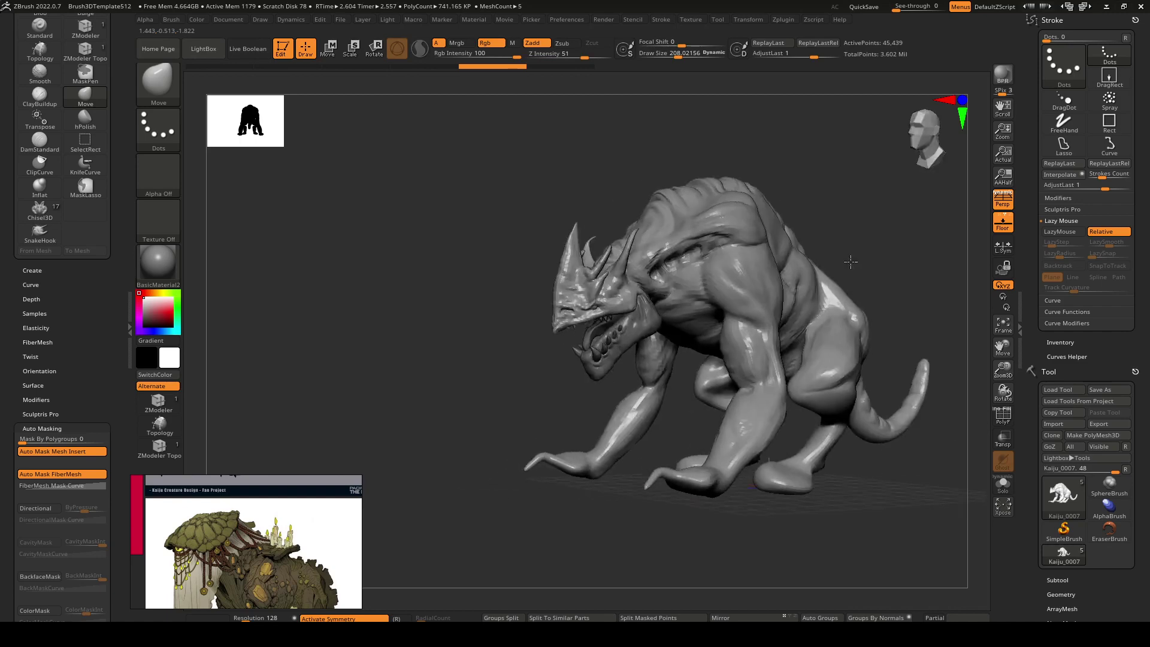
Show the creature in side profile and resize its silhouette thumbnail to 269.
mouse_move(889, 279)
right_mouse_down("alt")
mouse_move(734, 290)
mouse_move(705, 330)
mouse_move(685, 287)
mouse_move(696, 287)
right_mouse_up("alt")
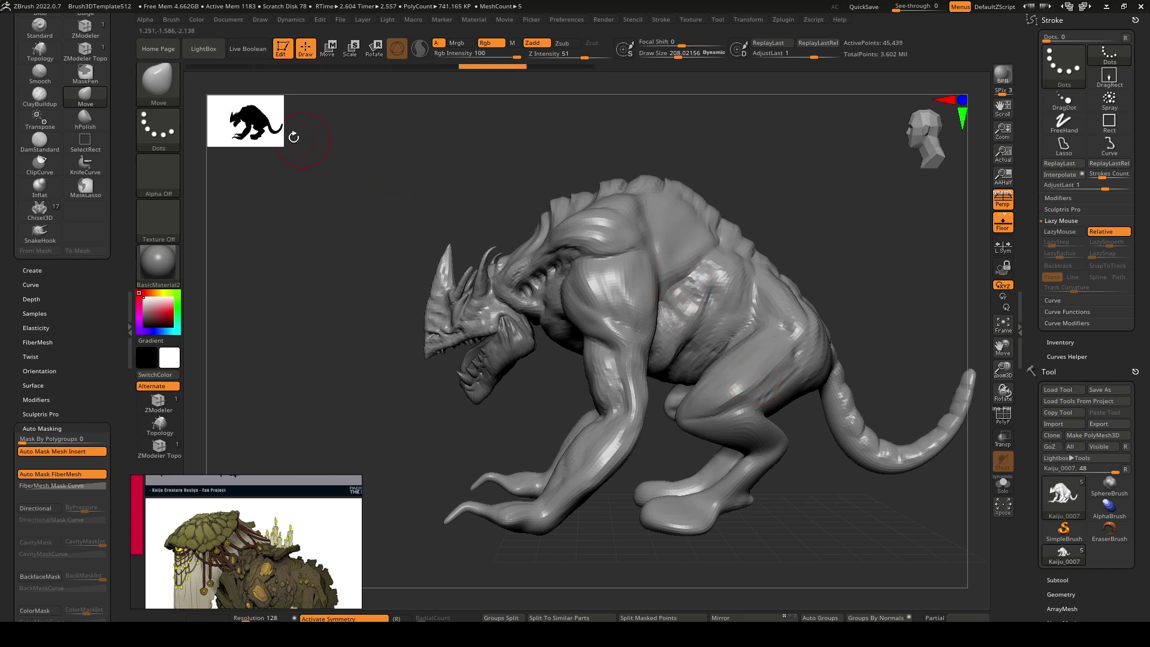
left_click_drag(283, 146, 627, 405)
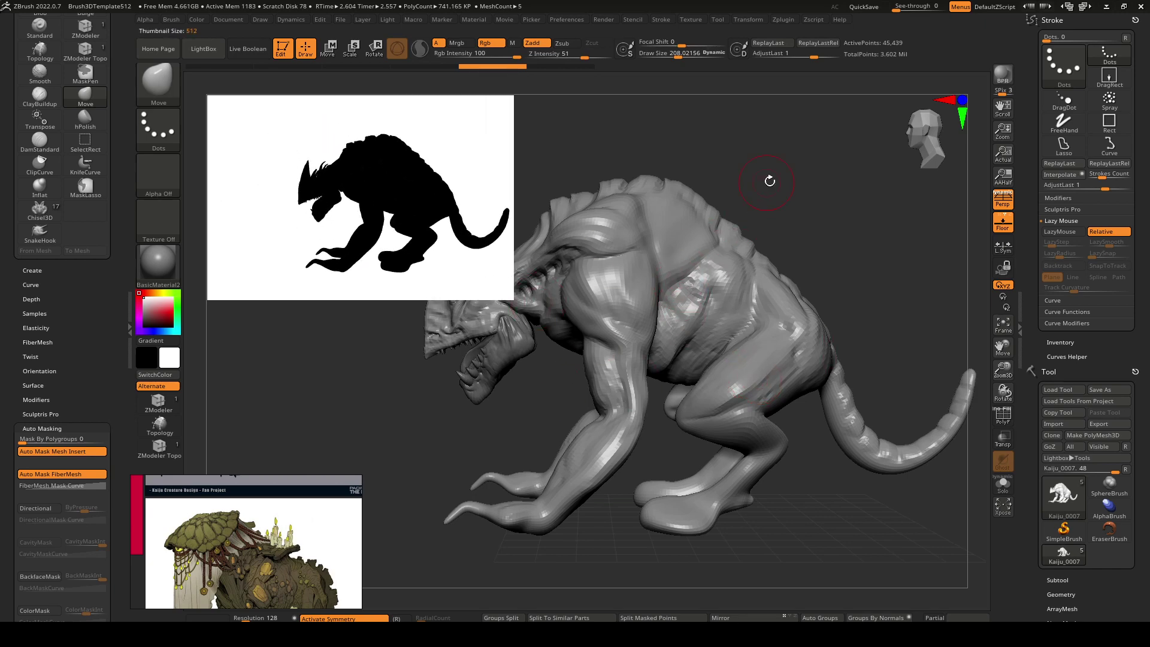
left_click_drag(769, 181, 457, 184)
left_click_drag(814, 231, 740, 184, "alt")
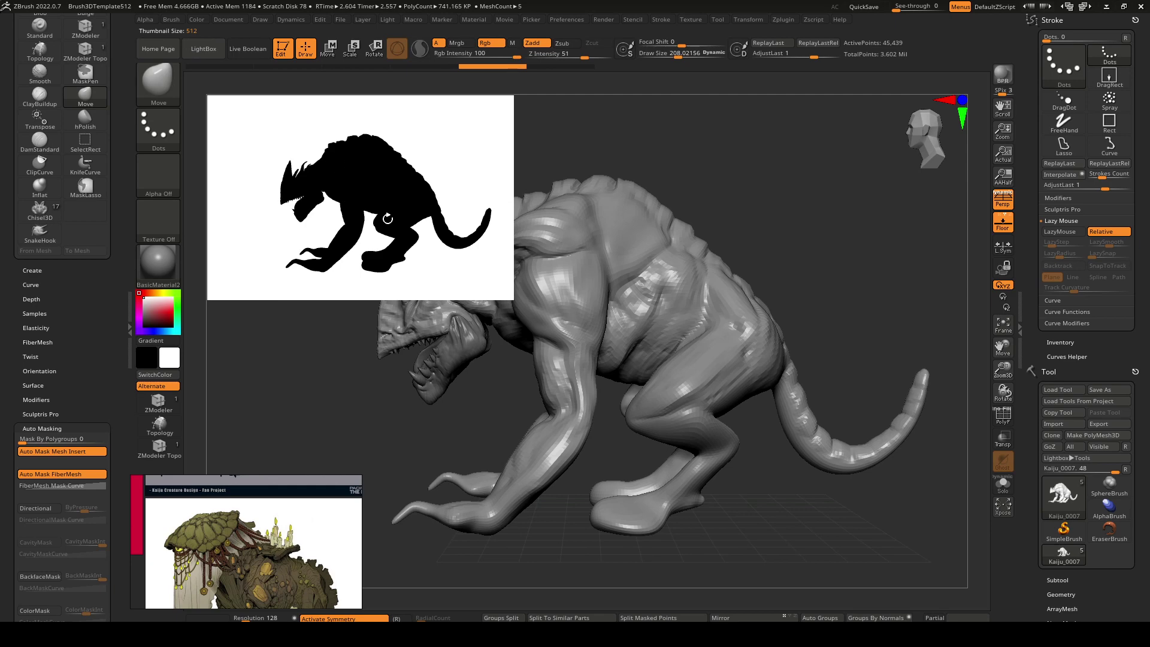
left_click_drag(513, 298, 369, 202)
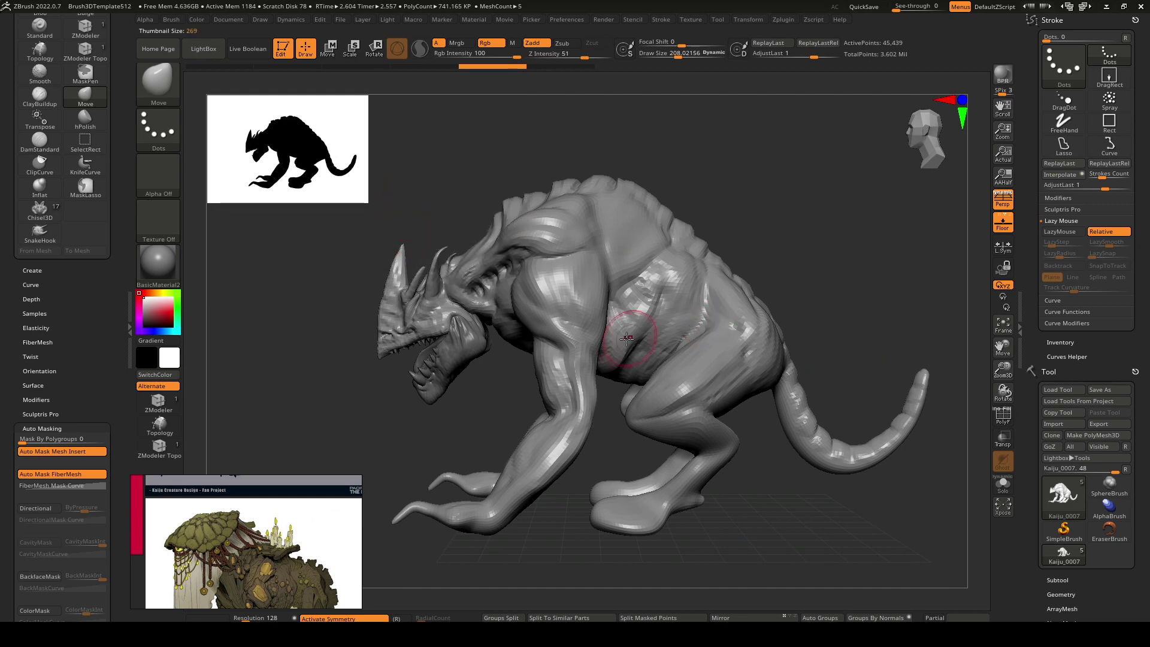
Turn off perspective and tuck the creature's belly upward with the Move brush at draw size 1000.
key("p")
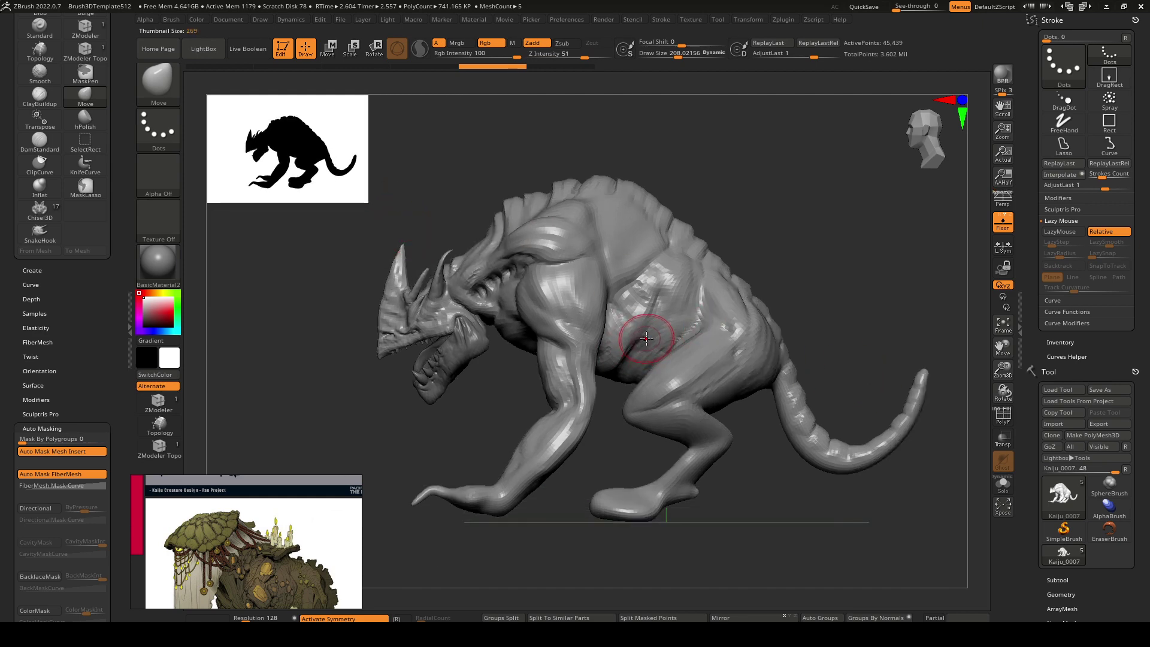
key("space")
left_click_drag(634, 337, 690, 335)
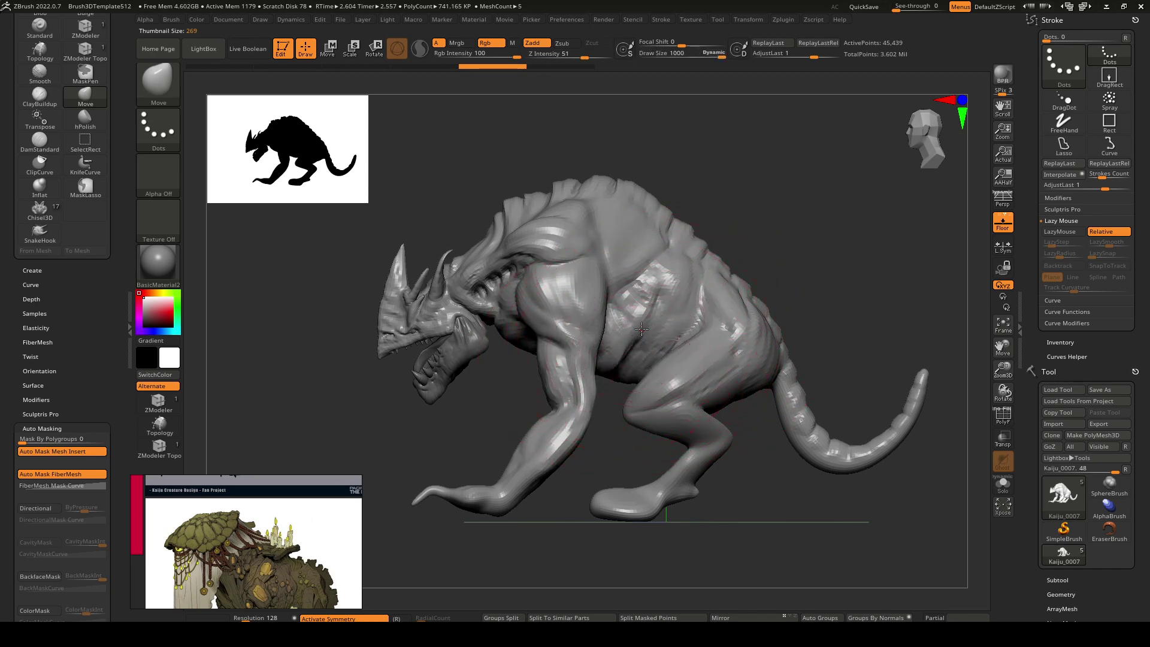
left_click_drag(626, 366, 640, 340)
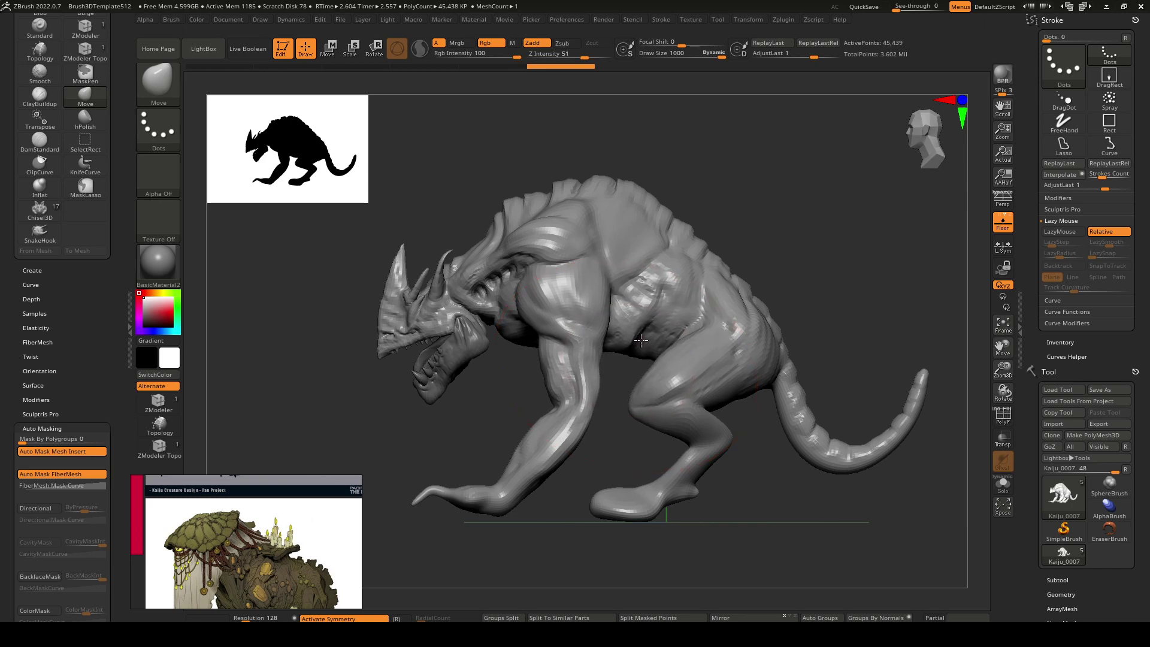
key("ctrl+shift+z")
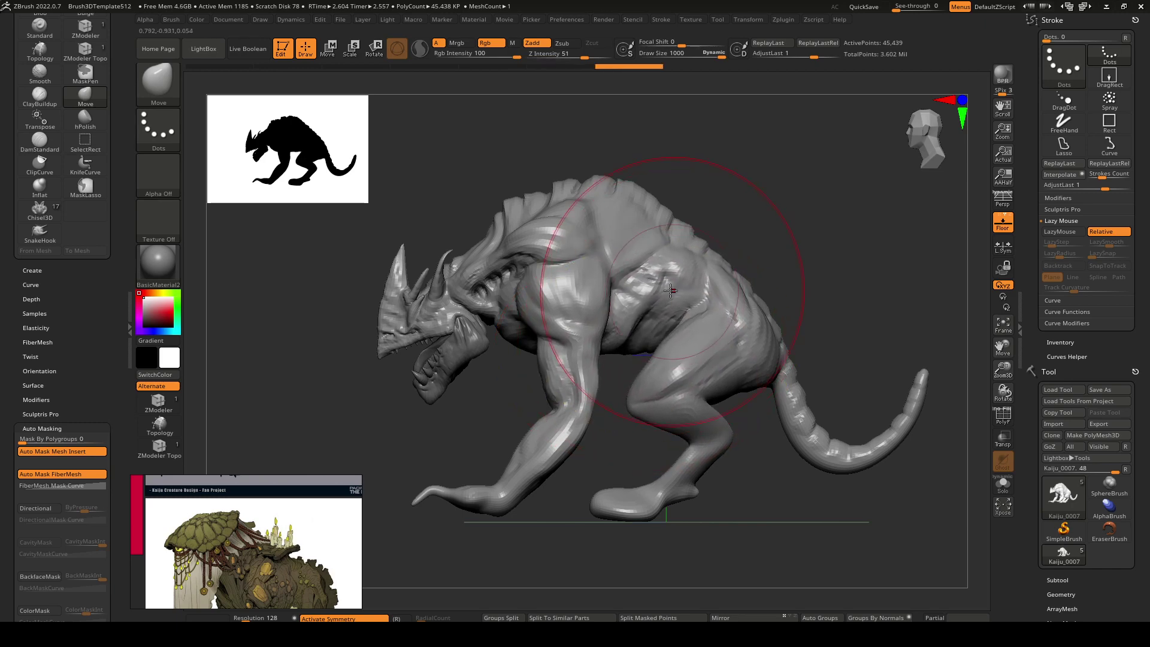
Reshape the line of the back and rump with the Move brush, and enlarge the silhouette thumbnail to 324.
mouse_move(654, 299)
right_mouse_down()
mouse_move(605, 300)
mouse_move(666, 313)
right_mouse_up()
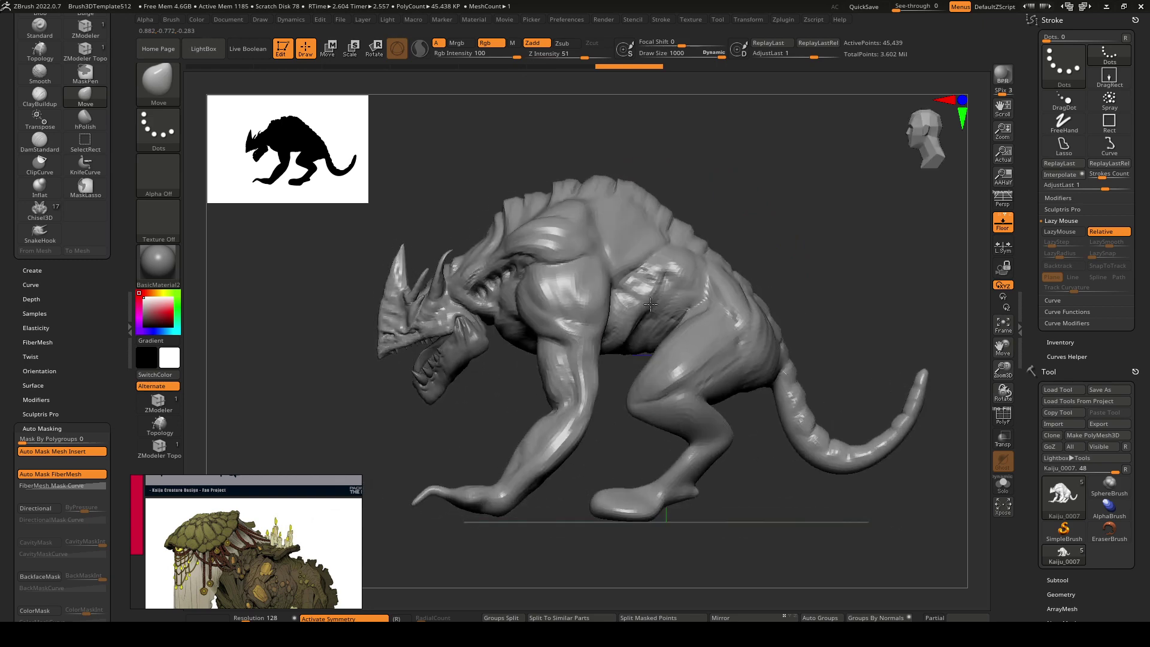
key("space")
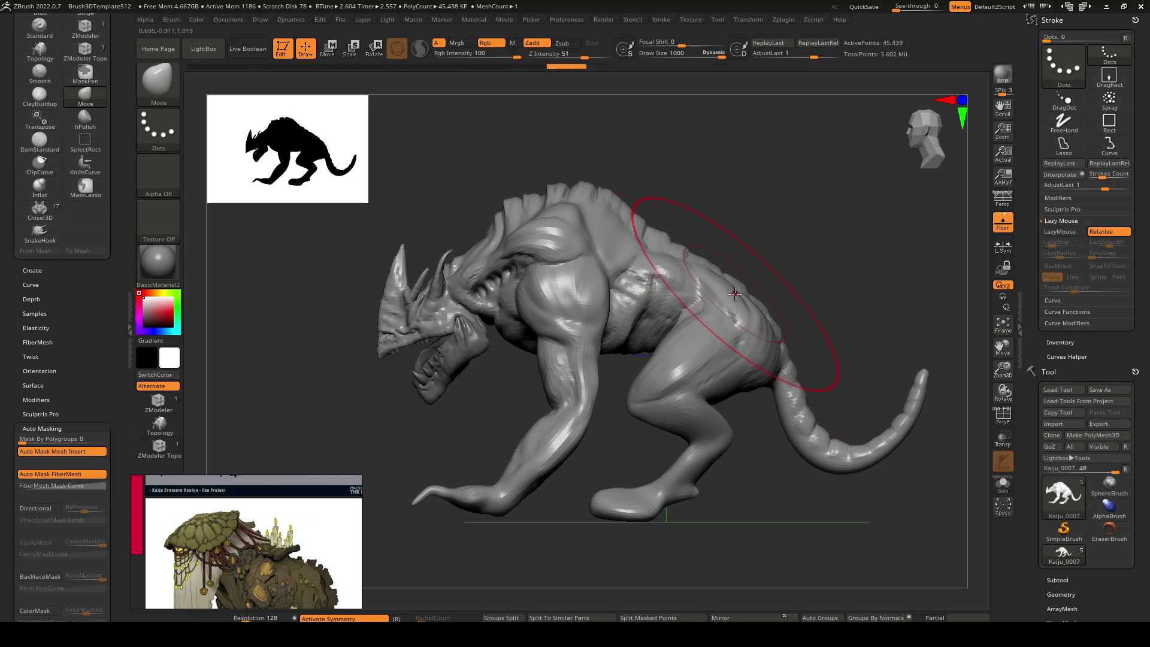
left_click_drag(757, 307, 761, 298)
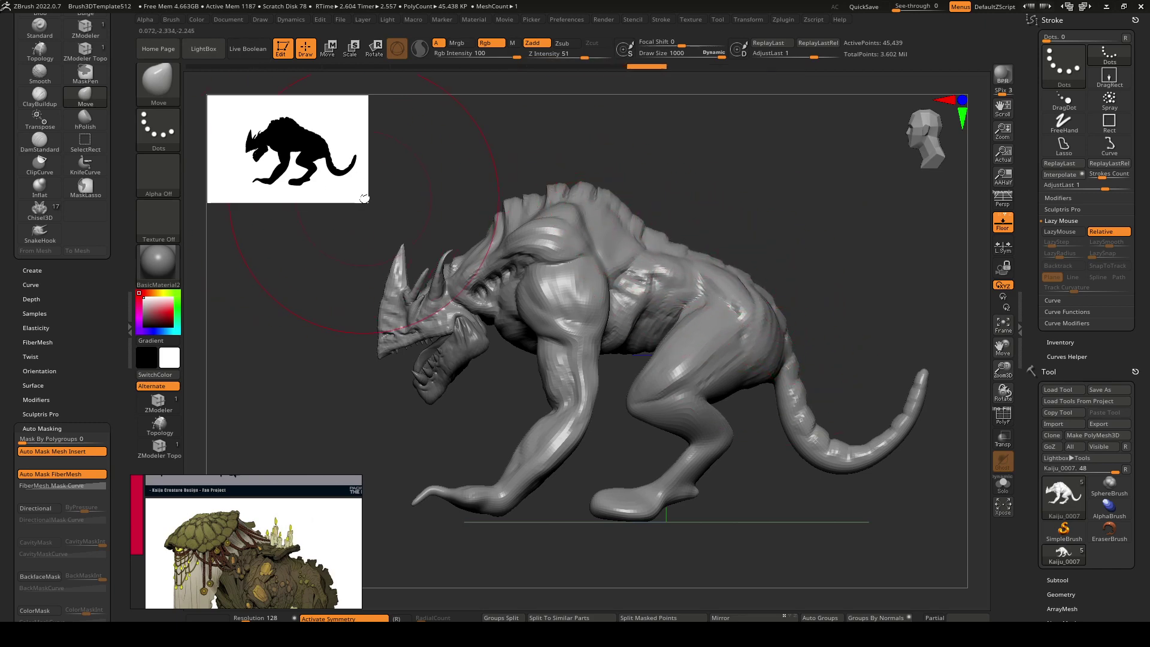
left_click_drag(364, 199, 401, 224)
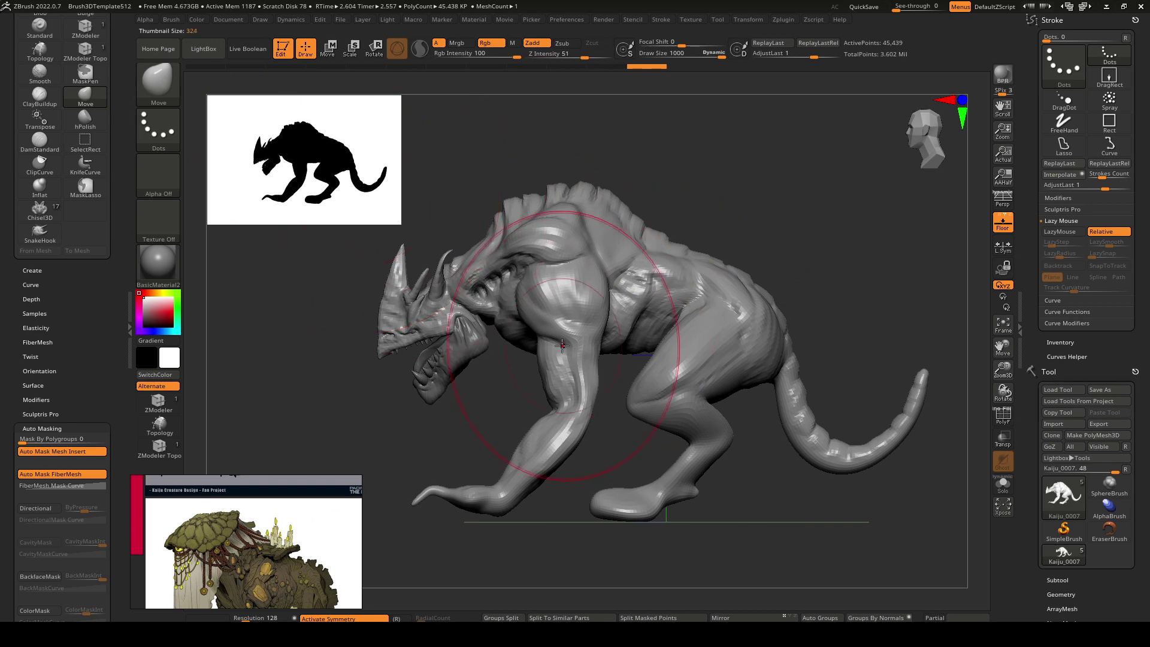
key("space")
mouse_move(584, 389)
left_mouse_down()
mouse_move(567, 389)
mouse_move(641, 400)
left_mouse_up()
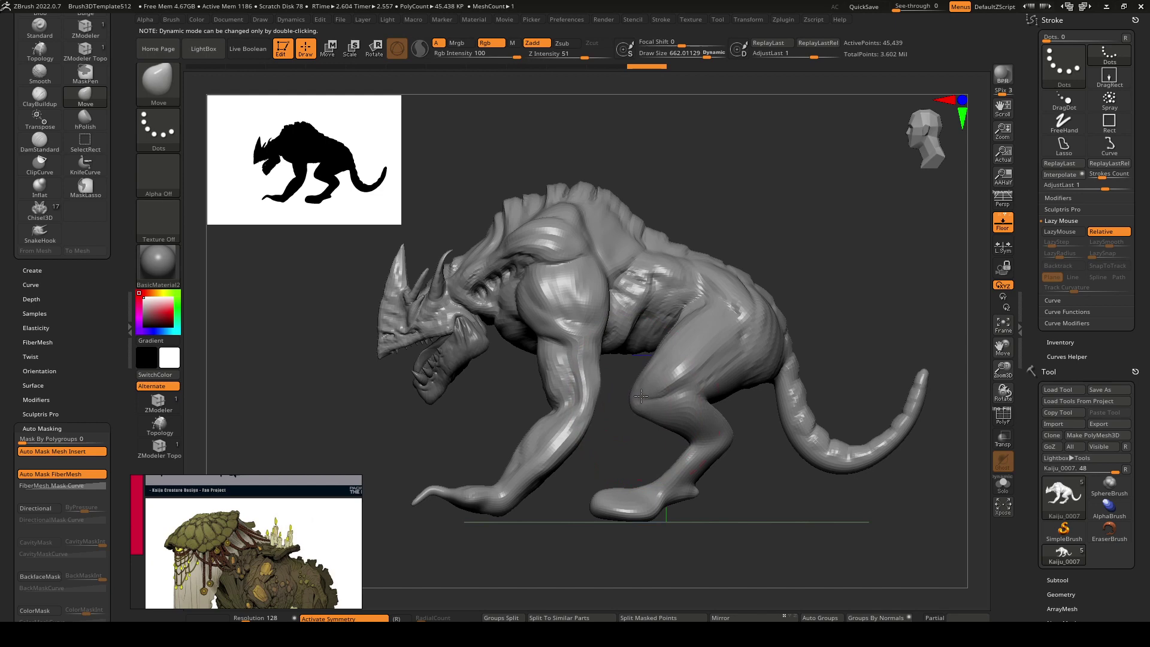
key("ctrl+z")
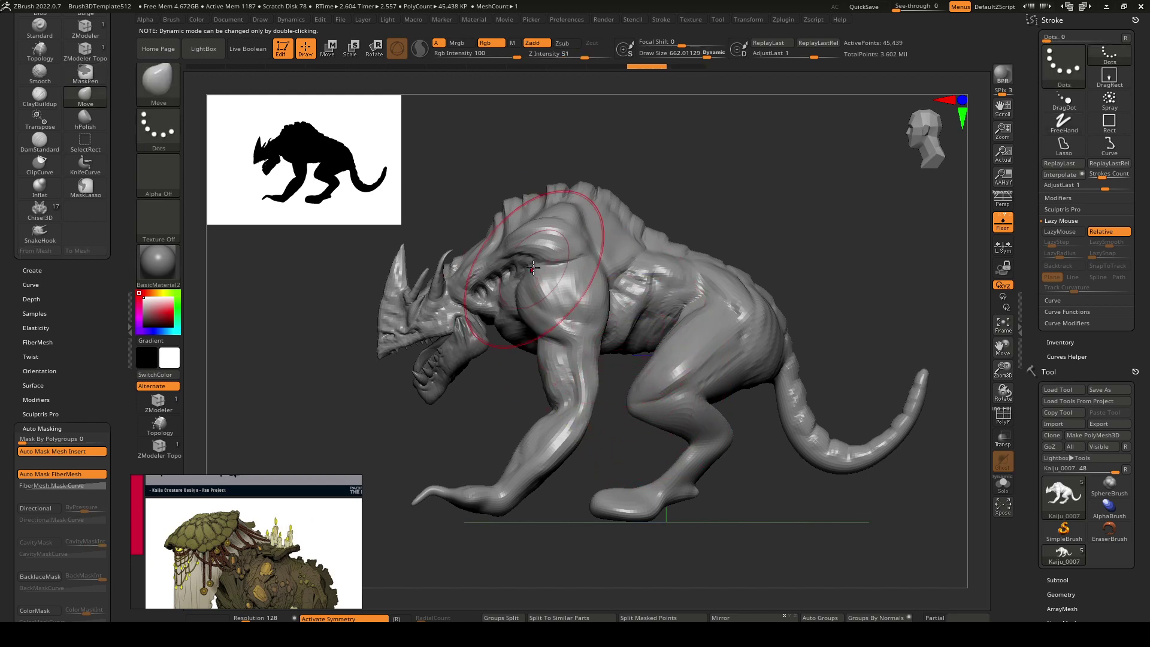
Push the shoulder hump forward, dip the mid back and extend the rump with the Move brush at draw size about 898.
mouse_move(533, 269)
left_mouse_down()
mouse_move(556, 192)
mouse_move(508, 210)
mouse_move(518, 209)
left_mouse_up()
key("space")
left_click_drag(608, 197, 593, 199)
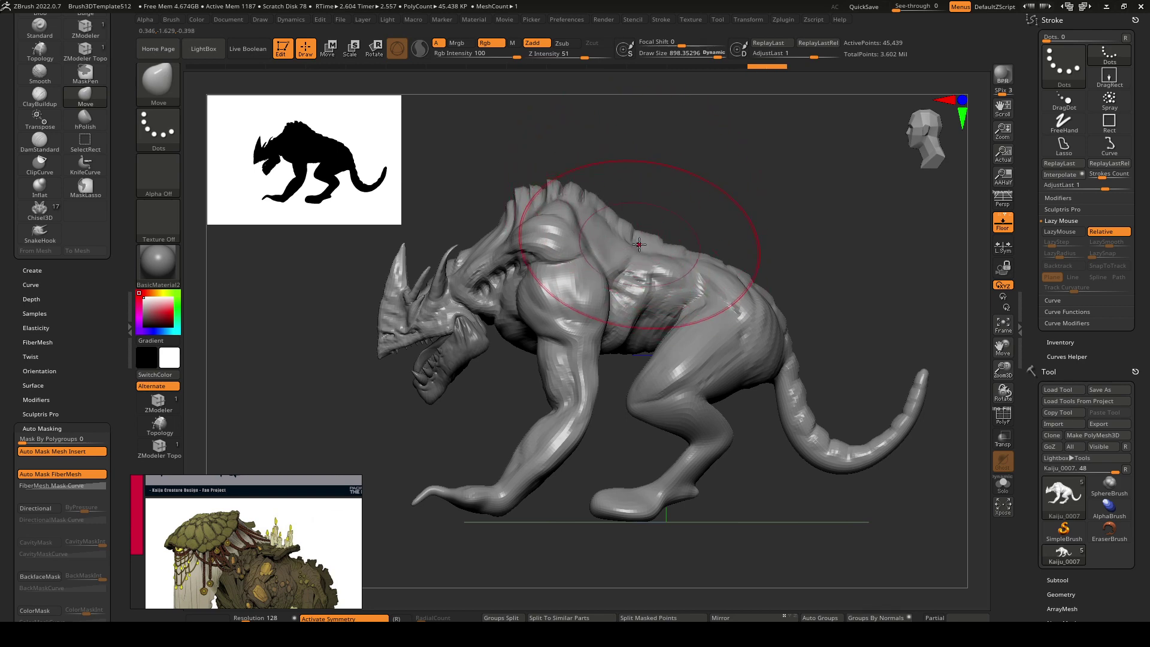
left_click_drag(641, 237, 634, 244)
left_click_drag(715, 272, 785, 341)
Pull the tail into a longer, fuller sweep with the Move brush, using draw sizes of about 724 to 941.
key("space")
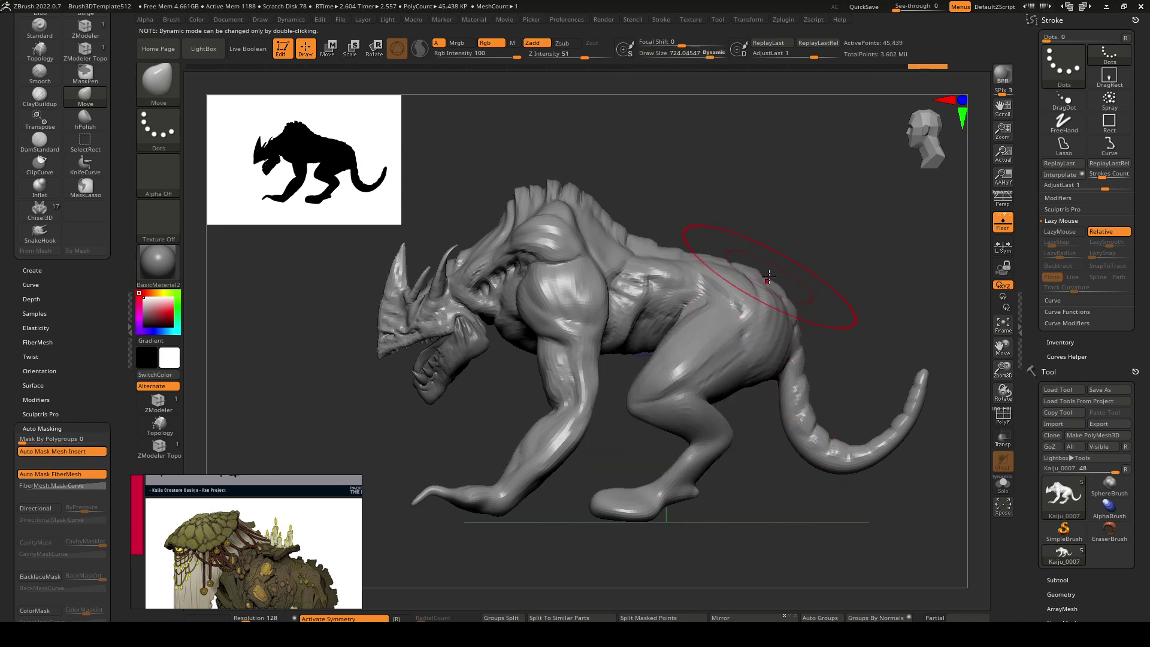
left_click_drag(830, 460, 827, 435)
key("space")
left_click_drag(916, 399, 939, 395)
left_click_drag(896, 434, 915, 442)
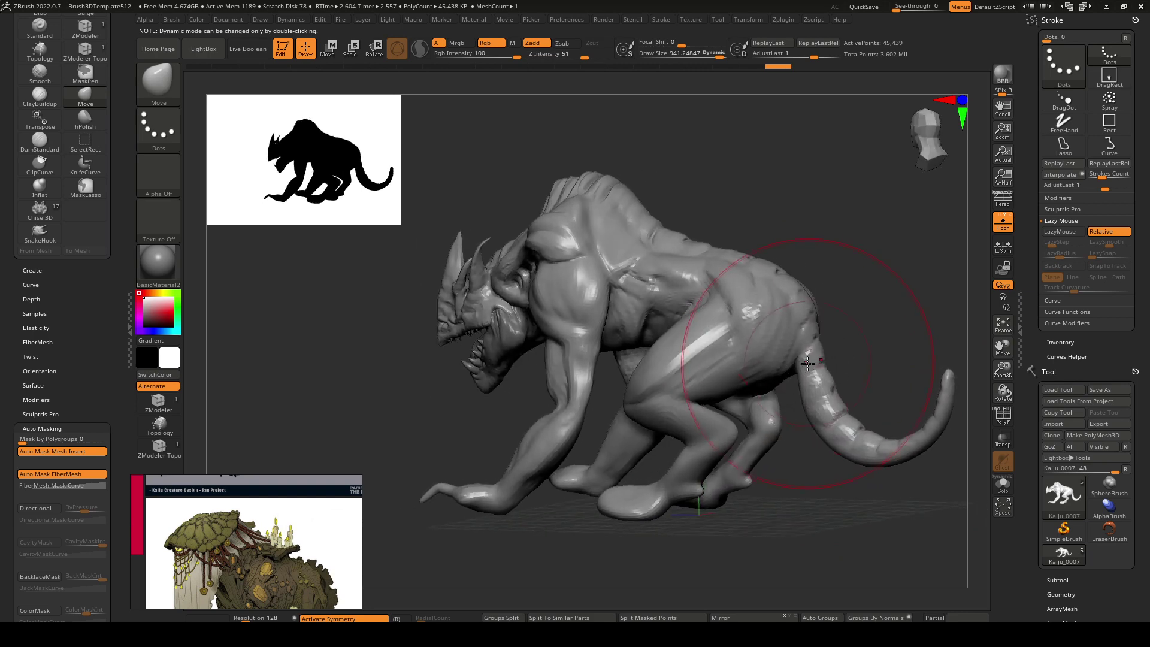
Thicken the base of the tail with the Inflat brush, reducing the draw size to about 472.
key("b")
key("i")
key("n")
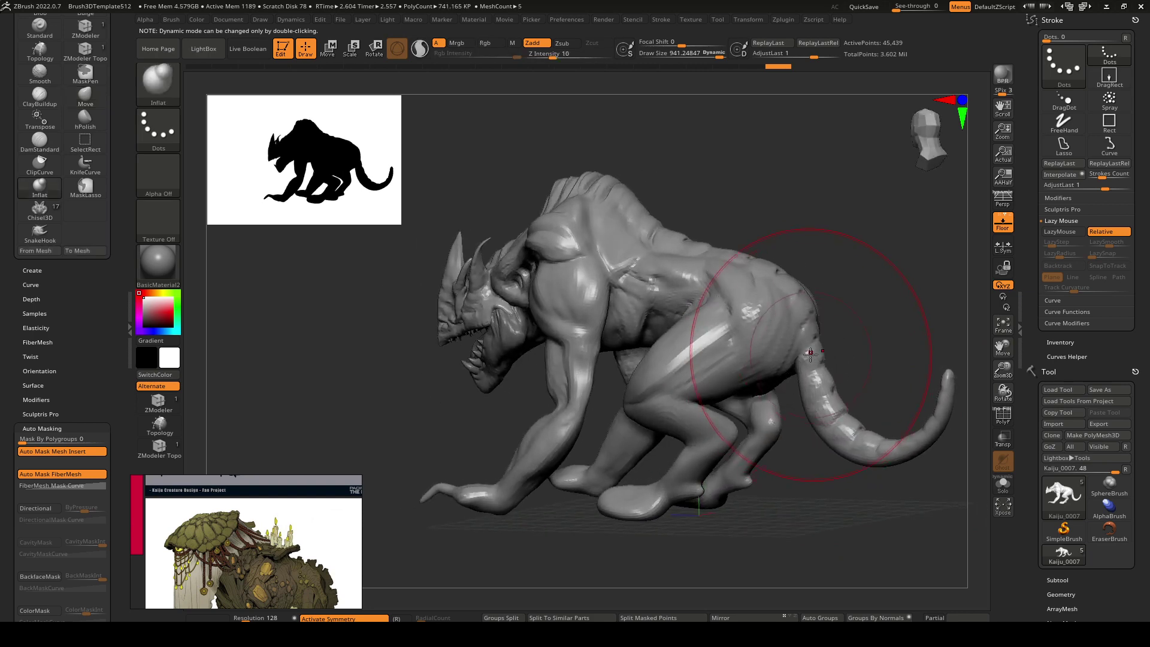
mouse_move(809, 362)
right_mouse_down()
mouse_move(742, 359)
mouse_move(821, 353)
right_mouse_up()
left_click(815, 360)
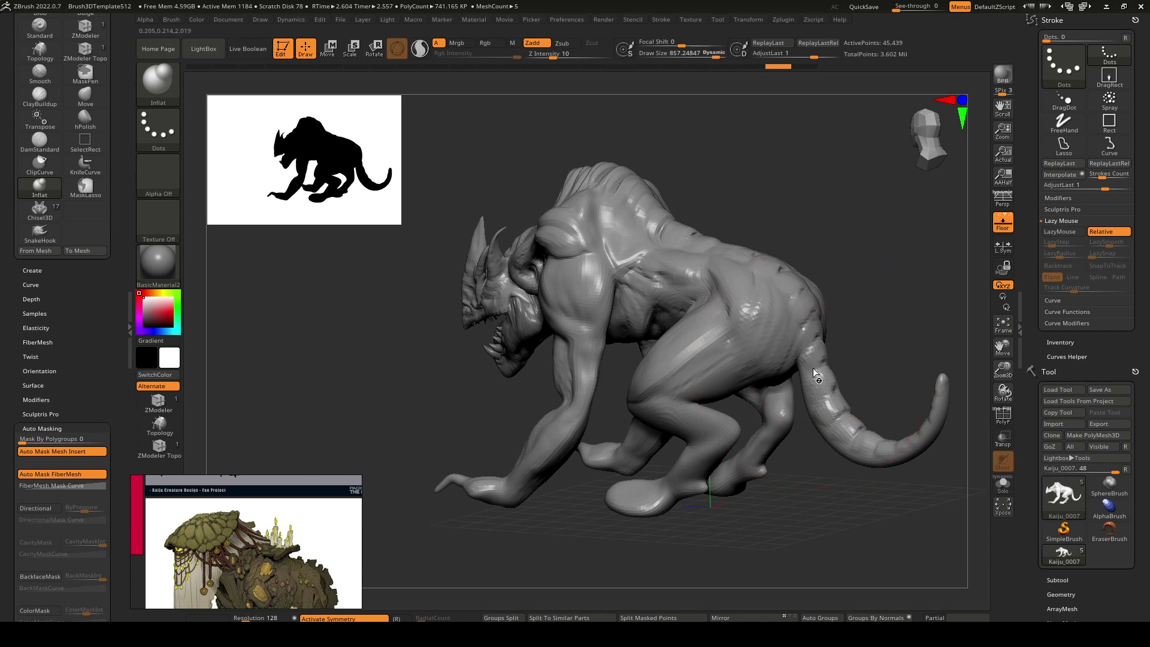
key("space")
left_click_drag(795, 373, 797, 374)
mouse_move(850, 350)
right_mouse_down()
mouse_move(797, 374)
mouse_move(811, 366)
right_mouse_up()
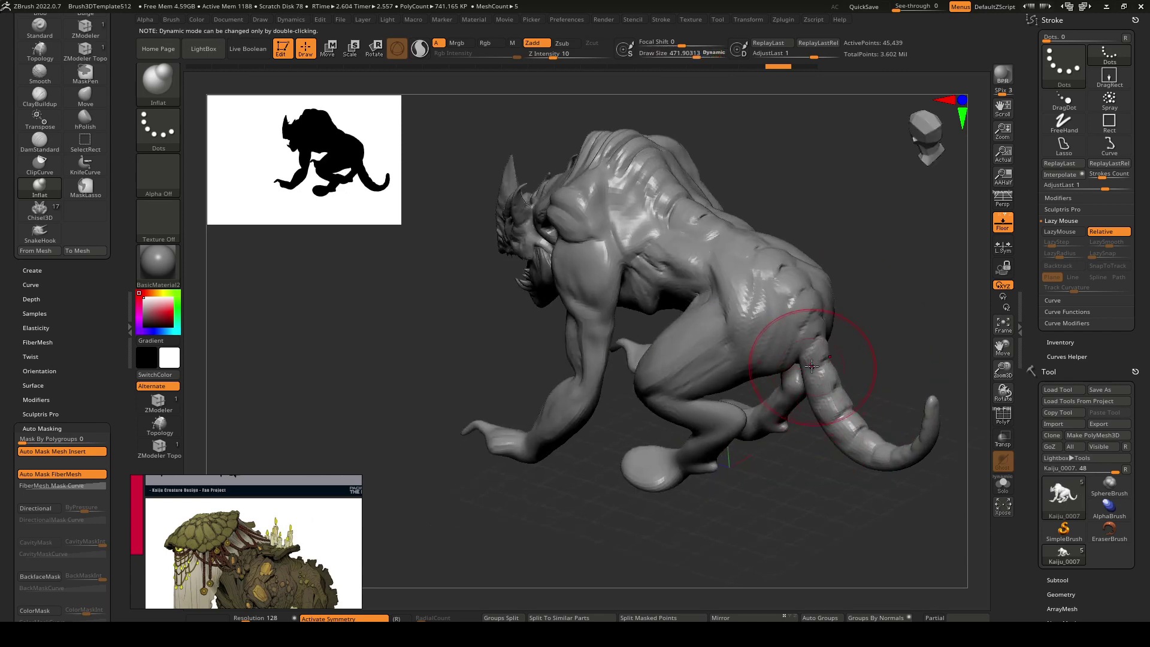
mouse_move(830, 407)
right_mouse_down()
mouse_move(852, 390)
mouse_move(857, 350)
right_mouse_up()
Smooth the hip and flank at the next higher subdivision level and turn perspective back on.
mouse_move(736, 354)
left_mouse_down("shift")
mouse_move(692, 303)
mouse_move(653, 317)
left_mouse_up("shift")
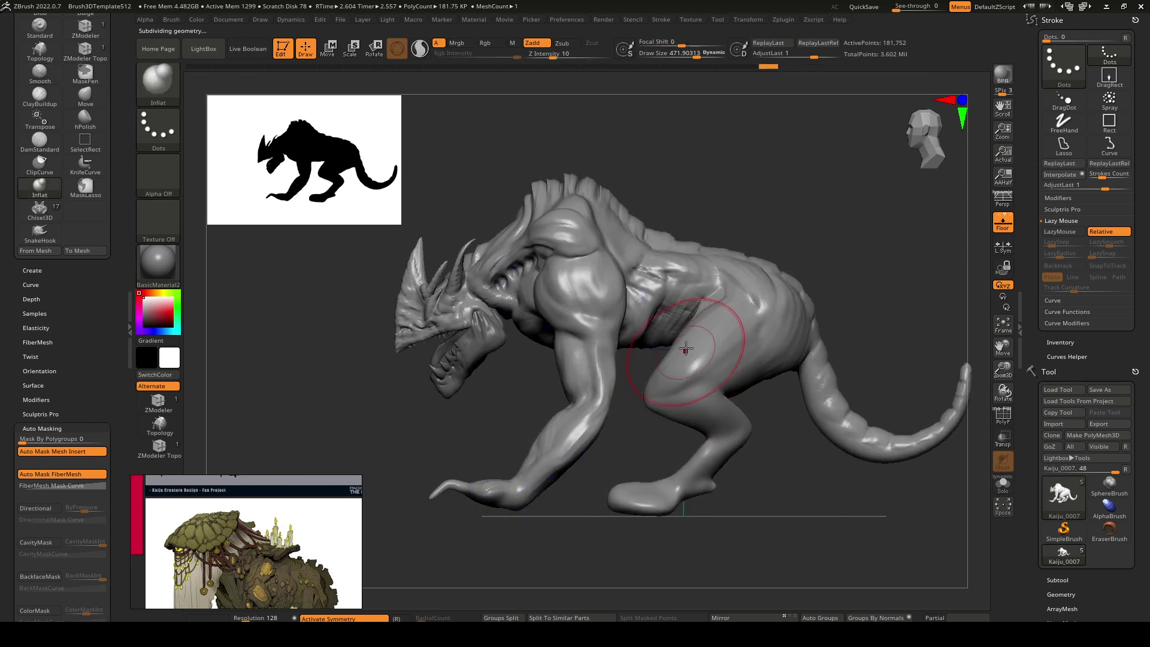
right_click_drag(636, 274, 660, 288)
left_click_drag(661, 287, 630, 301, "shift")
mouse_move(630, 302)
right_mouse_down()
mouse_move(652, 346)
mouse_move(678, 337)
mouse_move(639, 435)
right_mouse_up()
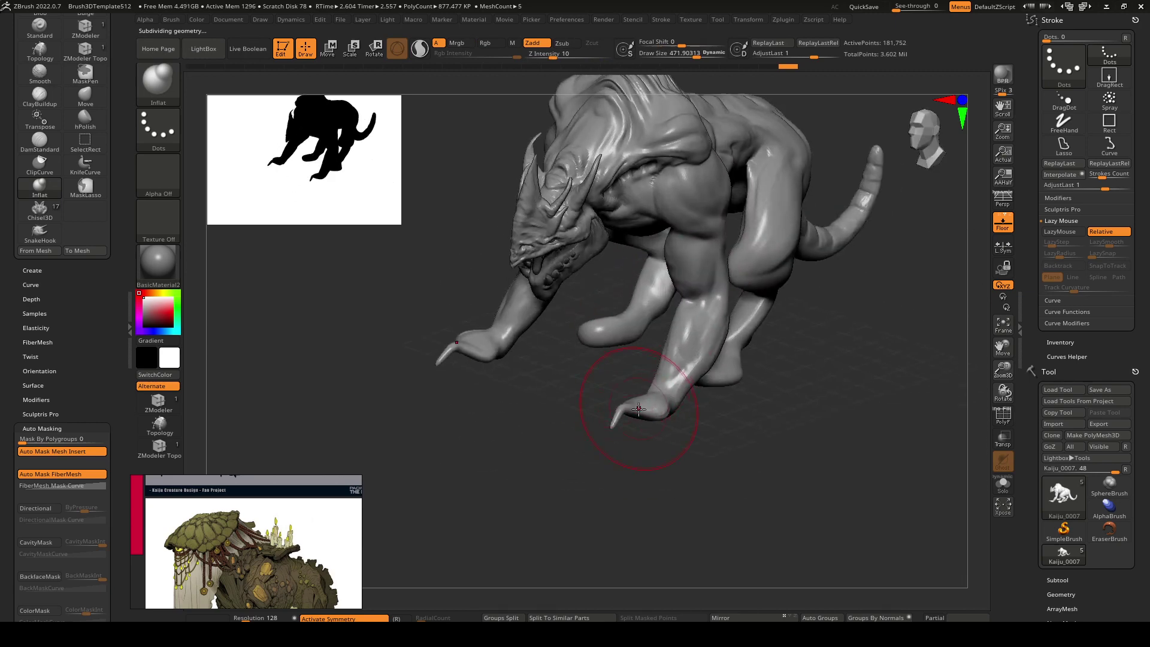
right_click_drag(706, 362, 726, 379)
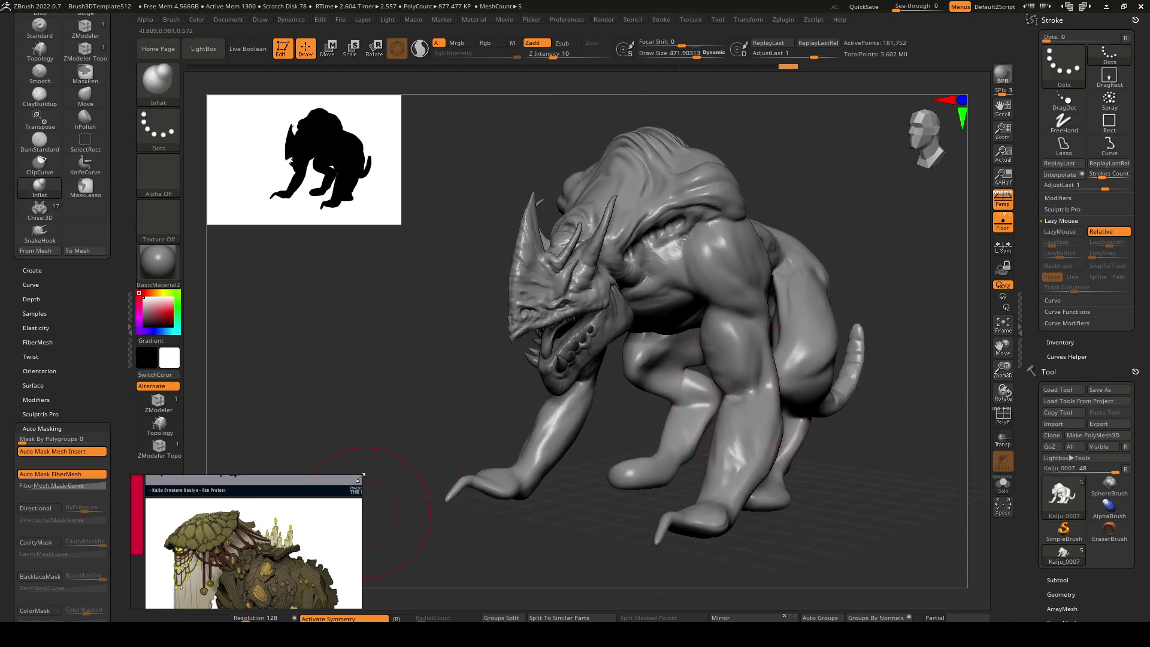
Enlarge the reference board and examine how the four-legged kaiju illustrations shape their forelimbs and clawed feet.
left_click_drag(360, 478, 564, 221)
scroll(419, 389, "down", 2)
scroll(476, 437, "up", 1)
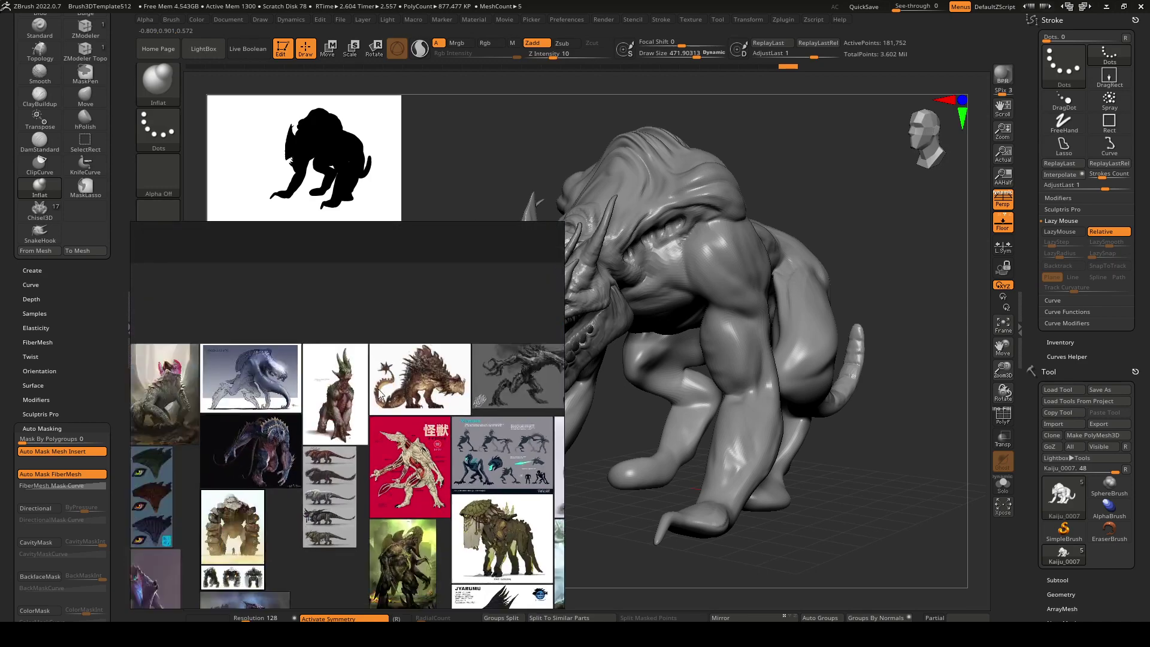
scroll(380, 396, "up", 2)
scroll(282, 411, "up", 5)
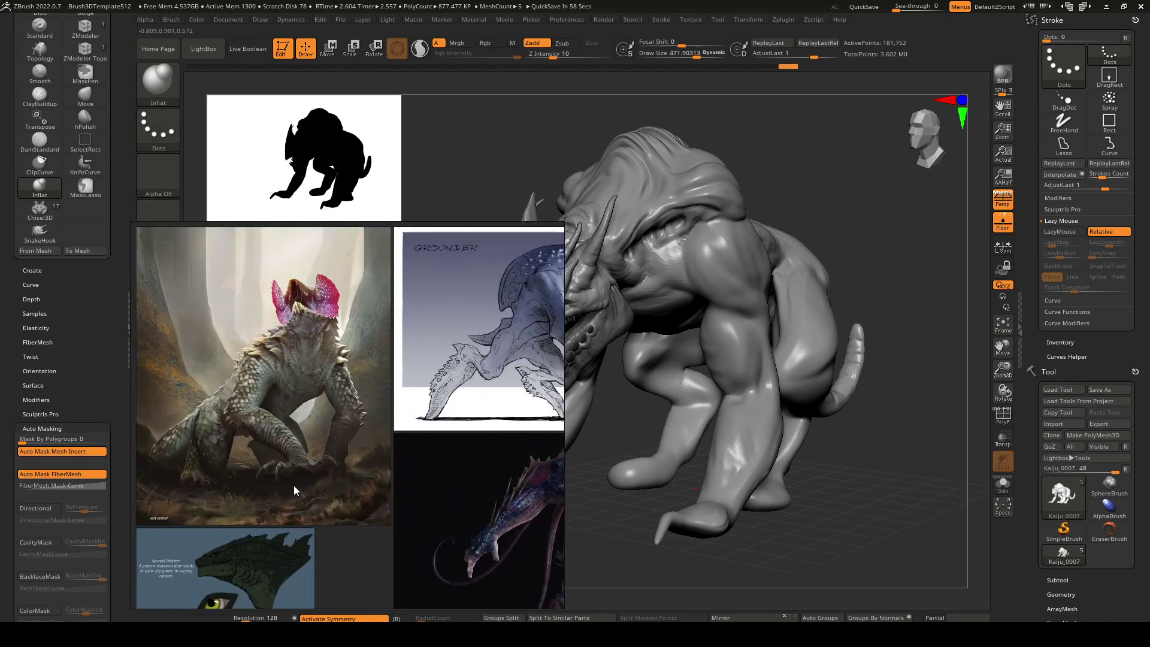
middle_click_drag(270, 445, 368, 435)
scroll(389, 400, "down", 3)
middle_click_drag(413, 385, 288, 385)
middle_click_drag(460, 382, 268, 355)
scroll(355, 397, "up", 3)
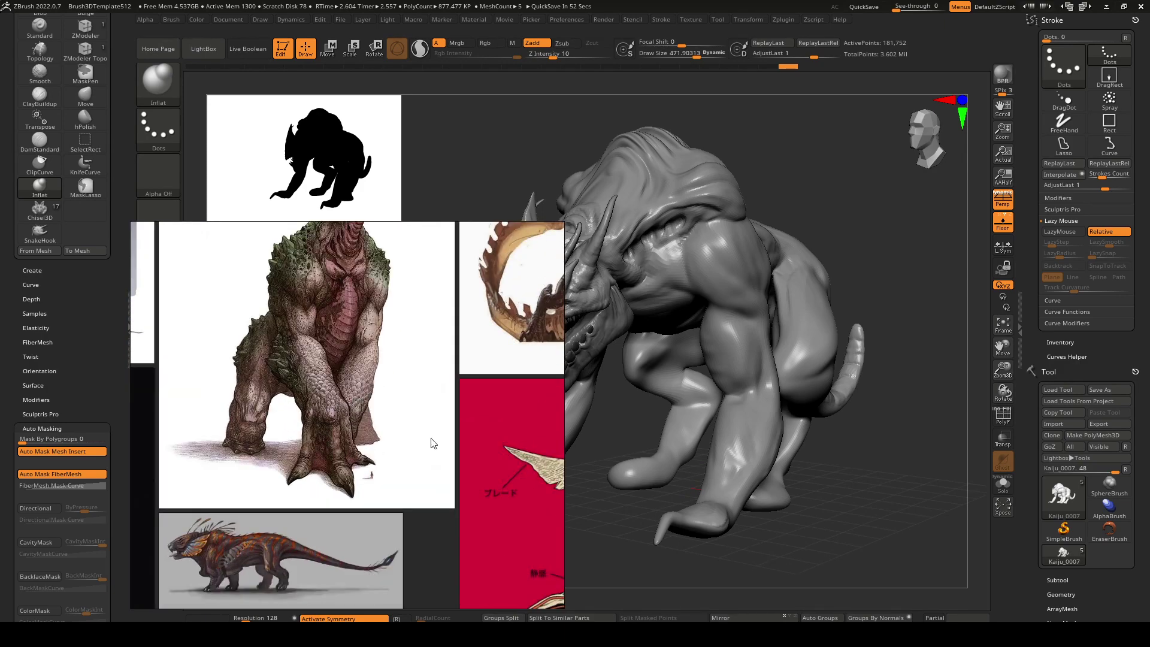
middle_click_drag(487, 418, 357, 414)
middle_click_drag(508, 351, 349, 397)
middle_click_drag(465, 369, 348, 385)
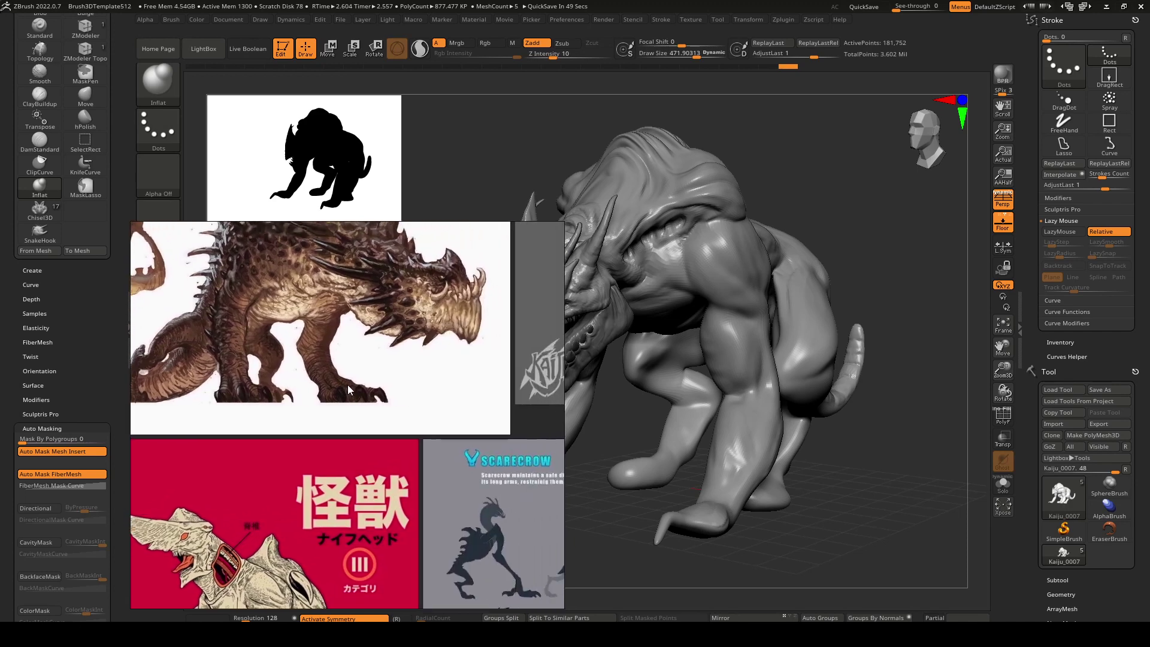
Examine the limbs and claws on the Kaiju sketch, the Adult Bishop concept and the grey spiked creature.
scroll(349, 390, "down", 3)
middle_click_drag(539, 270, 359, 269)
scroll(447, 261, "up", 3)
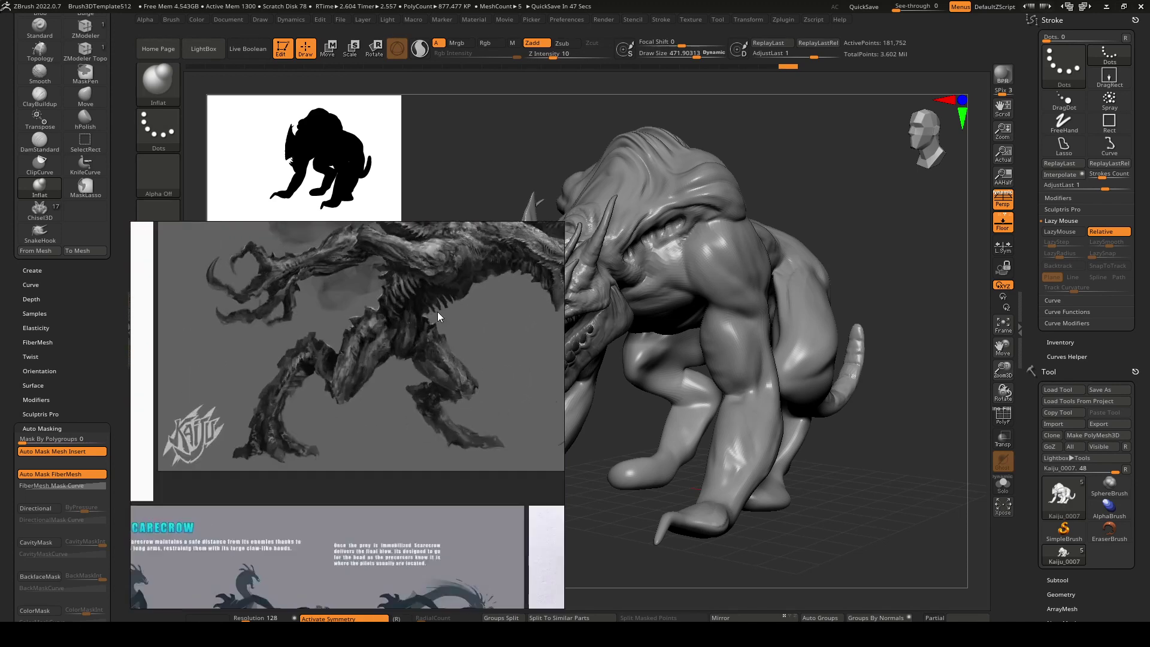
scroll(437, 313, "down", 3)
middle_click_drag(539, 353, 323, 344)
scroll(408, 343, "up", 5)
middle_click_drag(395, 306, 339, 344)
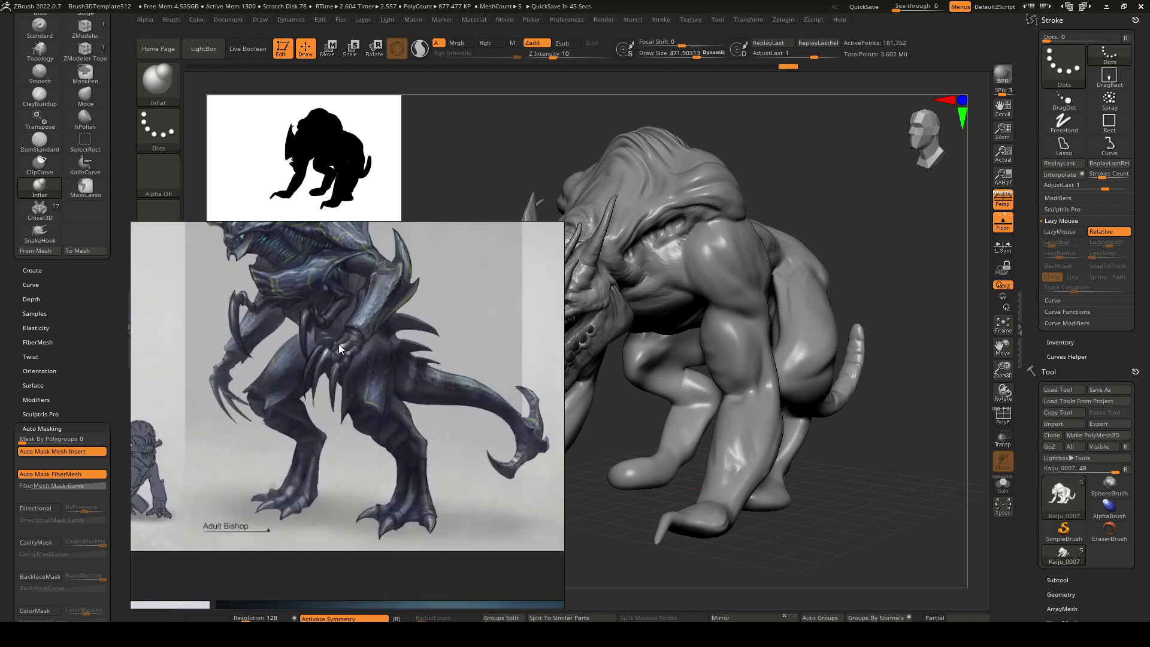
scroll(410, 330, "down", 4)
middle_click_drag(502, 350, 256, 340)
scroll(444, 336, "up", 5)
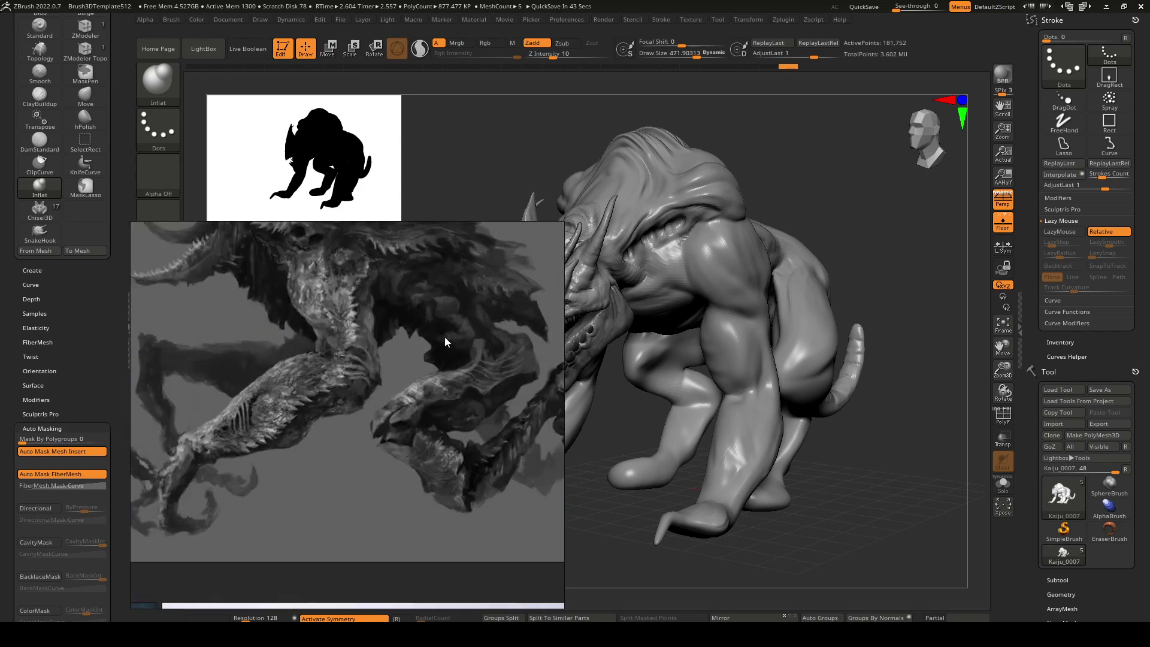
scroll(366, 339, "down", 3)
Examine the hands and forelimbs of the pencil-drawn creatures, the blade-armed statue and the dark horned kaiju.
scroll(365, 339, "down", 3)
middle_click_drag(391, 483, 476, 401)
scroll(475, 402, "up", 4)
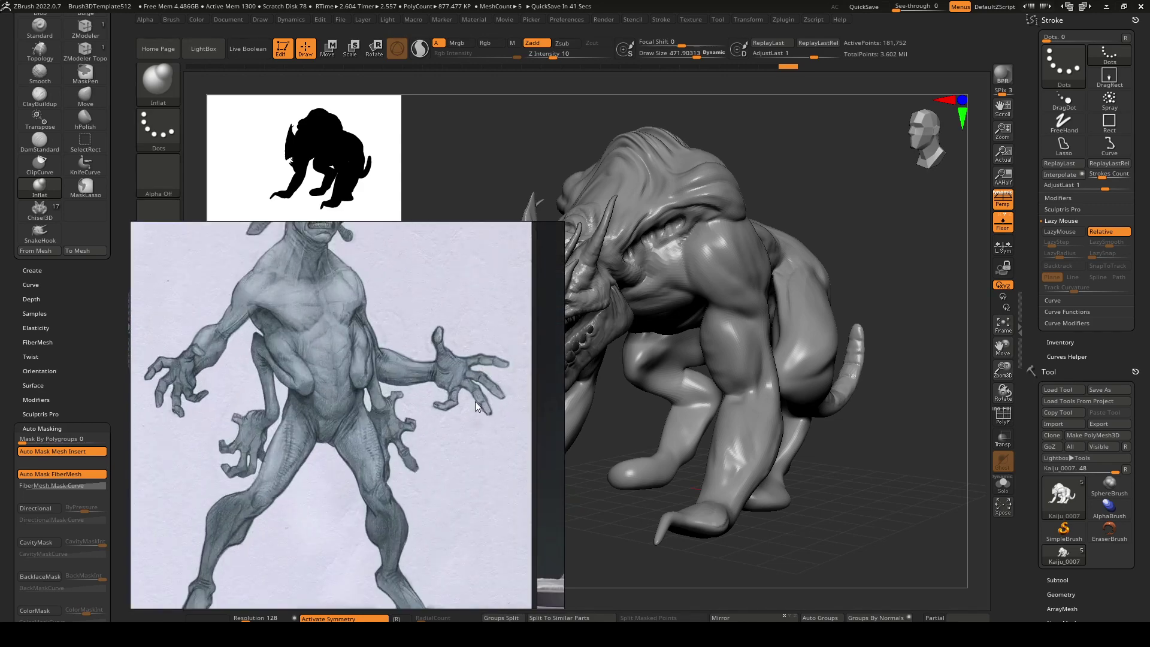
scroll(437, 412, "down", 3)
mouse_move(413, 382)
middle_mouse_down()
mouse_move(466, 411)
mouse_move(310, 351)
mouse_move(366, 349)
mouse_move(332, 340)
middle_mouse_up()
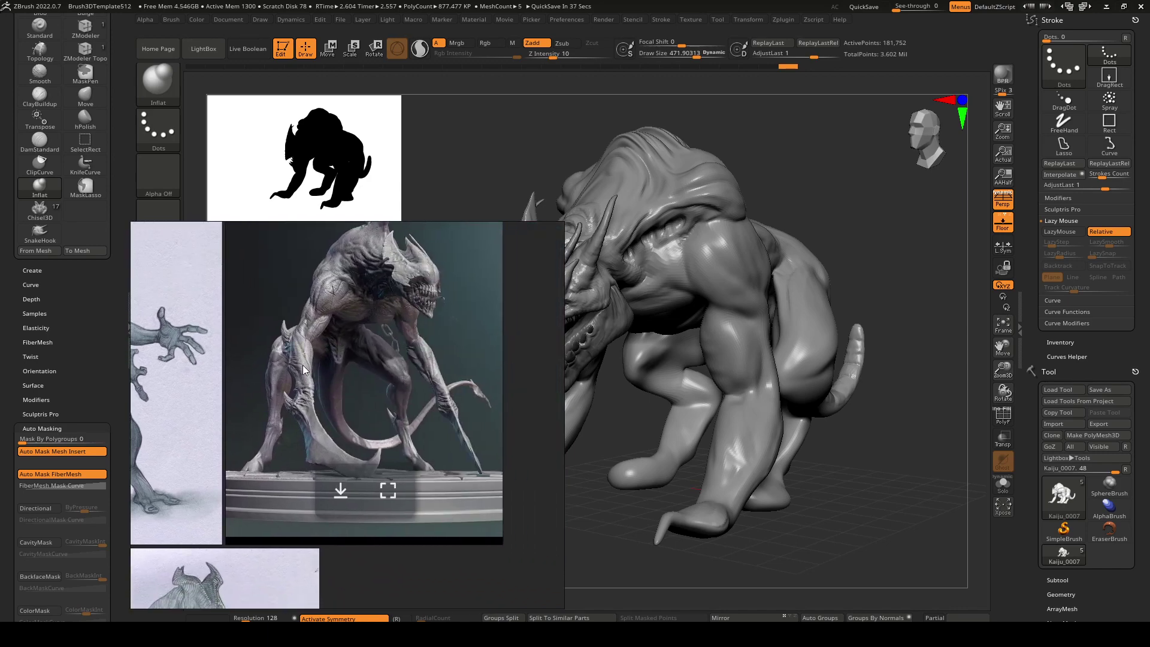
middle_click_drag(254, 357, 517, 364)
scroll(289, 353, "down", 4)
scroll(387, 361, "up", 4)
mouse_move(328, 392)
middle_mouse_down()
mouse_move(379, 397)
mouse_move(361, 368)
mouse_move(371, 366)
middle_mouse_up()
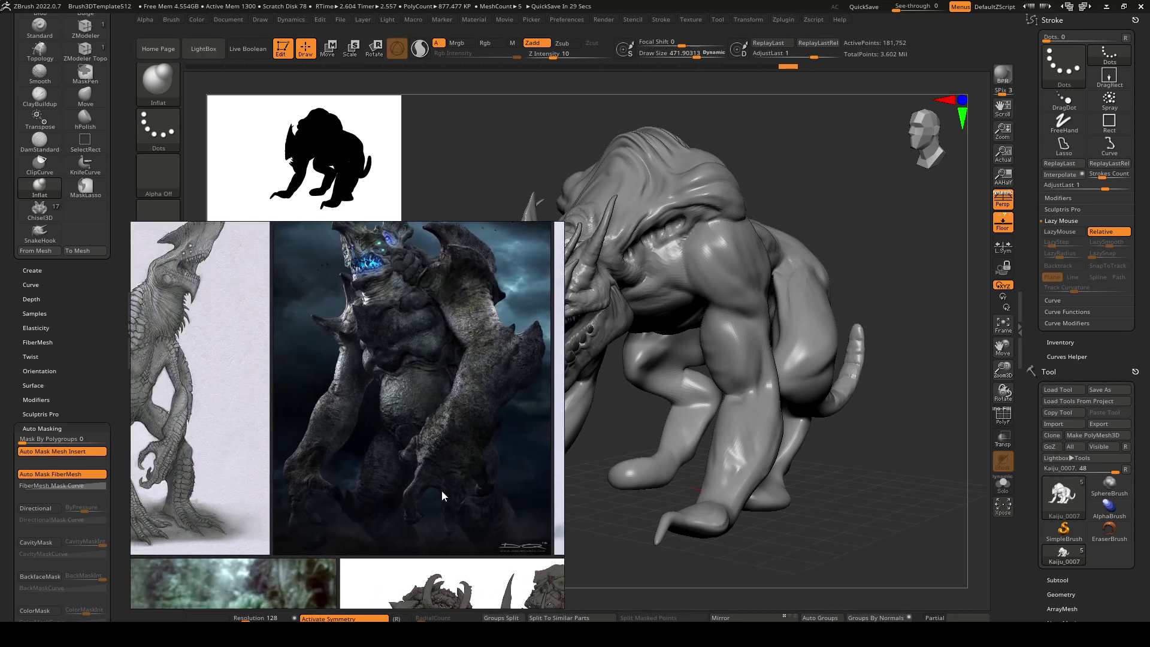
scroll(359, 383, "down", 4)
middle_click_drag(348, 374, 418, 375)
middle_click_drag(279, 397, 315, 391)
scroll(309, 437, "up", 4)
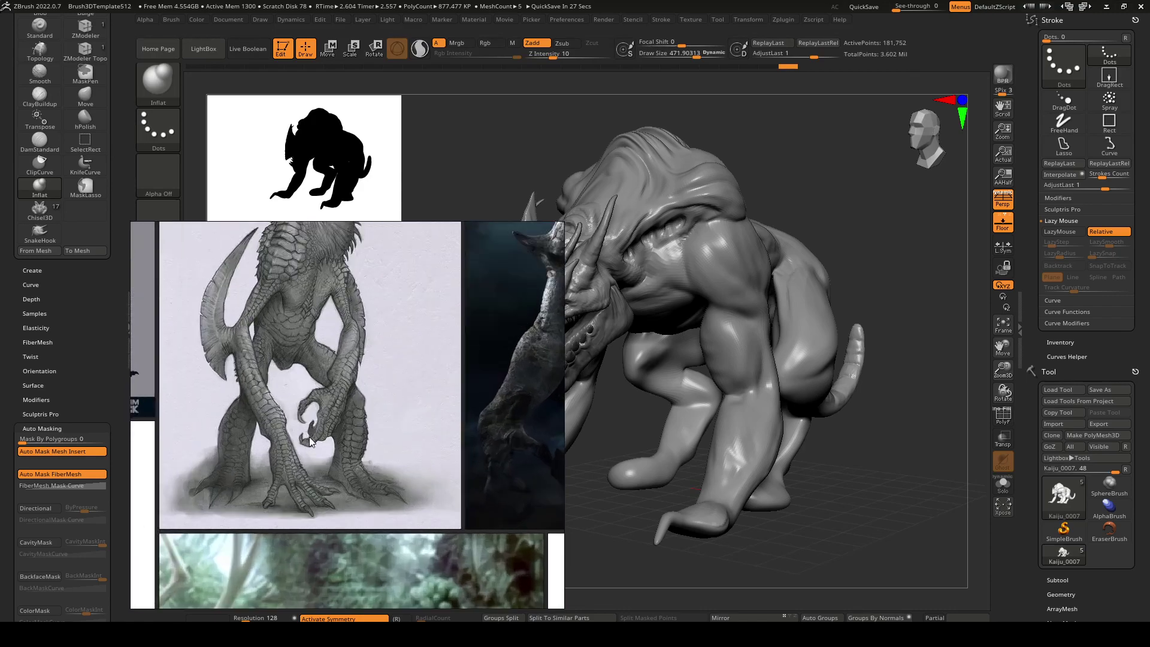
scroll(309, 436, "down", 3)
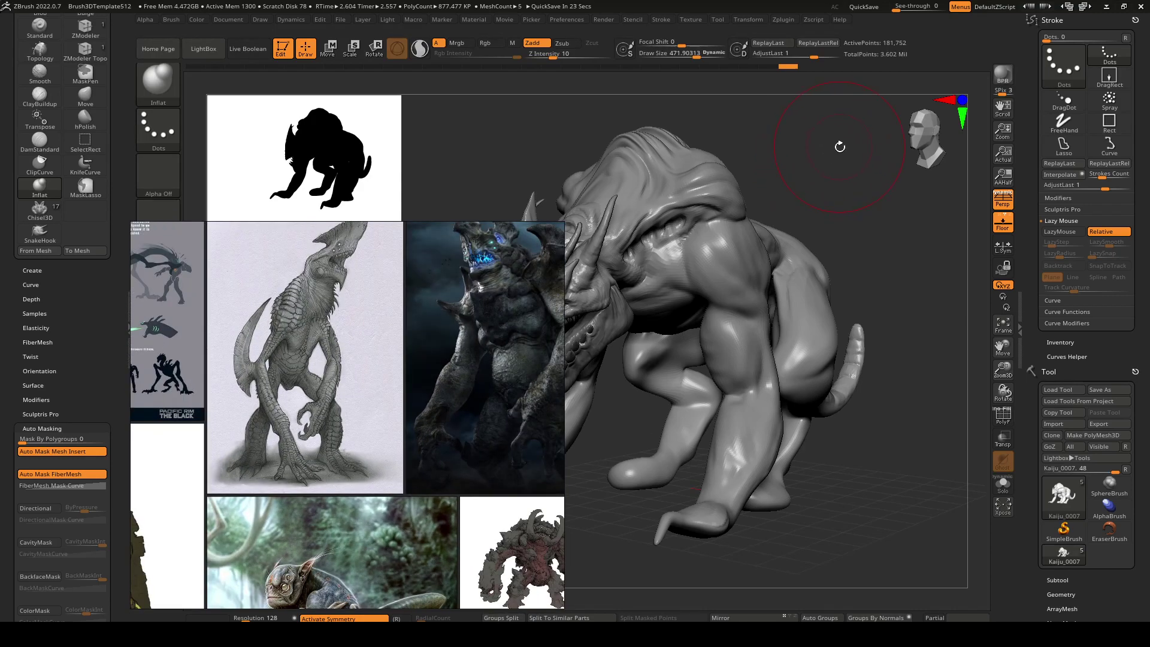
Shrink the reference board to uncover the kaiju model and zoom it out to an overview of the creature images.
left_click_drag(833, 155, 836, 192)
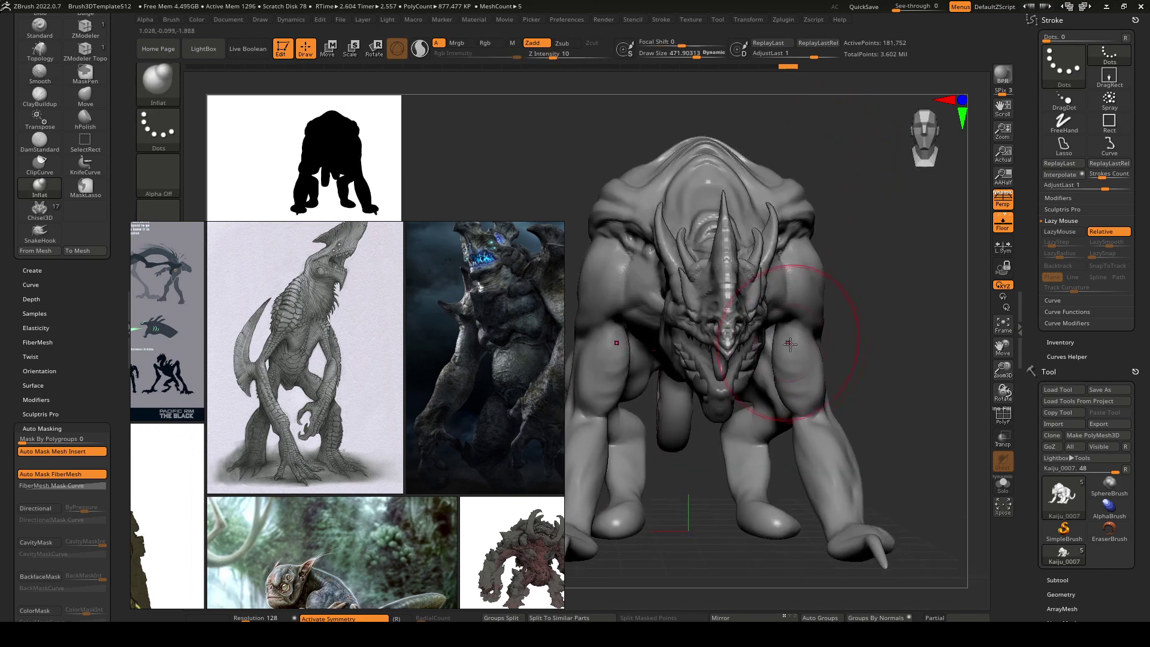
left_click_drag(599, 257, 445, 400)
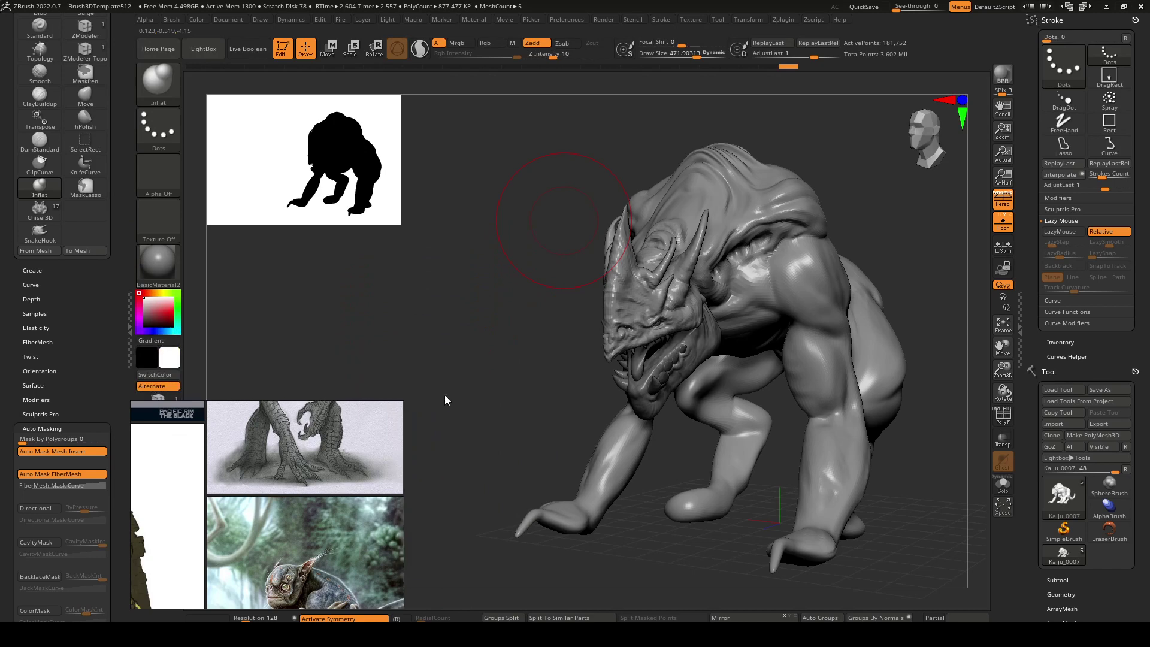
scroll(273, 538, "down", 6)
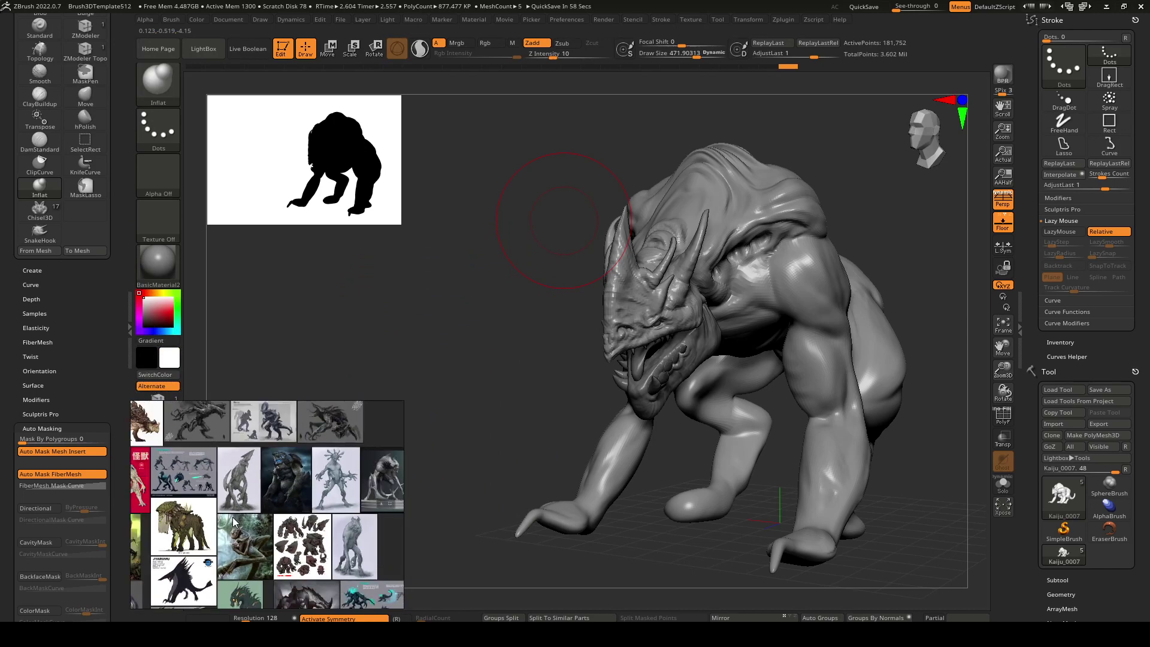
middle_click_drag(234, 522, 294, 485)
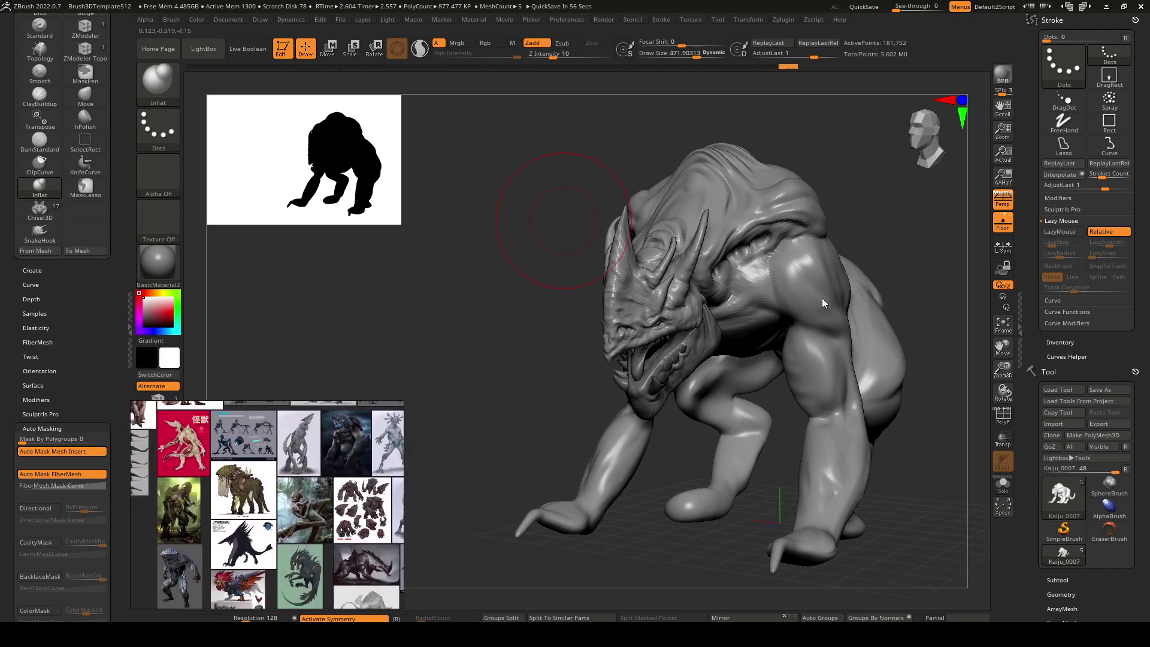
Examine the kaiju's front hands and single fingers from several angles.
left_click_drag(934, 237, 832, 242)
left_click_drag(590, 440, 671, 515)
right_click_drag(742, 561, 662, 400, "alt")
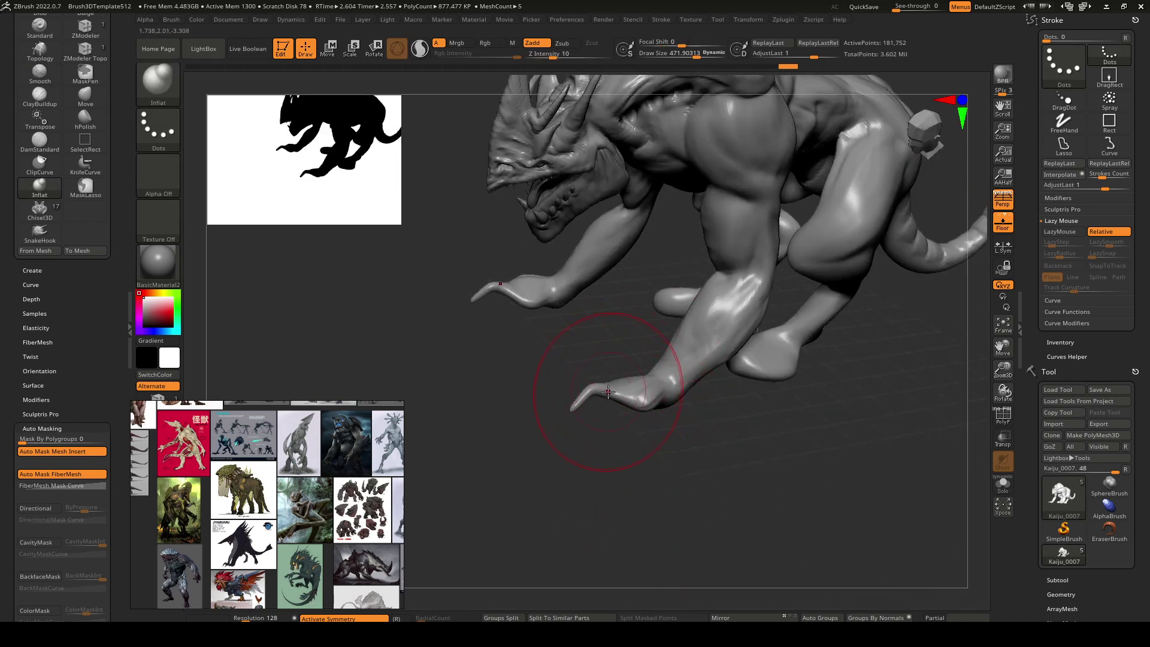
mouse_move(607, 392)
right_mouse_down()
mouse_move(636, 334)
mouse_move(562, 366)
mouse_move(661, 402)
mouse_move(591, 398)
right_mouse_up()
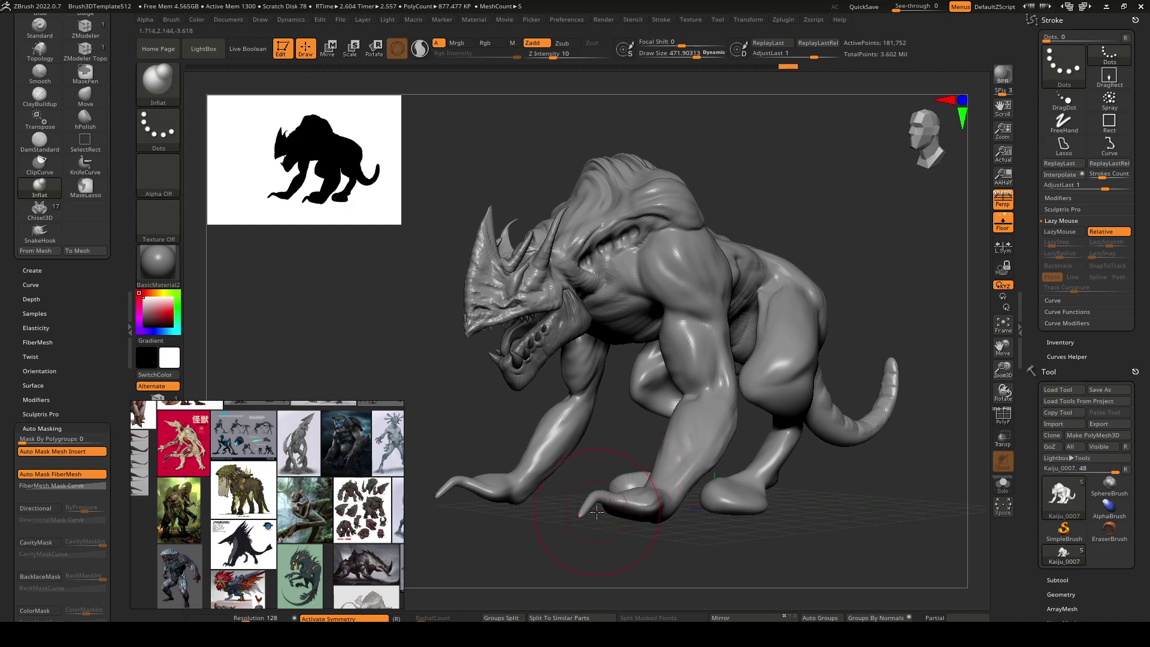
mouse_move(596, 512)
right_mouse_down()
mouse_move(551, 531)
mouse_move(611, 552)
mouse_move(692, 540)
mouse_move(586, 514)
mouse_move(574, 536)
mouse_move(629, 417)
mouse_move(592, 390)
mouse_move(554, 491)
mouse_move(593, 516)
right_mouse_up()
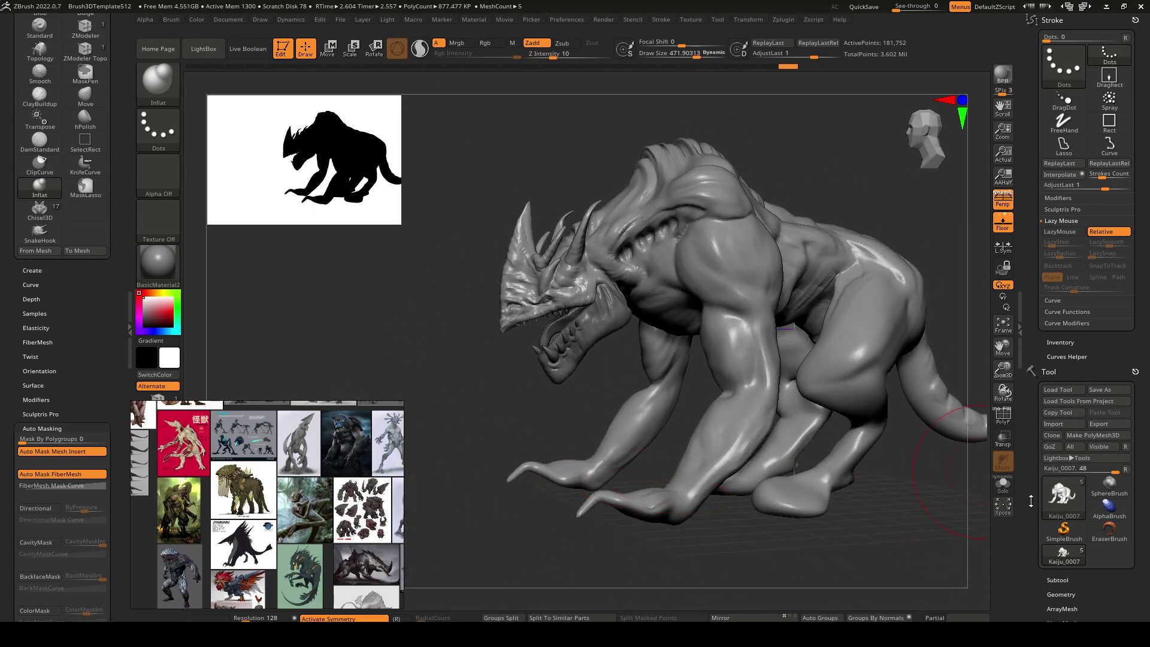
Start a new ZSphere, raise a second sphere out of it, and reduce the draw size to about 184.
scroll(1030, 501, "down", 5)
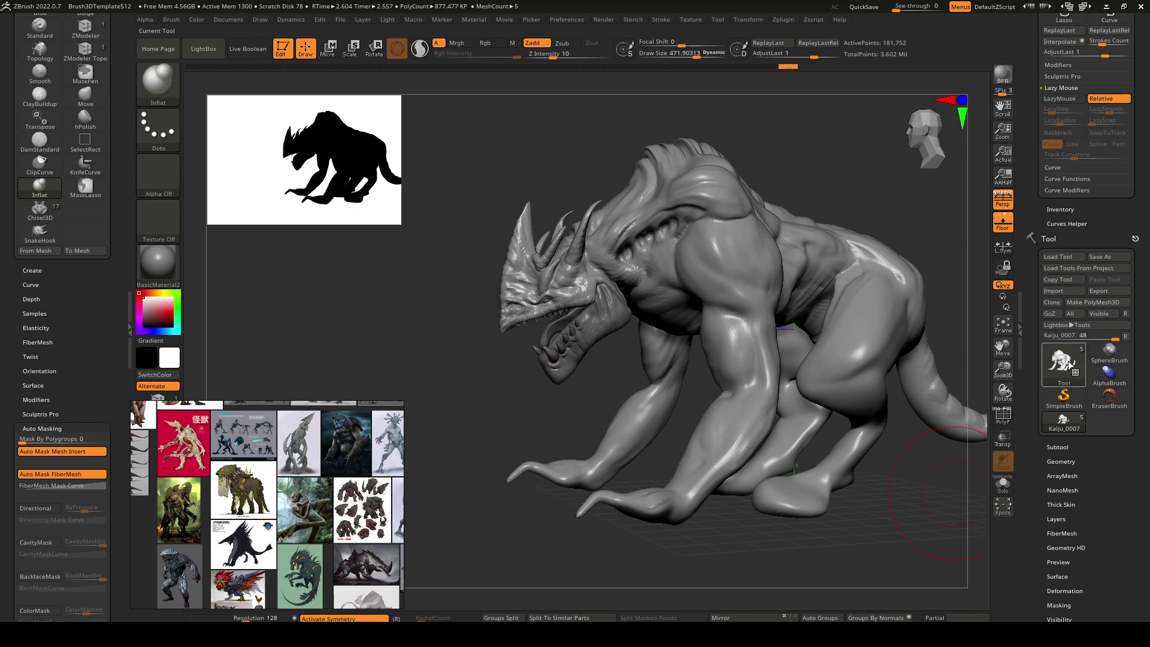
left_click(1068, 360)
left_click(776, 446)
left_click_drag(759, 433, 549, 161)
left_click_drag(797, 305, 814, 284)
right_click_drag(783, 327, 778, 315, "shift")
key("w")
mouse_move(790, 303)
left_mouse_down()
mouse_move(783, 275)
mouse_move(790, 313)
left_mouse_up()
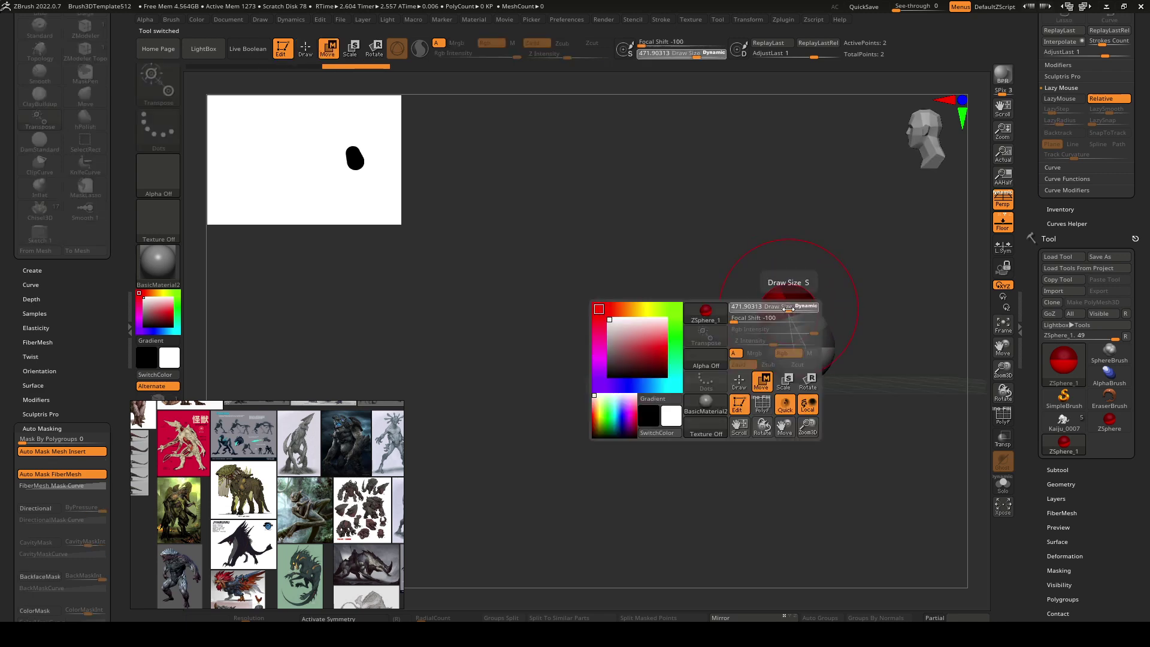
left_click_drag(767, 310, 765, 310)
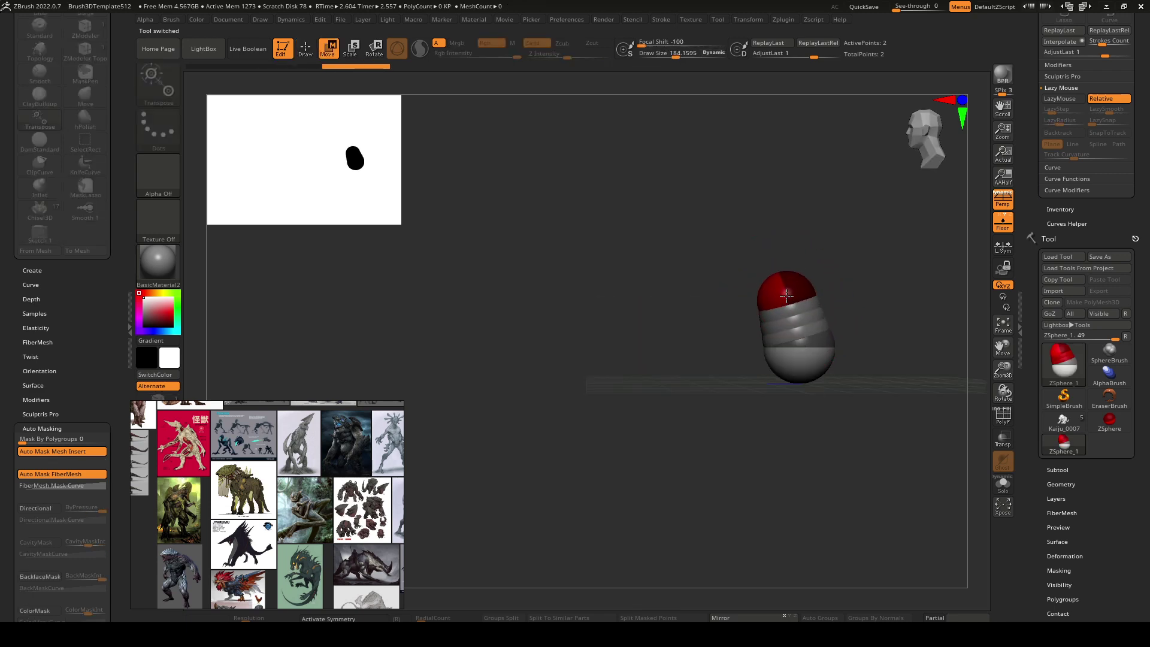
Add a third sphere on the end of the ZSphere chain and pull it outward as a bent finger segment.
right_click_drag(772, 275, 786, 279)
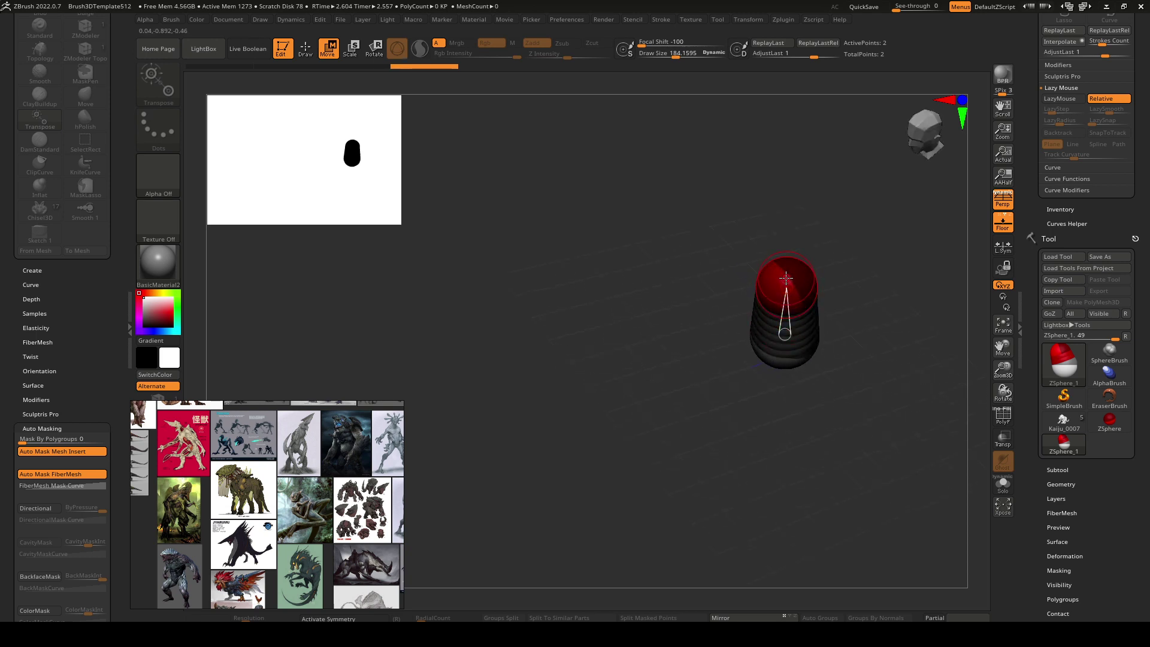
key("q")
left_click_drag(785, 264, 779, 282)
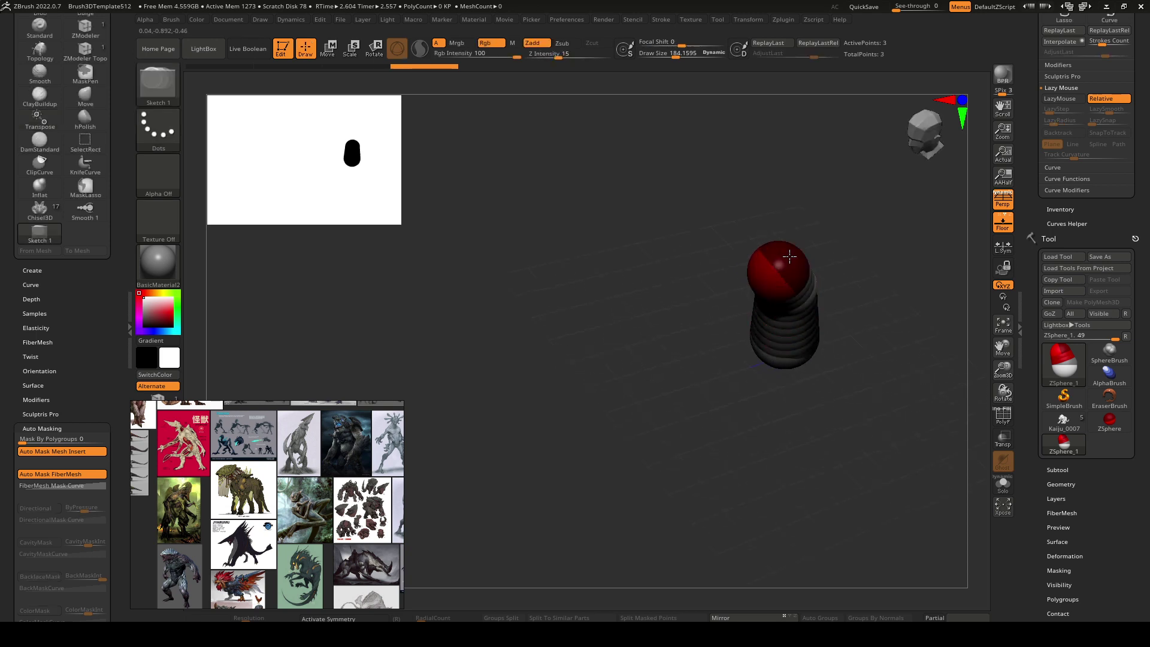
key("w")
right_click_drag(780, 276, 781, 228, "shift")
left_click_drag(777, 270, 731, 227)
Add a smaller tip sphere and pull it away from the chain to form a tapering fingertip.
key("q")
right_click_drag(696, 231, 746, 232)
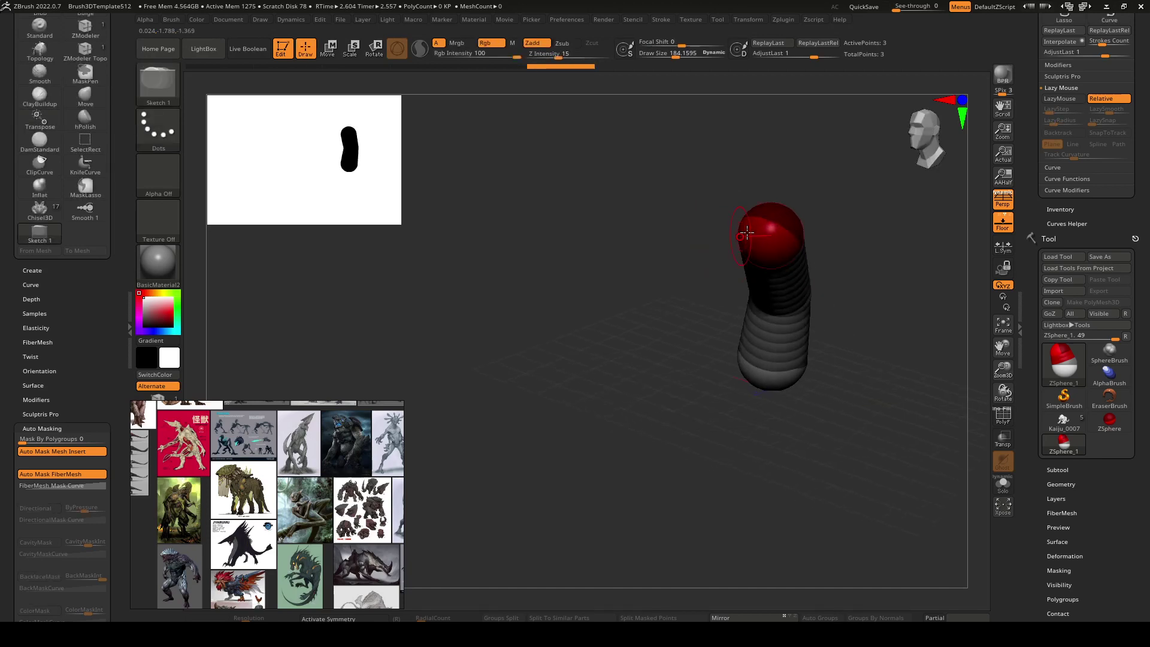
left_click_drag(766, 225, 766, 236)
right_click_drag(766, 230, 732, 221, "shift")
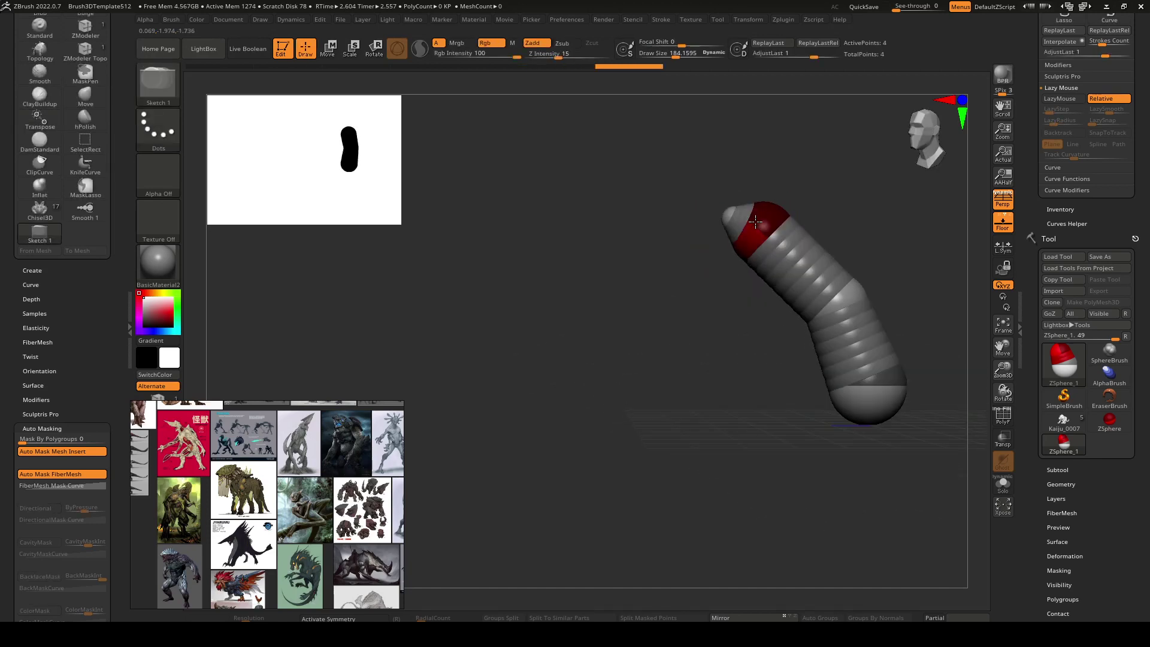
key("w")
left_click_drag(732, 218, 669, 186)
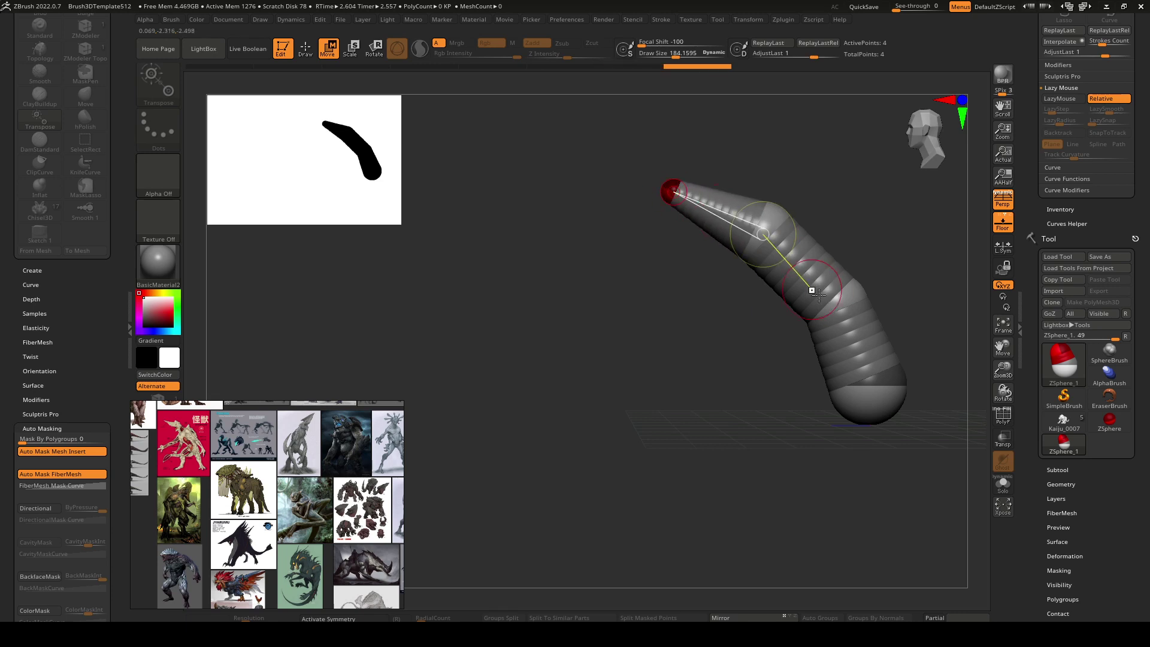
Preview the ZSphere finger as an adaptive skin mesh and return to draw mode.
right_click_drag(836, 312, 717, 299, "alt")
mouse_move(717, 299)
right_mouse_down()
mouse_move(682, 357)
mouse_move(832, 345)
mouse_move(762, 344)
mouse_move(783, 316)
mouse_move(807, 310)
right_mouse_up()
key("a")
key("q")
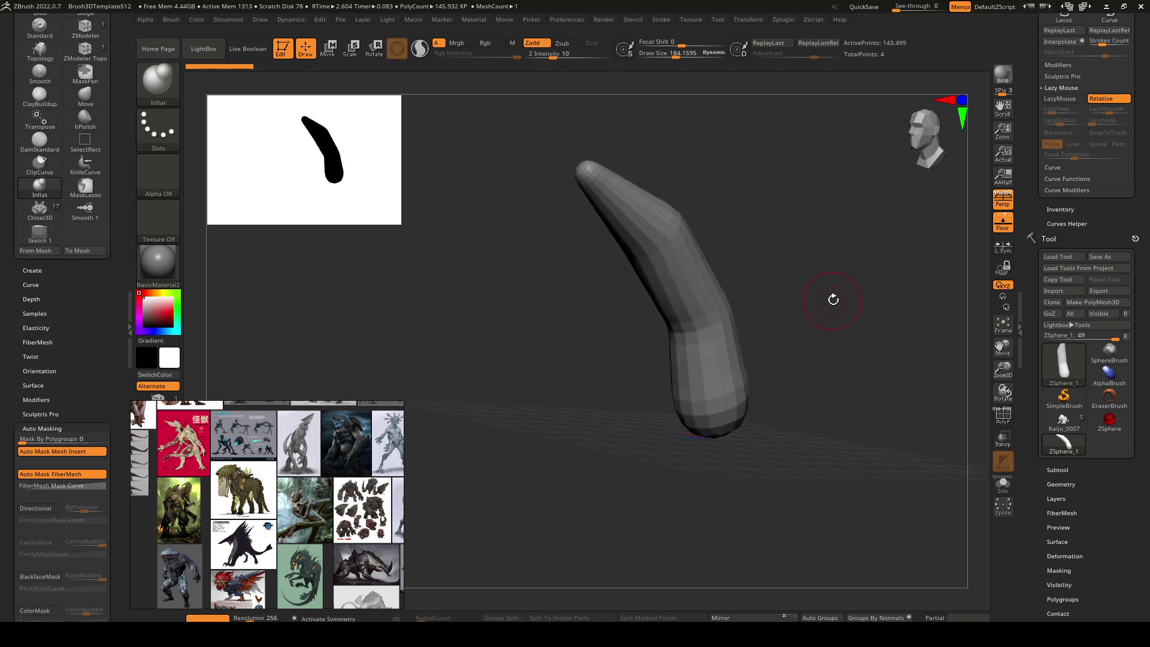
Enlarge the pencil-drawn creature on the reference board to examine its clawed hands and feet.
middle_click_drag(268, 446, 277, 541)
scroll(310, 547, "up", 6)
mouse_move(335, 590)
middle_mouse_down()
mouse_move(338, 526)
mouse_move(307, 522)
middle_mouse_up()
scroll(338, 527, "up", 3)
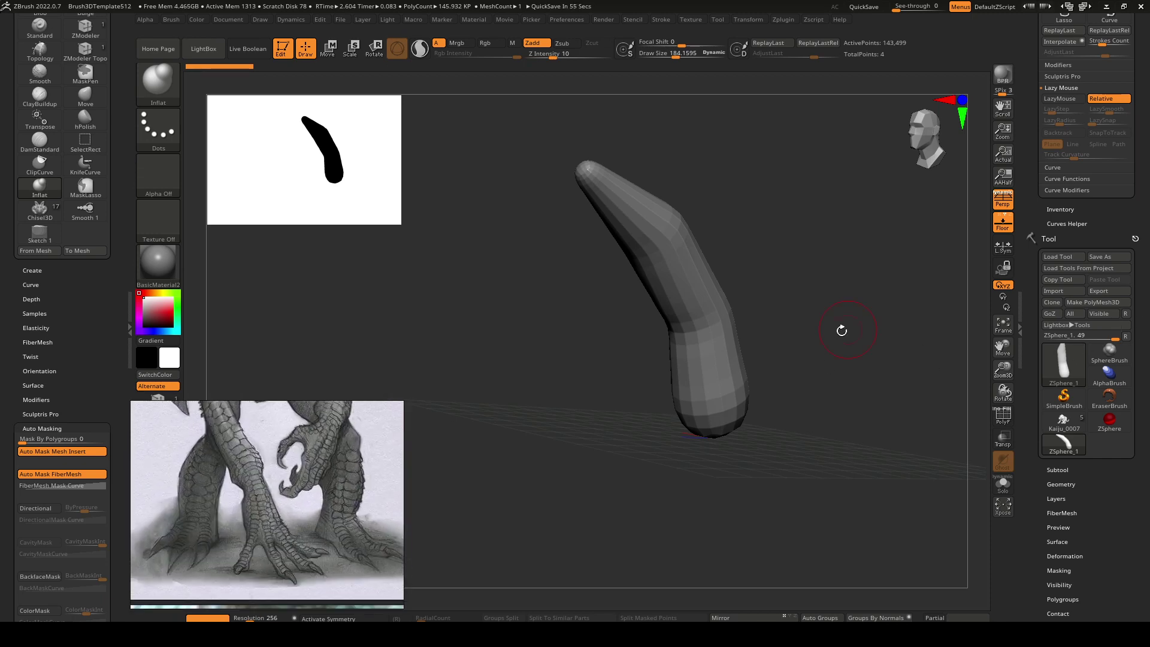
Return to the Kaiju_0007 tool, build up knuckles along the front finger with ClayBuildup, and smooth them.
right_click_drag(841, 330, 815, 322)
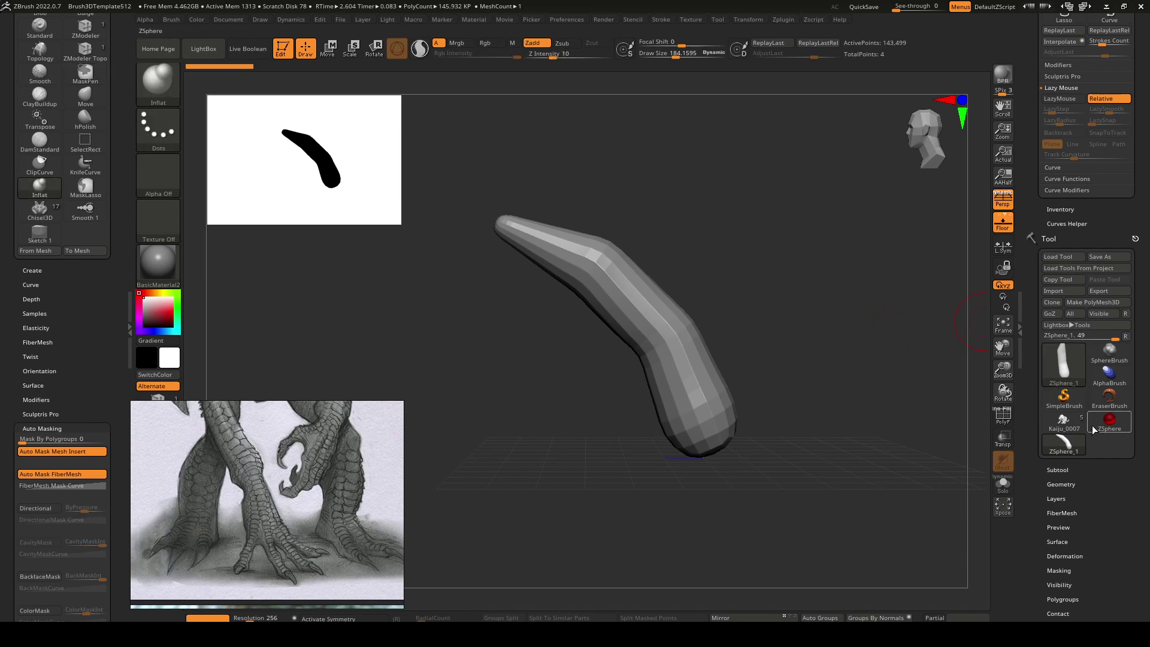
left_click(1063, 422)
mouse_move(470, 572)
right_mouse_down("alt")
mouse_move(655, 465)
mouse_move(692, 473)
mouse_move(634, 422)
mouse_move(623, 437)
mouse_move(698, 451)
mouse_move(726, 441)
mouse_move(651, 444)
mouse_move(605, 422)
mouse_move(731, 418)
mouse_move(757, 495)
mouse_move(752, 421)
mouse_move(713, 431)
mouse_move(737, 464)
mouse_move(705, 394)
mouse_move(713, 385)
mouse_move(736, 461)
mouse_move(768, 495)
mouse_move(733, 448)
right_mouse_up("alt")
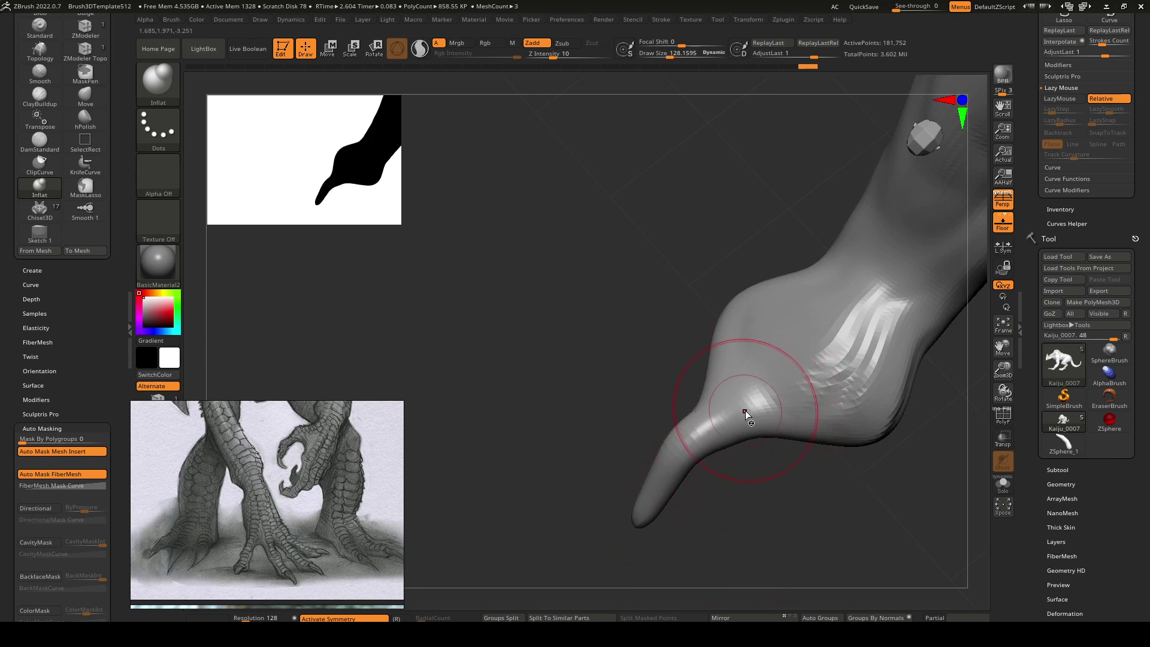
key("b")
key("c")
key("b")
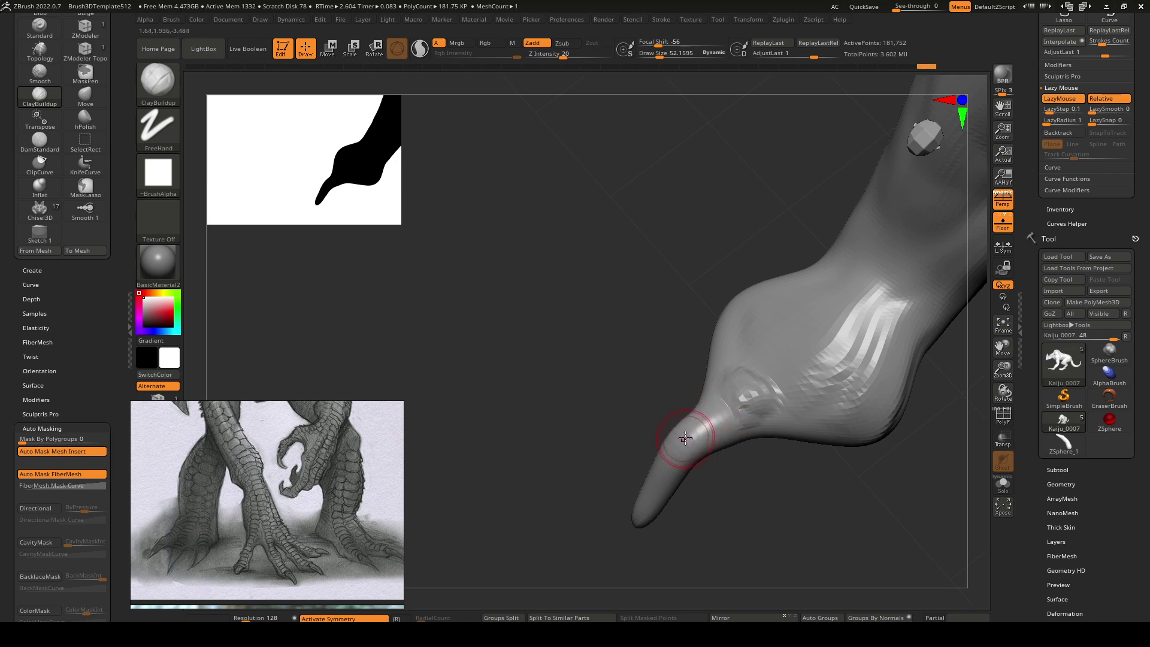
right_click_drag(662, 449, 657, 492)
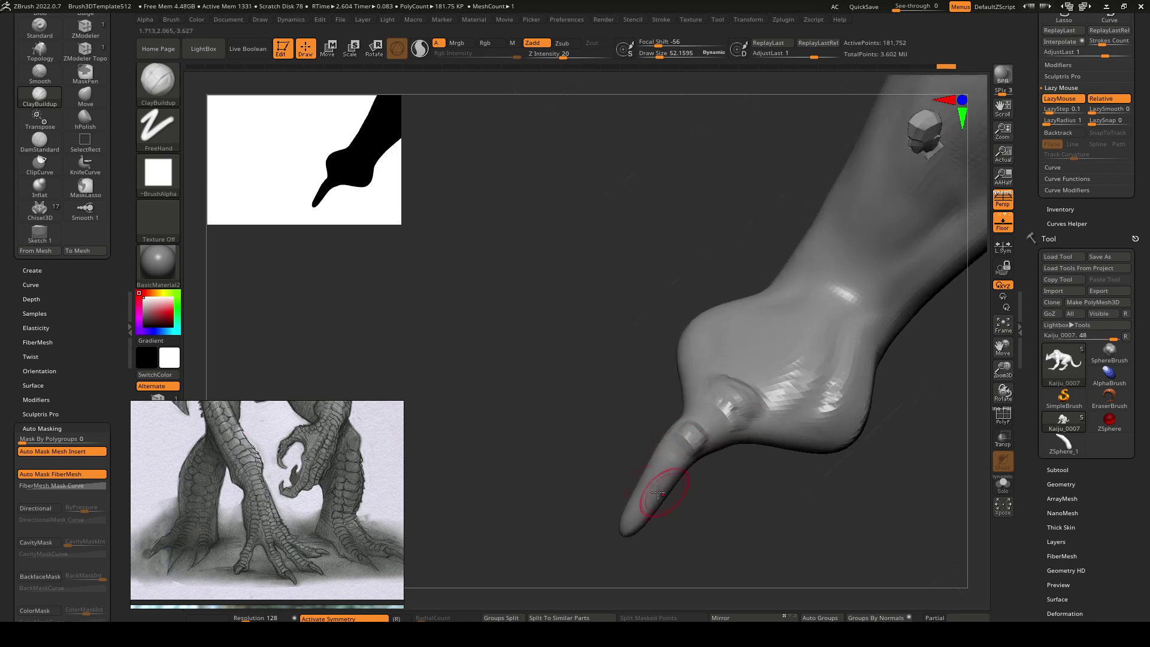
mouse_move(689, 430)
right_mouse_down()
mouse_move(728, 422)
mouse_move(697, 419)
mouse_move(742, 397)
right_mouse_up()
left_click_drag(742, 397, 753, 403, "shift")
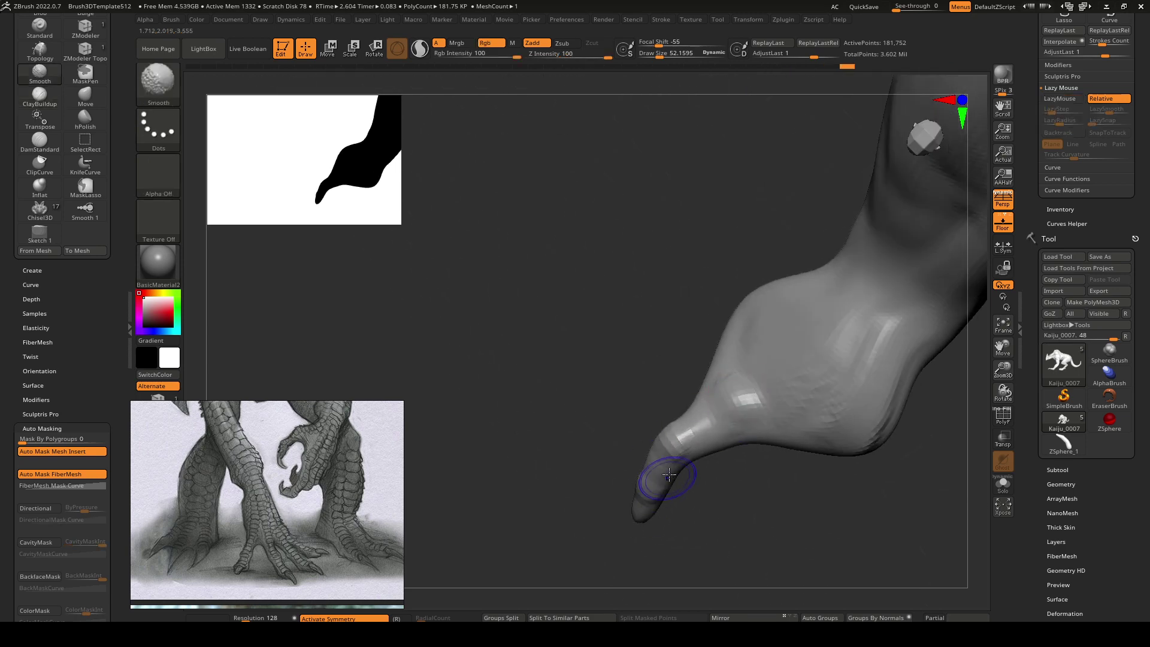
Duplicate the kaiju's body subtool and show only the copy in Solo mode.
mouse_move(672, 475)
right_mouse_down()
mouse_move(744, 377)
mouse_move(763, 324)
mouse_move(721, 355)
right_mouse_up()
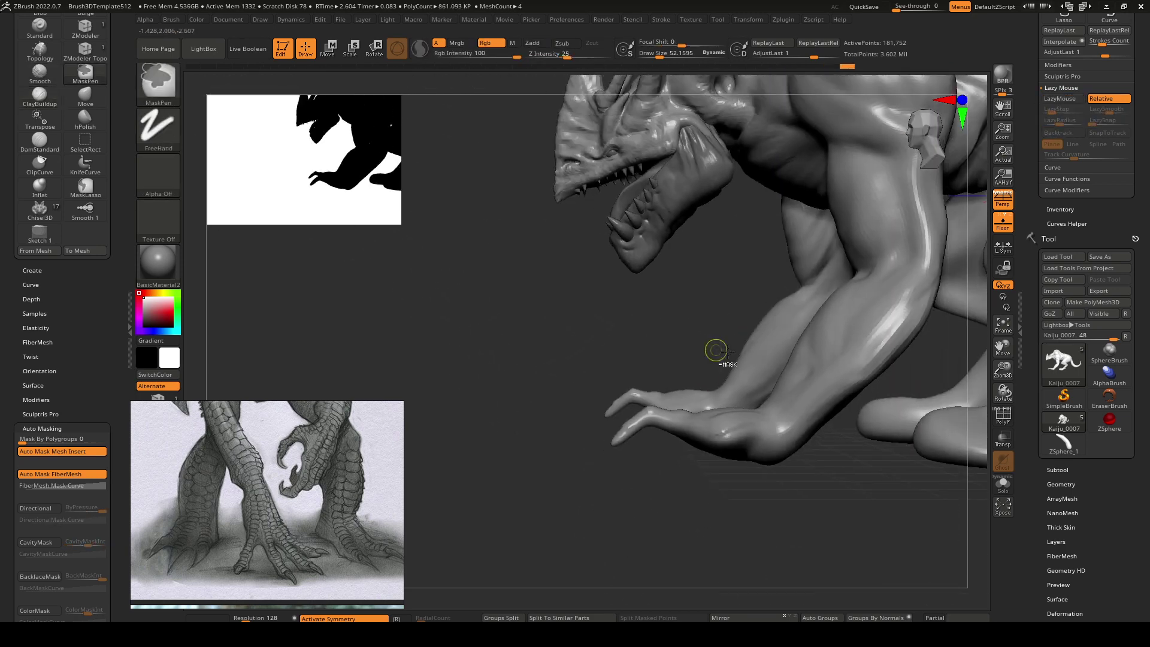
left_click(1067, 469)
right_click_drag(783, 301, 653, 360, "alt")
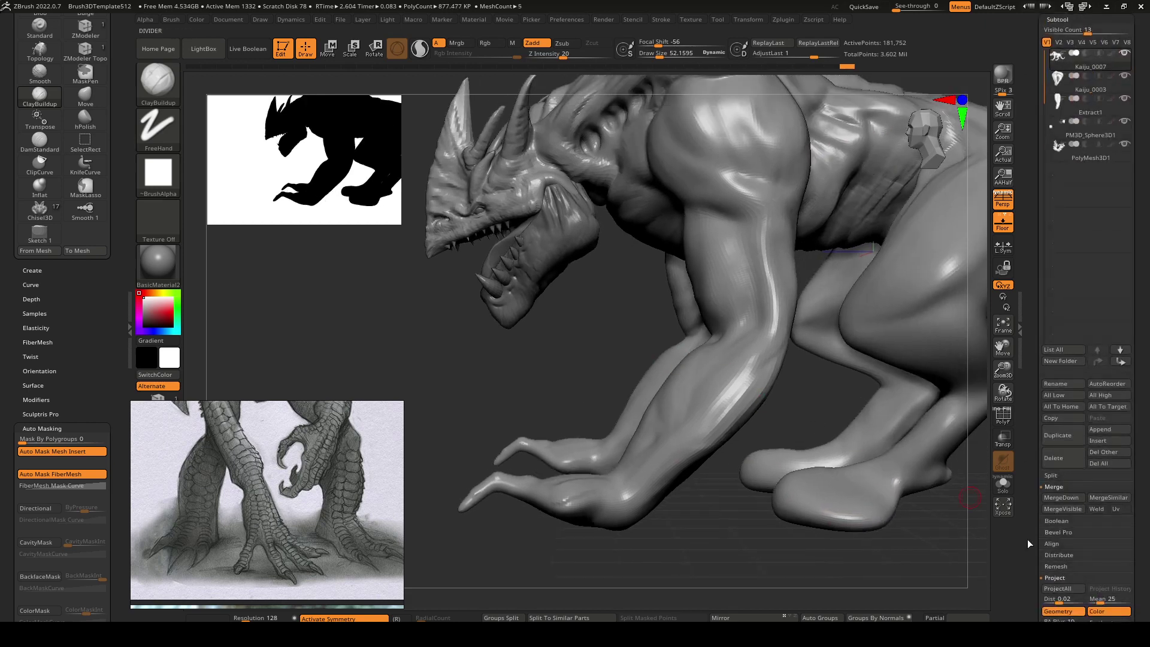
left_click_drag(1034, 551, 1035, 476)
right_click_drag(707, 395, 850, 404)
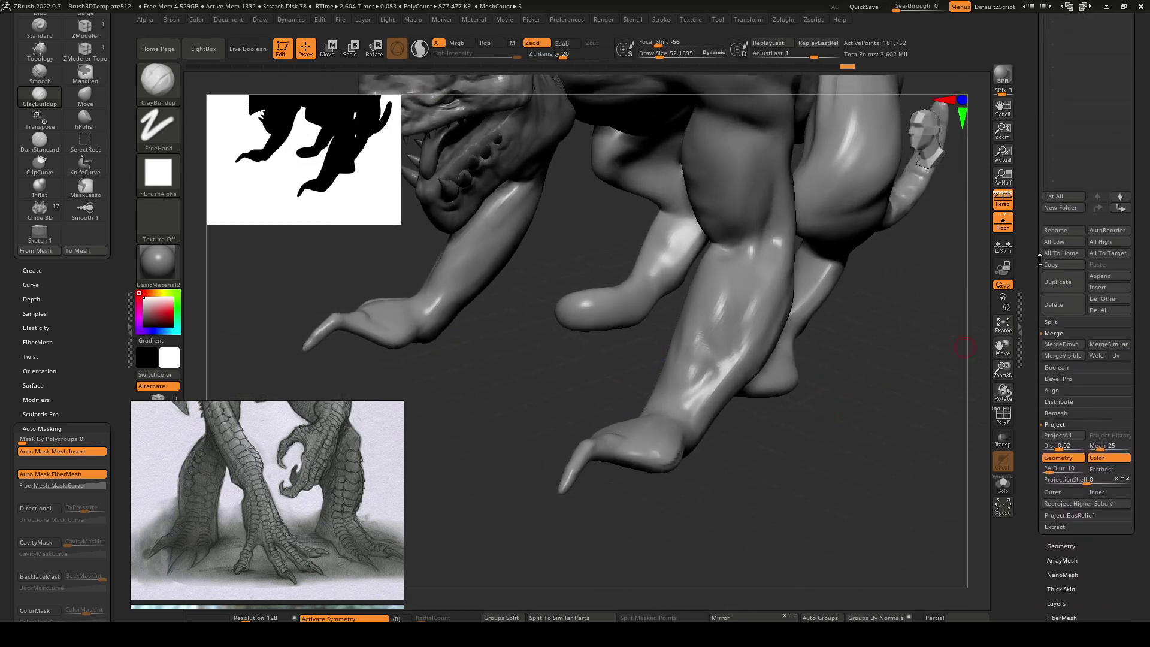
left_click_drag(1029, 258, 1029, 264)
scroll(1030, 281, "up", 6)
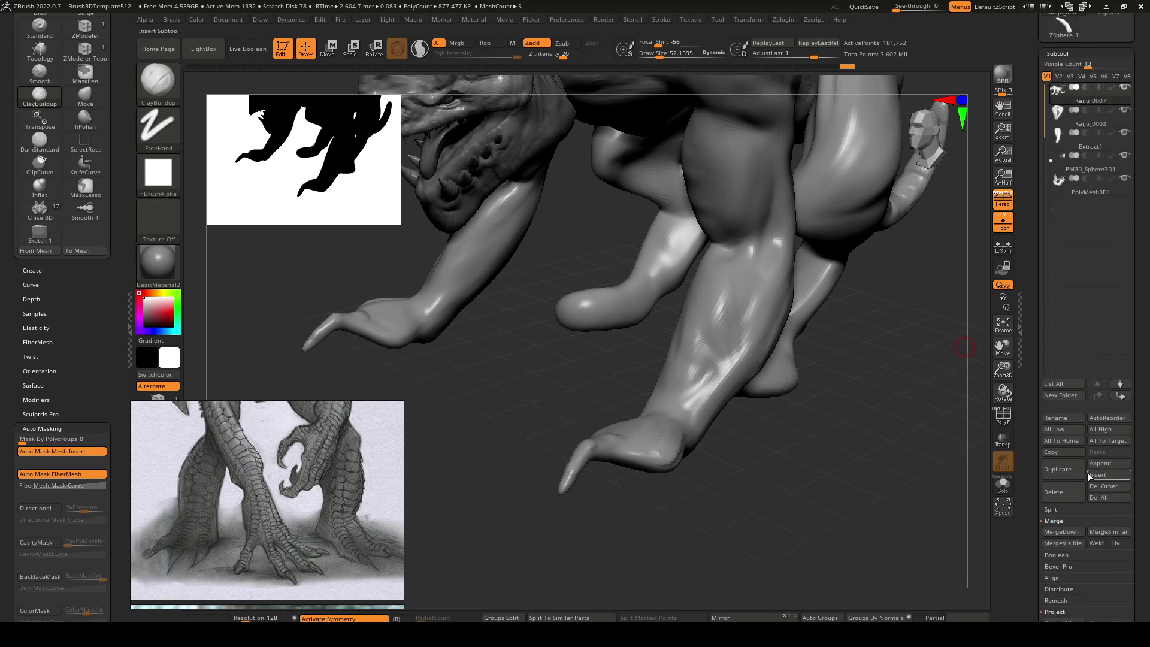
left_click(1062, 469)
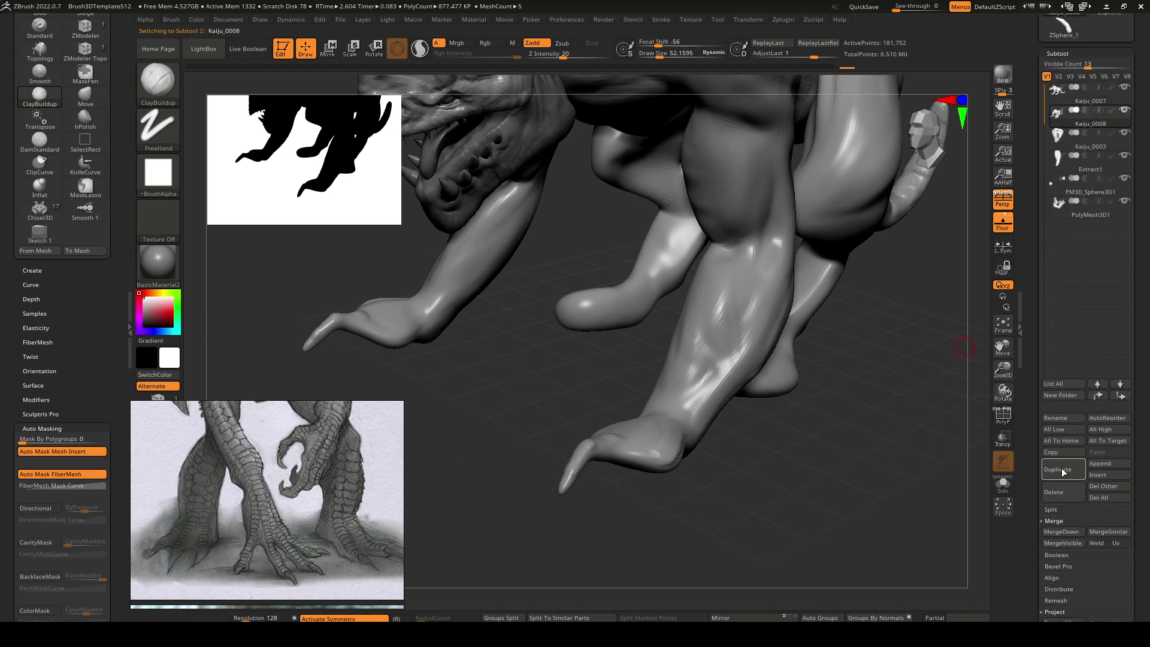
left_click(1002, 485)
Mask the copy's front fingers and hands from the side with perspective off, and isolate them as their own polygroup.
mouse_move(670, 424)
right_mouse_down()
mouse_move(639, 370)
mouse_move(642, 390)
mouse_move(672, 413)
right_mouse_up()
key("p")
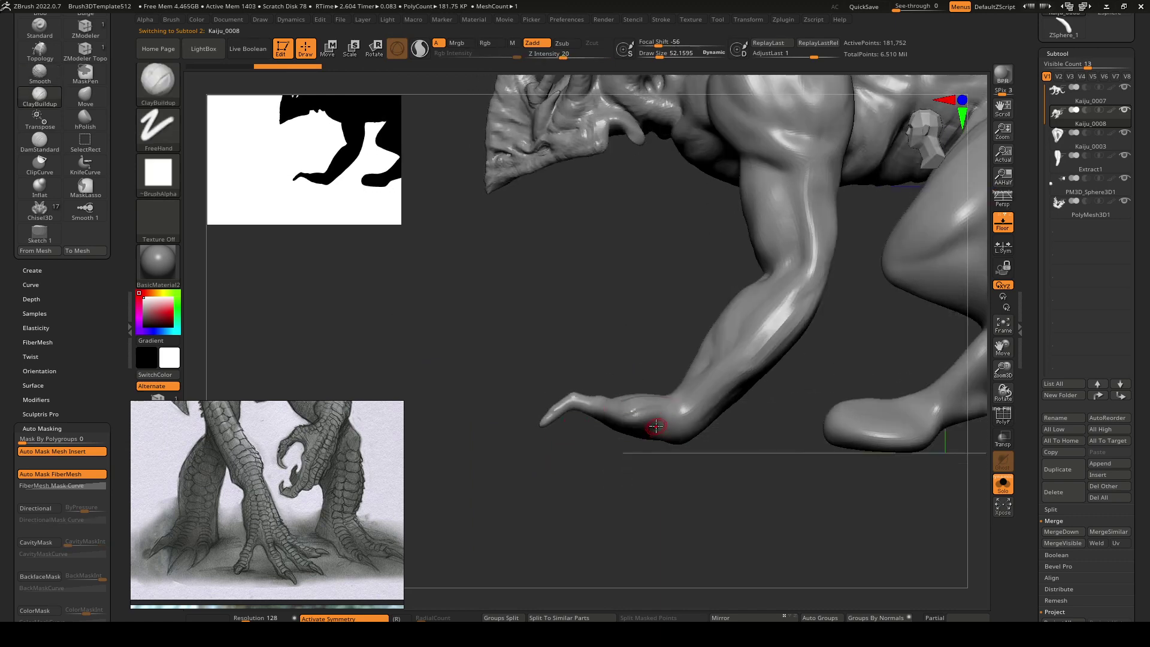
mouse_move(476, 343)
left_mouse_down("ctrl")
mouse_move(515, 424)
mouse_move(629, 471)
left_mouse_up("ctrl")
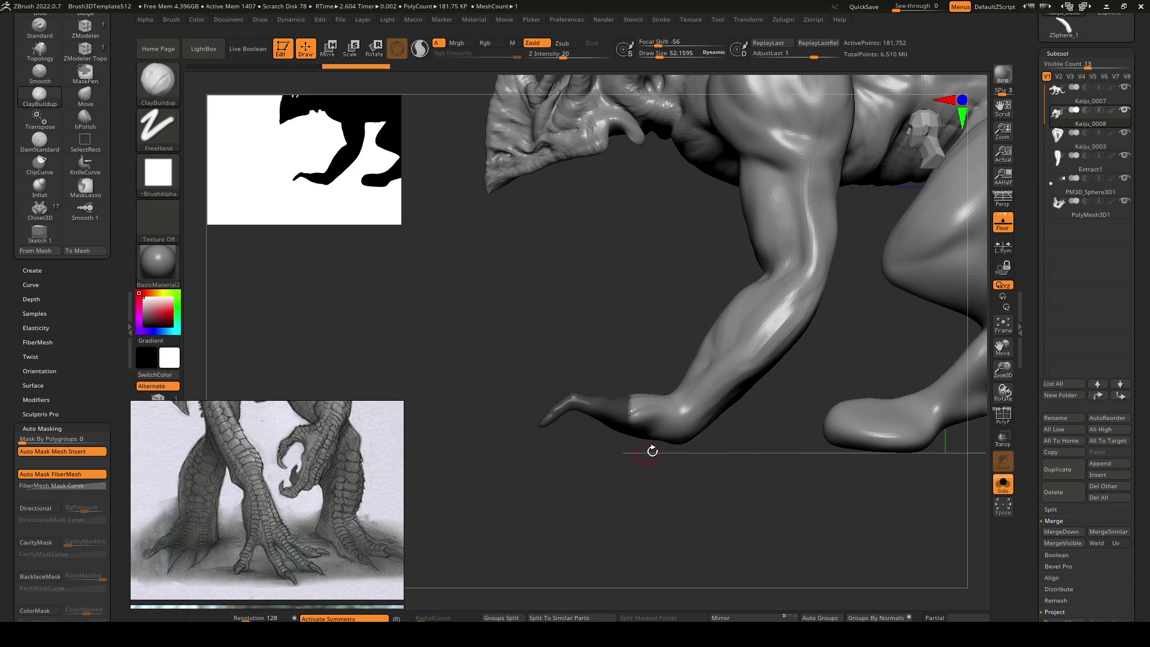
left_click(1003, 418)
mouse_move(646, 359)
left_mouse_down()
mouse_move(700, 409)
mouse_move(679, 422)
mouse_move(673, 352)
mouse_move(978, 449)
left_mouse_up()
left_click(677, 425, "ctrl+shift")
Set the isolated hand pieces to subdivision level 4 and delete the lower levels.
scroll(1070, 425, "down", 5)
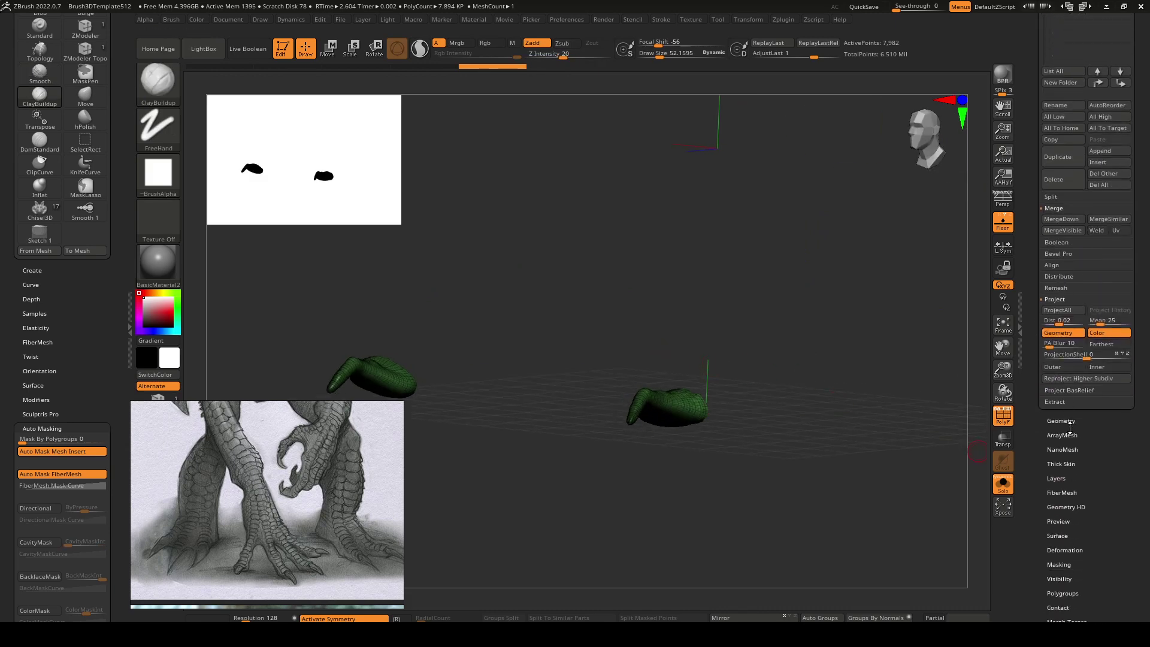
left_click(1065, 421)
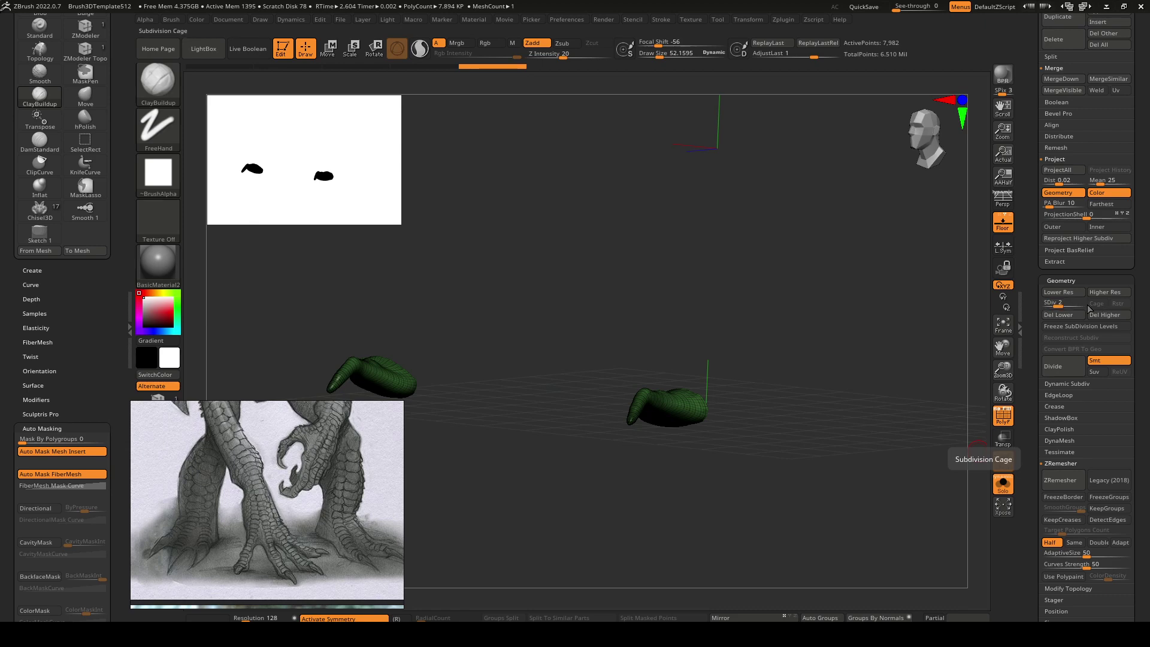
left_click_drag(1068, 304, 1085, 303)
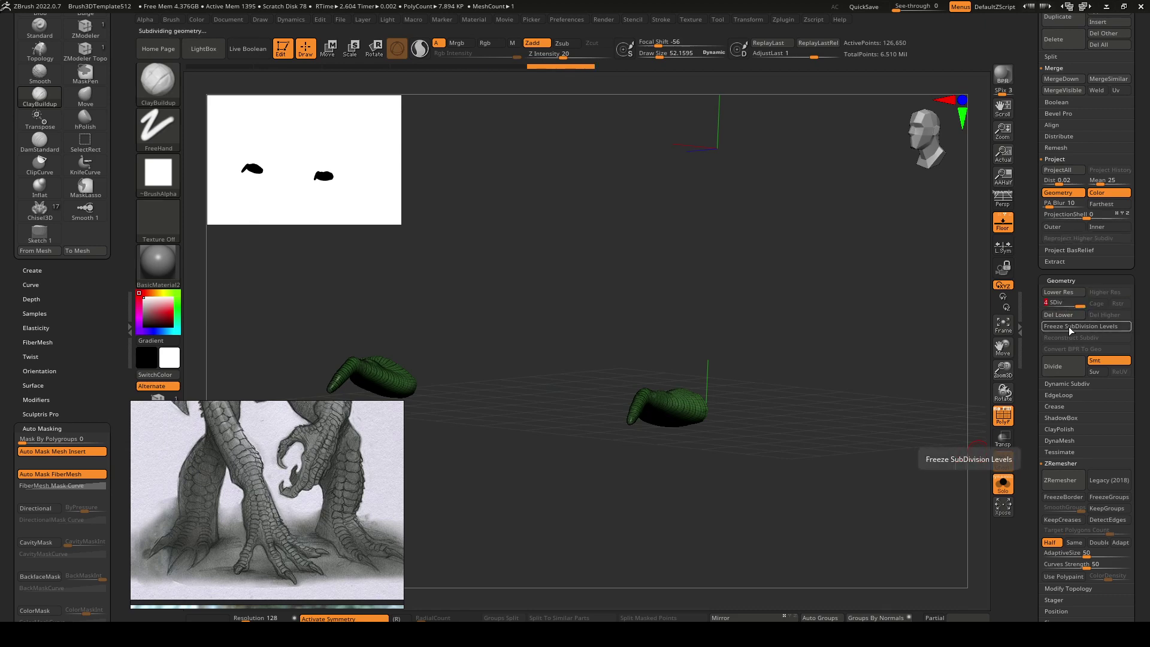
left_click(1066, 316)
Turn off the polyframe display and examine one of the isolated fingers up close.
left_click_drag(718, 352, 773, 386)
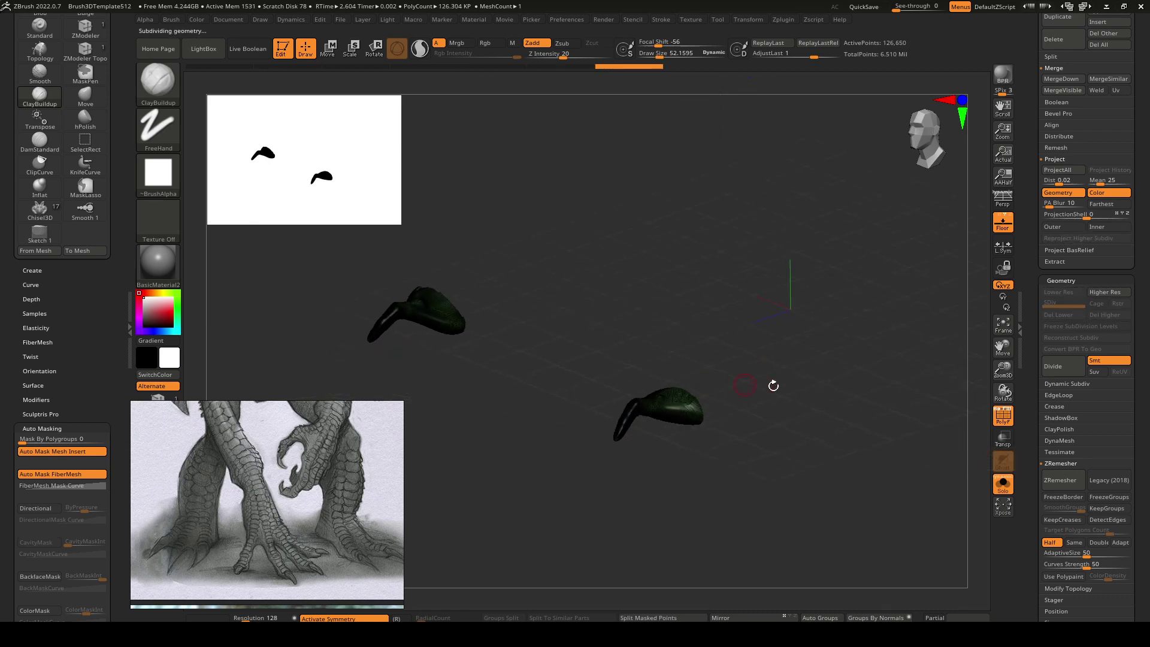
left_click(1008, 423)
mouse_move(667, 419)
right_mouse_down("ctrl")
mouse_move(695, 387)
mouse_move(730, 401)
mouse_move(666, 417)
right_mouse_up("ctrl")
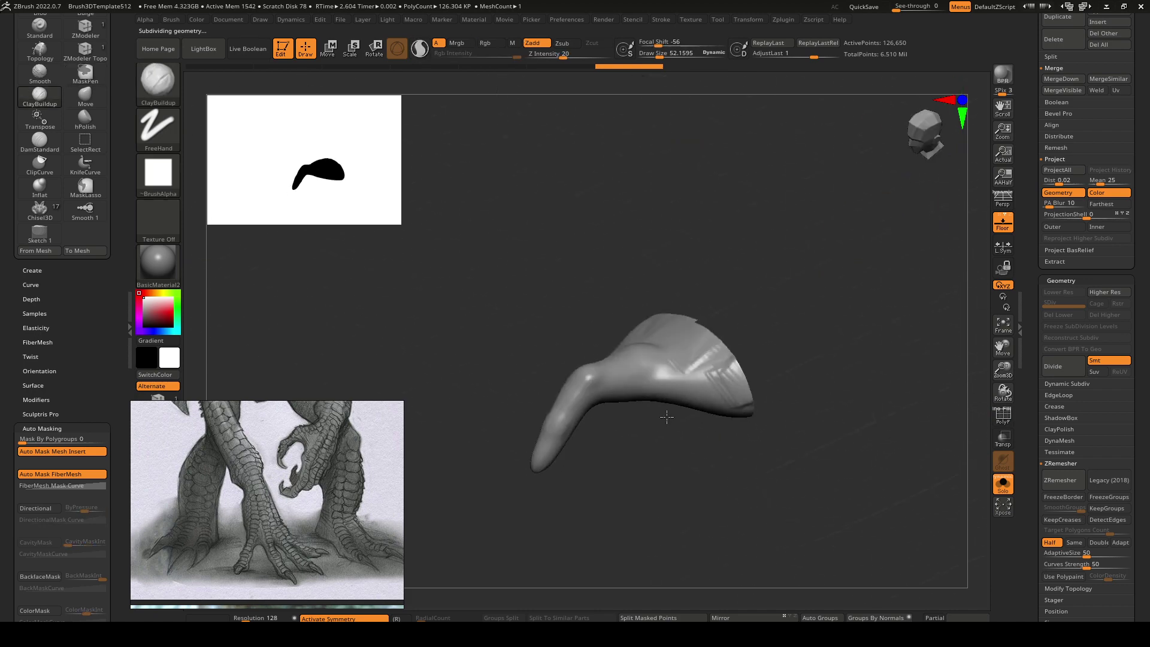
left_click_drag(667, 417, 661, 426)
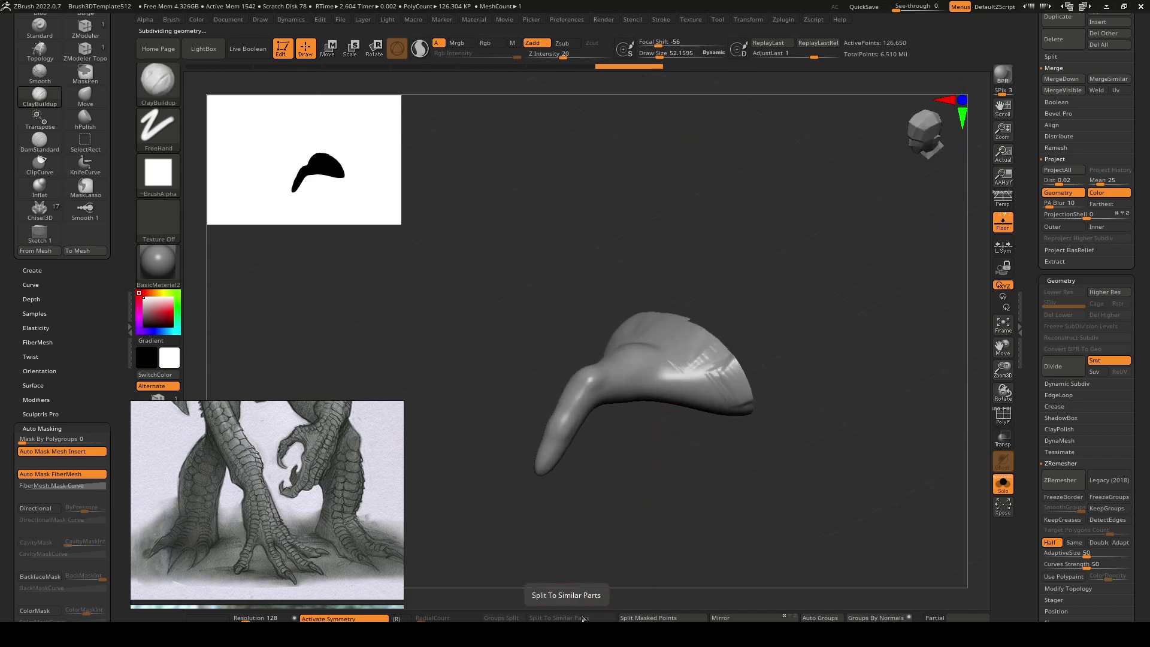
Delete the hidden geometry from the copy and DynaMesh the isolated hand pieces at resolution 128.
scroll(1099, 389, "down", 10)
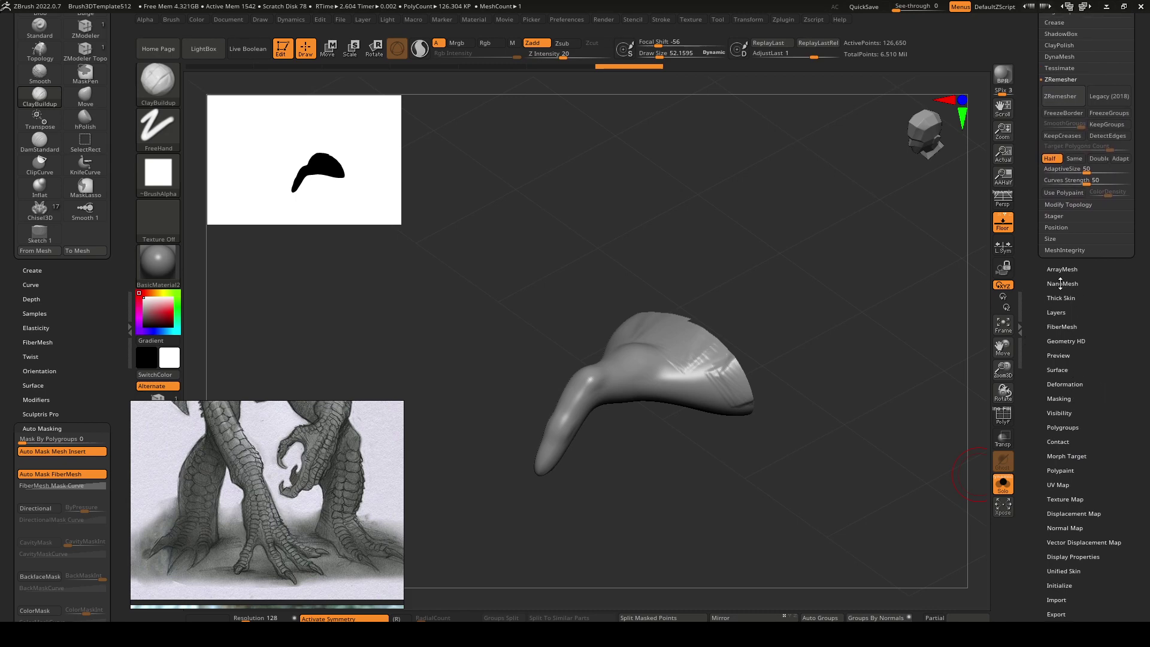
left_click(1055, 204)
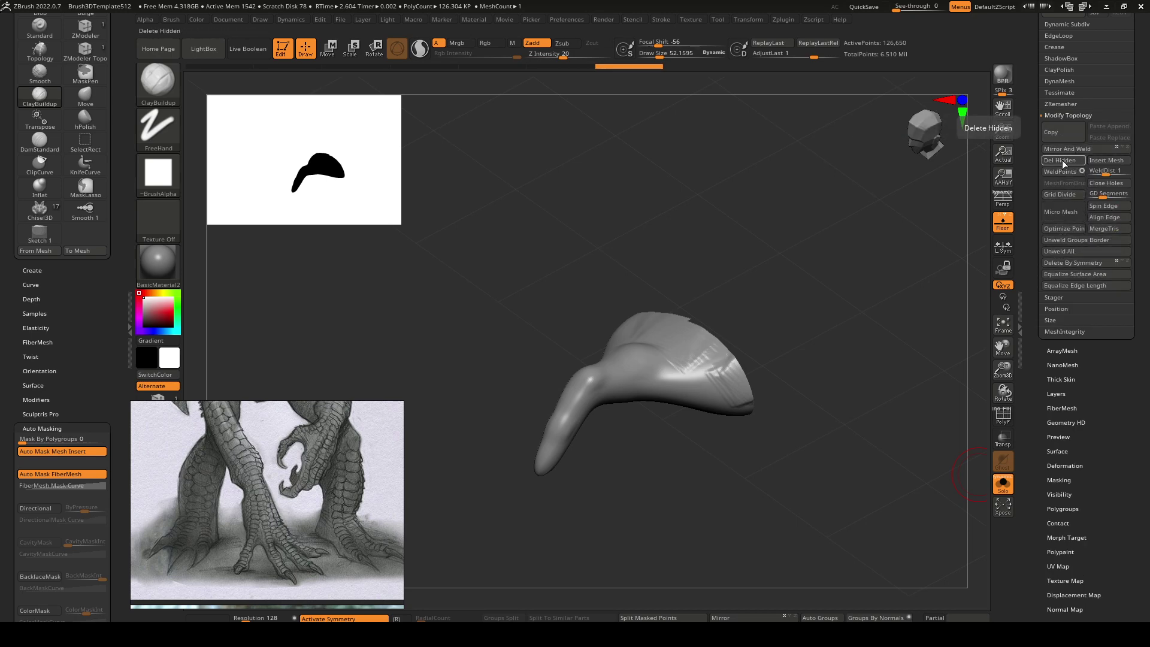
left_click_drag(1026, 137, 1025, 204)
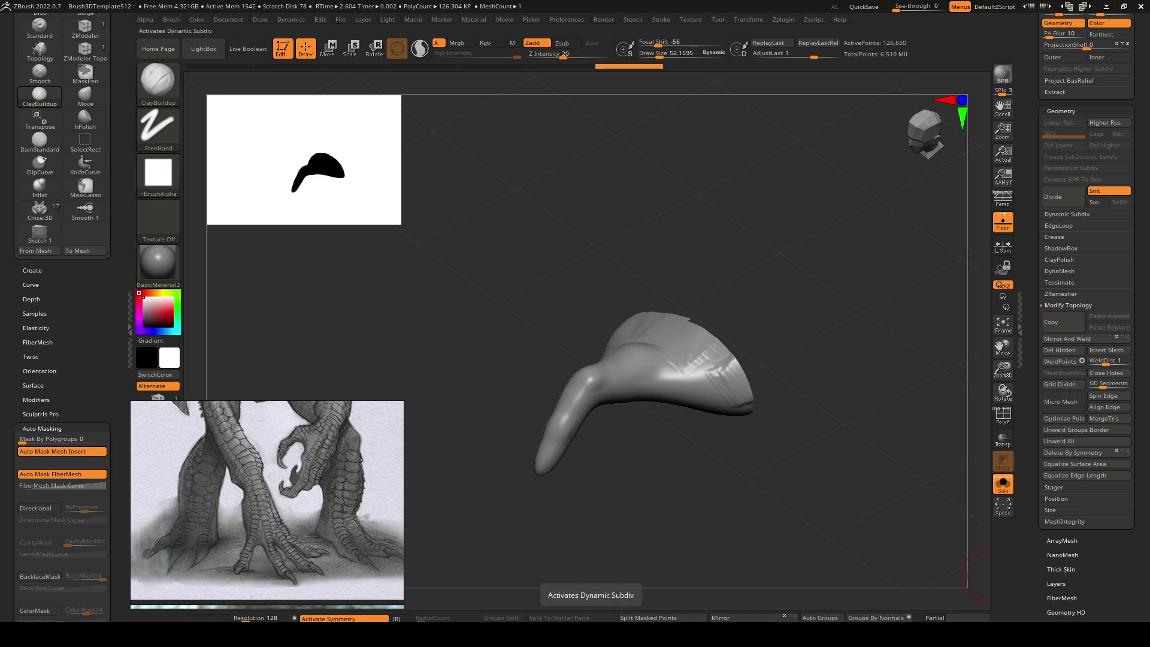
left_click(1062, 349)
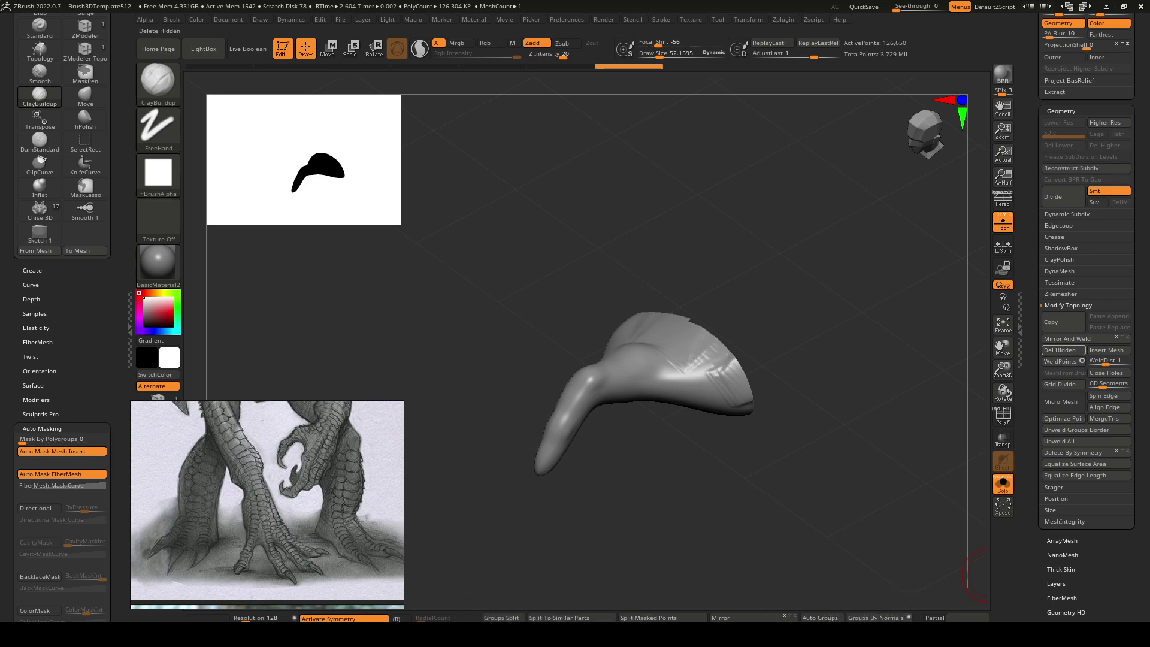
right_click_drag(718, 347, 706, 392)
left_click_drag(707, 391, 706, 390)
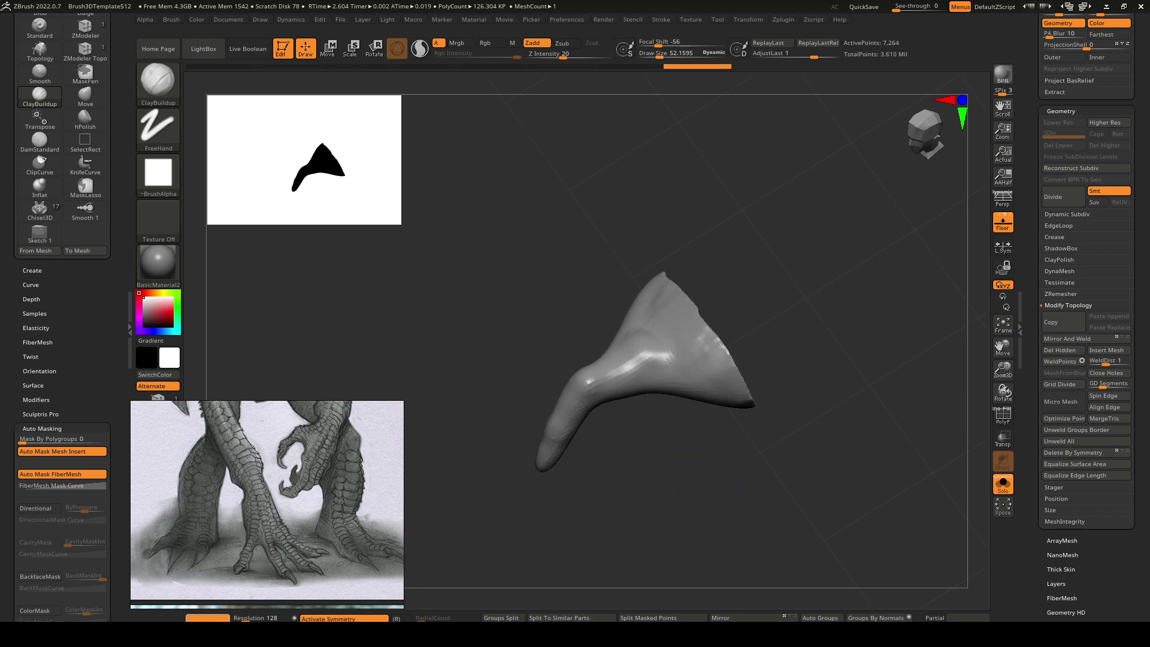
key("ctrl")
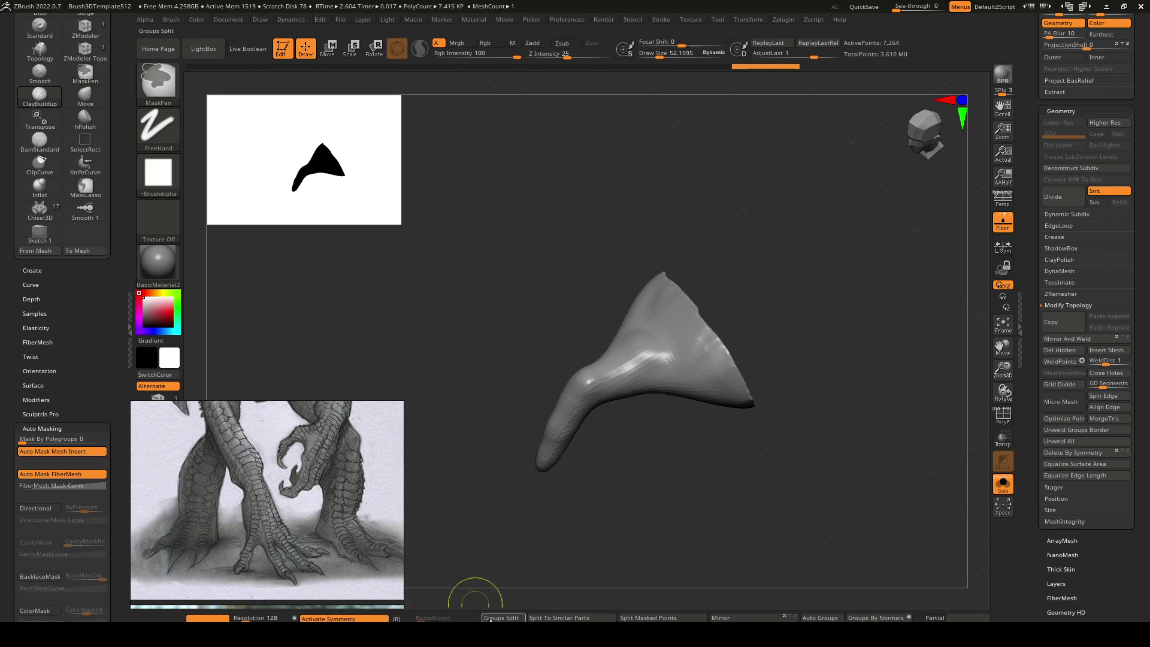
Try to clip the flared palm off the finger from above with a curved ClipCurve stroke.
mouse_move(756, 335)
left_mouse_down()
mouse_move(685, 330)
mouse_move(732, 339)
left_mouse_up()
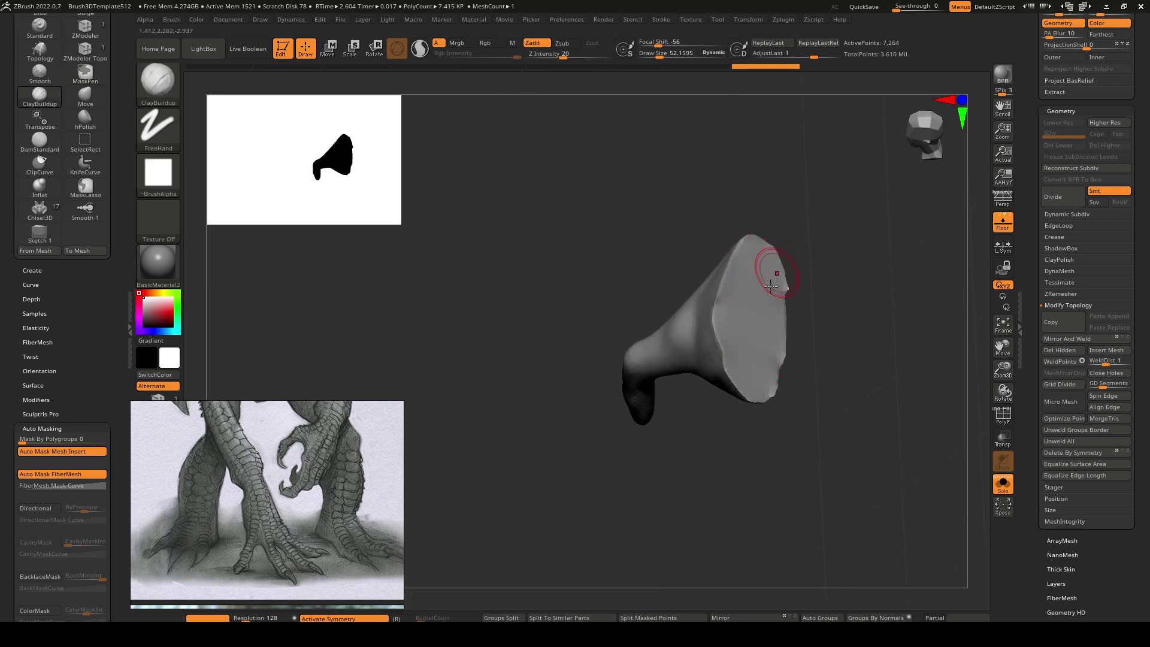
left_click_drag(781, 270, 795, 318)
mouse_move(795, 318)
right_mouse_down()
mouse_move(791, 335)
mouse_move(723, 337)
mouse_move(720, 368)
right_mouse_up()
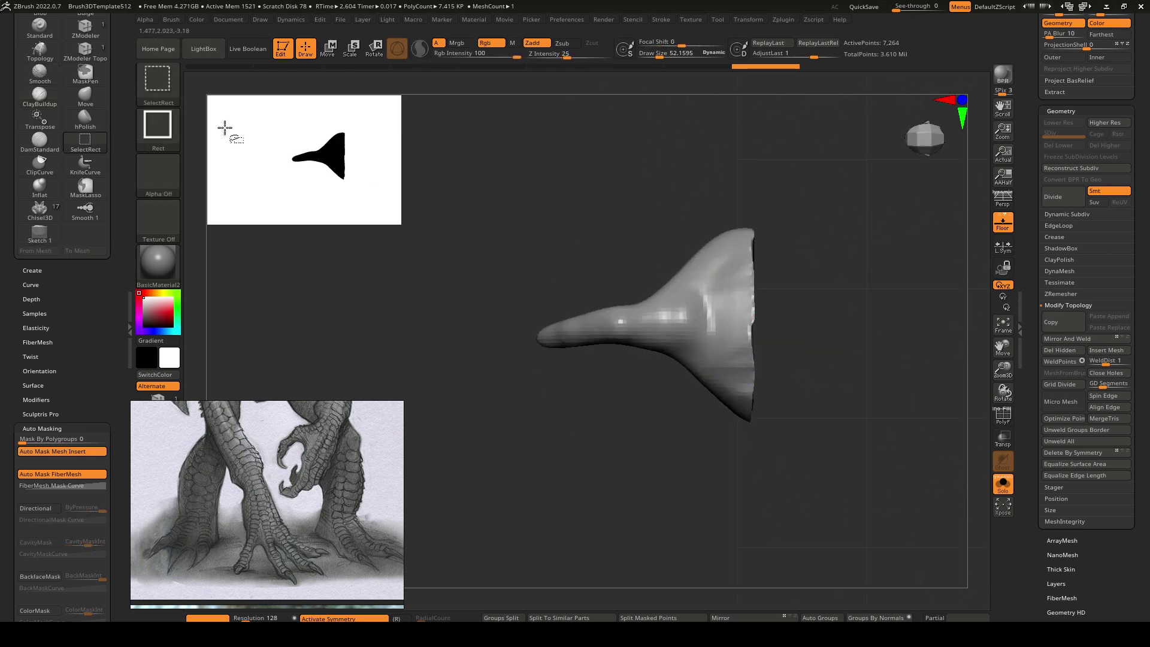
left_click(164, 84, "ctrl+shift")
left_click(310, 144)
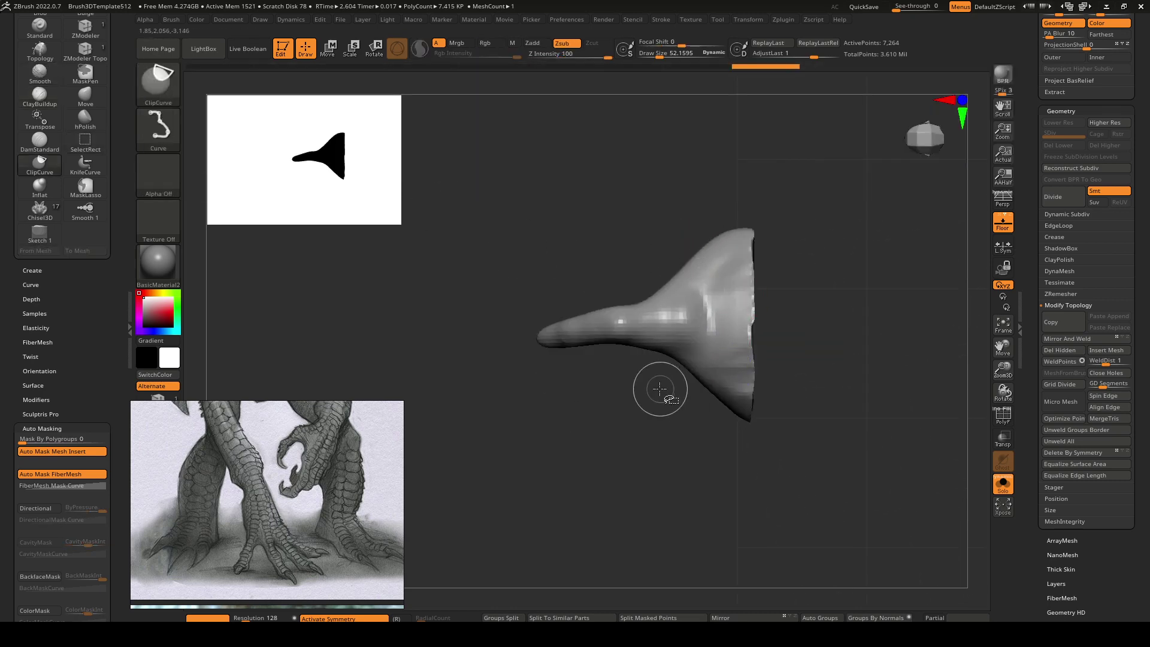
mouse_move(645, 392)
left_mouse_down("ctrl+shift")
mouse_move(703, 356)
mouse_move(713, 329)
left_mouse_up("ctrl+shift")
key("ctrl+z")
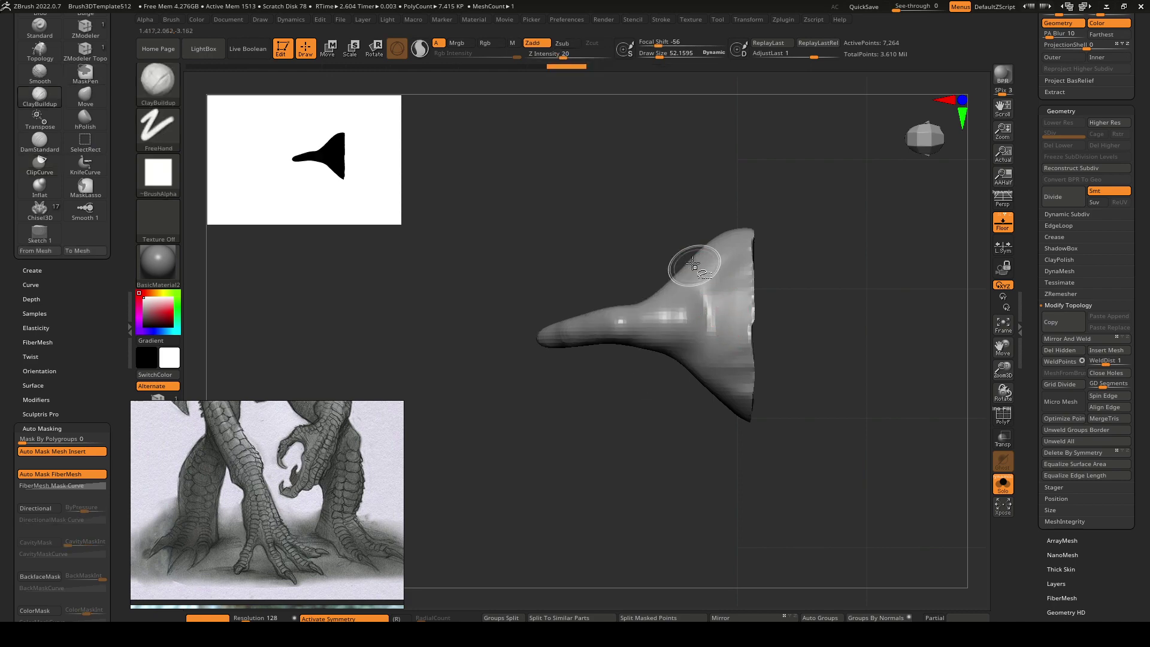
left_click_drag(647, 241, 695, 291, "ctrl+shift")
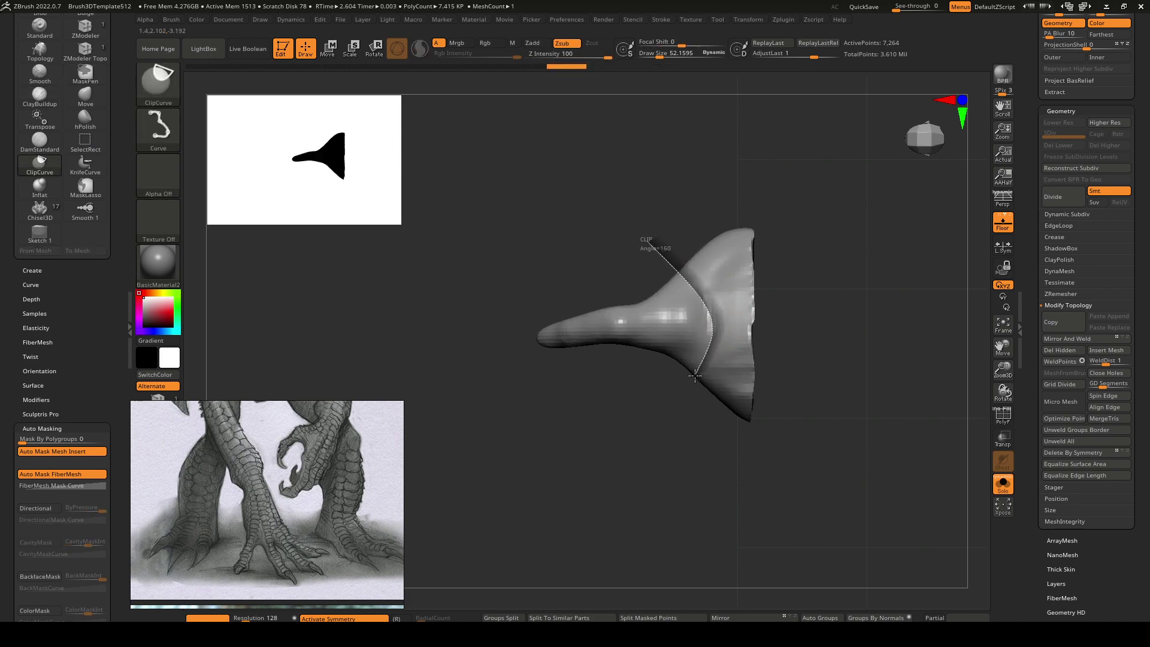
left_click_drag(673, 402, 676, 401, "ctrl+shift")
key("ctrl+z")
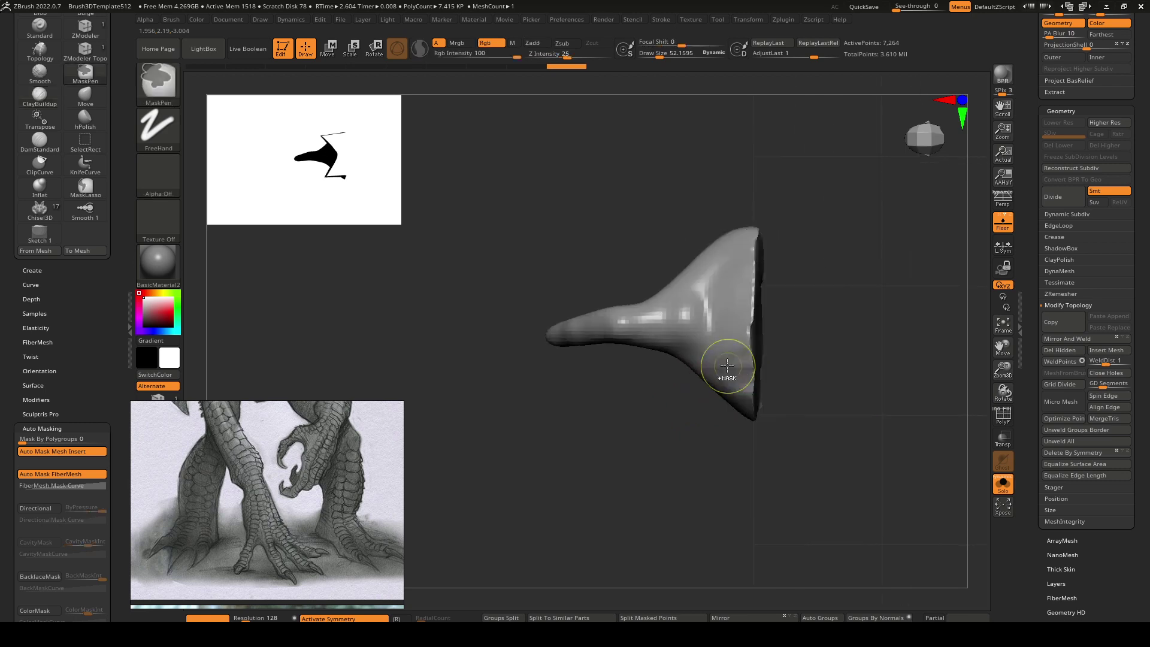
Cut the flared palm off the fingers with a curved KnifeCurve stroke and smooth the cut end with a draw size of about 124.
left_click(152, 77, "ctrl+shift")
left_click(498, 145)
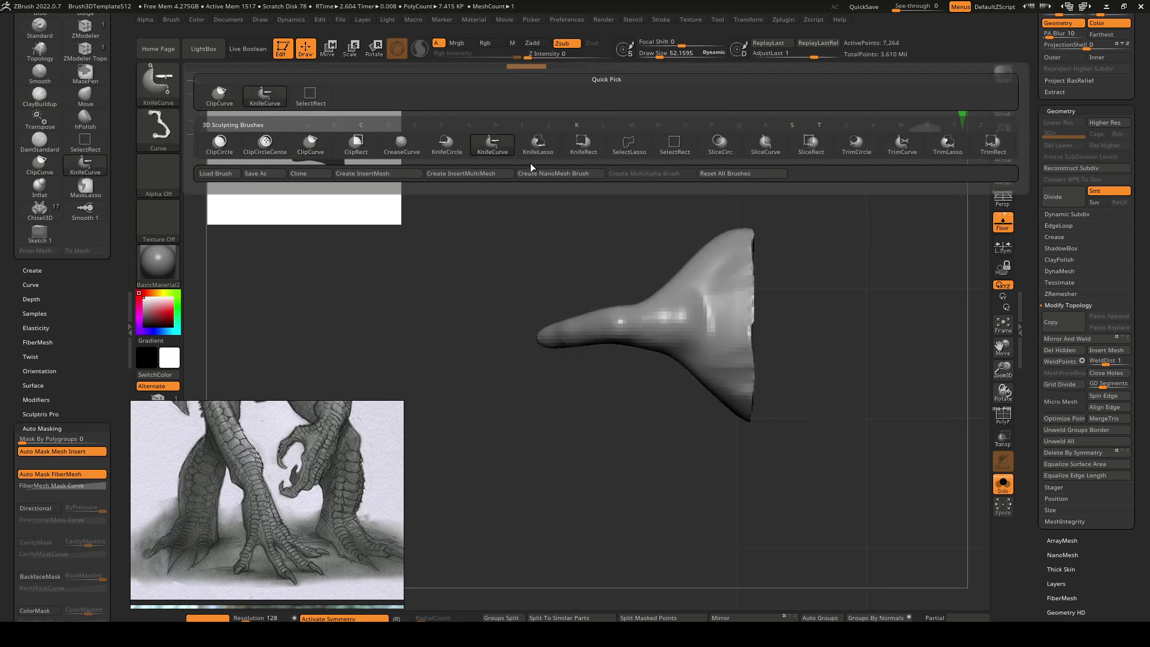
left_click_drag(617, 203, 684, 282, "ctrl+shift")
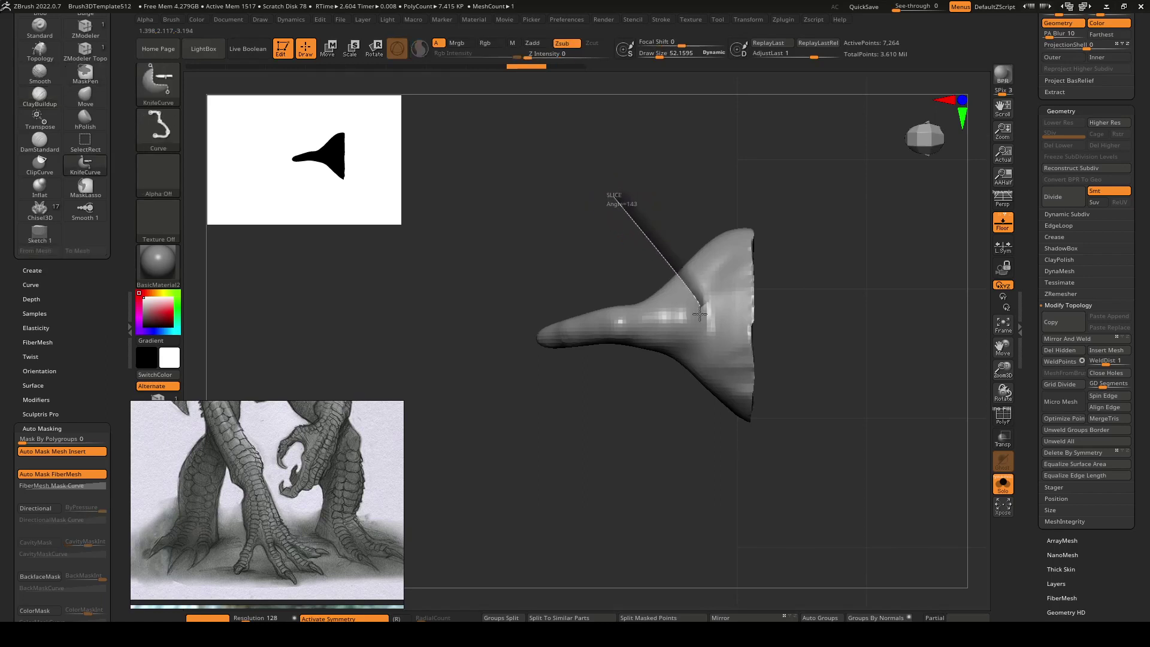
left_click_drag(656, 456, 657, 455, "ctrl+shift")
mouse_move(662, 398)
left_mouse_down()
mouse_move(664, 384)
mouse_move(696, 378)
left_mouse_up()
key("space")
mouse_move(693, 278)
left_mouse_down("shift")
mouse_move(696, 302)
mouse_move(729, 257)
mouse_move(718, 338)
mouse_move(693, 336)
mouse_move(684, 297)
mouse_move(701, 305)
left_mouse_up("shift")
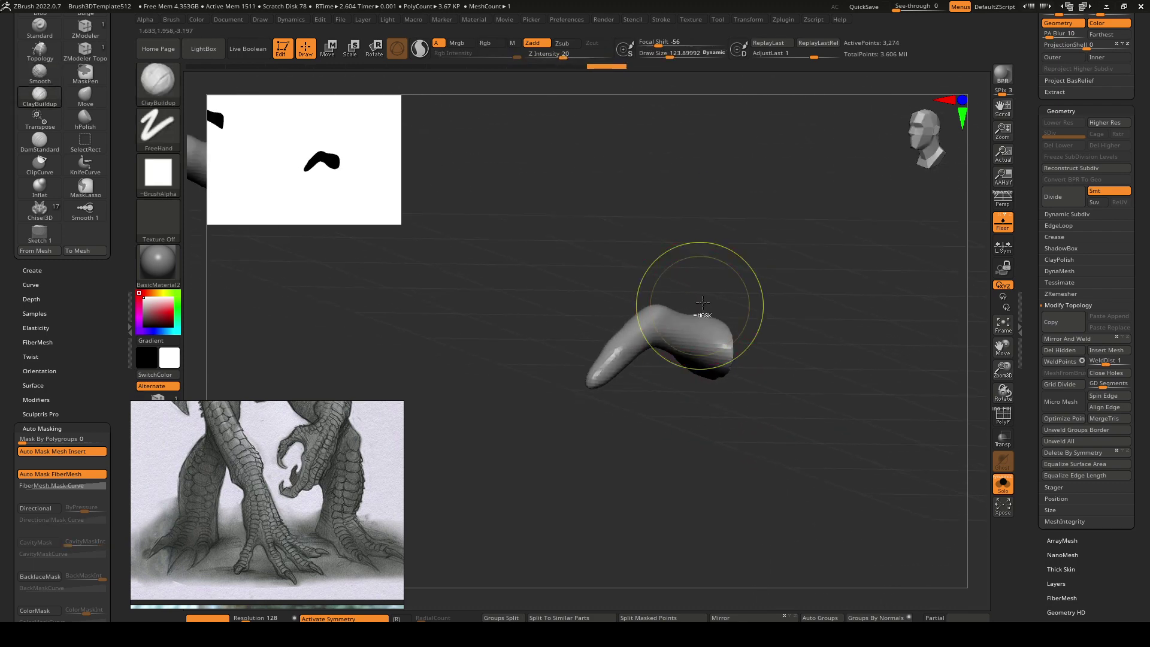
Set the brush's draw size to about 86 and turn off symmetry for the two mirrored fingers.
right_click_drag(701, 305, 650, 247, "ctrl")
left_click_drag(650, 247, 750, 350, "alt")
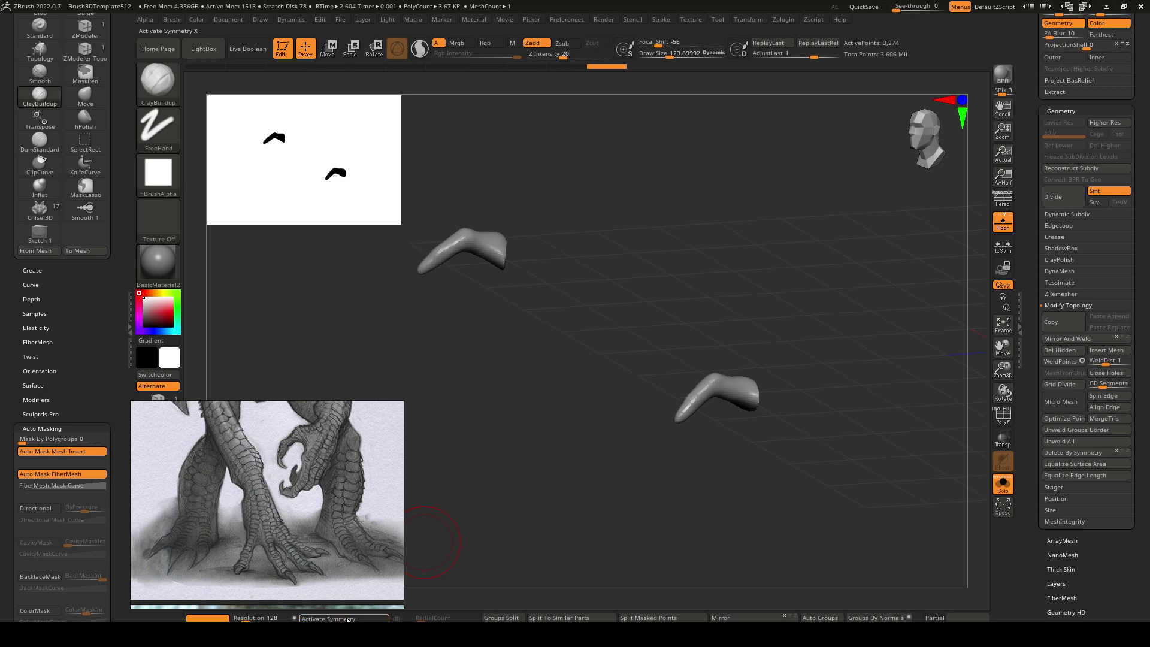
mouse_move(651, 409)
left_mouse_down()
mouse_move(687, 403)
mouse_move(684, 354)
mouse_move(703, 352)
mouse_move(663, 405)
left_mouse_up()
right_click_drag(759, 364, 748, 407, "ctrl")
key("space")
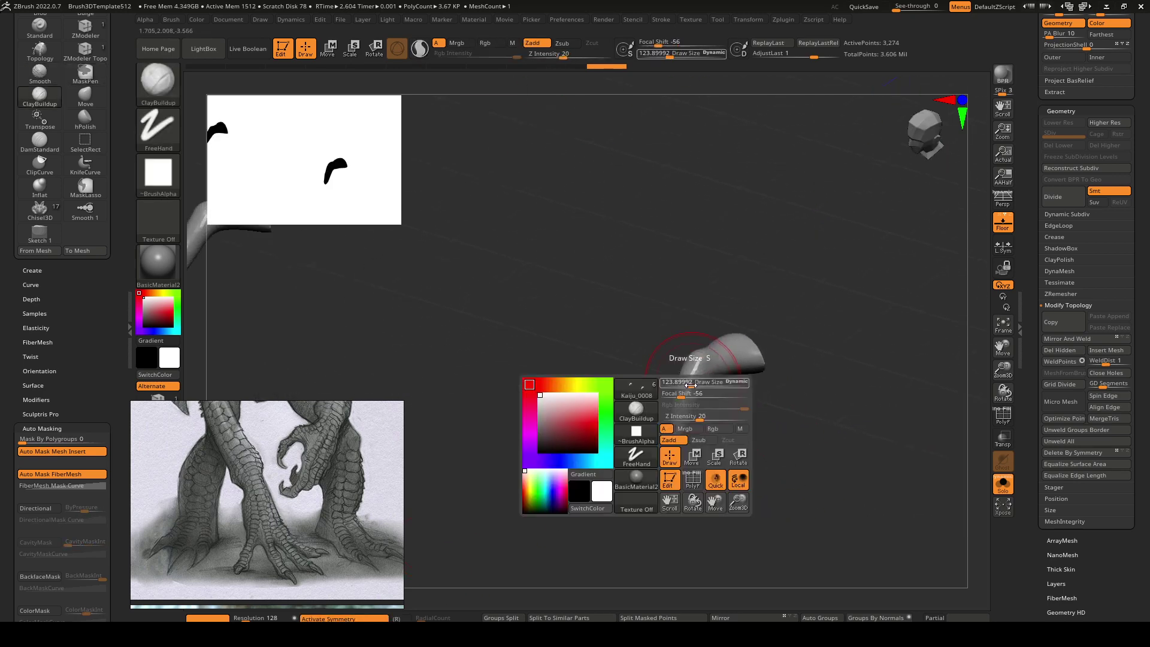
left_click_drag(702, 383, 697, 384)
mouse_move(696, 384)
right_mouse_down()
mouse_move(706, 380)
mouse_move(688, 380)
mouse_move(705, 374)
right_mouse_up()
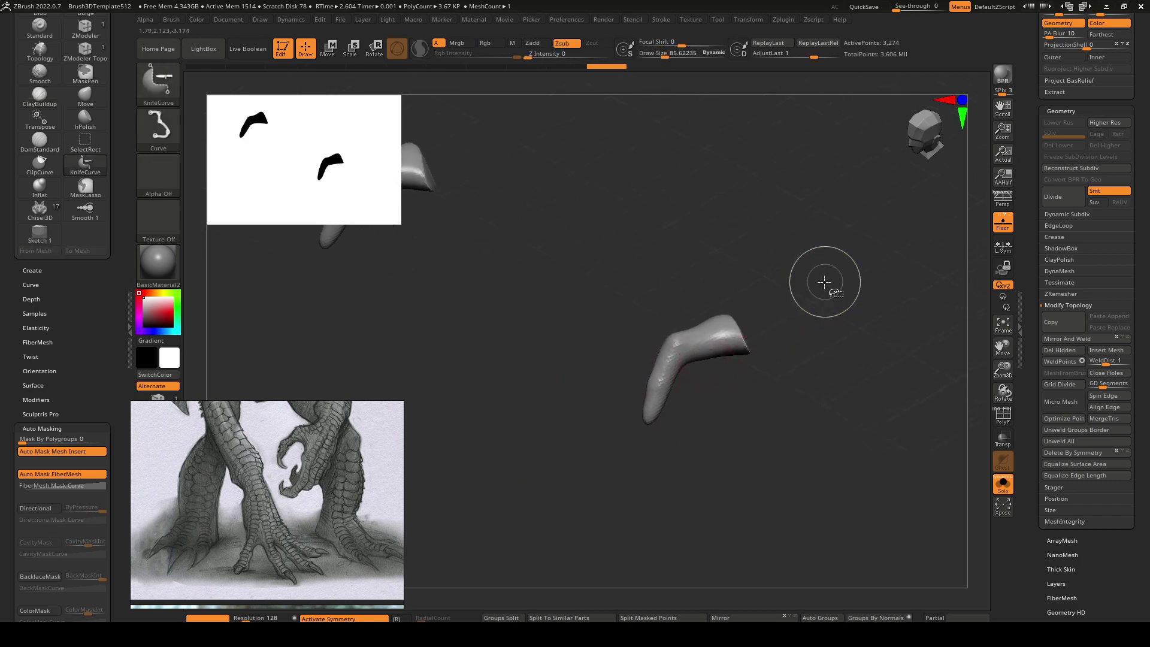
left_click(345, 618)
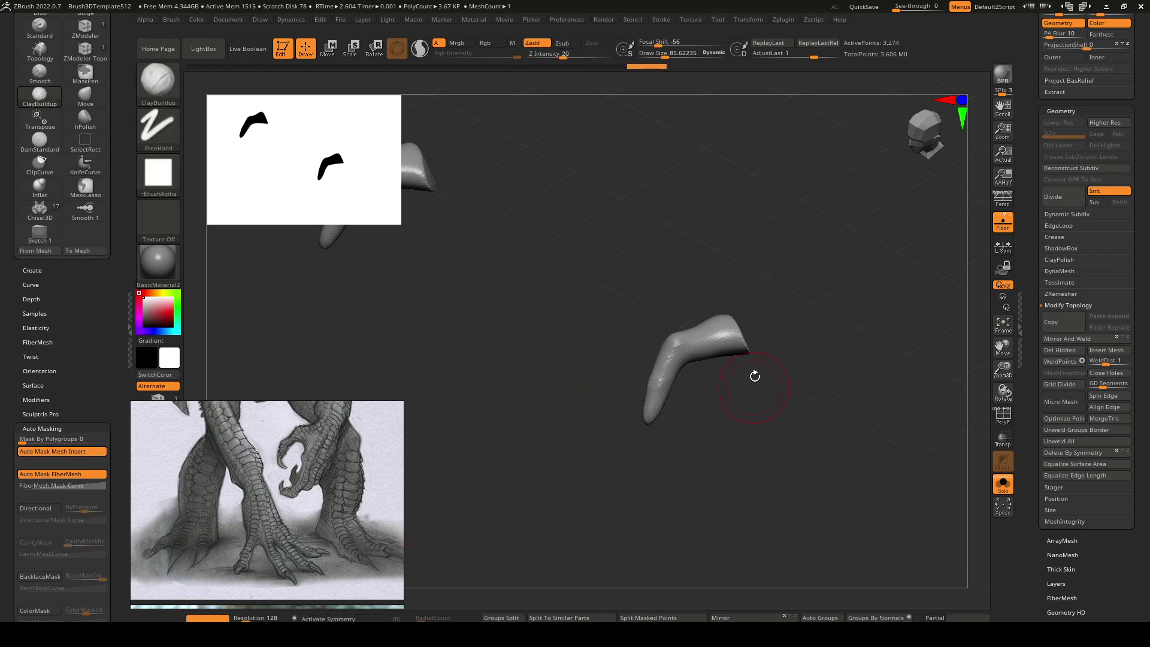
Isolate one finger with SelectRect and delete the hidden mirrored finger.
left_click(158, 83, "ctrl+shift")
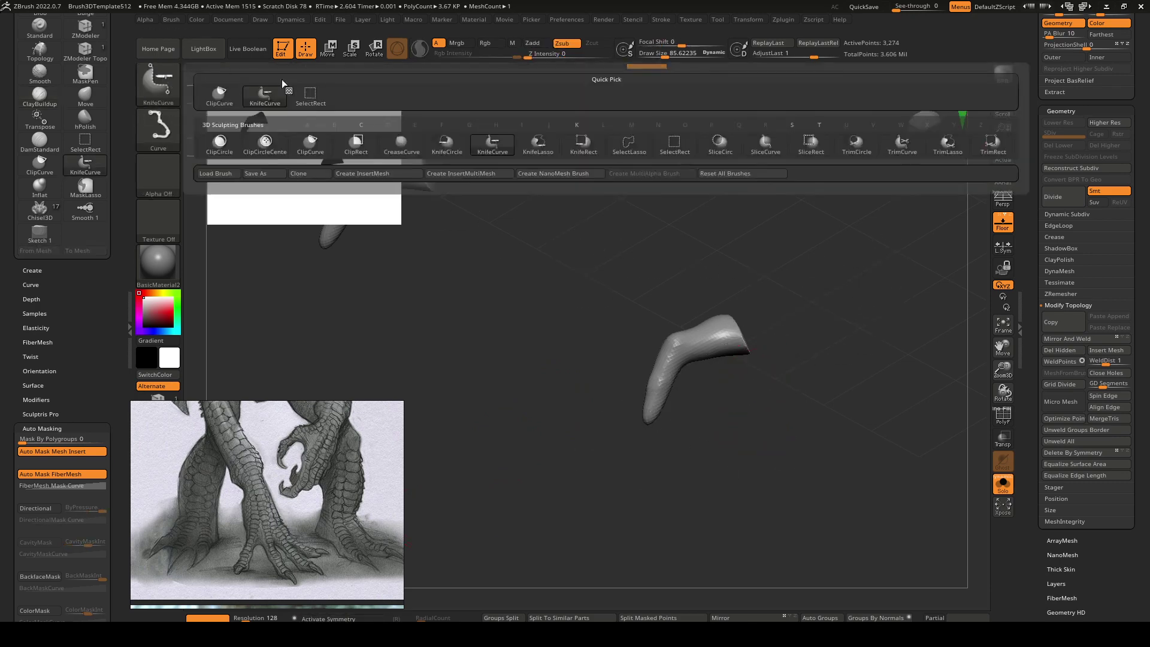
left_click(682, 149)
left_click_drag(844, 285, 523, 525, "ctrl+shift")
left_click_drag(654, 312, 736, 612)
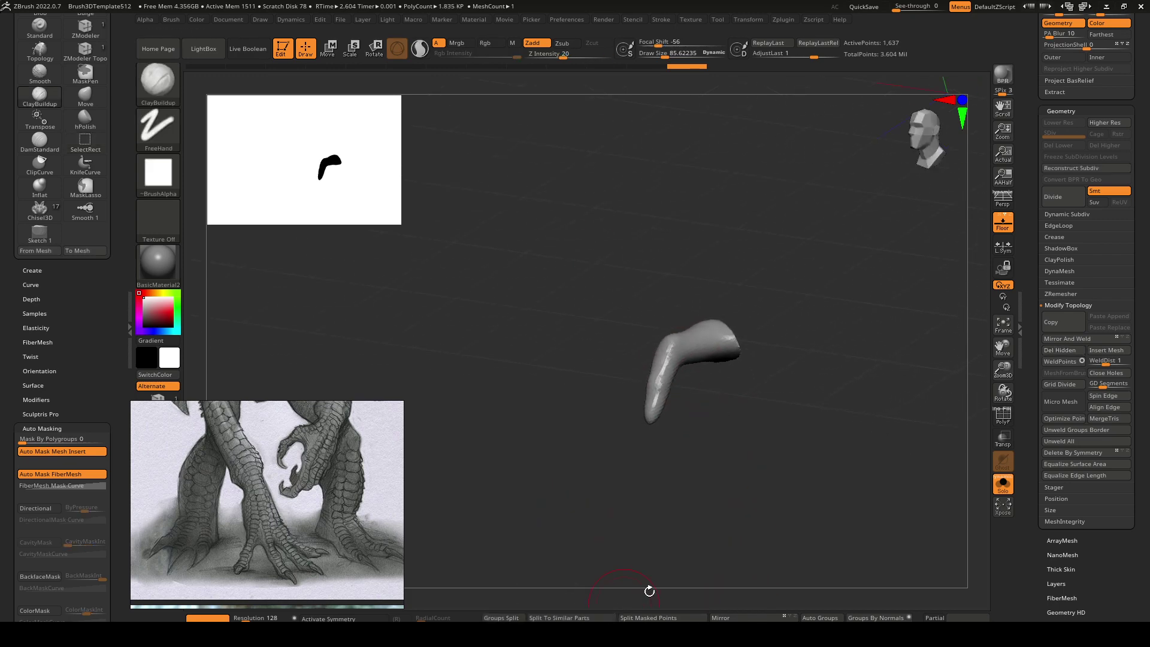
Smooth the remaining finger's cut base and shaft, and refresh its DynaMesh.
left_click_drag(714, 421, 606, 441)
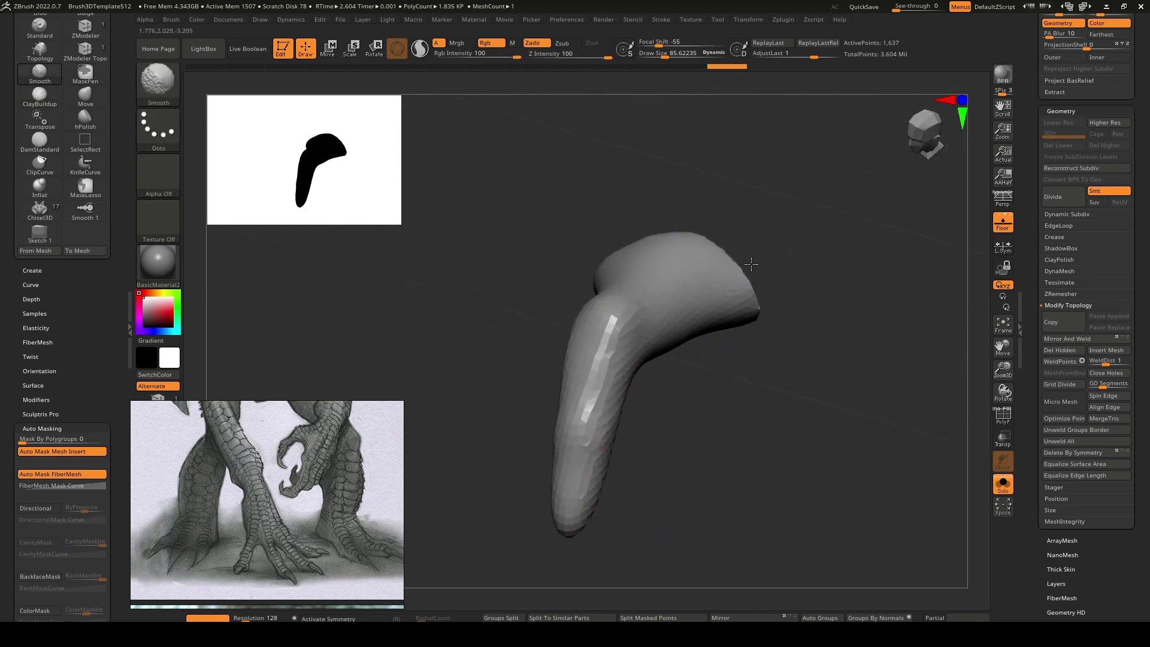
mouse_move(742, 266)
left_mouse_down("shift")
mouse_move(621, 271)
mouse_move(703, 321)
mouse_move(705, 290)
mouse_move(554, 377)
mouse_move(589, 376)
left_mouse_up("shift")
left_click_drag(654, 420, 799, 509)
left_click_drag(748, 443, 665, 392)
mouse_move(766, 384)
left_mouse_down("shift")
mouse_move(806, 345)
mouse_move(652, 343)
mouse_move(623, 362)
left_mouse_up("shift")
mouse_move(695, 431)
left_mouse_down()
mouse_move(635, 353)
mouse_move(710, 342)
left_mouse_up()
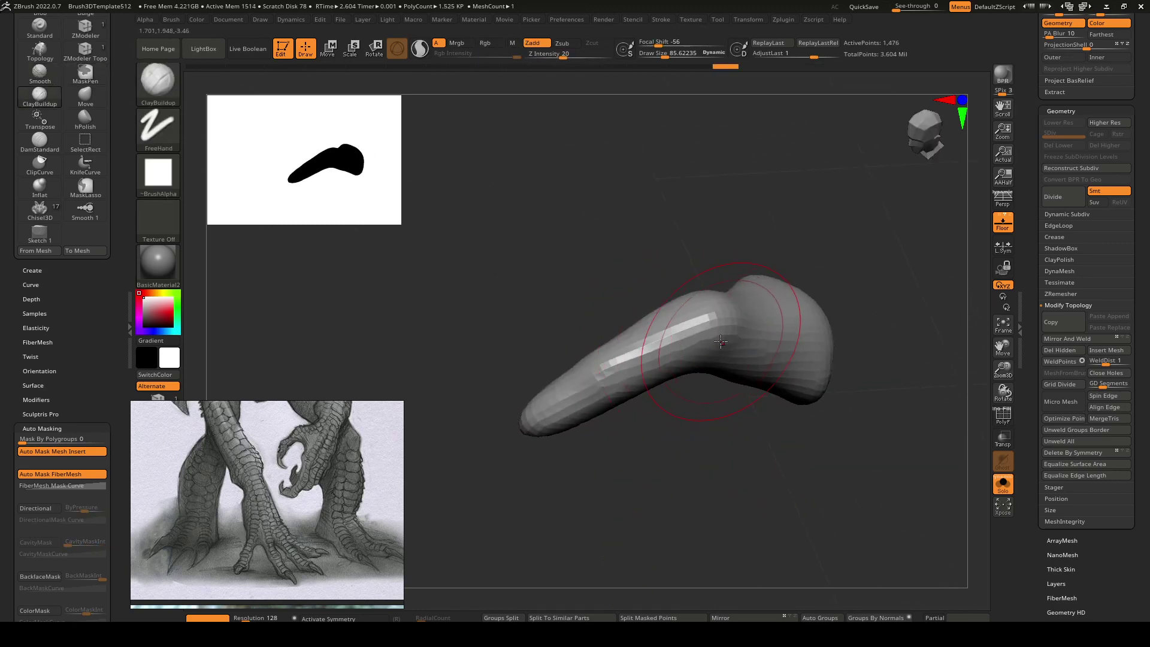
Thicken the finger's base and the narrow transition into its shaft with the Inflat brush.
key("shift+i")
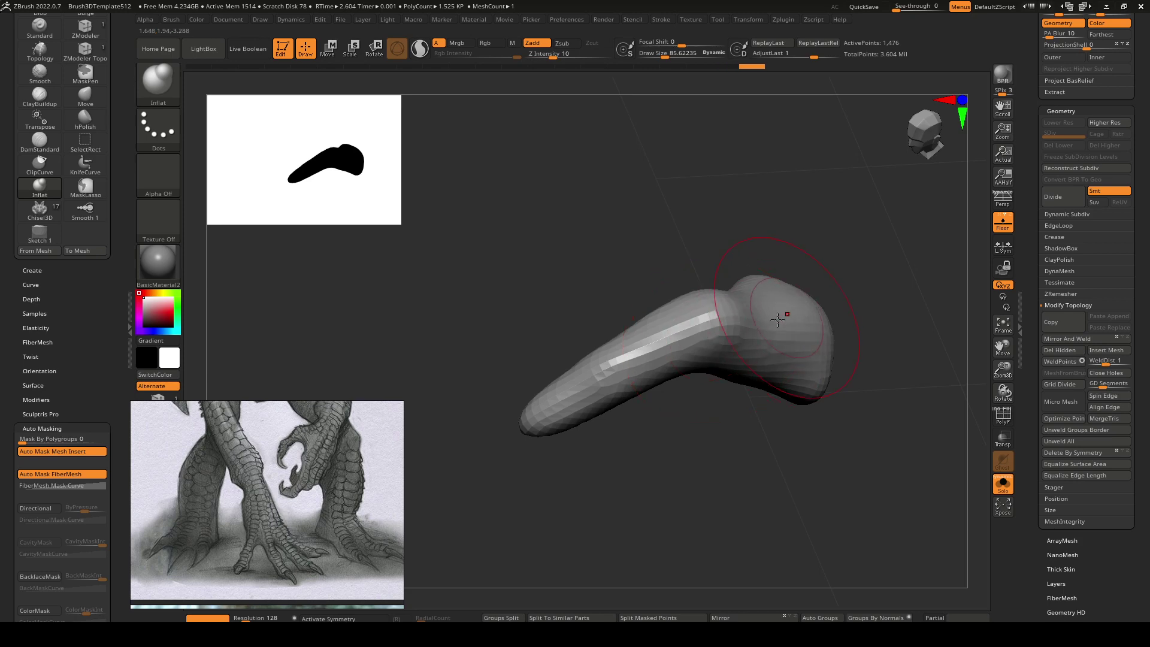
right_click_drag(777, 319, 824, 321)
left_click_drag(824, 321, 748, 314)
right_click_drag(631, 344, 676, 333)
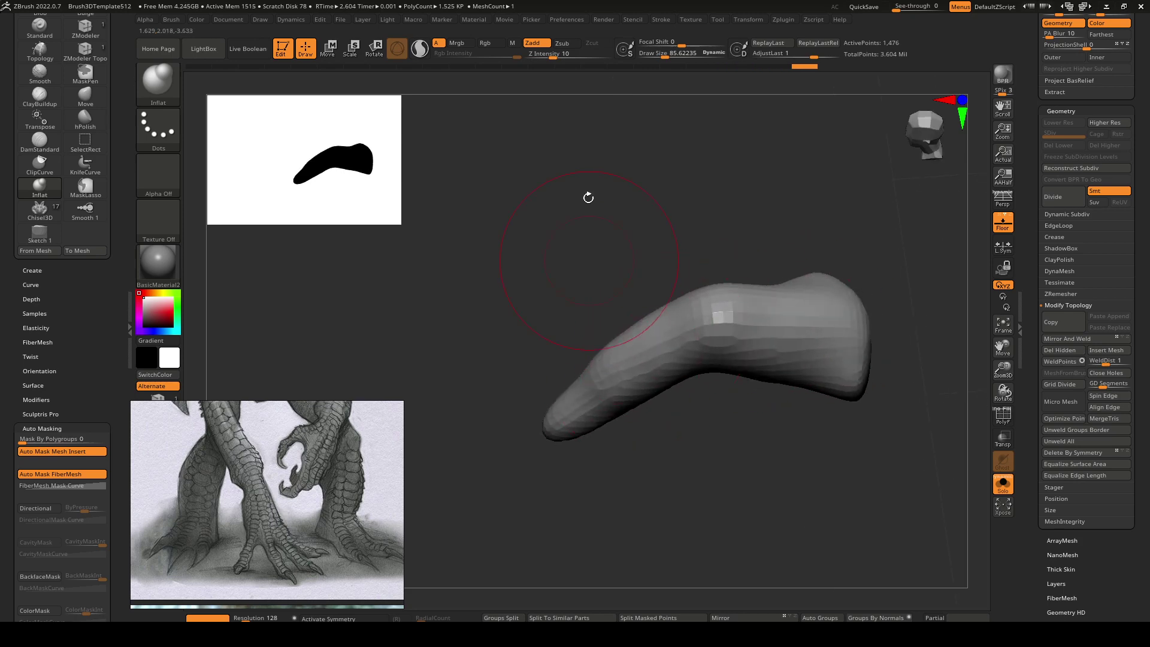
Build up knuckles along the top of the finger using ClayBuildup with Sculptris Pro mode on and a draw size of about 50.
key("b")
key("c")
key("b")
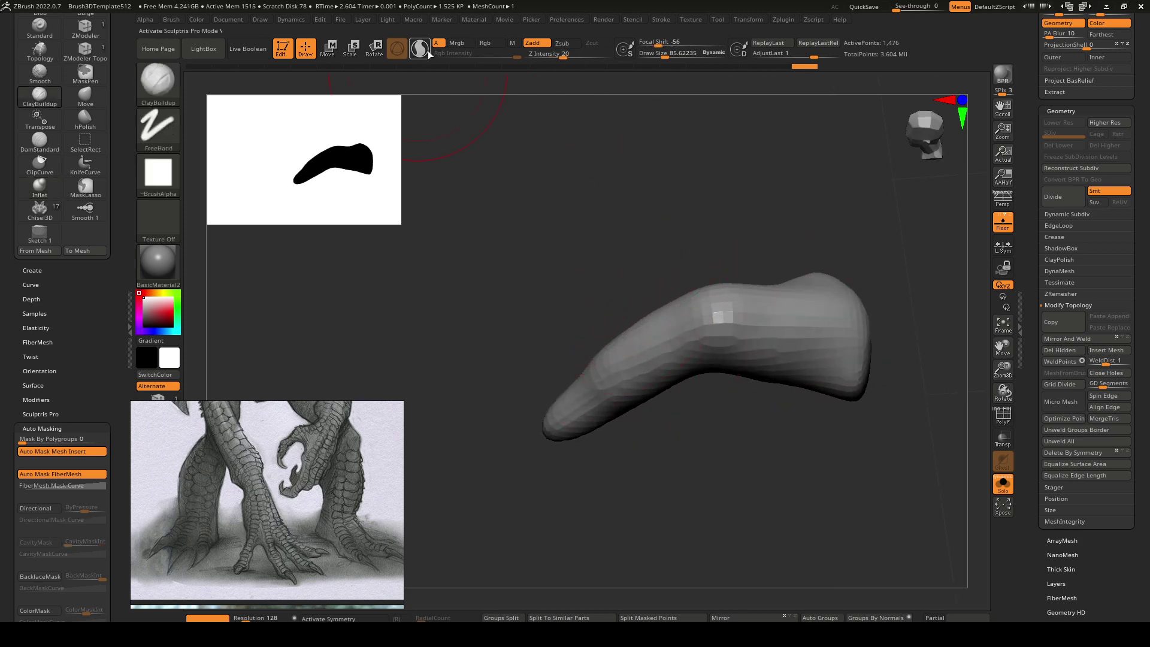
key("space")
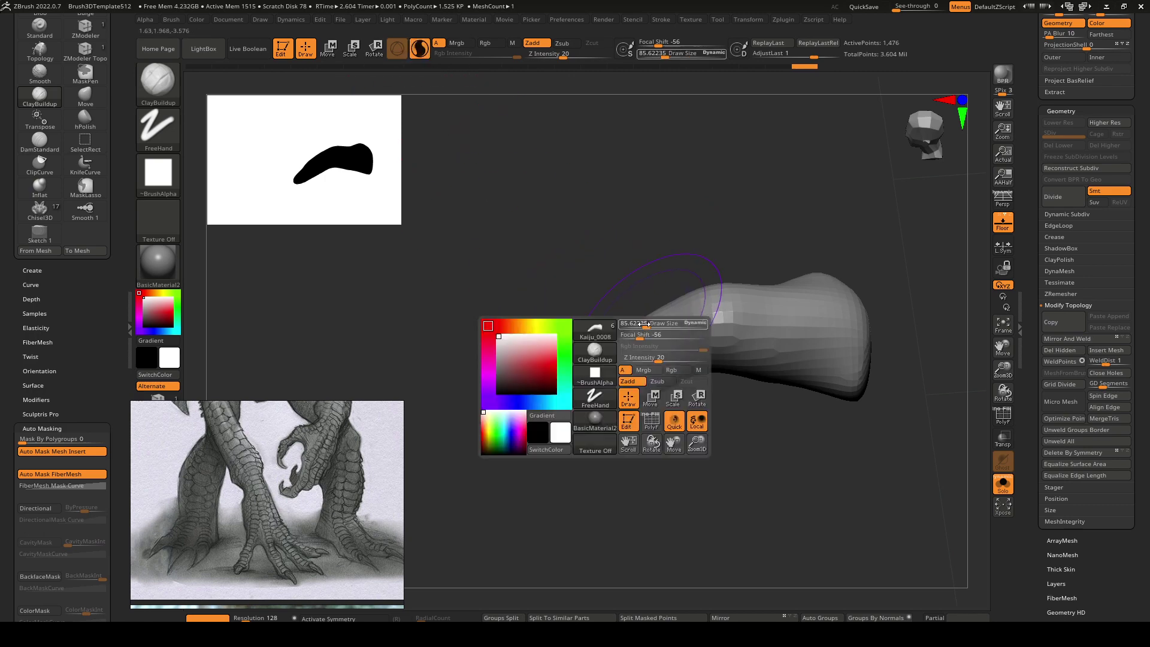
left_click_drag(642, 326, 643, 325)
right_click_drag(664, 322, 706, 317)
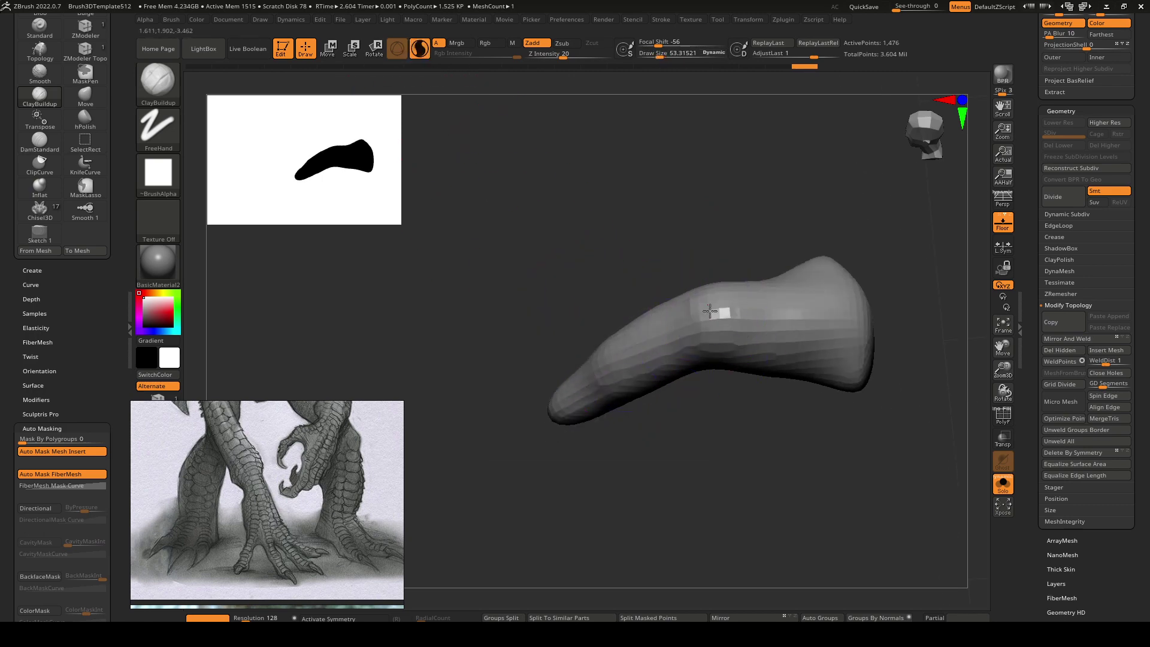
left_click_drag(747, 310, 756, 311)
right_click_drag(755, 311, 636, 360)
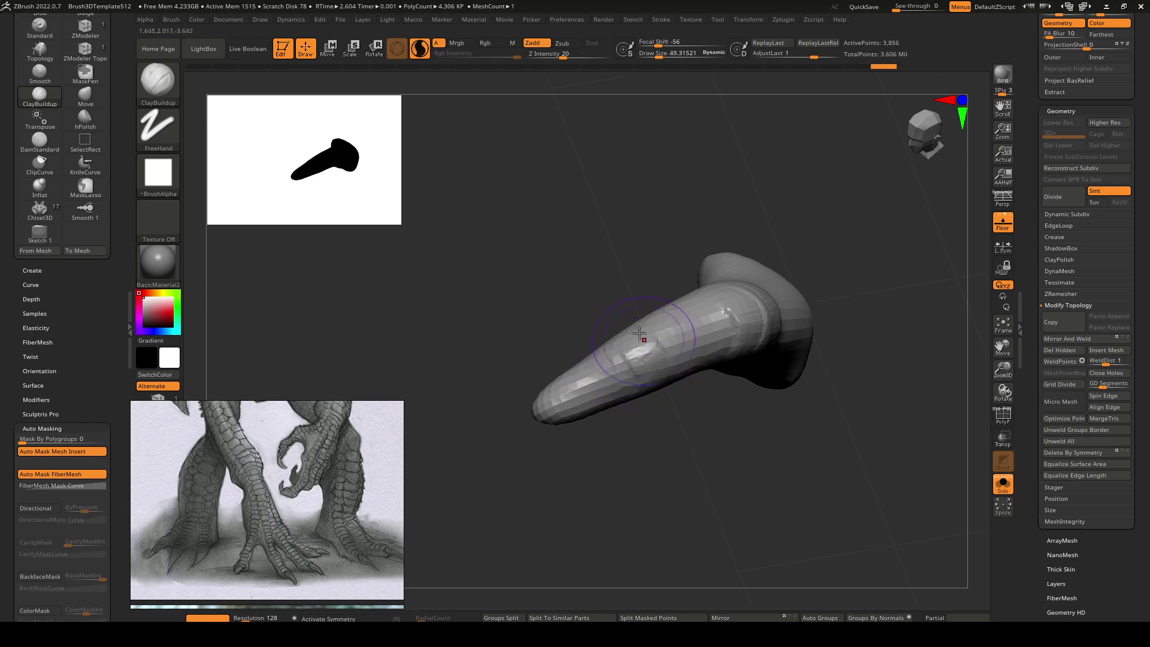
left_click_drag(638, 333, 647, 374)
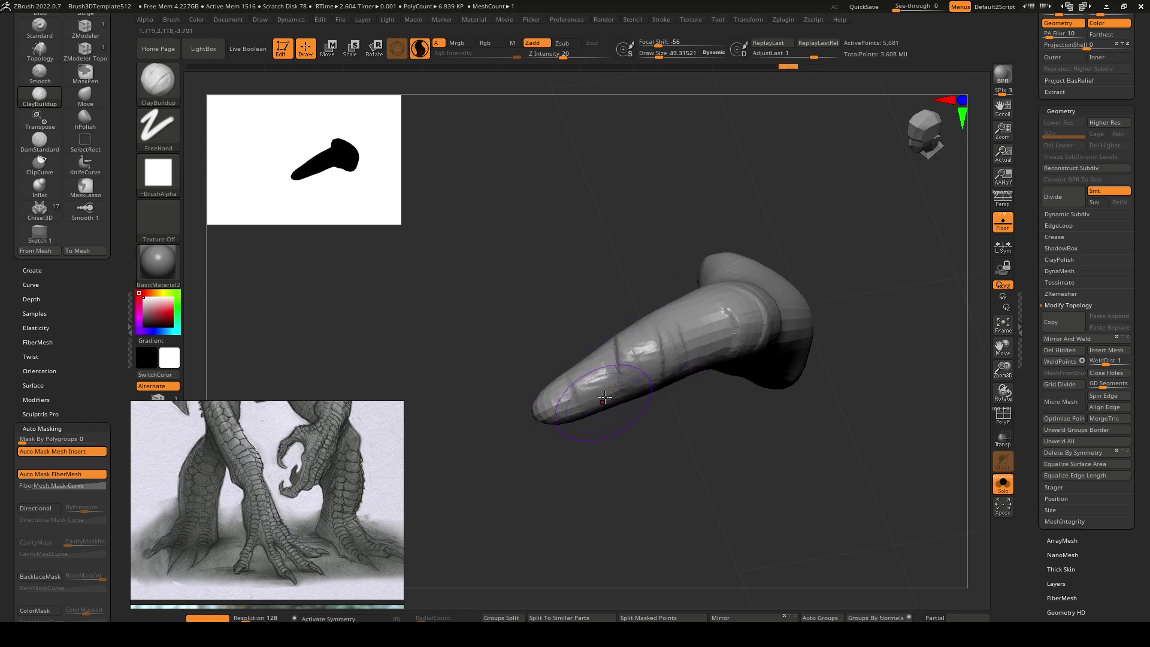
Smooth the clay ridges between the finger's knuckles with a draw size of about 57.
right_click_drag(604, 397, 590, 427)
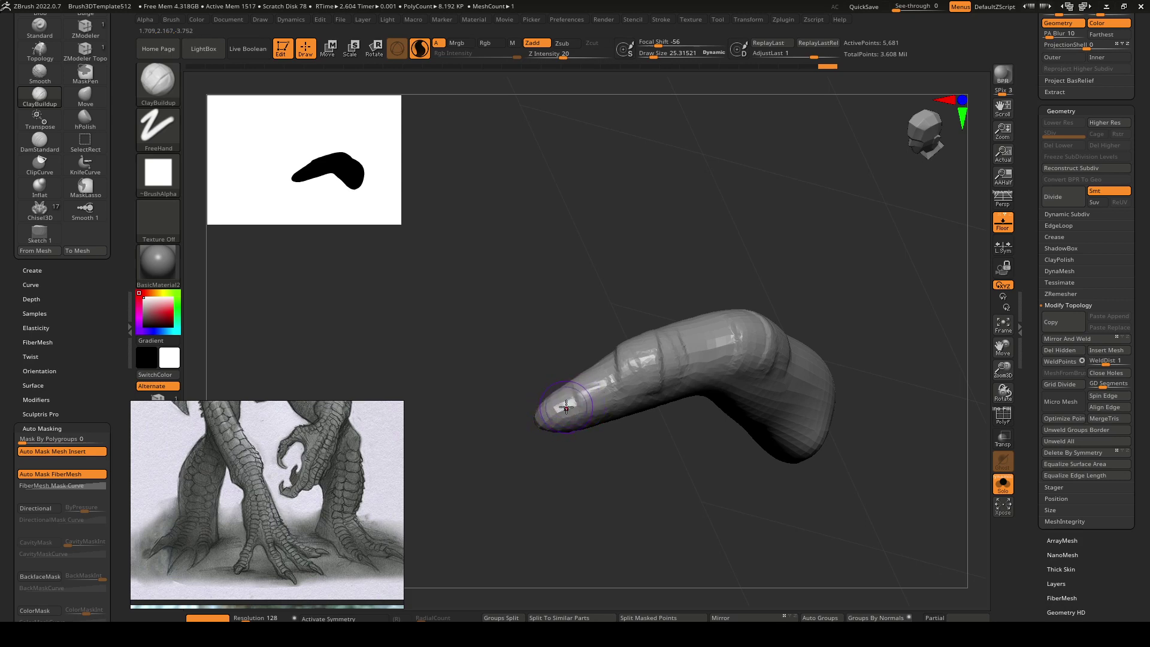
right_click_drag(597, 397, 632, 366)
left_click_drag(604, 349, 689, 338, "shift")
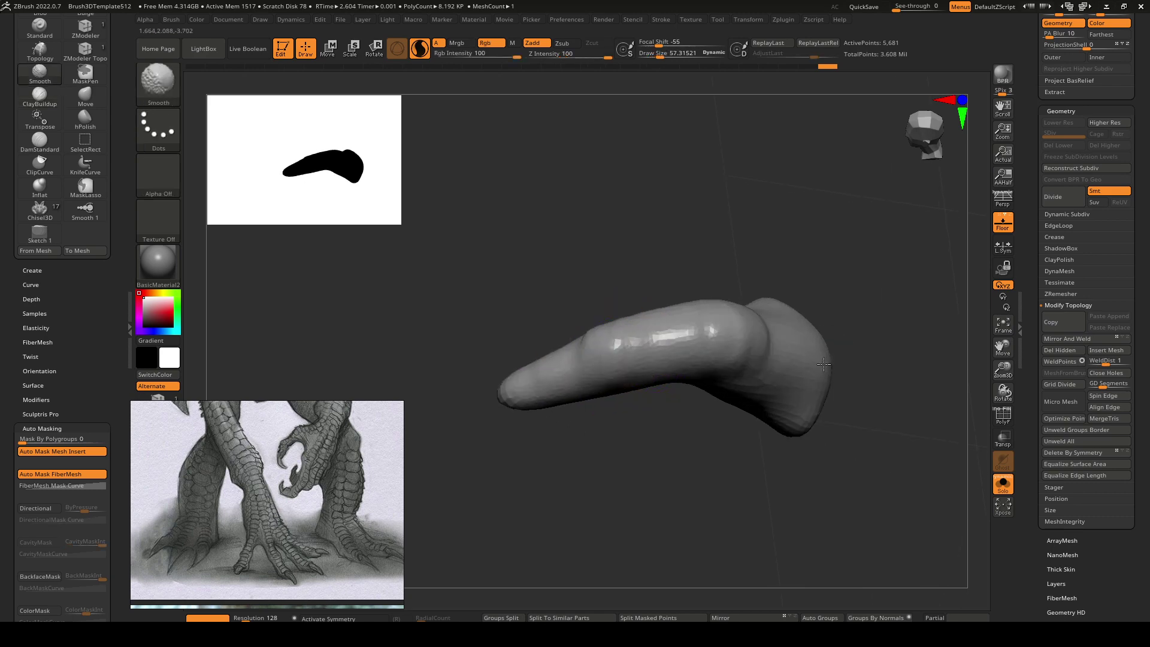
Build up the finger's wide base from several sides with ClayBuildup at a draw size of about 45, and turn off Solo mode.
right_click_drag(689, 338, 809, 371)
key("bracketleft")
mouse_move(804, 342)
left_mouse_down()
mouse_move(808, 404)
mouse_move(768, 405)
mouse_move(796, 408)
left_mouse_up()
right_click_drag(821, 377, 785, 369)
mouse_move(808, 338)
left_mouse_down()
mouse_move(805, 407)
mouse_move(794, 360)
left_mouse_up()
mouse_move(794, 360)
right_mouse_down()
mouse_move(757, 312)
mouse_move(768, 327)
right_mouse_up()
left_click_drag(755, 293, 773, 278)
right_click_drag(772, 278, 777, 254)
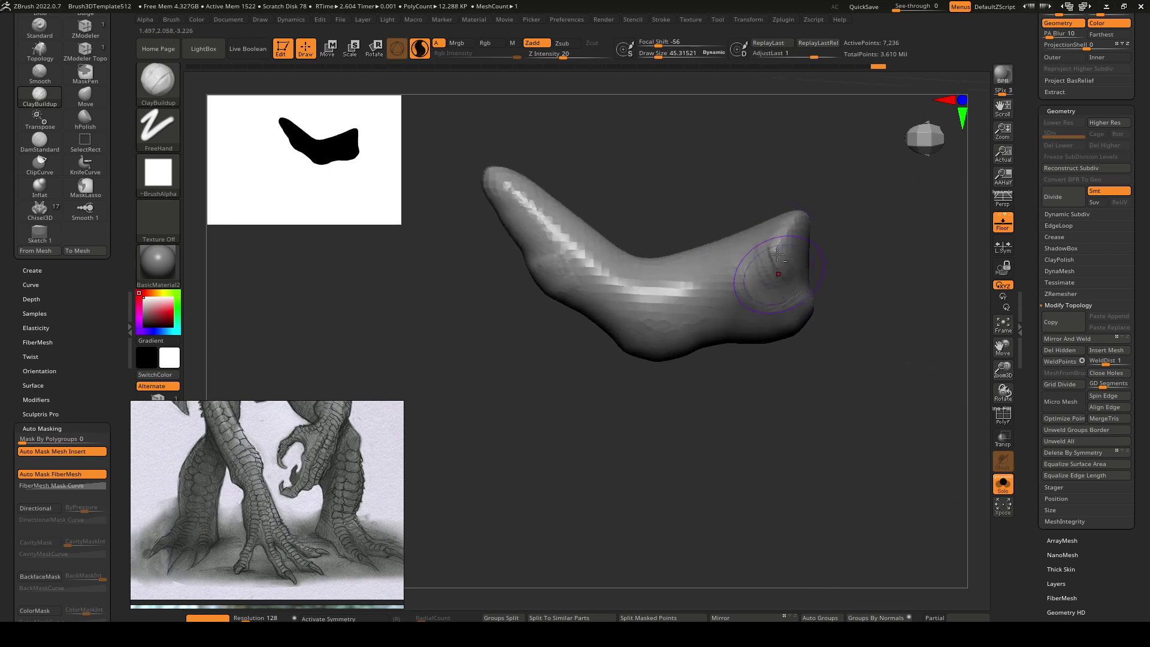
mouse_move(766, 228)
left_mouse_down()
mouse_move(776, 246)
mouse_move(794, 224)
left_mouse_up()
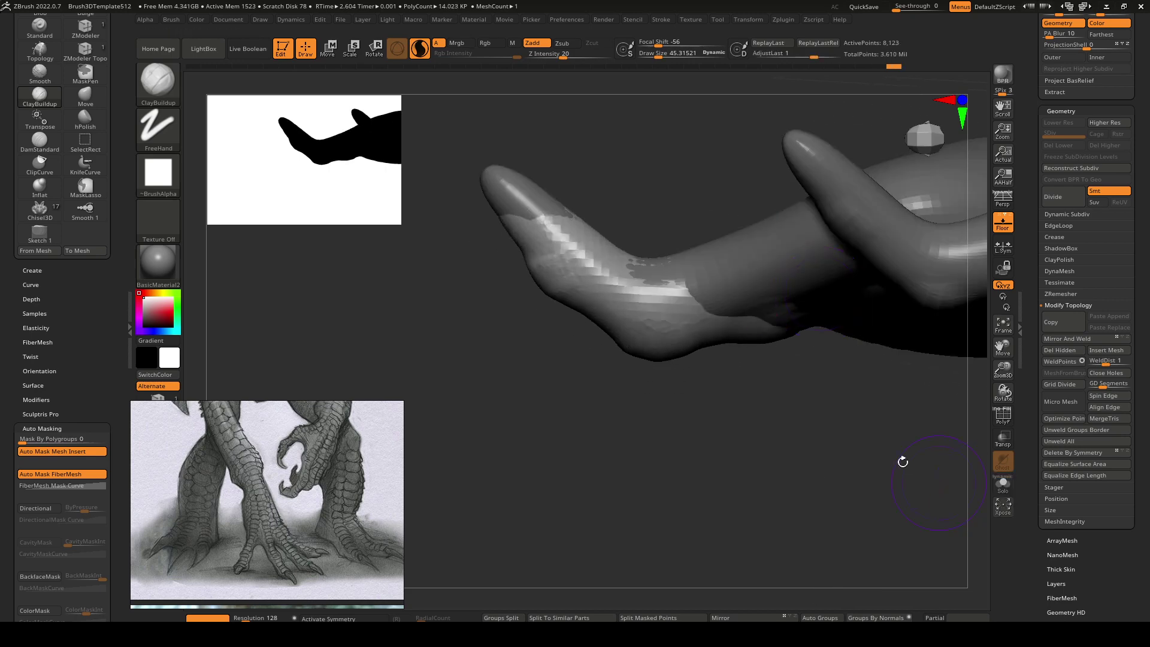
mouse_move(903, 464)
right_mouse_down()
mouse_move(765, 403)
mouse_move(742, 269)
right_mouse_up()
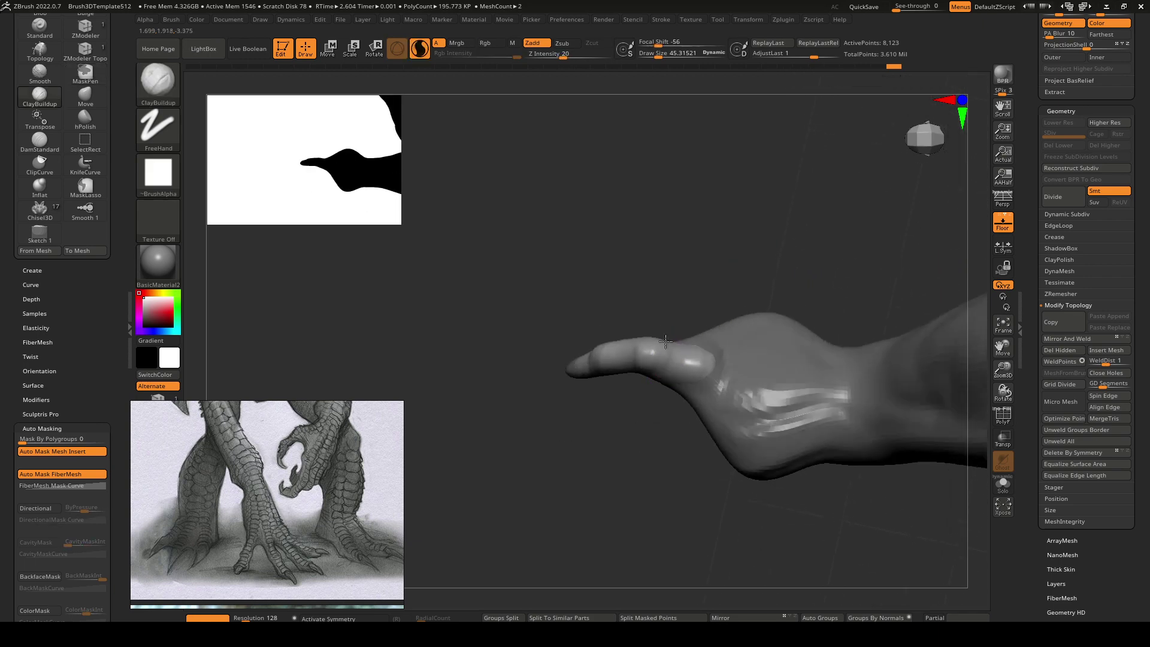
Select the body mesh and cut the old finger off the end of the front hand with the ClipCurve brush.
mouse_move(718, 281)
right_mouse_down()
mouse_move(688, 303)
mouse_move(662, 353)
mouse_move(648, 424)
right_mouse_up()
left_click(734, 379, "alt")
right_click_drag(698, 396, 680, 357, "shift")
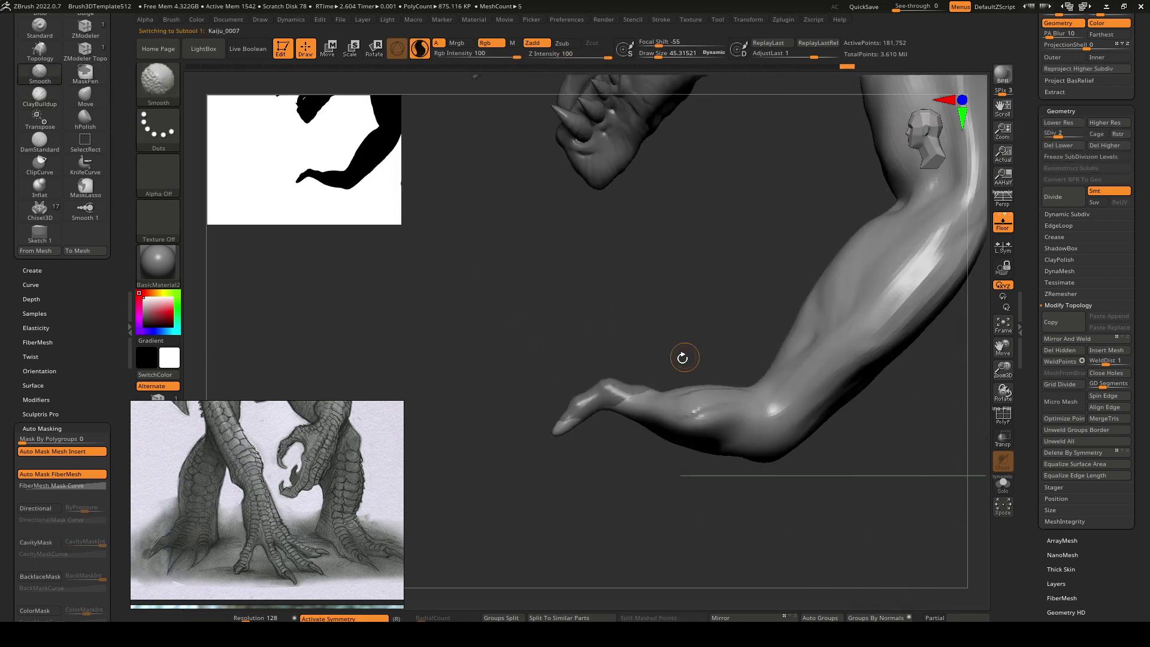
key("ctrl+shift")
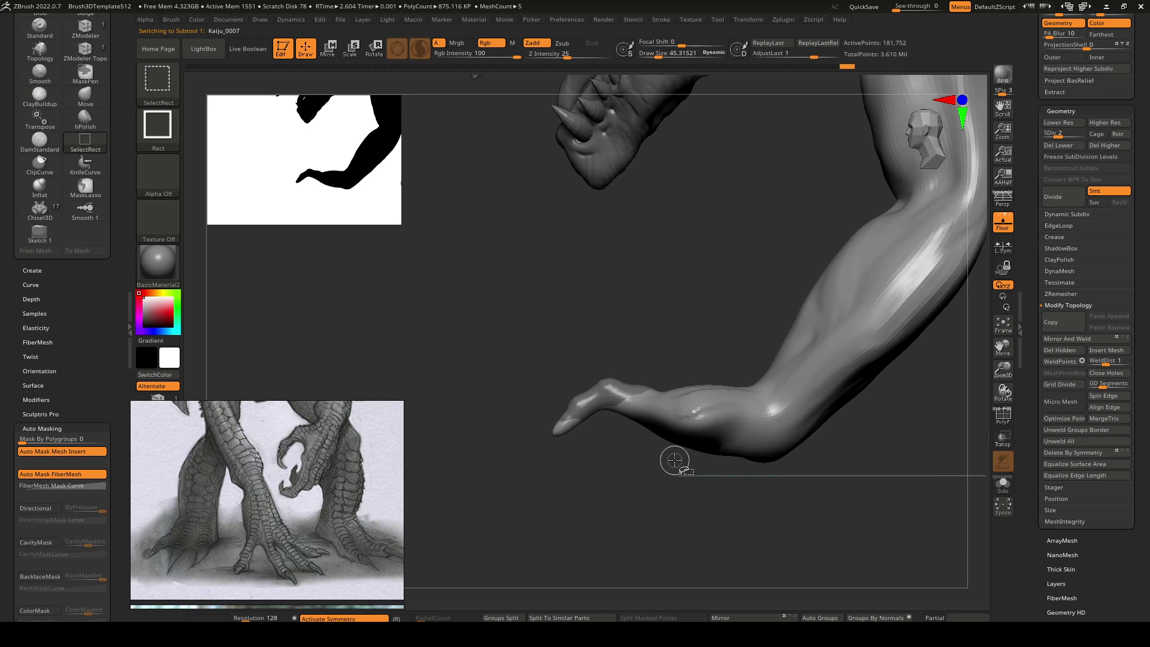
mouse_move(655, 434)
right_mouse_down()
mouse_move(695, 308)
mouse_move(682, 333)
right_mouse_up()
key("ctrl+shift")
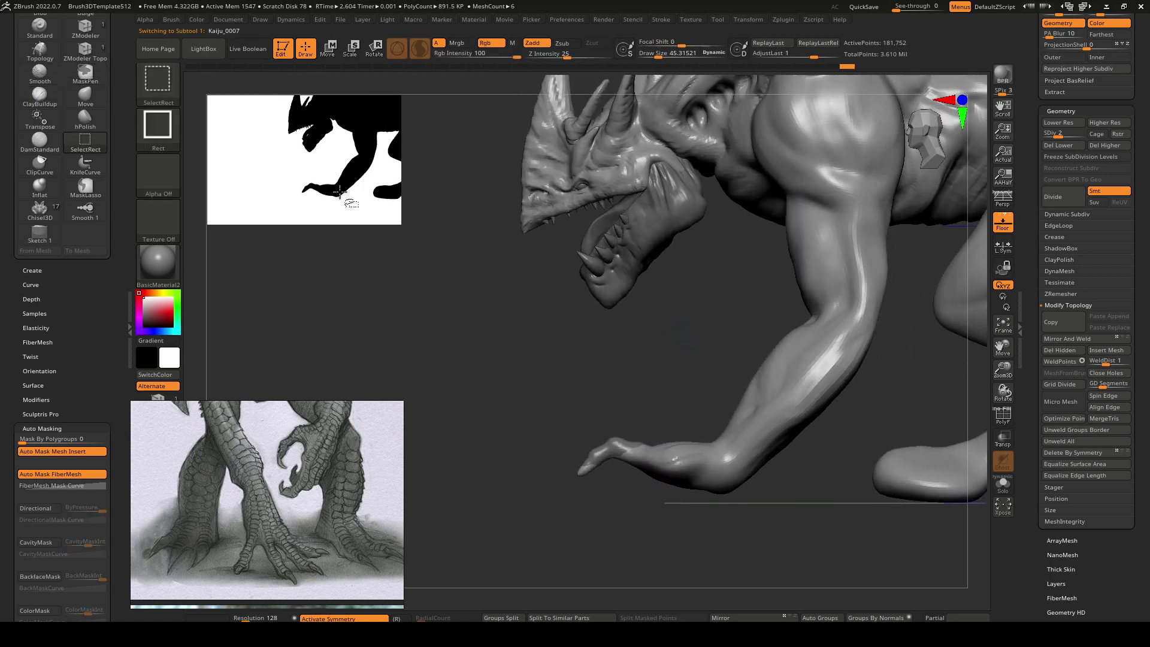
left_click(156, 77, "ctrl+shift")
left_click(321, 148)
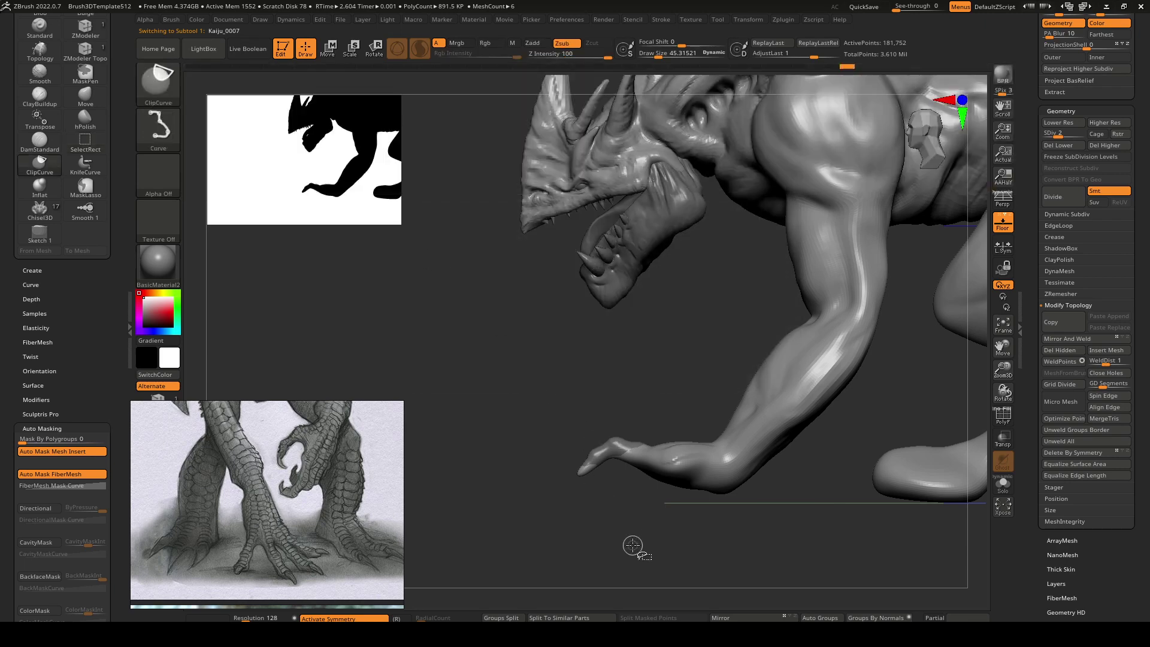
mouse_move(655, 432)
left_mouse_down("ctrl+shift")
mouse_move(632, 394)
mouse_move(637, 369)
mouse_move(638, 381)
mouse_move(681, 345)
mouse_move(692, 299)
mouse_move(712, 314)
mouse_move(734, 383)
mouse_move(770, 382)
mouse_move(706, 425)
mouse_move(712, 400)
mouse_move(650, 413)
mouse_move(619, 452)
mouse_move(597, 394)
mouse_move(586, 477)
mouse_move(606, 458)
mouse_move(592, 481)
left_mouse_up("ctrl+shift")
Lower the body to subdivision level 1 and smooth the flat cut on the hand's stump with a draw size of about 65.
key("shift")
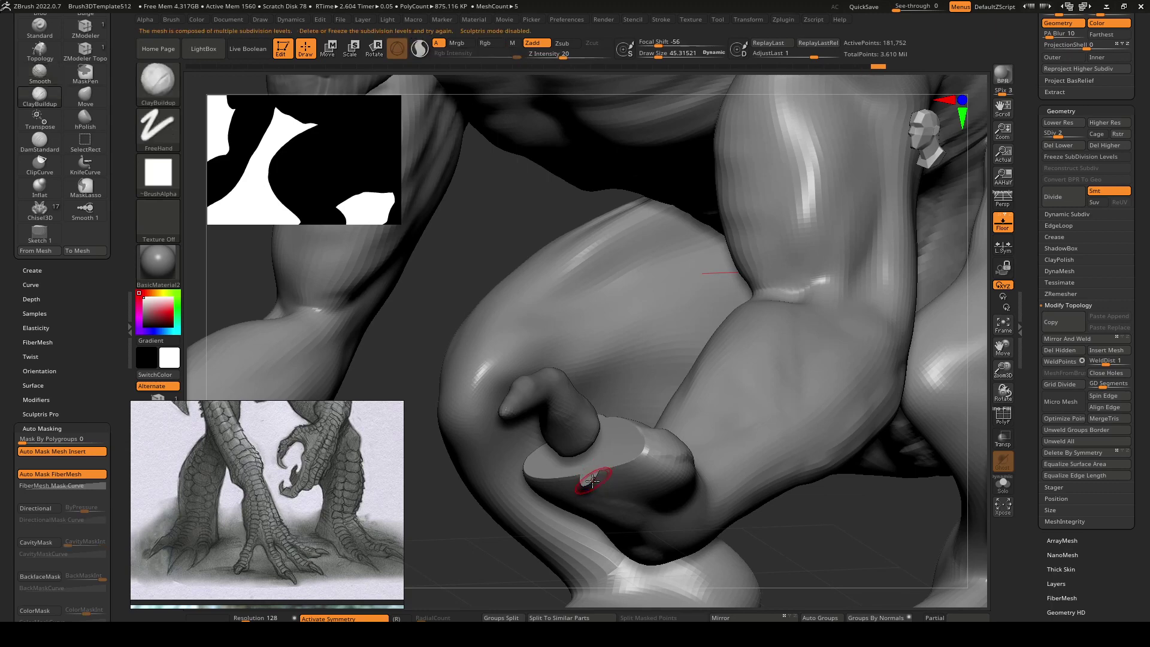
key("ctrl+z")
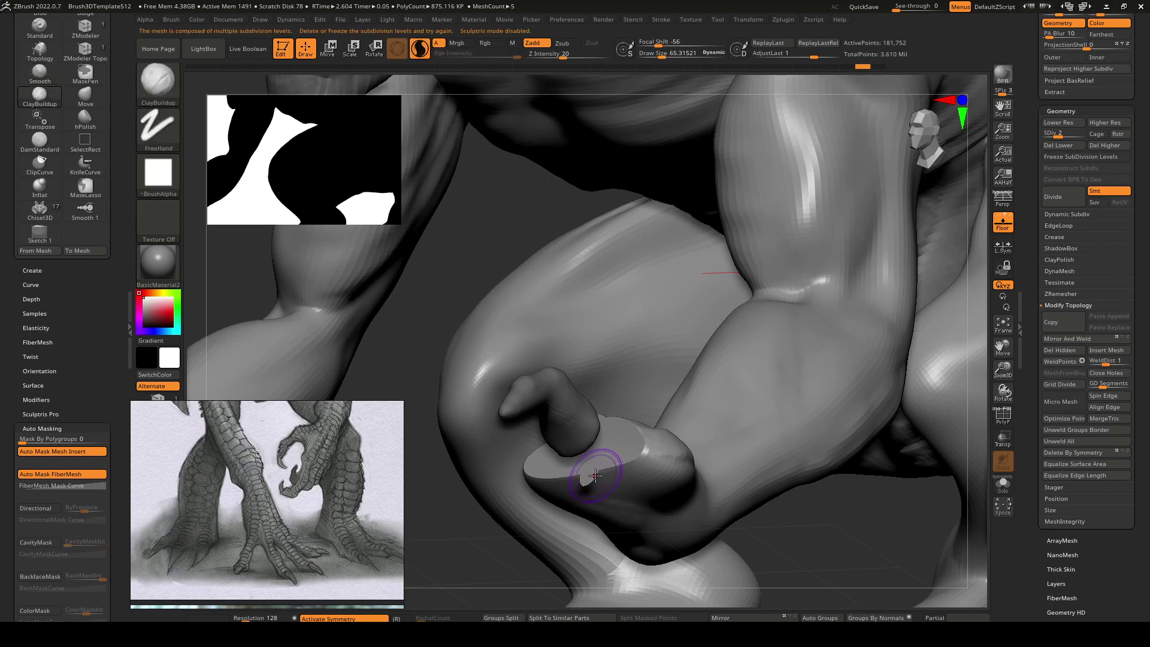
left_click(597, 472)
key("shift")
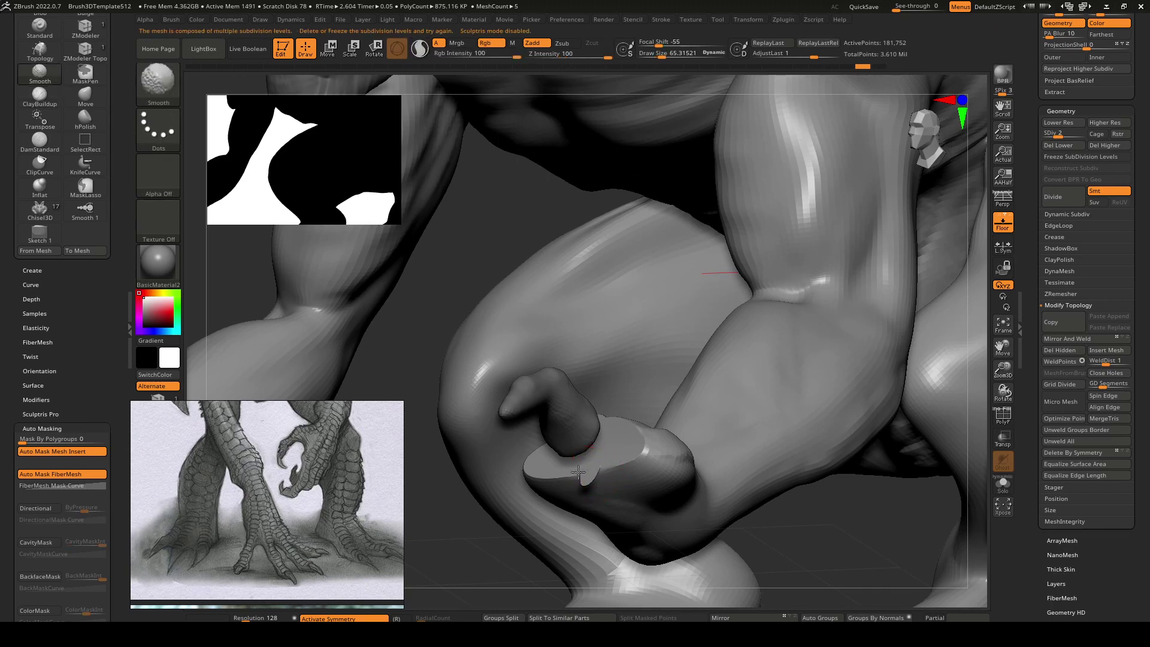
key("shift+d")
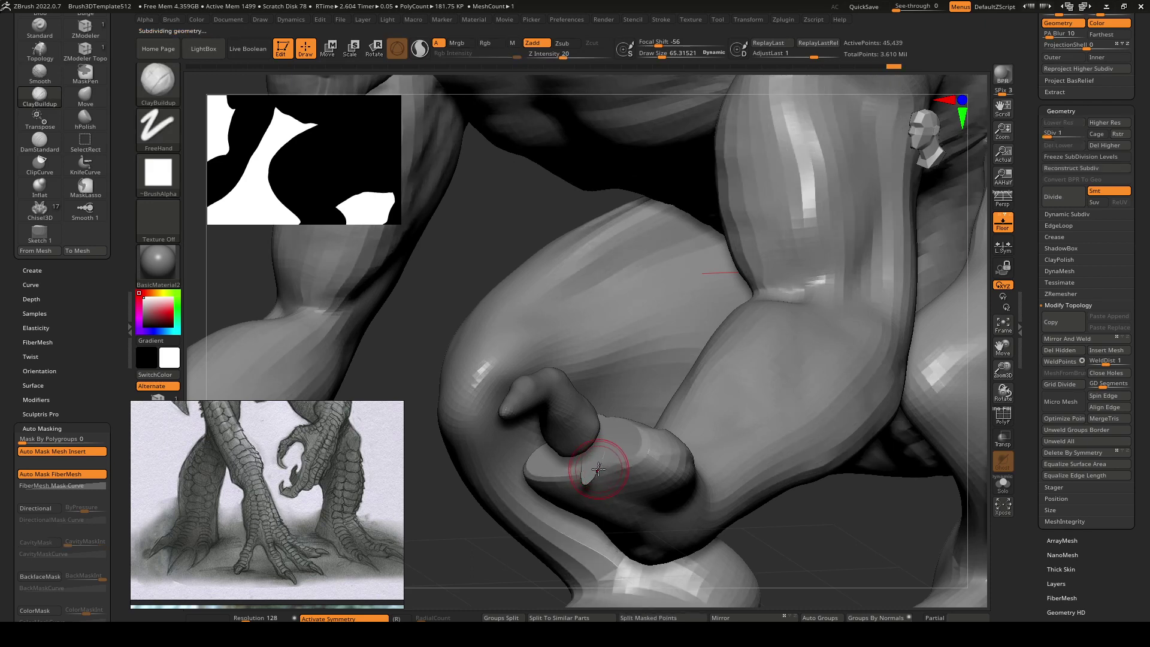
key("shift")
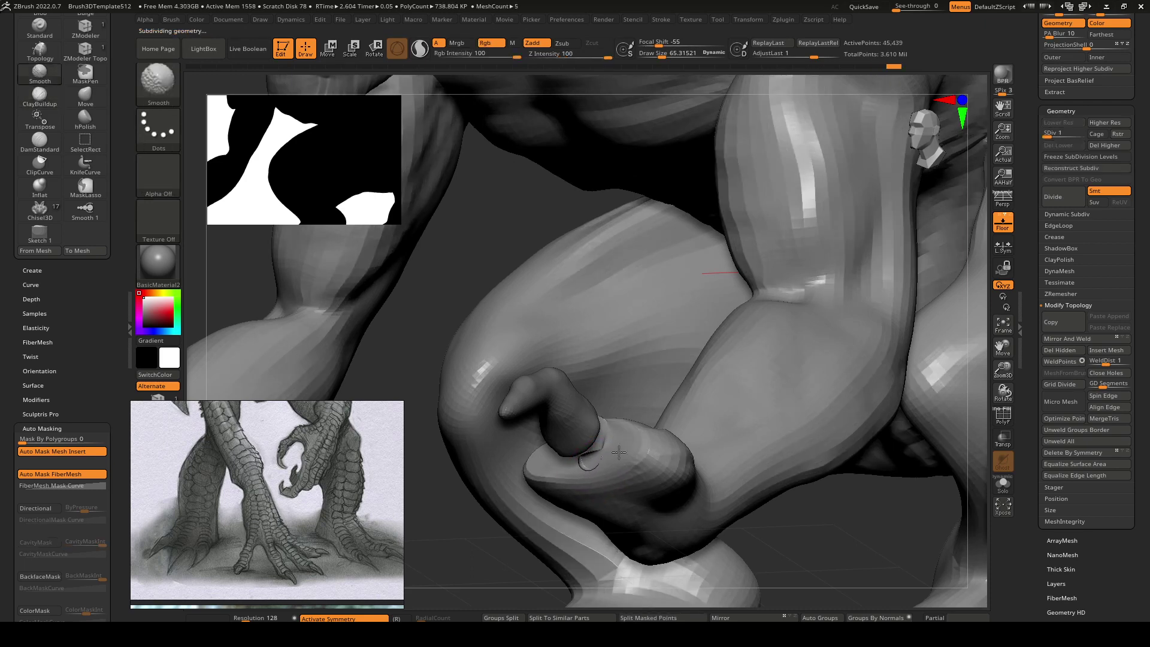
mouse_move(610, 448)
right_mouse_down()
mouse_move(593, 465)
mouse_move(605, 409)
mouse_move(621, 482)
mouse_move(585, 419)
mouse_move(593, 425)
right_mouse_up()
key("shift")
key("shift")
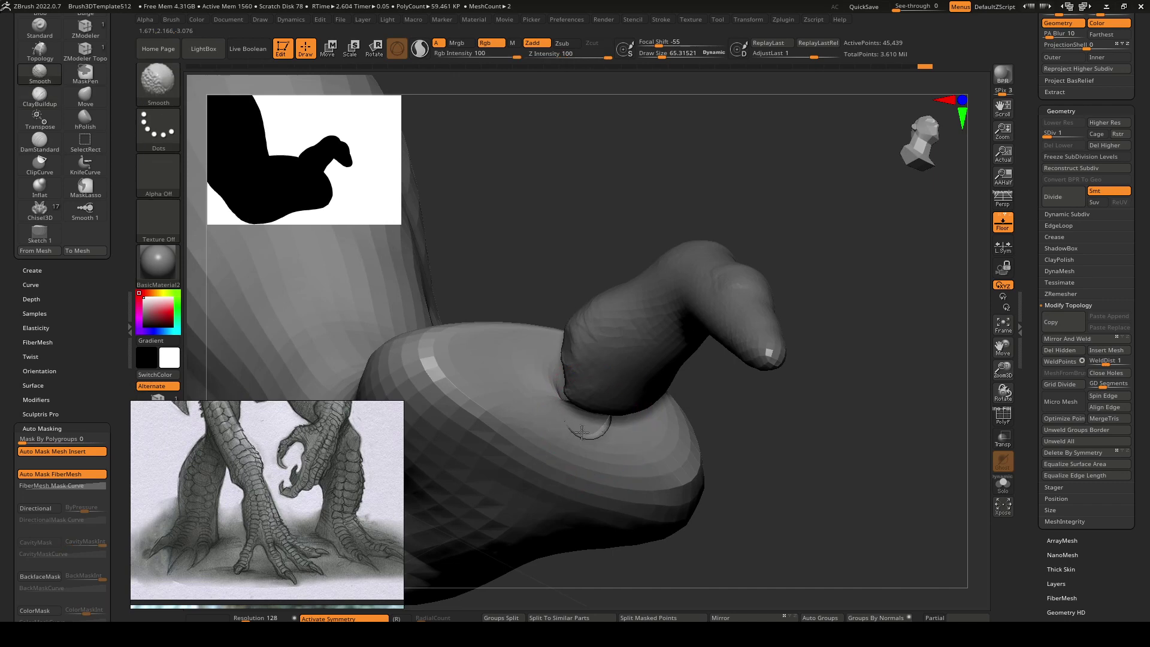
Smooth the stump around the finger's base from the side and return the body to subdivision level 4.
mouse_move(585, 431)
right_mouse_down()
mouse_move(572, 415)
mouse_move(603, 424)
right_mouse_up()
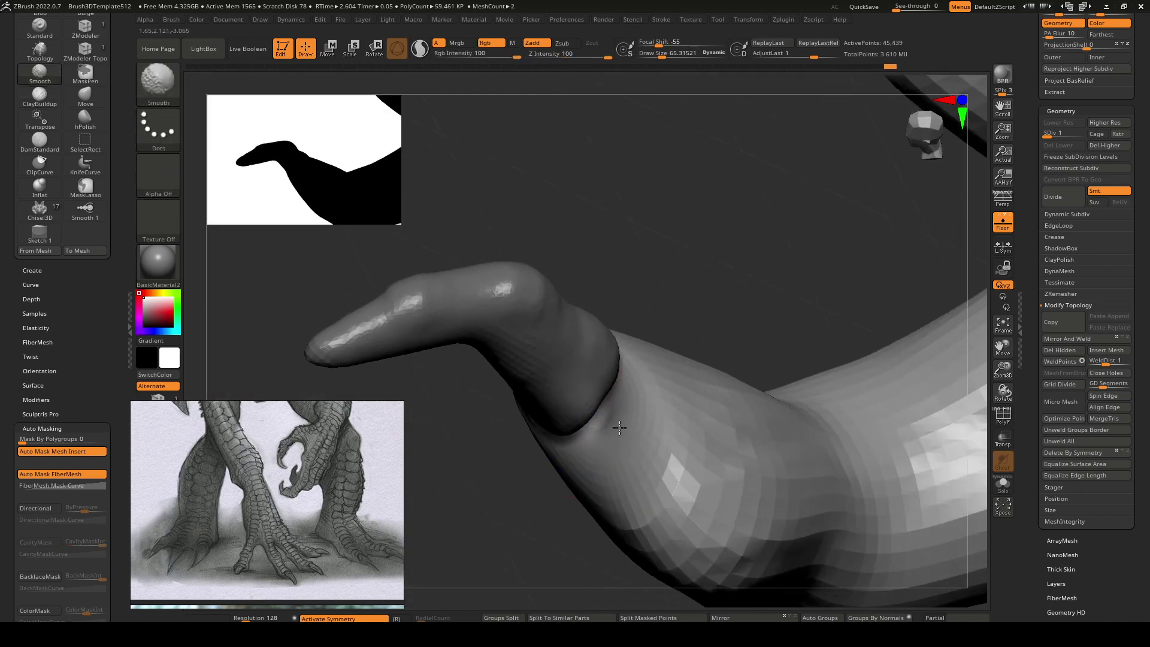
left_click_drag(620, 437, 625, 475)
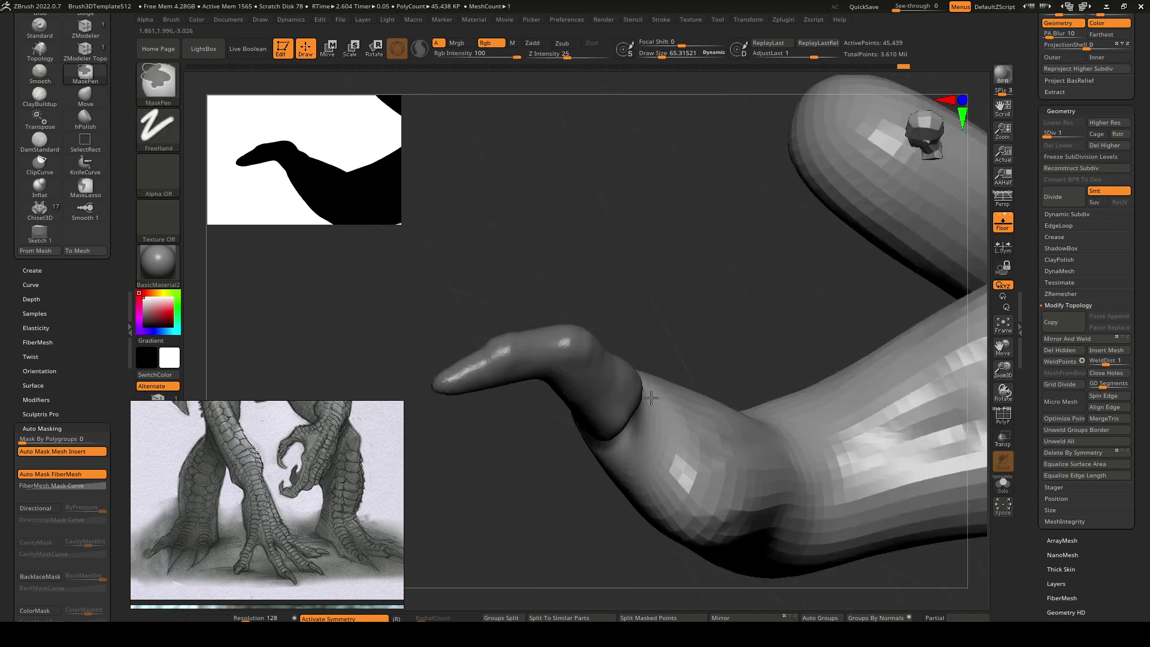
mouse_move(598, 389)
right_mouse_down()
mouse_move(591, 380)
mouse_move(605, 365)
right_mouse_up()
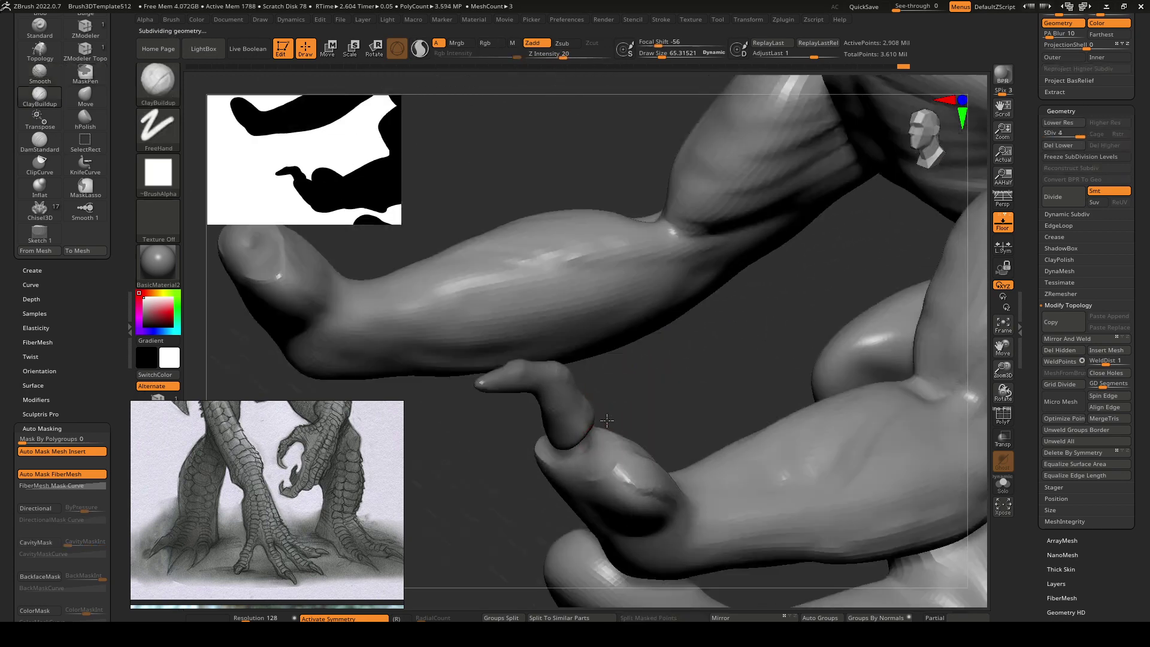
key("shift")
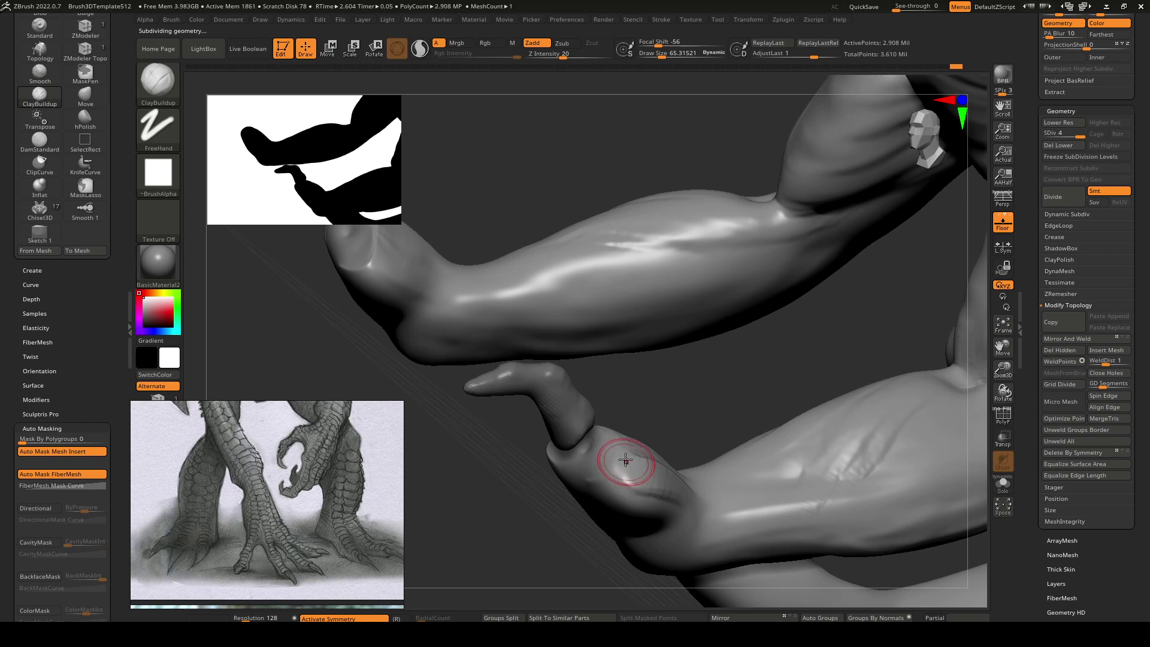
right_click_drag(625, 460, 571, 411)
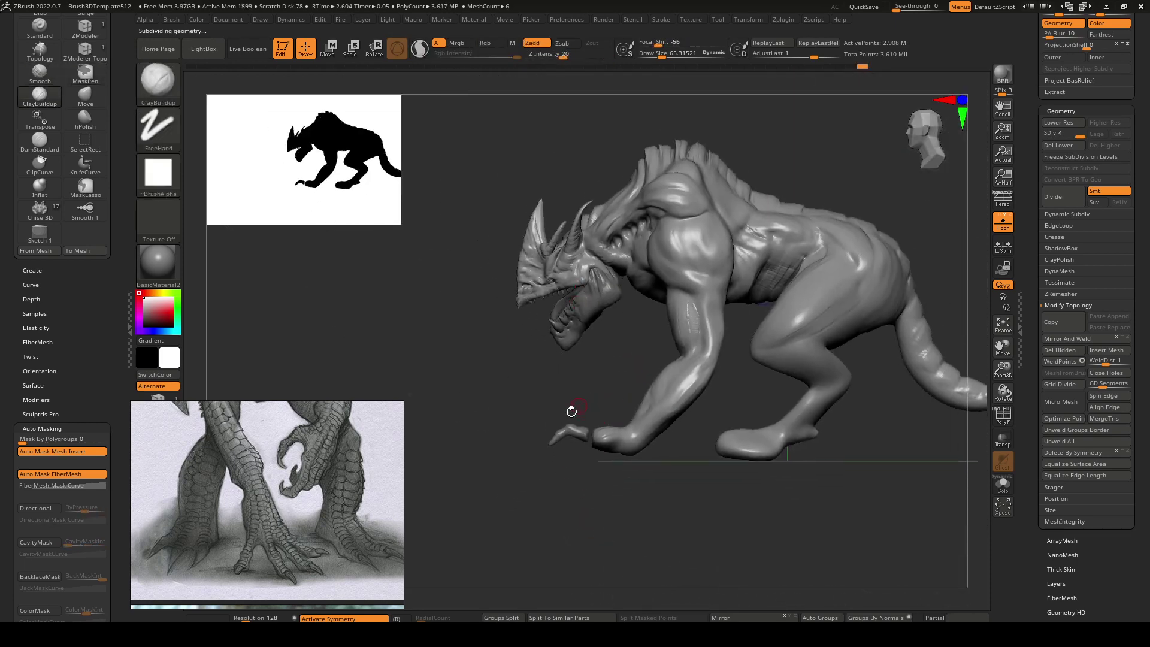
Rotate the separate finger to hang down from the front of the hand and enlarge it, following the clawed-hand creature reference.
scroll(260, 530, "down", 10)
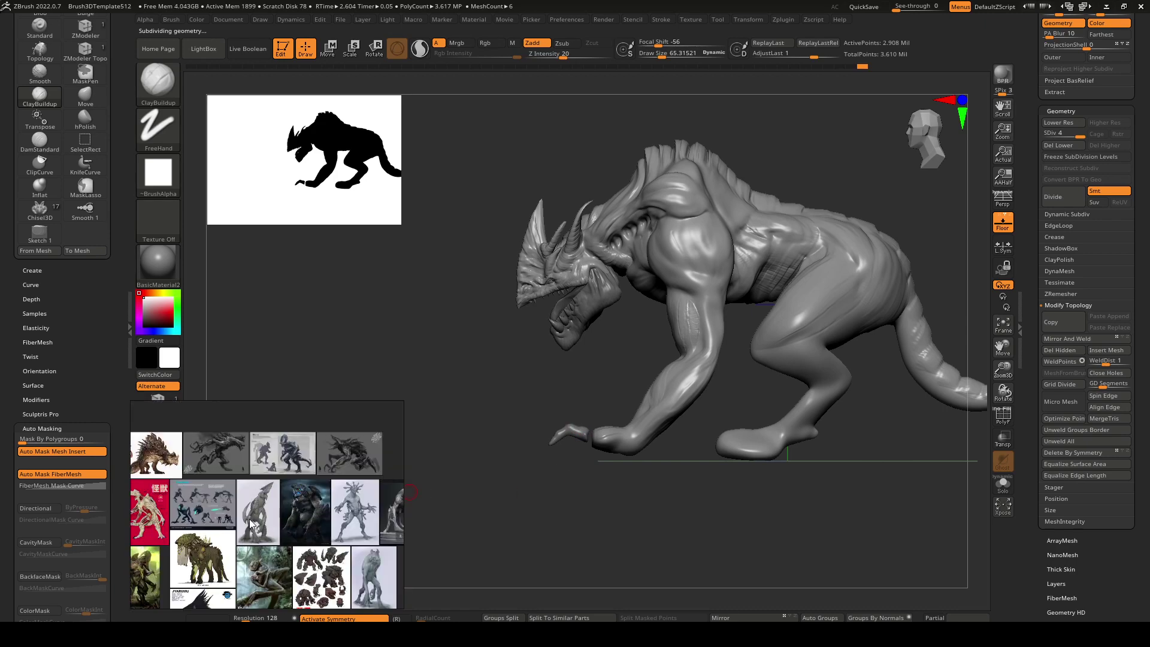
scroll(338, 488, "up", 5)
middle_click_drag(338, 487, 294, 543)
scroll(313, 466, "up", 1)
scroll(314, 465, "up", 4)
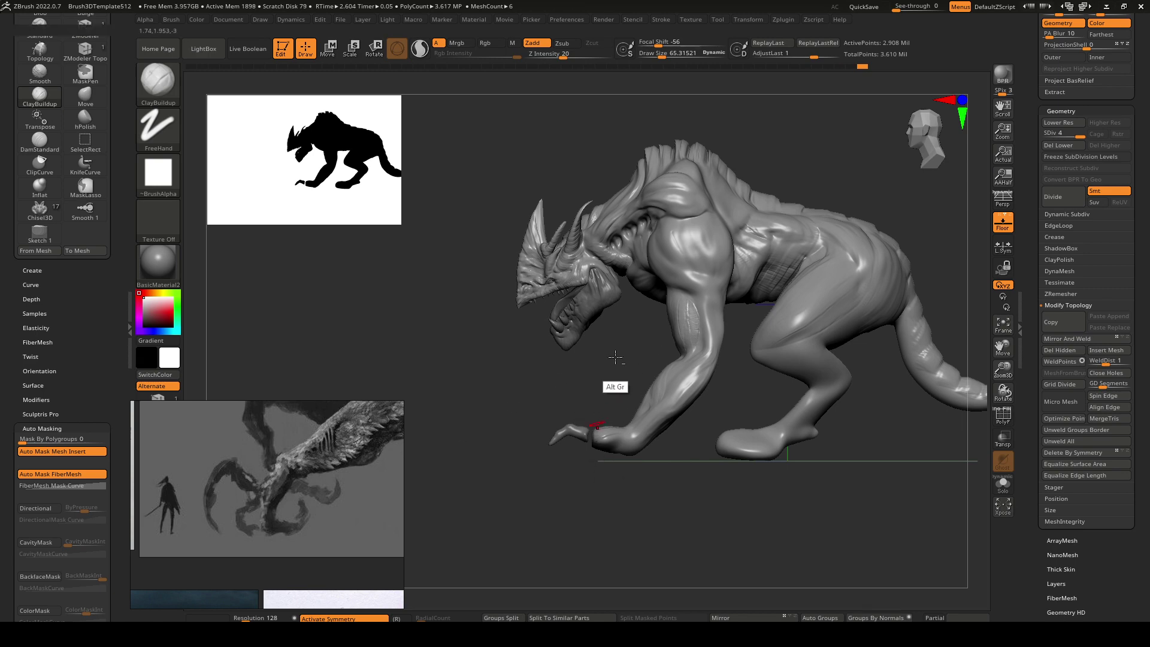
right_click_drag(592, 405, 667, 310, "ctrl")
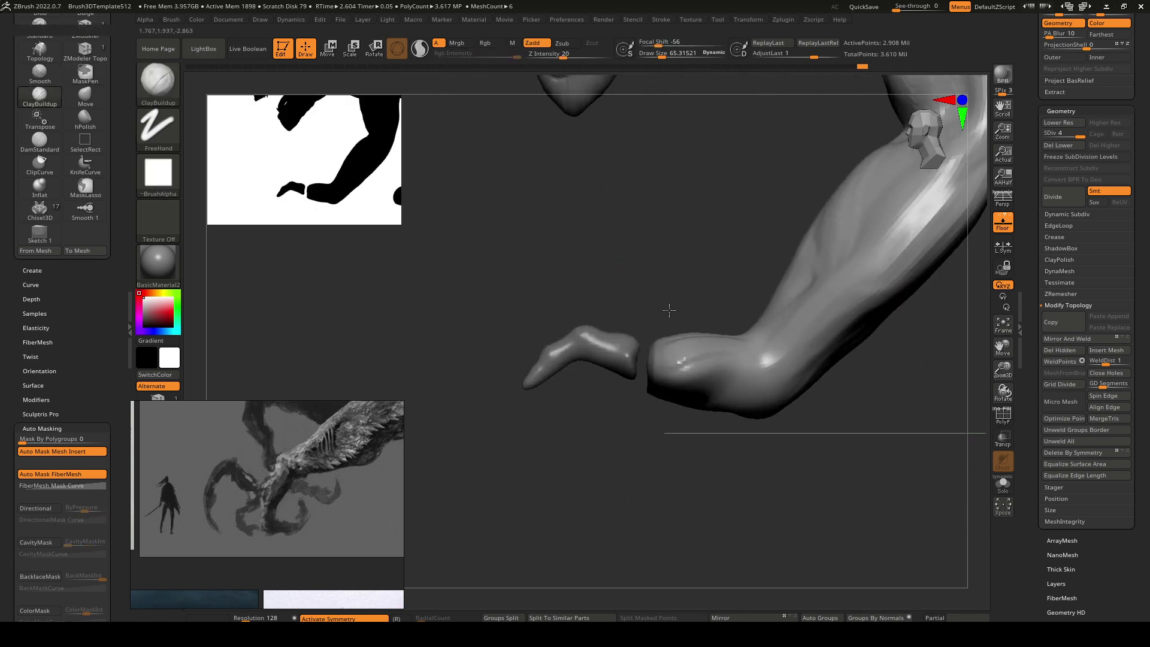
left_click(621, 348, "alt")
key("w")
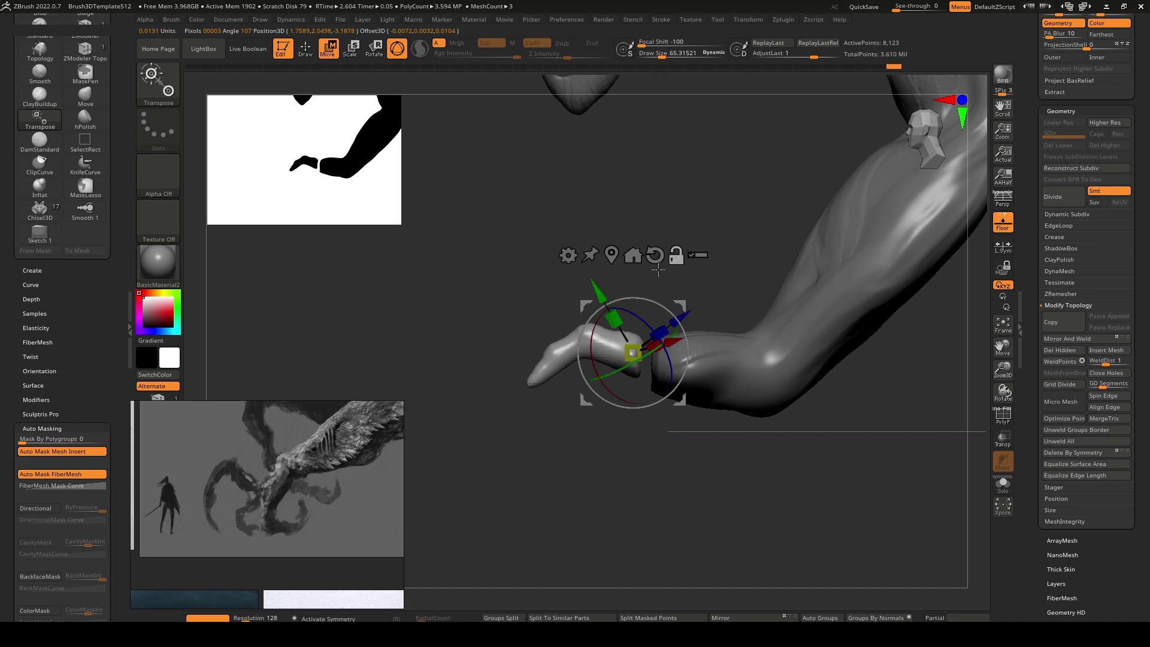
left_click_drag(660, 299, 676, 326)
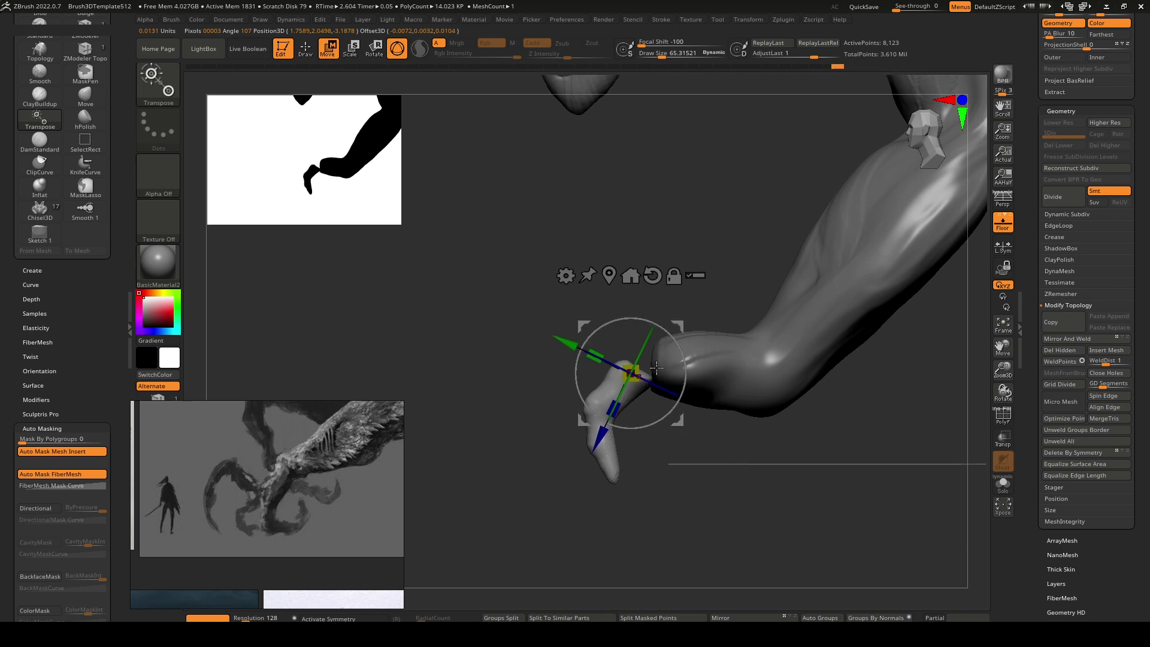
left_click_drag(640, 362, 646, 351)
key("q")
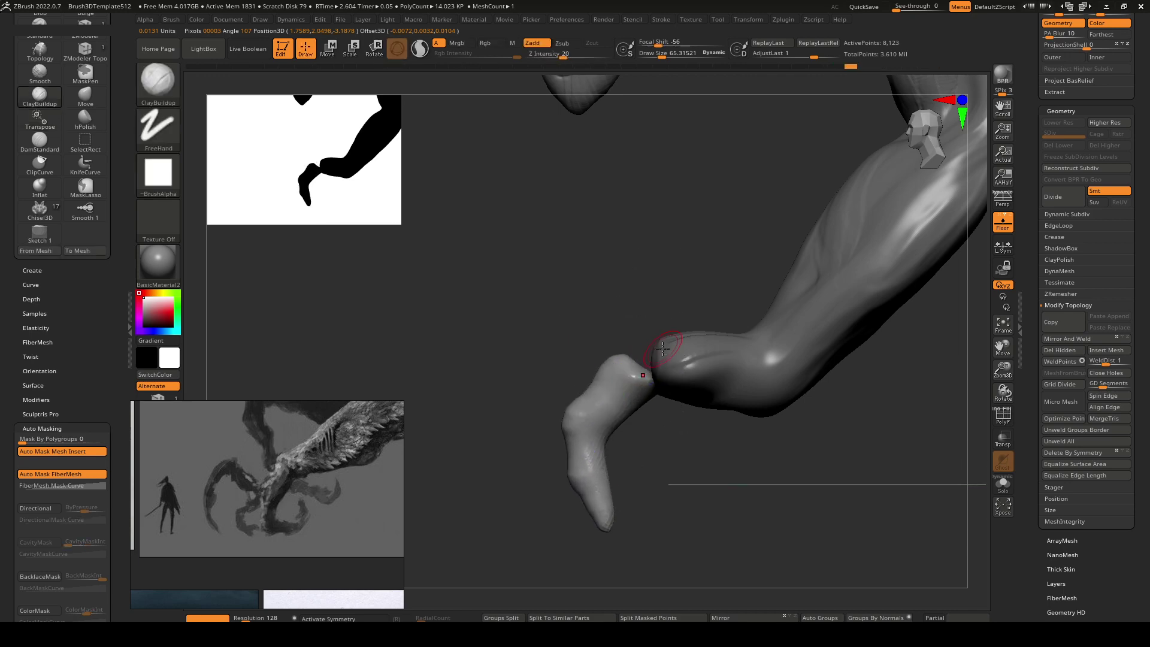
Examine the enlarged finger up close and against the whole body, and compare it with the kaiju reference's limbs.
mouse_move(665, 351)
right_mouse_down()
mouse_move(742, 362)
mouse_move(679, 363)
right_mouse_up()
mouse_move(678, 362)
left_mouse_down()
mouse_move(680, 346)
mouse_move(657, 379)
mouse_move(666, 371)
left_mouse_up()
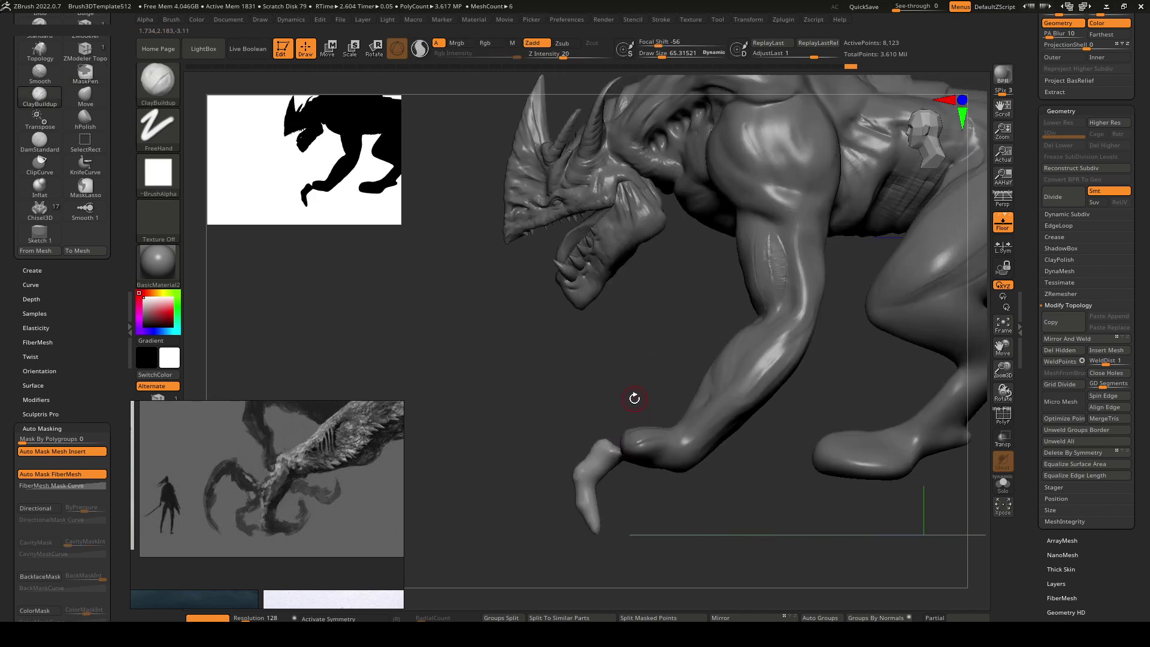
mouse_move(631, 400)
left_mouse_down()
mouse_move(712, 397)
mouse_move(599, 432)
mouse_move(690, 447)
mouse_move(683, 383)
left_mouse_up()
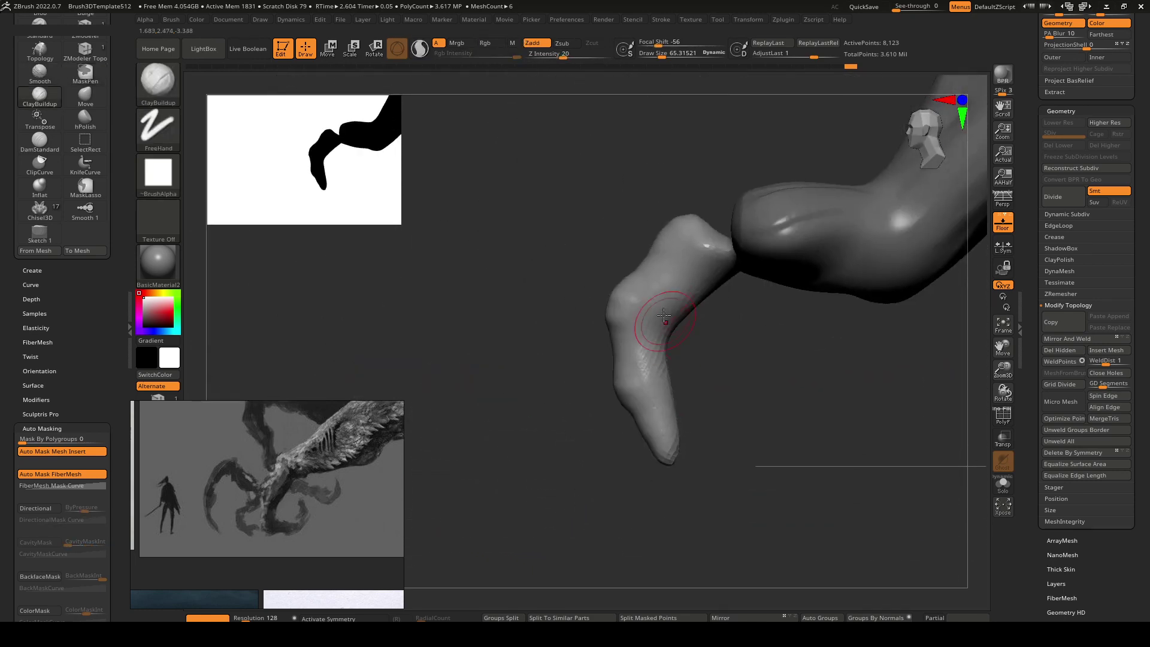
left_click_drag(658, 307, 632, 324)
right_click_drag(785, 310, 597, 308, "alt")
left_click_drag(601, 316, 643, 316)
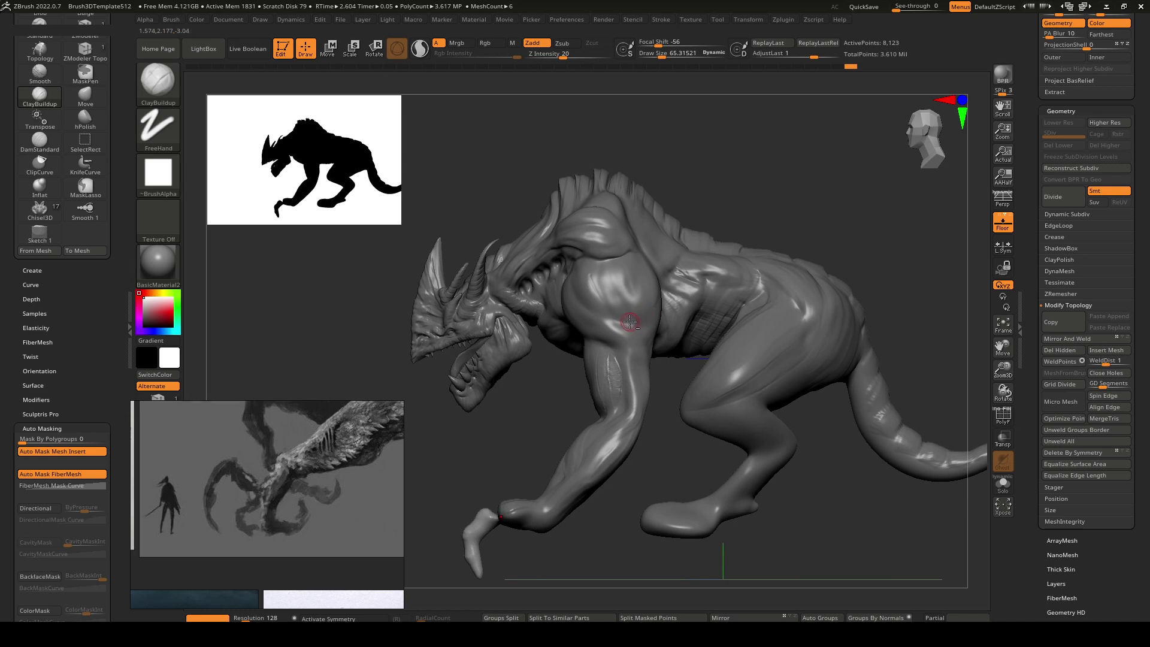
scroll(239, 469, "down", 5)
scroll(294, 459, "up", 3)
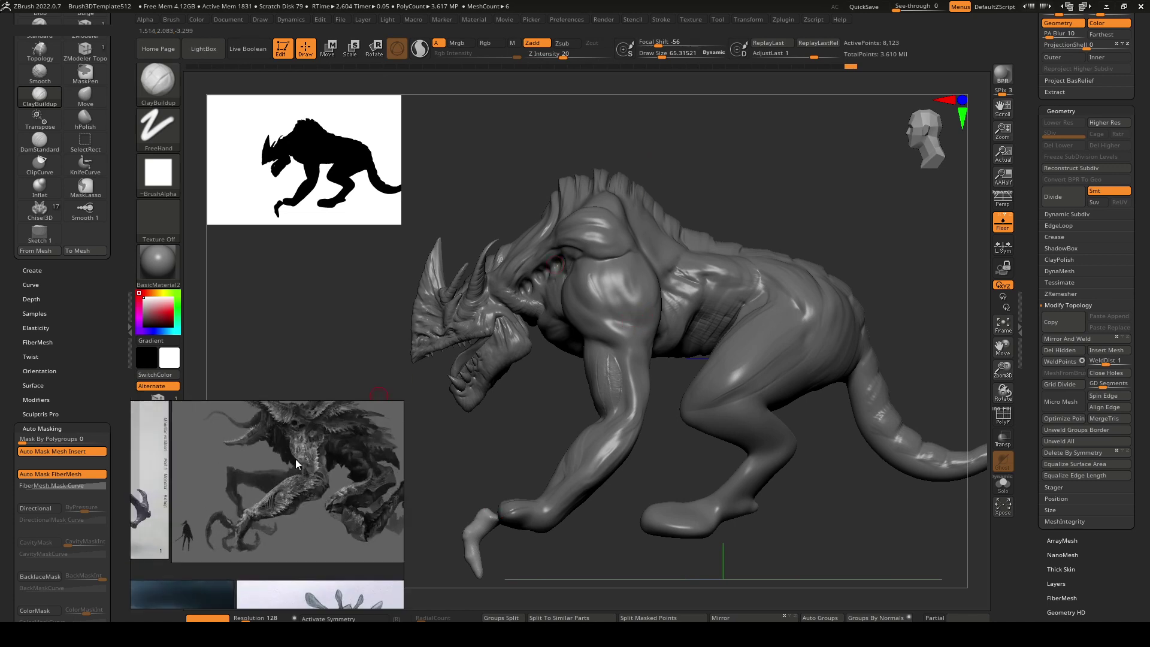
middle_click_drag(292, 458, 243, 475)
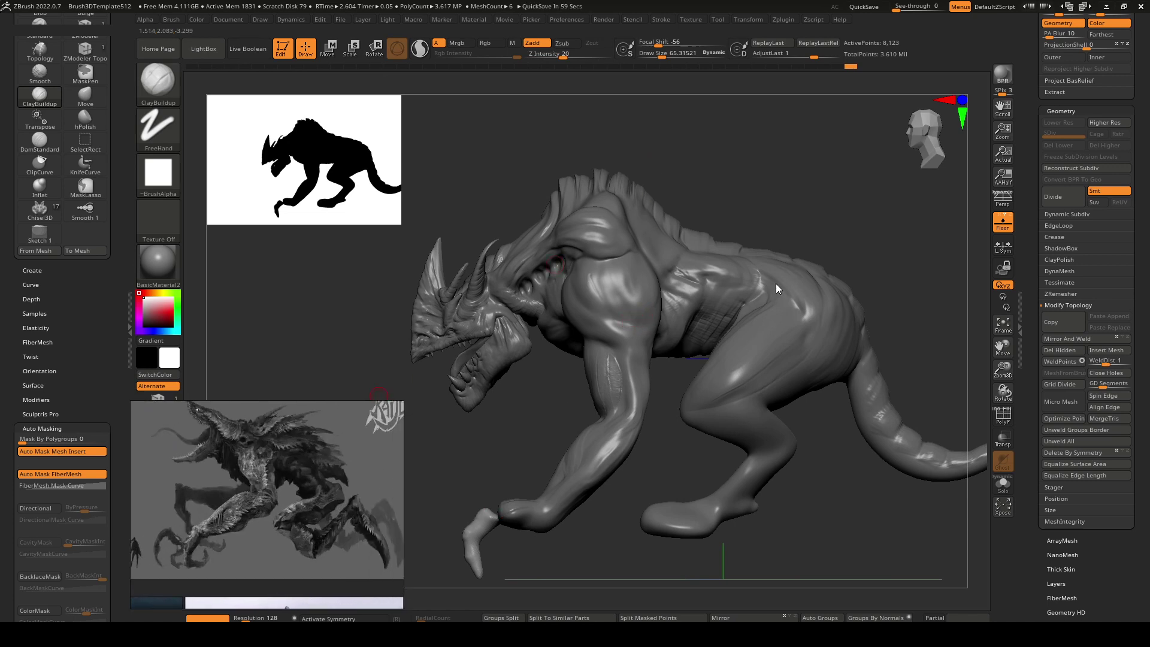
Select the body mesh and place the transform gizmo on the hip in an upright orientation.
key("alt")
left_click(813, 322, "alt")
key("w")
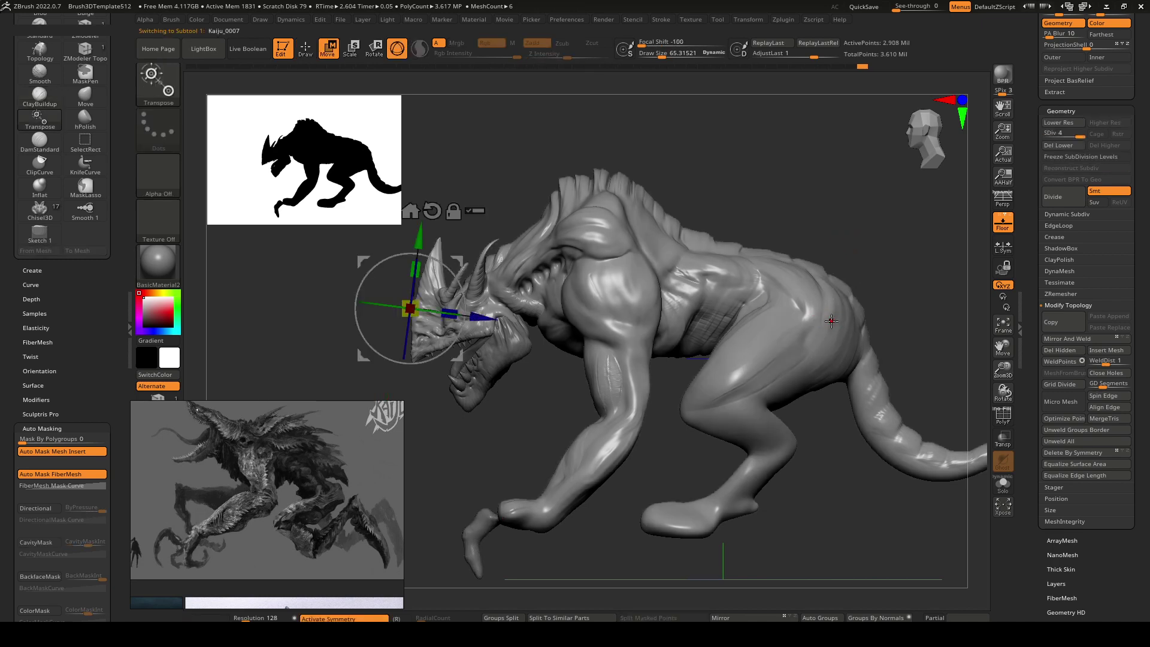
left_click(824, 321)
left_click(846, 221, "alt")
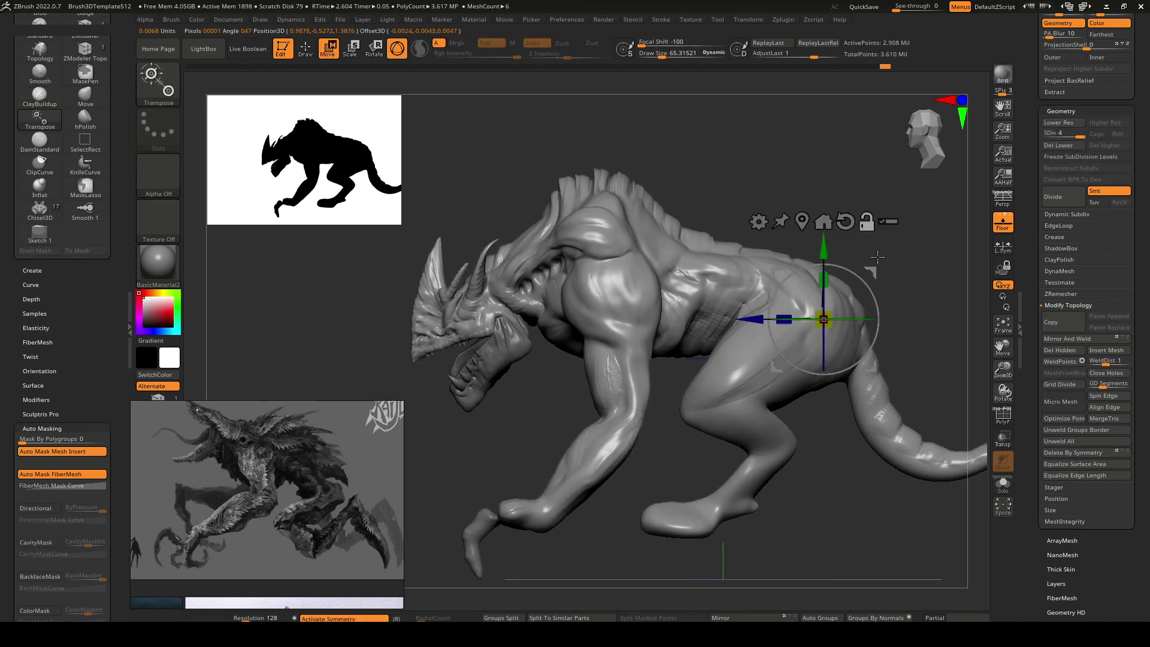
left_click_drag(875, 253, 772, 278, "alt")
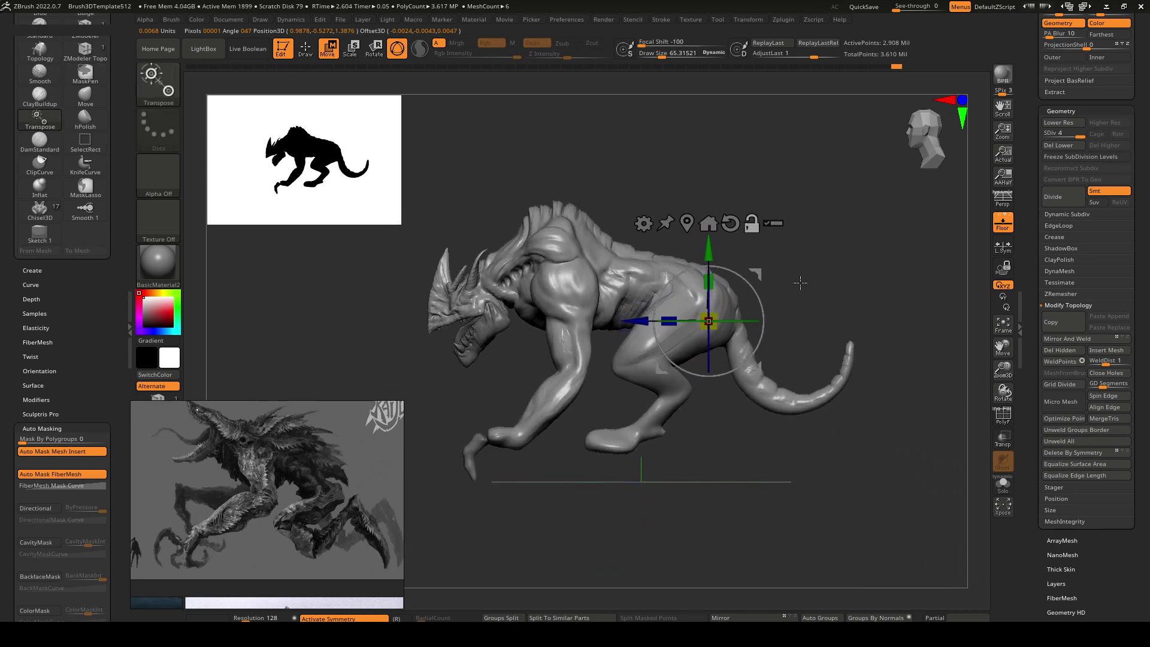
Mask the front half of the body using MaskLasso, leaving the hindquarters, hind legs and tail free.
left_click_drag(917, 384, 805, 248, "ctrl")
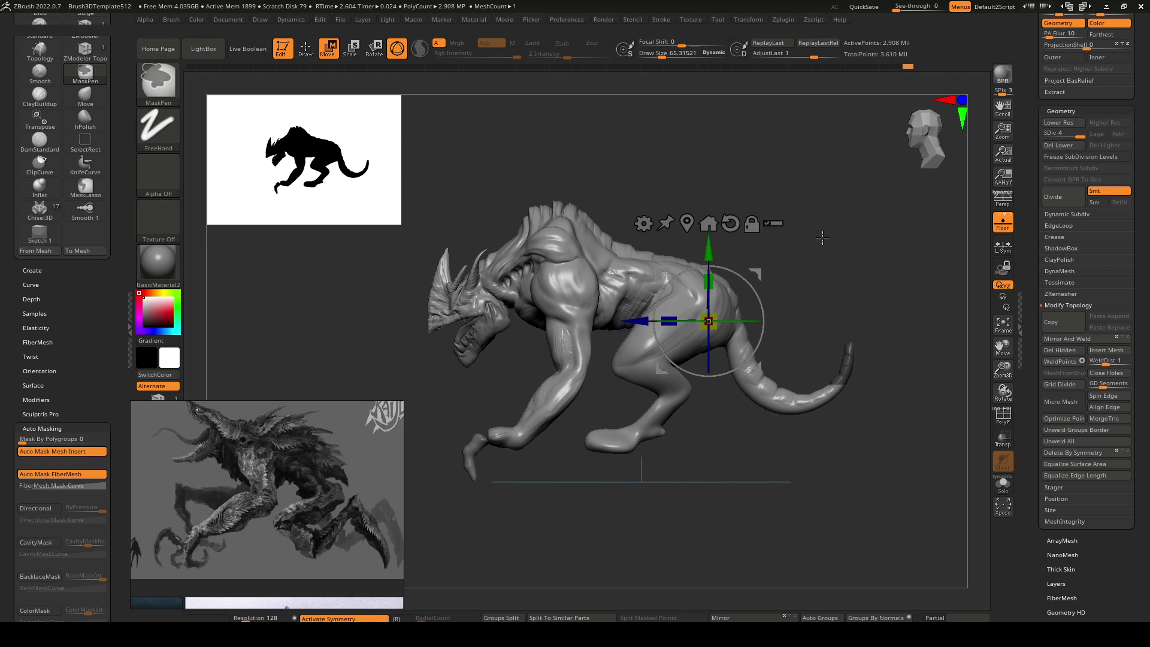
left_click(167, 93)
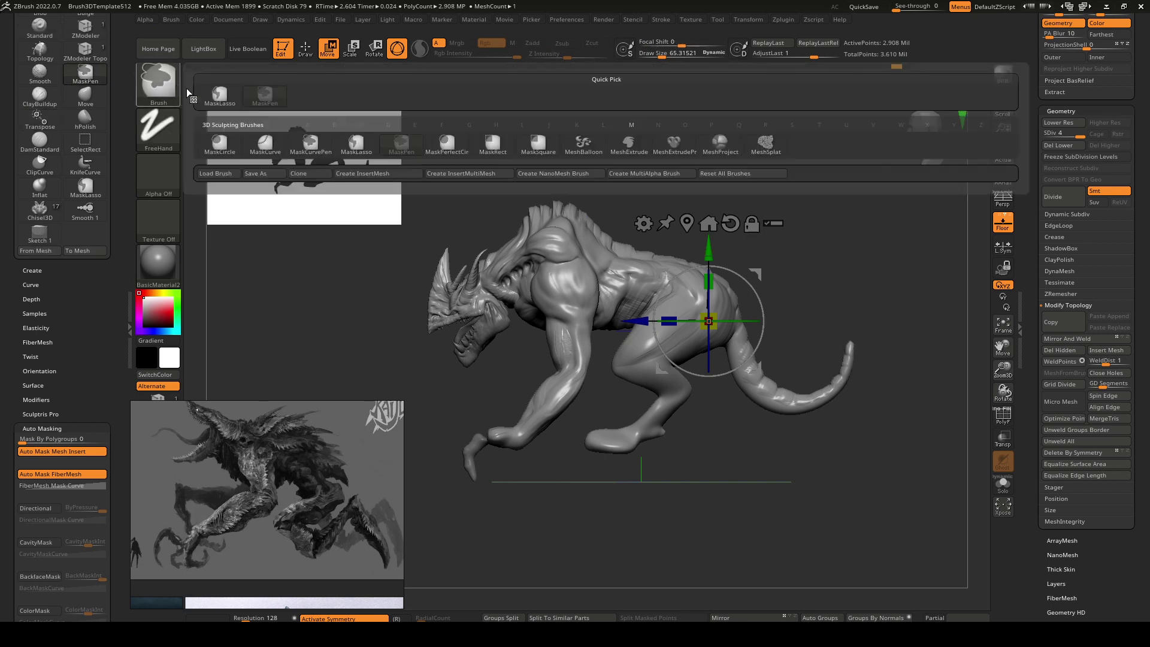
left_click(367, 149)
mouse_move(870, 461)
left_mouse_down("ctrl")
mouse_move(785, 240)
mouse_move(666, 251)
mouse_move(625, 282)
mouse_move(561, 441)
mouse_move(778, 462)
left_mouse_up("ctrl")
left_click(769, 455, "ctrl")
Lower the body to subdivision level 1 and repeatedly blur the mask's edge across the waist.
key("shift+d")
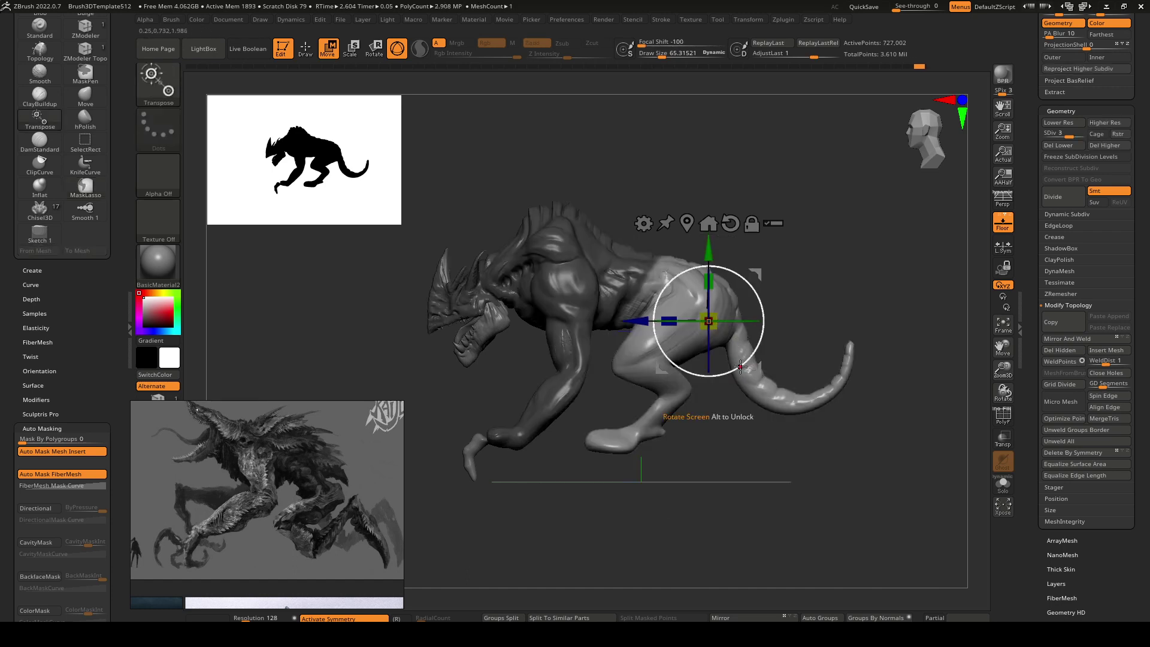
key("shift+d")
key("shift+d")
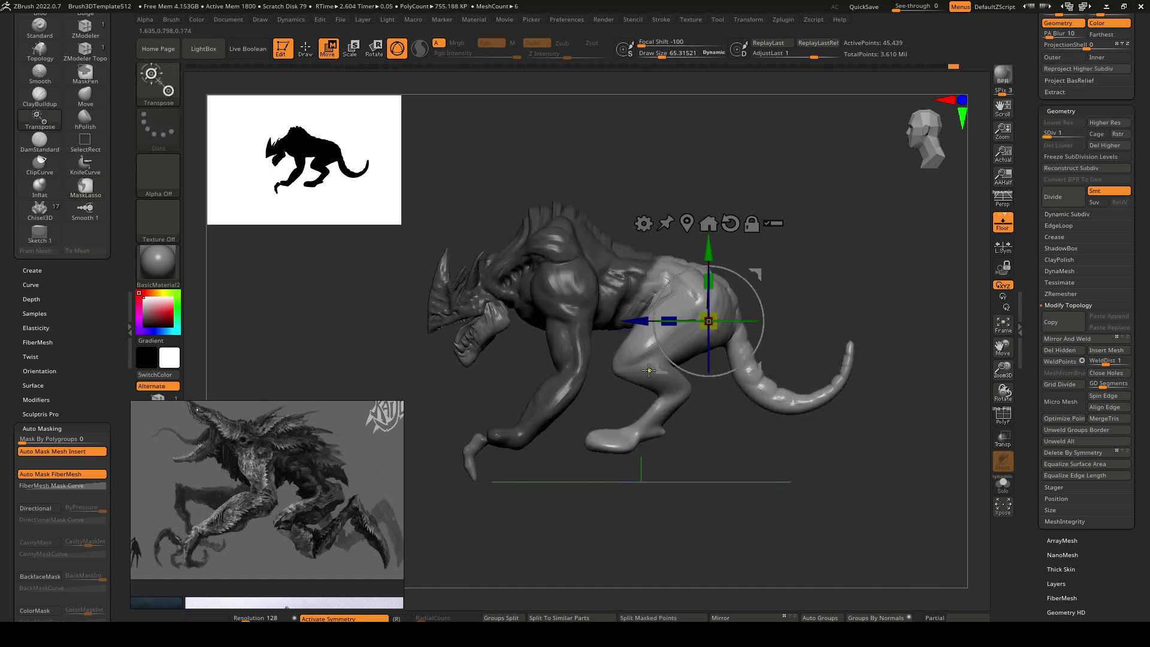
left_click(639, 363, "ctrl")
left_click(634, 362, "ctrl")
left_click(634, 362, "ctrl")
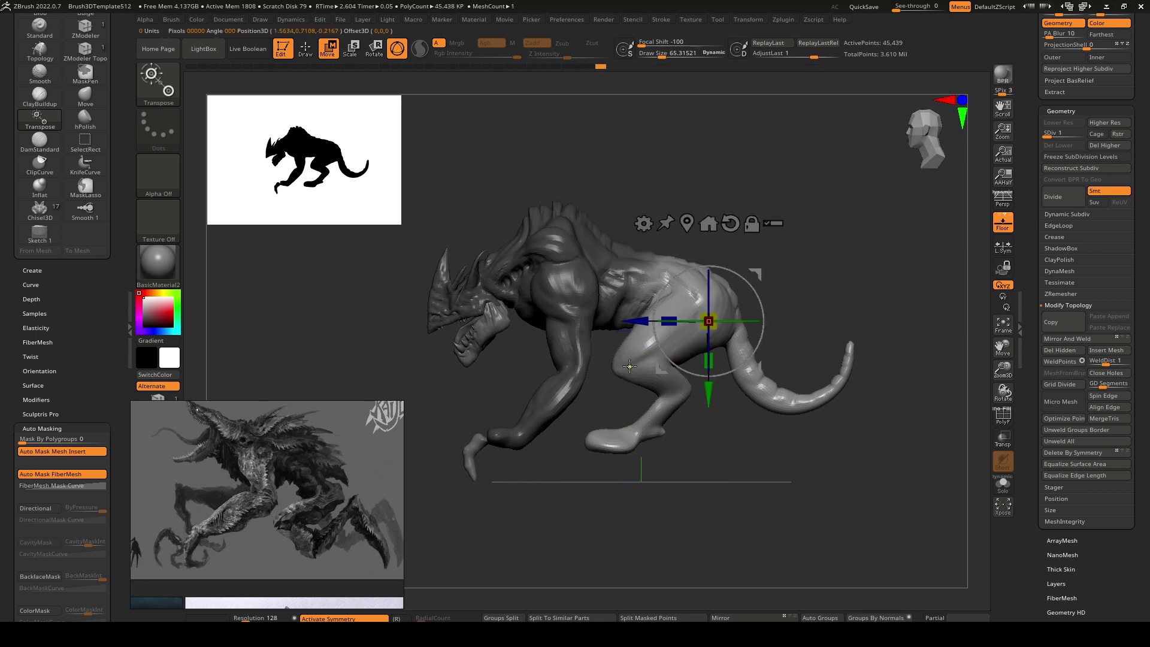
left_click(629, 366, "ctrl")
left_click(626, 367, "ctrl")
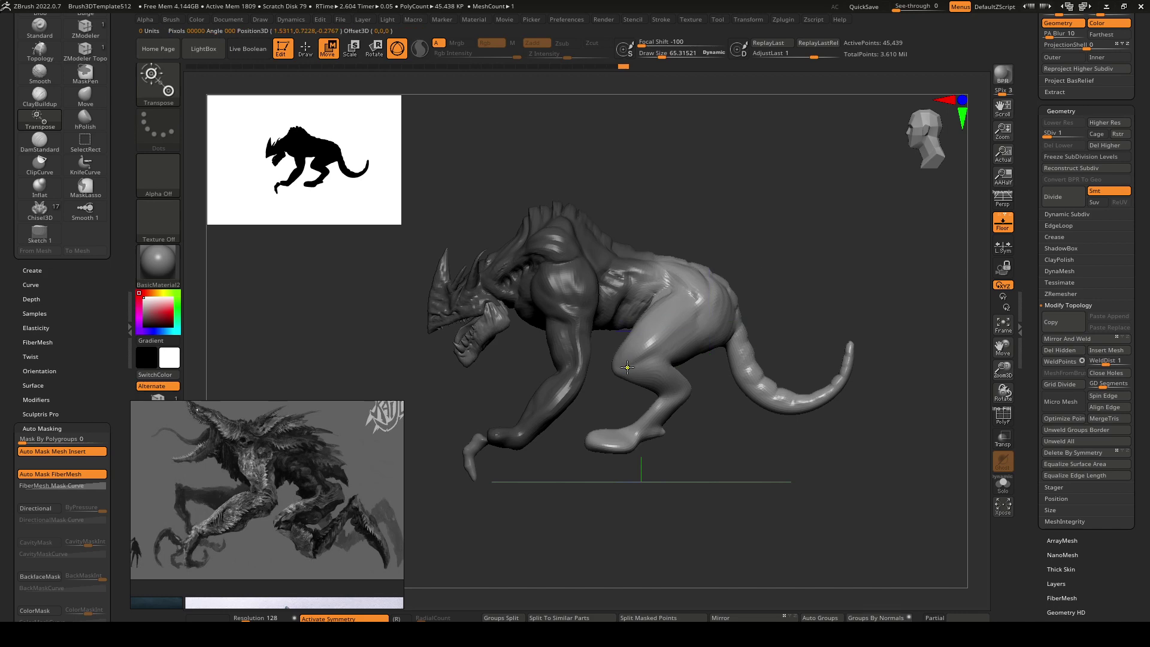
Set the Focal Shift to 81 and reposition the transform gizmo slightly forward on the hip.
right_click_drag(735, 296, 548, 236, "ctrl")
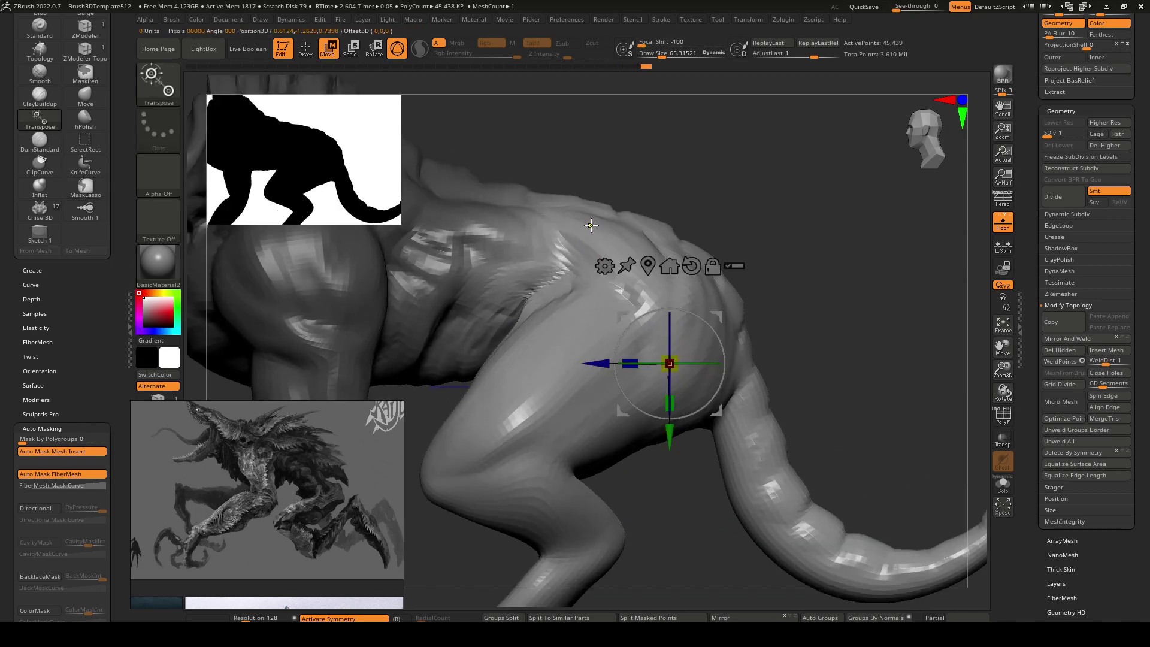
scroll(682, 323, "down", 5)
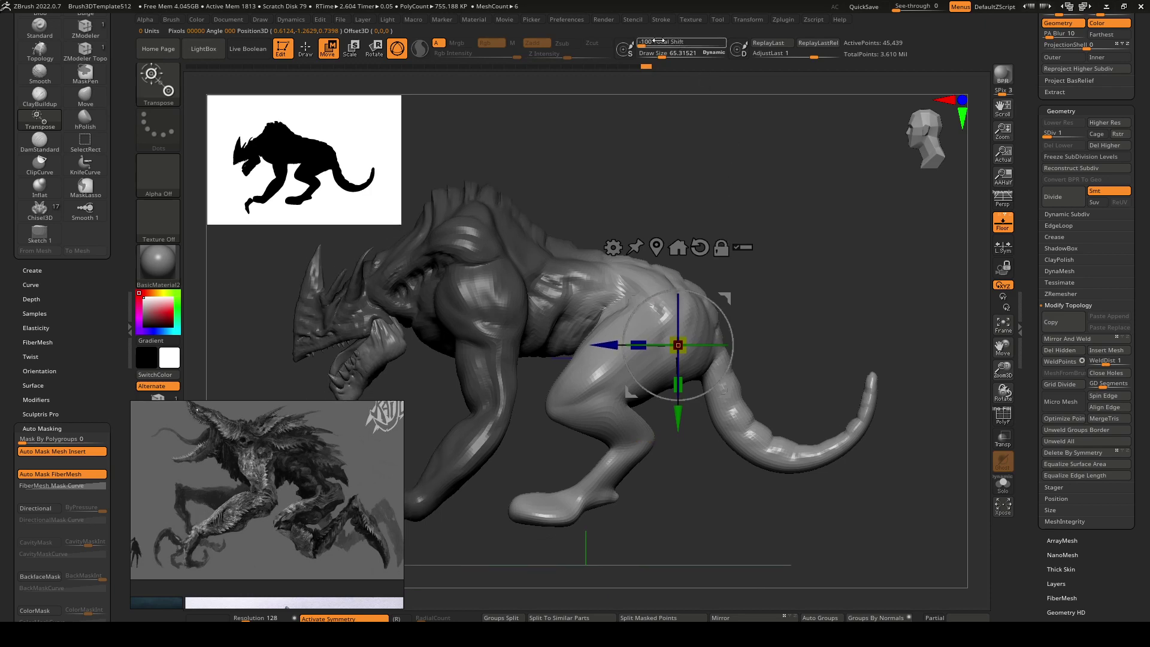
left_click_drag(711, 41, 715, 42)
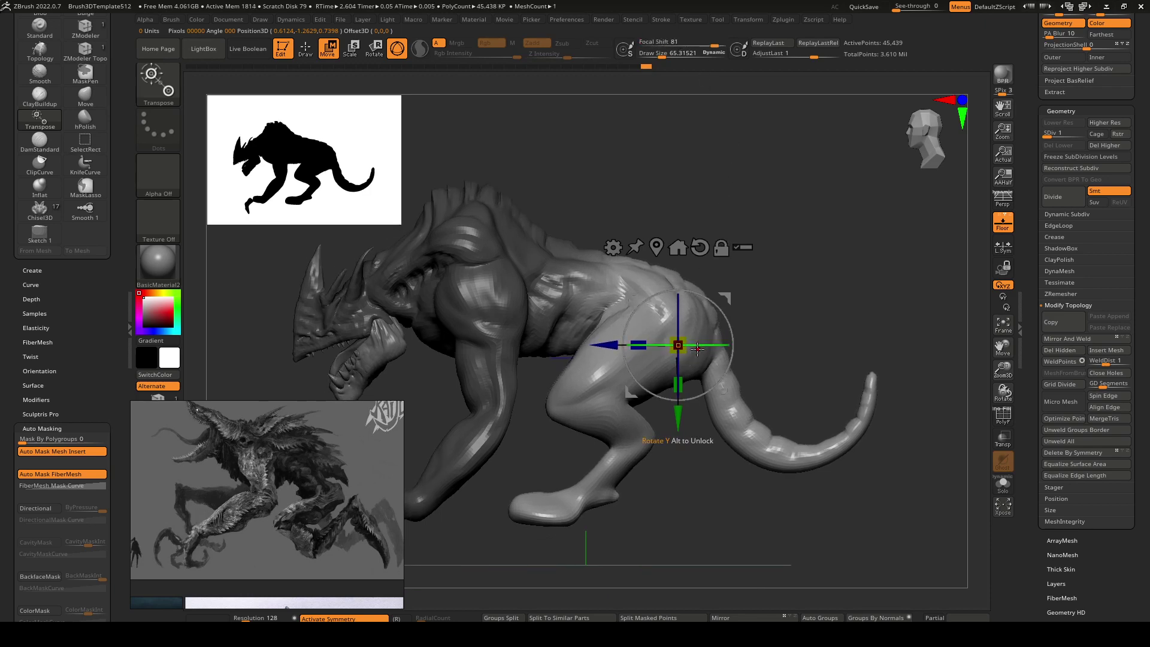
left_click_drag(729, 294, 675, 328, "alt")
left_click_drag(634, 371, 662, 343, "alt")
Try scaling the hindquarters down slightly from the hip with Focal Shift set to 64.
left_click(714, 45)
left_click_drag(715, 45, 708, 45)
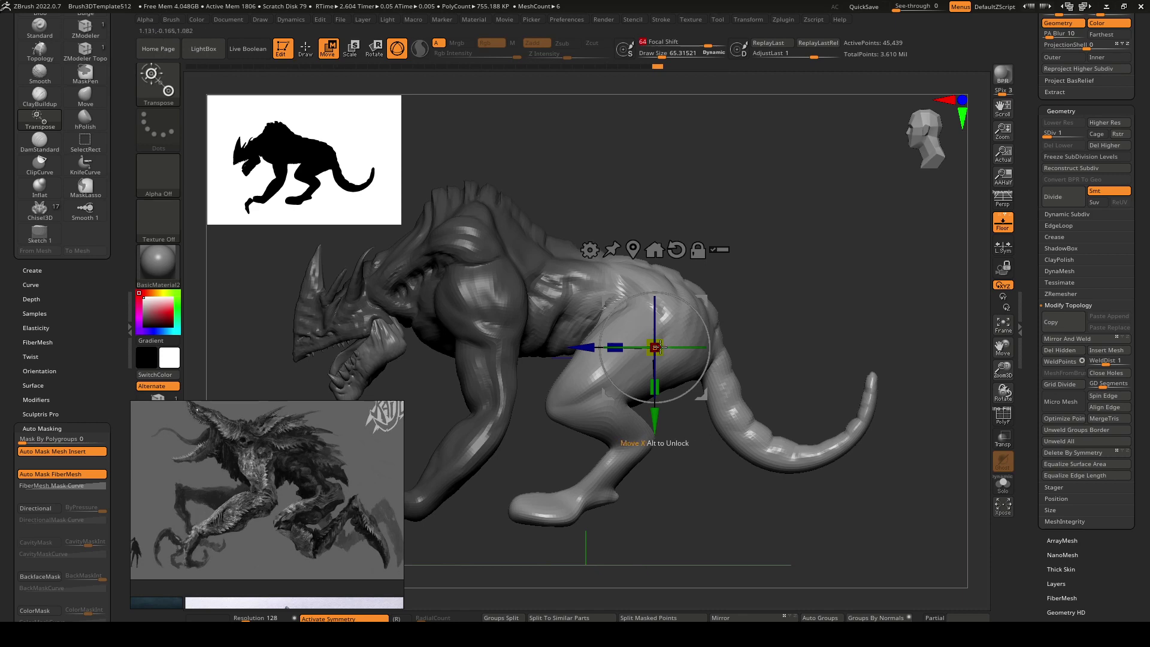
left_click_drag(664, 340, 662, 377)
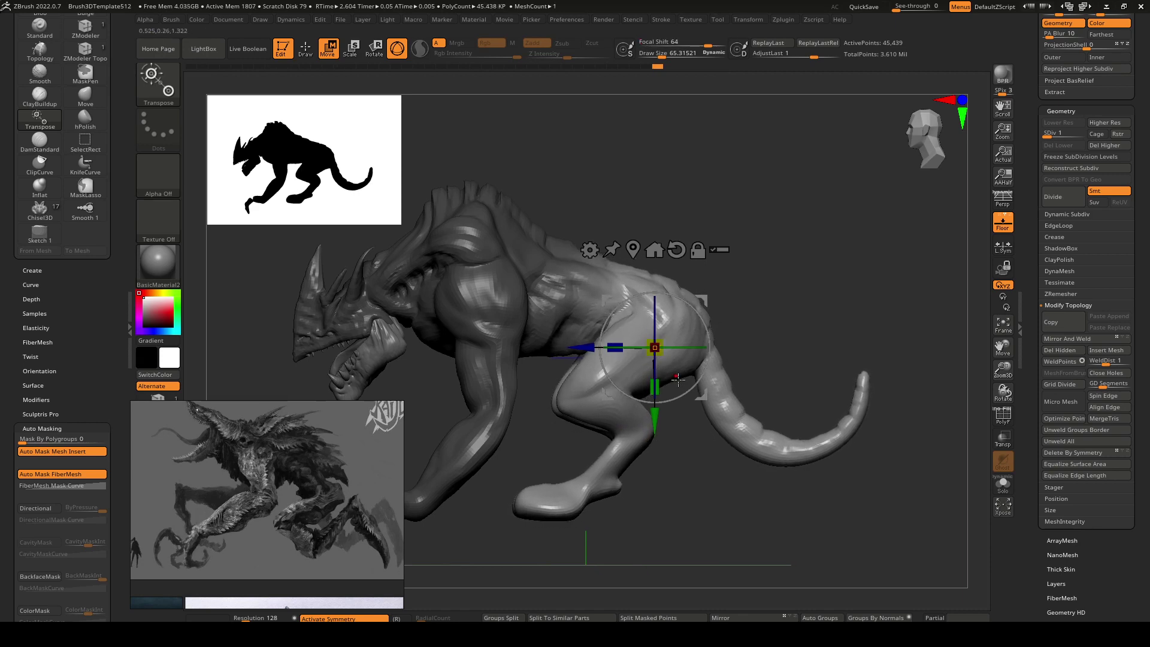
key("ctrl+z")
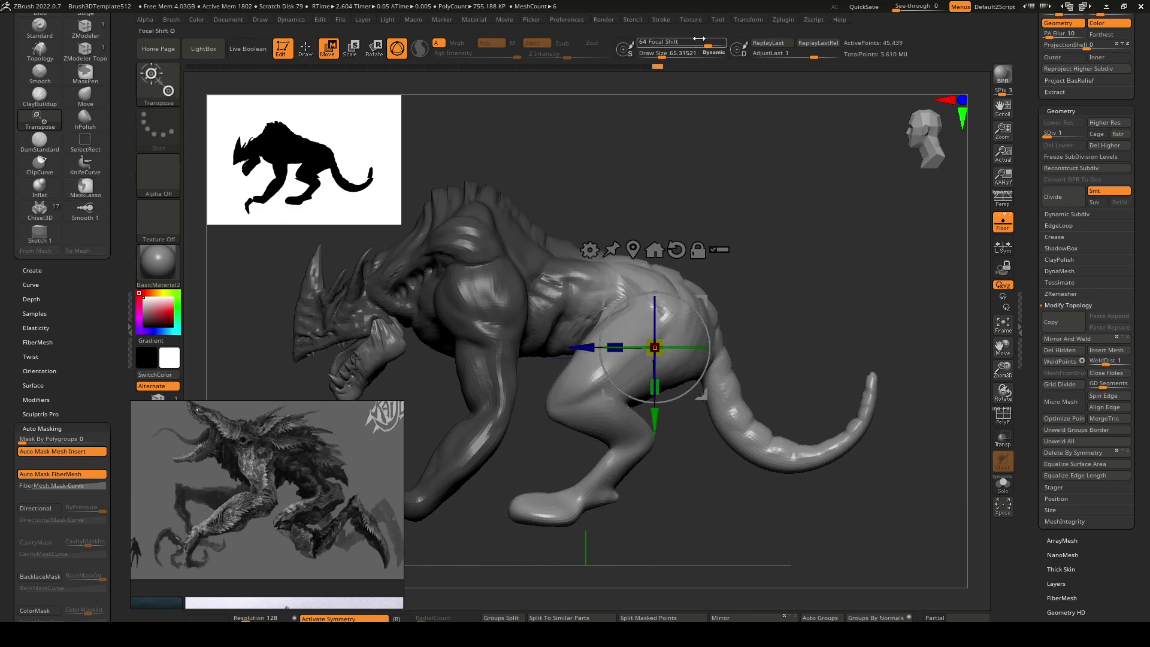
Set the Focal Shift to 30 and tilt the unmasked hindquarters slightly, shifting them down and back.
left_click(695, 45)
left_click_drag(663, 346, 655, 366)
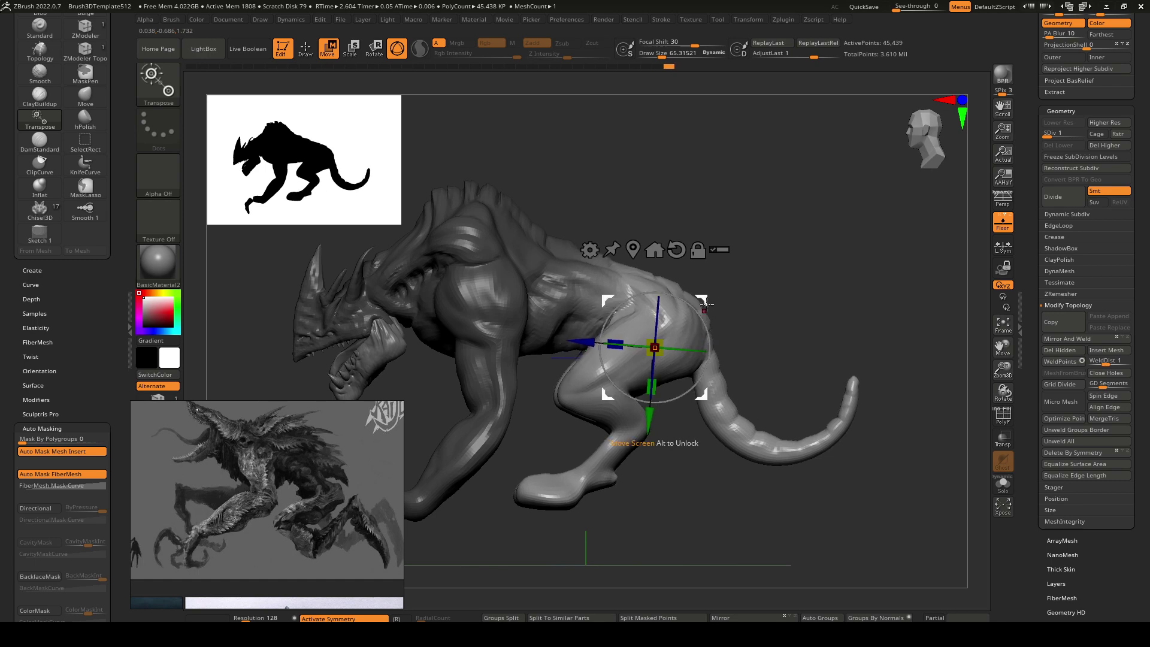
left_click_drag(704, 332, 710, 327)
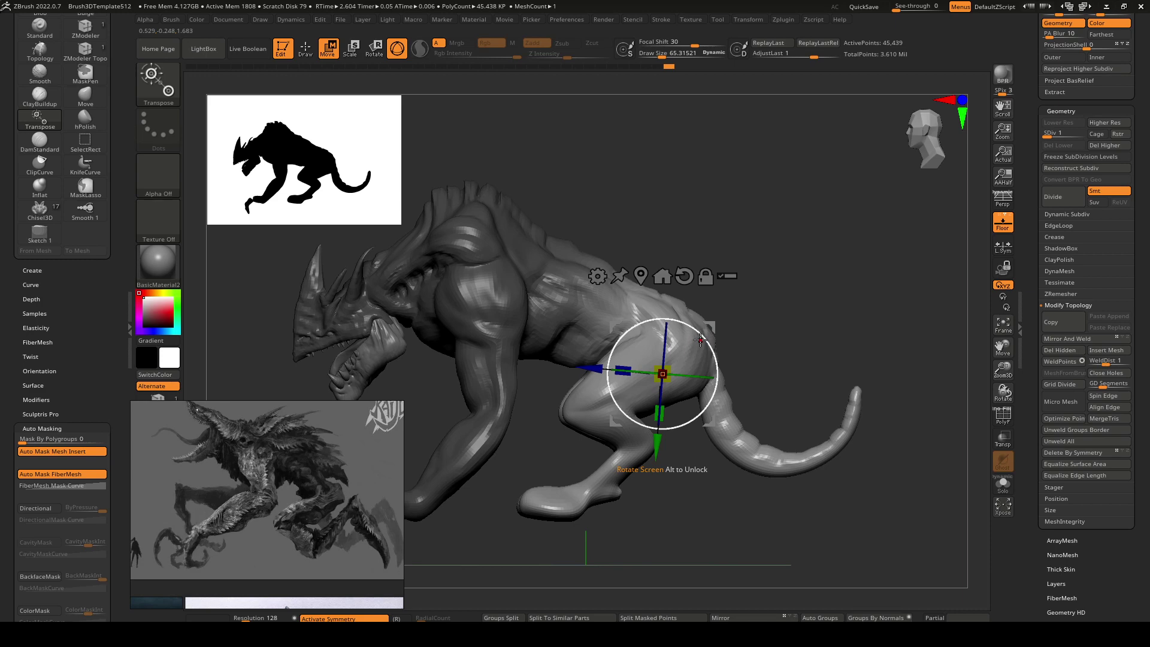
Rotate the hindquarters slightly around the hip as seen from above.
right_click_drag(696, 344, 717, 372)
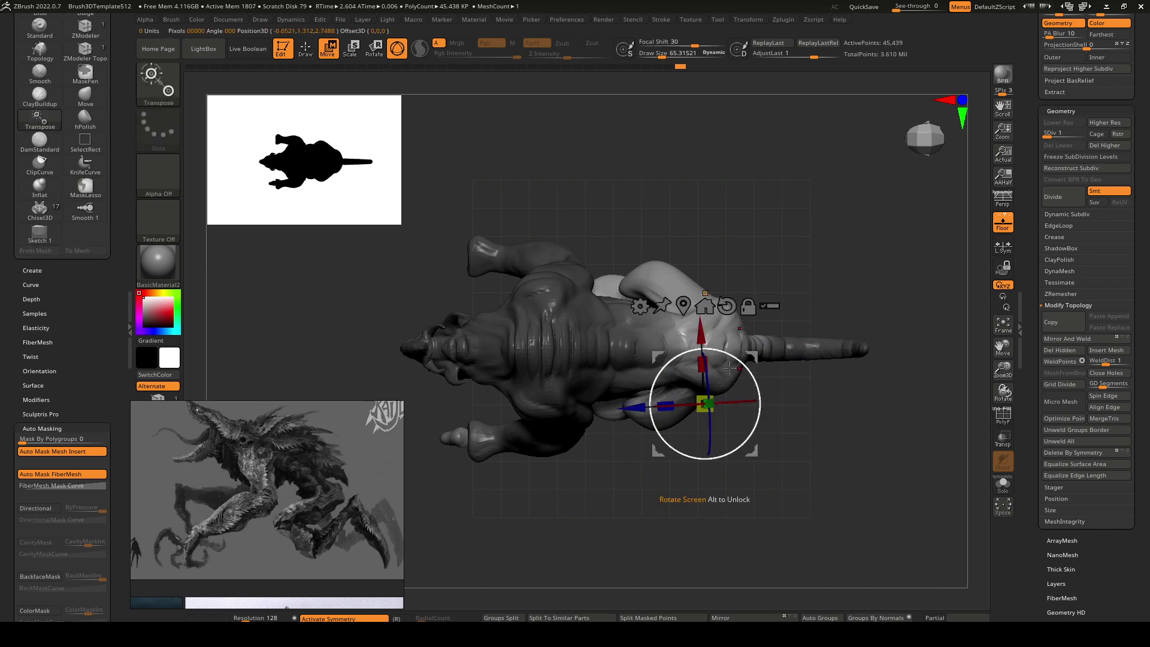
left_click_drag(705, 334, 704, 336)
right_click_drag(705, 548, 706, 501, "shift")
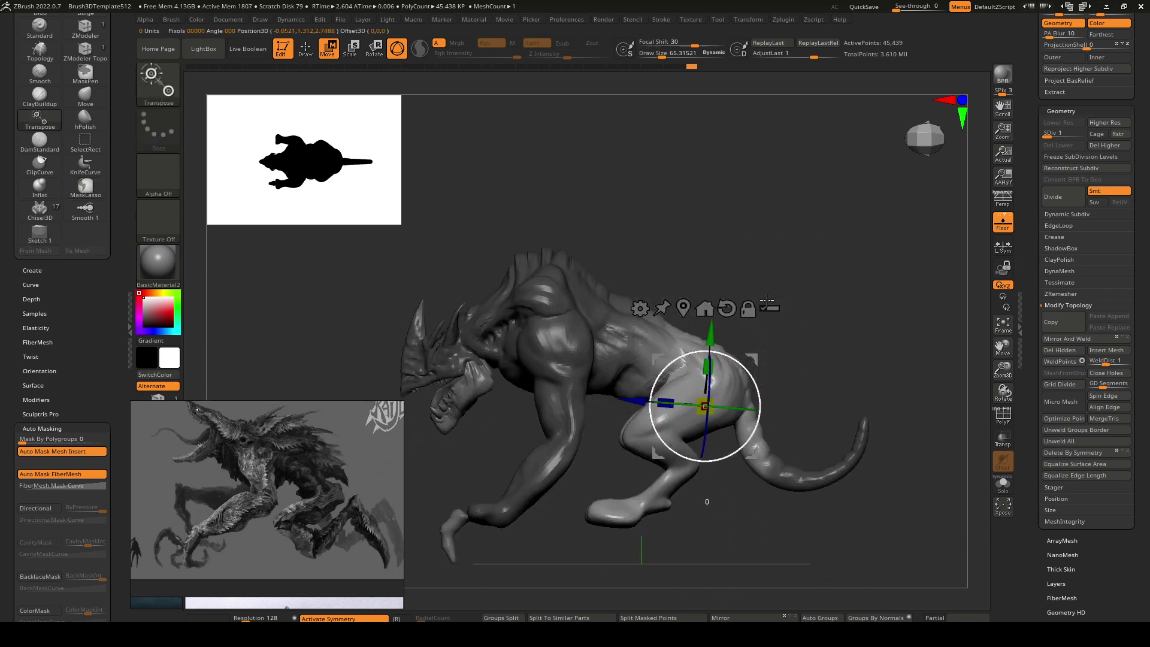
mouse_move(773, 377)
right_mouse_down("ctrl")
mouse_move(779, 295)
mouse_move(788, 328)
mouse_move(754, 331)
mouse_move(806, 285)
mouse_move(745, 251)
mouse_move(773, 245)
mouse_move(708, 282)
right_mouse_up("ctrl")
Try to shift the hindquarters farther back and rotate them slightly in side view.
key("q")
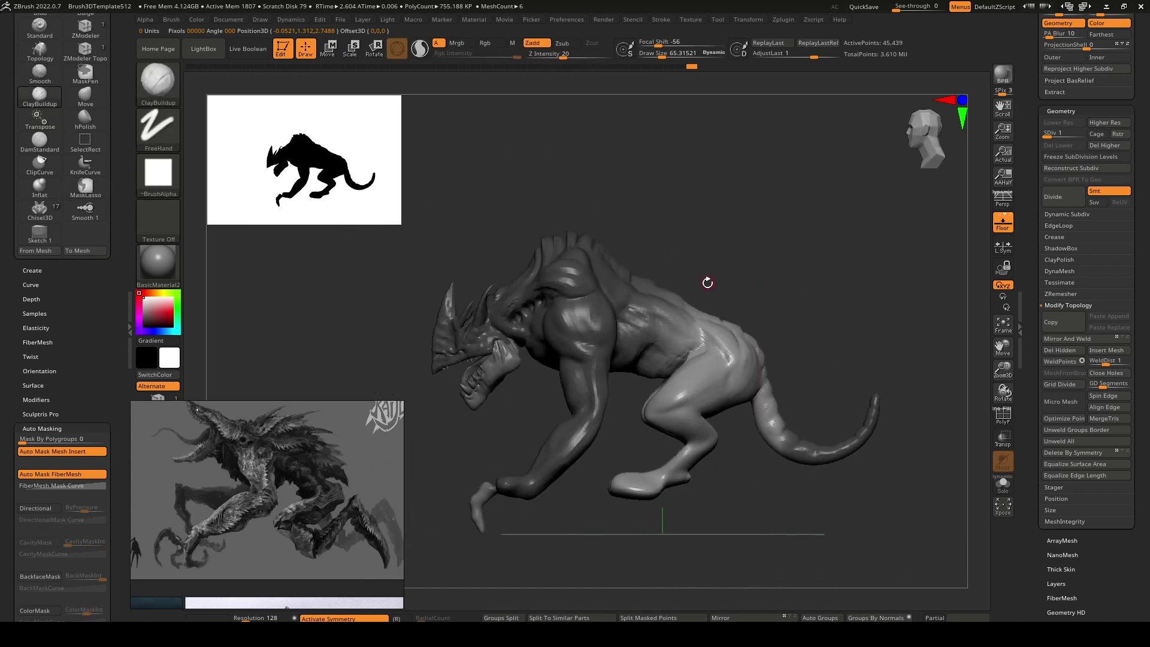
key("w")
left_click_drag(756, 339, 753, 337)
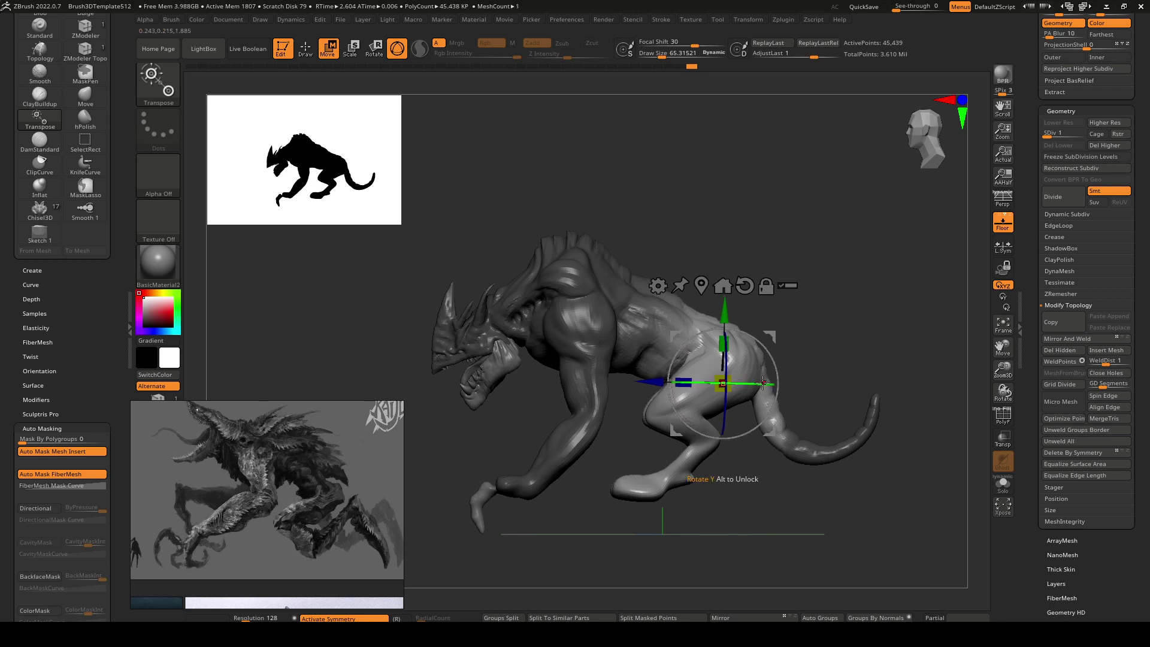
left_click_drag(649, 381, 658, 382)
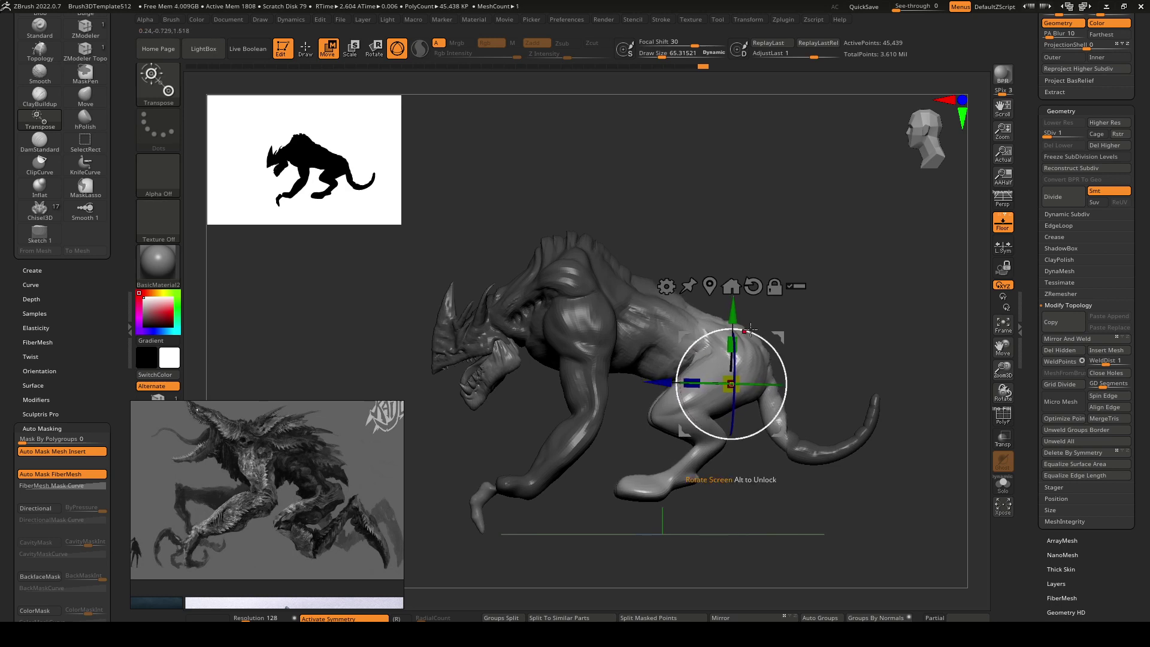
left_click_drag(780, 353, 777, 348)
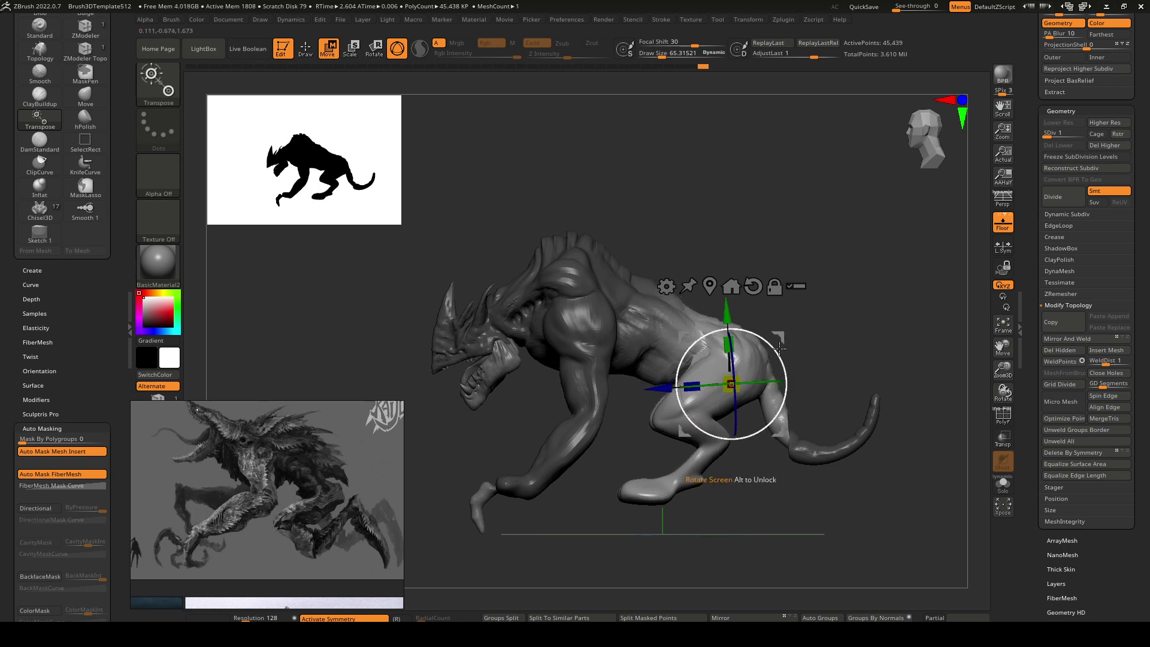
key("ctrl+z")
key("ctrl+z")
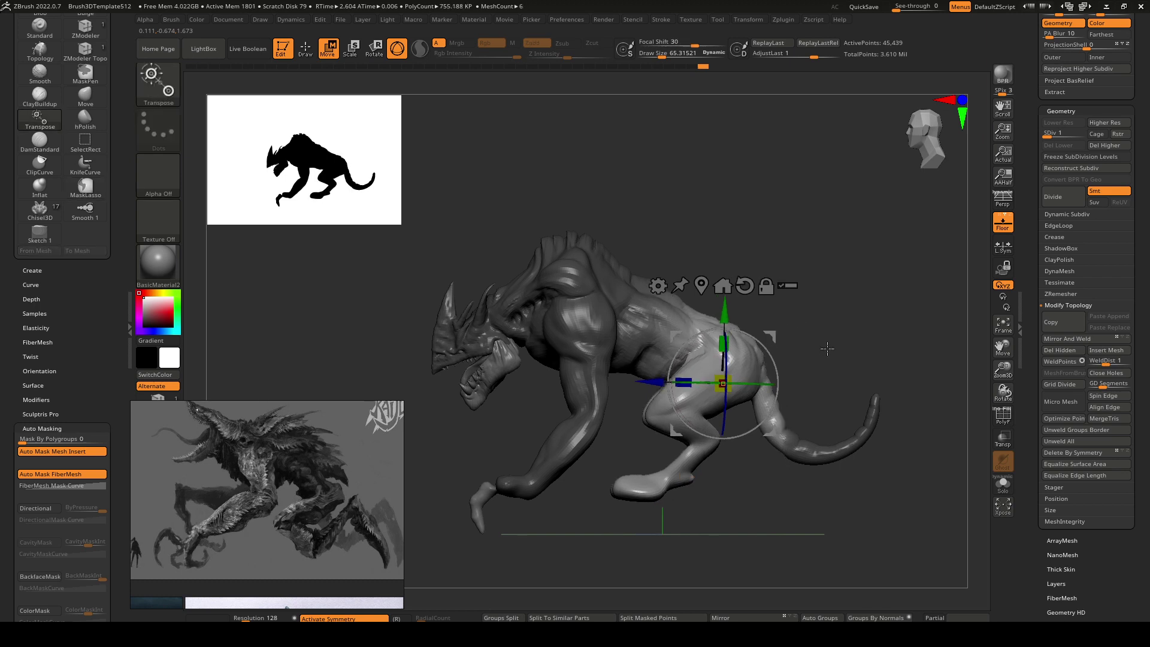
Clear the mask and compare the reshaped body with its original proportions in the undo history.
key("q")
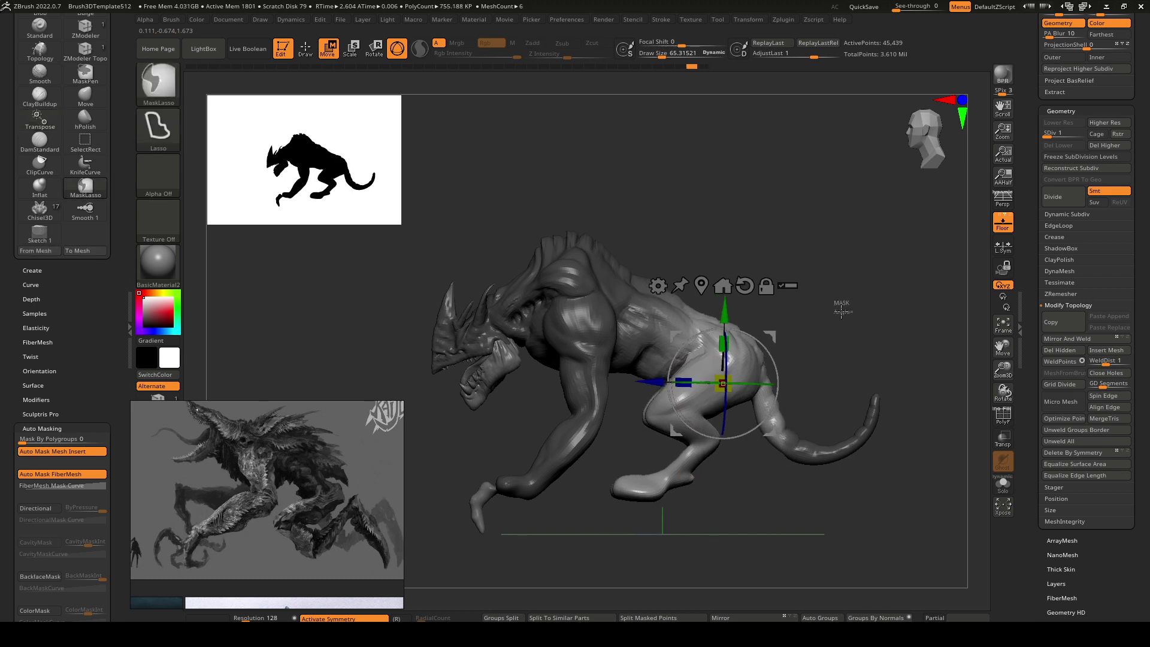
left_click_drag(760, 311, 714, 326)
right_click_drag(714, 327, 741, 338)
right_click_drag(741, 337, 753, 313, "alt")
mouse_move(458, 60)
left_mouse_down()
mouse_move(204, 66)
mouse_move(231, 65)
left_mouse_up()
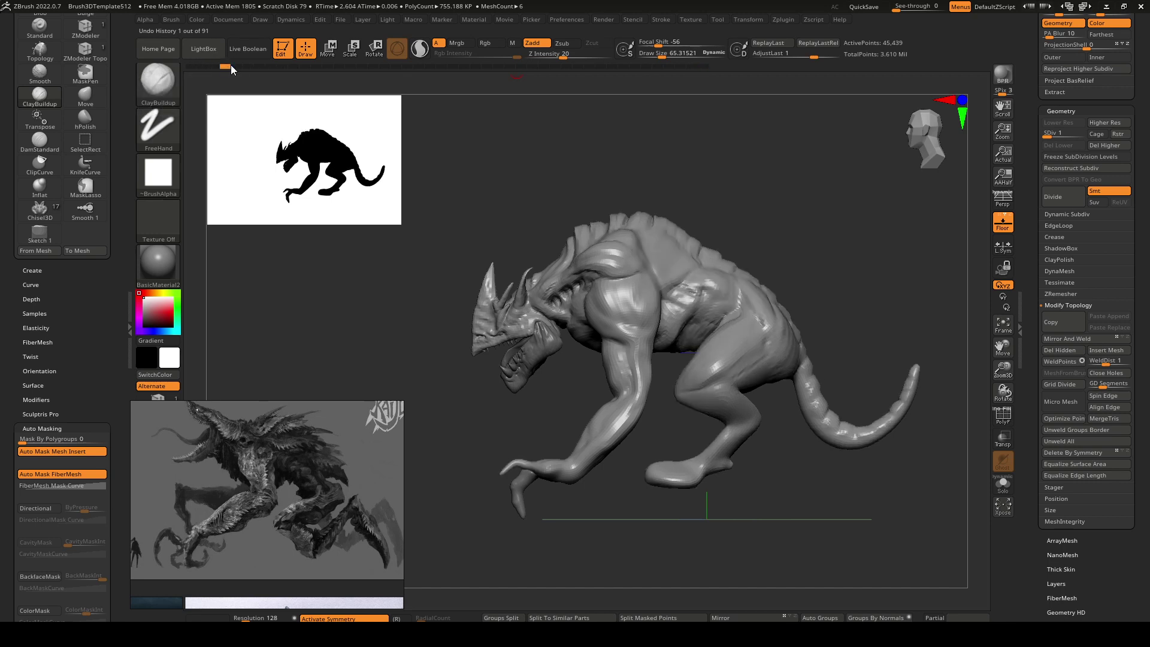
left_click(702, 67)
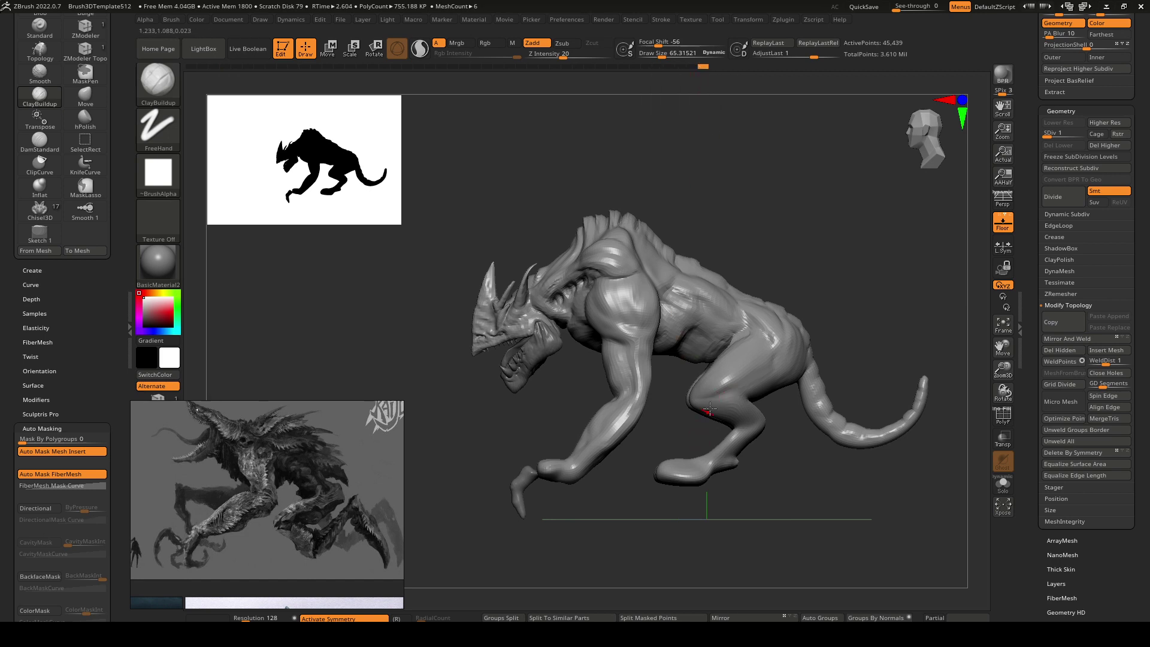
Adjust the hind leg's shape in side view with the Move brush, reducing the Draw Size to about 622.
key("space")
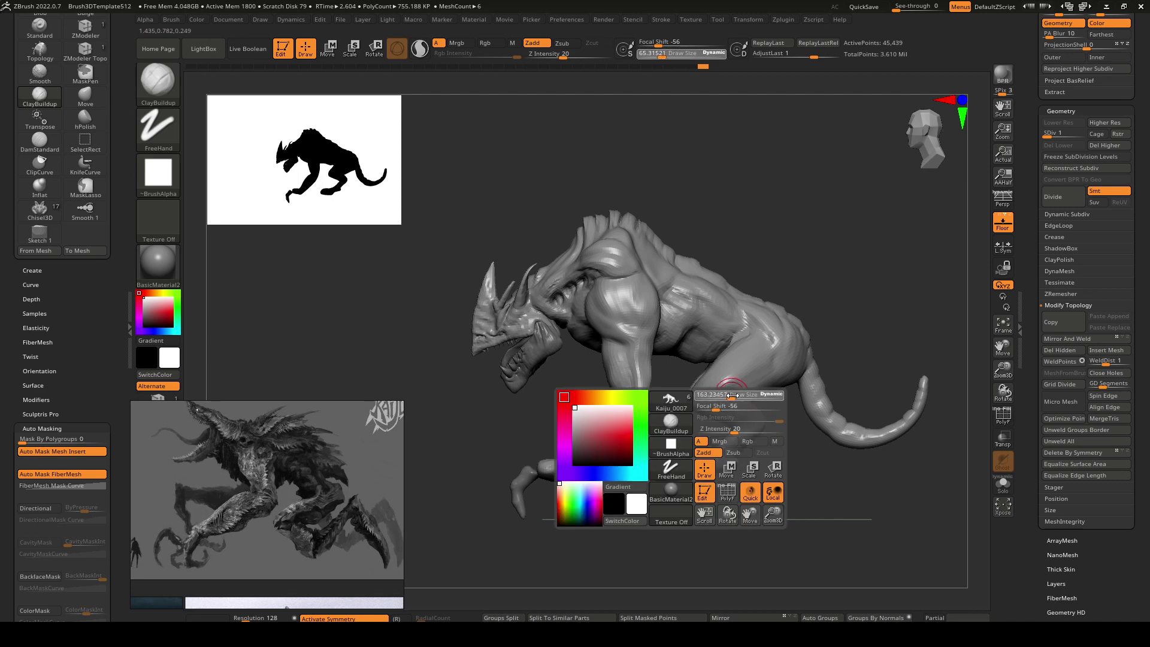
key("b")
key("m")
key("v")
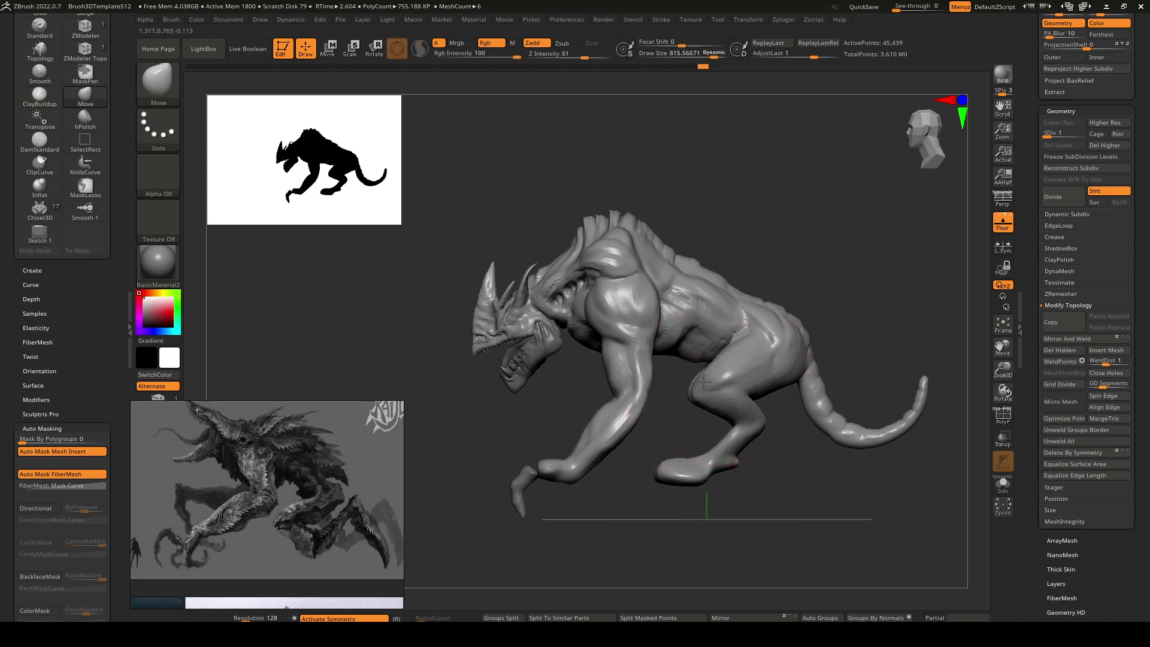
left_click_drag(755, 425, 762, 418)
right_click_drag(763, 418, 641, 422)
key("space")
left_click(763, 426)
left_click_drag(763, 430, 734, 427)
mouse_move(734, 428)
right_mouse_down()
mouse_move(834, 432)
mouse_move(843, 394)
right_mouse_up()
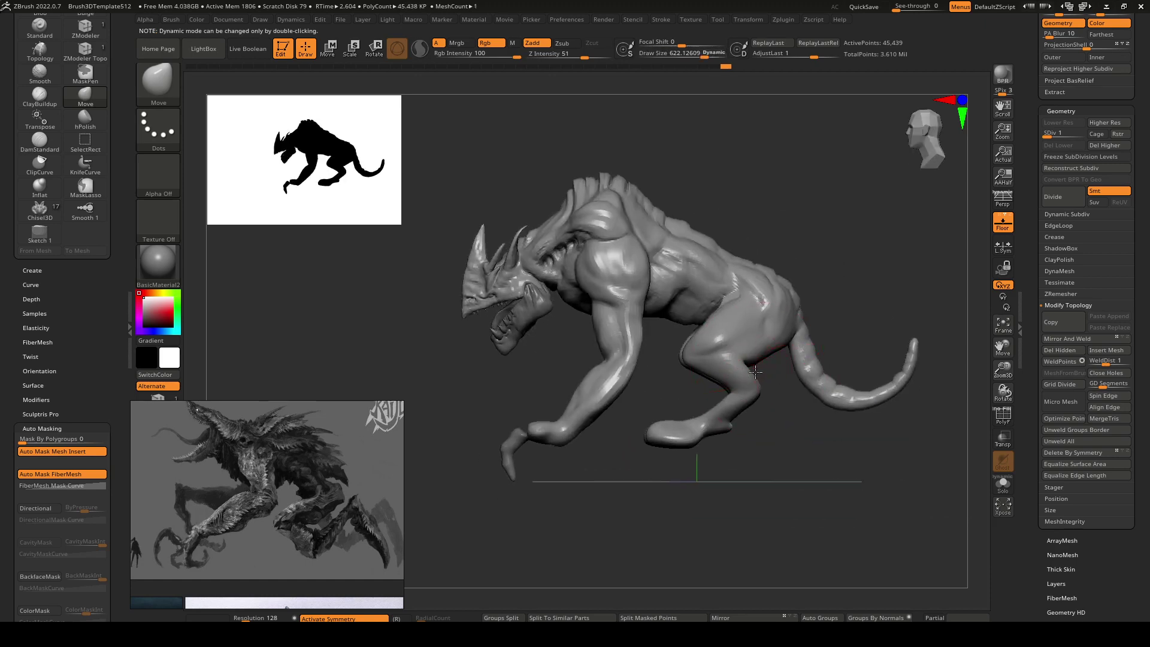
Push the hind feet and lower legs outward from below with the Move brush and reduce the Draw Size to about 348.
mouse_move(728, 380)
right_mouse_down()
mouse_move(814, 378)
mouse_move(749, 297)
mouse_move(691, 390)
right_mouse_up()
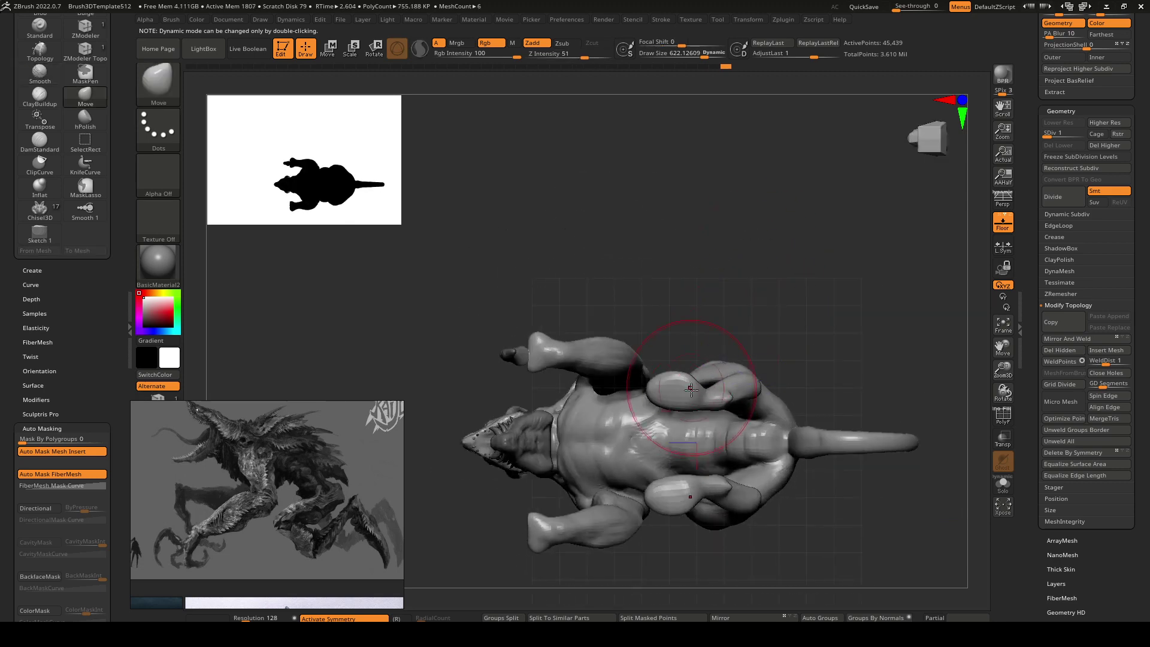
left_click_drag(717, 390, 720, 373)
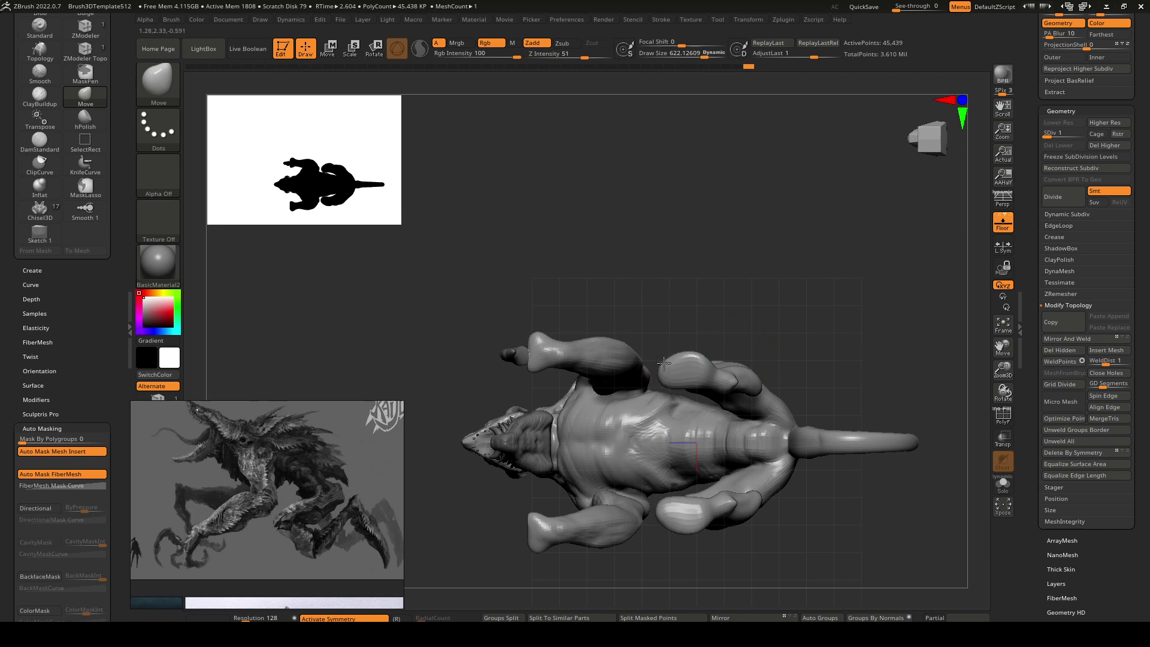
mouse_move(663, 362)
right_mouse_down()
mouse_move(707, 416)
mouse_move(740, 408)
mouse_move(710, 406)
mouse_move(760, 519)
mouse_move(763, 347)
mouse_move(770, 389)
mouse_move(807, 447)
mouse_move(782, 358)
mouse_move(773, 383)
right_mouse_up()
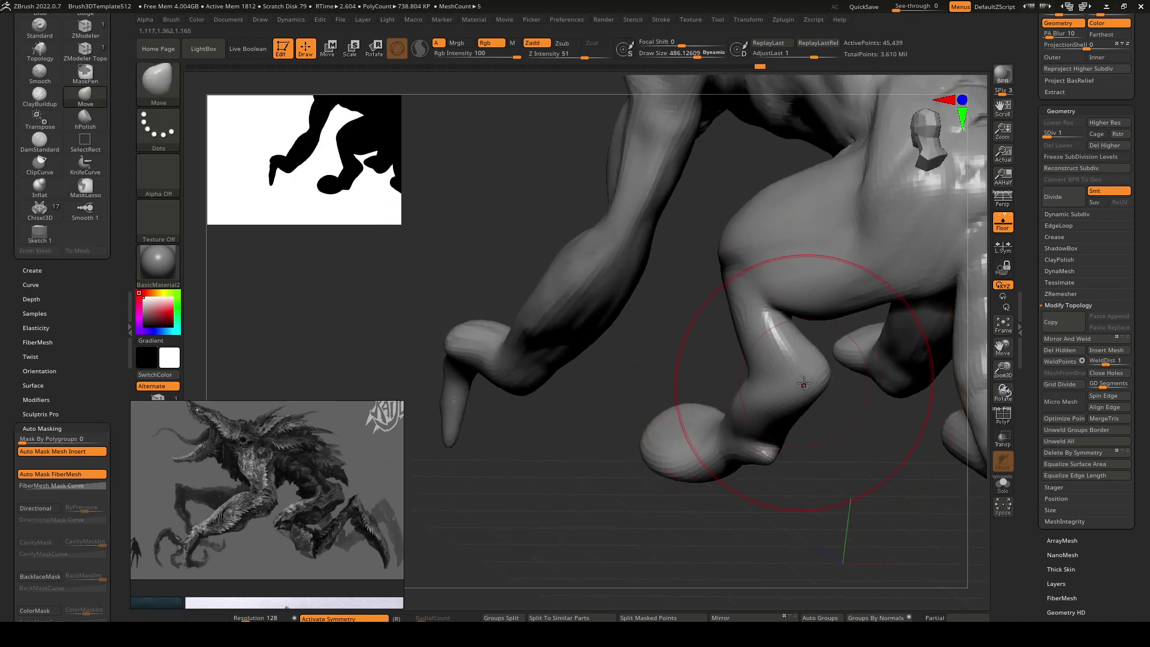
key("space")
left_click_drag(803, 383, 786, 382)
mouse_move(786, 382)
right_mouse_down()
mouse_move(766, 333)
mouse_move(816, 405)
mouse_move(707, 287)
mouse_move(748, 367)
mouse_move(778, 336)
mouse_move(743, 359)
mouse_move(760, 347)
right_mouse_up()
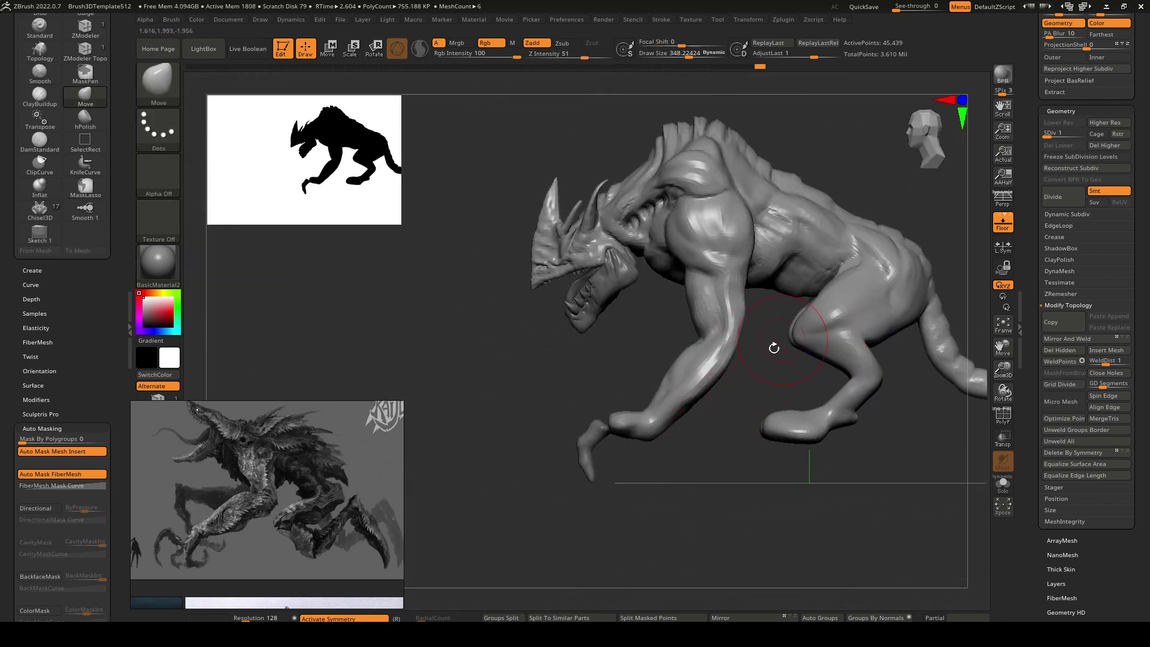
Select the front finger mesh and place the transform gizmo on its middle knuckle.
right_click_drag(612, 412, 627, 379)
left_click(640, 376, "alt")
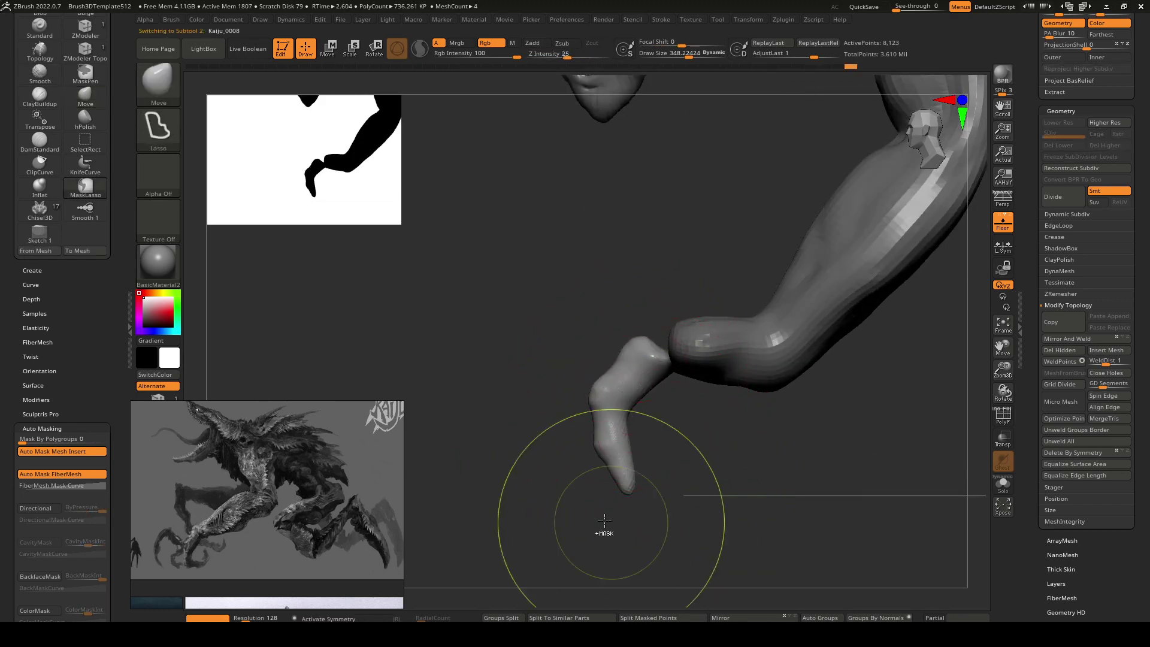
mouse_move(626, 385)
left_mouse_down()
mouse_move(615, 396)
mouse_move(623, 390)
left_mouse_up()
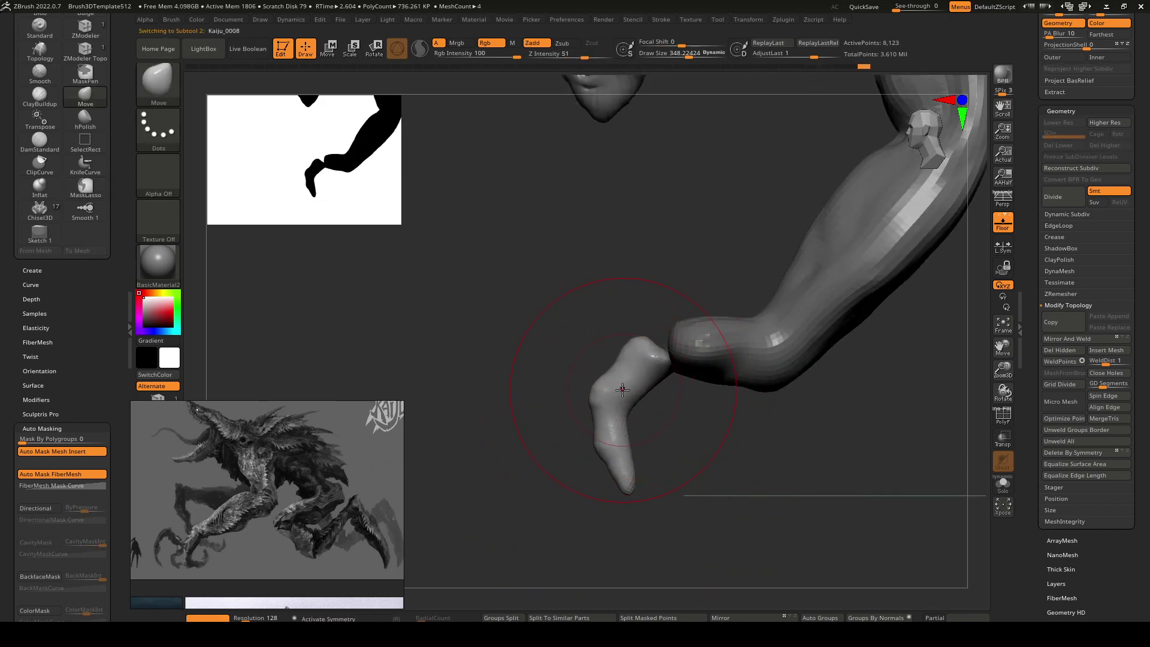
key("w")
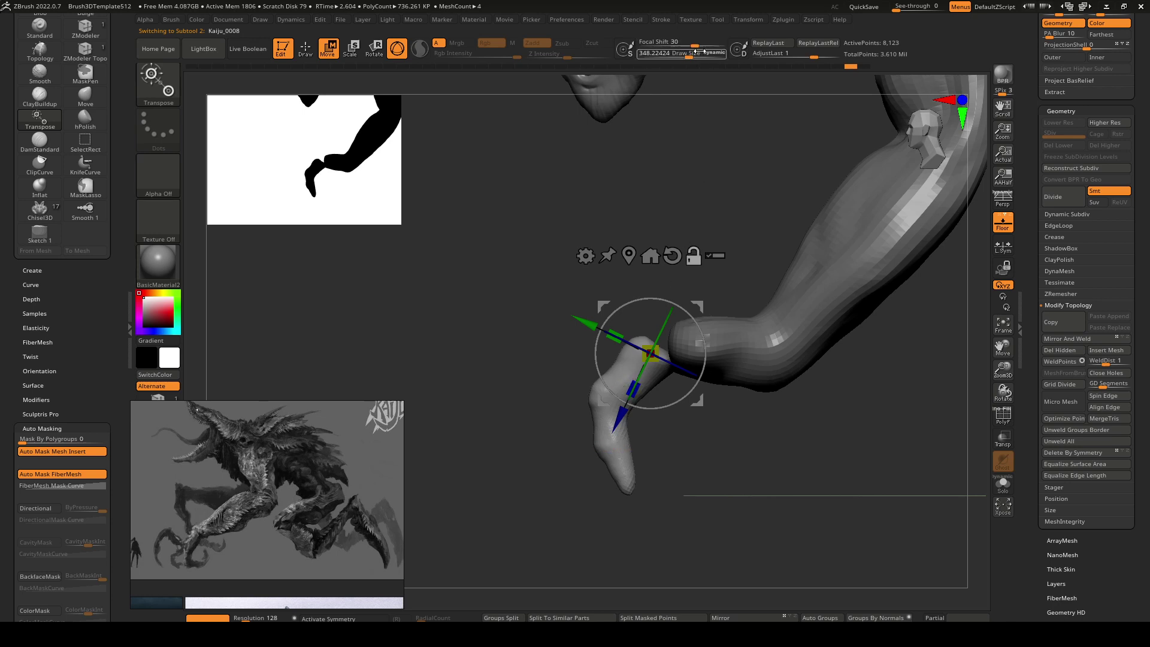
left_click(620, 378)
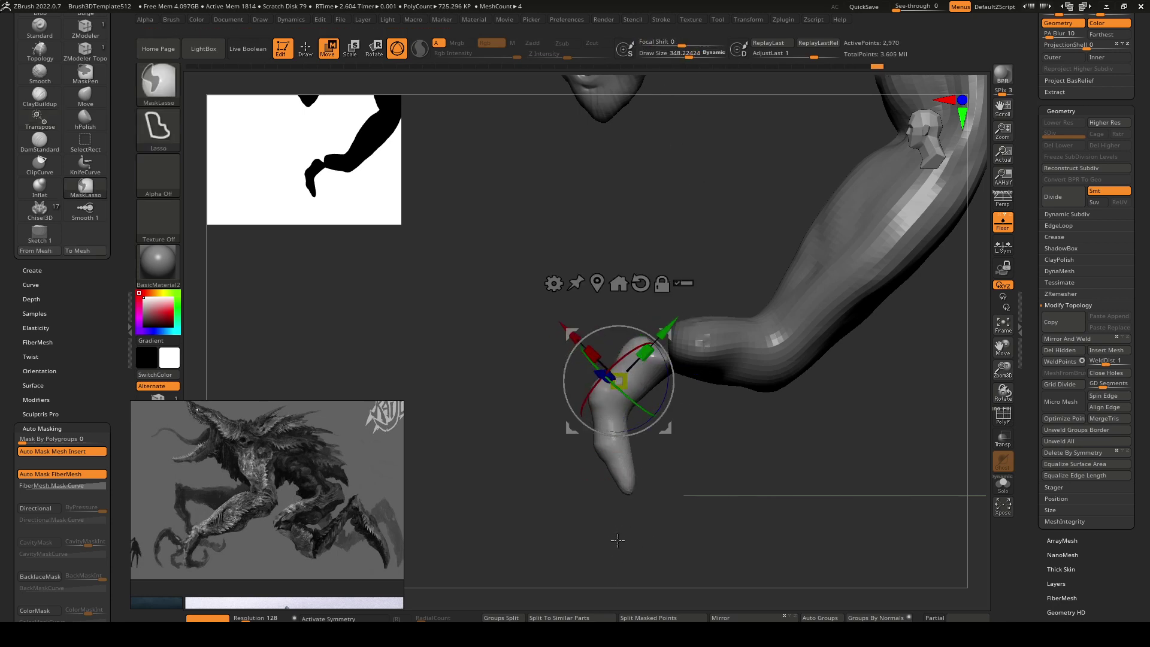
Mask all but the finger's lower segment, then rotate that segment forward at the middle knuckle and shift it slightly up.
mouse_move(622, 553)
left_mouse_down("ctrl")
mouse_move(683, 431)
mouse_move(527, 401)
mouse_move(536, 407)
left_mouse_up("ctrl")
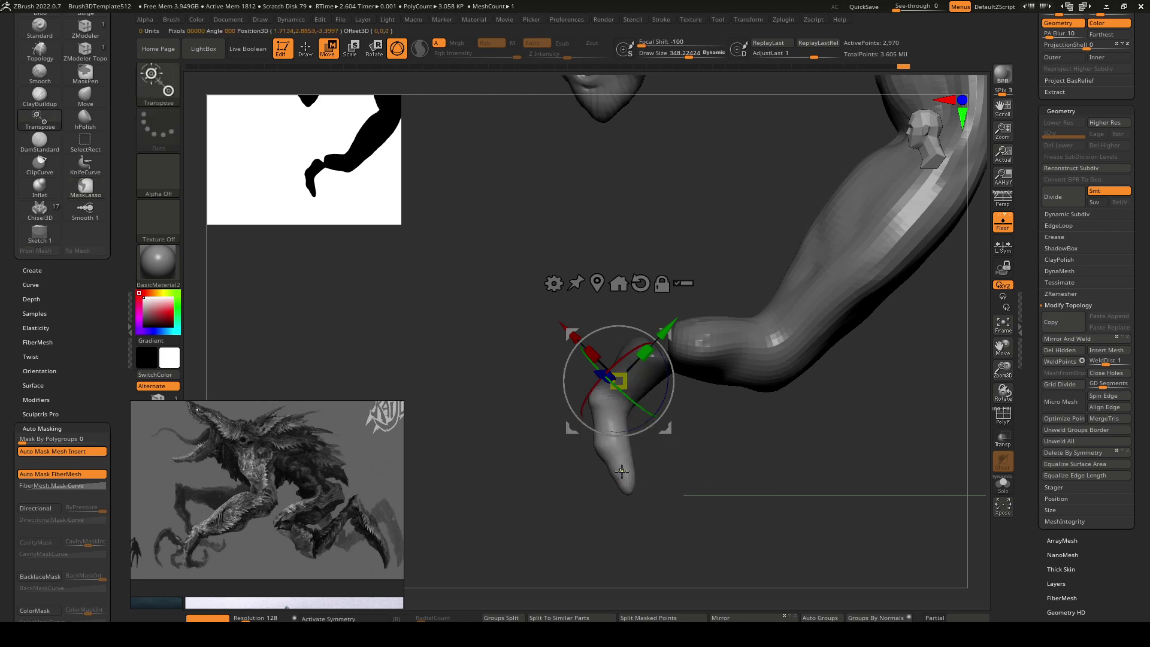
left_click(640, 283)
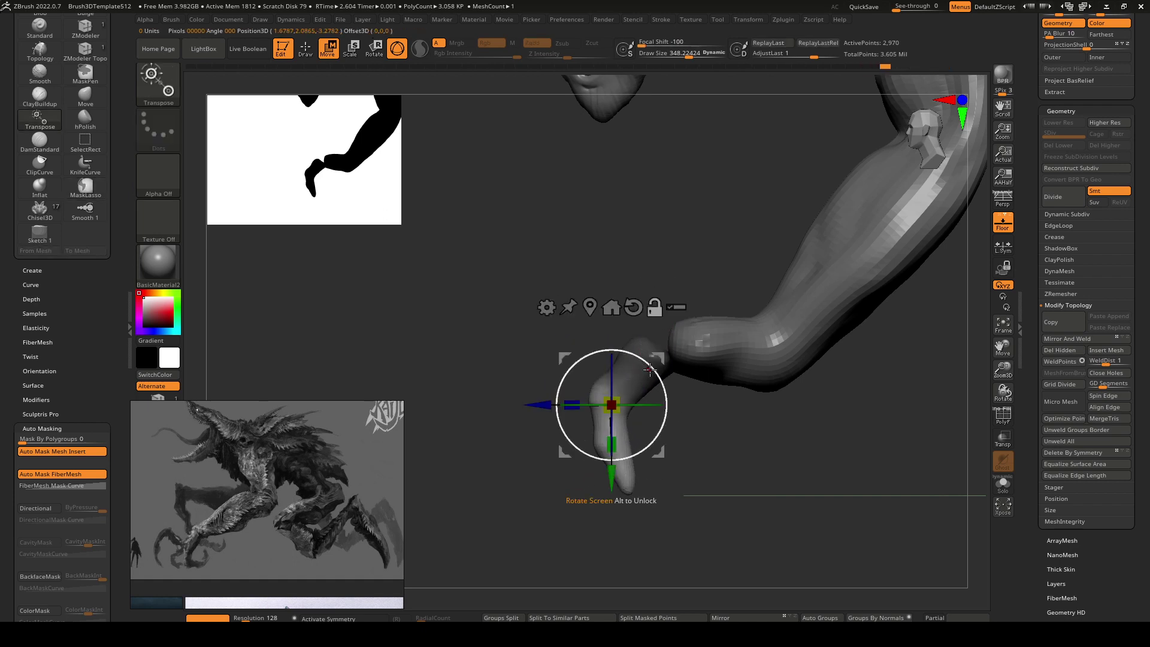
left_click_drag(650, 370, 666, 400)
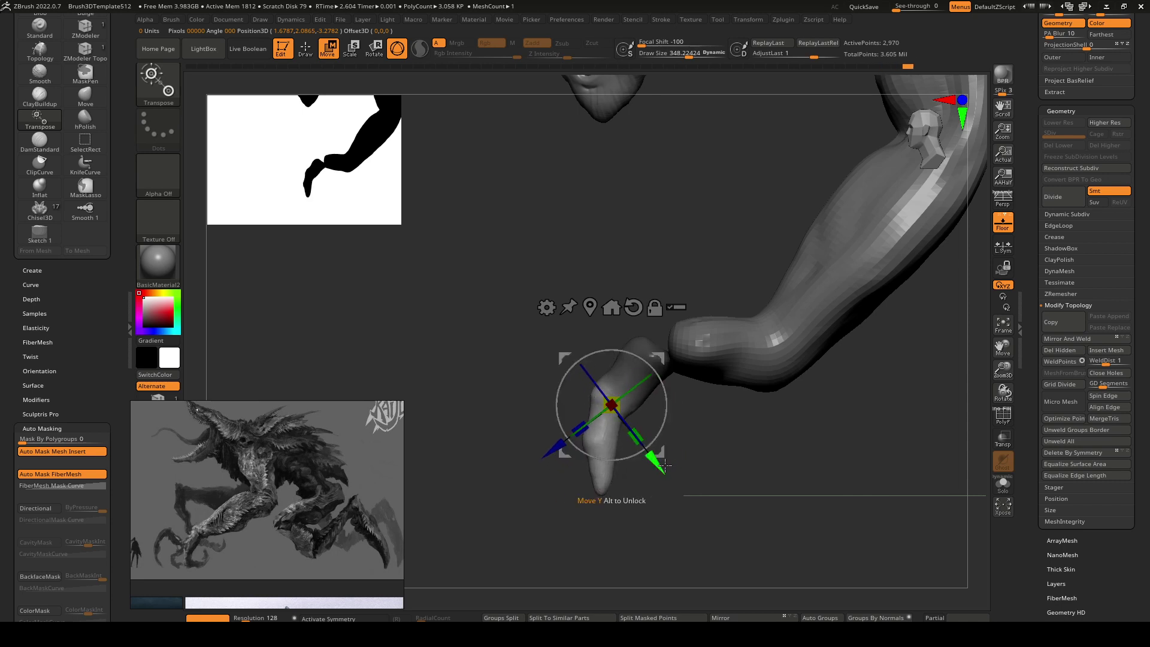
left_click_drag(664, 466, 661, 461)
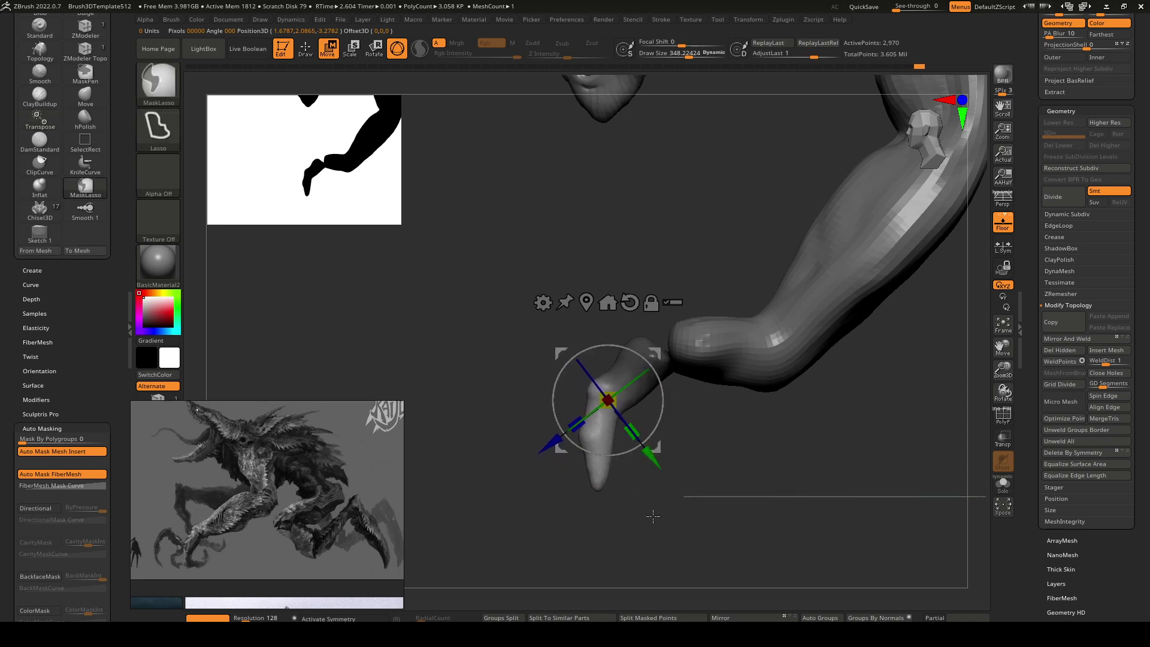
Clear the mask, mask all but the front finger's tip segment and reposition the transform gizmo along the finger.
left_click_drag(653, 516, 632, 538, "ctrl")
mouse_move(645, 490)
left_mouse_down("ctrl")
mouse_move(554, 419)
mouse_move(658, 444)
left_mouse_up("ctrl")
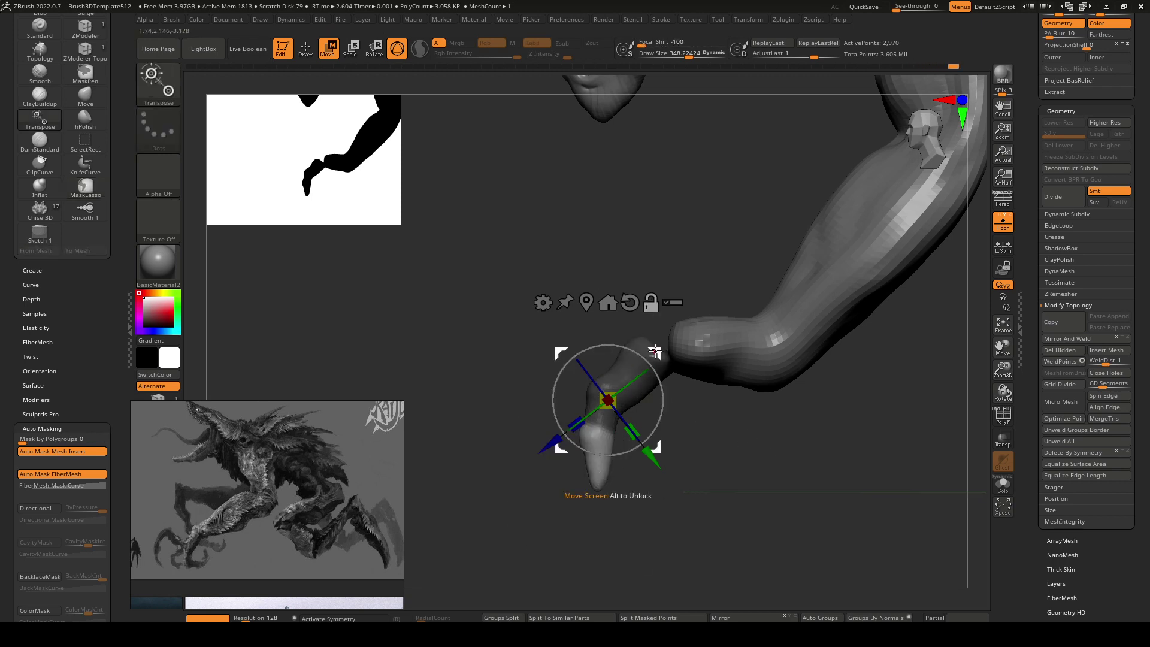
left_click_drag(658, 353, 646, 380, "alt")
left_click(638, 354)
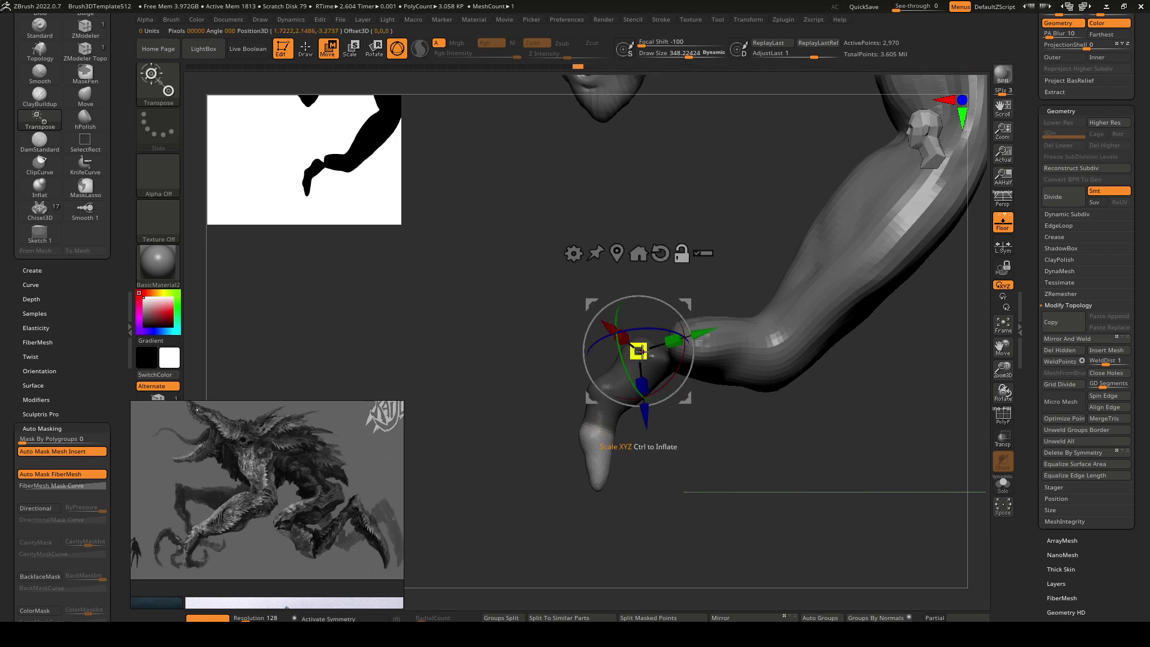
left_click(596, 457)
left_click(648, 344)
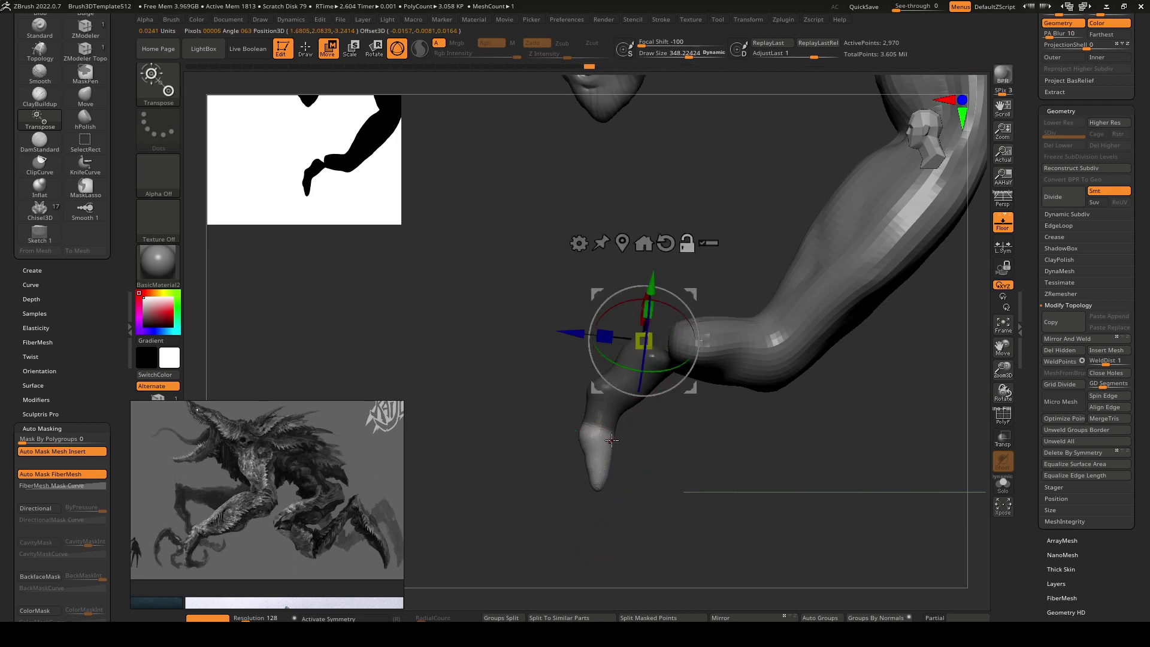
left_click(601, 469)
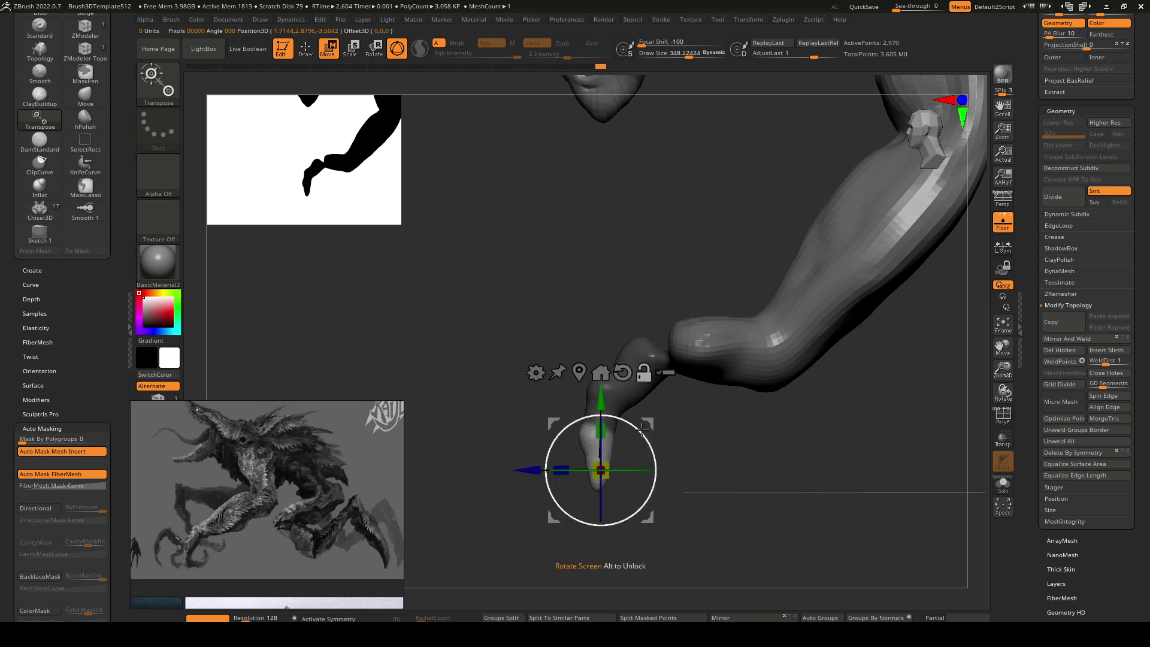
mouse_move(647, 423)
left_mouse_down("alt")
mouse_move(644, 384)
mouse_move(652, 400)
mouse_move(639, 388)
left_mouse_up("alt")
Rotate the unmasked fingertip slightly in front view so it lines up with the rest of the finger.
key("q")
mouse_move(638, 389)
right_mouse_down()
mouse_move(677, 365)
mouse_move(713, 370)
mouse_move(729, 388)
right_mouse_up()
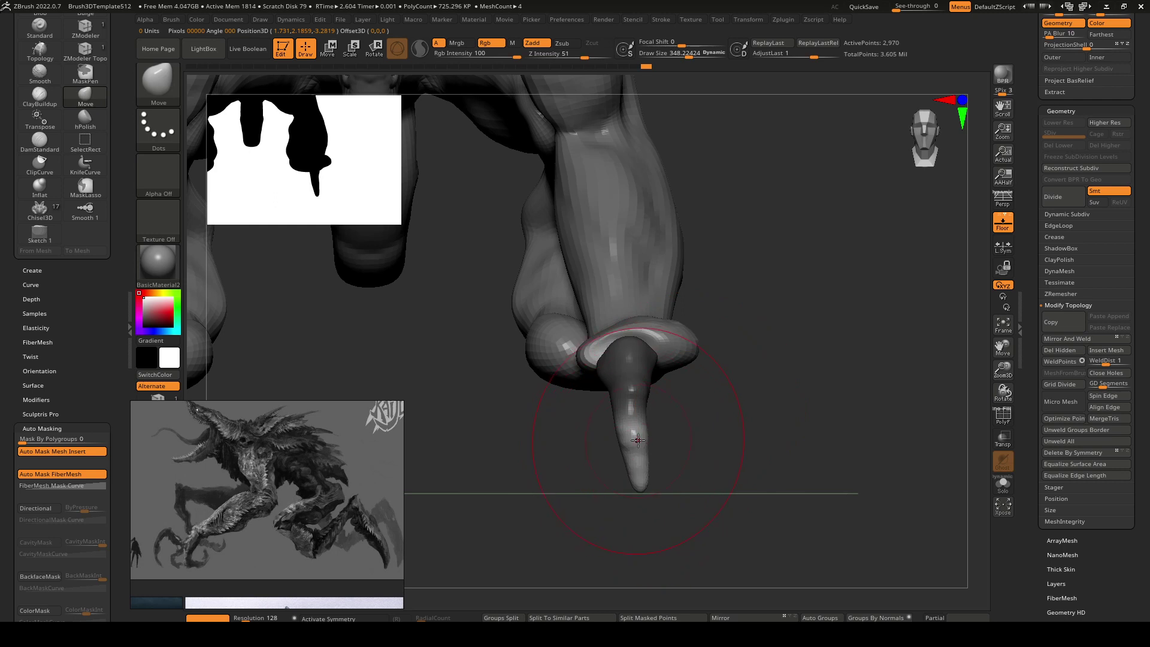
key("w")
left_click_drag(722, 437, 718, 437)
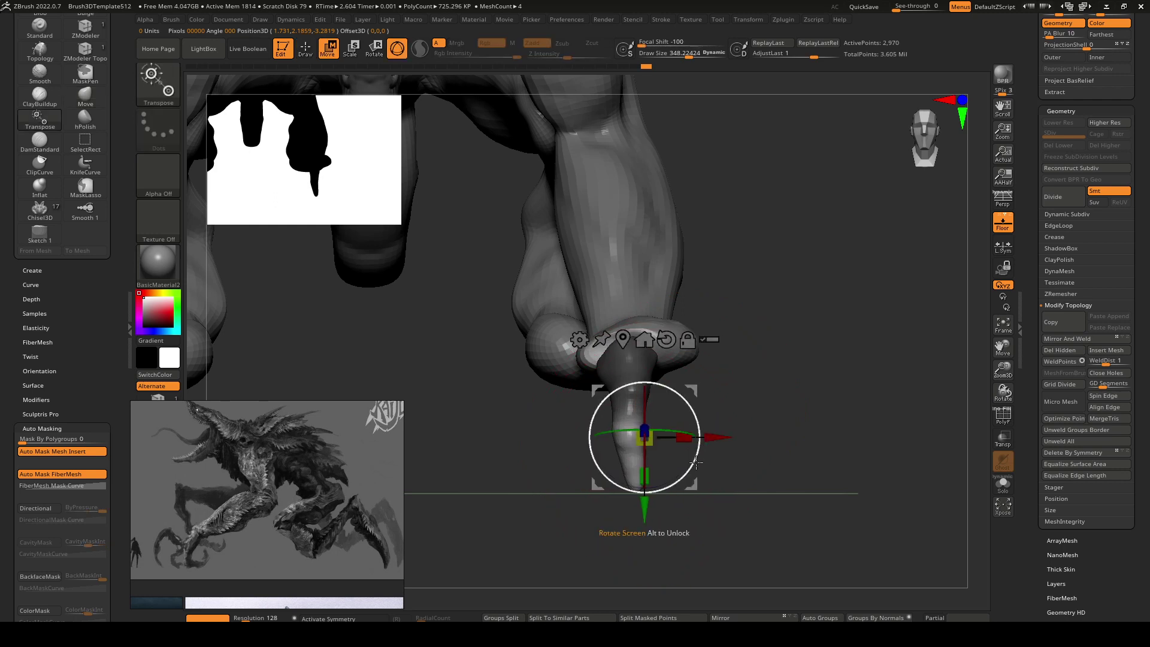
key("q")
left_click_drag(716, 372, 739, 361)
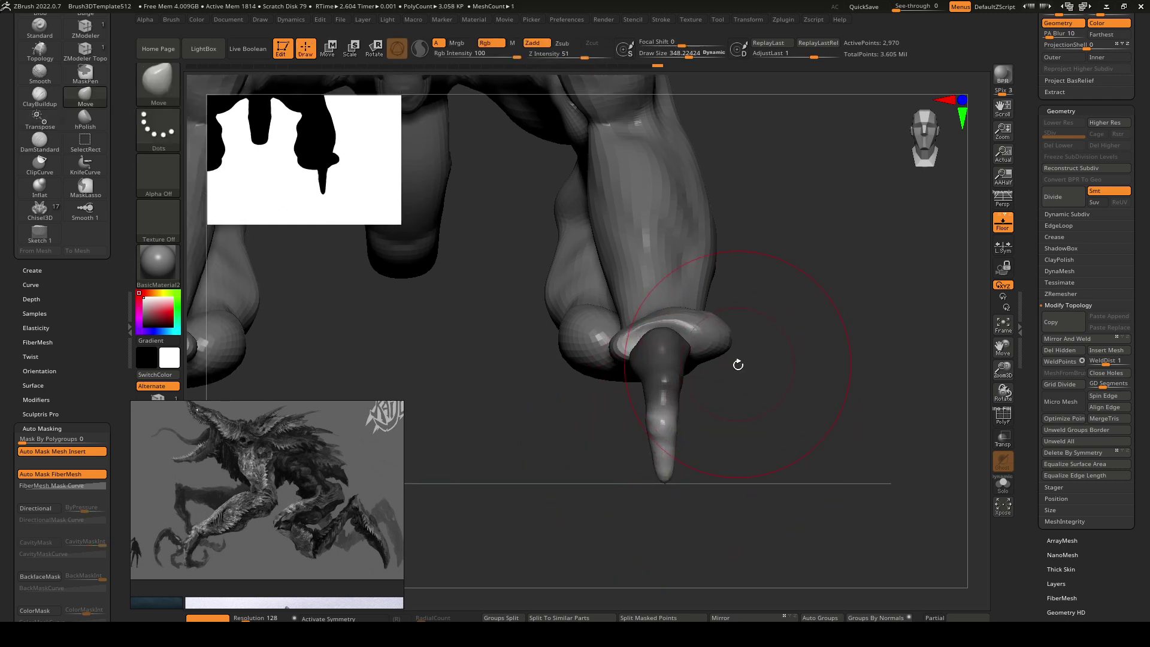
Build up clay on the finger's upper and middle segments with the ClayBuildup brush at a Draw Size of about 55.
mouse_move(760, 442)
left_mouse_down()
mouse_move(745, 390)
mouse_move(668, 364)
left_mouse_up()
key("space")
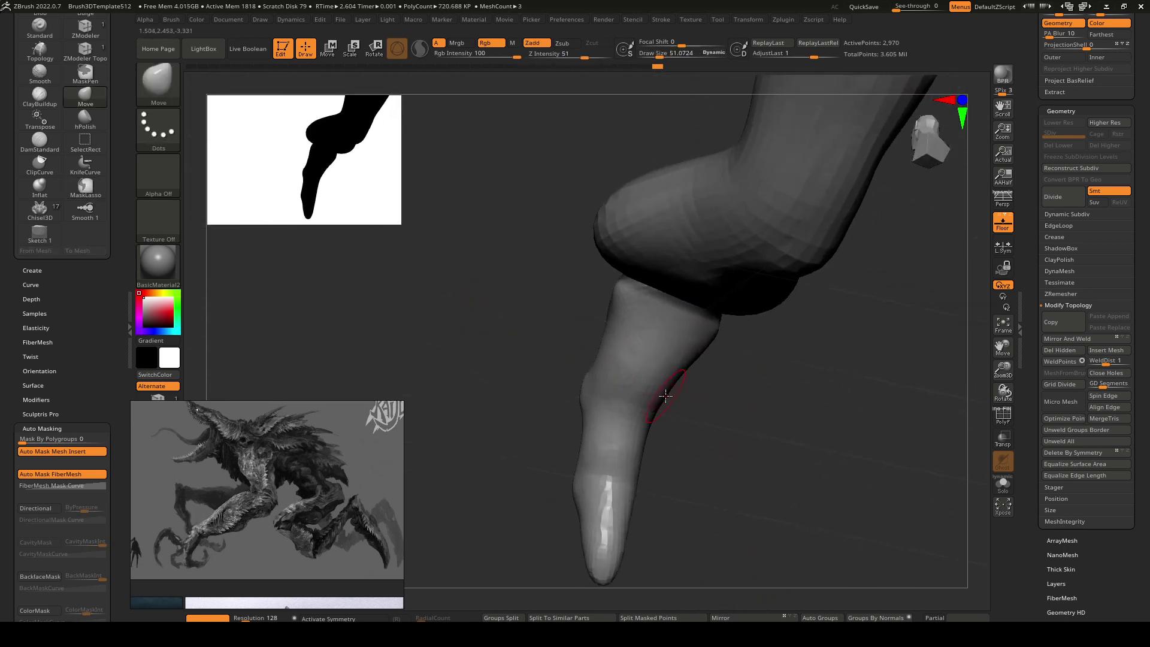
key("b")
key("c")
key("b")
right_click_drag(646, 396, 639, 385)
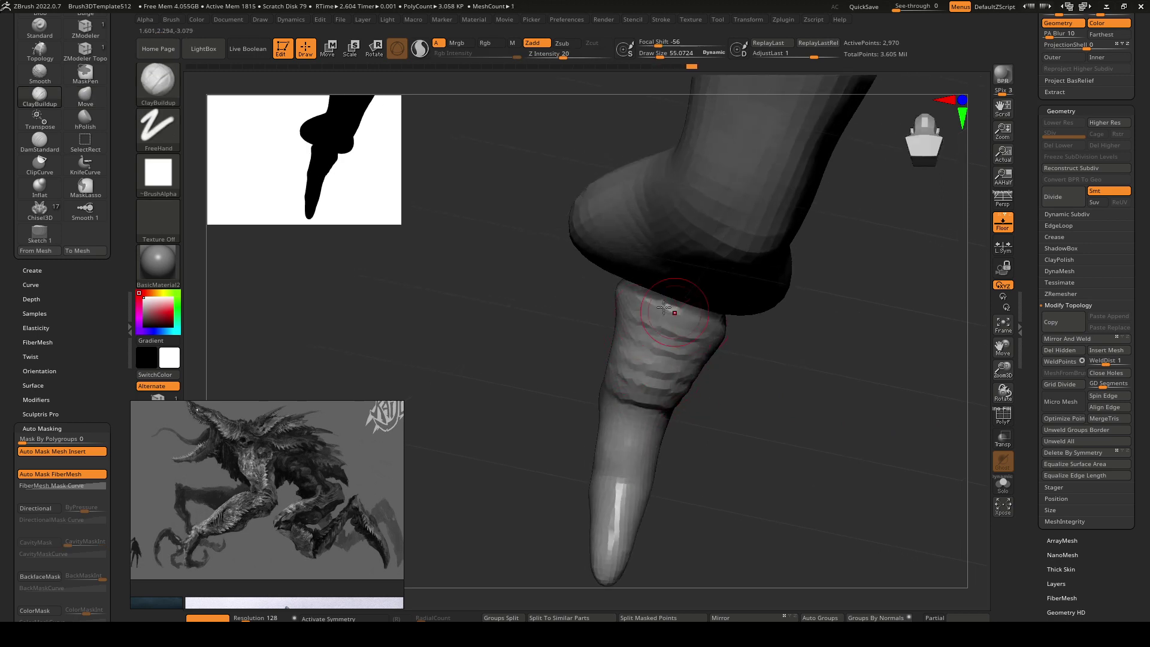
left_click_drag(650, 327, 695, 336)
right_click_drag(683, 338, 659, 359)
right_click_drag(647, 425, 649, 380, "alt")
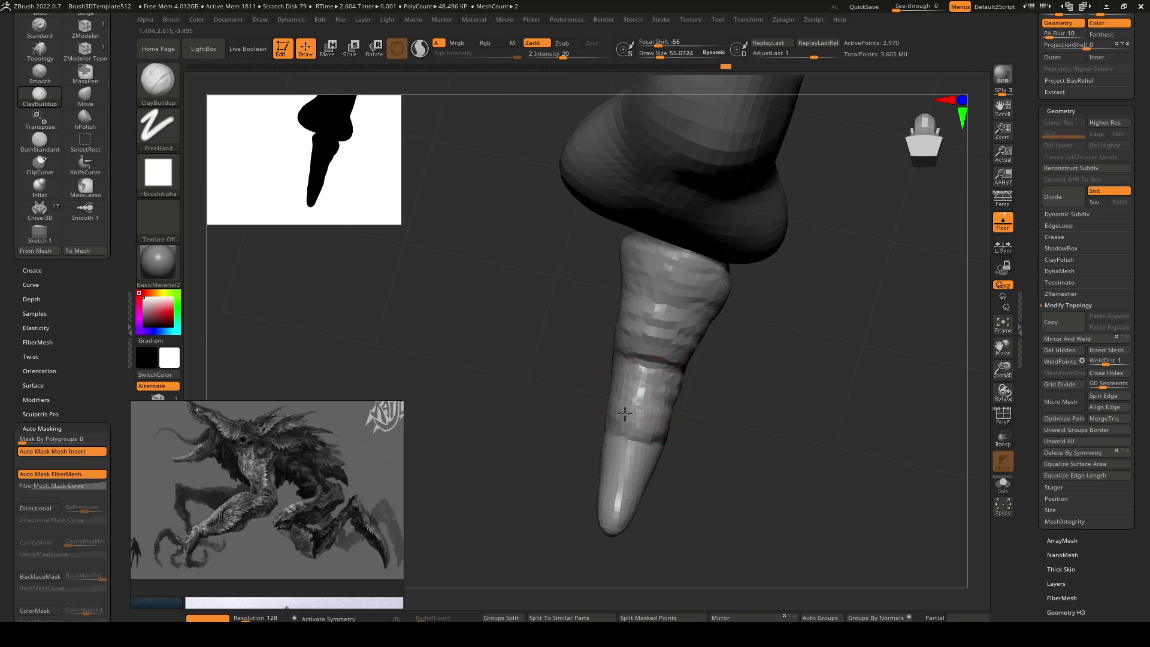
Add ClayBuildup strokes to the fingertip segment and smooth the built-up surface along the finger.
left_click_drag(613, 460, 628, 494)
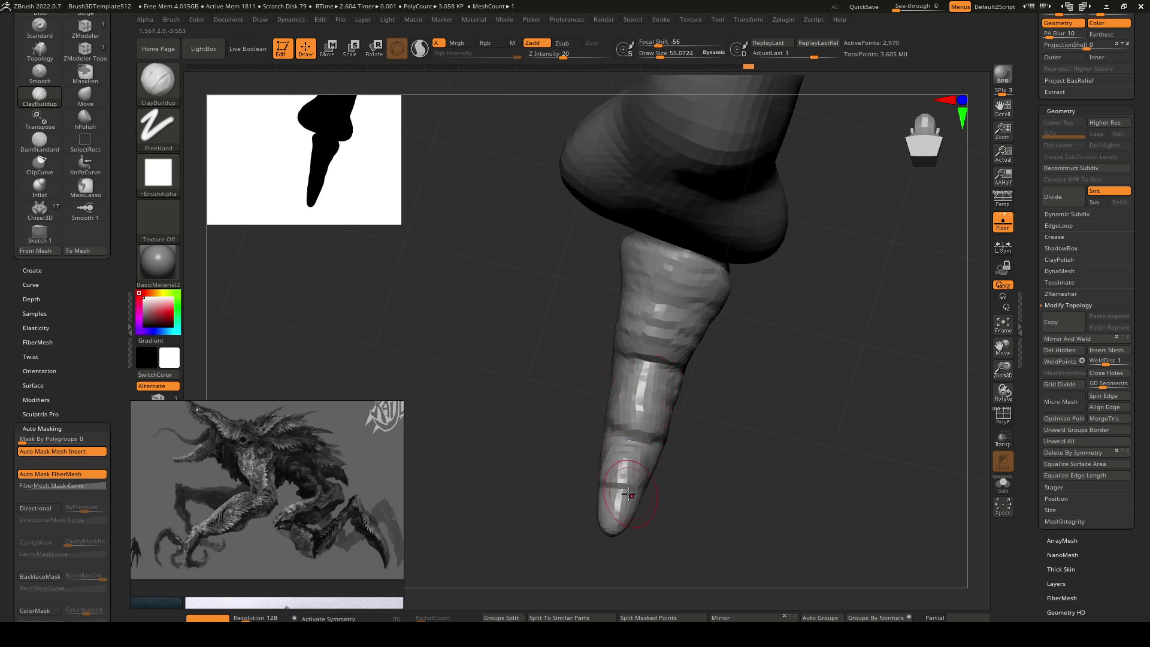
right_click_drag(636, 467, 649, 472)
left_click_drag(653, 473, 619, 479)
right_click_drag(617, 477, 622, 488)
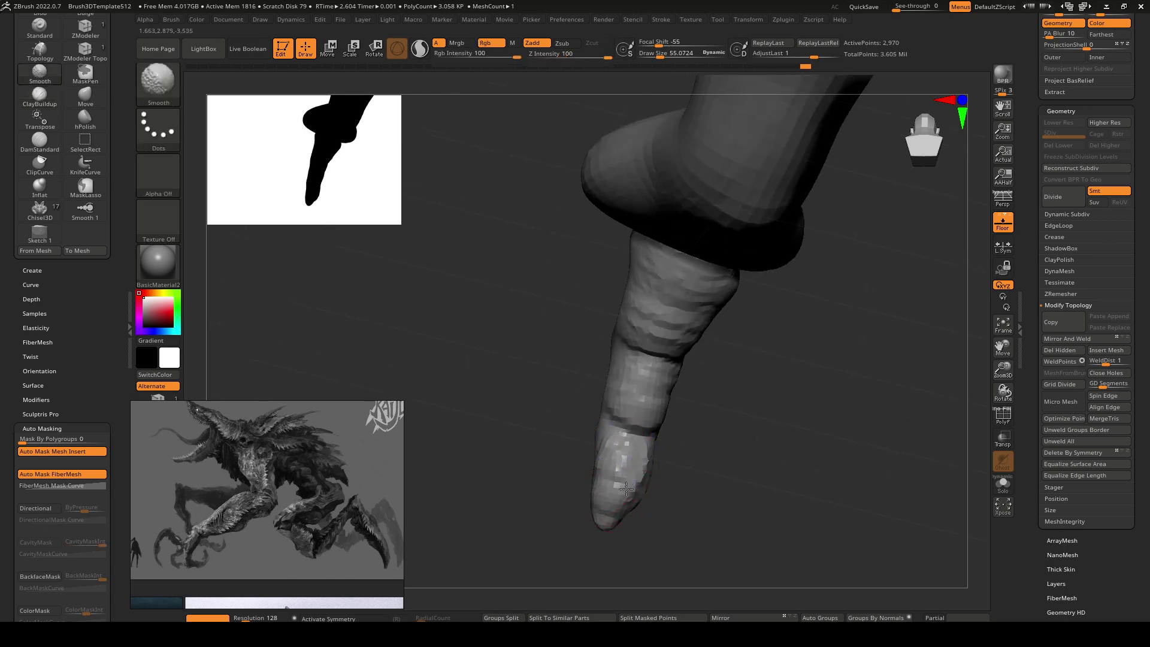
left_click_drag(623, 473, 658, 340, "shift")
mouse_move(643, 357)
right_mouse_down()
mouse_move(662, 417)
mouse_move(693, 411)
mouse_move(653, 388)
right_mouse_up()
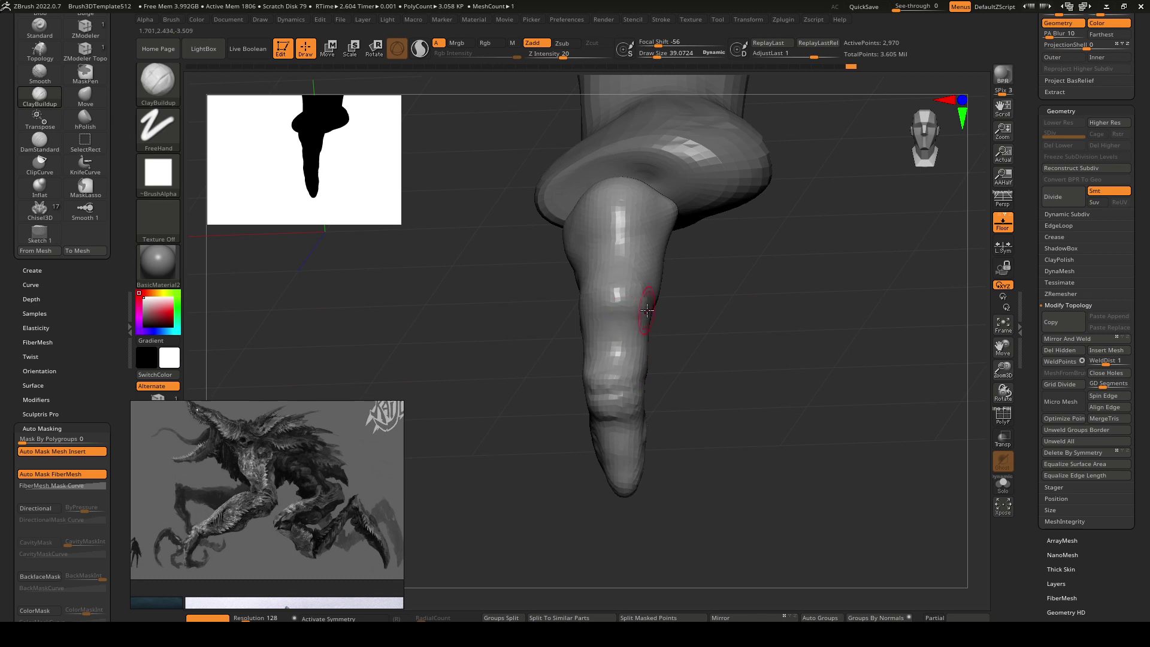
Bulk up the finger's front knuckles and base with ClayBuildup at Draw Sizes of about 39 and 55, then smooth the base.
left_click_drag(647, 309, 638, 294)
right_click_drag(583, 282, 661, 329)
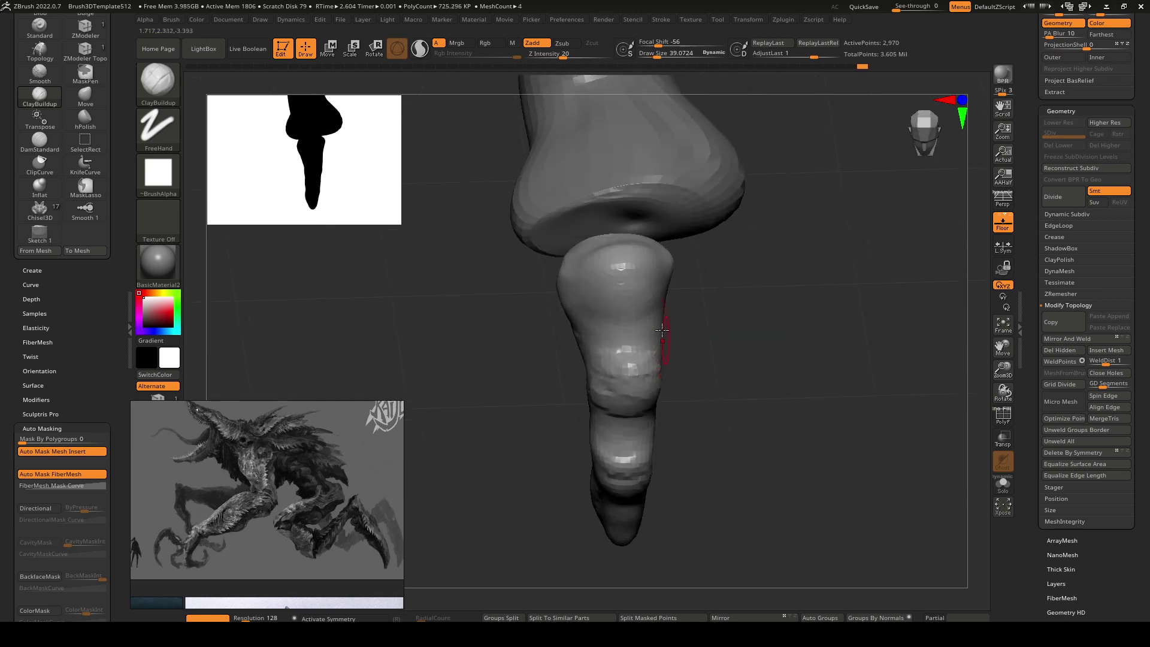
right_click_drag(653, 261, 638, 239)
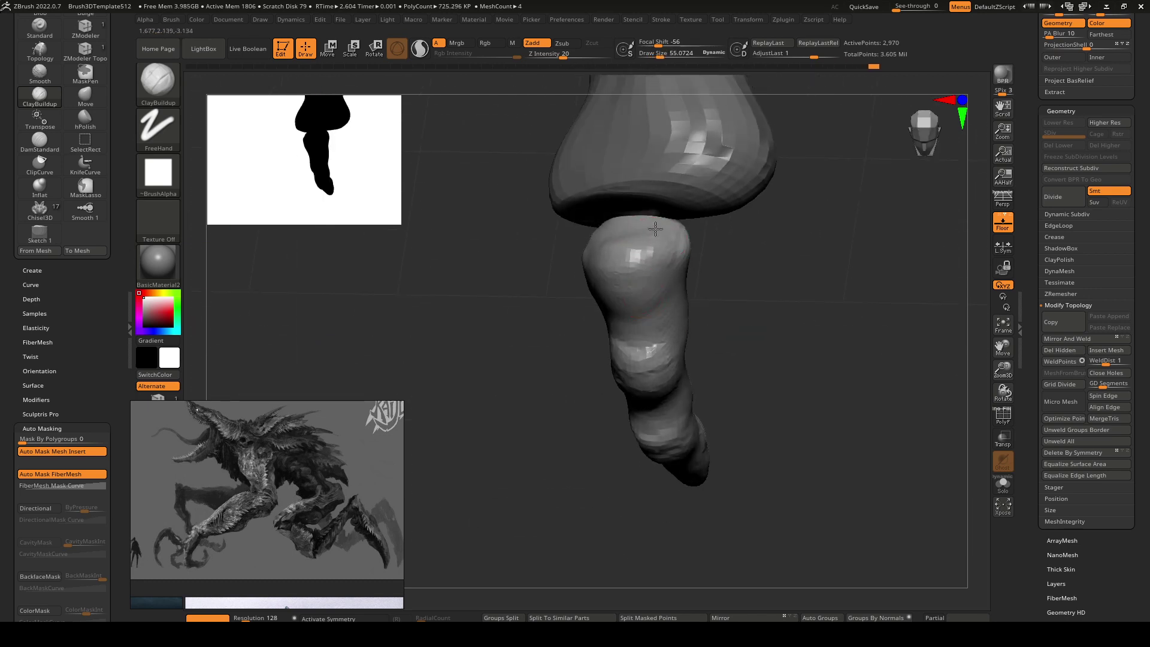
mouse_move(655, 229)
left_mouse_down()
mouse_move(617, 254)
mouse_move(658, 254)
left_mouse_up()
left_click_drag(615, 304, 666, 287)
mouse_move(606, 287)
right_mouse_down()
mouse_move(598, 265)
mouse_move(613, 291)
right_mouse_up()
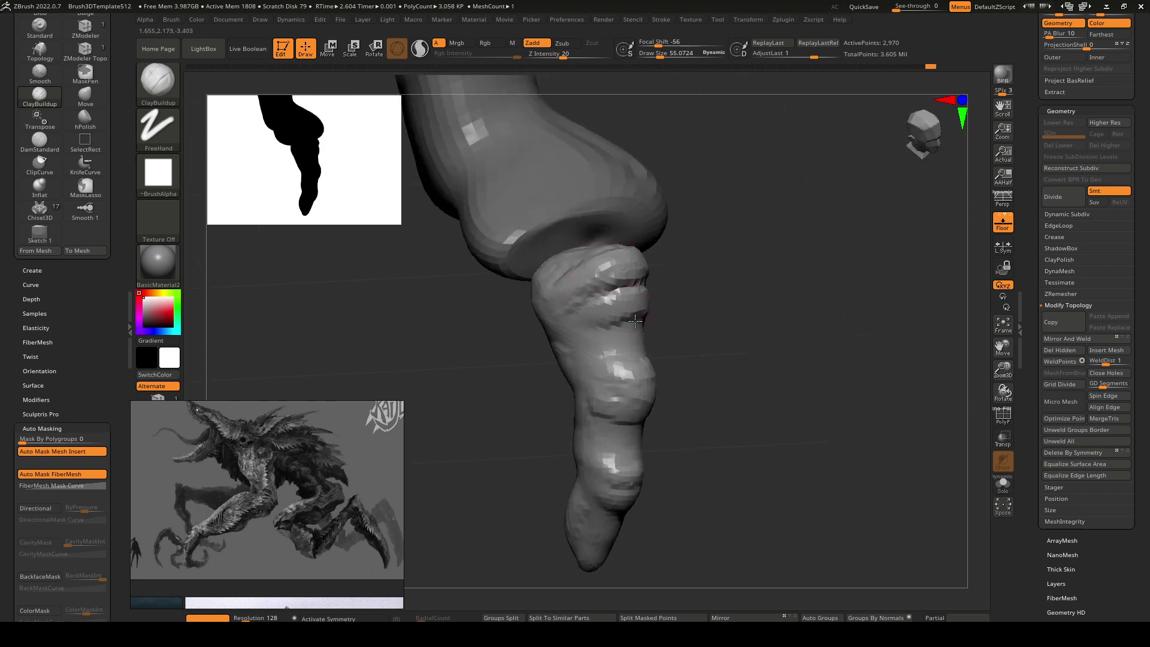
left_click_drag(635, 321, 588, 308)
left_click_drag(639, 275, 620, 267, "shift")
right_click_drag(620, 267, 604, 390)
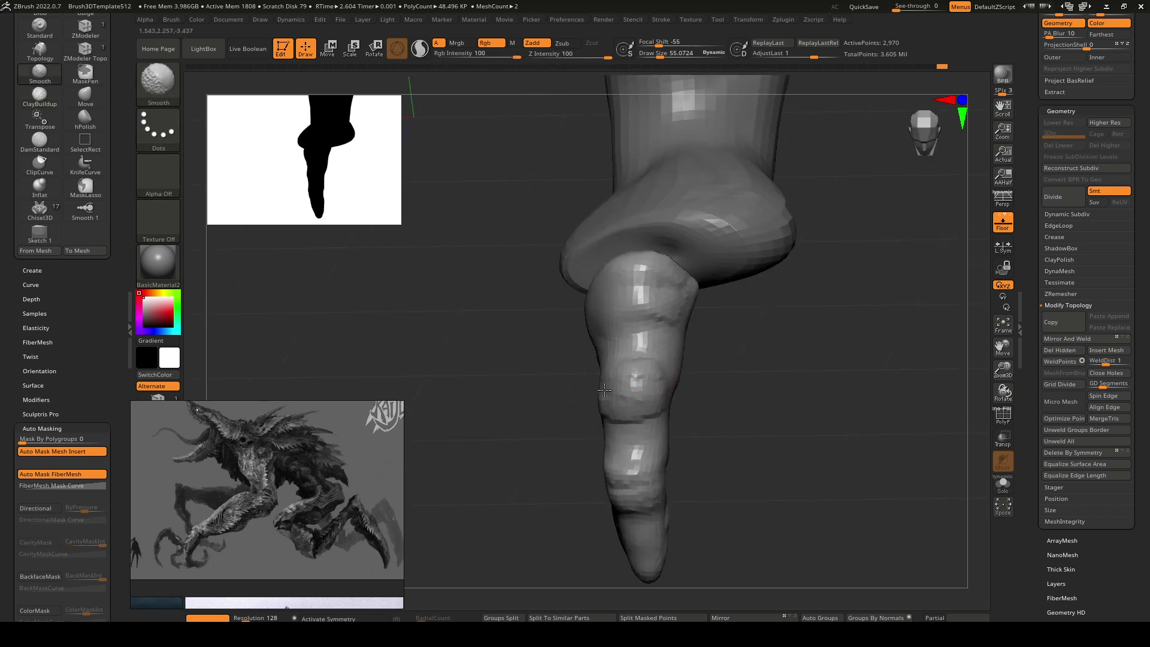
Remesh the finger once with ZRemesher at Half density and display its polyframe.
mouse_move(775, 405)
right_mouse_down()
mouse_move(775, 379)
mouse_move(869, 398)
right_mouse_up()
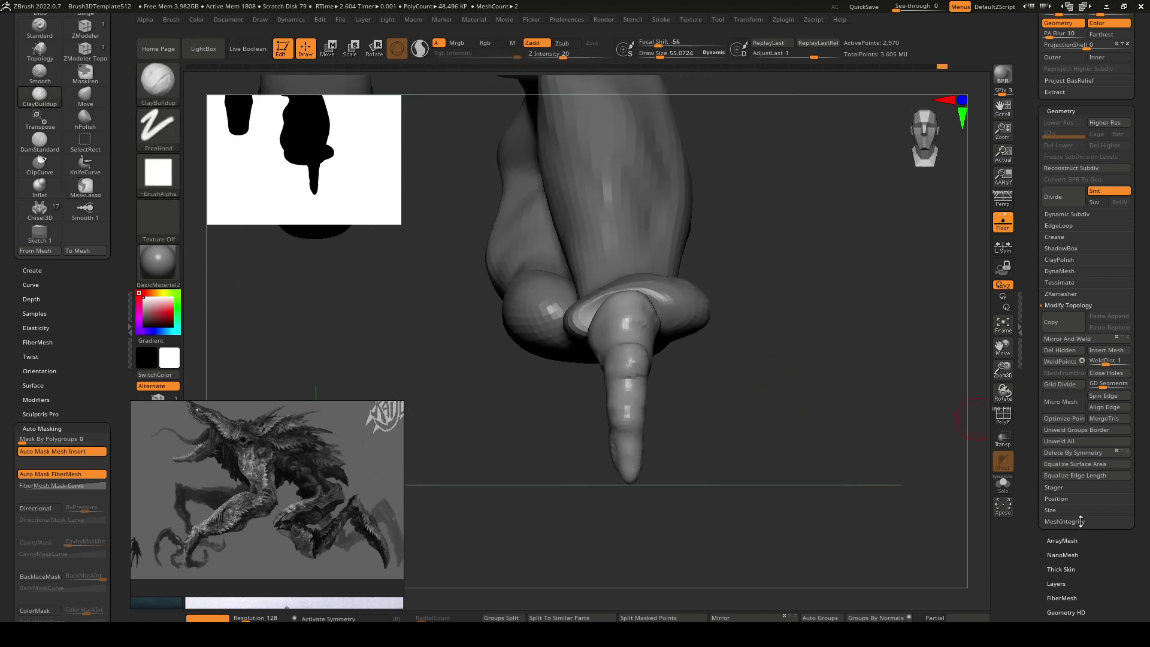
left_click(1071, 294)
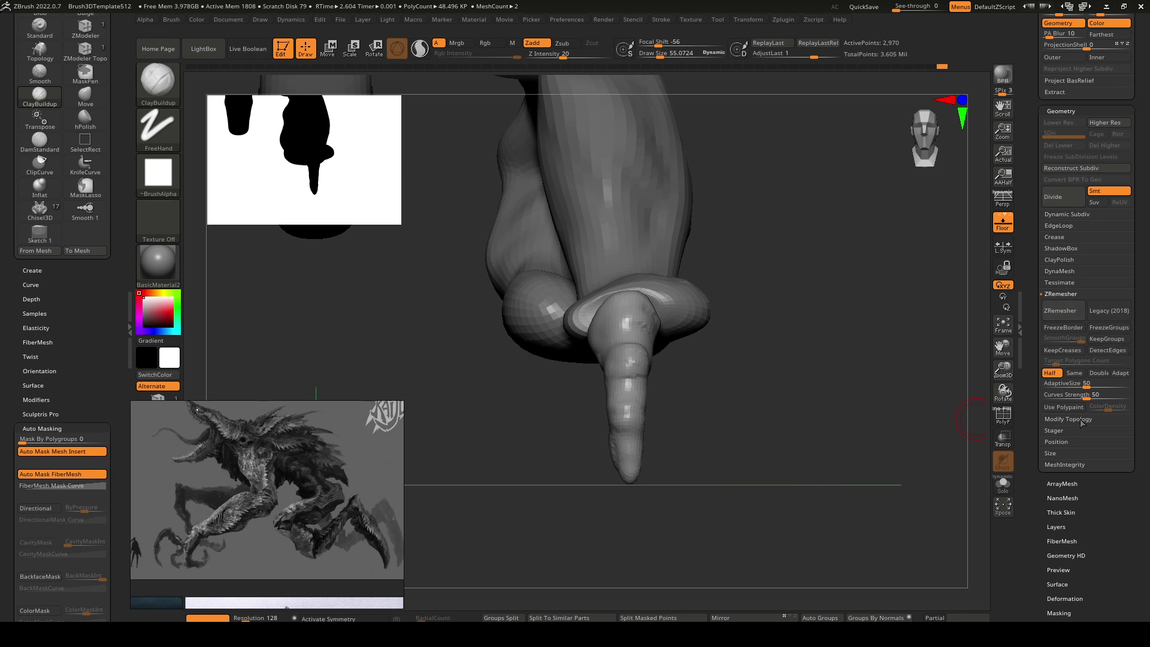
left_click(1071, 318)
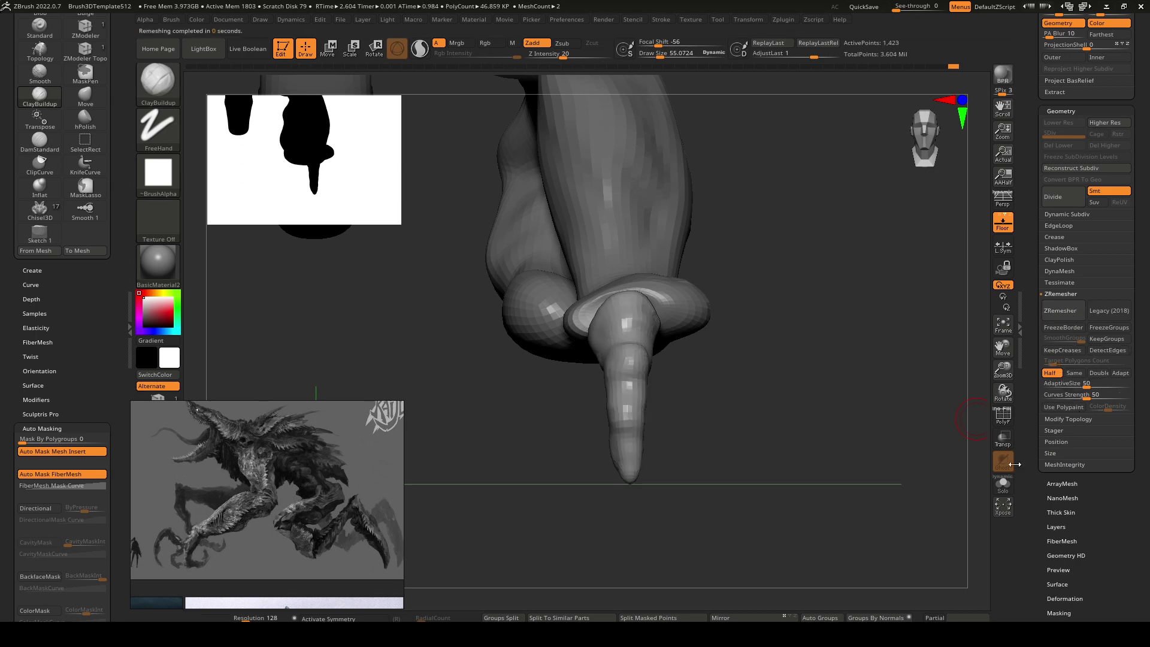
left_click(1003, 420)
right_click_drag(898, 419, 737, 413)
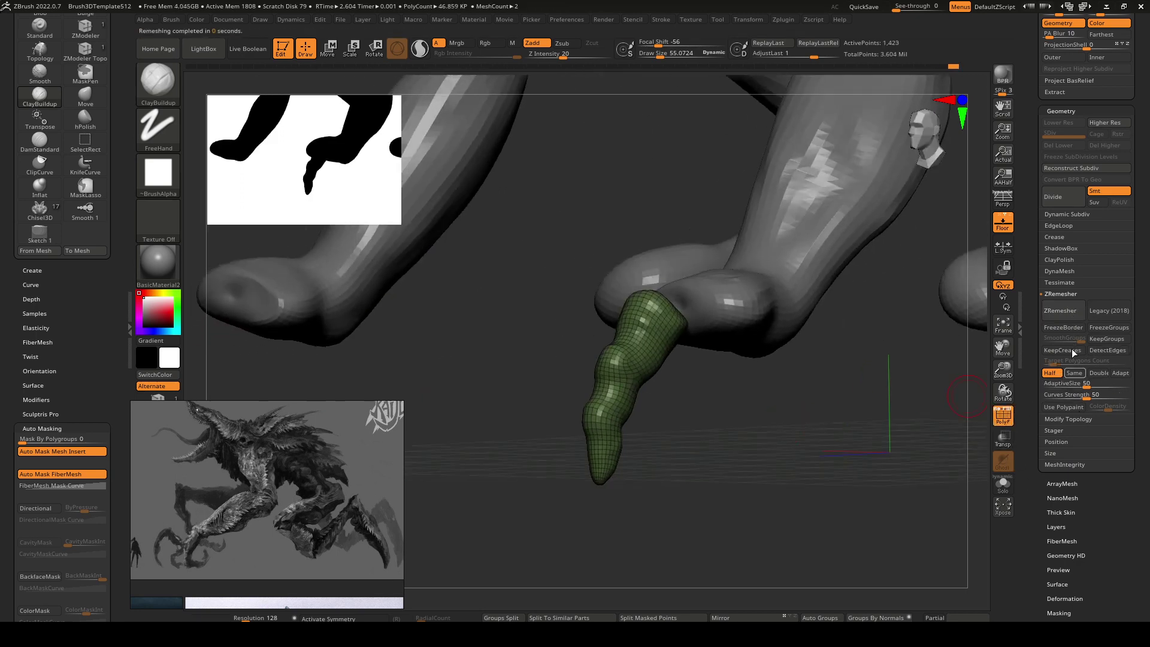
left_click(1072, 317)
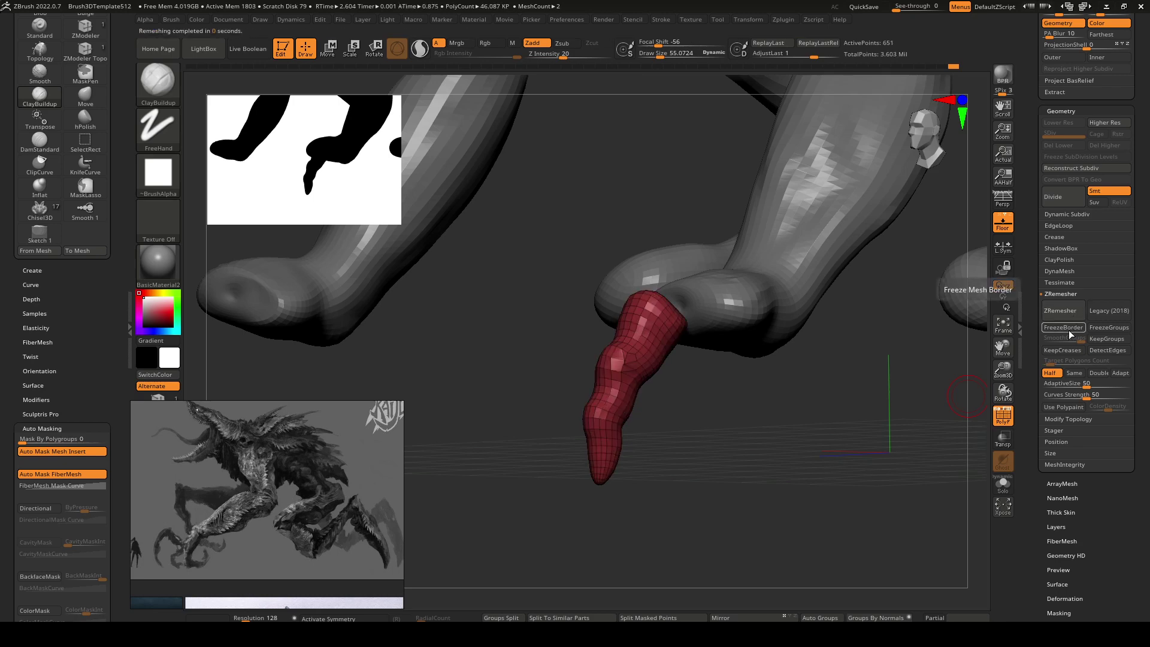
key("ctrl+z")
Draw a guide curve around the finger's middle knuckle with the Topology brush.
mouse_move(634, 366)
right_mouse_down()
mouse_move(688, 385)
mouse_move(632, 359)
mouse_move(706, 344)
mouse_move(653, 362)
mouse_move(669, 360)
mouse_move(539, 320)
right_mouse_up()
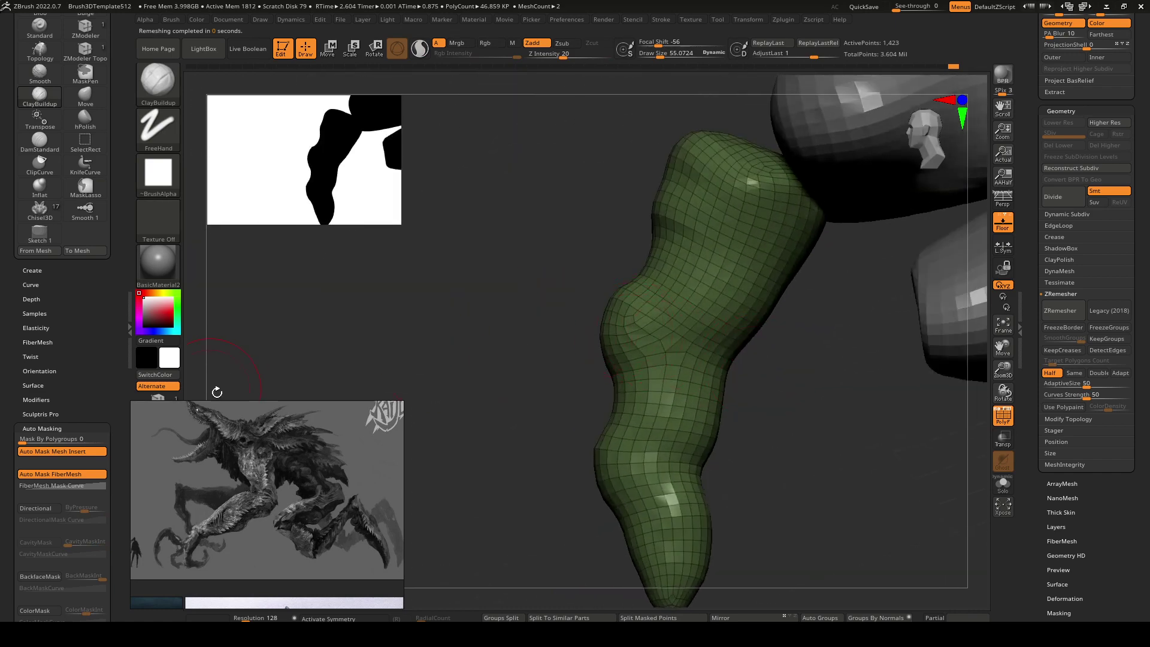
left_click_drag(327, 454, 349, 462)
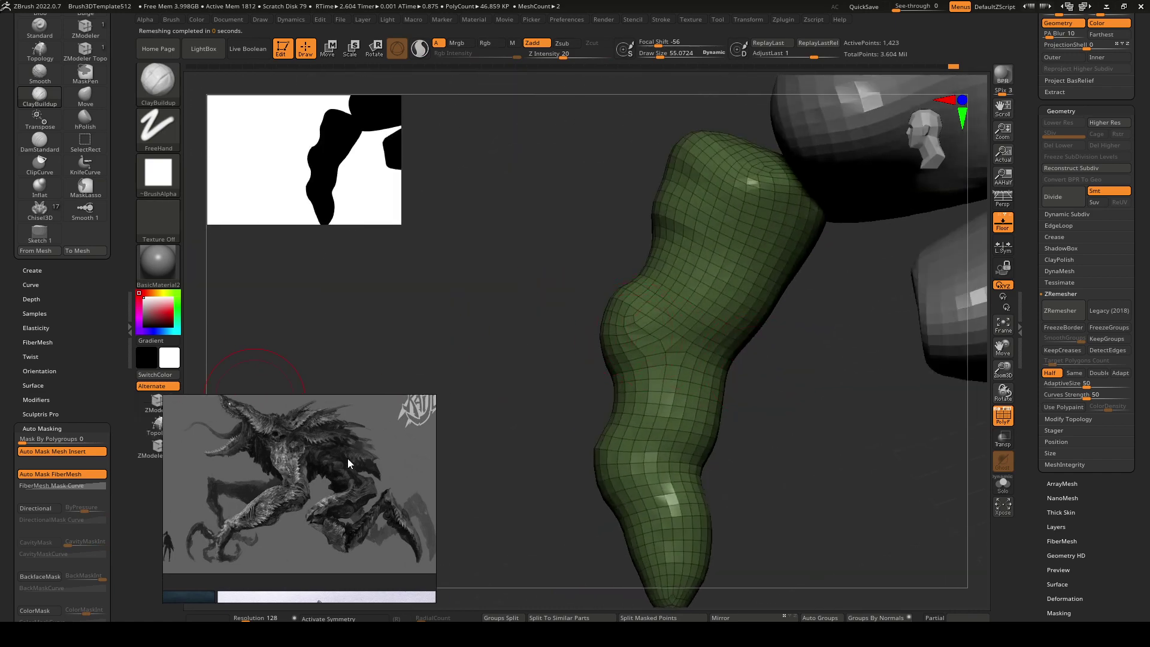
left_click(159, 426)
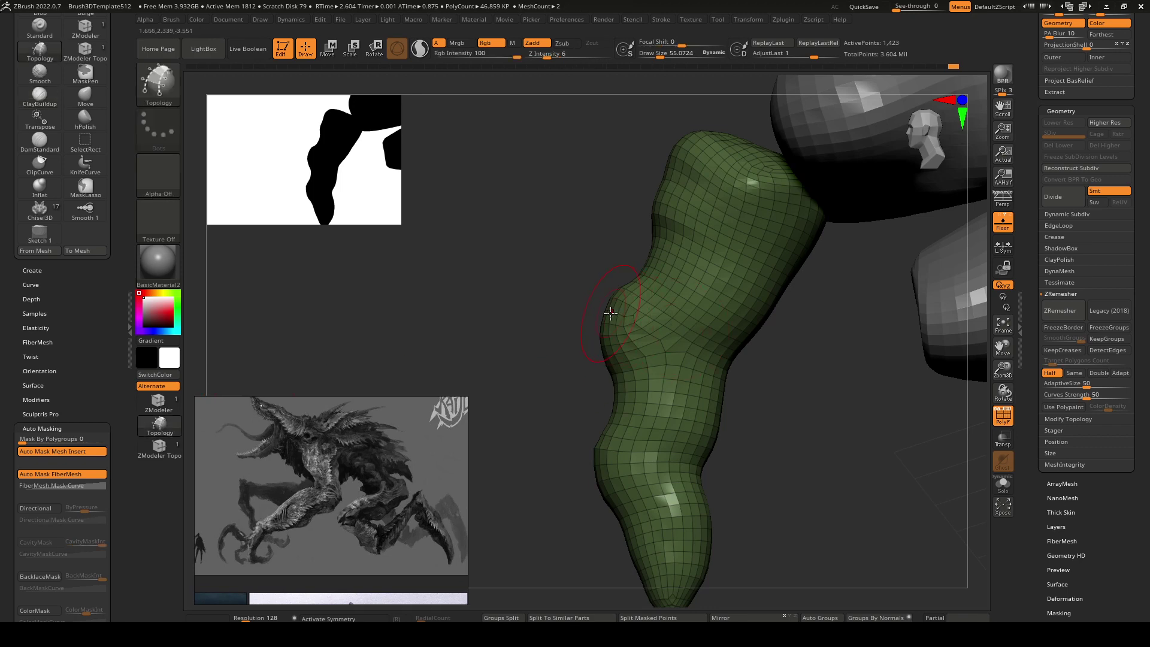
left_click_drag(766, 355, 640, 333)
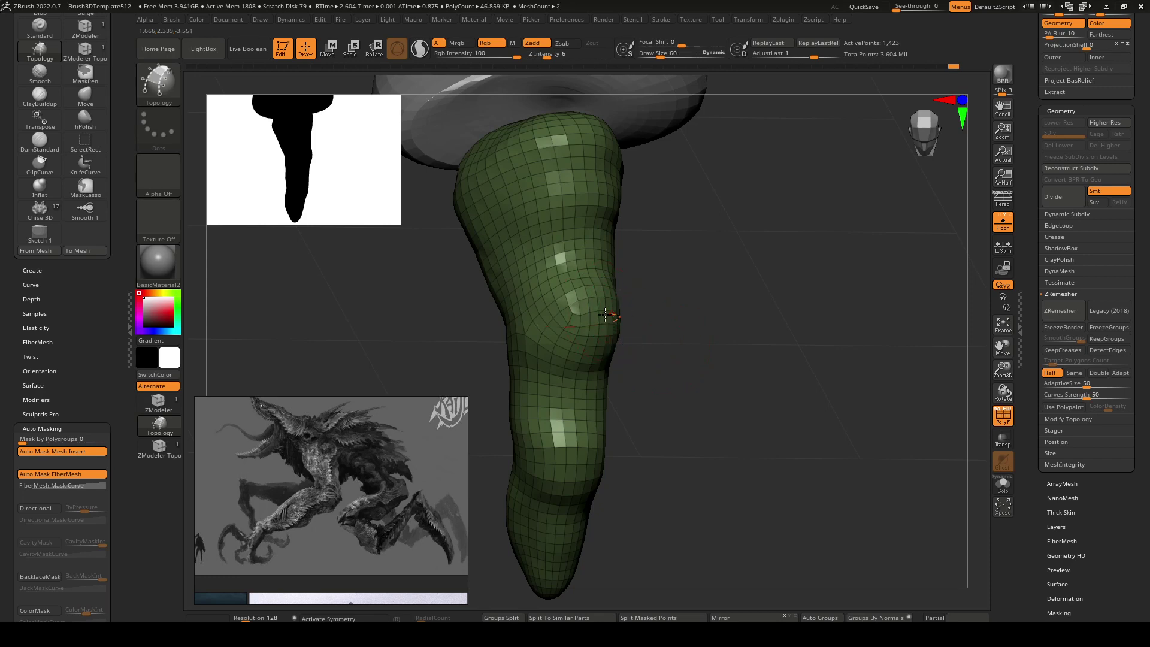
left_click_drag(433, 334, 614, 325)
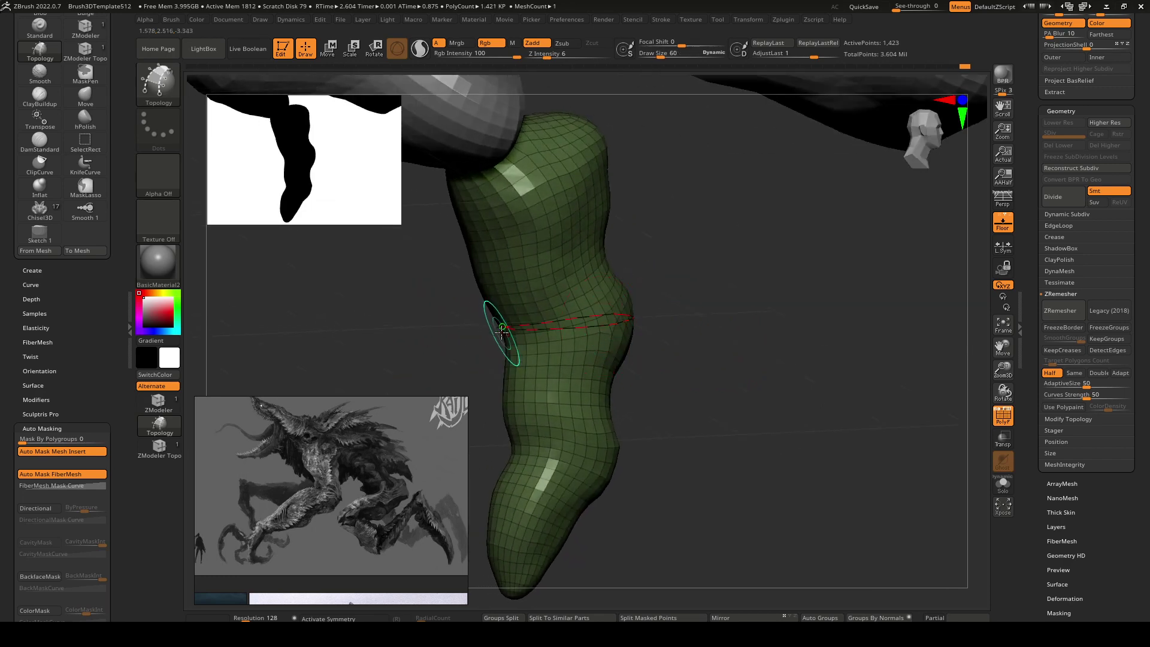
left_click_drag(479, 333, 519, 245)
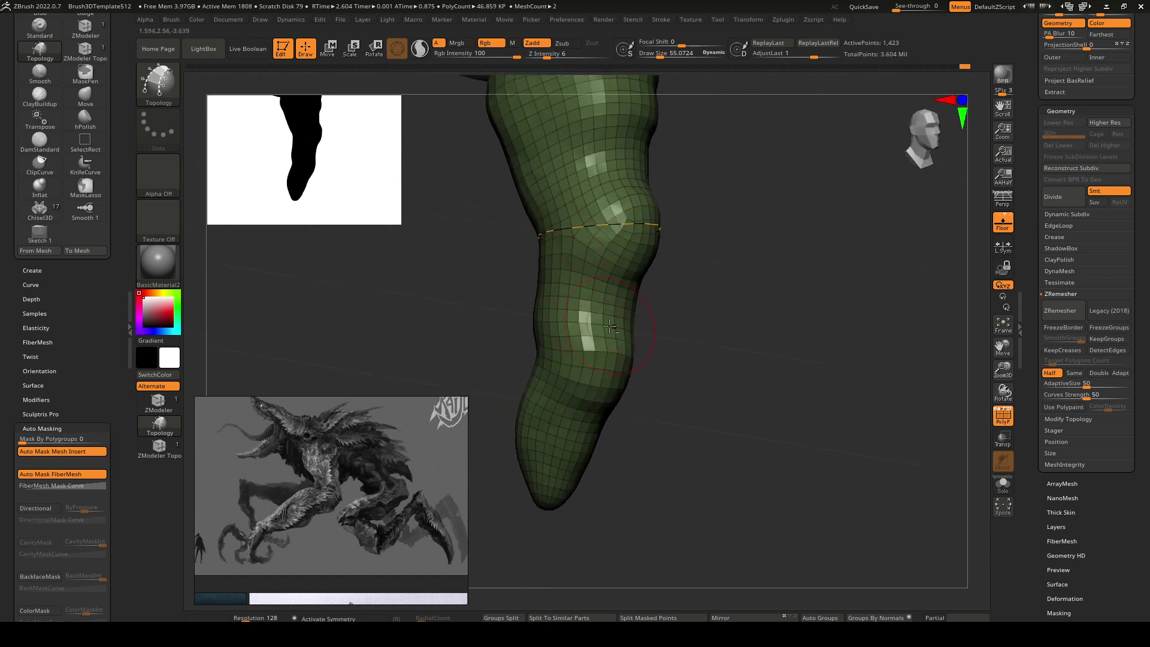
Draw a second Topology curve around the finger's base and remesh the finger with ZRemesher at Half density.
left_click_drag(610, 327, 665, 371)
mouse_move(677, 305)
left_mouse_down()
mouse_move(668, 329)
mouse_move(688, 360)
mouse_move(589, 221)
mouse_move(597, 310)
mouse_move(612, 318)
left_mouse_up()
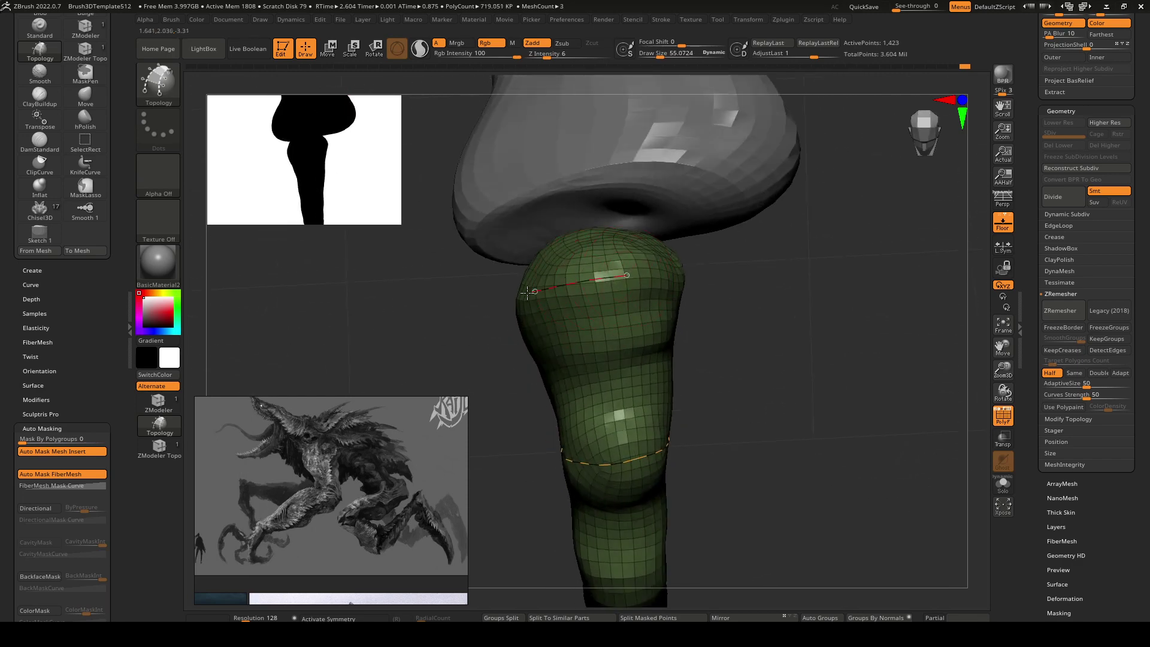
left_click_drag(502, 292, 593, 272)
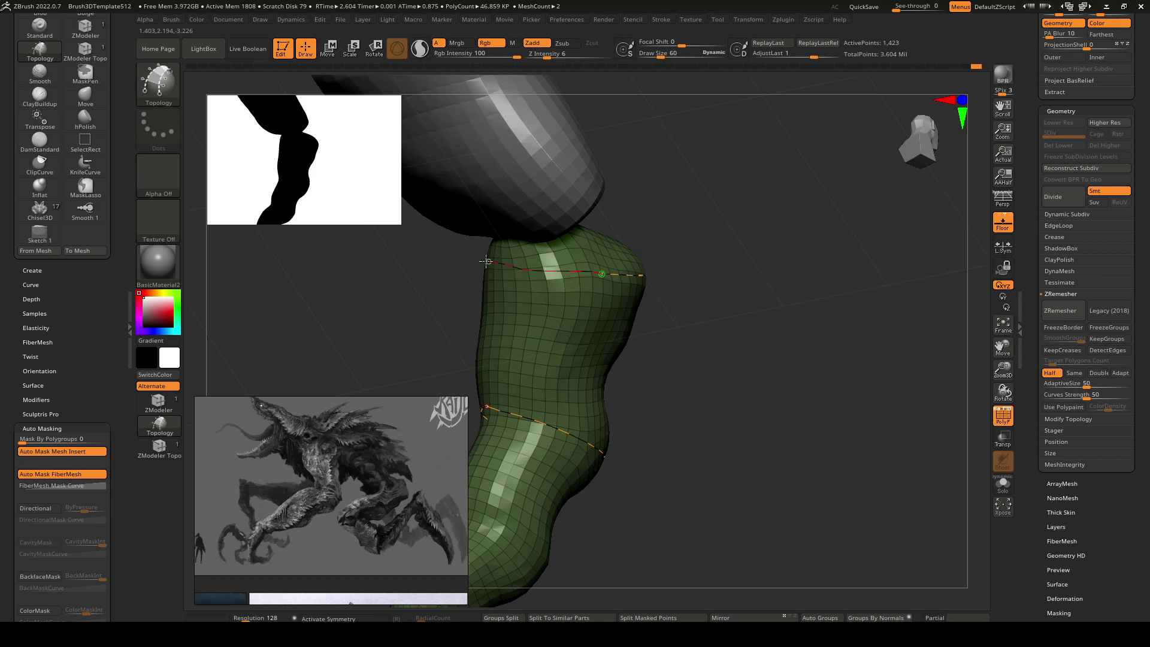
left_click_drag(486, 261, 661, 298)
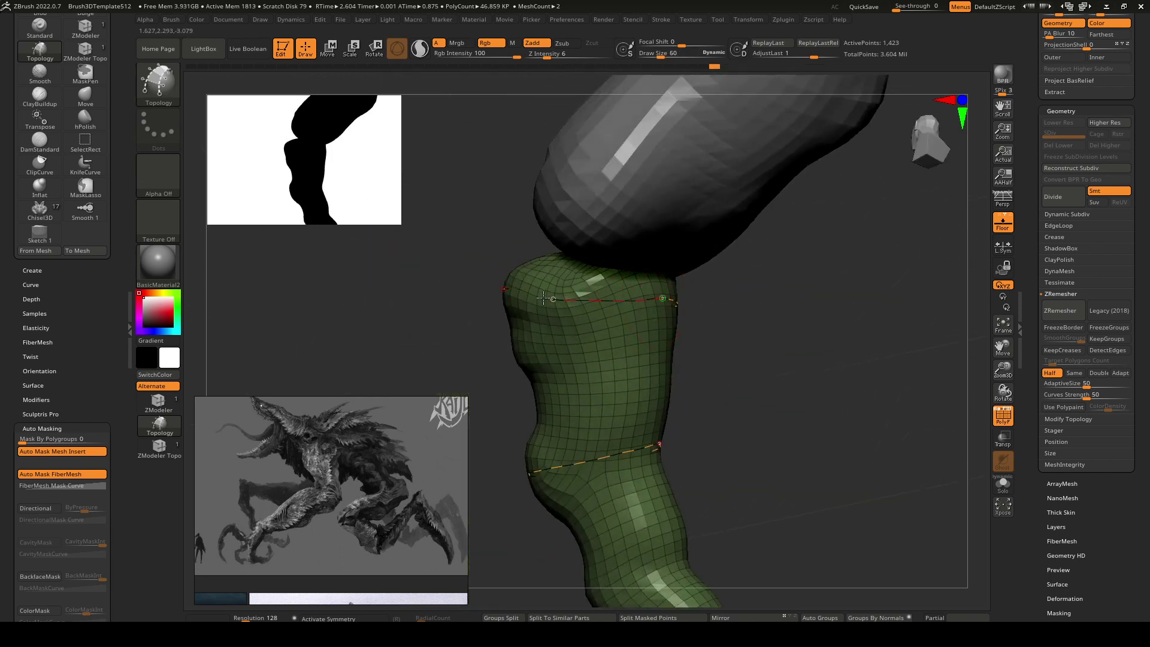
mouse_move(530, 294)
left_mouse_down()
mouse_move(617, 301)
mouse_move(599, 335)
mouse_move(672, 385)
mouse_move(659, 290)
mouse_move(595, 334)
left_mouse_up()
right_click_drag(594, 335, 719, 317, "ctrl")
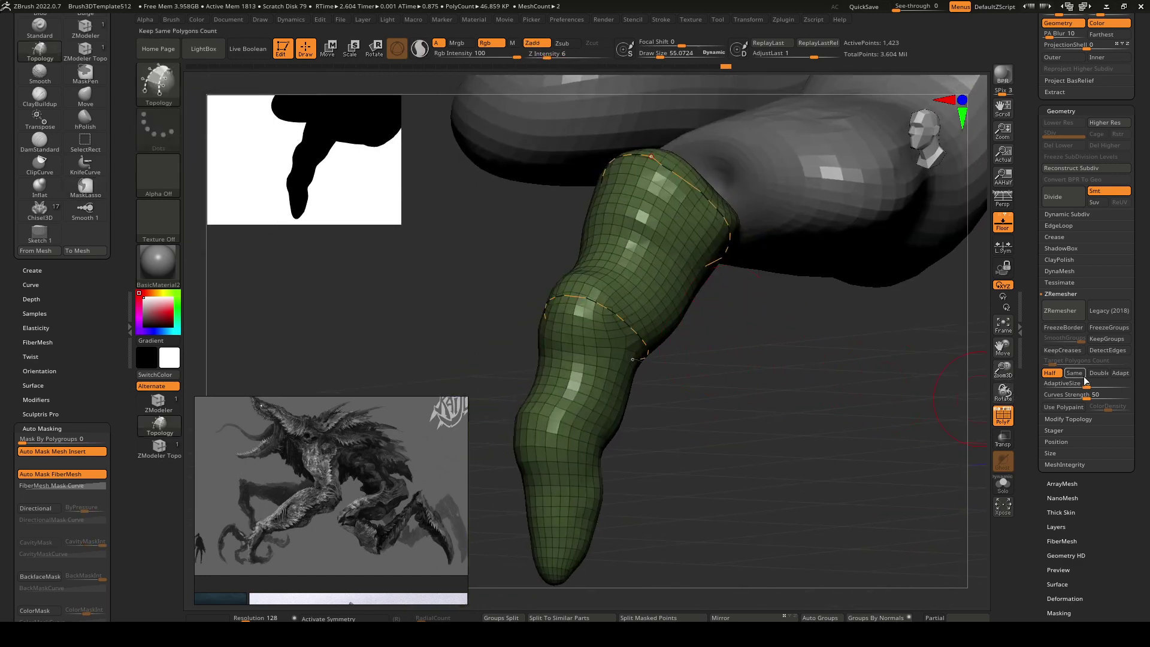
left_click(1068, 311)
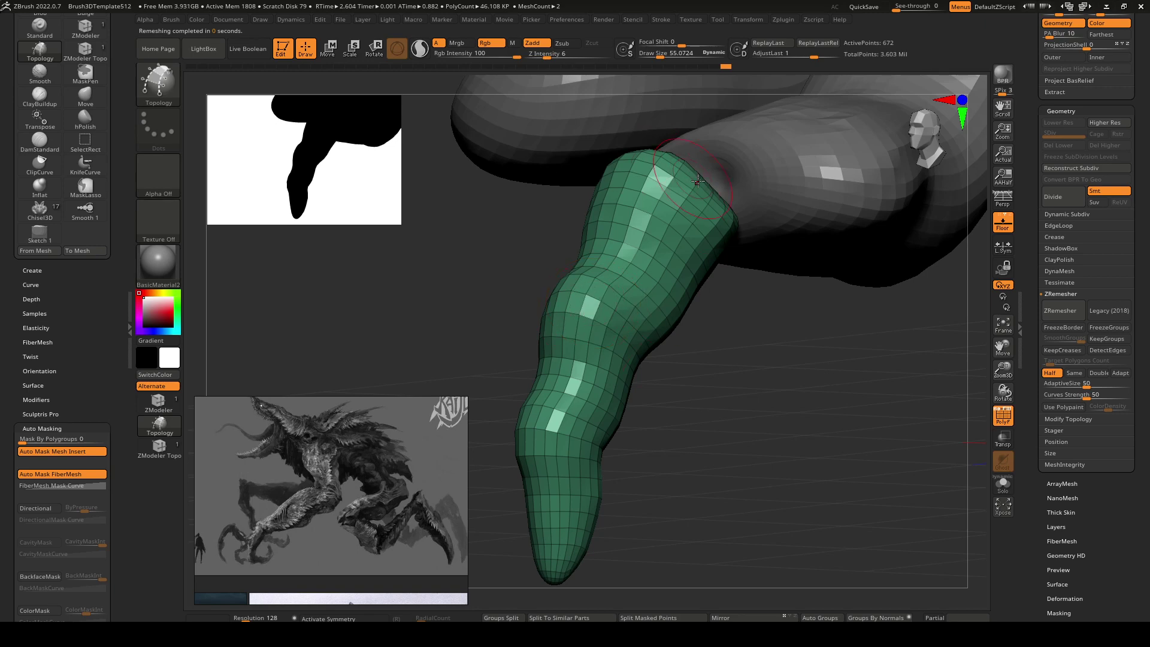
right_click_drag(748, 374, 775, 393)
Adjust the front finger's shape from several sides with the Move brush at Draw Sizes of about 169, 114 and 135.
mouse_move(775, 392)
left_mouse_down()
mouse_move(568, 287)
mouse_move(584, 287)
left_mouse_up()
key("space")
key("b")
key("m")
key("v")
right_click_drag(580, 270, 552, 276)
mouse_move(552, 264)
left_mouse_down()
mouse_move(683, 183)
mouse_move(729, 281)
left_mouse_up()
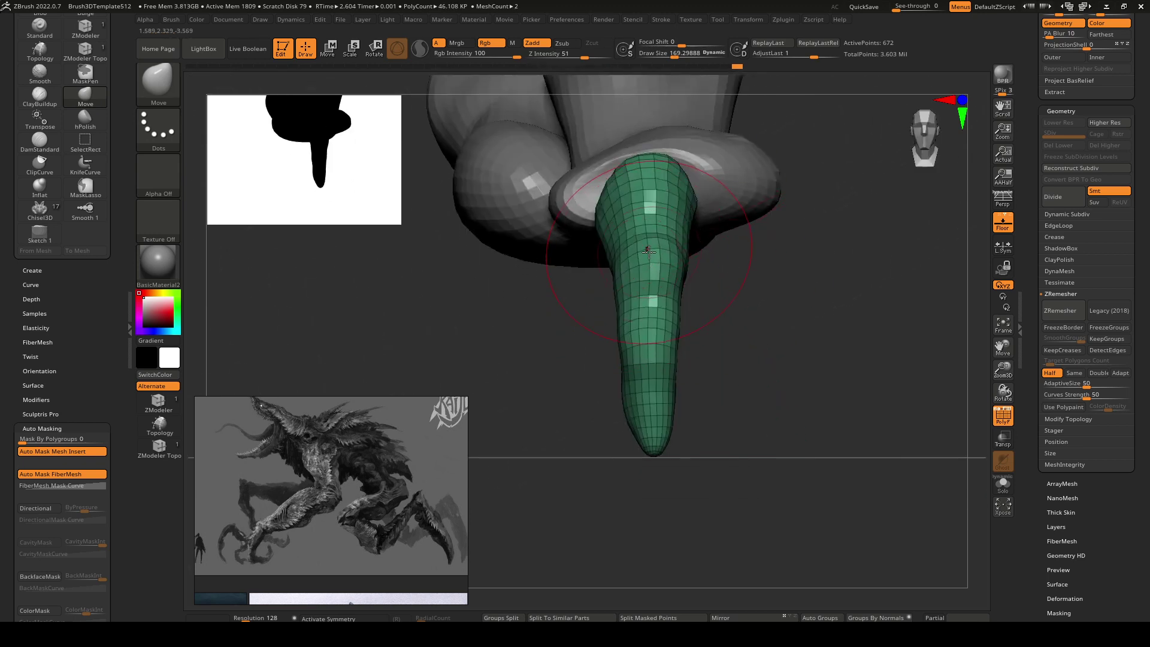
key("space")
left_click_drag(663, 259, 655, 258)
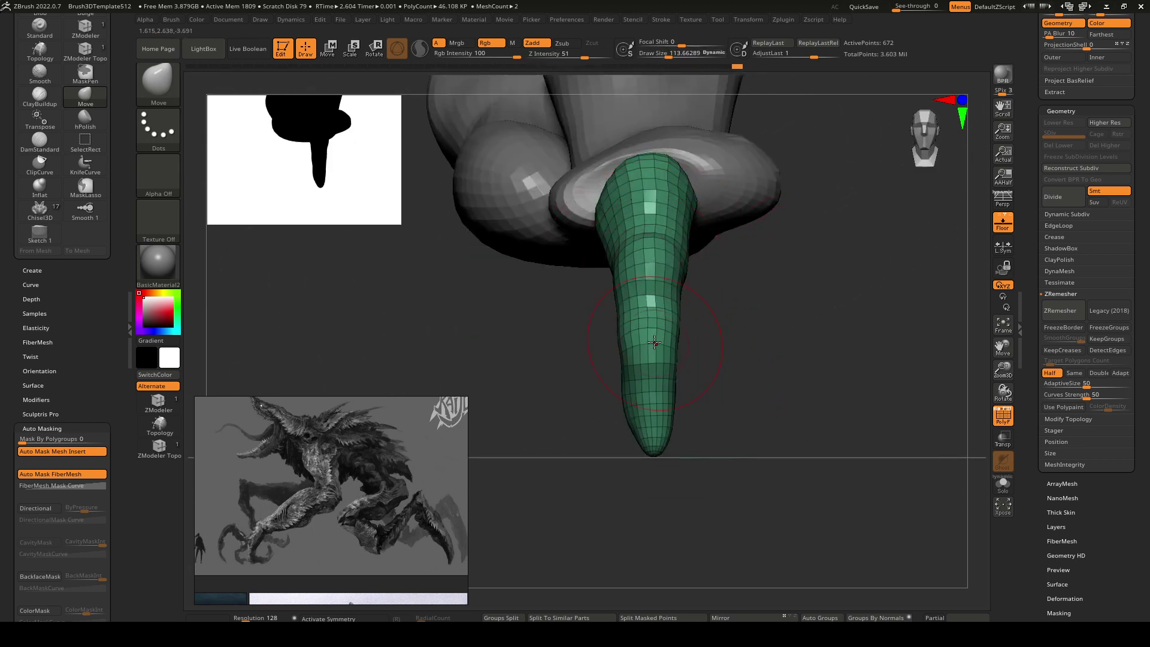
key("space")
left_click_drag(650, 159, 621, 165)
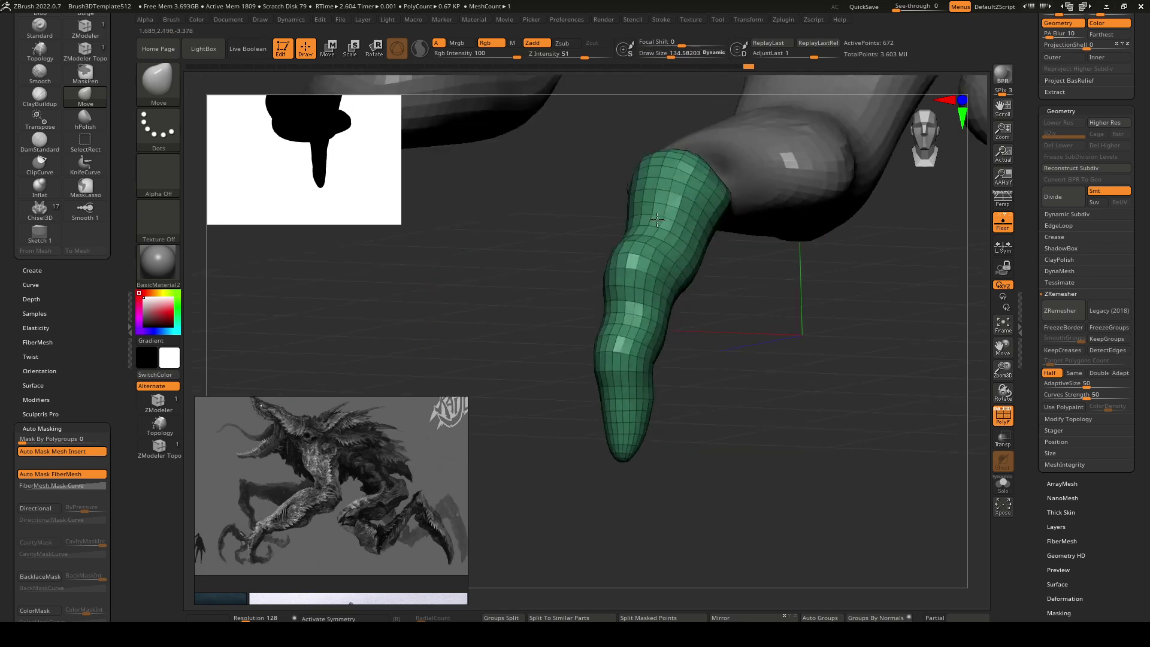
mouse_move(659, 198)
left_mouse_down()
mouse_move(628, 212)
mouse_move(720, 187)
left_mouse_up()
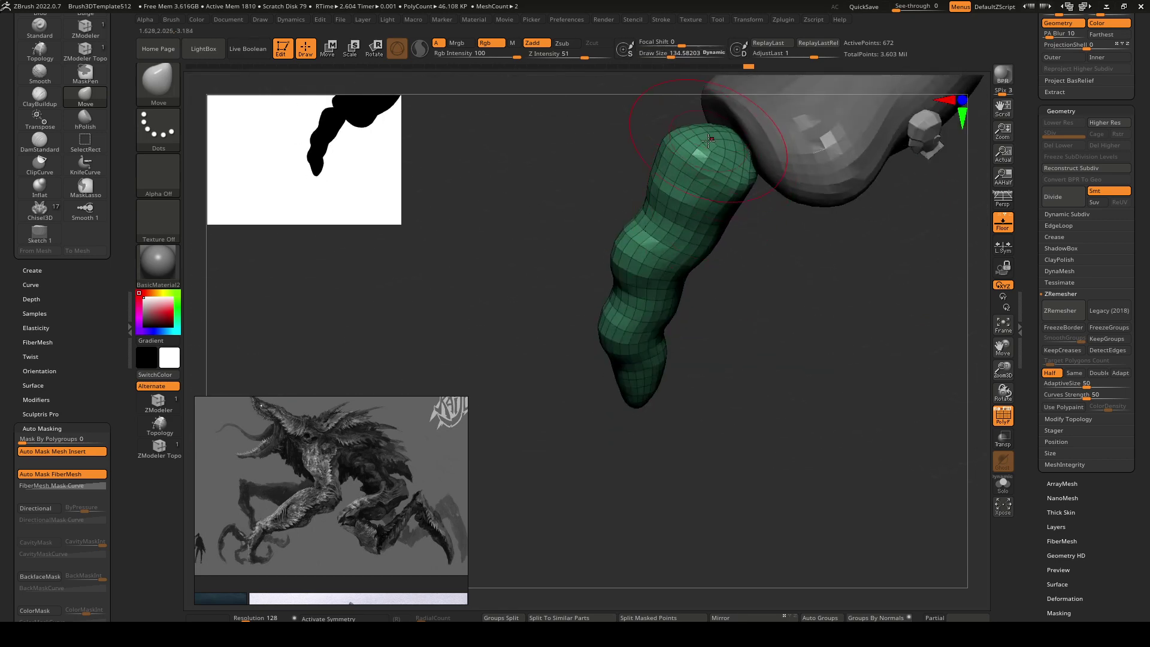
Swell the base knuckle of the finger with the Inflat brush at a Draw Size of about 135.
key("b")
key("i")
key("n")
left_click_drag(726, 137, 719, 163)
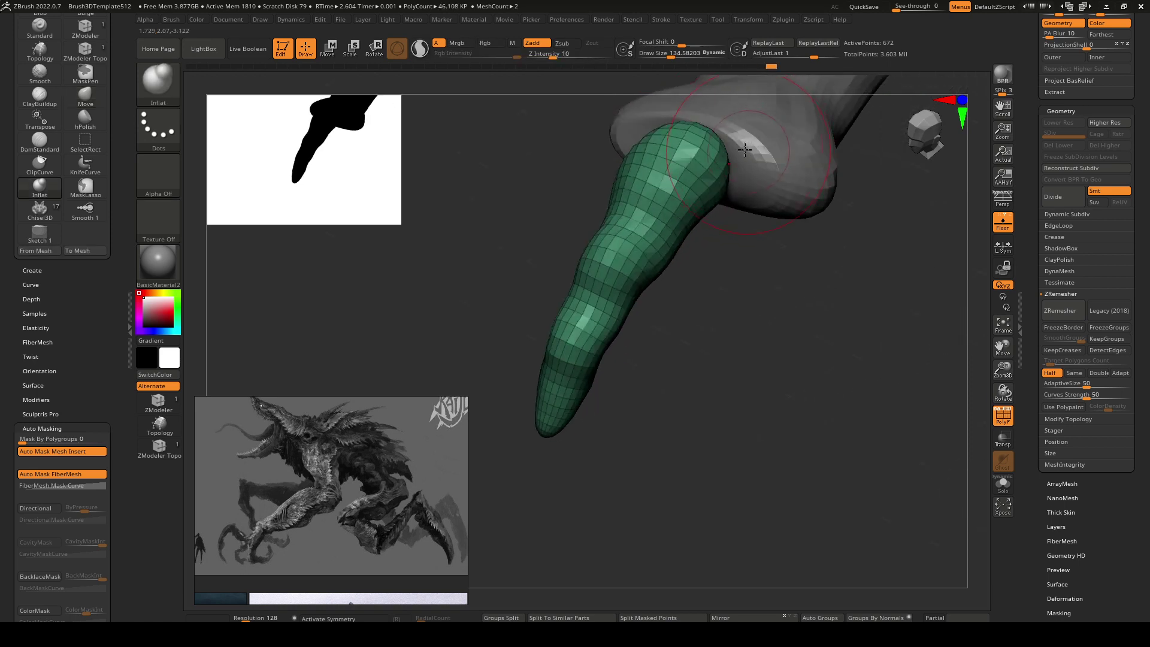
mouse_move(748, 228)
left_mouse_down()
mouse_move(676, 174)
mouse_move(631, 113)
left_mouse_up()
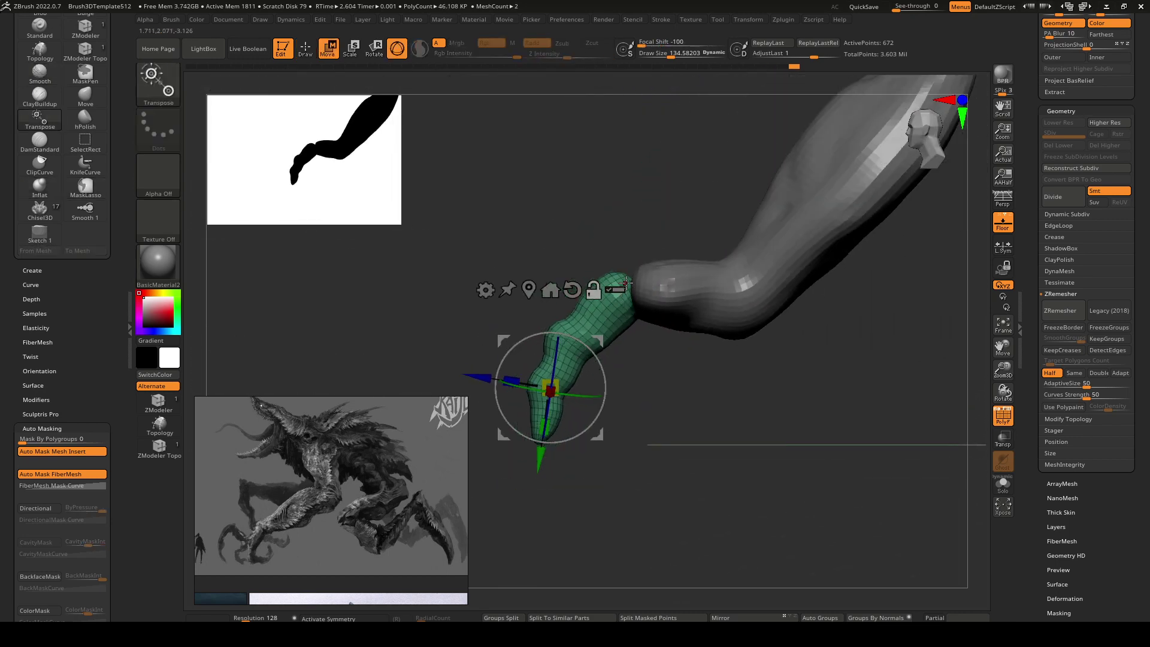
Place the gizmo at the finger's base, rotate the finger up to nearly horizontal and push it into the hand.
left_click(625, 281)
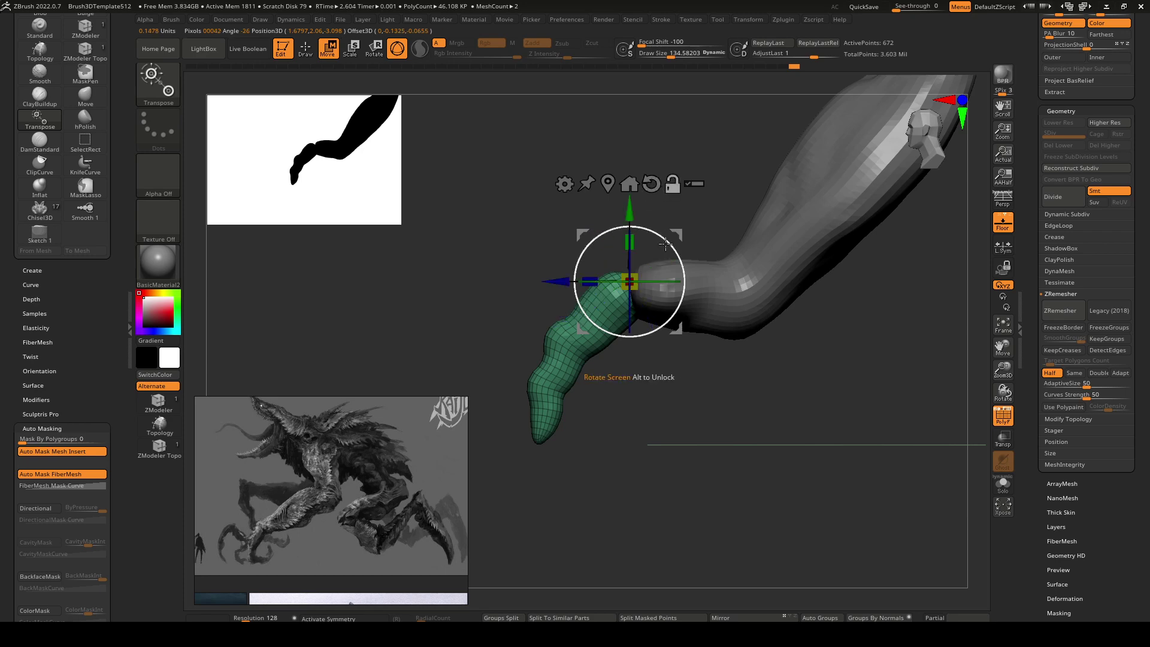
left_click_drag(665, 243, 723, 270)
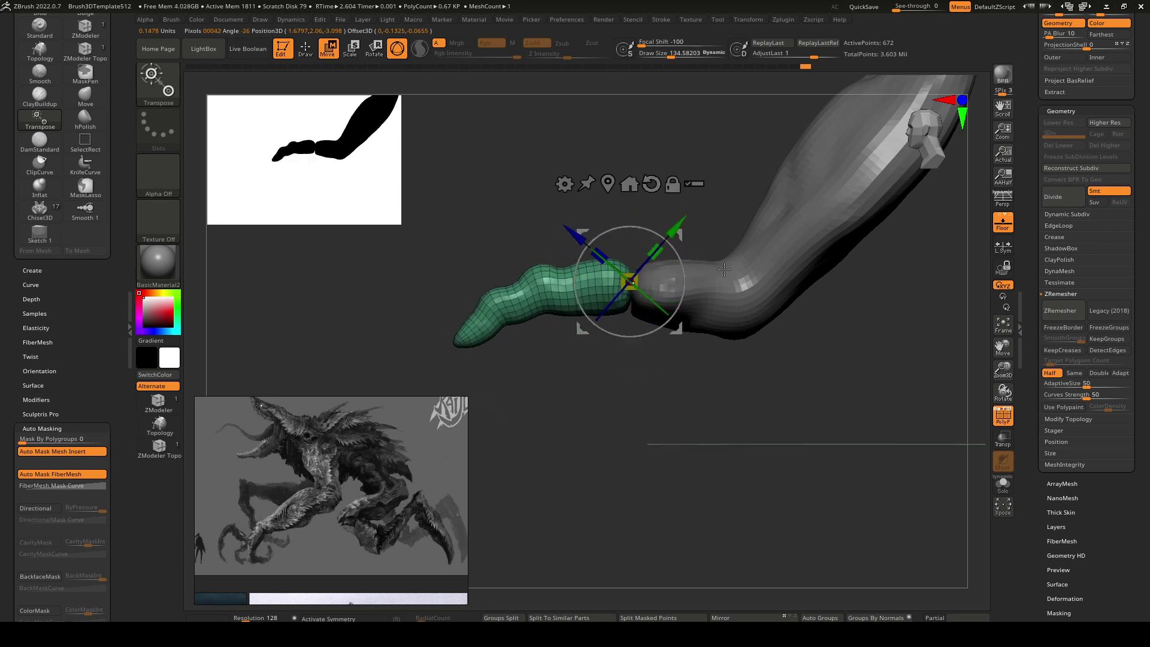
right_click_drag(724, 270, 744, 409, "ctrl")
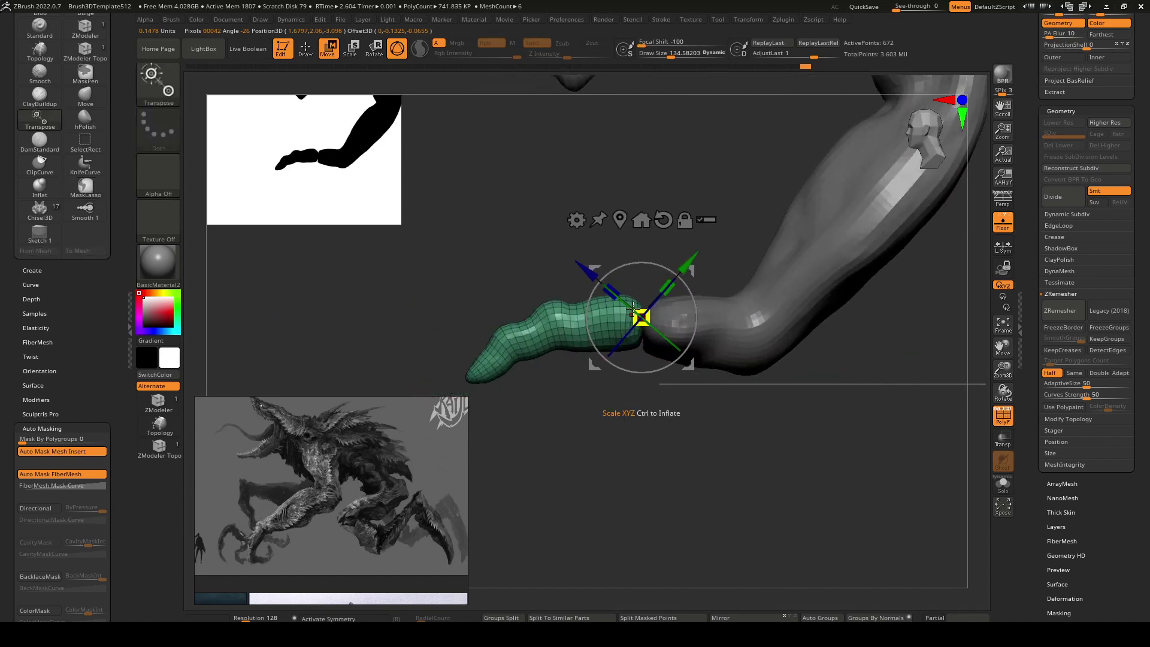
mouse_move(601, 310)
left_mouse_down()
mouse_move(612, 308)
mouse_move(600, 315)
left_mouse_up()
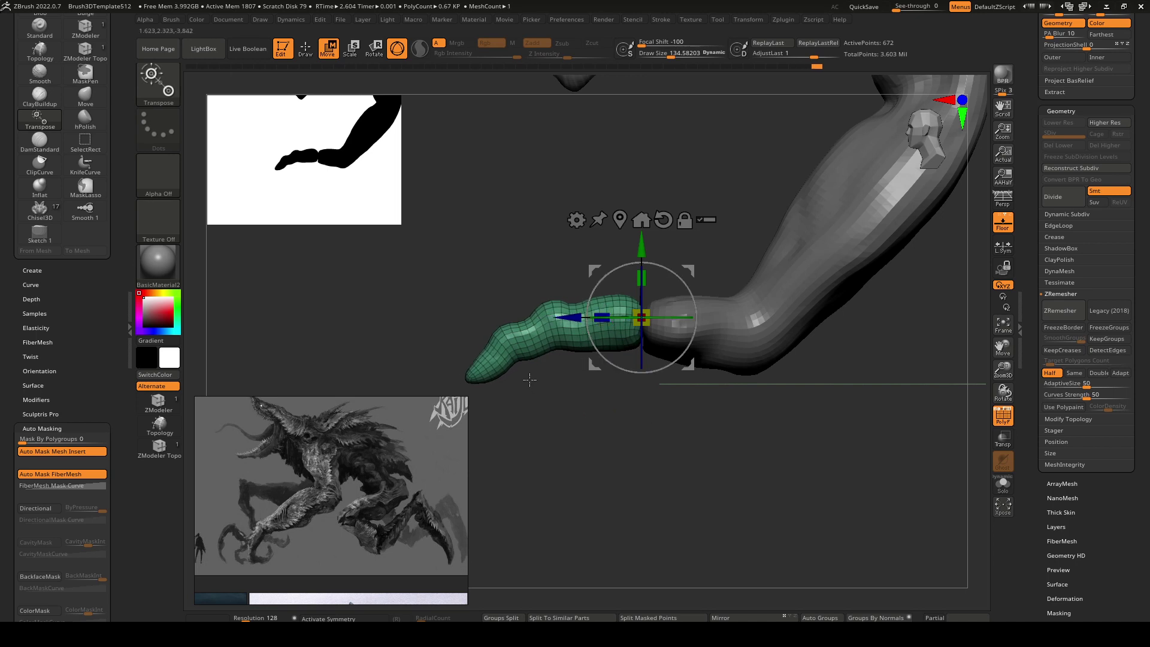
left_click_drag(567, 317, 591, 317)
Examine the finger's size and pose against the arm and the whole creature.
mouse_move(658, 366)
right_mouse_down("shift")
mouse_move(667, 411)
mouse_move(637, 402)
mouse_move(656, 264)
right_mouse_up("shift")
key("q")
mouse_move(657, 263)
right_mouse_down("ctrl")
mouse_move(674, 224)
mouse_move(674, 236)
right_mouse_up("ctrl")
mouse_move(674, 236)
right_mouse_down("alt")
mouse_move(674, 327)
mouse_move(723, 311)
mouse_move(783, 318)
mouse_move(753, 330)
right_mouse_up("alt")
left_click_drag(753, 329, 684, 328)
right_click_drag(684, 328, 697, 360, "shift")
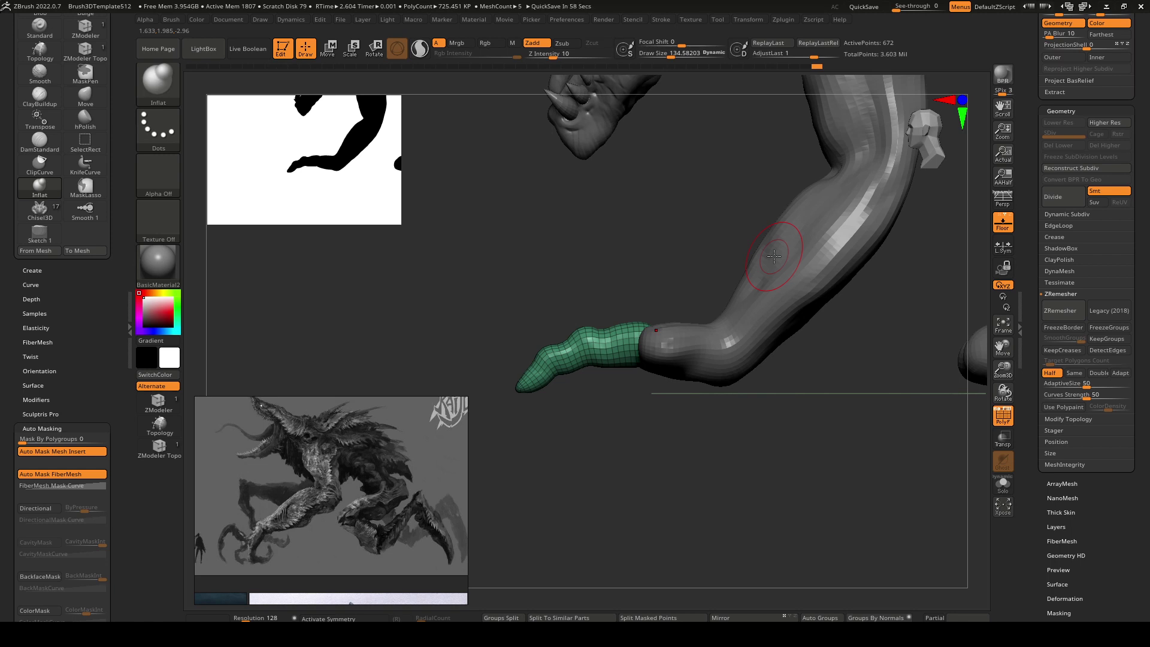
right_click_drag(697, 236, 563, 242, "alt")
right_click_drag(783, 360, 852, 328, "ctrl")
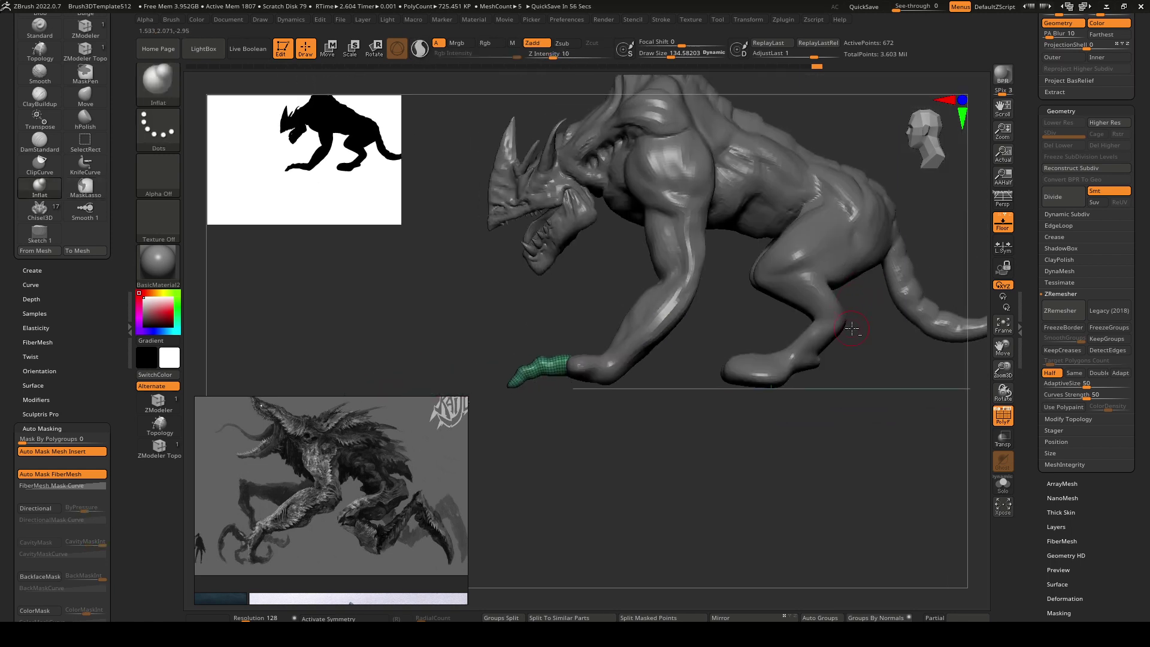
left_click_drag(704, 346, 817, 419)
right_click_drag(818, 420, 698, 353, "shift")
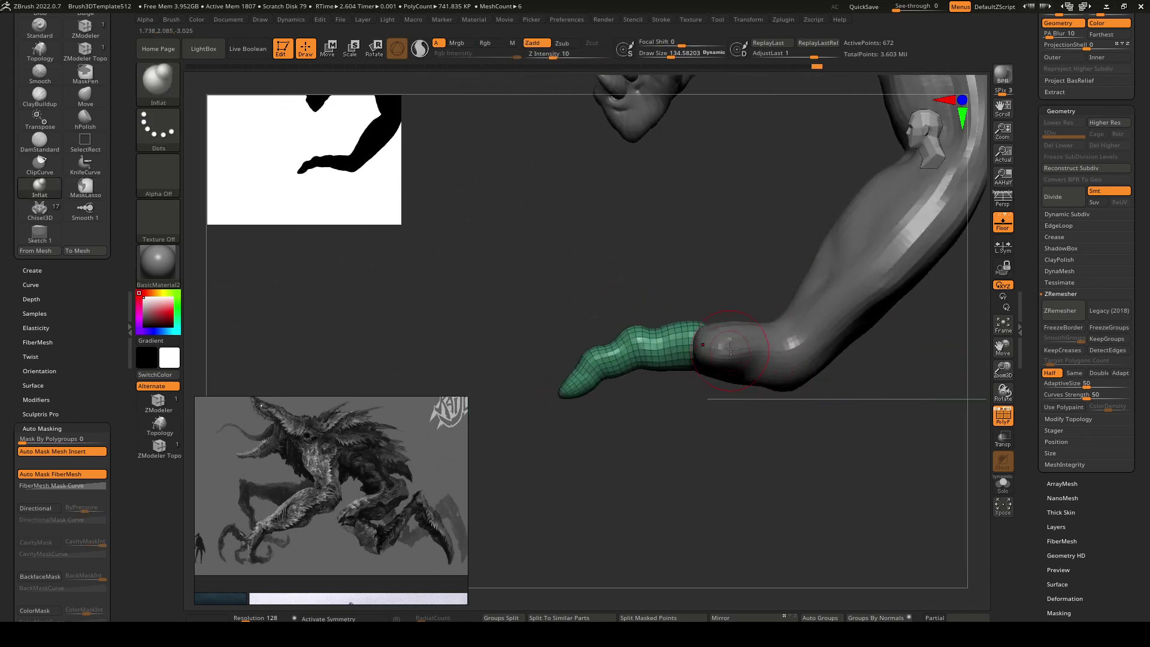
Move the finger farther into the hand and scale its height to about 0.86 with the gizmo.
key("w")
key("q")
key("w")
left_click_drag(673, 336, 683, 331)
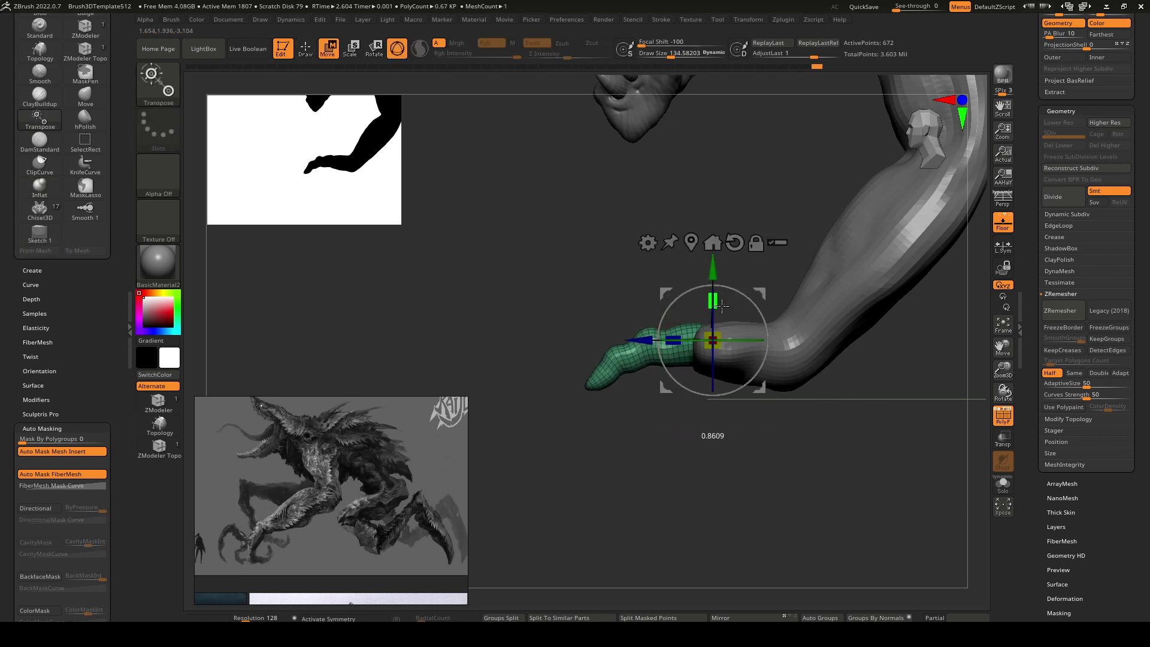
key("q")
Hide the polyframe and duplicate the finger subtool.
mouse_move(731, 295)
left_mouse_down()
mouse_move(842, 303)
mouse_move(770, 374)
mouse_move(770, 307)
mouse_move(670, 369)
mouse_move(721, 303)
mouse_move(742, 410)
left_mouse_up()
left_click_drag(822, 415, 772, 451)
right_click_drag(773, 451, 710, 397, "ctrl")
key("w")
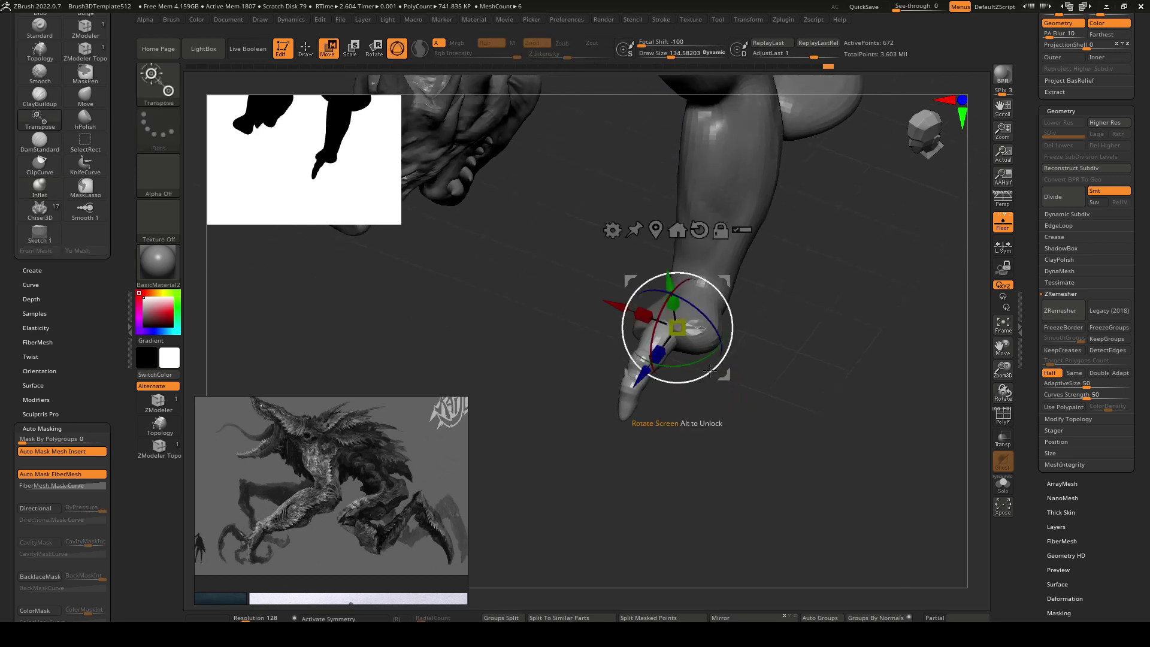
key("q")
scroll(1033, 106, "up", 10)
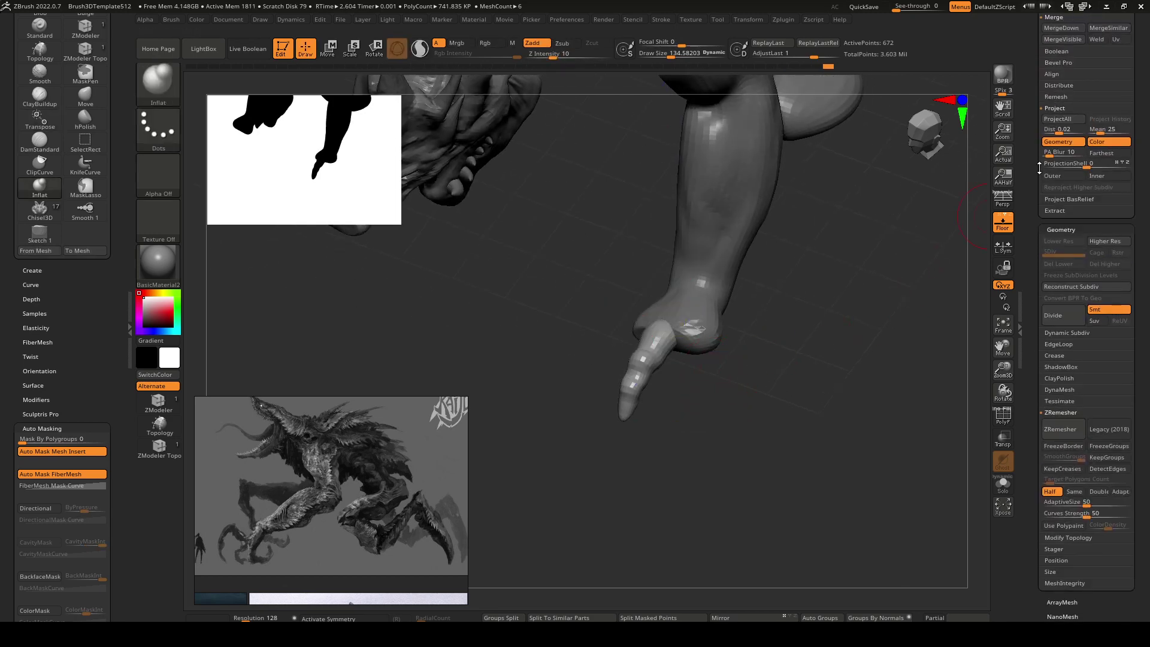
scroll(1038, 239, "up", 4)
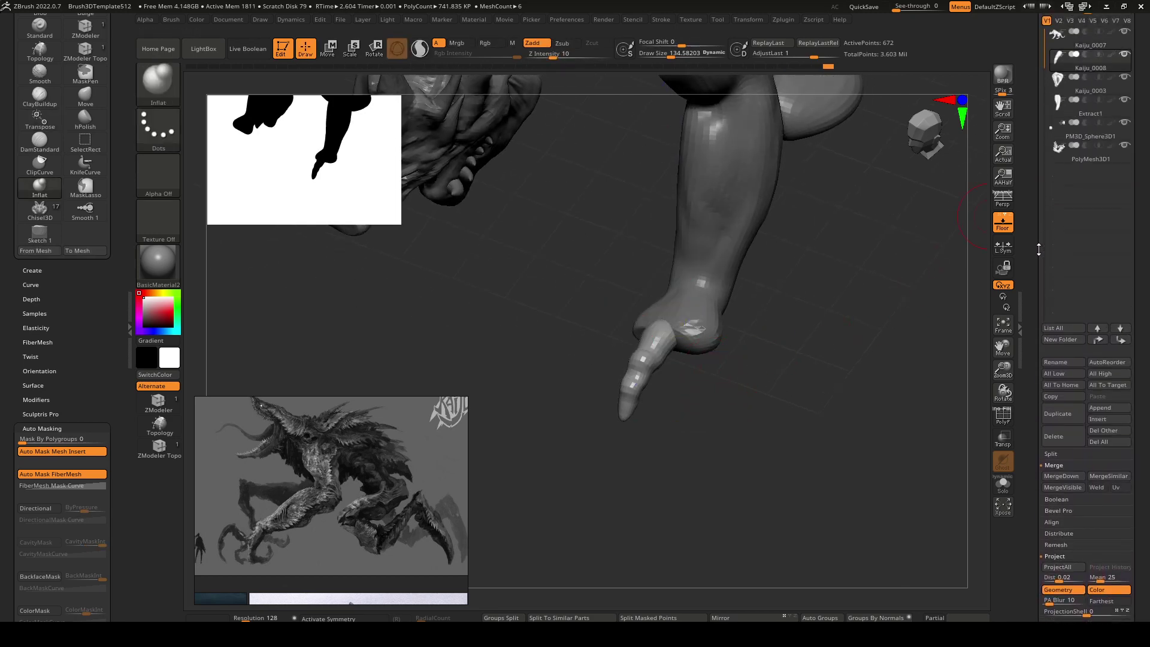
scroll(1038, 249, "up", 1)
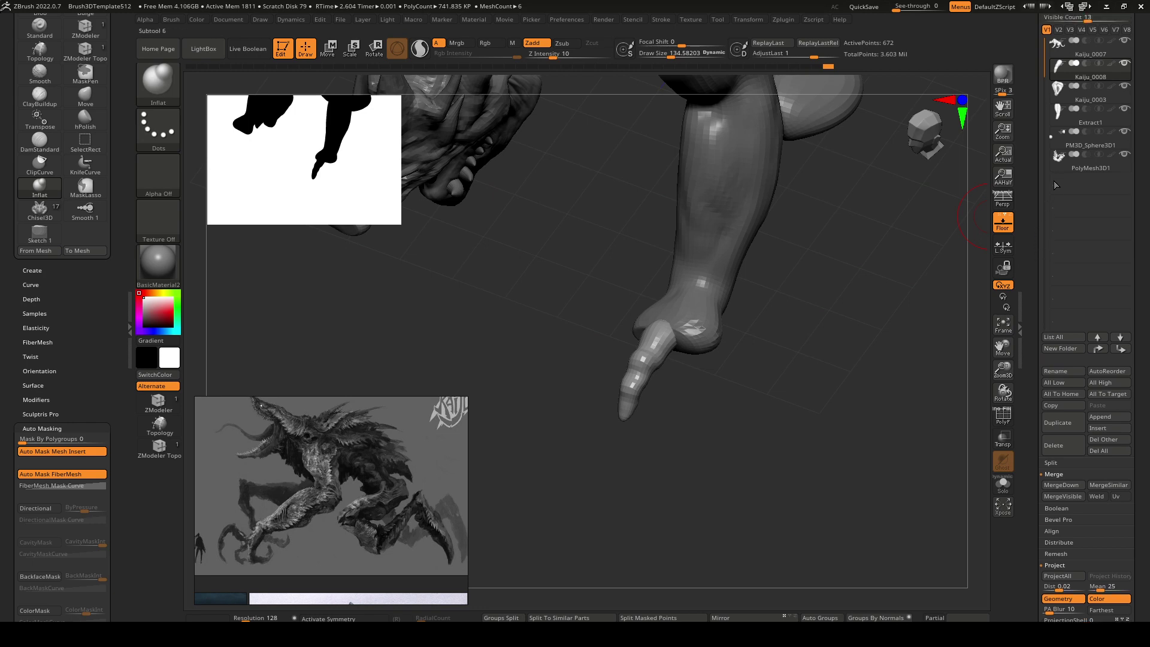
left_click(1060, 423)
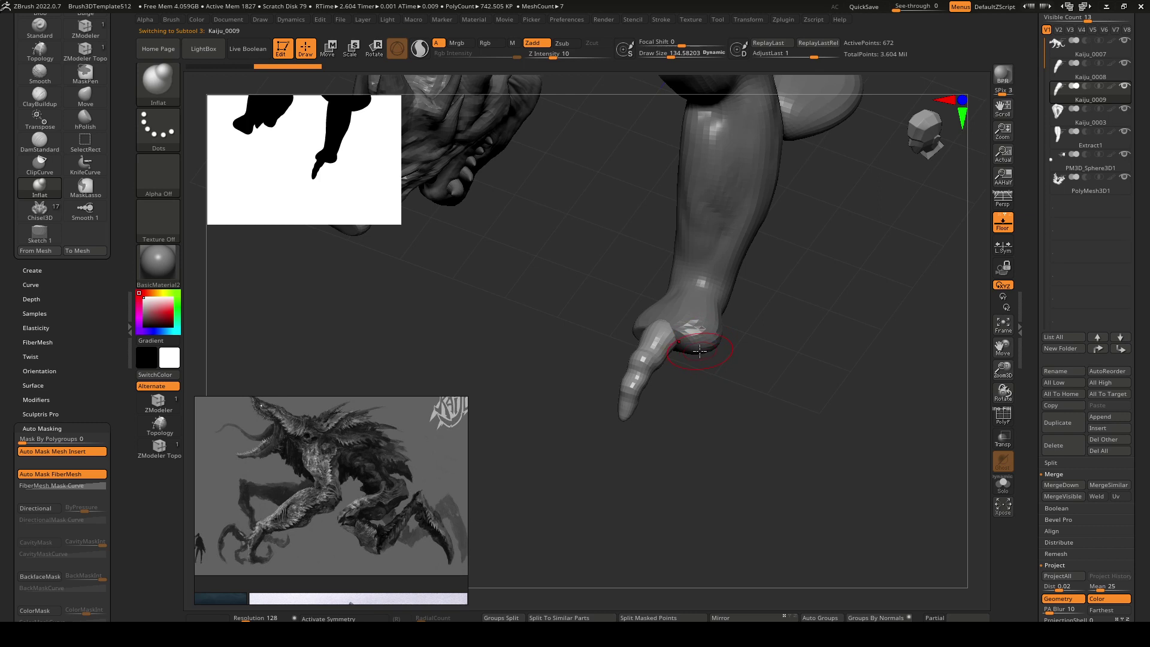
Move the duplicated finger to the outer side of the first one and rotate it to fit the hand.
key("w")
left_click_drag(616, 306, 643, 316)
left_click_drag(719, 373, 737, 363)
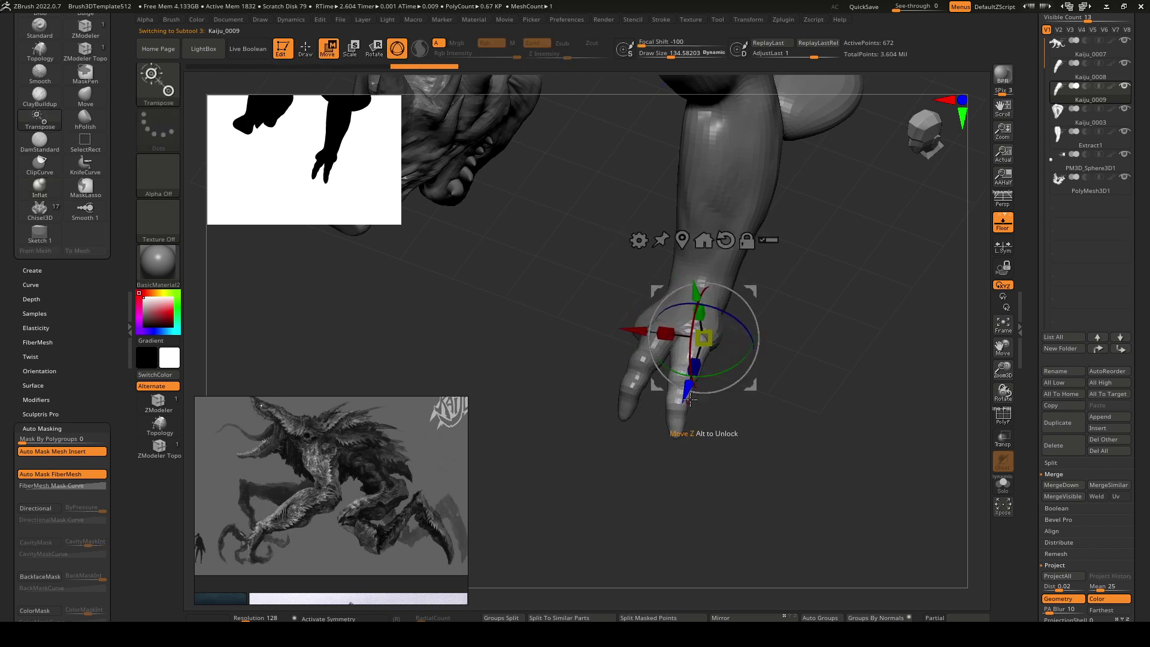
left_click_drag(686, 390, 688, 383)
key("q")
mouse_move(704, 380)
right_mouse_down()
mouse_move(784, 377)
mouse_move(677, 380)
mouse_move(701, 371)
mouse_move(703, 329)
mouse_move(807, 396)
right_mouse_up()
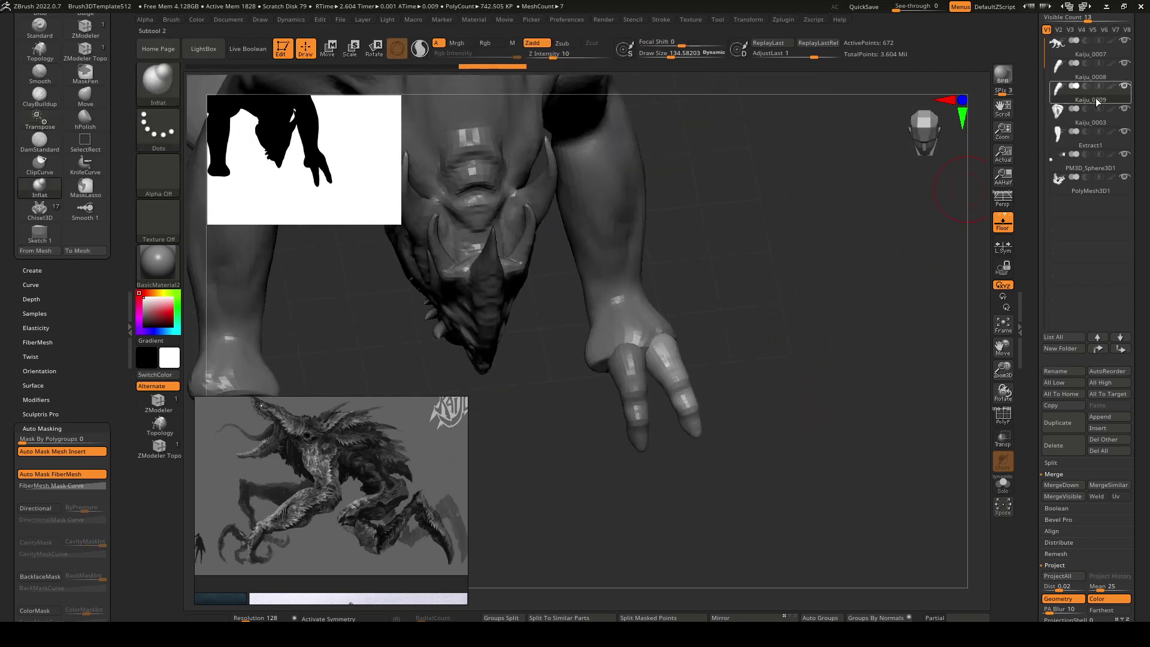
Duplicate the finger again, then move and rotate the copy onto the inner side of the hand so that three fingers fan out.
left_click(1060, 429)
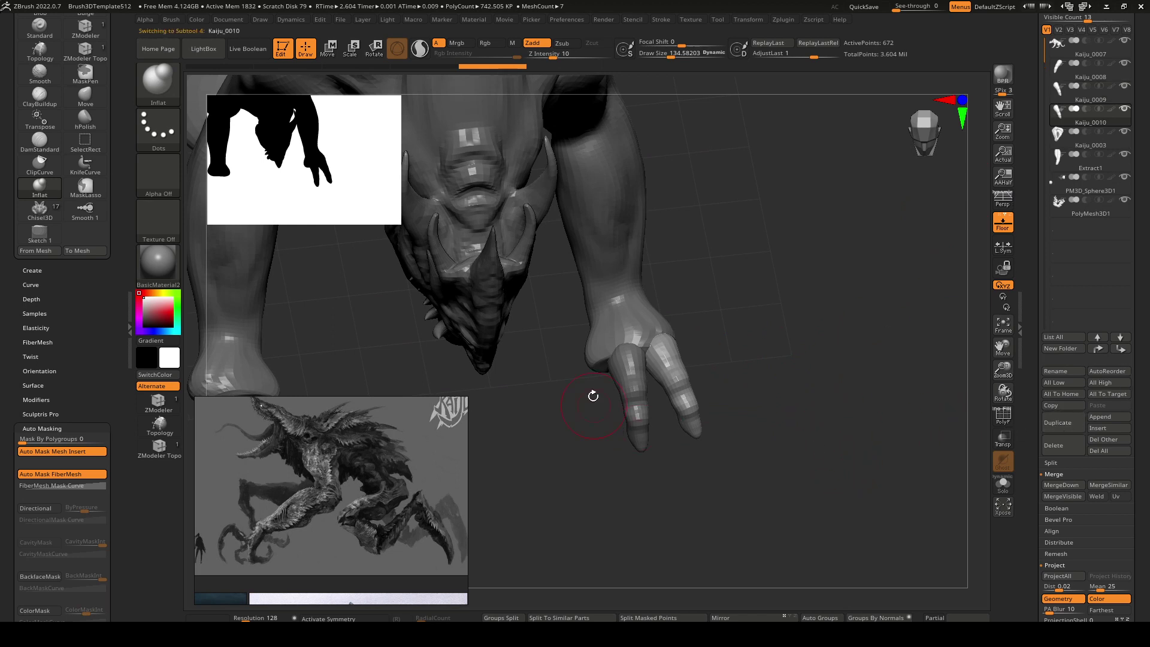
key("w")
left_click_drag(607, 423, 593, 391)
right_click_drag(599, 390, 658, 372)
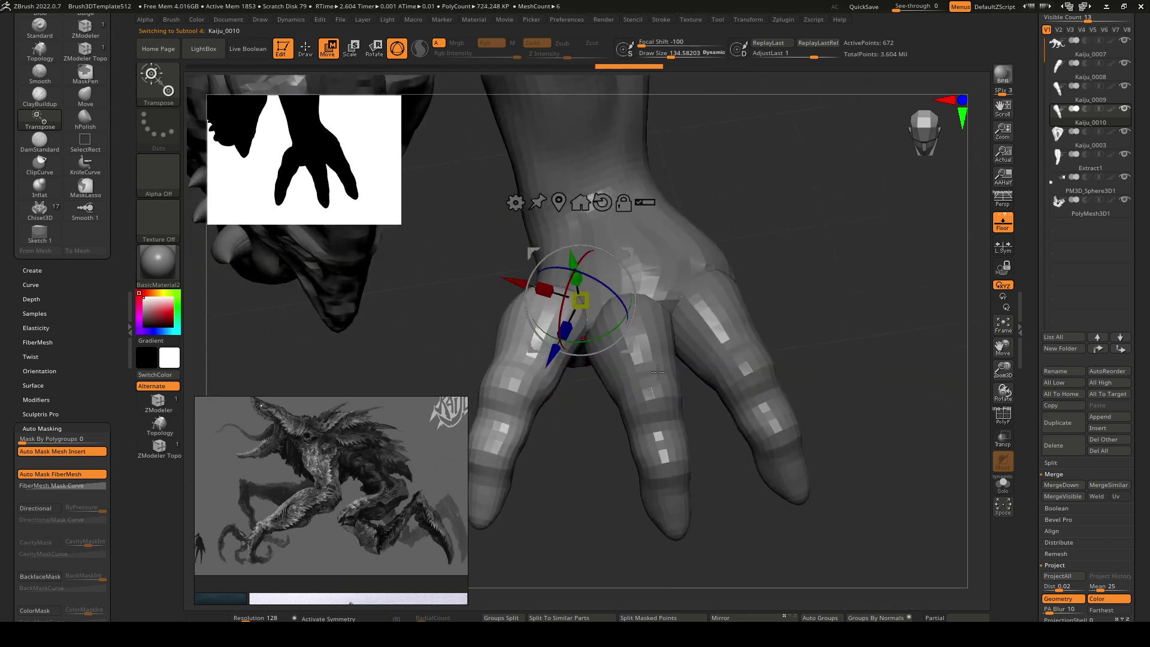
left_click_drag(515, 286, 528, 290)
right_click_drag(545, 377, 595, 365)
left_click_drag(594, 365, 591, 352)
left_click_drag(612, 250, 601, 257)
mouse_move(622, 281)
right_mouse_down()
mouse_move(664, 329)
mouse_move(659, 311)
right_mouse_up()
key("q")
Select the middle finger and then the outer finger, adjusting each one's rotation to vary the hand's pose.
right_click_drag(649, 390, 662, 205, "ctrl")
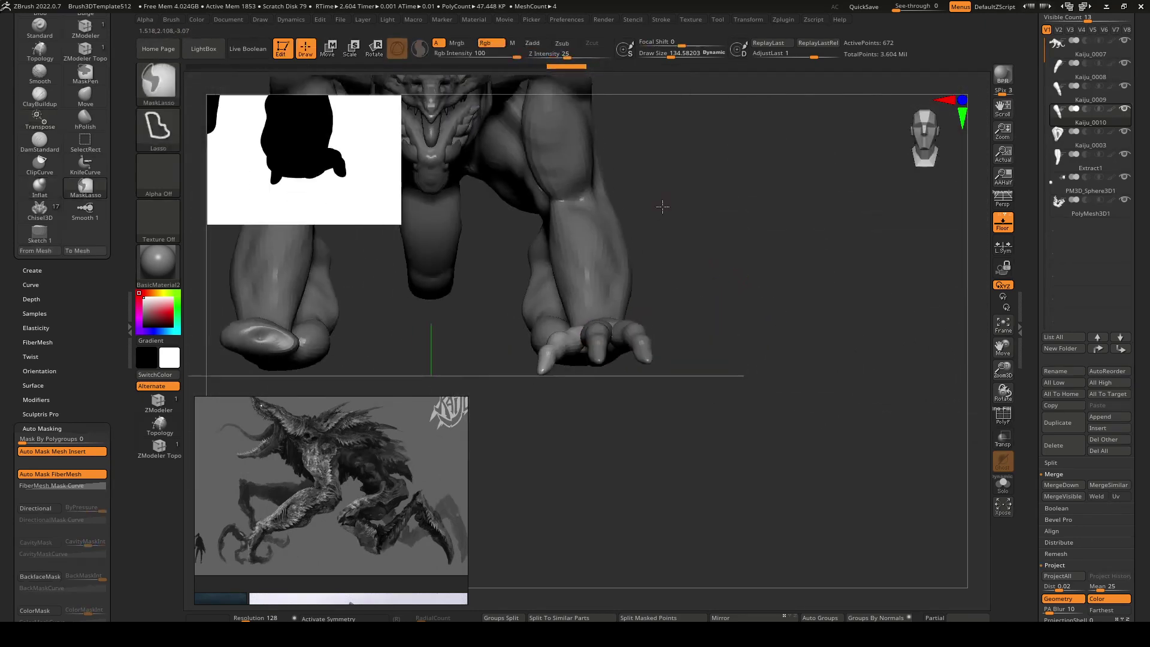
mouse_move(674, 305)
right_mouse_down("alt")
mouse_move(686, 399)
mouse_move(612, 455)
right_mouse_up("alt")
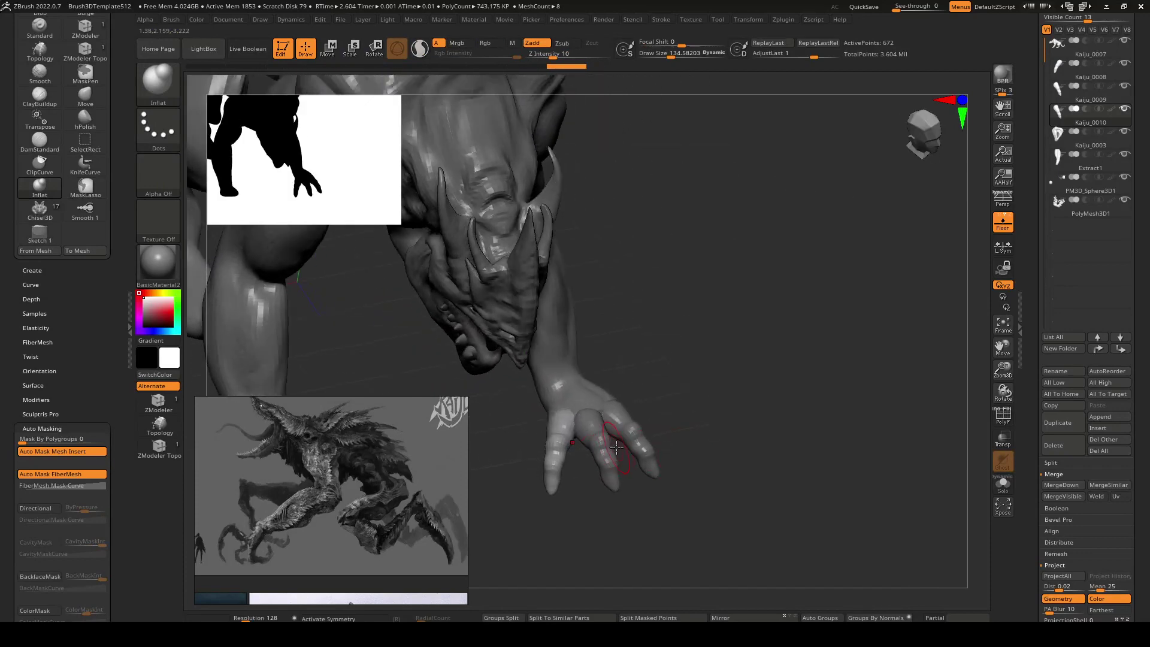
key("w")
left_click(613, 484, "alt")
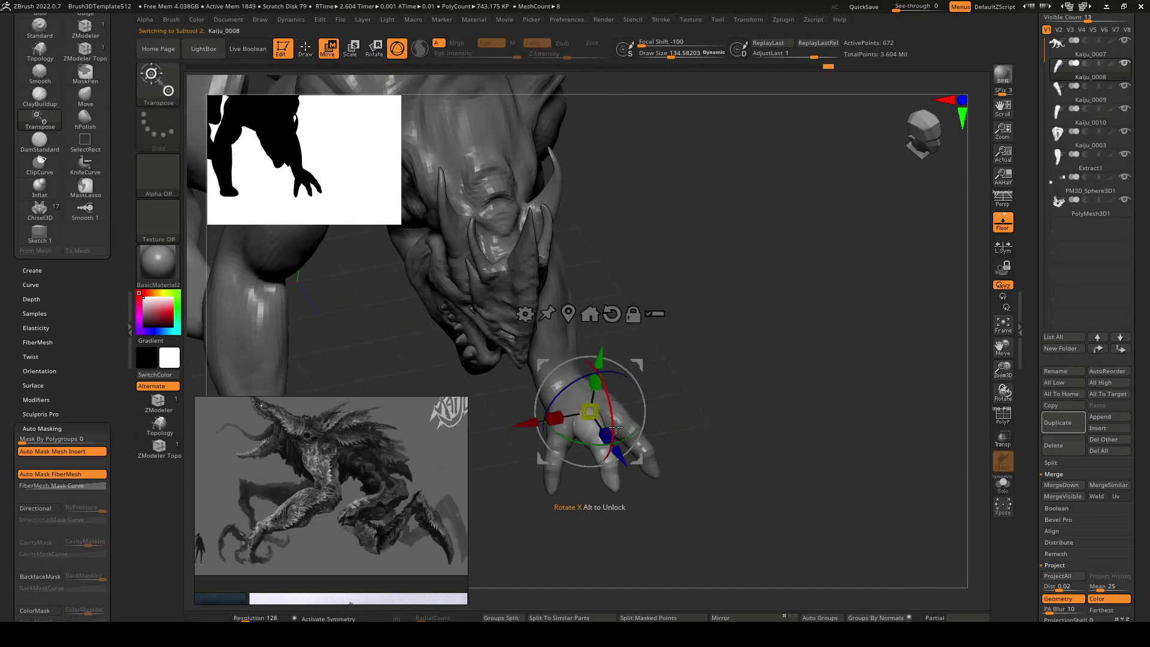
right_click_drag(587, 404, 653, 470)
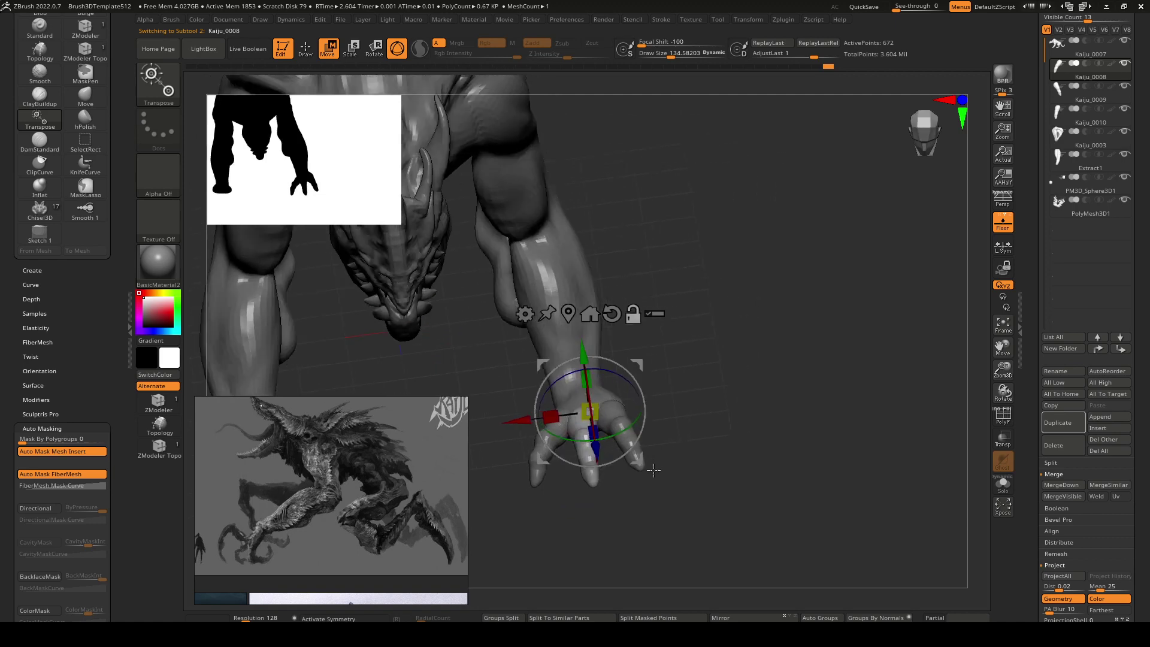
left_click(608, 412, "alt")
right_click_drag(611, 410, 637, 406)
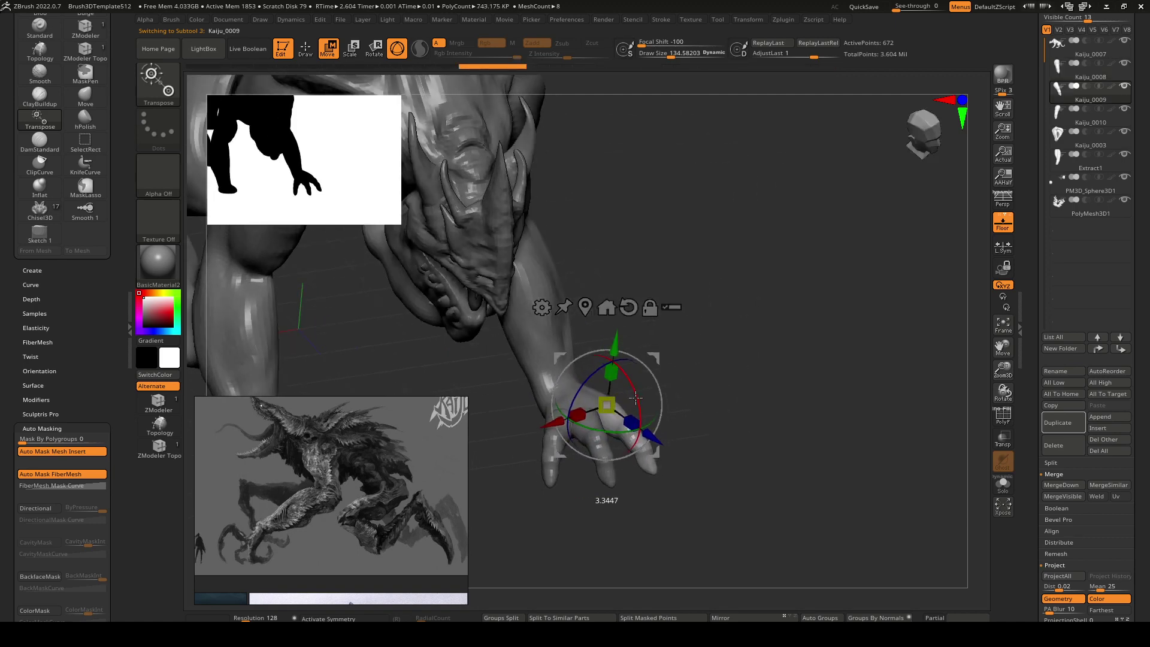
key("q")
Duplicate the innermost finger and reposition the copy as a thumb at the inner side of the wrist.
mouse_move(742, 427)
right_mouse_down()
mouse_move(726, 389)
mouse_move(755, 305)
mouse_move(765, 383)
mouse_move(747, 467)
mouse_move(775, 485)
mouse_move(741, 406)
mouse_move(672, 416)
mouse_move(677, 393)
mouse_move(736, 391)
mouse_move(710, 425)
mouse_move(701, 362)
mouse_move(744, 374)
mouse_move(675, 411)
mouse_move(710, 443)
right_mouse_up()
left_click(647, 393, "alt")
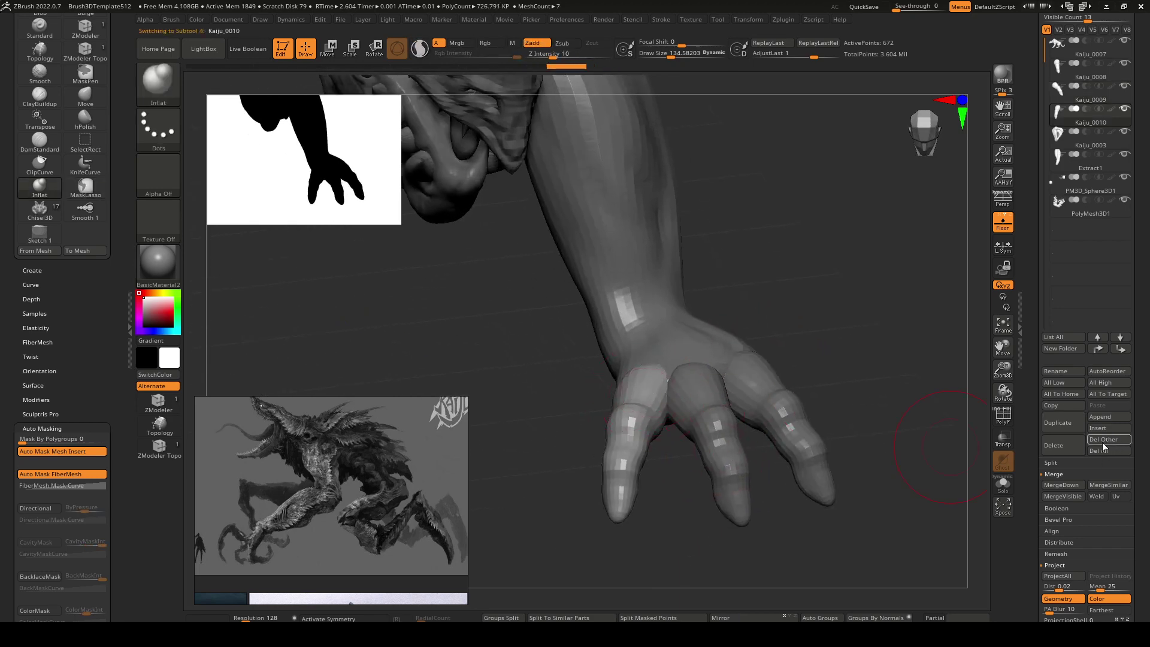
right_click_drag(503, 396, 598, 403)
key("w")
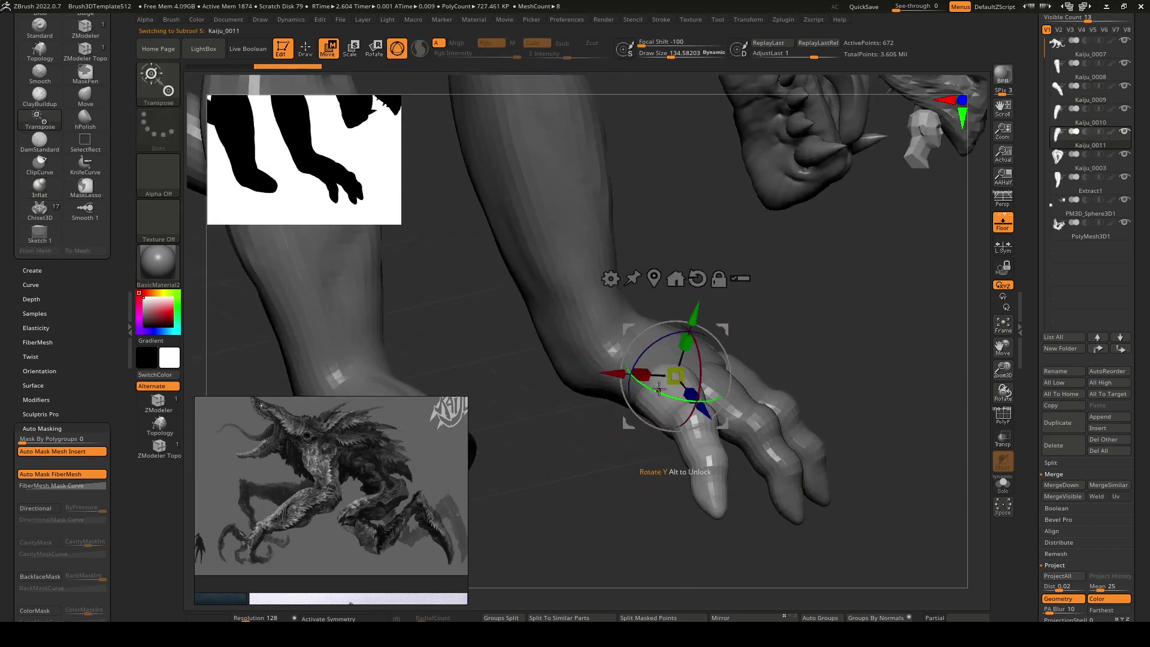
right_click_drag(706, 395, 664, 405)
left_click_drag(734, 318, 626, 303)
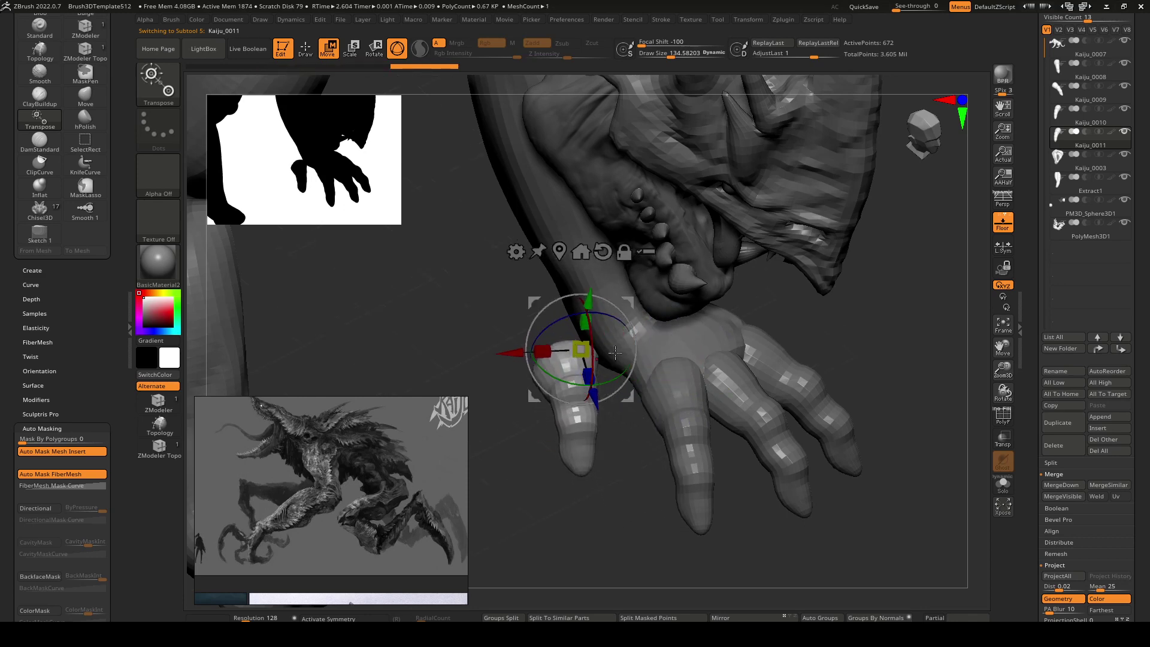
right_click_drag(521, 330, 704, 366)
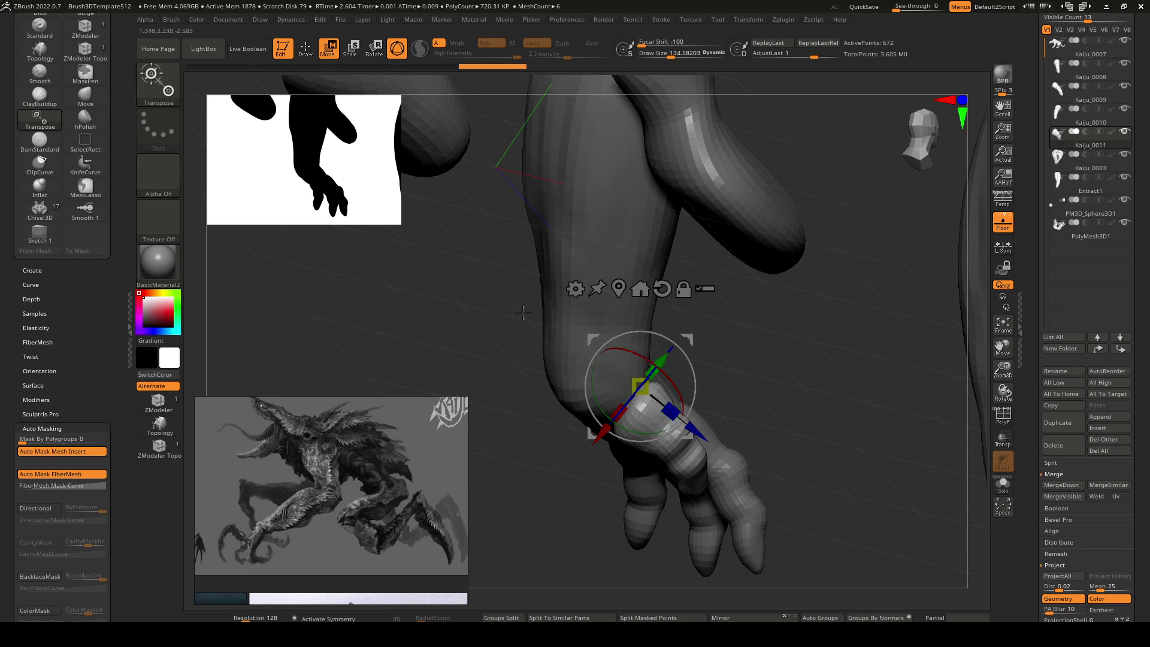
Show the rocky kaiju's hands on the reference board and rotate the thumb at the inner wrist to match.
scroll(256, 508, "down", 5)
scroll(345, 553, "up", 5)
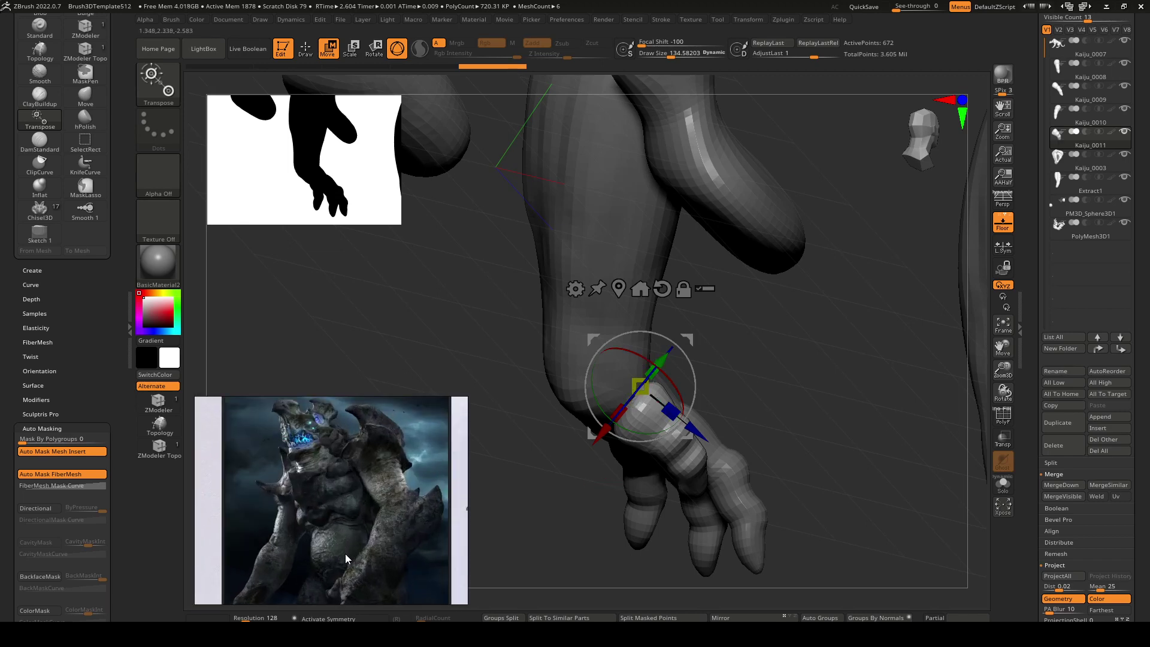
middle_click_drag(345, 553, 369, 490)
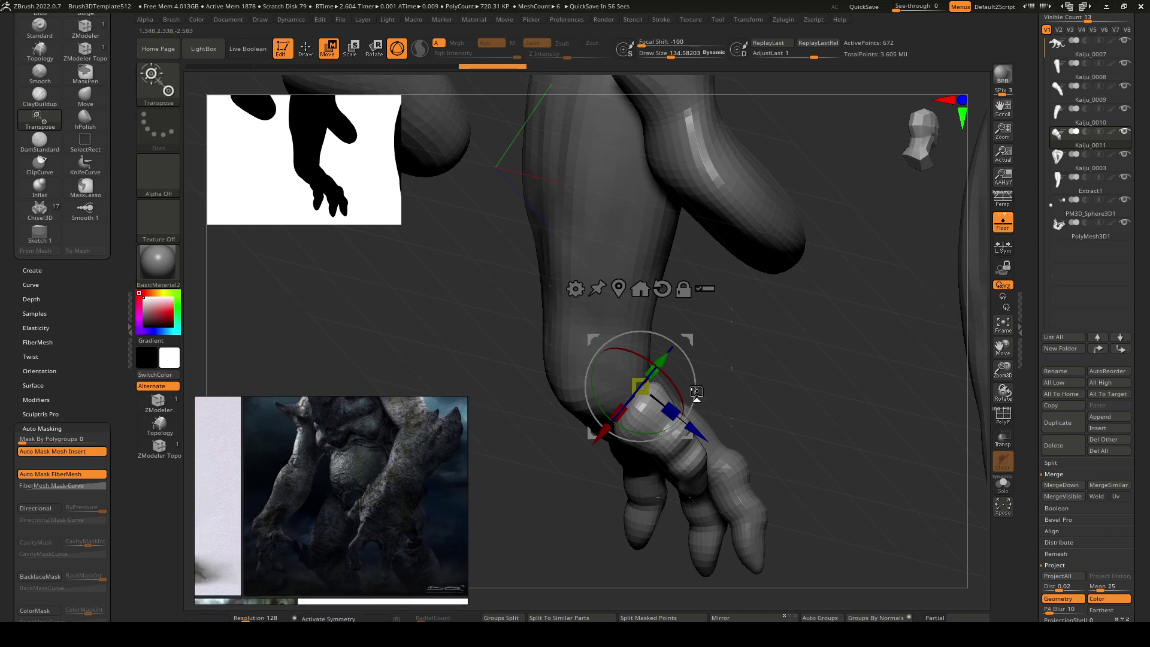
left_click_drag(696, 391, 673, 435)
right_click_drag(719, 428, 646, 395)
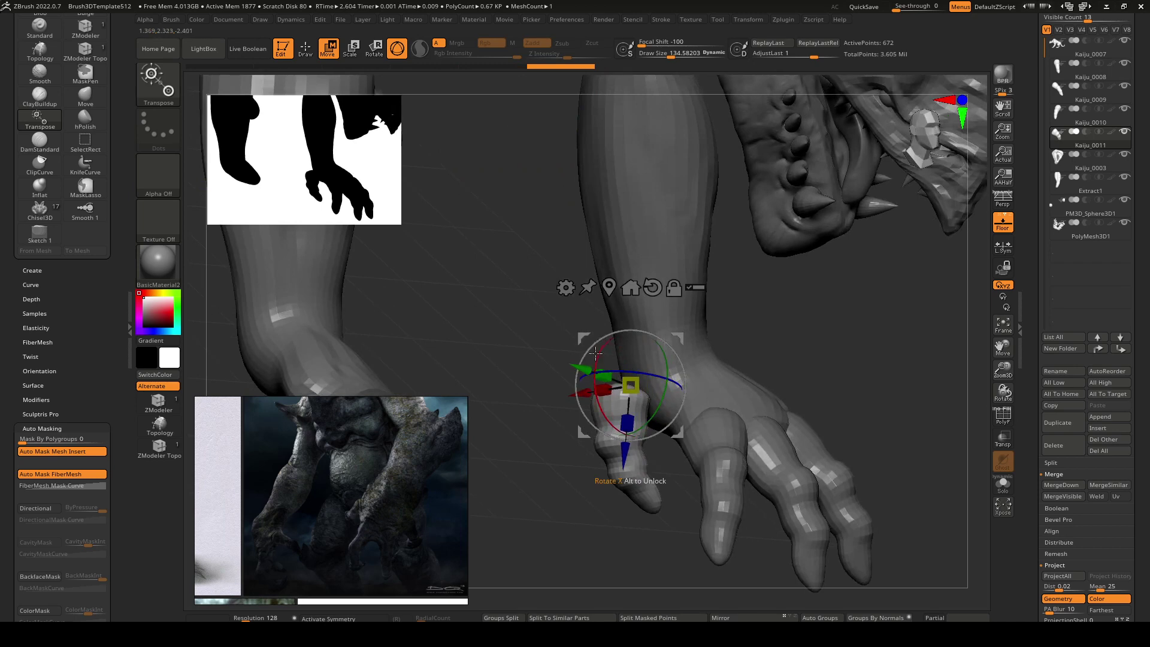
left_click_drag(595, 353, 625, 341)
right_click_drag(626, 341, 722, 340)
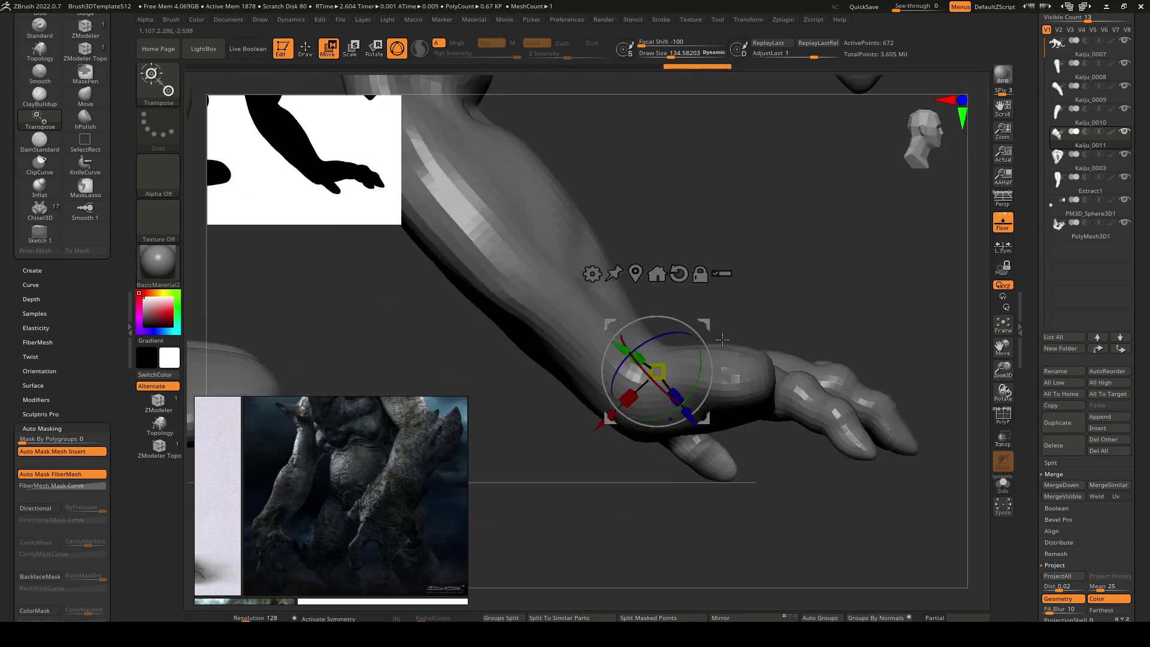
Adjust the thumb's placement and angle against the wrist from the side and from the front.
left_click_drag(703, 325, 681, 334)
right_click_drag(680, 334, 652, 287)
right_click_drag(641, 412, 644, 278, "ctrl")
left_click_drag(642, 271, 616, 298)
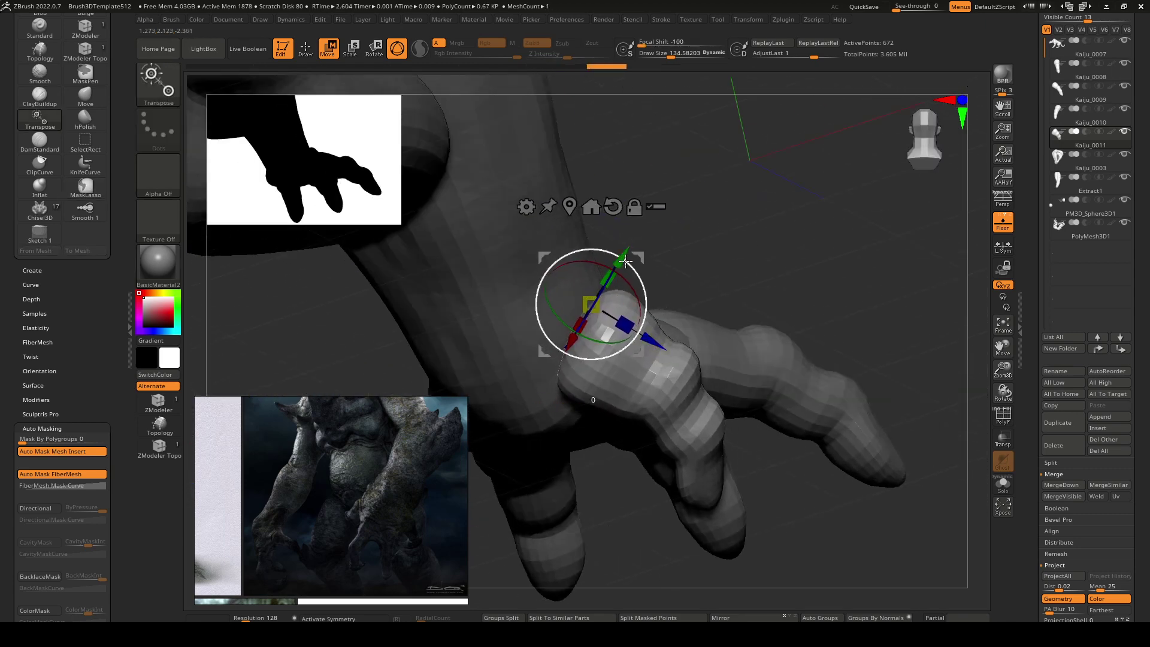
left_click_drag(623, 254, 607, 274)
left_click_drag(743, 269, 630, 349)
right_click_drag(630, 349, 606, 363)
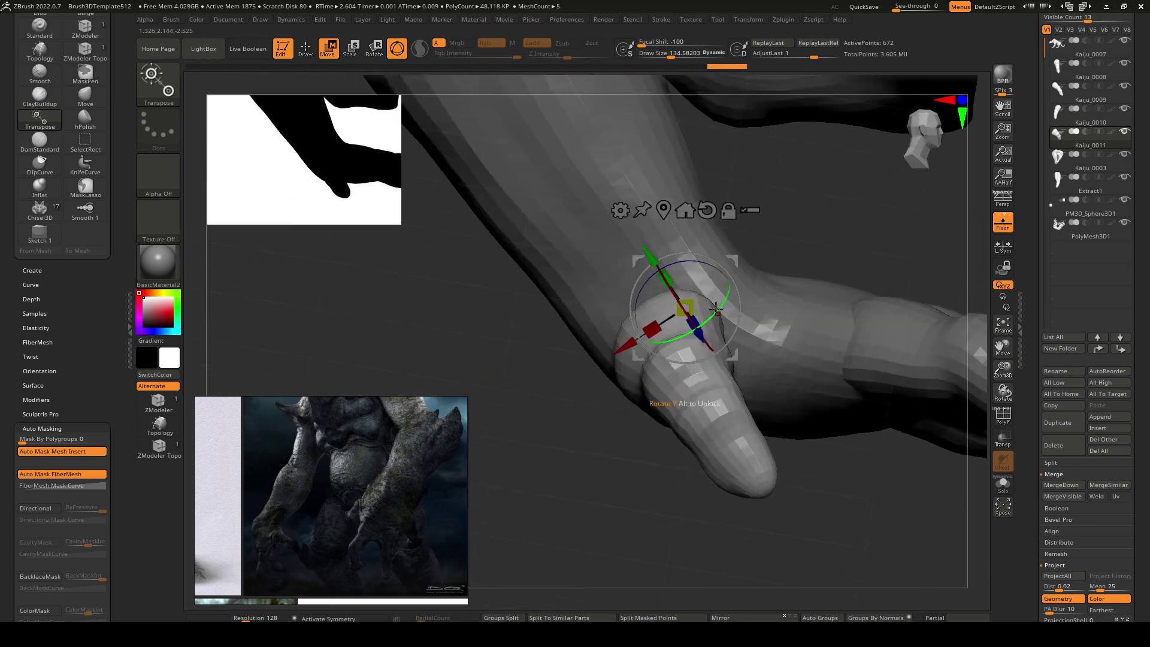
Rotate the thumb around its length and slide its base back into the wrist.
left_click_drag(723, 306, 661, 269)
right_click_drag(661, 268, 703, 321)
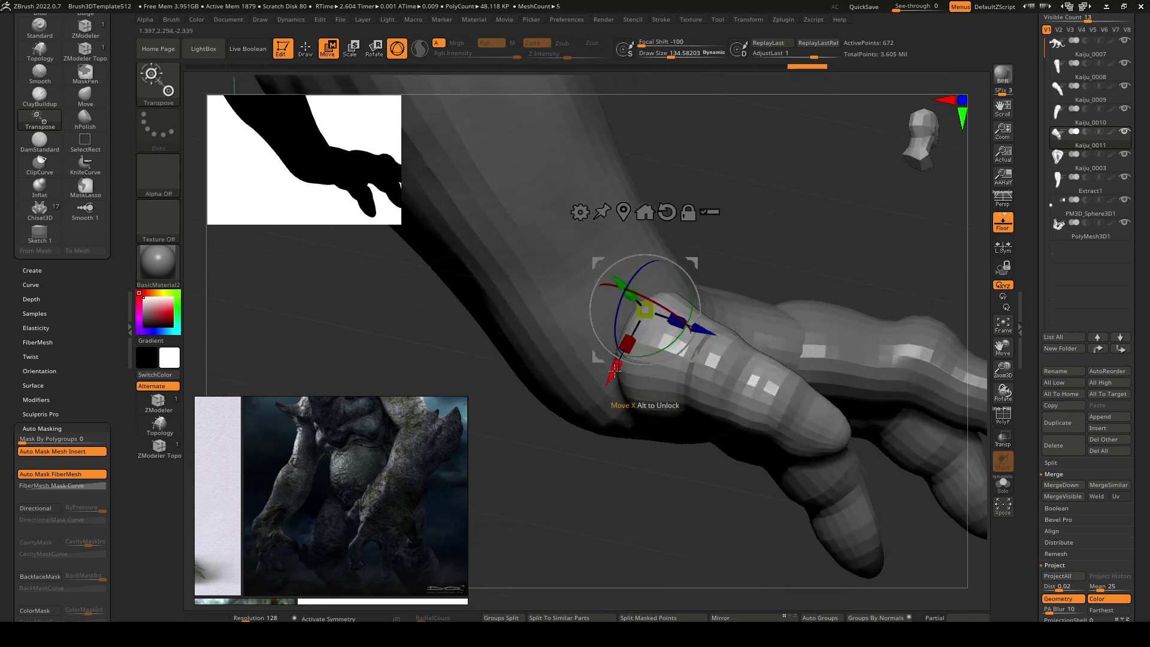
left_click_drag(614, 370, 619, 361)
left_click_drag(706, 324, 674, 312)
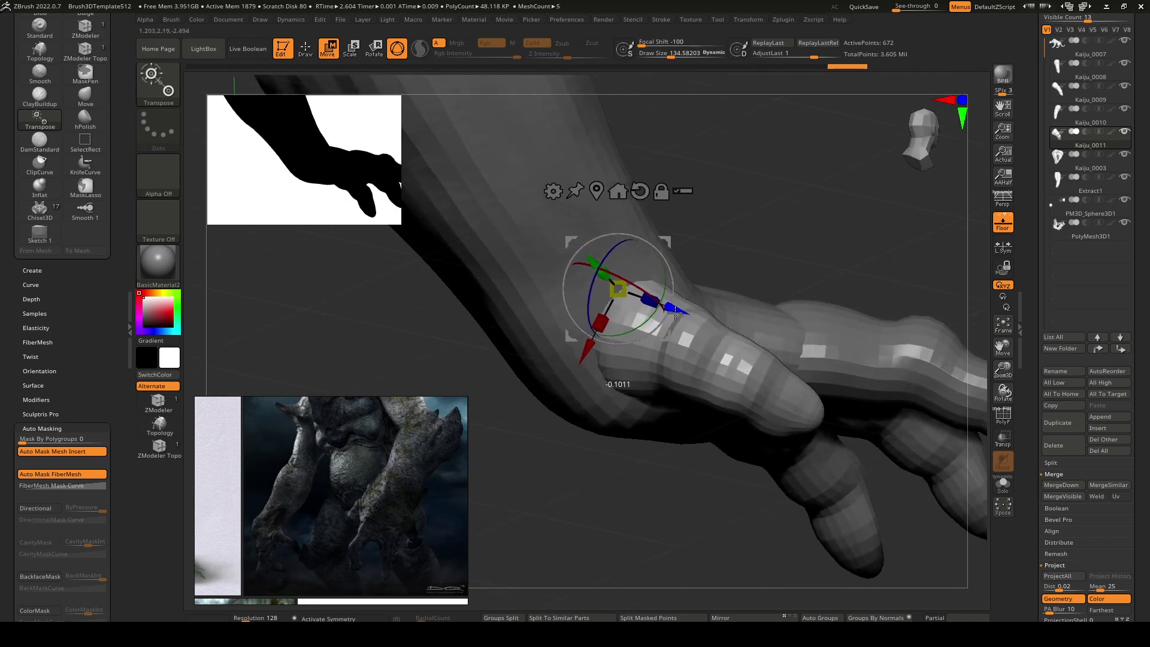
mouse_move(675, 312)
right_mouse_down()
mouse_move(712, 281)
mouse_move(734, 233)
mouse_move(640, 242)
mouse_move(718, 311)
right_mouse_up()
key("q")
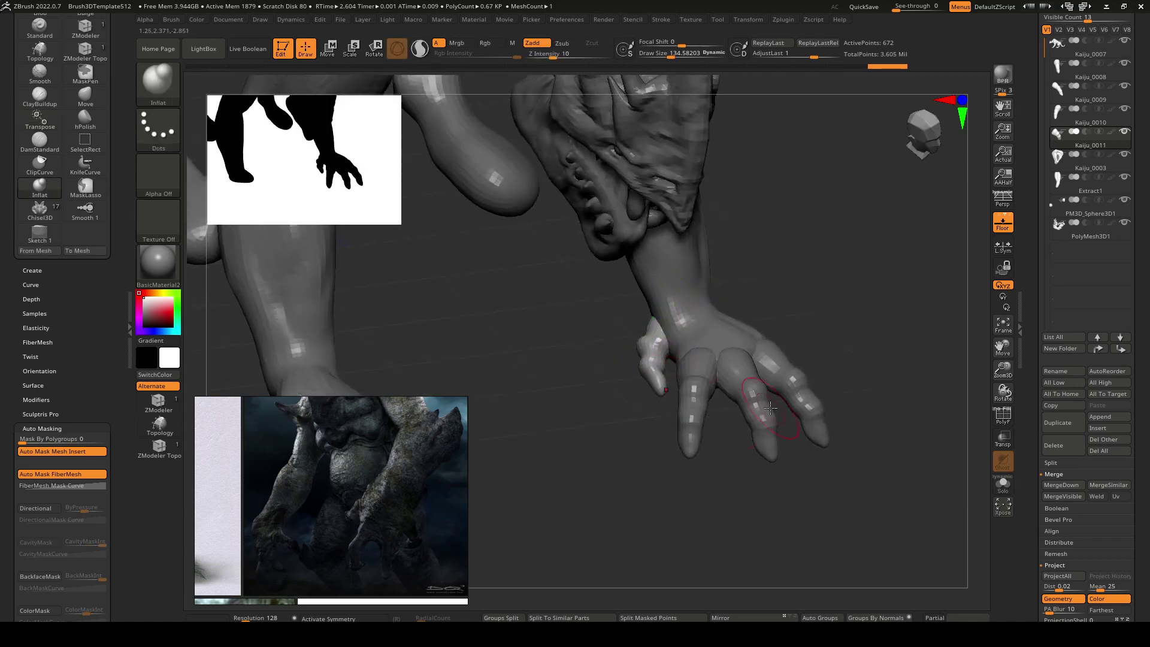
right_click_drag(770, 407, 698, 388)
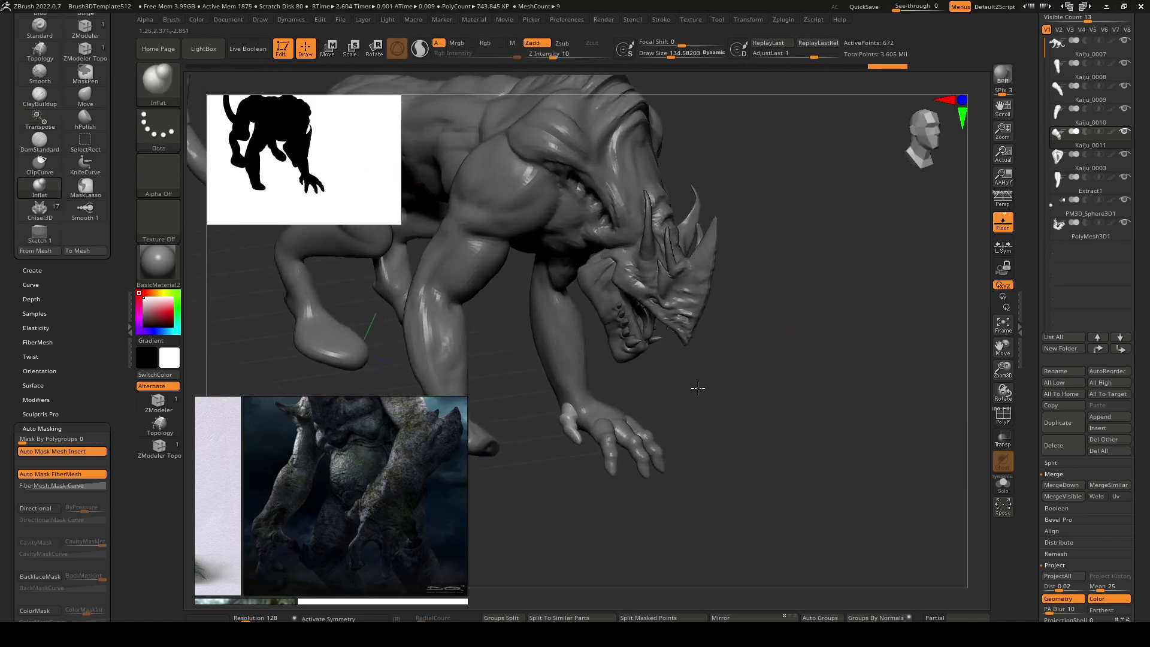
Nudge the thumb slightly closer to the palm so its base blends into the wrist.
key("w")
mouse_move(566, 405)
right_mouse_down("ctrl")
mouse_move(567, 433)
mouse_move(568, 384)
right_mouse_up("ctrl")
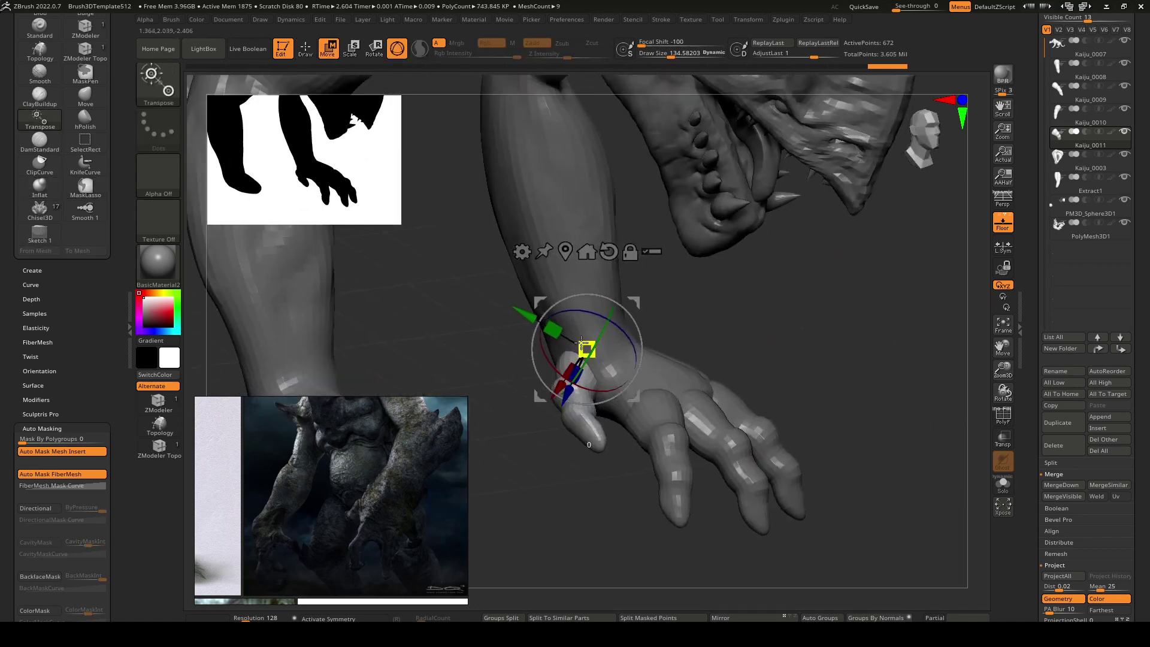
left_click_drag(585, 347, 595, 353)
right_click_drag(718, 383, 727, 338)
mouse_move(726, 338)
right_mouse_down("alt")
mouse_move(671, 433)
mouse_move(847, 423)
mouse_move(760, 469)
mouse_move(749, 434)
mouse_move(780, 416)
right_mouse_up("alt")
key("q")
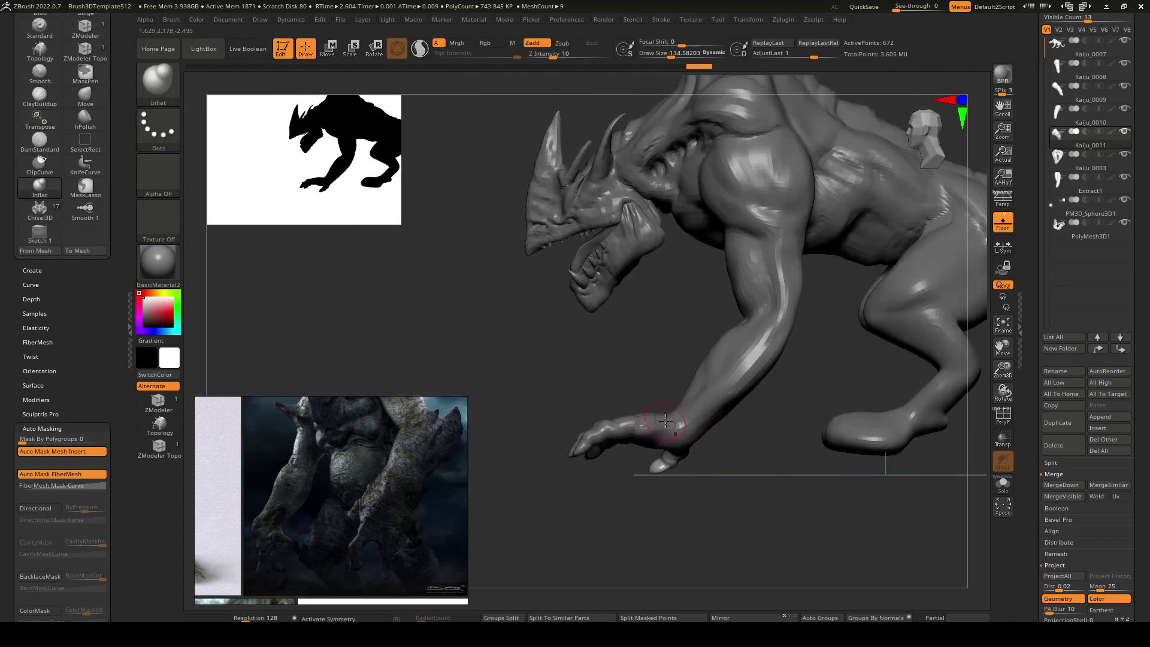
Rotate the thumb by about 25 degrees and review the finished hand on the whole body.
mouse_move(665, 421)
right_mouse_down()
mouse_move(758, 457)
mouse_move(685, 433)
mouse_move(656, 458)
mouse_move(643, 397)
mouse_move(626, 386)
right_mouse_up()
key("w")
left_click_drag(626, 386, 621, 372)
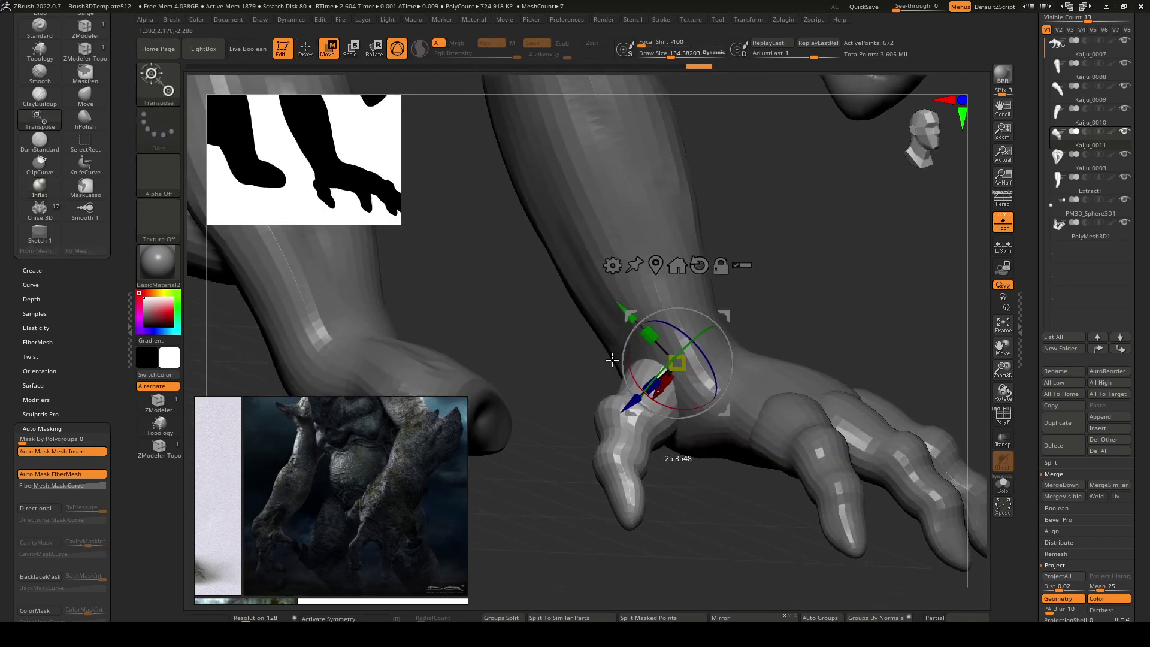
right_click_drag(621, 372, 758, 351)
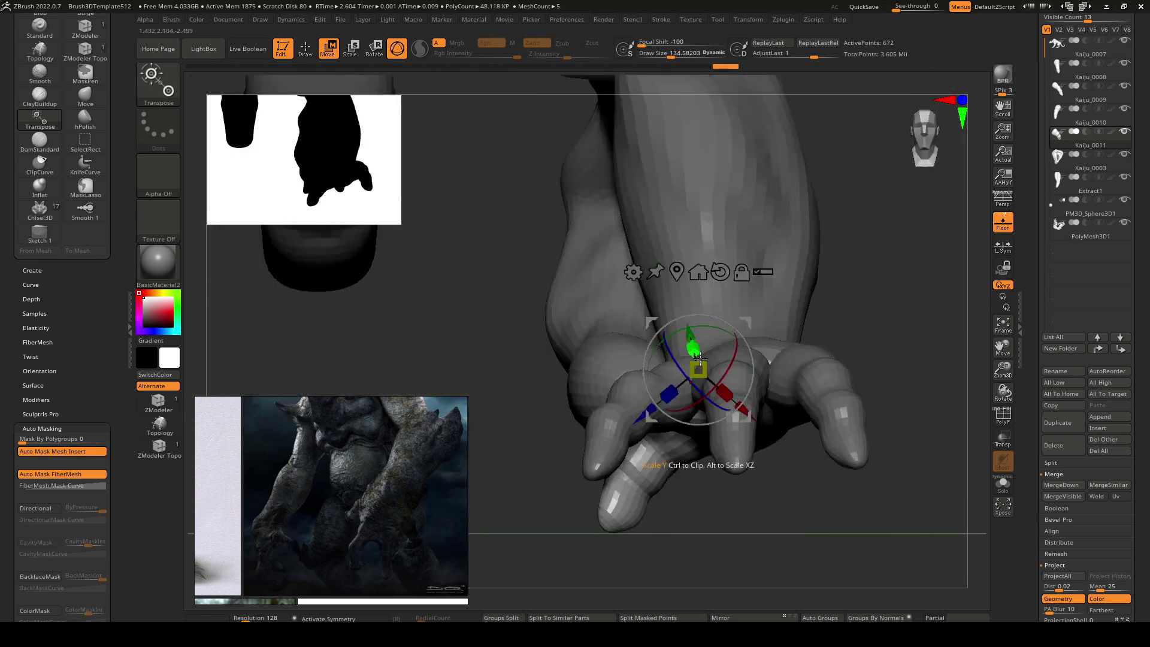
mouse_move(646, 345)
right_mouse_down()
mouse_move(712, 376)
mouse_move(701, 416)
mouse_move(664, 432)
mouse_move(709, 422)
mouse_move(727, 437)
mouse_move(720, 452)
mouse_move(734, 424)
mouse_move(729, 493)
mouse_move(674, 502)
right_mouse_up()
key("q")
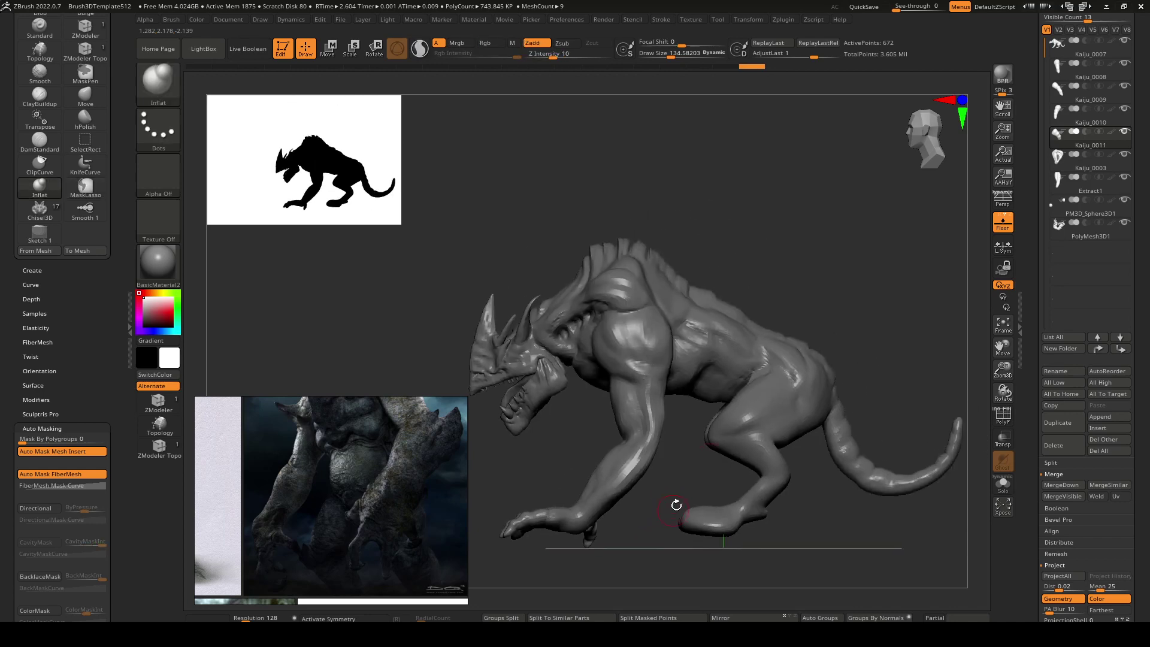
QuickSave the project and frame the whole kaiju in a three-quarter front view.
left_click(864, 7)
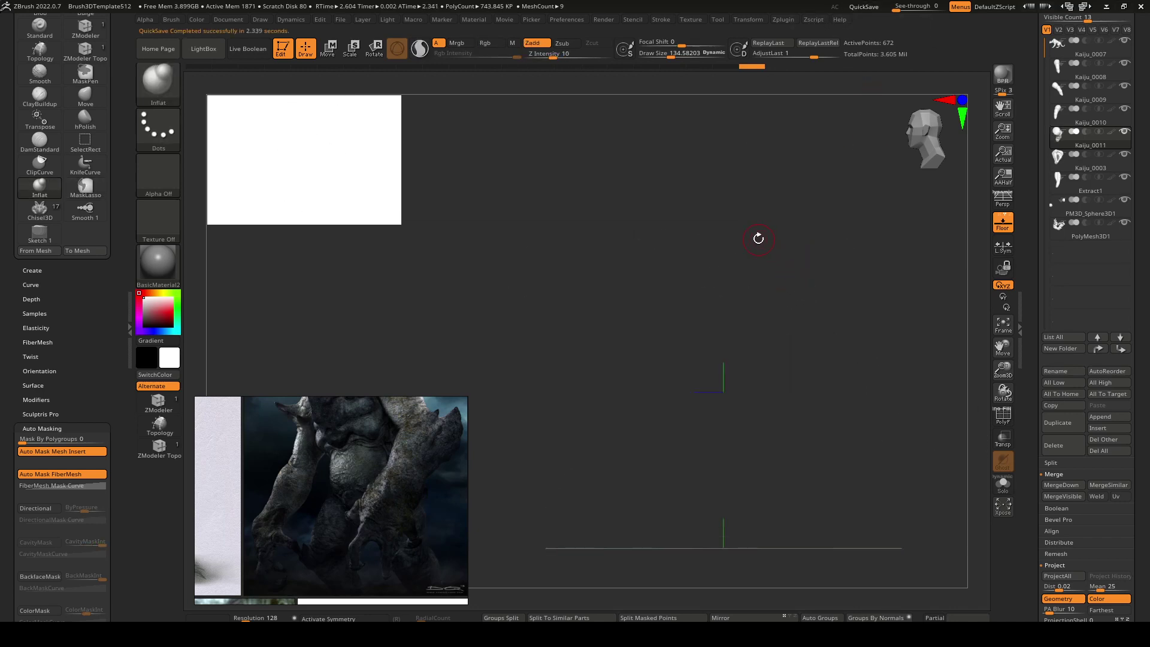
right_click_drag(758, 238, 768, 306)
right_click_drag(680, 396, 763, 411, "alt")
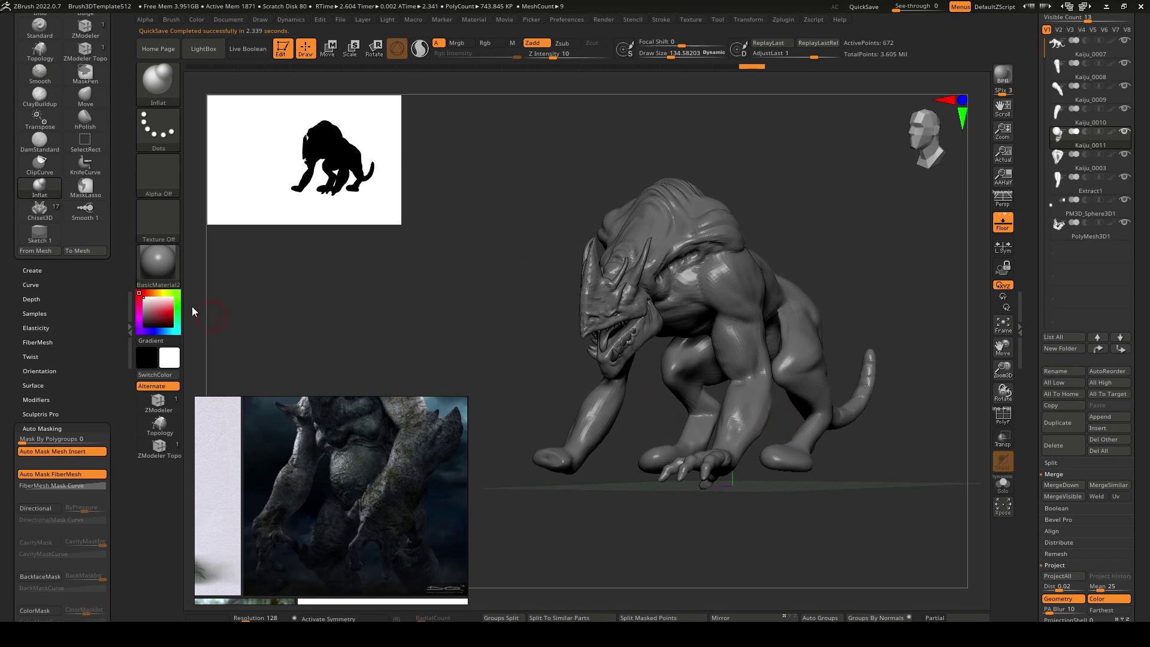
Try the dirty blue, deep bronze, Silver and reflected plastic materials on the kaiju.
left_click(162, 263)
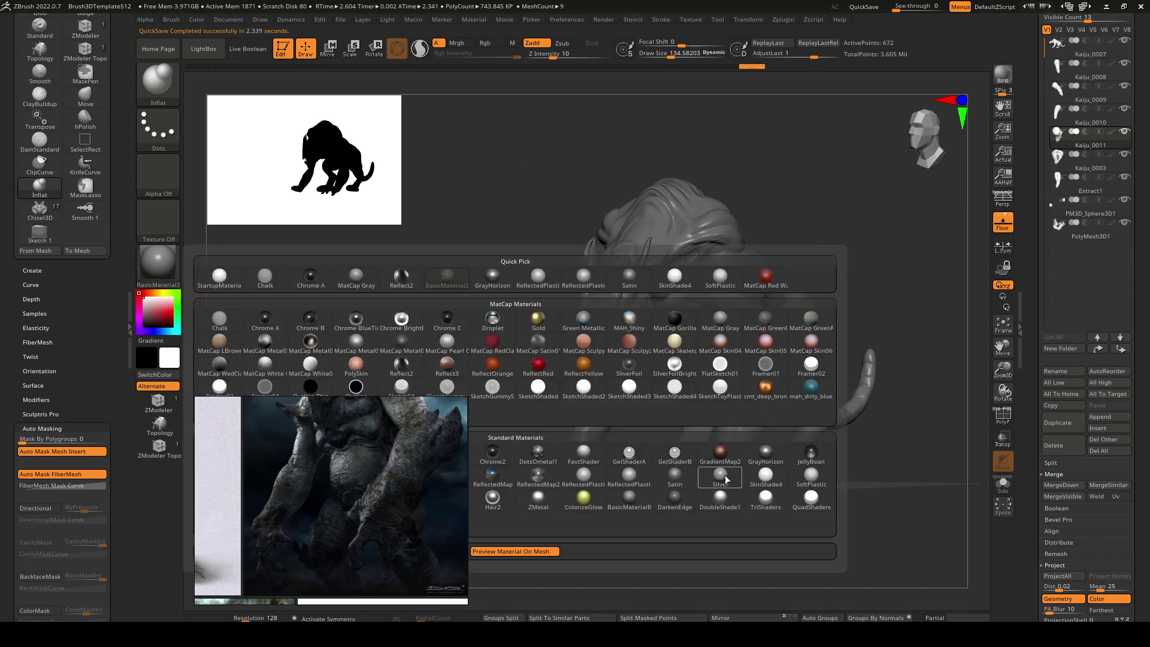
left_click(811, 398)
left_click(178, 267)
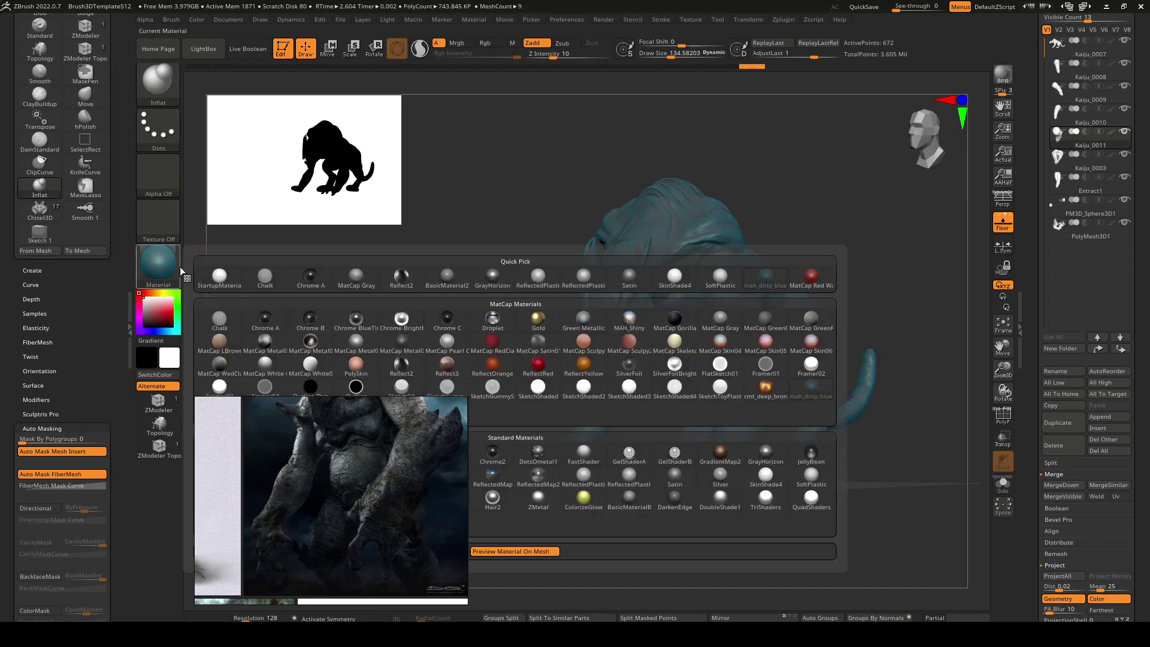
left_click(762, 396)
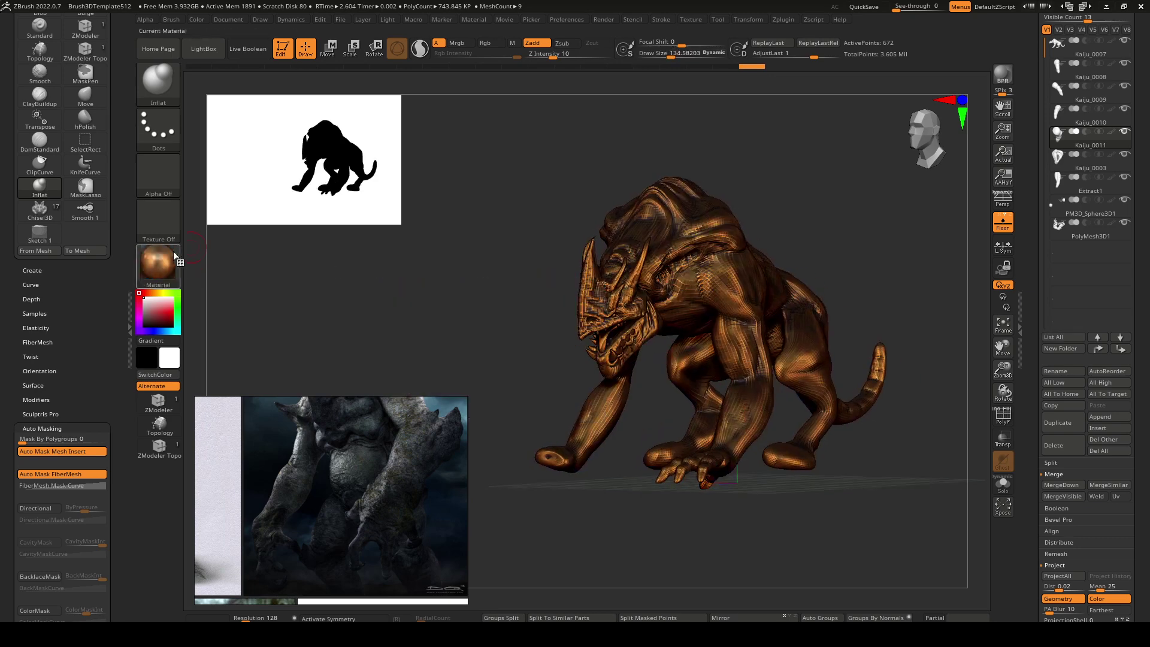
left_click(173, 251)
left_click(720, 500)
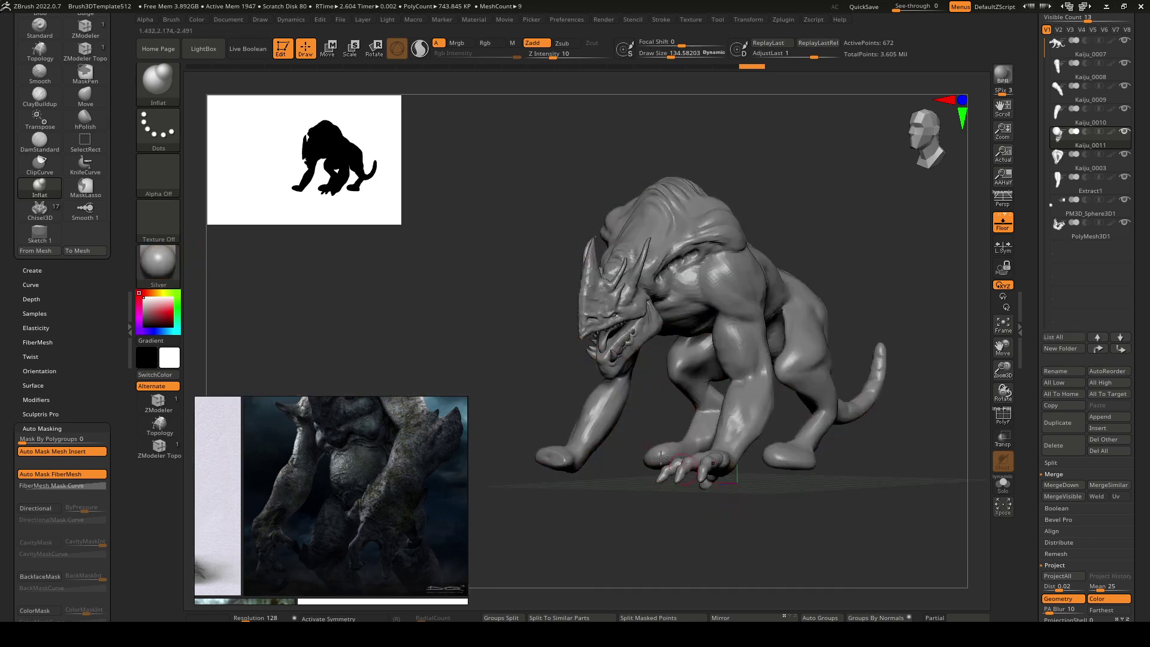
left_click(174, 271)
left_click(641, 495)
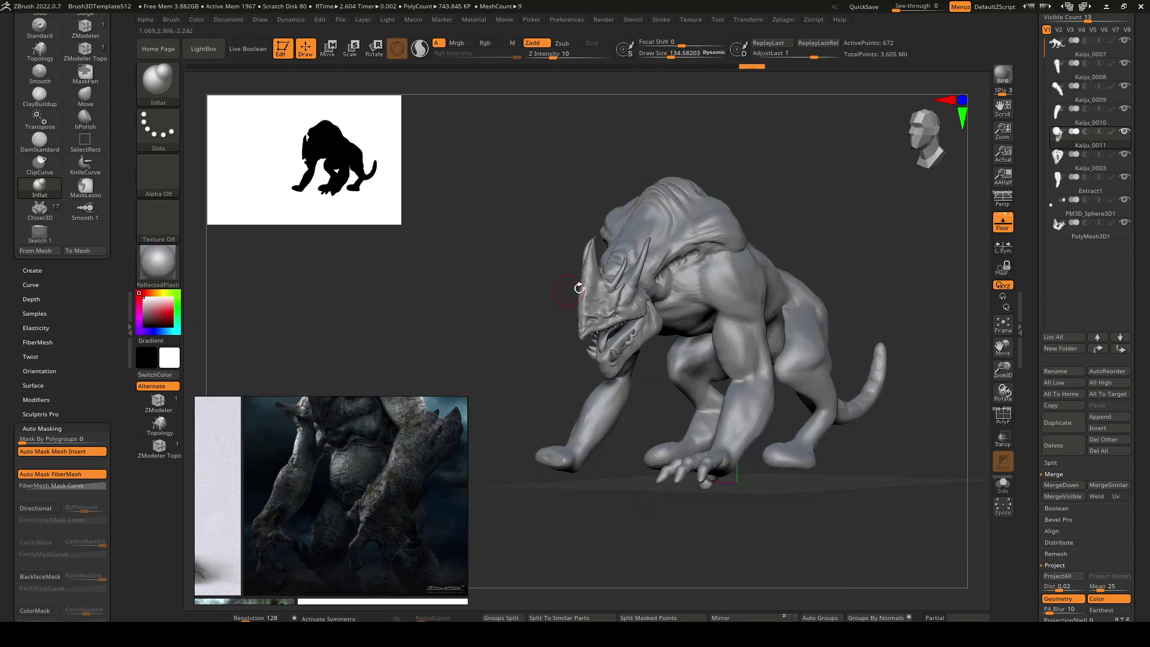
Turn on perspective and render shadowed previews of the kaiju, replacing the plastic material with the last MatCap Green material.
left_click(1011, 207)
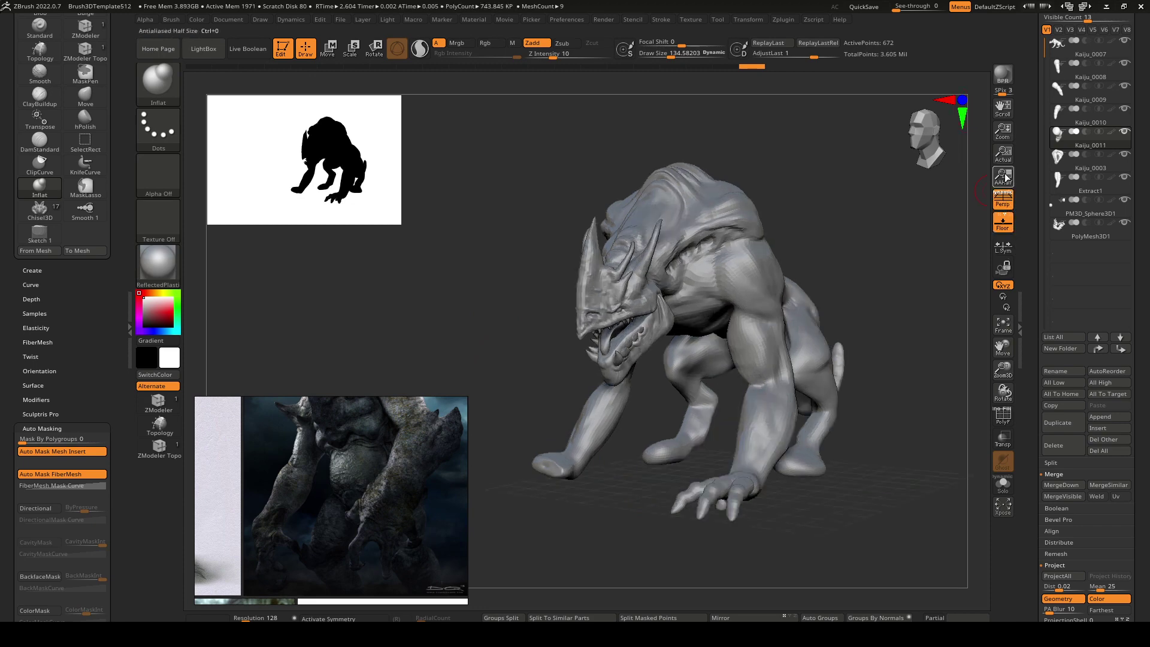
left_click(1010, 78)
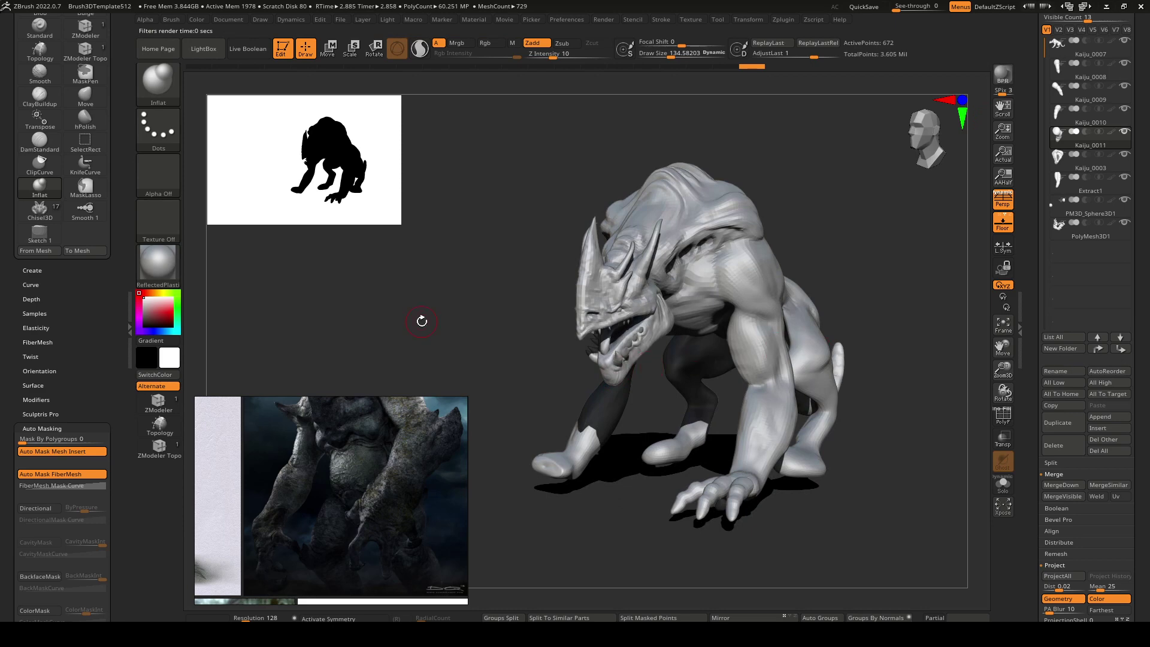
left_click(175, 268)
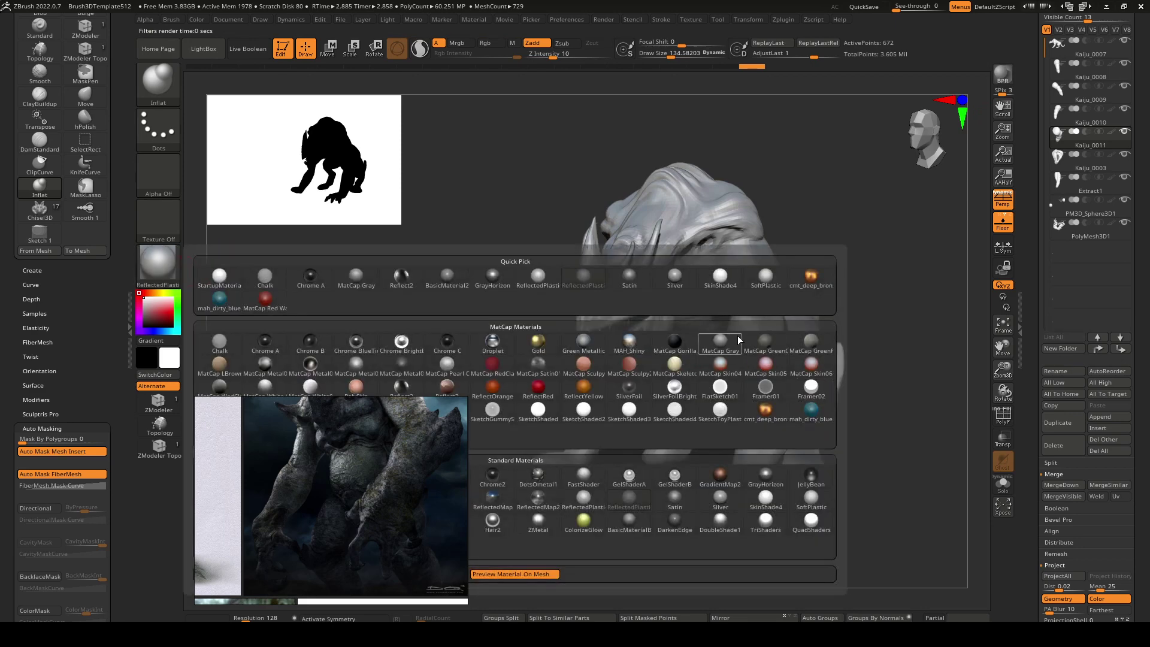
left_click(819, 342)
left_click_drag(834, 248, 877, 220)
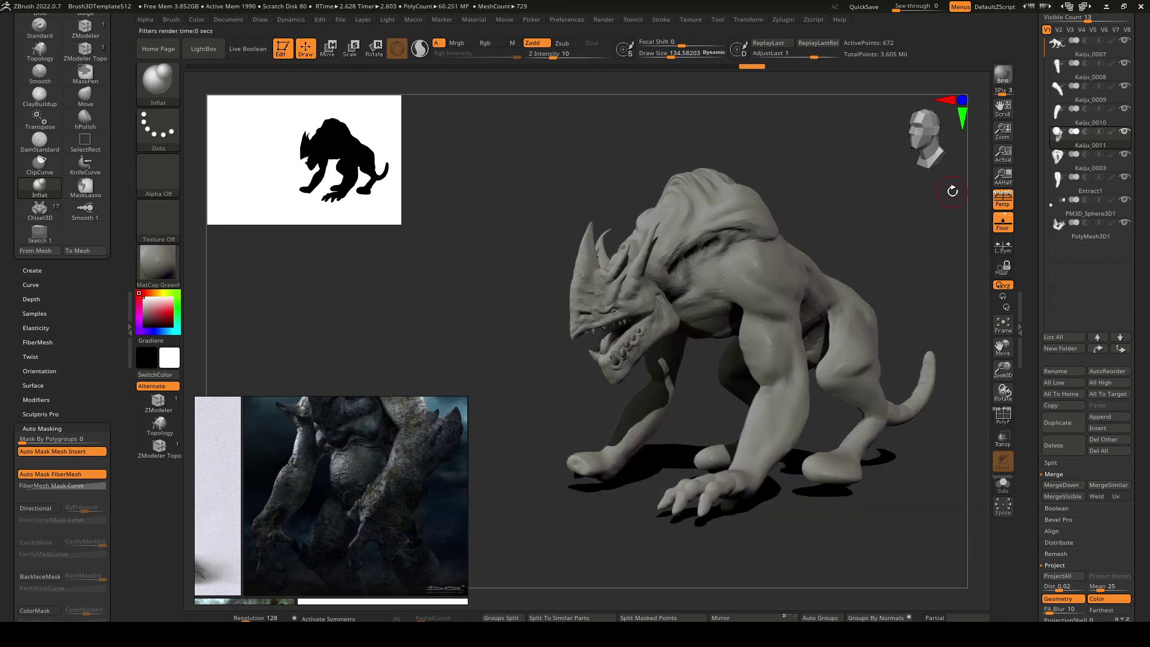
Select the kaiju's body, raise it to its highest subdivision level and apply the neighbouring, darker MatCap Green material.
left_click(724, 279, "alt")
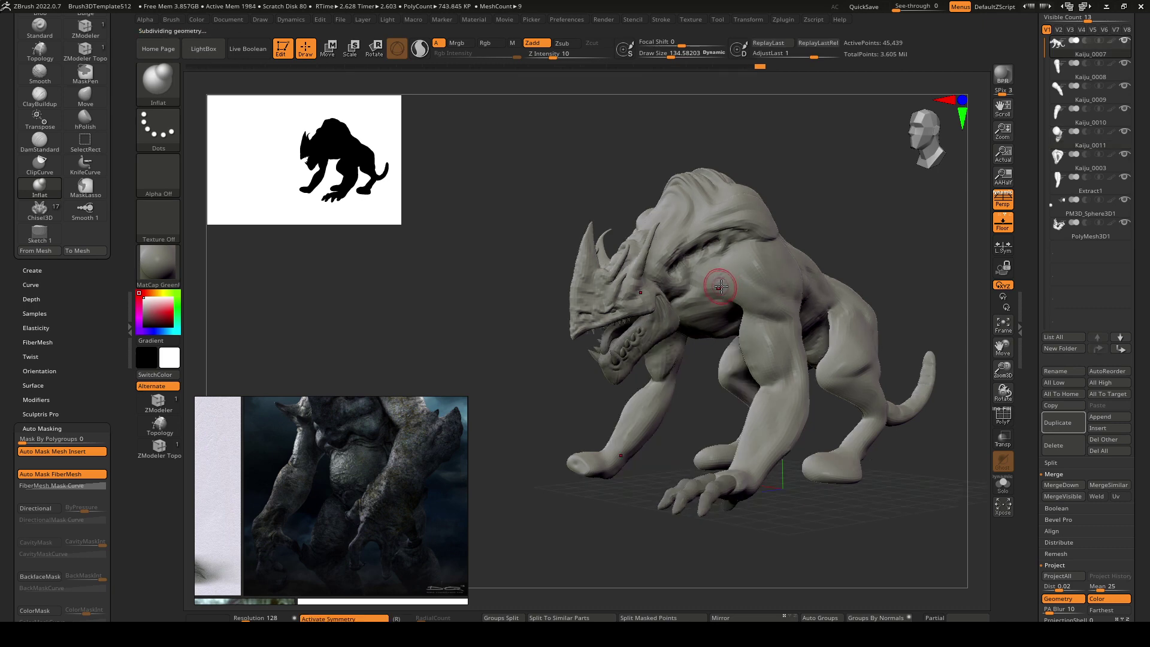
left_click(160, 271)
left_click(764, 342)
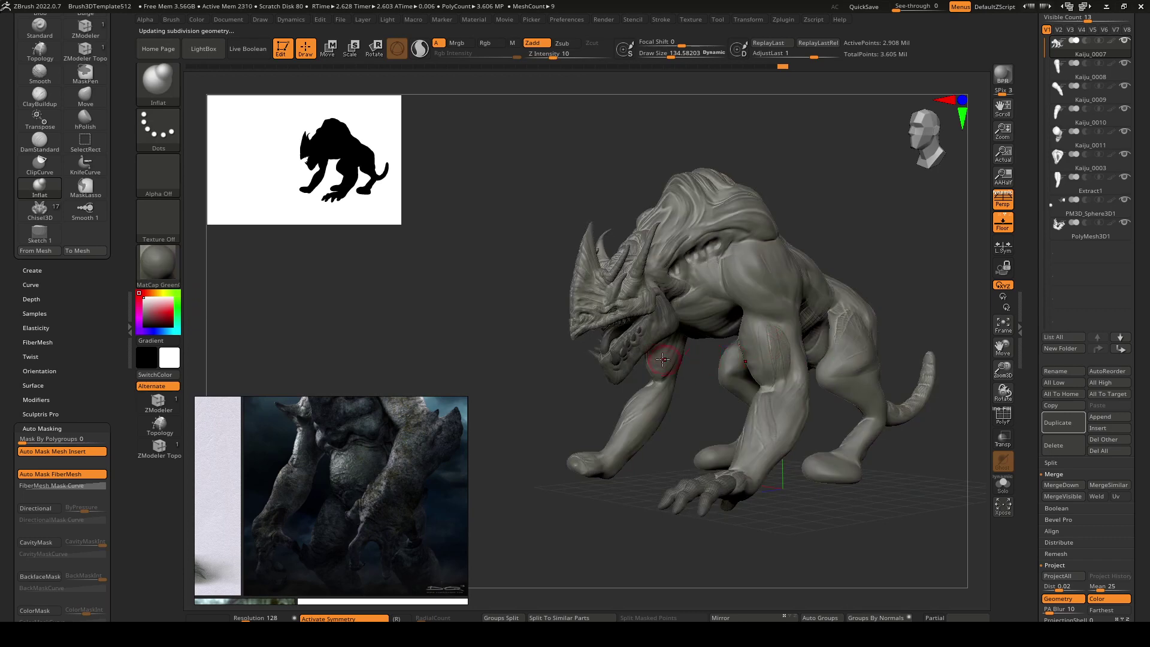
Reduce the brush draw size to about 58 and frame the whole kaiju from the front three-quarter angle.
mouse_move(662, 359)
right_mouse_down()
mouse_move(733, 353)
mouse_move(683, 336)
mouse_move(670, 383)
mouse_move(455, 298)
right_mouse_up()
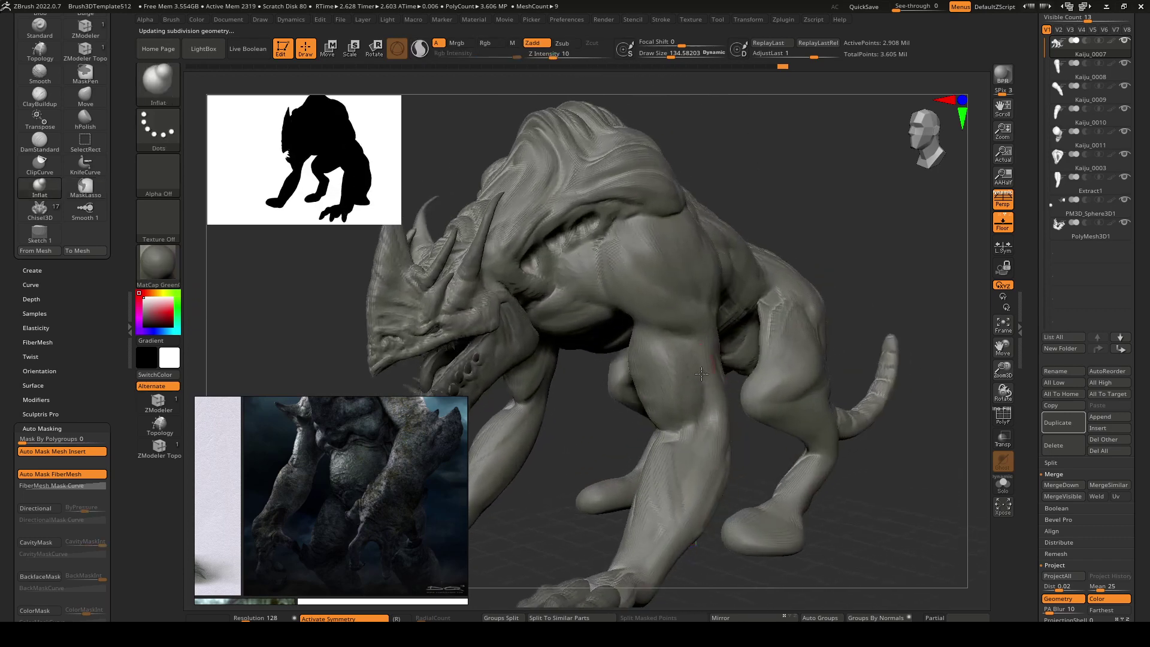
key("space")
left_click_drag(521, 306, 506, 307)
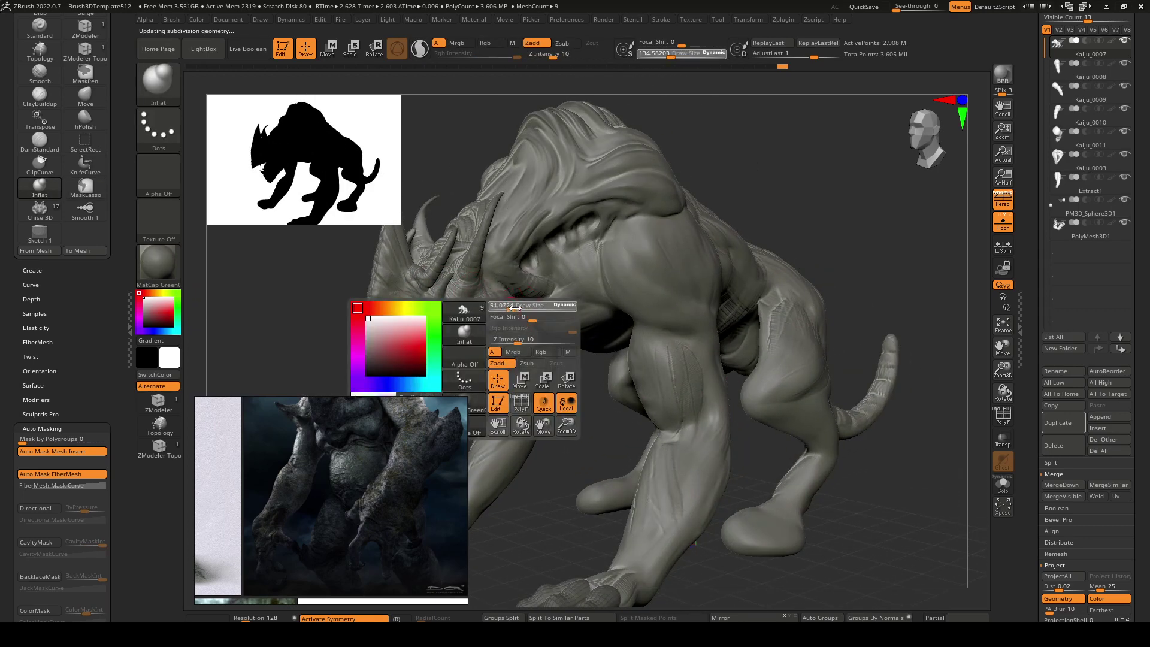
right_click_drag(504, 311, 579, 296, "alt")
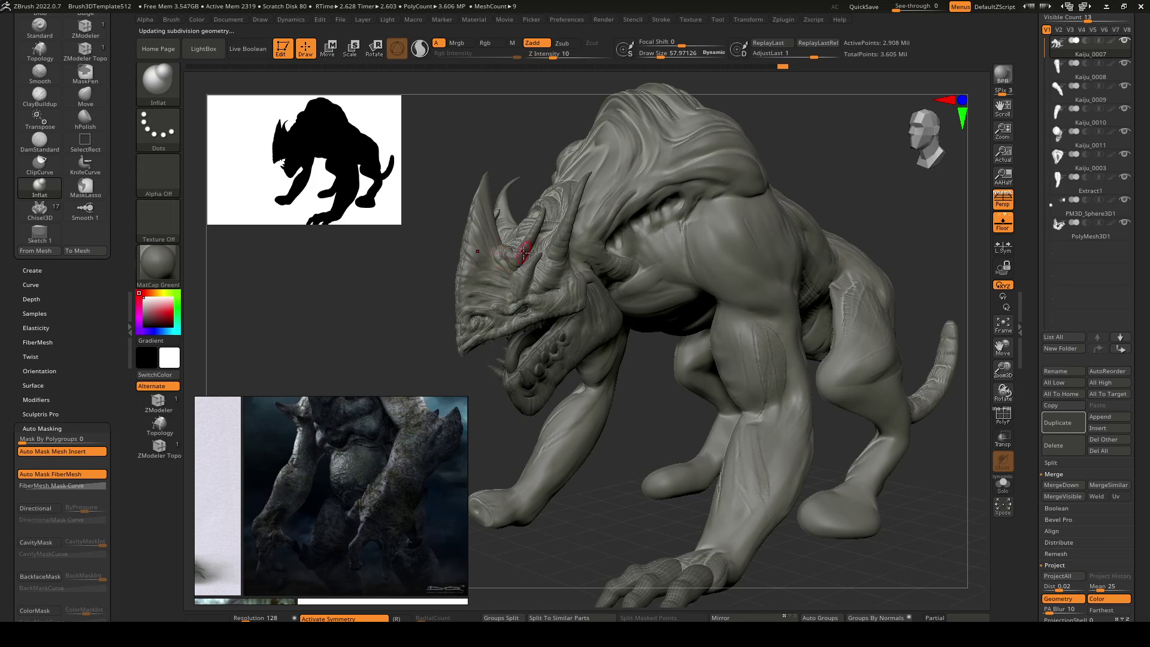
right_click_drag(543, 262, 683, 278)
Render a shadowed preview of the full-detail kaiju and examine its proportions from the front and side.
left_click(1008, 73)
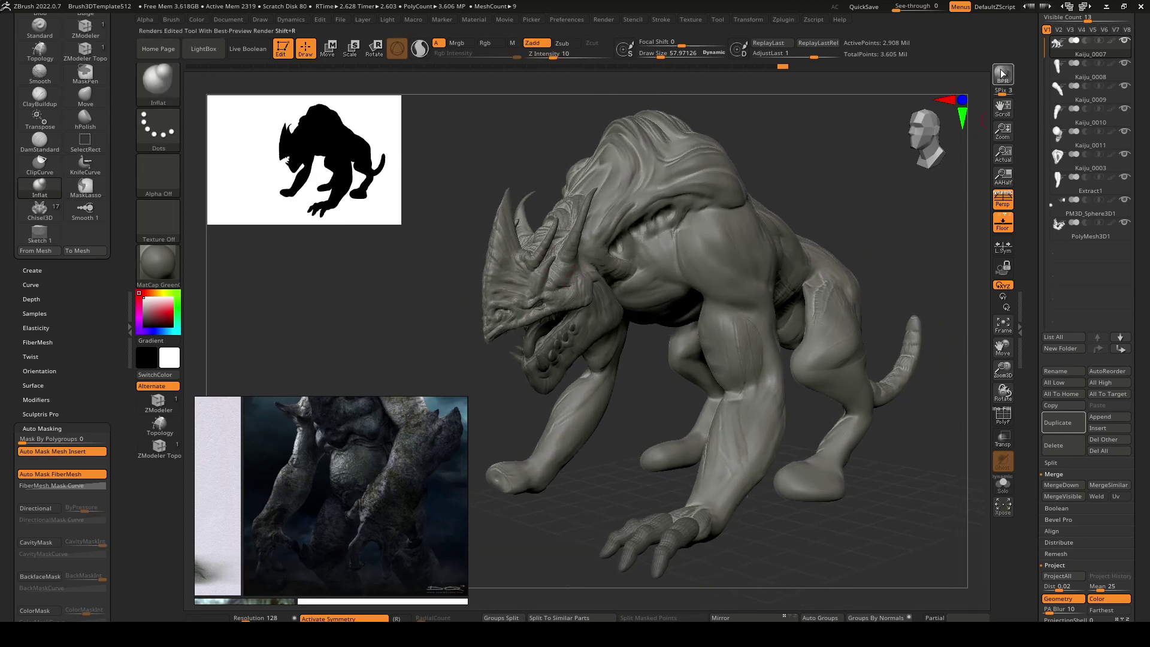
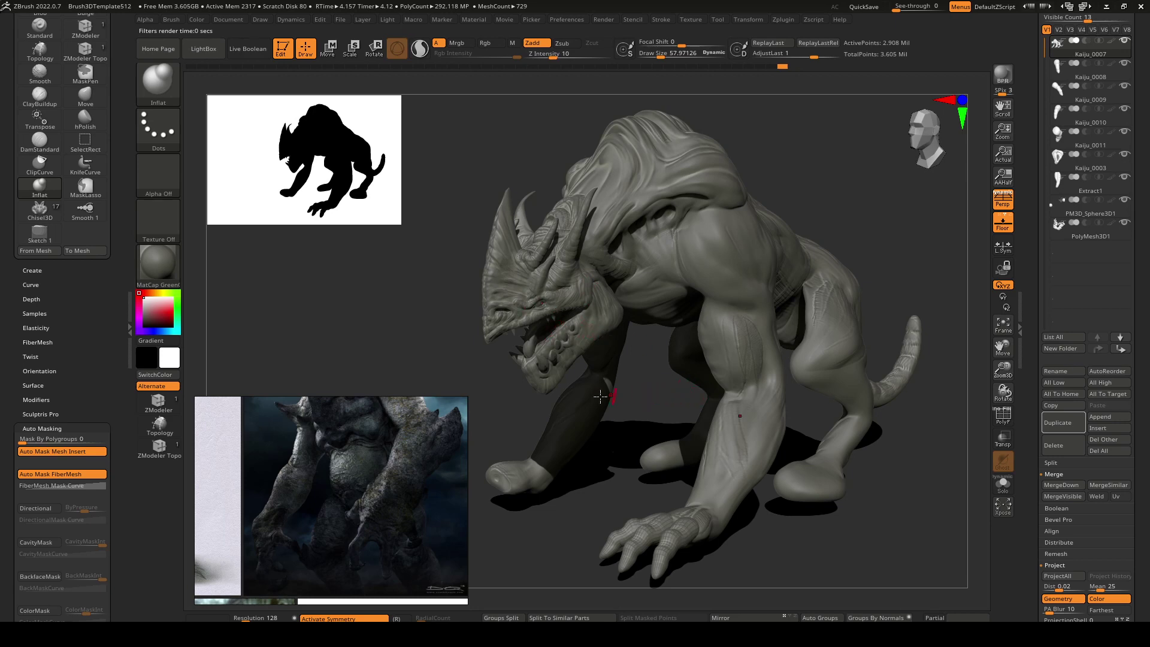
mouse_move(603, 400)
right_mouse_down()
mouse_move(778, 440)
mouse_move(719, 428)
mouse_move(685, 436)
right_mouse_up()
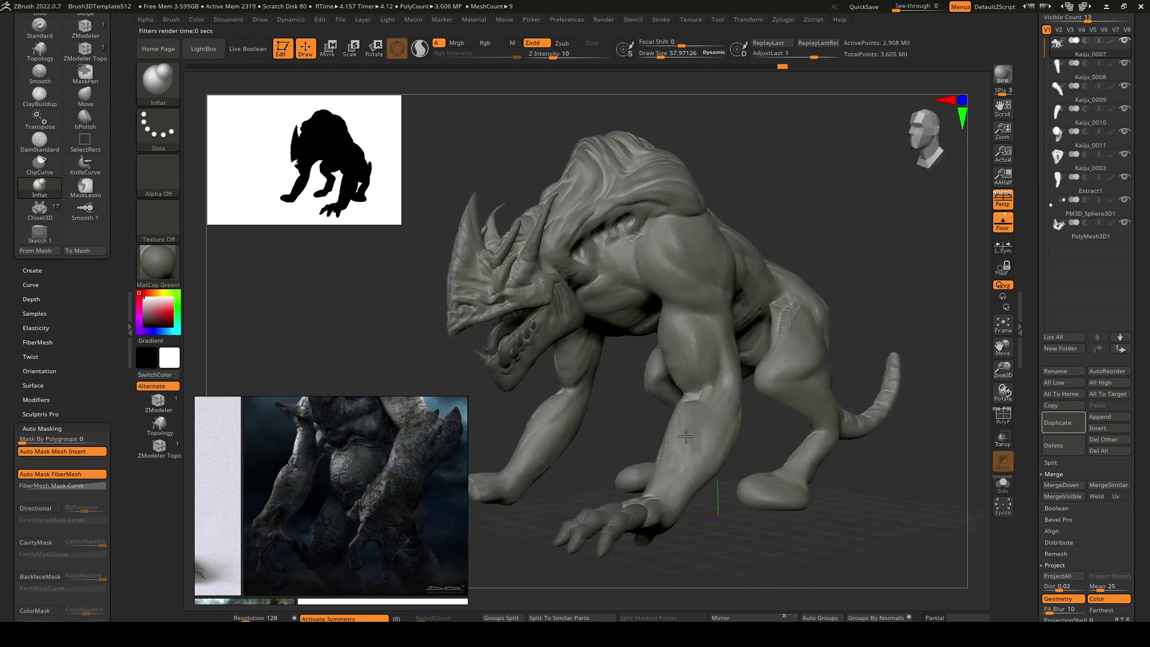
left_click_drag(686, 436, 691, 421)
mouse_move(877, 400)
right_mouse_down()
mouse_move(680, 418)
mouse_move(696, 430)
mouse_move(801, 281)
mouse_move(782, 313)
mouse_move(809, 327)
right_mouse_up()
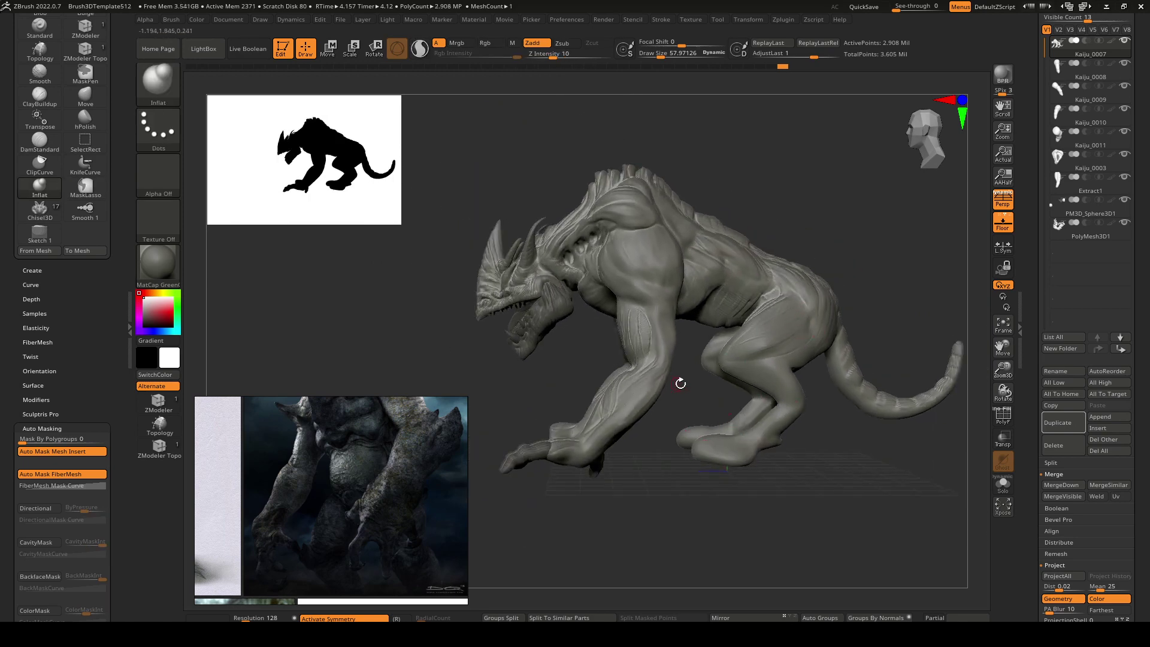
mouse_move(680, 383)
right_mouse_down()
mouse_move(829, 390)
mouse_move(678, 387)
mouse_move(748, 388)
mouse_move(685, 387)
mouse_move(670, 359)
right_mouse_up()
mouse_move(589, 429)
right_mouse_down()
mouse_move(713, 428)
mouse_move(652, 442)
mouse_move(643, 409)
mouse_move(782, 430)
mouse_move(618, 413)
right_mouse_up()
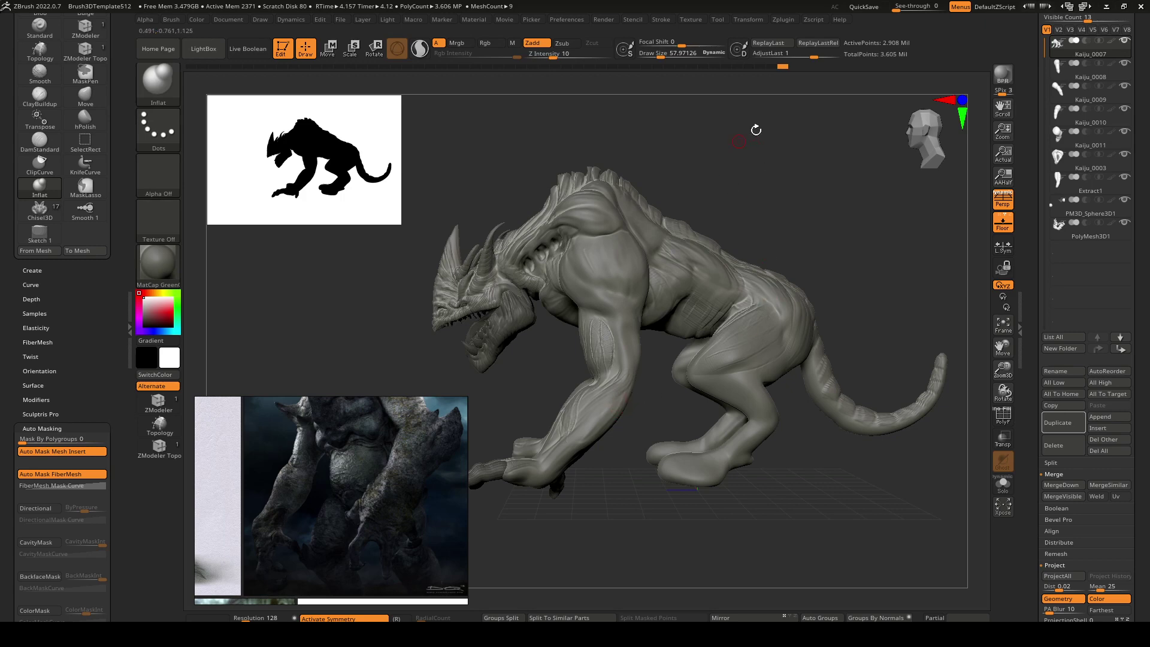
Collapse the Brush palette and dock the Zplugin palette beneath it in the tray.
left_click_drag(8, 158, 12, 244)
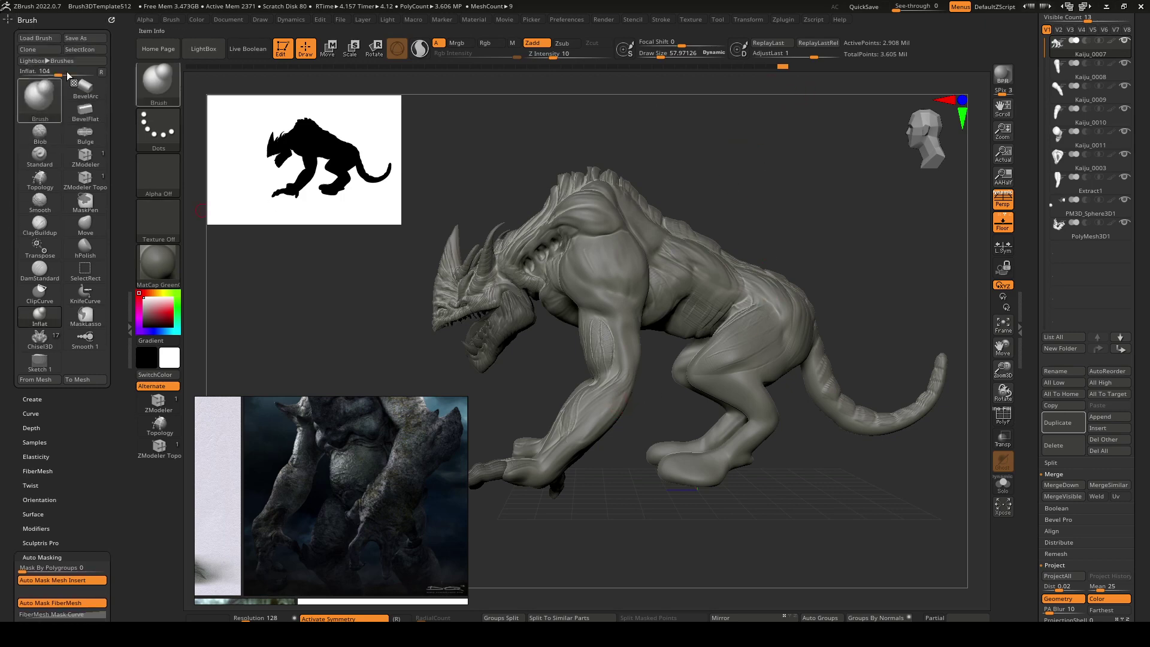
left_click(55, 22)
left_click(781, 20)
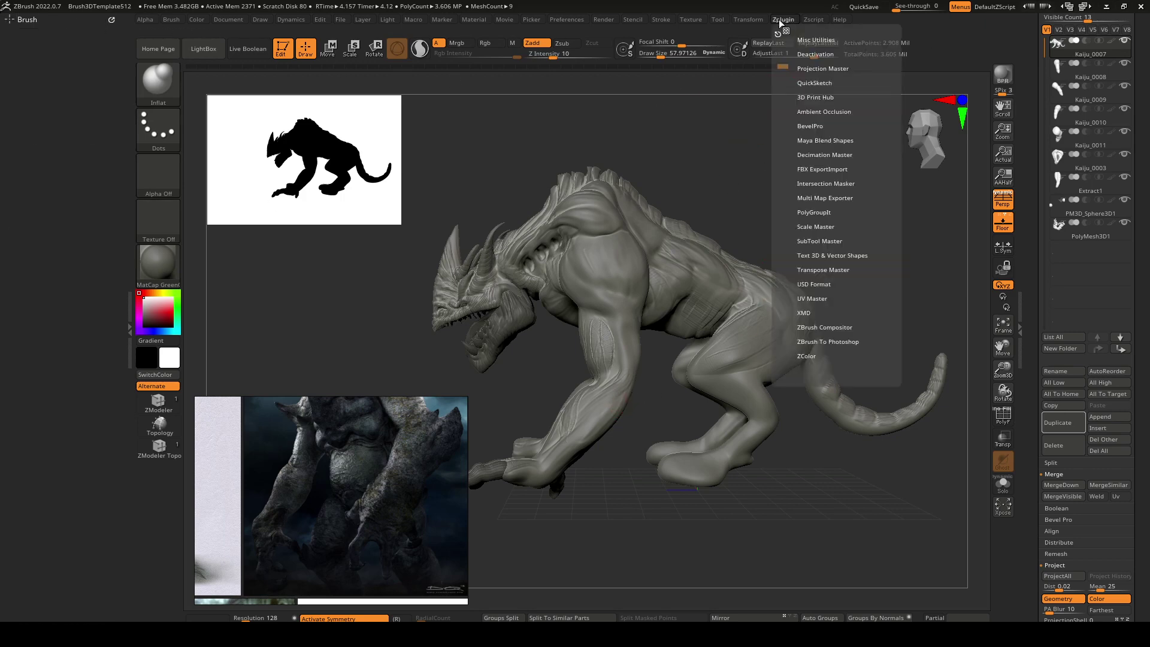
left_click_drag(777, 31, 82, 193)
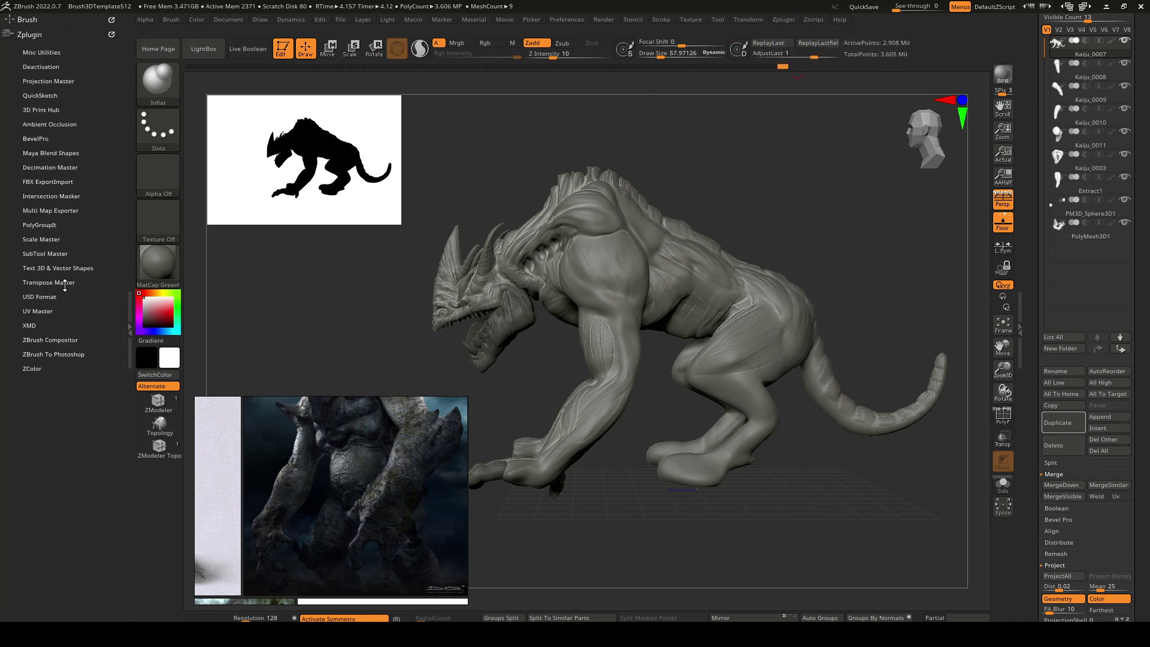
Quick-save the project and create a low-resolution TPoseMesh of all subtools with Transpose Master.
left_click(866, 9)
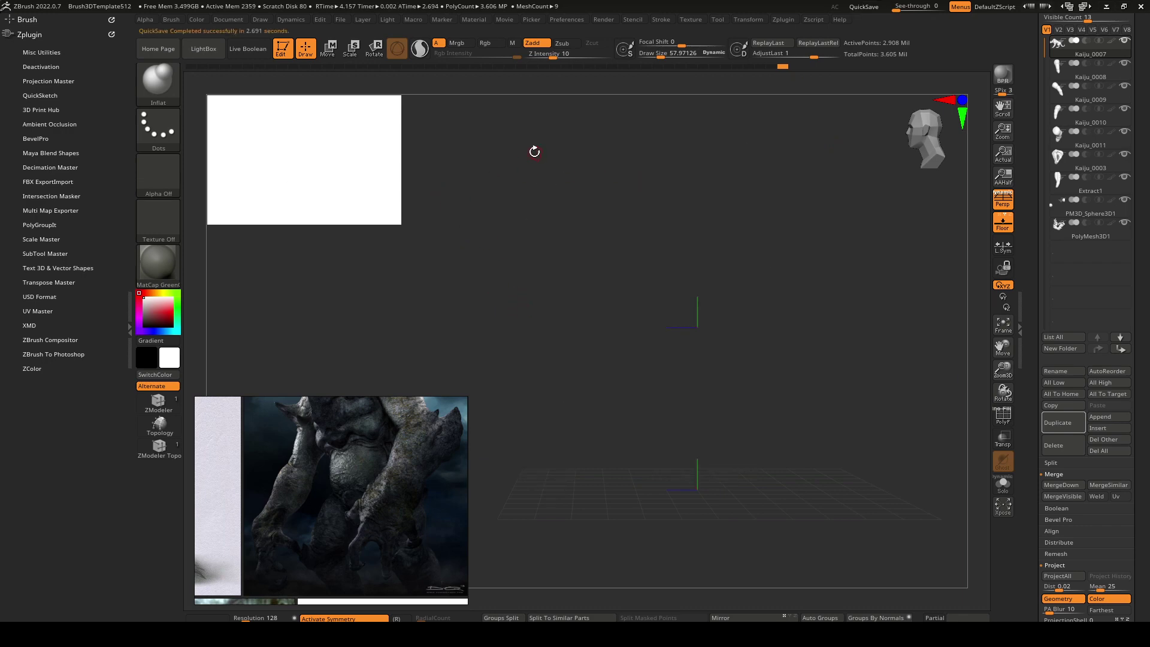
right_click_drag(560, 170, 586, 148, "shift")
left_click(49, 283)
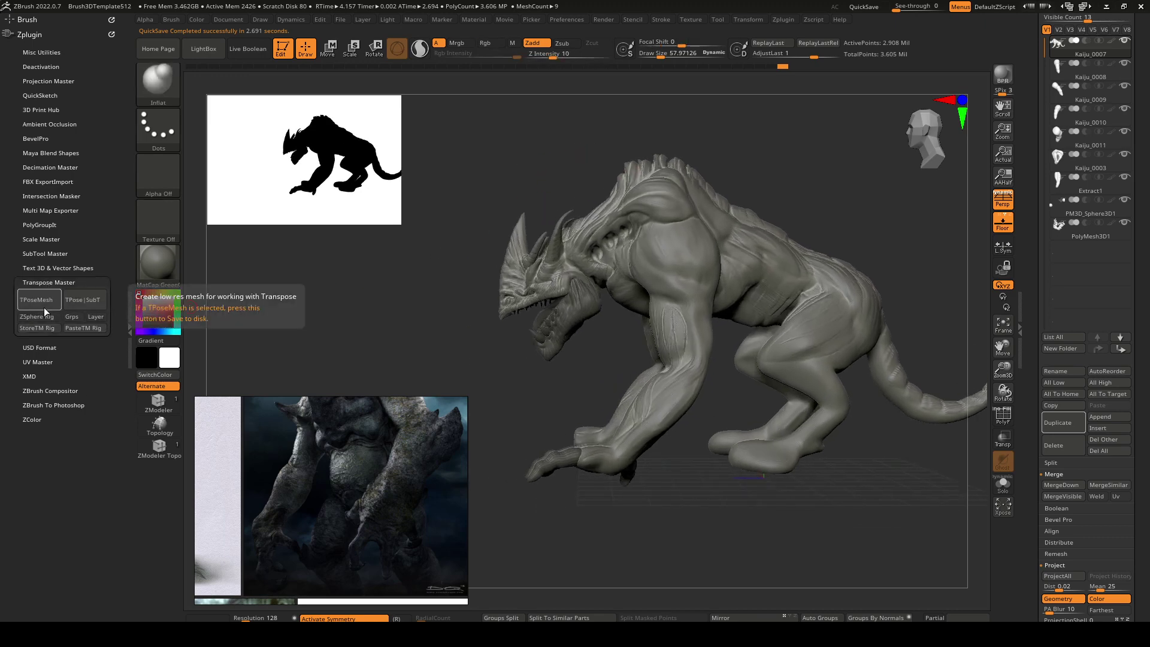
left_click(36, 300)
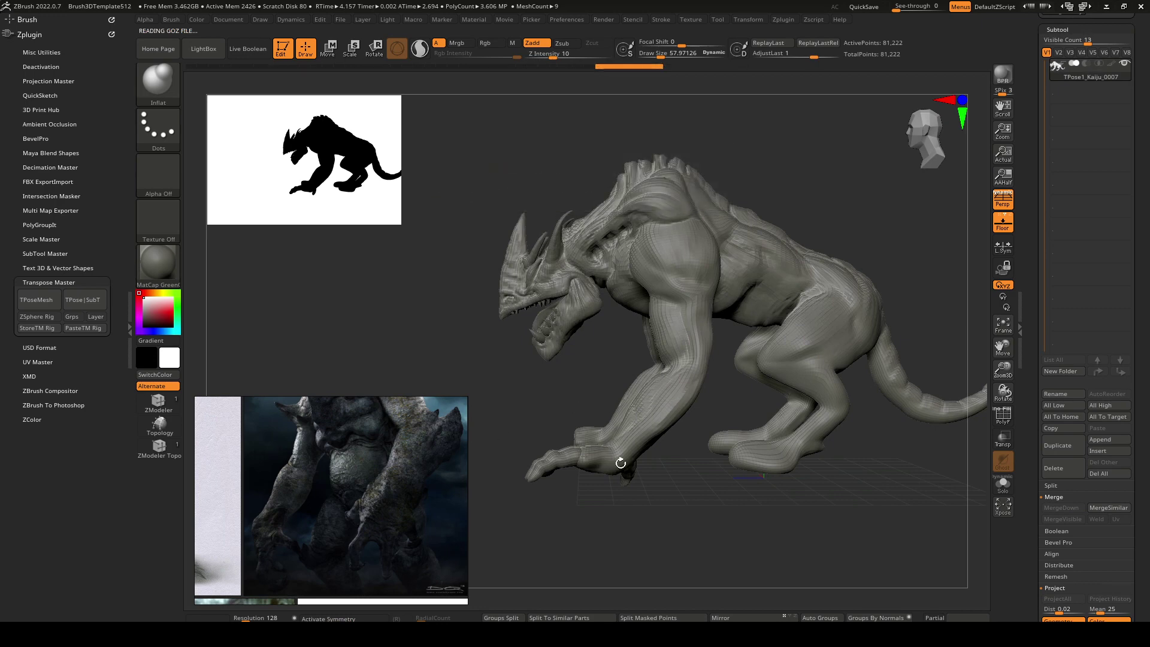
Turn on symmetry and switch off perspective for a side view of the front hands.
left_click_drag(624, 470, 597, 450)
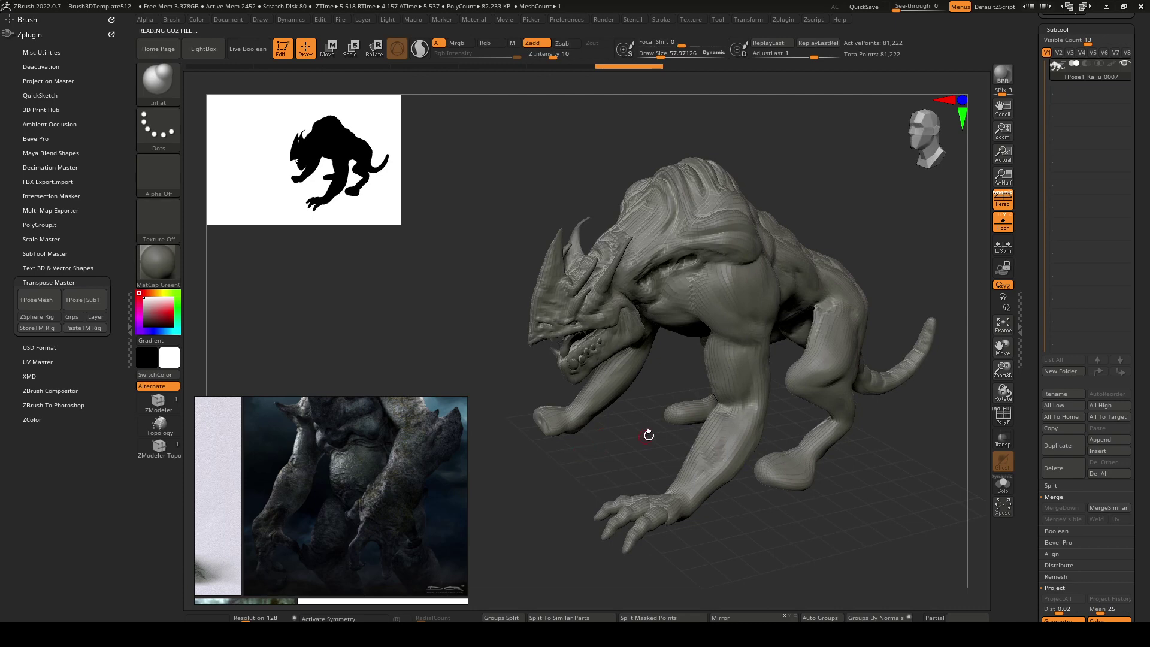
key("x")
right_click_drag(699, 477, 708, 439)
key("p")
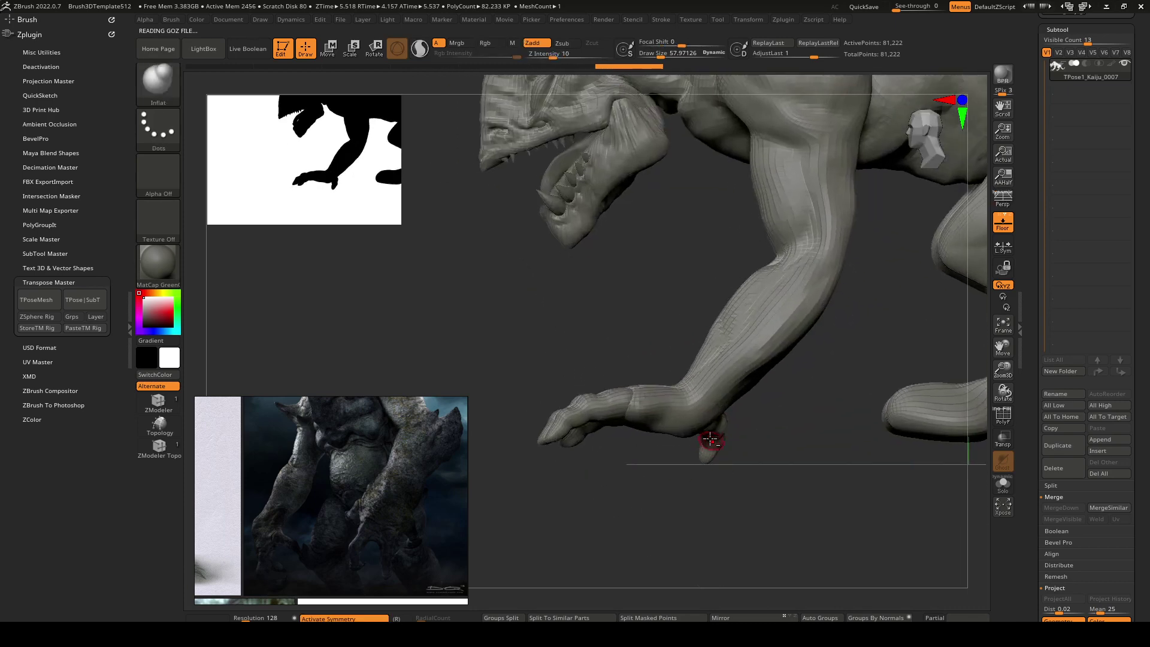
Lasso-mask the front hand, invert the mask so only the hands stay editable, and soften its edge at the wrist.
mouse_move(794, 467)
left_mouse_down("ctrl")
mouse_move(653, 359)
mouse_move(485, 435)
mouse_move(751, 557)
left_mouse_up("ctrl")
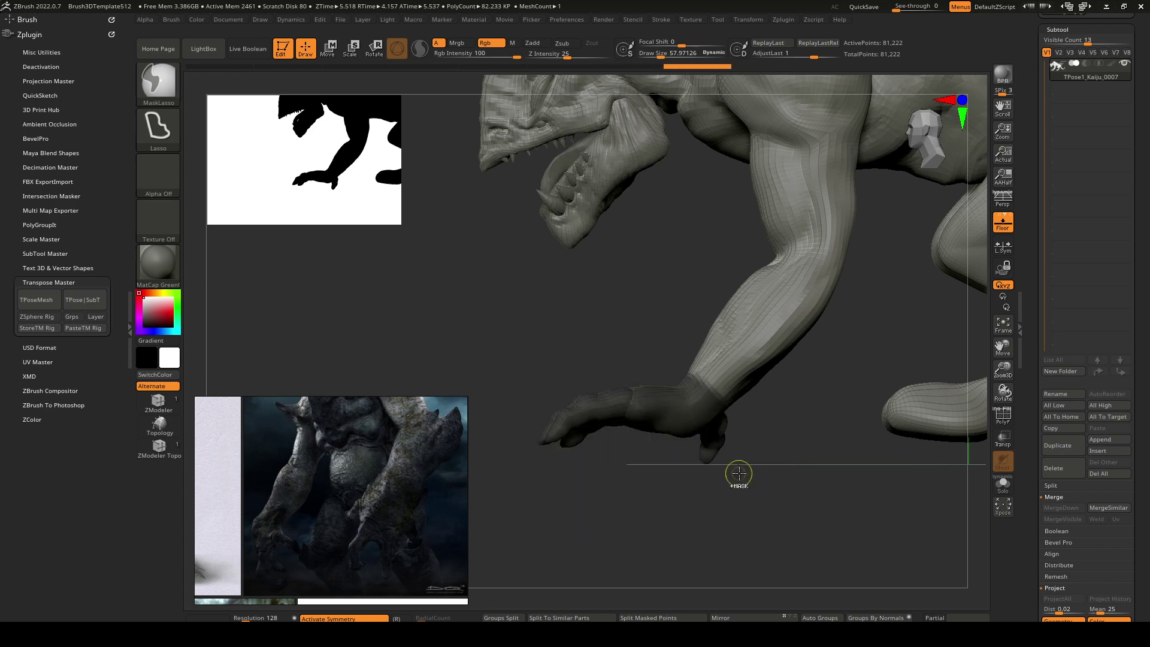
left_click(749, 480, "ctrl")
left_click(707, 406, "ctrl")
left_click(692, 412, "ctrl")
Centre the transform gizmo on the wrist and reset its orientation.
key("w")
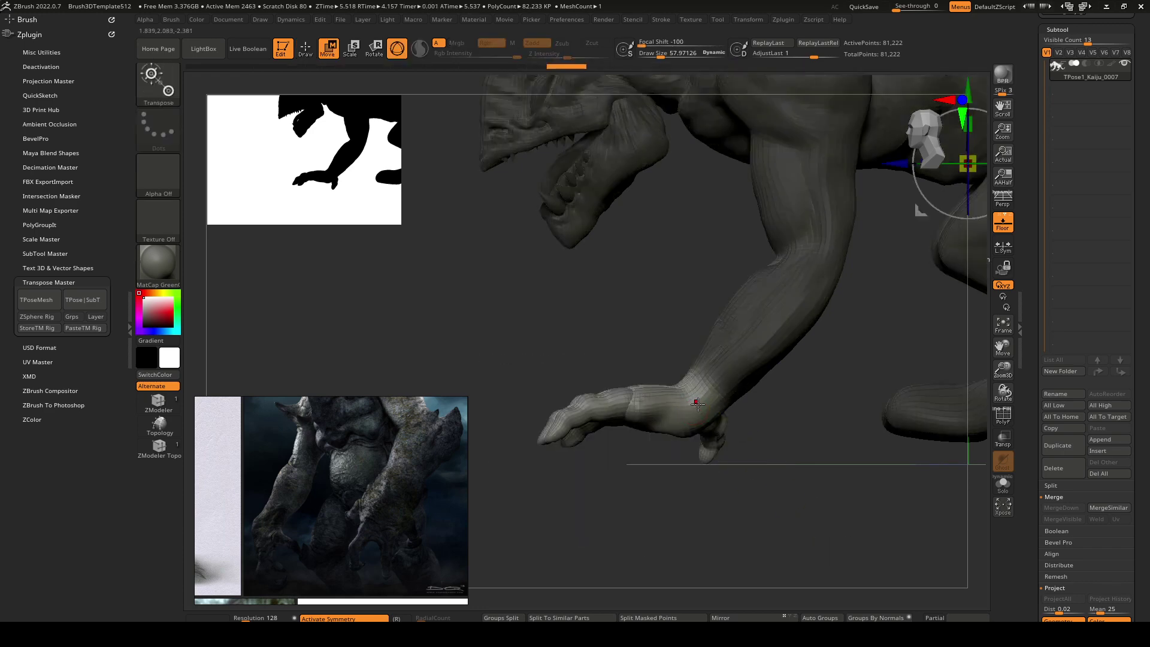
left_click(698, 405, "alt")
left_click(719, 308)
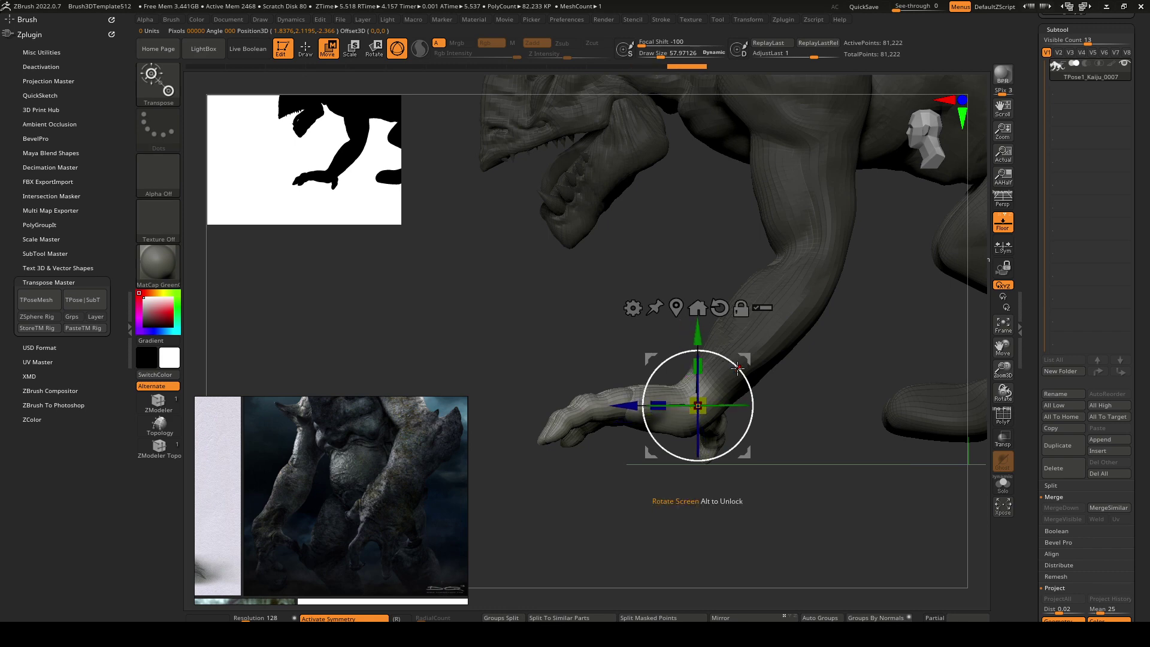
mouse_move(737, 367)
left_mouse_down()
mouse_move(725, 359)
mouse_move(736, 368)
left_mouse_up()
Undo the last change and lasso an additional mask band across the lower forearm at the wrist.
key("q")
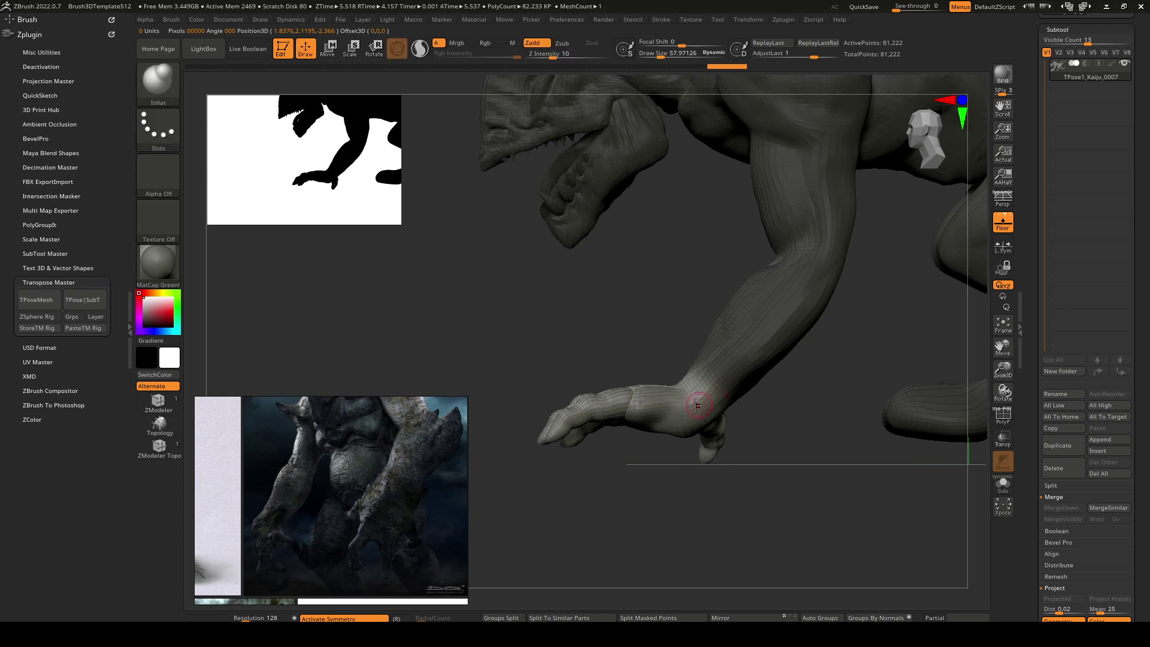
key("ctrl+z")
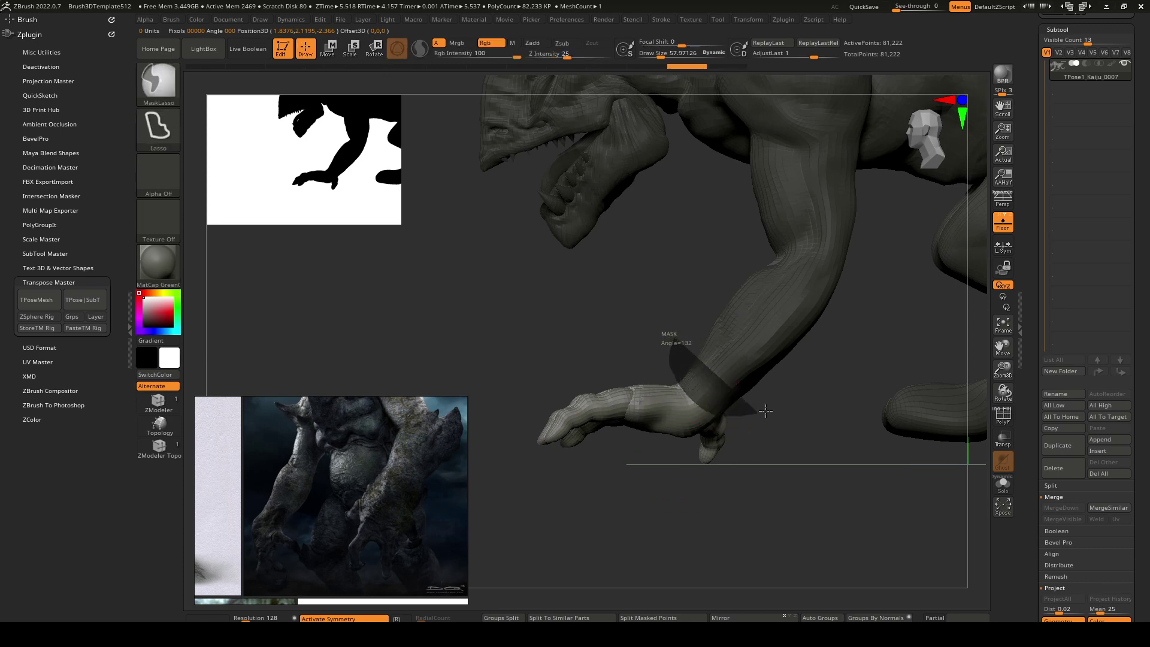
left_click_drag(765, 411, 821, 340, "ctrl")
Rotate the front hands downward about 35 degrees at the wrist, then adjust the bend slightly further.
key("w")
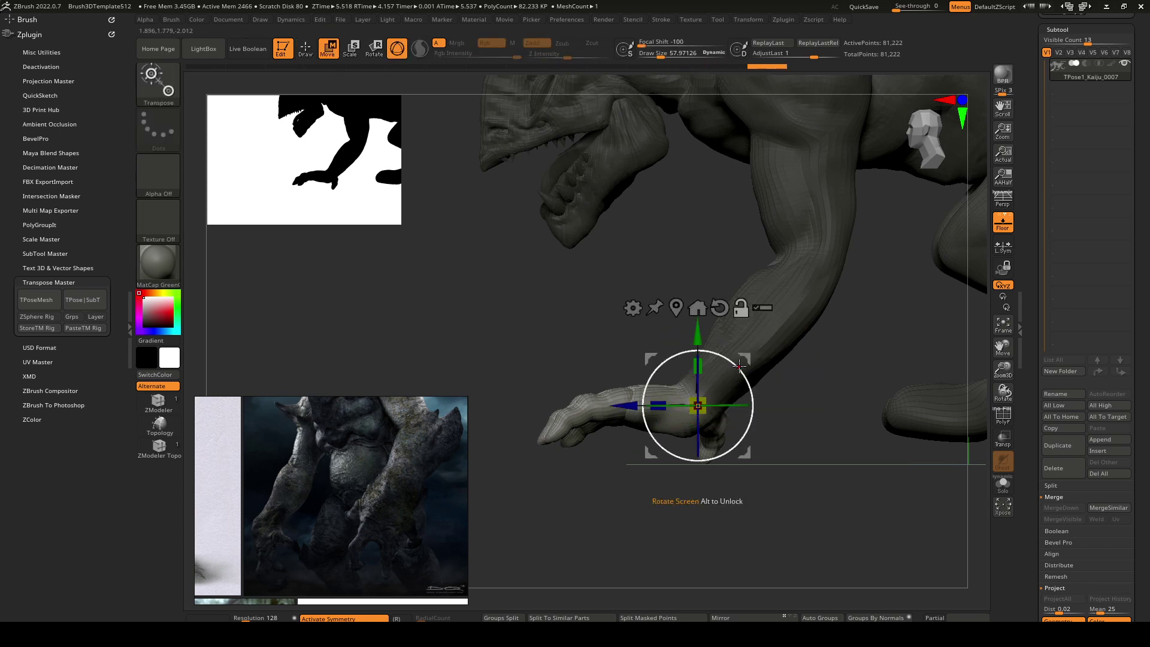
left_click_drag(742, 361, 703, 357, "alt")
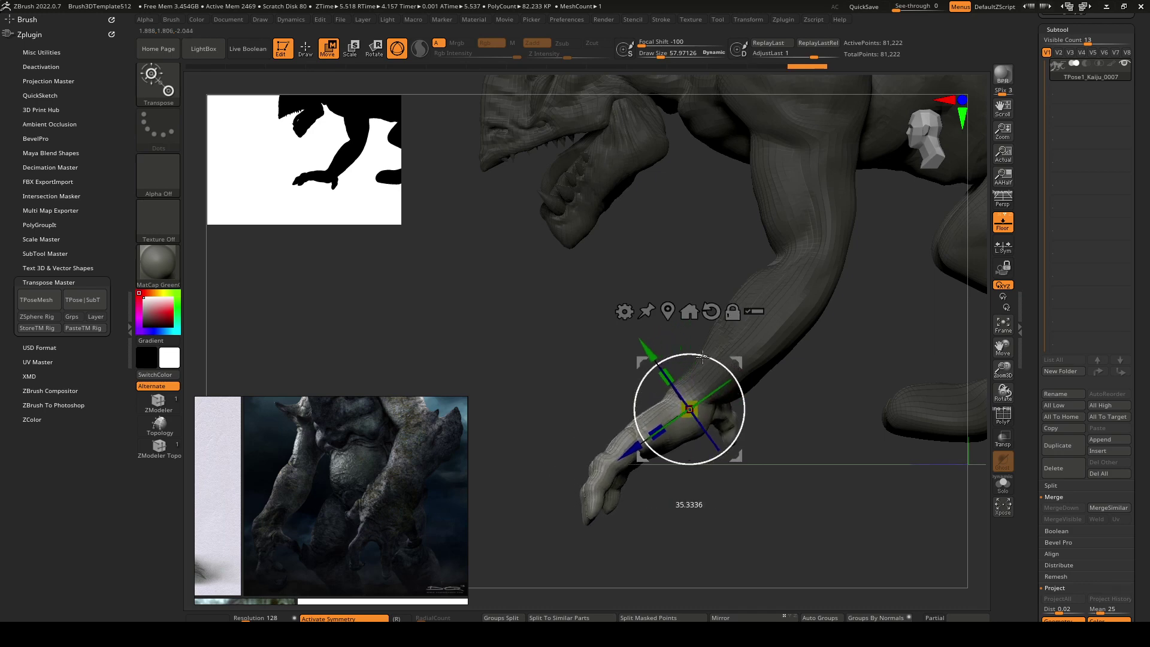
right_click_drag(704, 359, 768, 452)
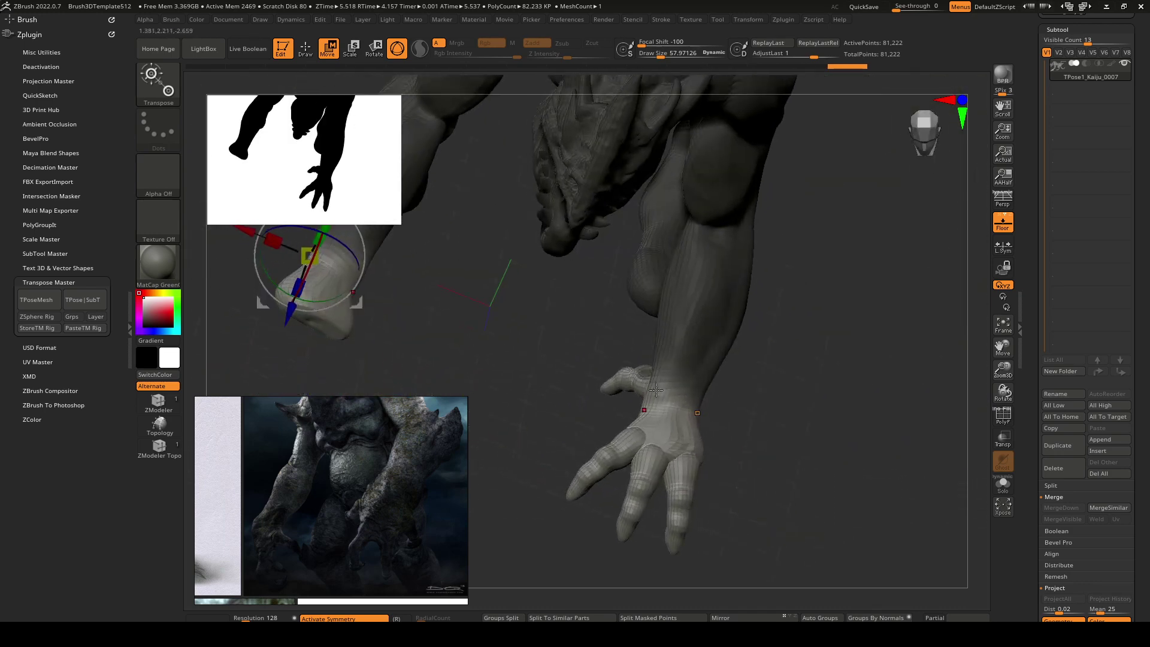
right_click_drag(656, 390, 721, 398)
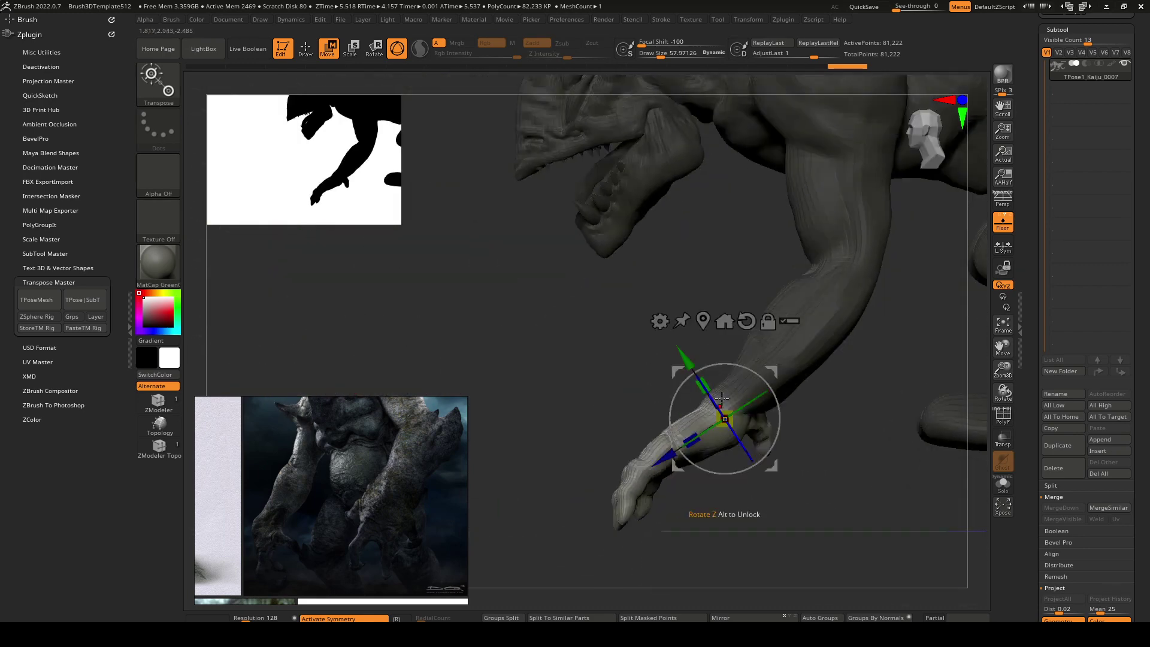
left_click_drag(720, 398, 752, 386)
key("q")
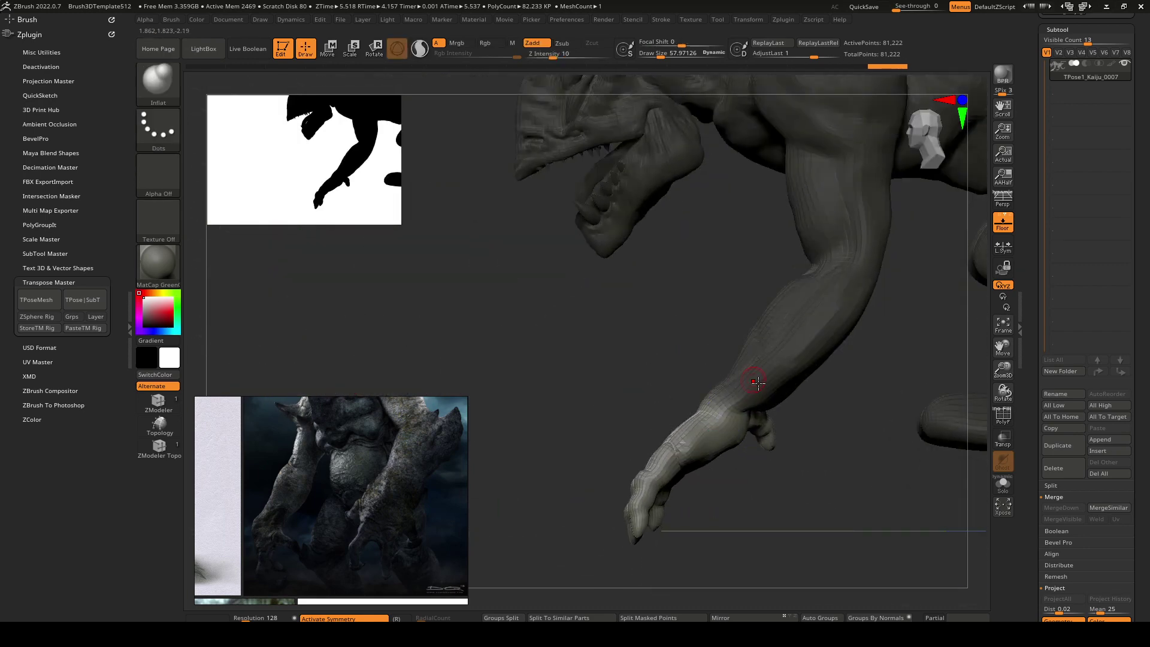
Rotate the front hands back up about 10 degrees at the wrist.
right_click_drag(758, 383, 791, 366)
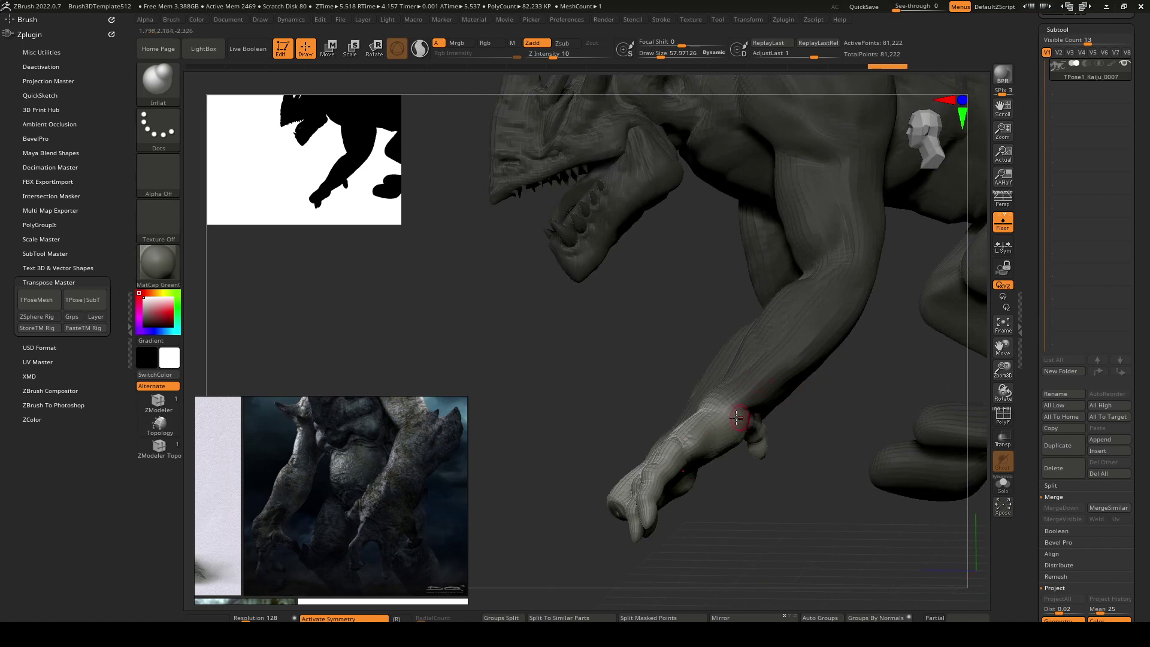
right_click_drag(735, 417, 748, 390)
key("w")
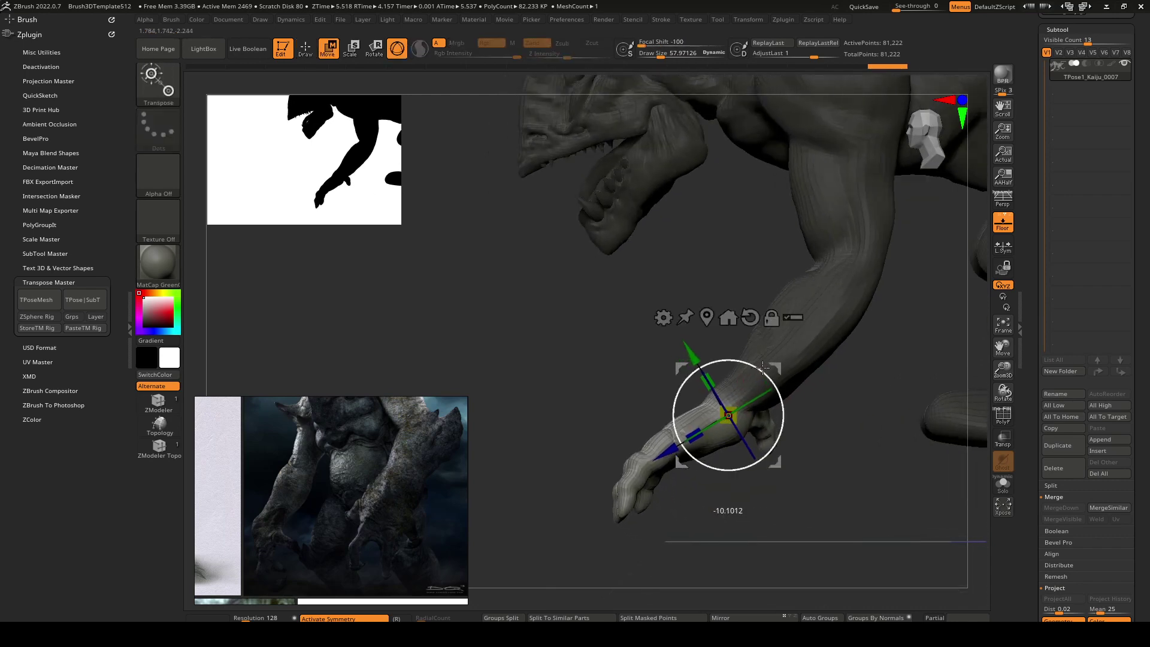
left_click_drag(769, 369, 770, 363)
key("q")
From the front, rotate the hands sideways about 17 degrees at the wrists so they sit naturally under the forearms.
mouse_move(770, 363)
right_mouse_down()
mouse_move(847, 388)
mouse_move(815, 383)
right_mouse_up()
left_click_drag(814, 383, 682, 452)
mouse_move(682, 453)
right_mouse_down()
mouse_move(808, 431)
mouse_move(778, 413)
mouse_move(694, 451)
right_mouse_up()
mouse_move(692, 450)
left_mouse_down()
mouse_move(779, 434)
mouse_move(697, 459)
left_mouse_up()
key("w")
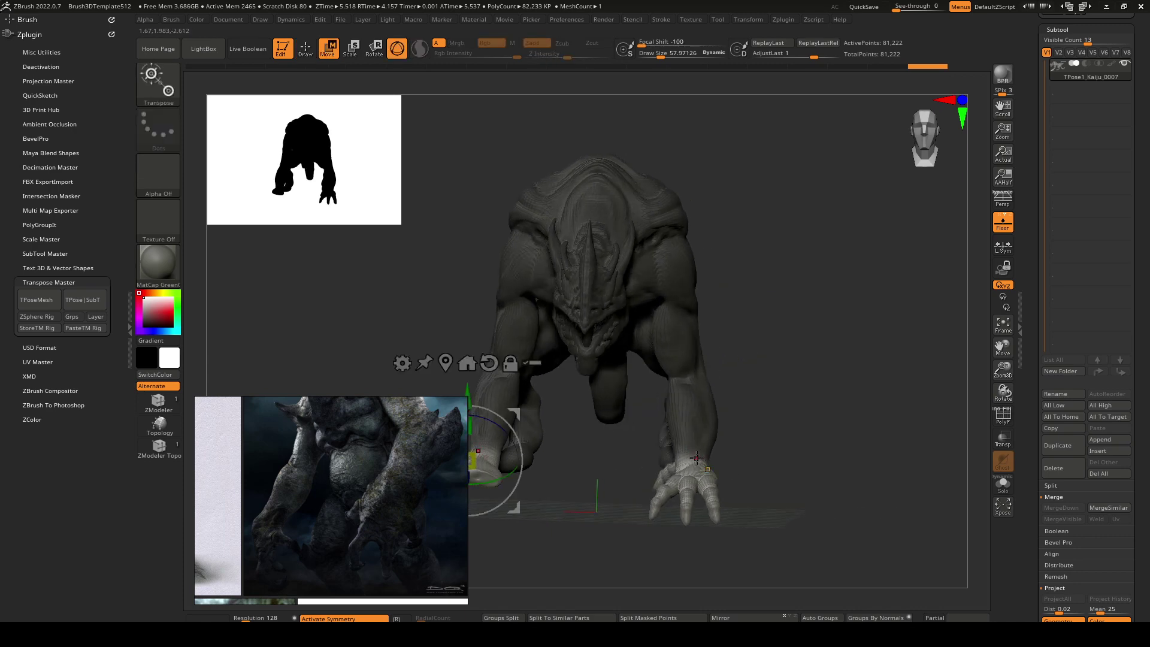
right_click_drag(697, 457, 706, 421)
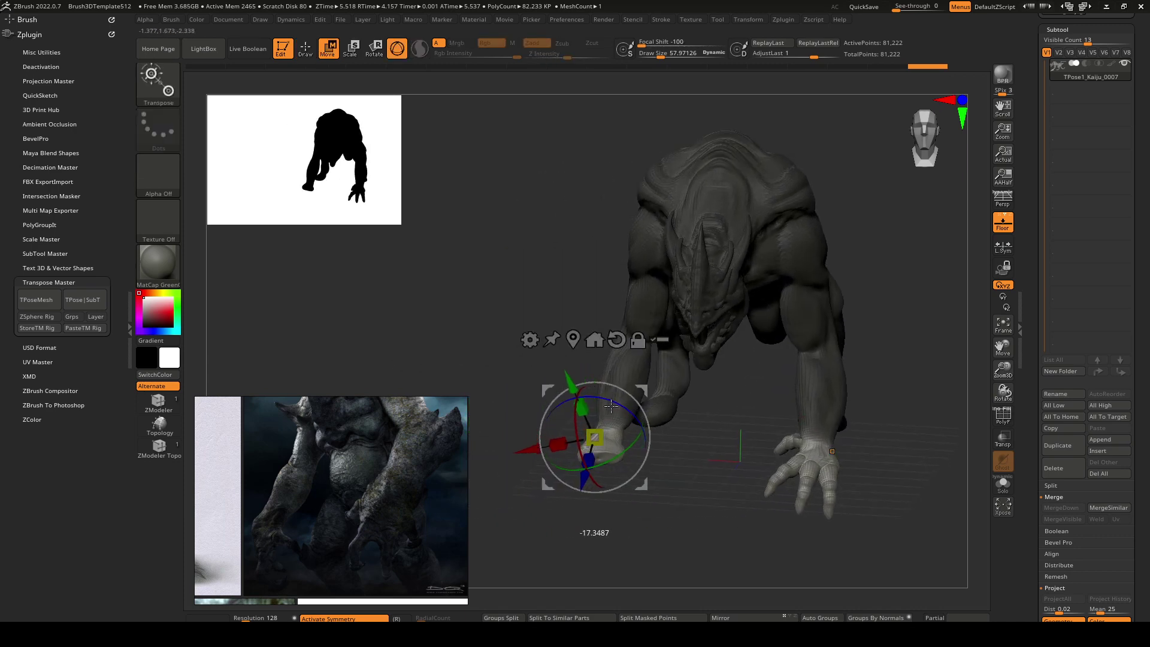
left_click_drag(602, 405, 785, 409)
mouse_move(784, 408)
right_mouse_down()
mouse_move(872, 406)
mouse_move(794, 413)
right_mouse_up()
mouse_move(706, 410)
right_mouse_down()
mouse_move(772, 451)
mouse_move(721, 441)
mouse_move(718, 416)
right_mouse_up()
key("q")
Turn perspective back on and clear the mask from the posed mesh.
left_click_drag(718, 415, 738, 429)
mouse_move(738, 428)
right_mouse_down()
mouse_move(749, 403)
mouse_move(636, 421)
mouse_move(688, 431)
mouse_move(743, 421)
right_mouse_up()
left_click_drag(743, 421, 553, 426)
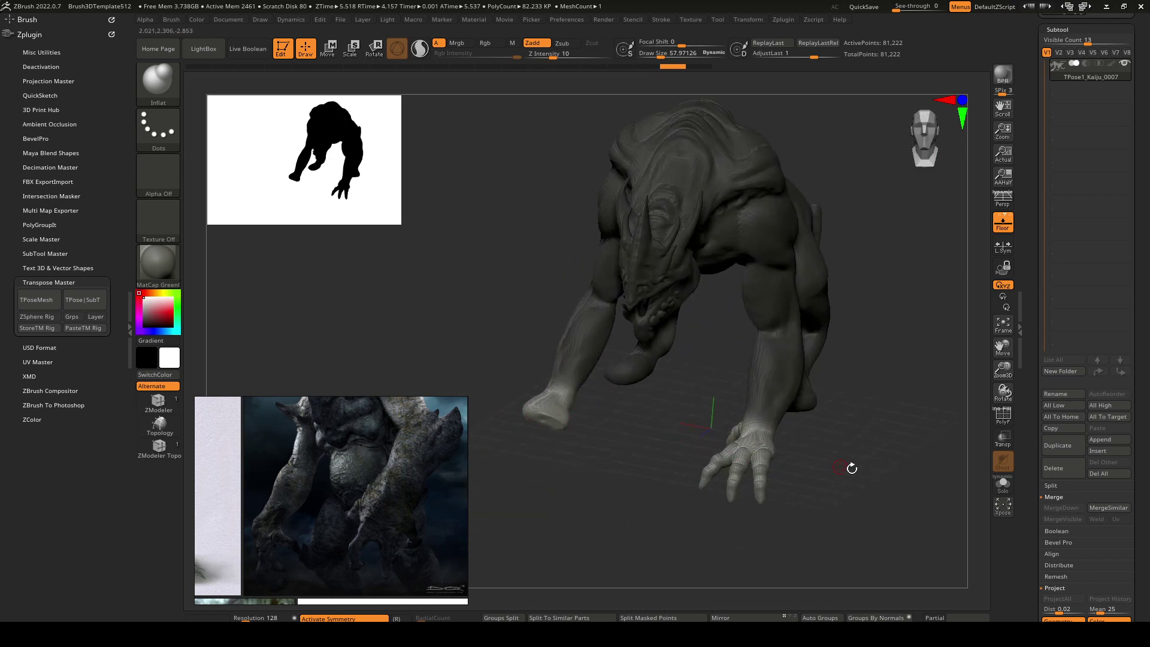
left_click_drag(761, 443, 769, 417)
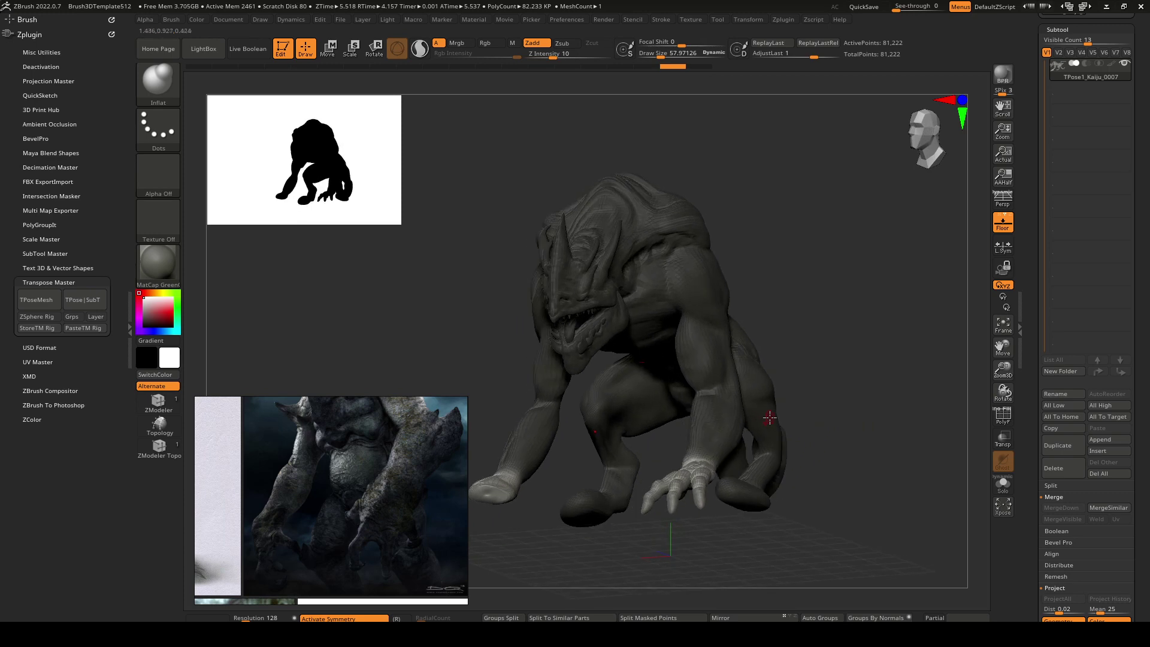
left_click(1003, 201)
mouse_move(859, 342)
left_mouse_down()
mouse_move(847, 336)
mouse_move(878, 329)
left_mouse_up()
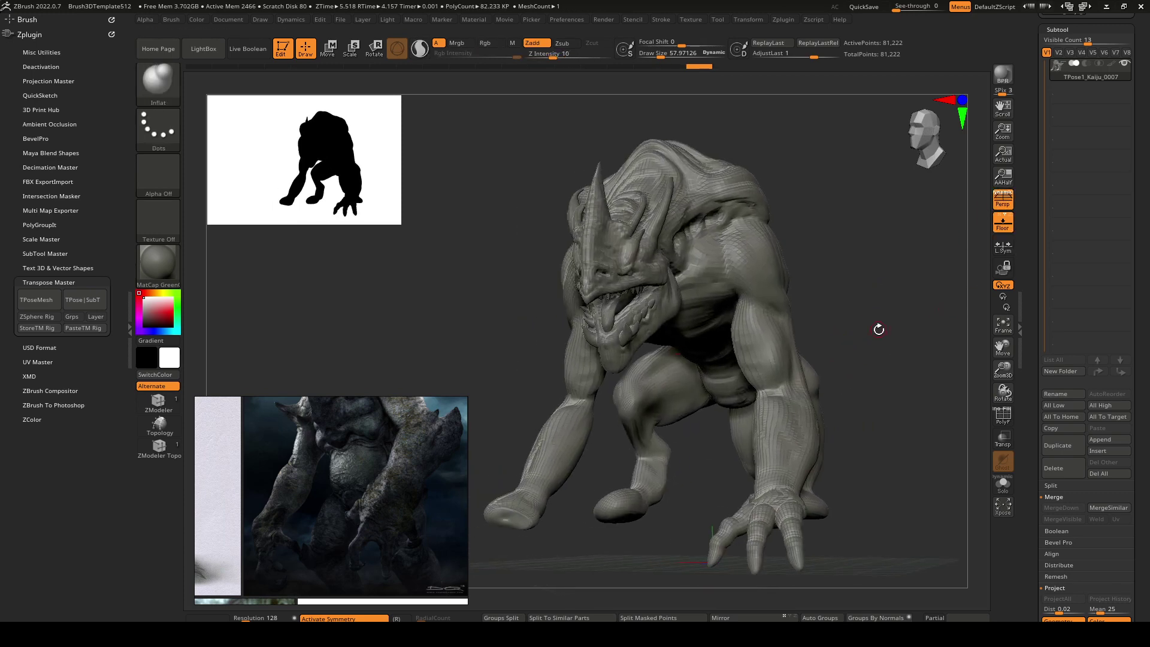
Transfer the adjusted pose from the TPose mesh back to the original high-resolution subtools.
left_click(79, 300)
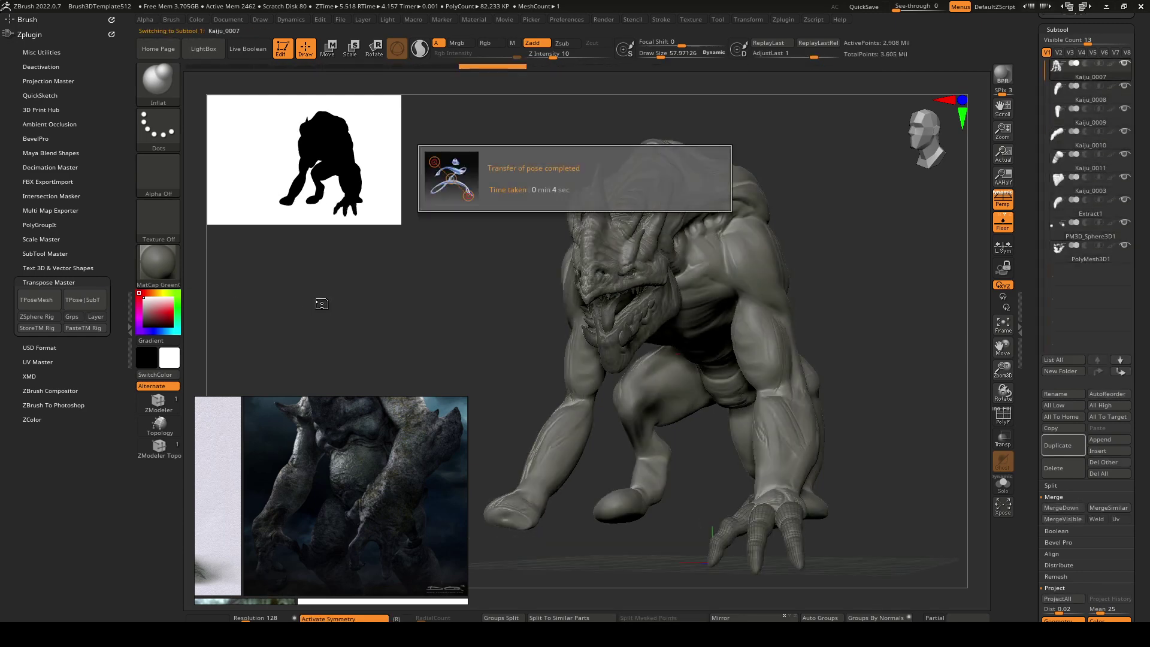
left_click_drag(847, 285, 680, 381)
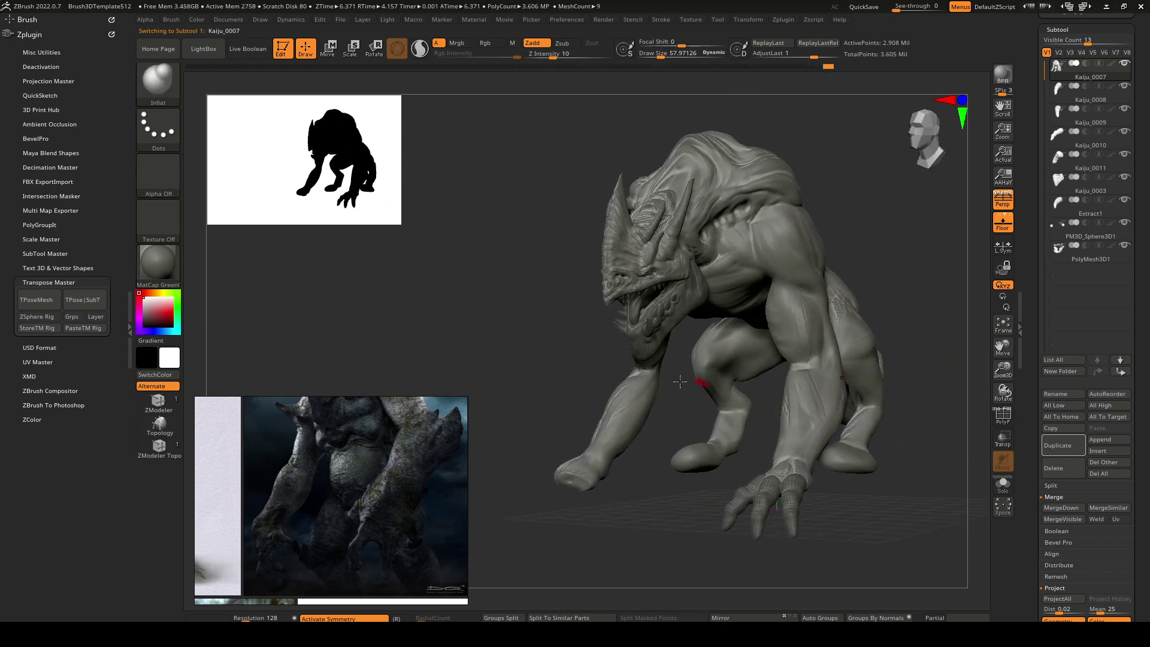
mouse_move(879, 273)
left_mouse_down()
mouse_move(857, 293)
mouse_move(736, 334)
mouse_move(752, 343)
left_mouse_up()
Set the brush size to about 157 and smooth the surface where the hind thigh meets the hip.
key("space")
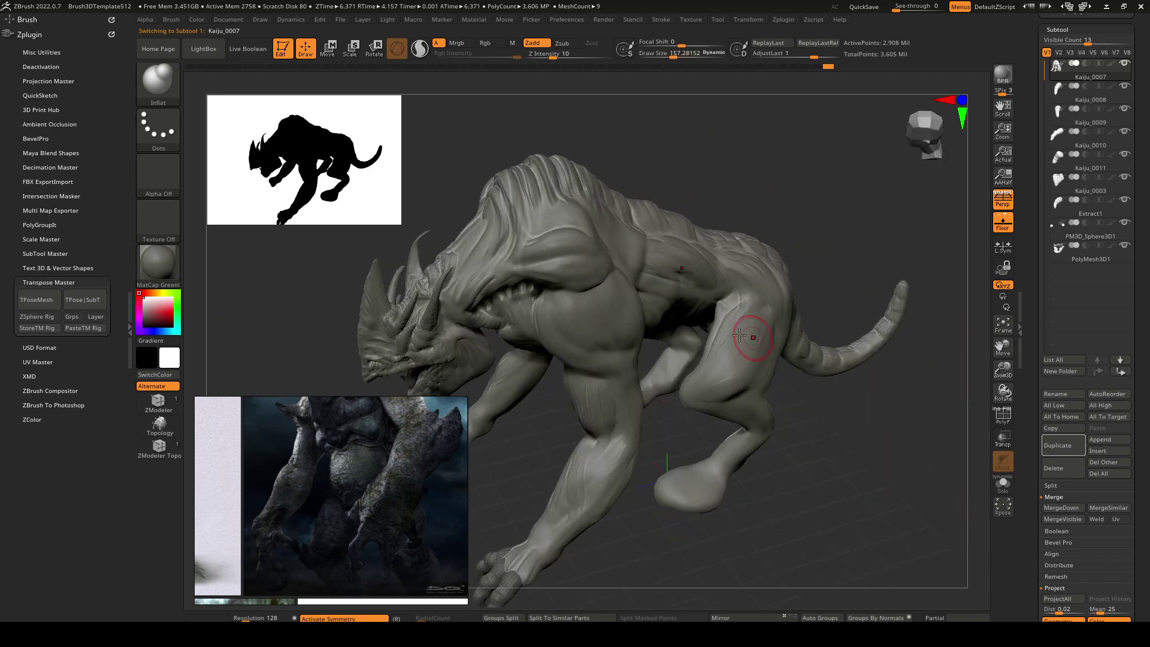
right_click_drag(752, 333, 720, 343)
key("shift")
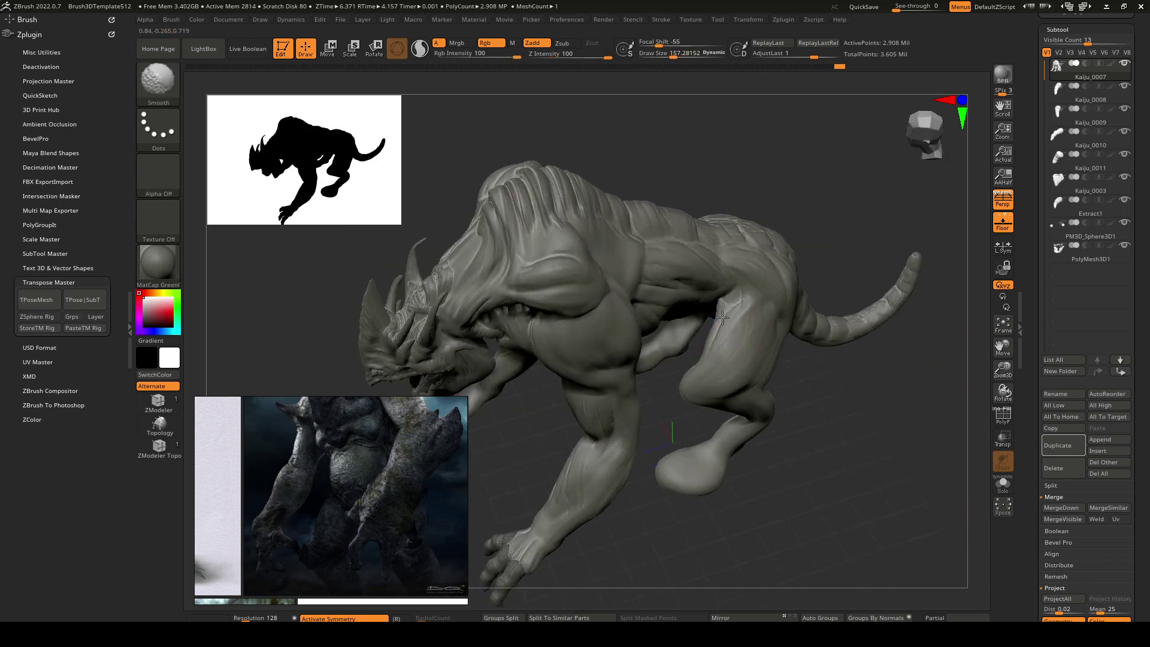
right_click_drag(774, 358, 784, 338)
key("shift")
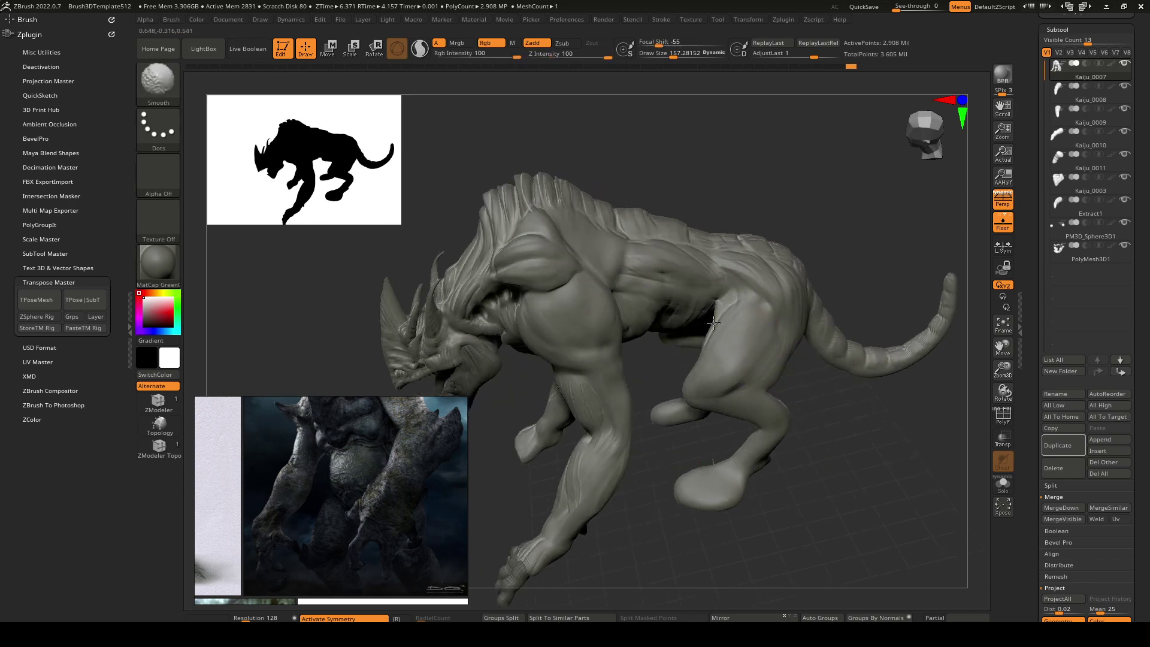
mouse_move(713, 323)
right_mouse_down()
mouse_move(747, 360)
mouse_move(739, 390)
mouse_move(661, 359)
mouse_move(649, 374)
mouse_move(662, 431)
mouse_move(691, 341)
mouse_move(679, 273)
right_mouse_up()
key("shift")
Build up the muscle forms on the hind leg's inner thigh with ClayBuildup at a lower subdivision level and smooth the strokes.
key("b")
key("c")
key("b")
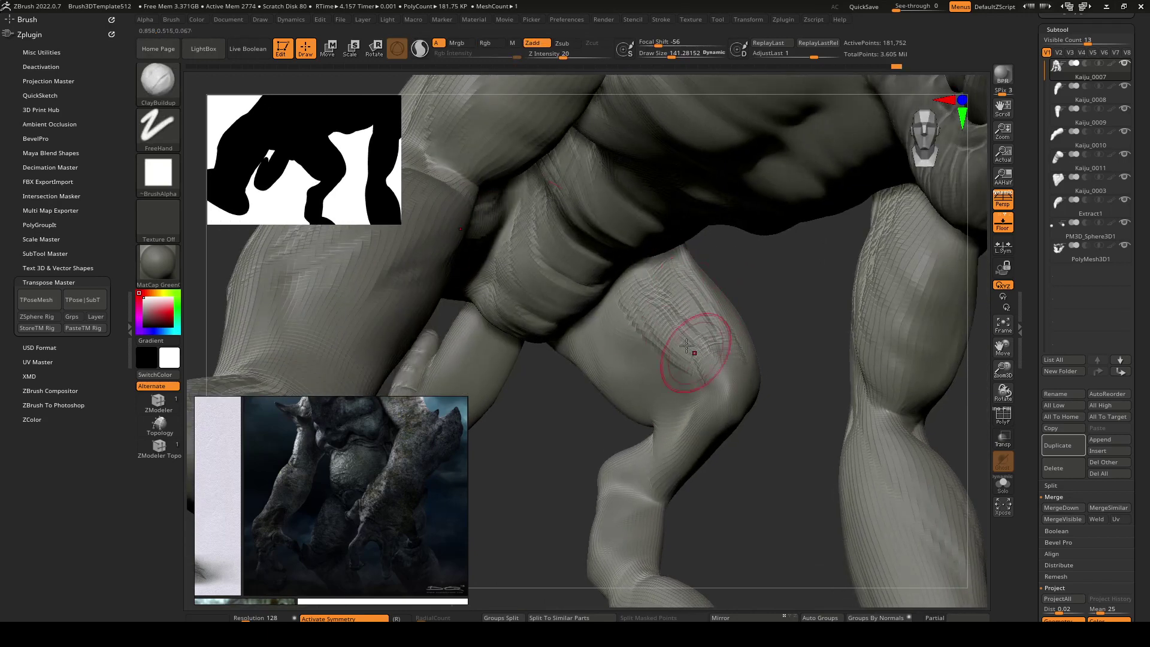
mouse_move(687, 346)
left_mouse_down()
mouse_move(603, 308)
mouse_move(693, 372)
mouse_move(662, 341)
mouse_move(625, 339)
left_mouse_up()
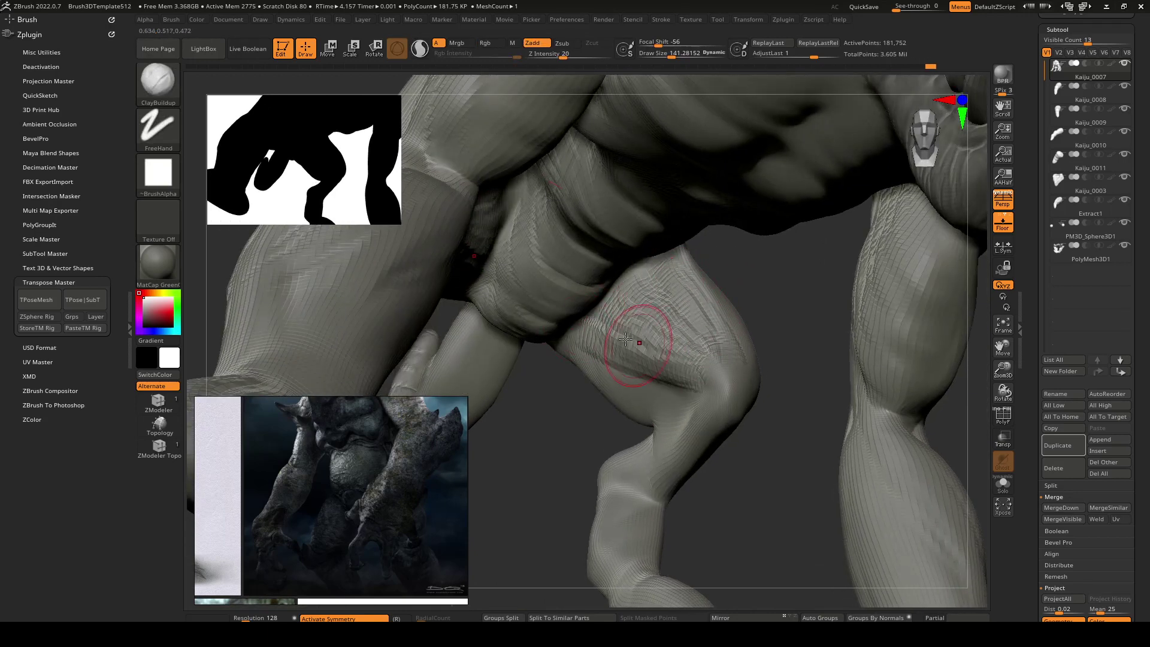
key("shift")
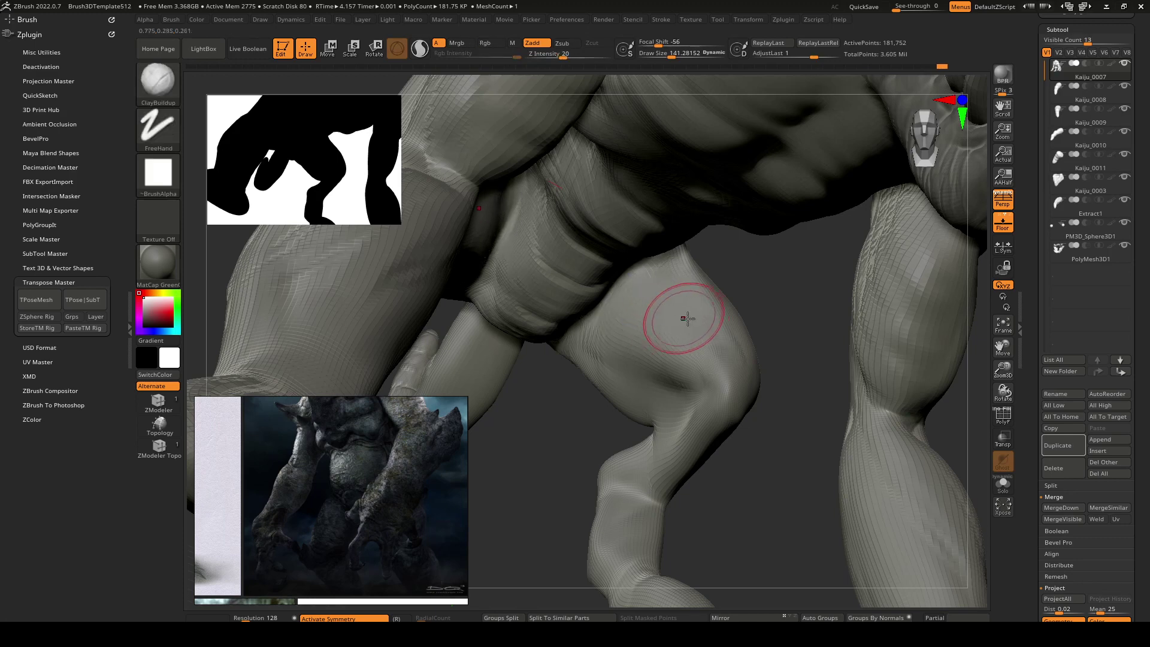
left_click_drag(688, 318, 687, 316)
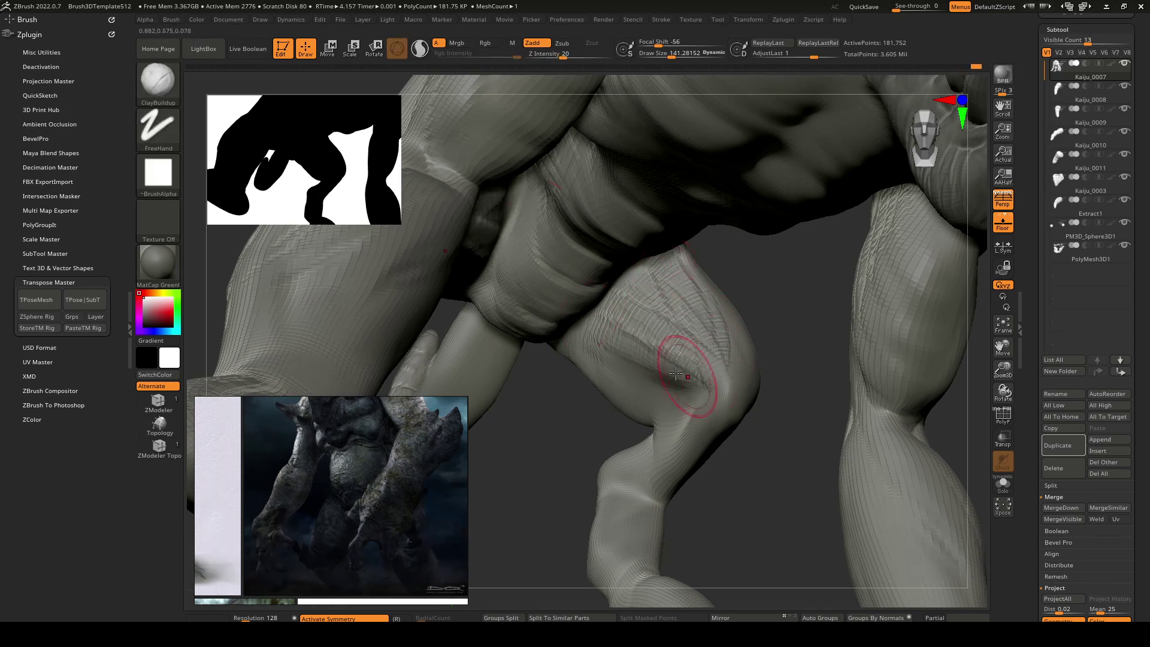
key("shift")
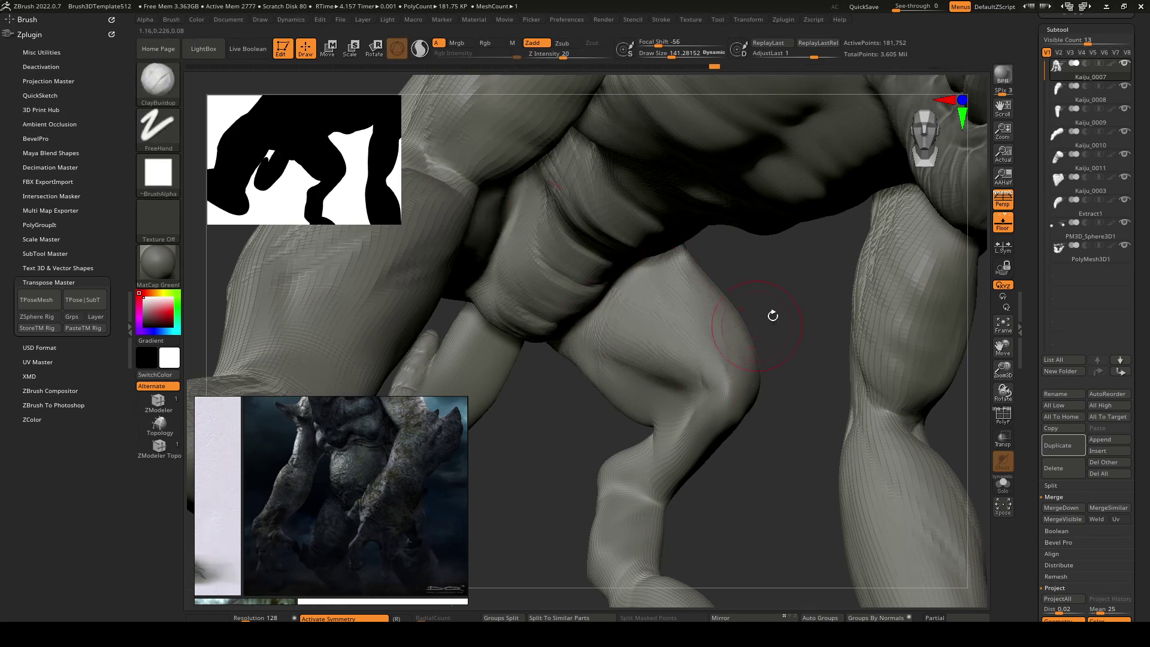
Raise the body mesh to its highest subdivision level, set the brush size to about 77 and build up the knuckles at the finger bases.
mouse_move(770, 316)
left_mouse_down("shift")
mouse_move(759, 308)
mouse_move(595, 436)
mouse_move(604, 345)
mouse_move(615, 419)
left_mouse_up("shift")
right_click_drag(615, 420, 694, 408)
left_click(614, 398, "alt")
right_click_drag(670, 346, 688, 403, "alt")
left_click(649, 338, "alt")
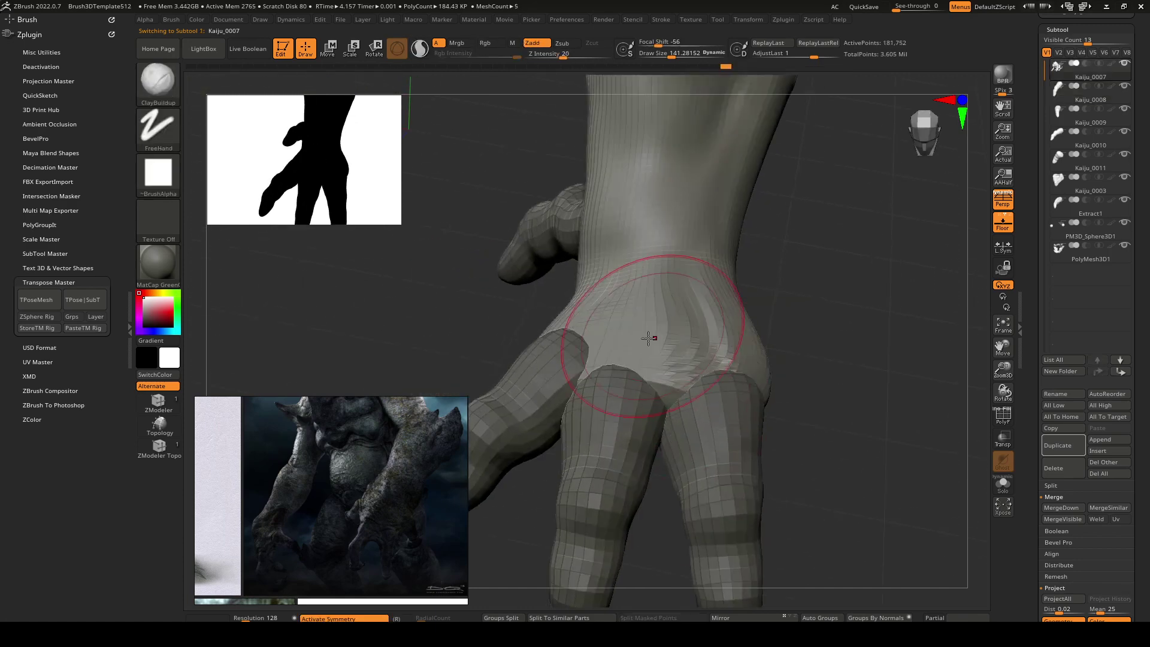
key("space")
left_click_drag(647, 379, 637, 380)
right_click_drag(637, 380, 663, 364)
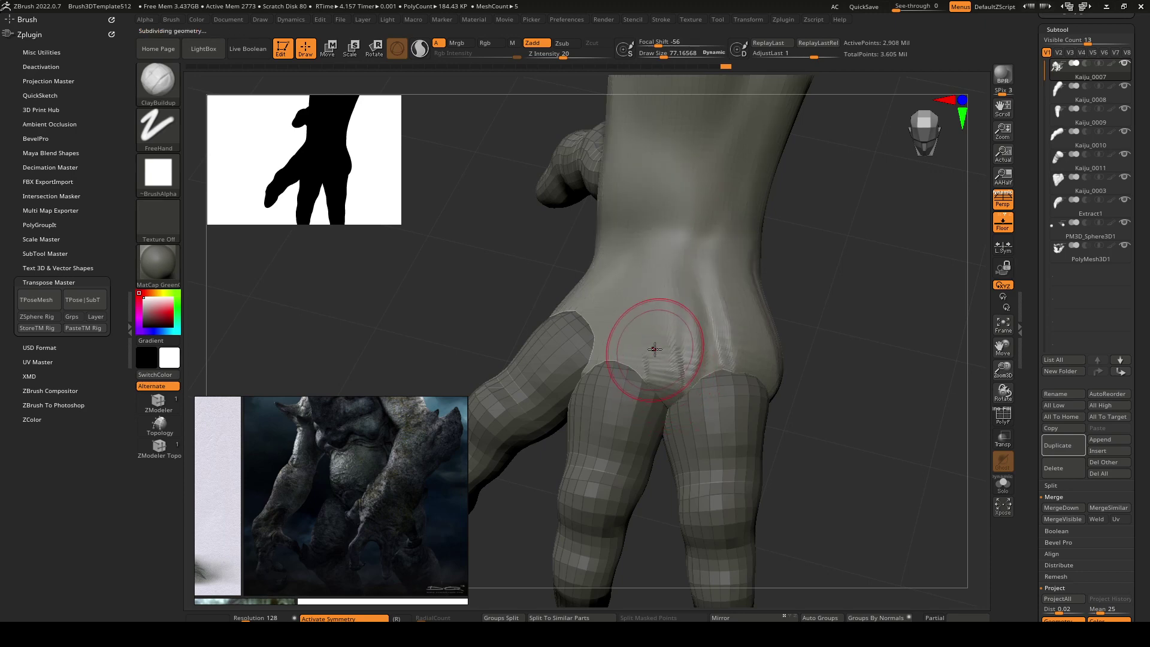
mouse_move(654, 349)
left_mouse_down()
mouse_move(642, 344)
mouse_move(610, 376)
mouse_move(628, 367)
mouse_move(590, 361)
left_mouse_up()
right_click_drag(664, 298, 657, 388, "alt")
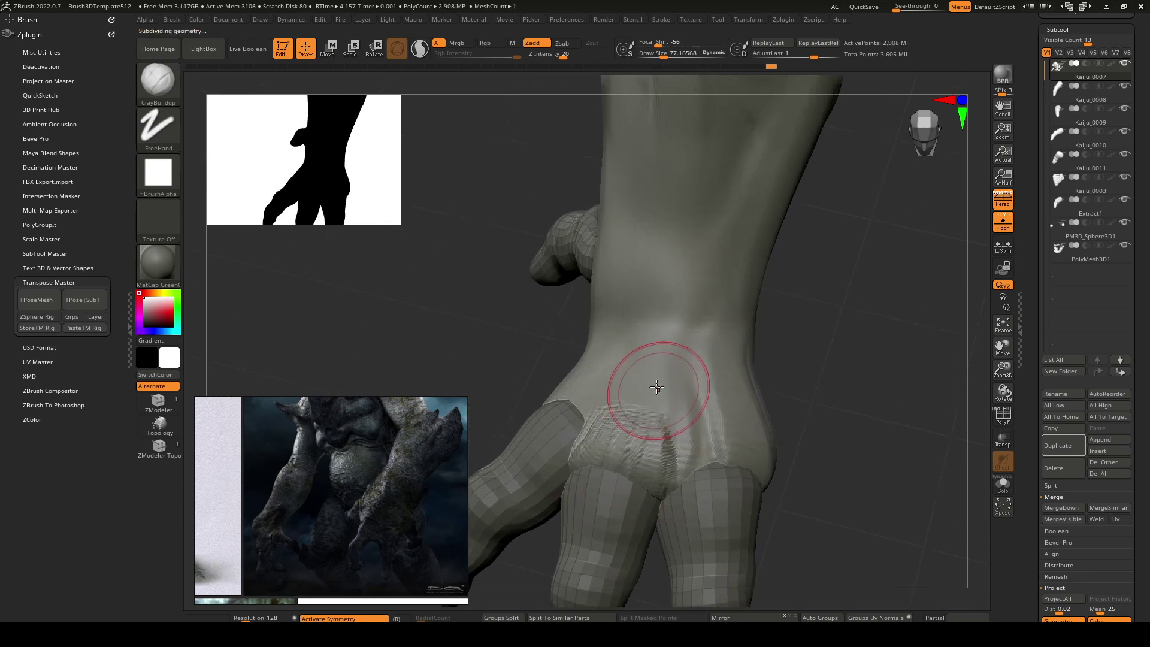
Set the brush size to about 93 and sculpt tendons with ClayBuildup from the finger bases across the back of the hand to the wrist.
key("]")
mouse_move(668, 325)
left_mouse_down()
mouse_move(611, 446)
mouse_move(635, 443)
mouse_move(622, 419)
mouse_move(659, 449)
left_mouse_up()
left_click_drag(717, 342, 712, 455)
right_click_drag(604, 365, 613, 377)
left_click_drag(605, 330, 563, 410)
right_click_drag(572, 383, 610, 371)
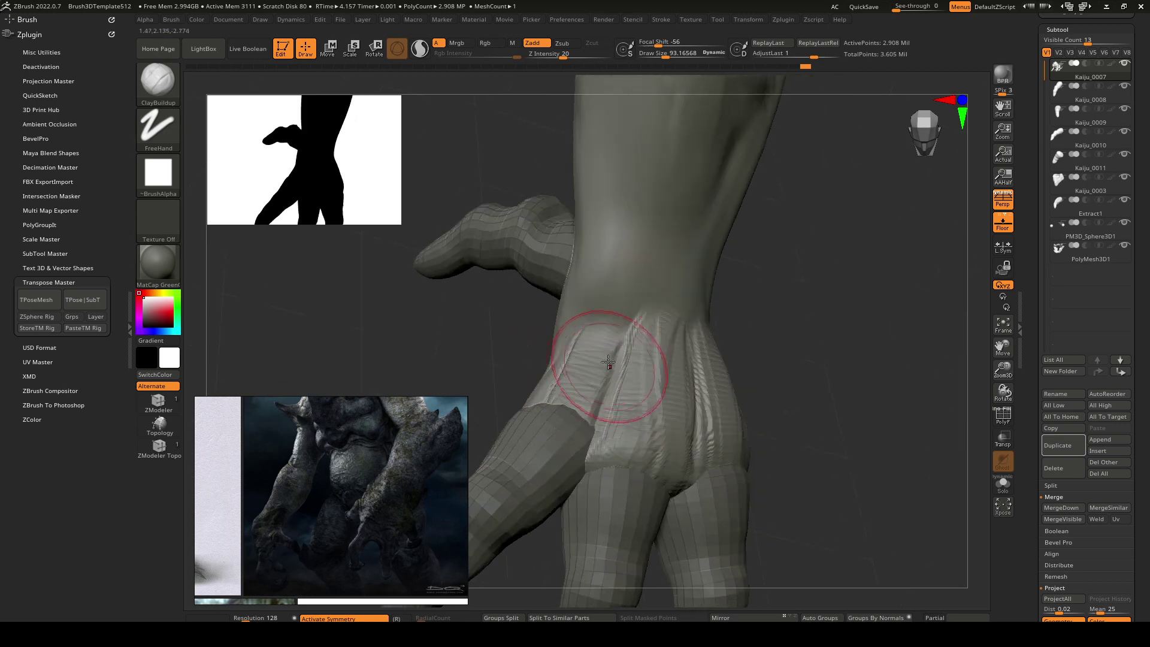
mouse_move(605, 327)
left_mouse_down()
mouse_move(542, 413)
mouse_move(554, 401)
mouse_move(545, 438)
left_mouse_up()
right_click_drag(545, 439, 615, 322)
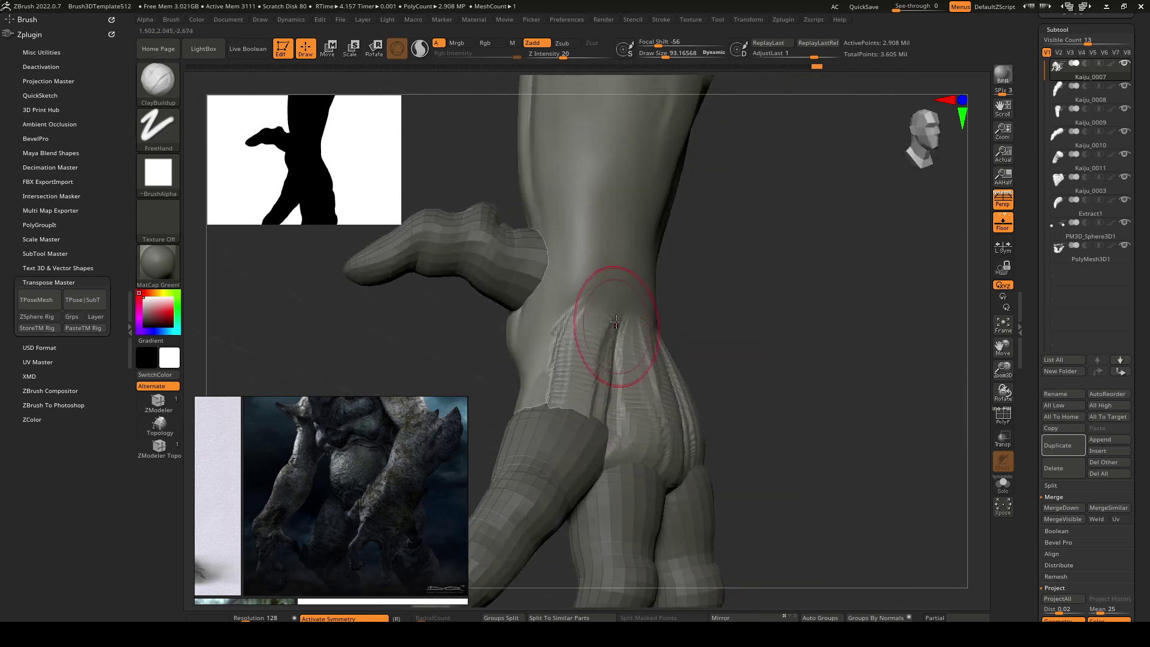
right_click_drag(688, 302, 684, 302)
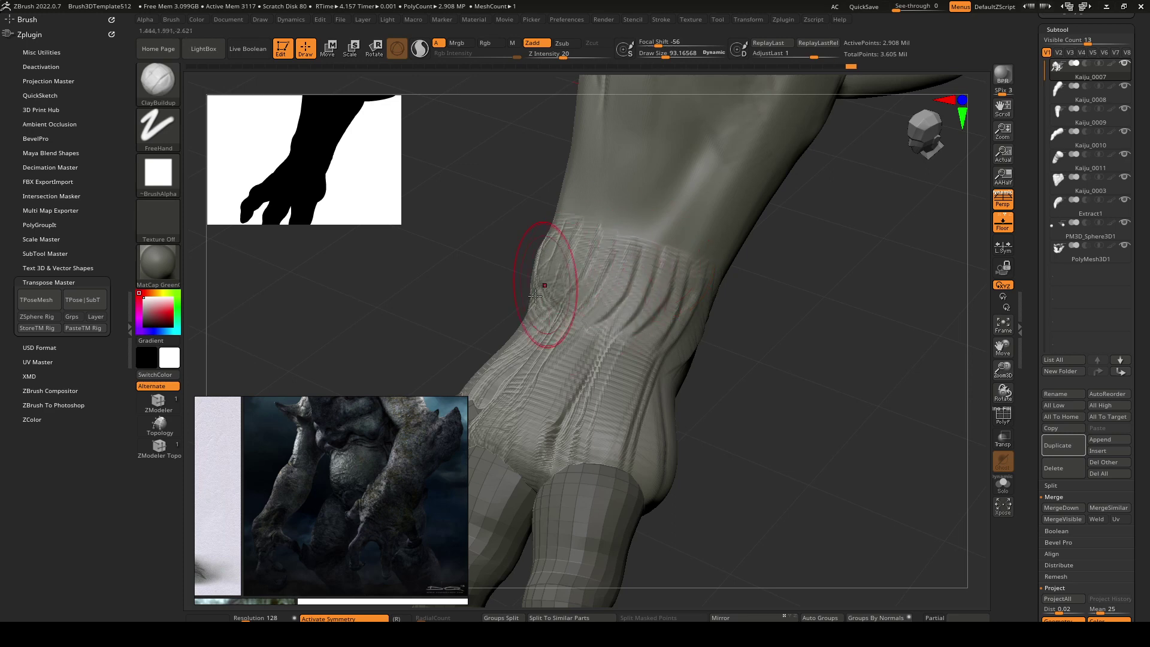
Select the thumb subtool, shift it down along the hand and rotate it with the gizmo.
right_click_drag(535, 295, 688, 267)
left_click(622, 273, "alt")
key("w")
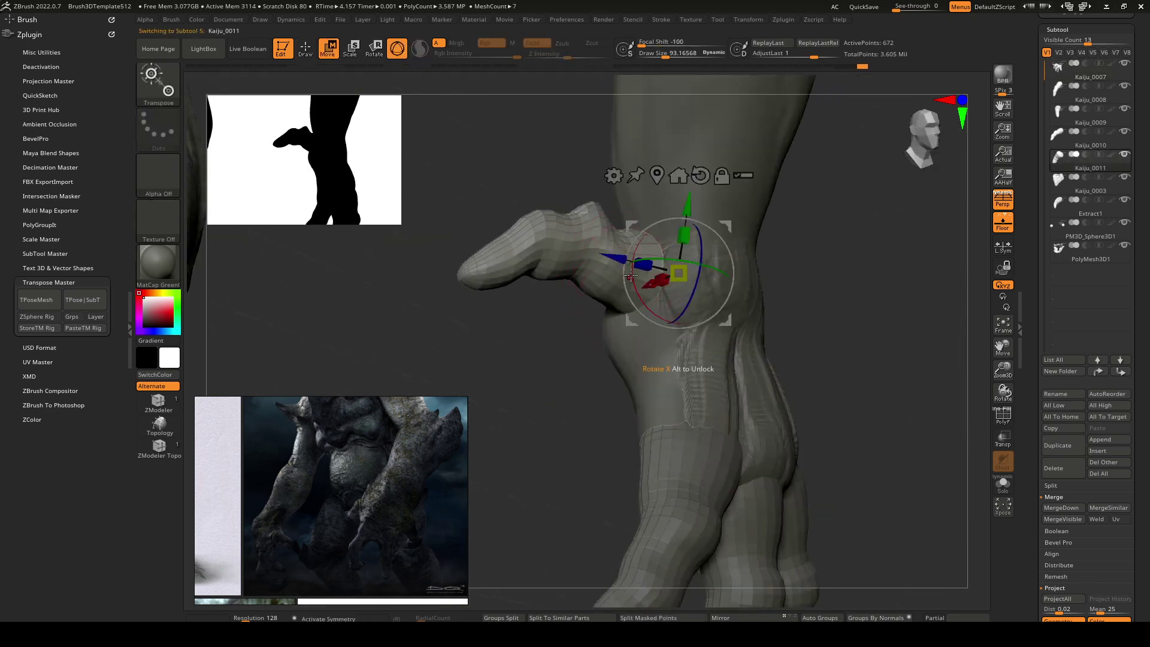
left_click_drag(685, 207, 707, 273)
right_click_drag(707, 273, 636, 303)
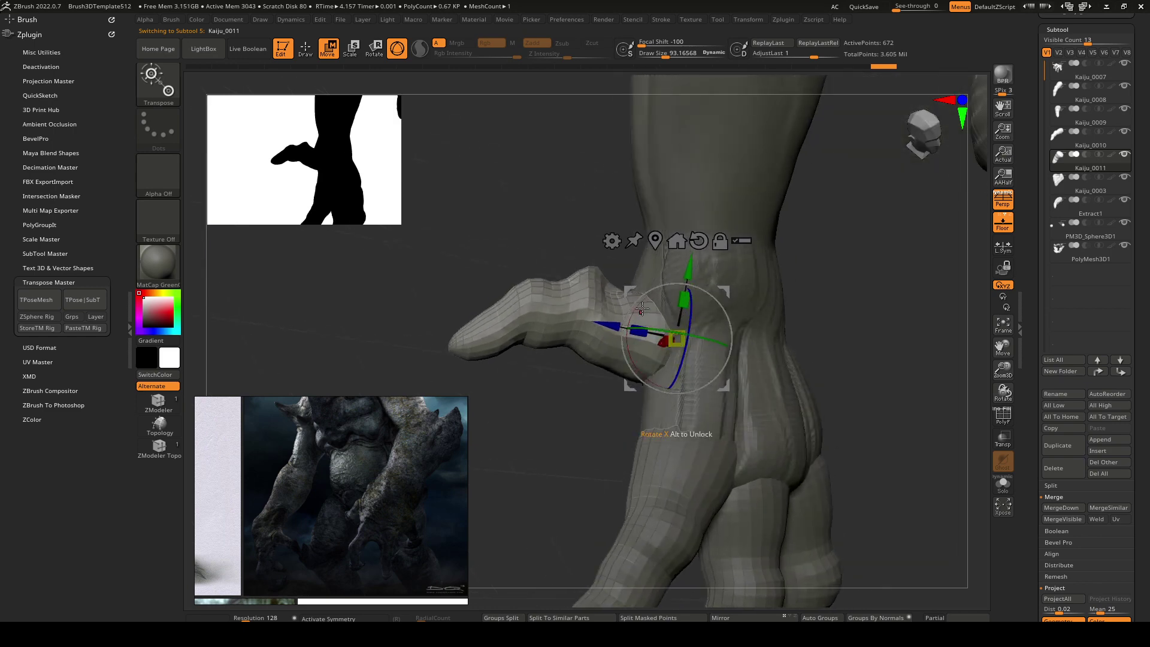
left_click_drag(642, 309, 633, 351)
Refine the thumb's angle and placement with the gizmo so it points downward and sits against the palm.
key("q")
mouse_move(634, 351)
right_mouse_down()
mouse_move(760, 347)
mouse_move(704, 327)
right_mouse_up()
key("w")
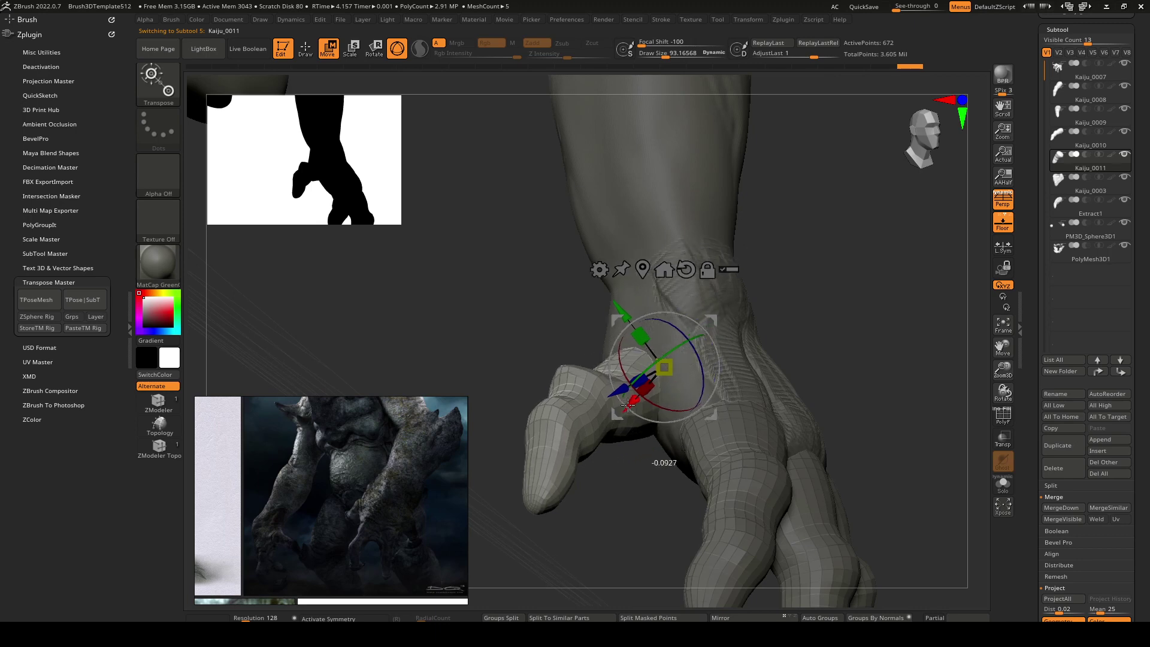
right_click_drag(640, 391, 664, 359)
left_click_drag(664, 359, 609, 411)
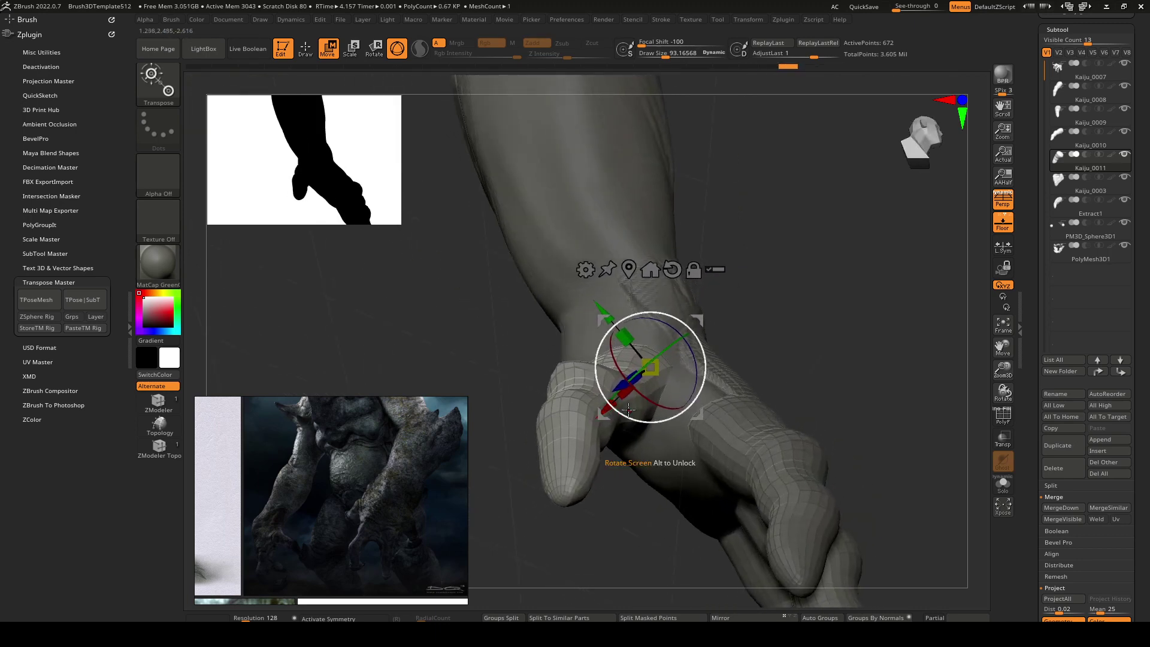
key("q")
mouse_move(608, 411)
right_mouse_down()
mouse_move(693, 413)
mouse_move(677, 315)
right_mouse_up()
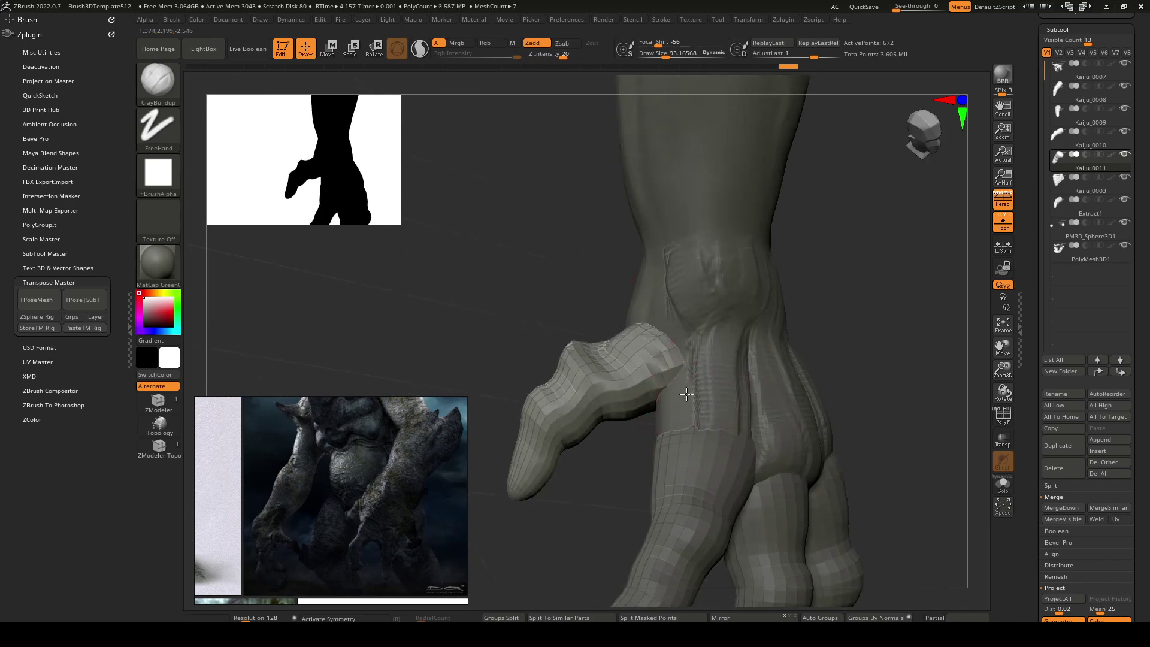
Reselect the body subtool, build up the inner wrist and palm with ClayBuildup and smooth the strokes.
left_click(693, 376, "alt")
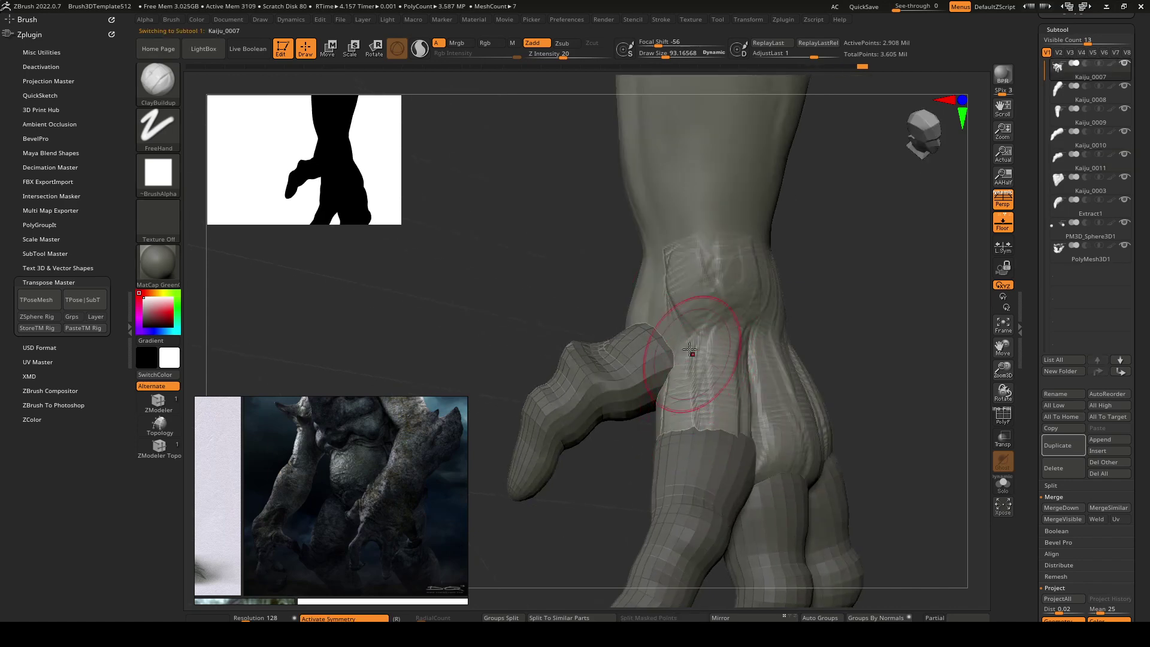
mouse_move(598, 301)
right_mouse_down()
mouse_move(616, 270)
mouse_move(610, 282)
right_mouse_up()
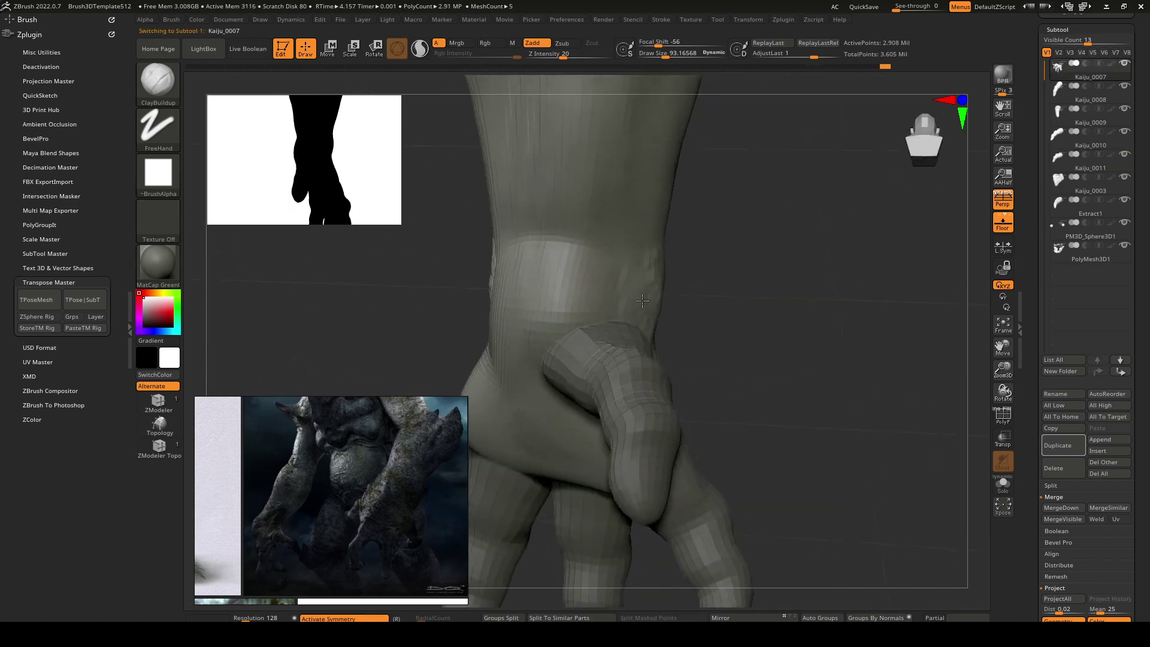
left_click_drag(549, 324, 520, 273)
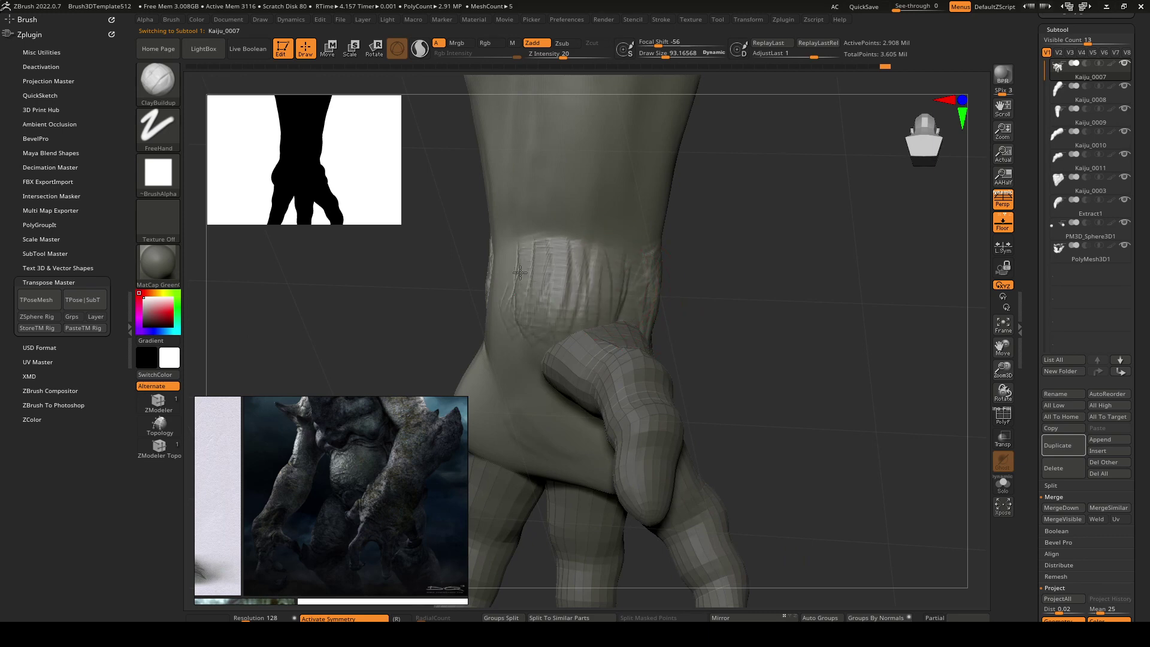
mouse_move(598, 275)
right_mouse_down()
mouse_move(557, 338)
mouse_move(597, 287)
right_mouse_up()
left_click_drag(647, 336, 619, 307)
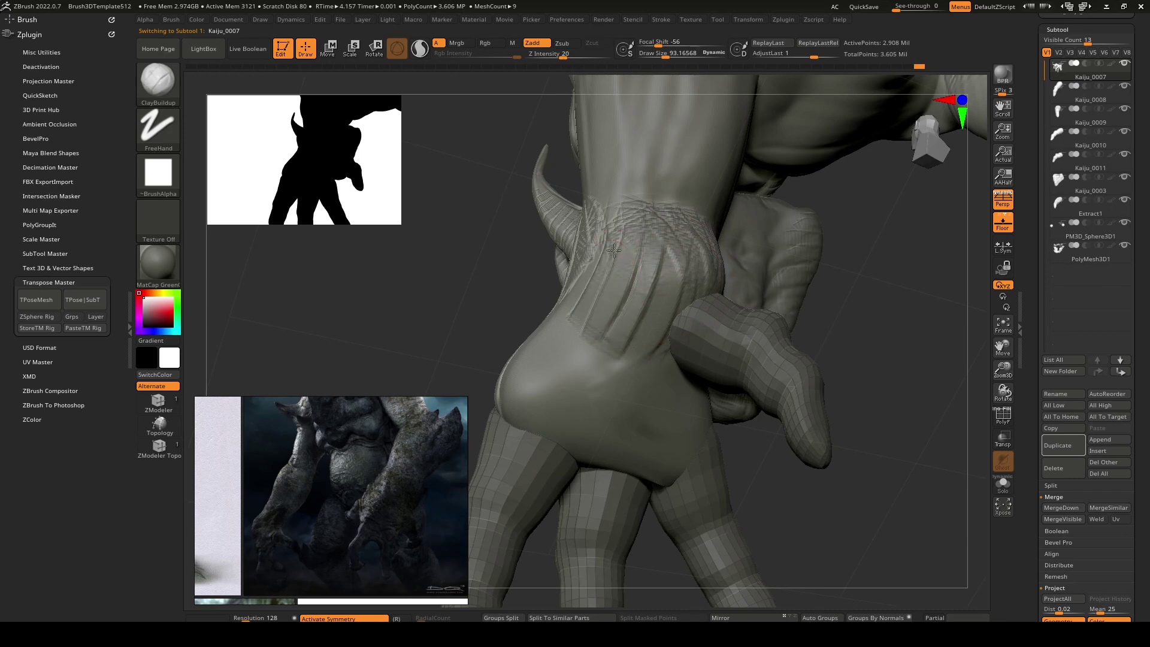
right_click_drag(613, 249, 711, 346)
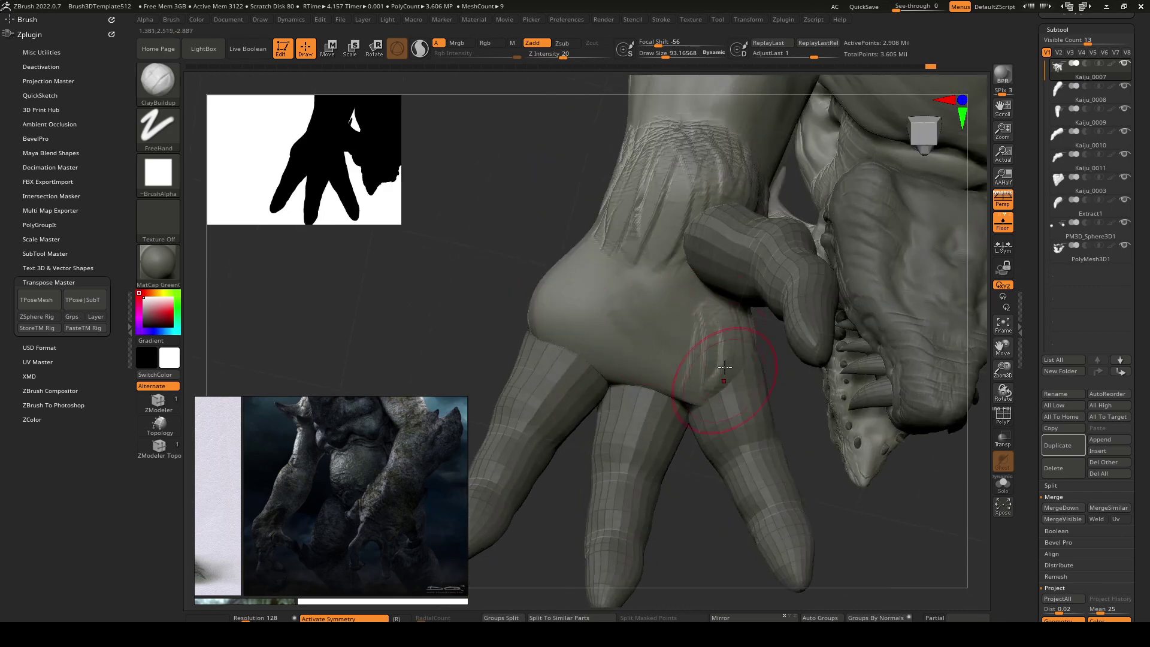
mouse_move(724, 366)
left_mouse_down()
mouse_move(595, 270)
mouse_move(545, 336)
mouse_move(593, 273)
mouse_move(629, 353)
mouse_move(715, 326)
mouse_move(658, 313)
left_mouse_up()
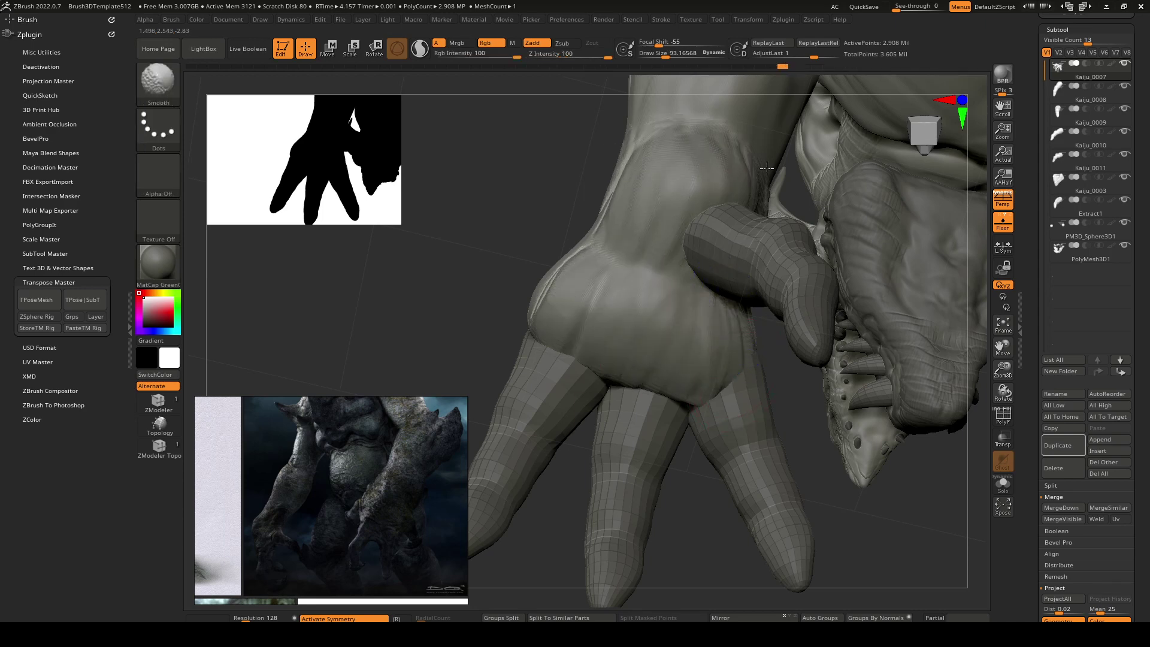
Set the brush size to about 69, add tendon forms to the inner wrist and lower forearm and smooth them.
mouse_move(614, 293)
right_mouse_down()
mouse_move(682, 314)
mouse_move(647, 299)
mouse_move(740, 197)
right_mouse_up()
key("bracketleft")
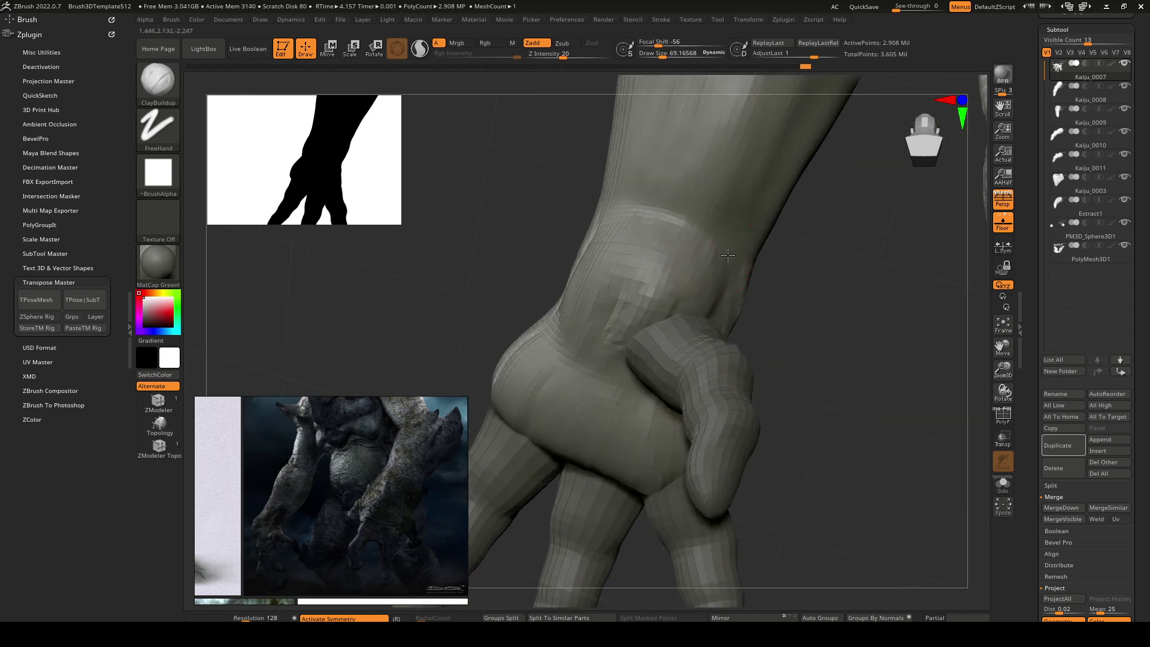
mouse_move(703, 210)
left_mouse_down()
mouse_move(634, 210)
mouse_move(710, 234)
mouse_move(608, 240)
left_mouse_up()
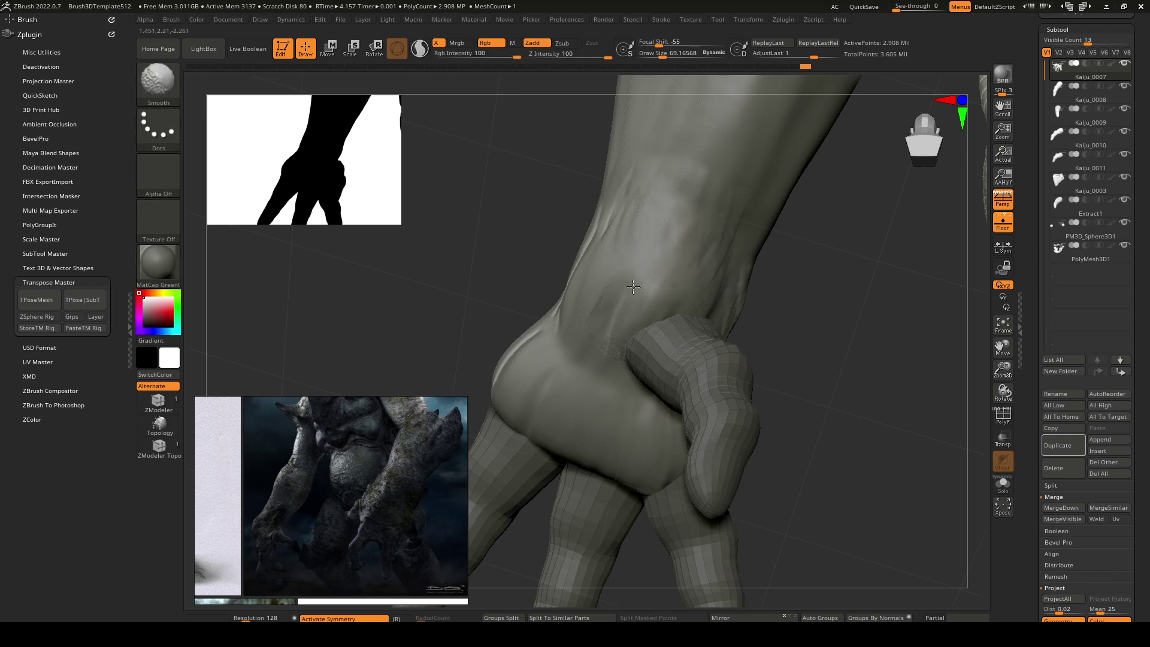
right_click_drag(692, 329, 642, 358)
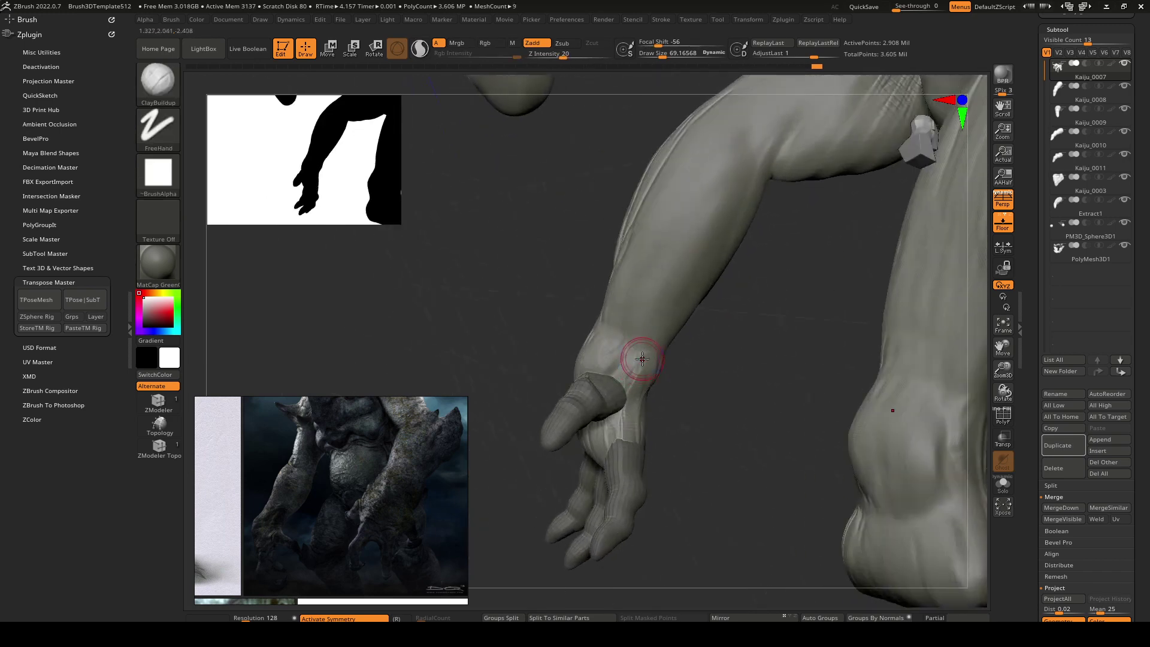
Sculpt long muscle and tendon strands along the forearm from wrist to elbow with ClayBuildup, using brush sizes from about 85 to 117.
right_click_drag(629, 411, 659, 386)
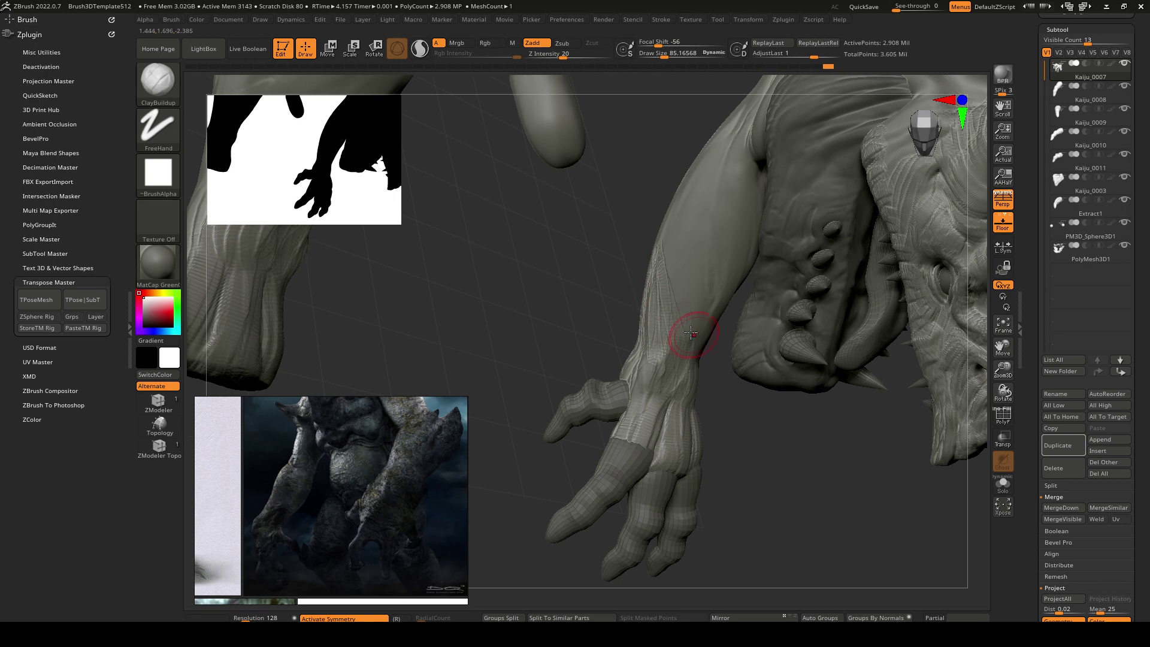
right_click_drag(691, 333, 752, 252)
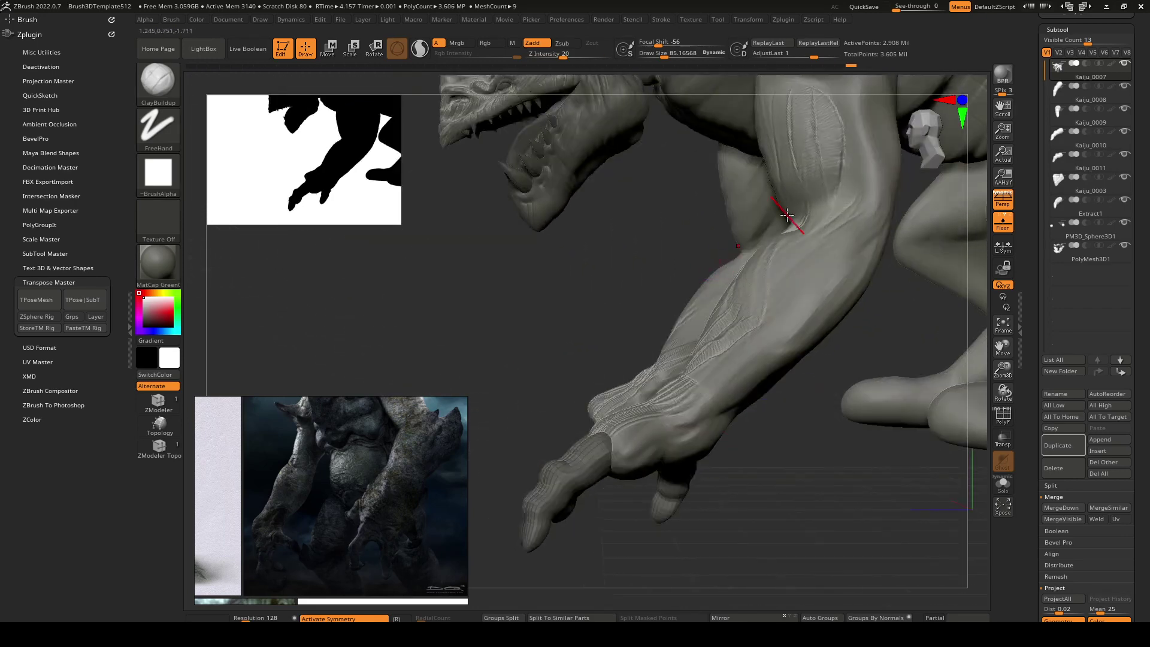
right_click_drag(786, 213, 778, 359)
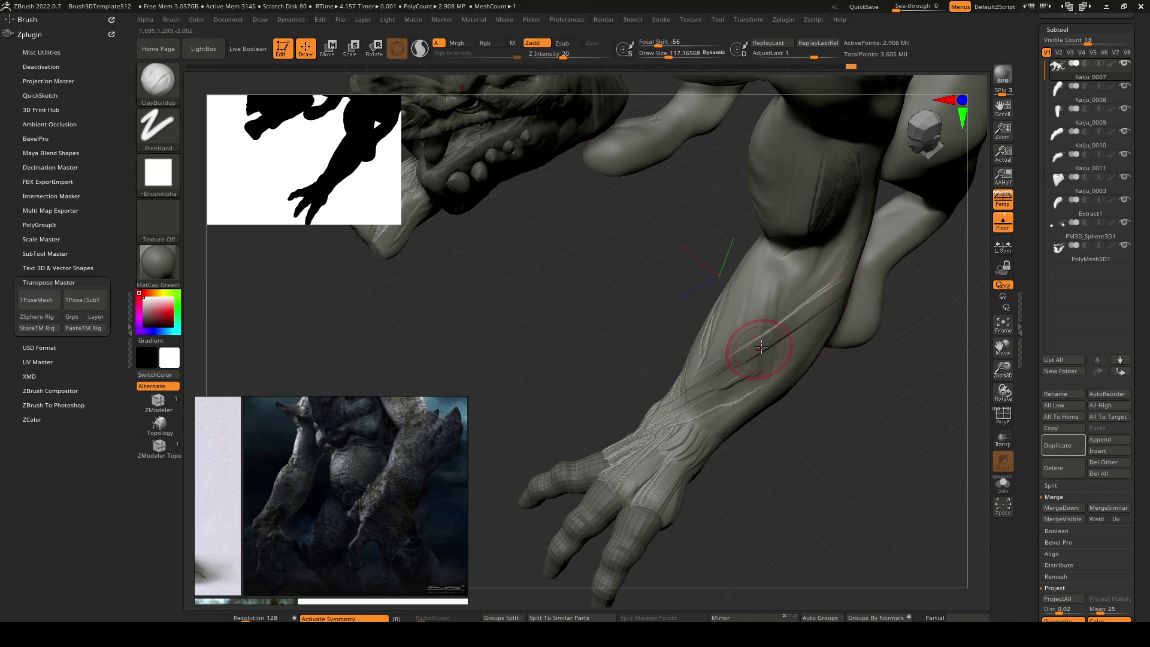
mouse_move(761, 348)
right_mouse_down()
mouse_move(820, 312)
mouse_move(748, 383)
mouse_move(745, 344)
mouse_move(721, 337)
right_mouse_up()
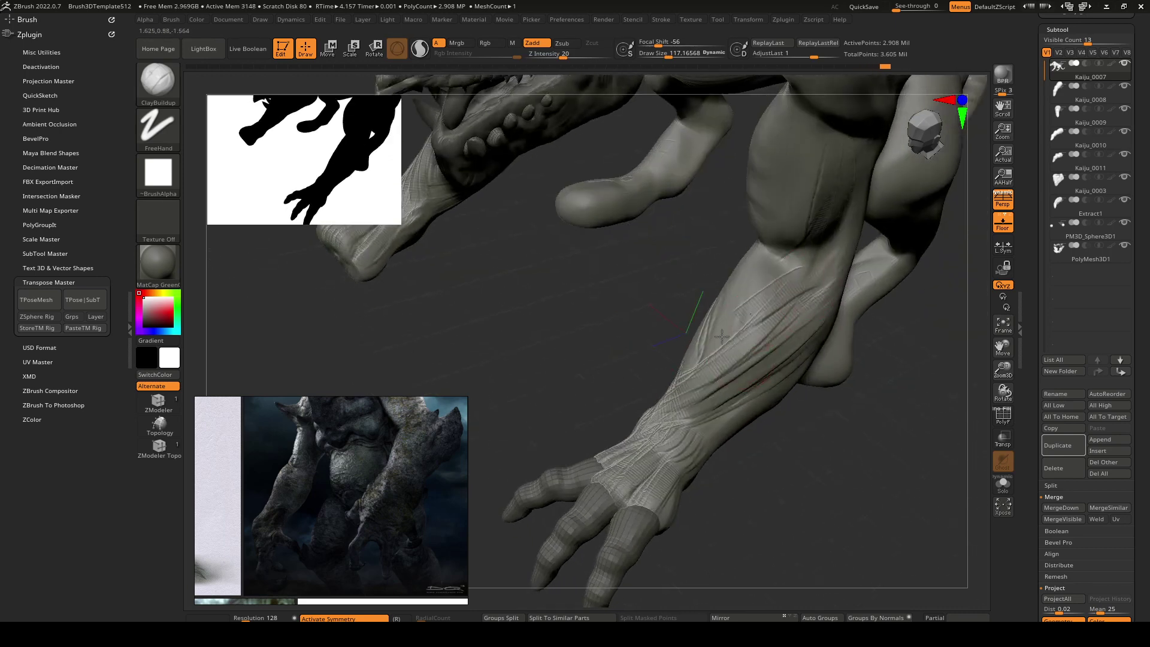
Smooth the forearm muscles, then add vertical muscle strands to the upper arm with ClayBuildup at Focal Shift -15 and brush size about 105.
right_click_drag(706, 386, 736, 338)
key("space")
left_click_drag(723, 351, 734, 345)
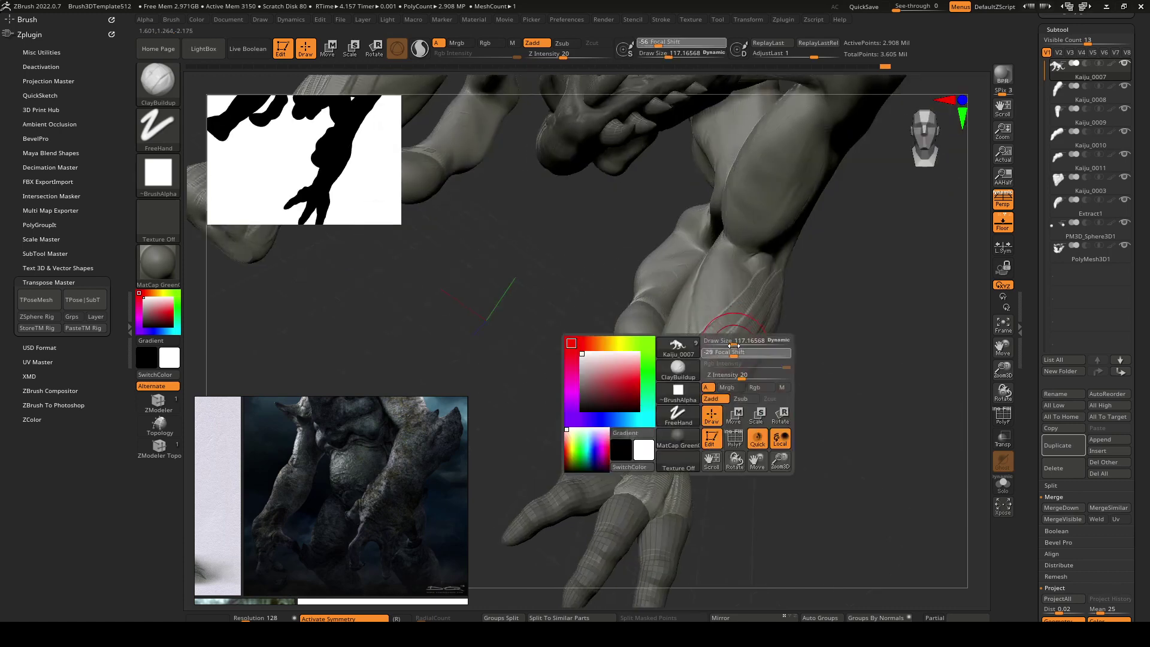
key("shift")
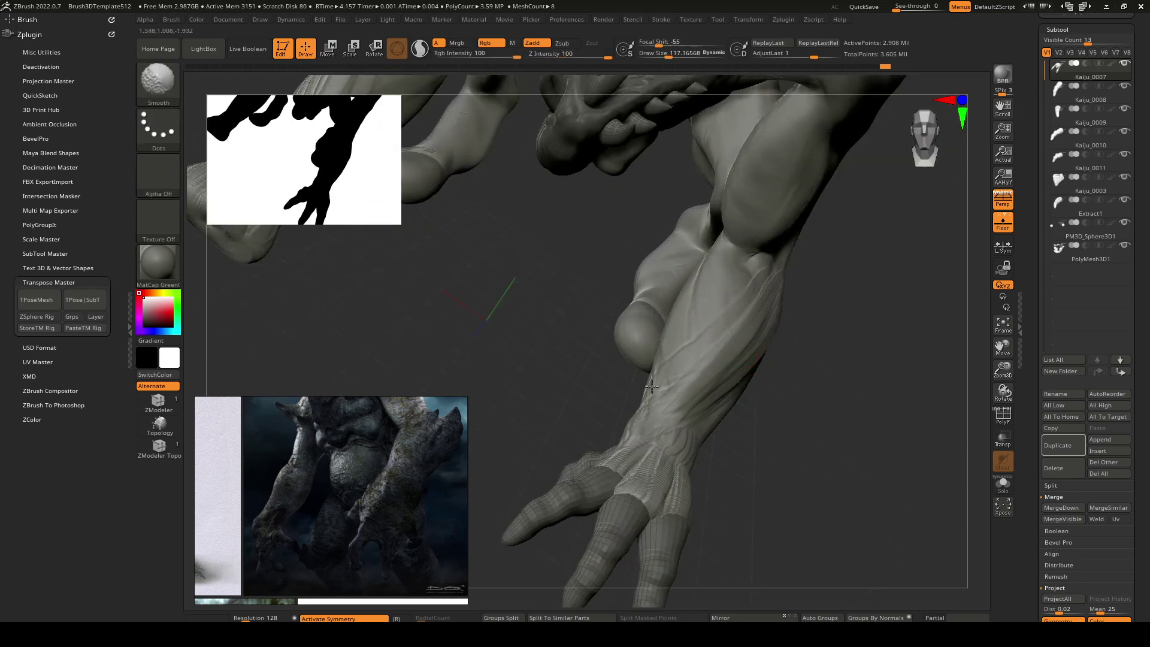
right_click_drag(652, 386, 710, 408)
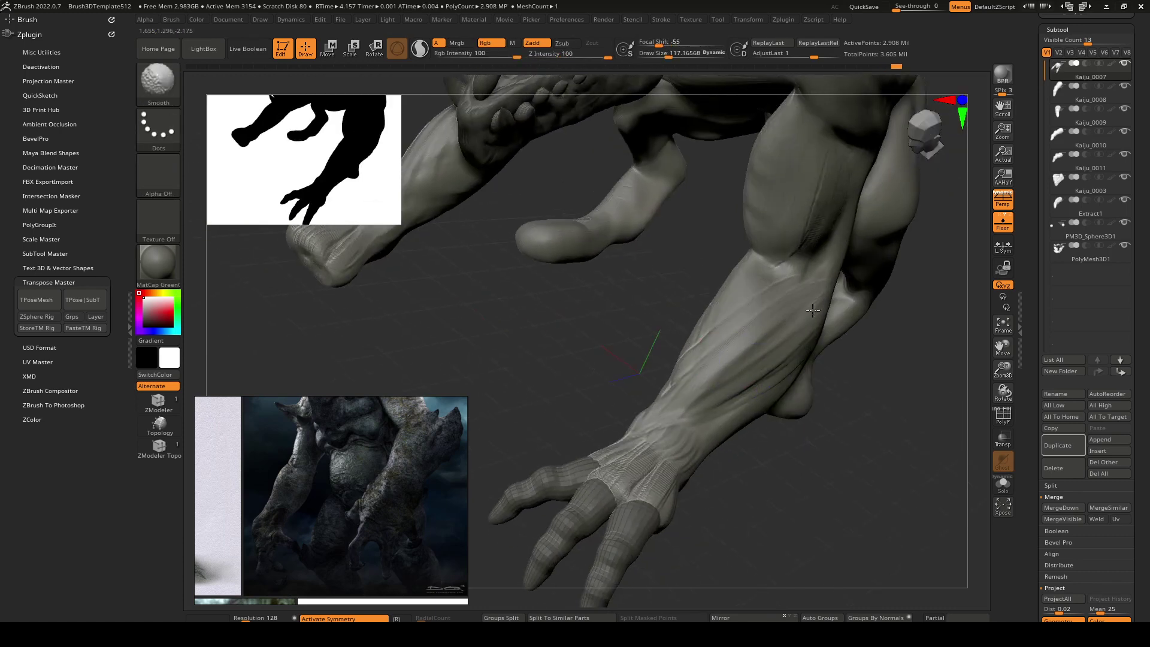
right_click_drag(813, 310, 798, 273)
mouse_move(631, 249)
right_mouse_down()
mouse_move(675, 292)
mouse_move(676, 215)
right_mouse_up()
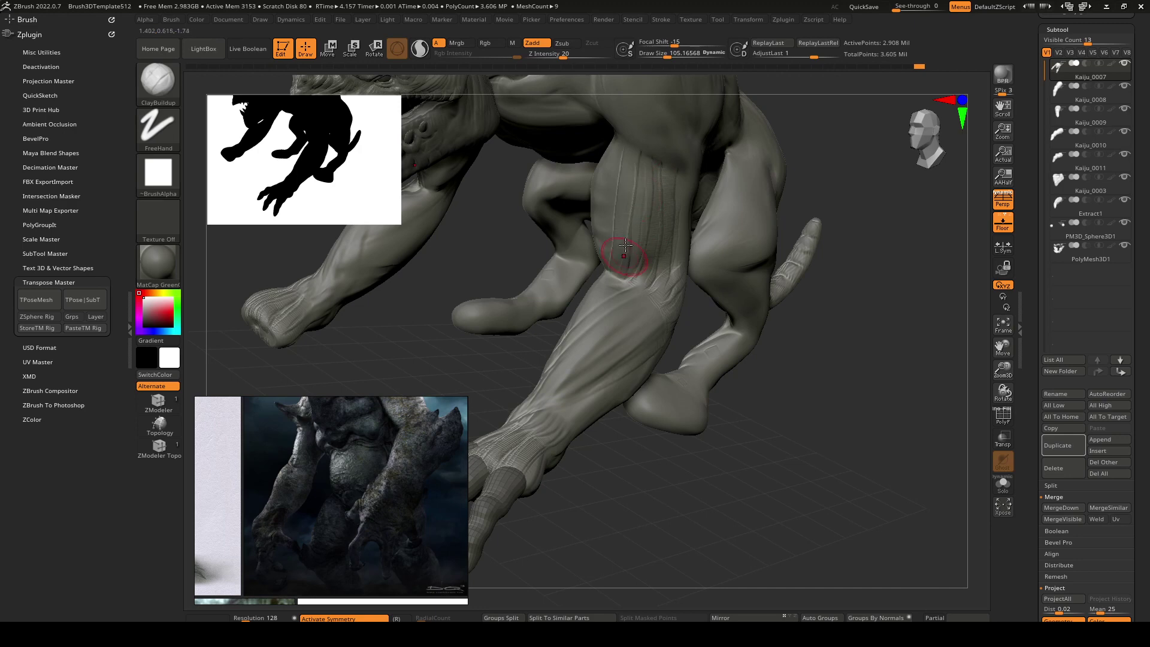
Select the hand's middle finger subtool and divide its geometry four times to reach subdivision level 5.
right_click_drag(625, 245, 814, 498)
left_click(718, 402, "alt")
right_click_drag(705, 357, 734, 396, "ctrl")
scroll(1068, 525, "down", 5)
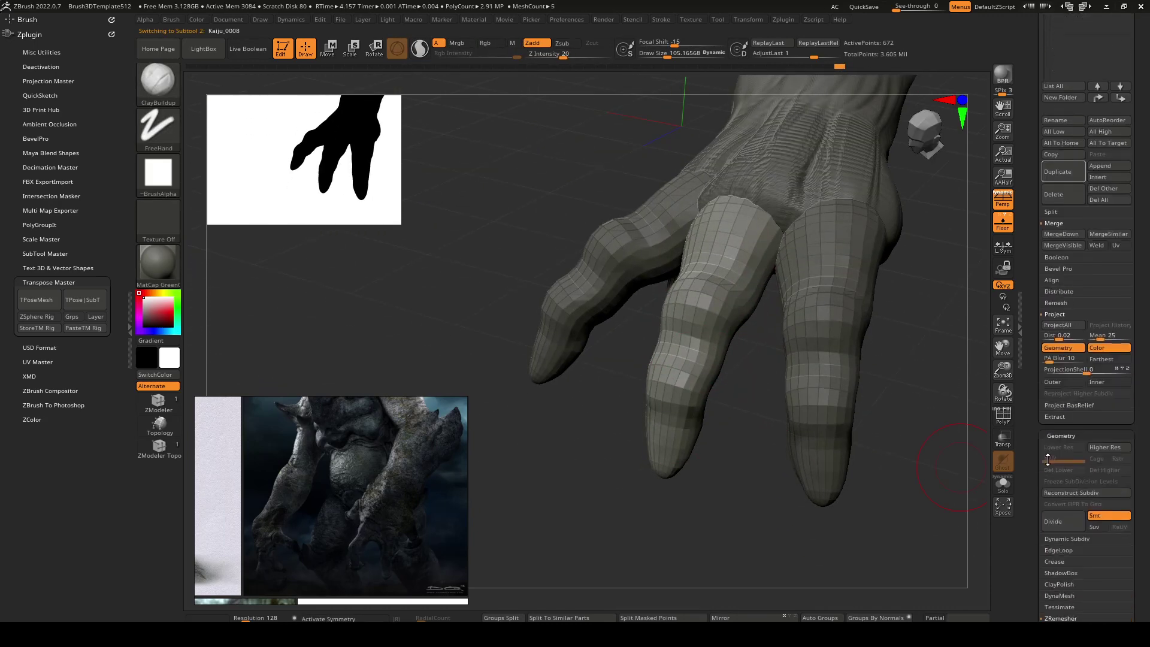
left_click(1062, 514)
left_click(1063, 515)
left_click(1064, 515)
left_click(1069, 516)
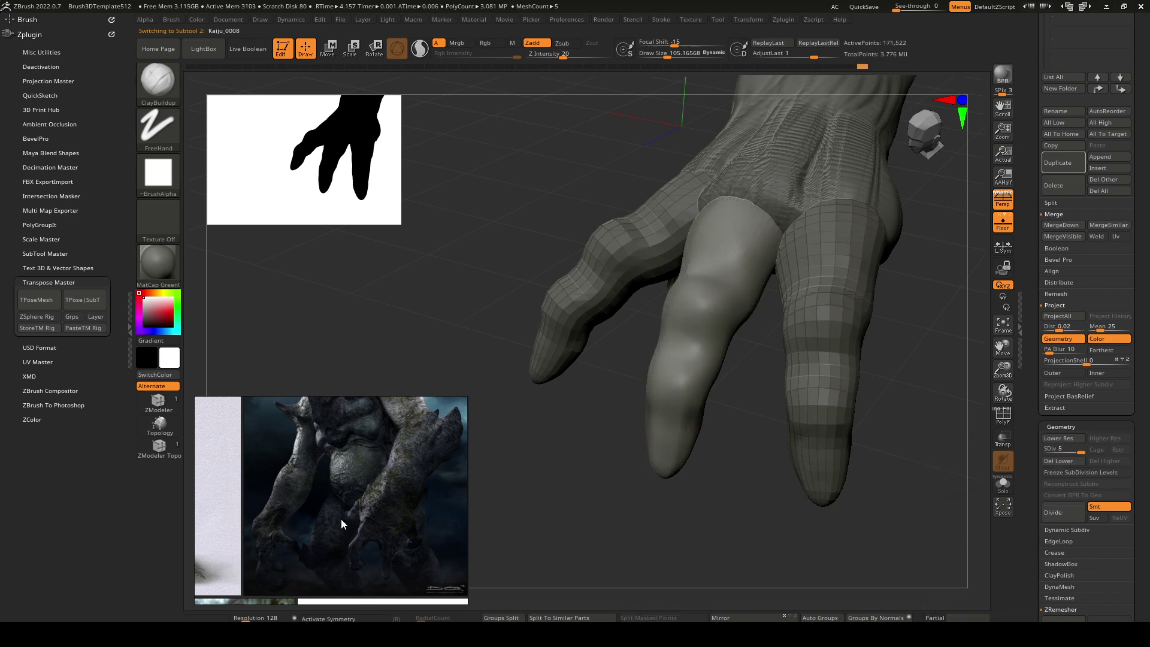
Switch the masking brush to MaskPen with a FreeHand stroke and mask an oval nail area on the tip of the subdivided finger.
scroll(341, 519, "down", 3)
scroll(340, 499, "up", 5)
scroll(349, 495, "down", 4)
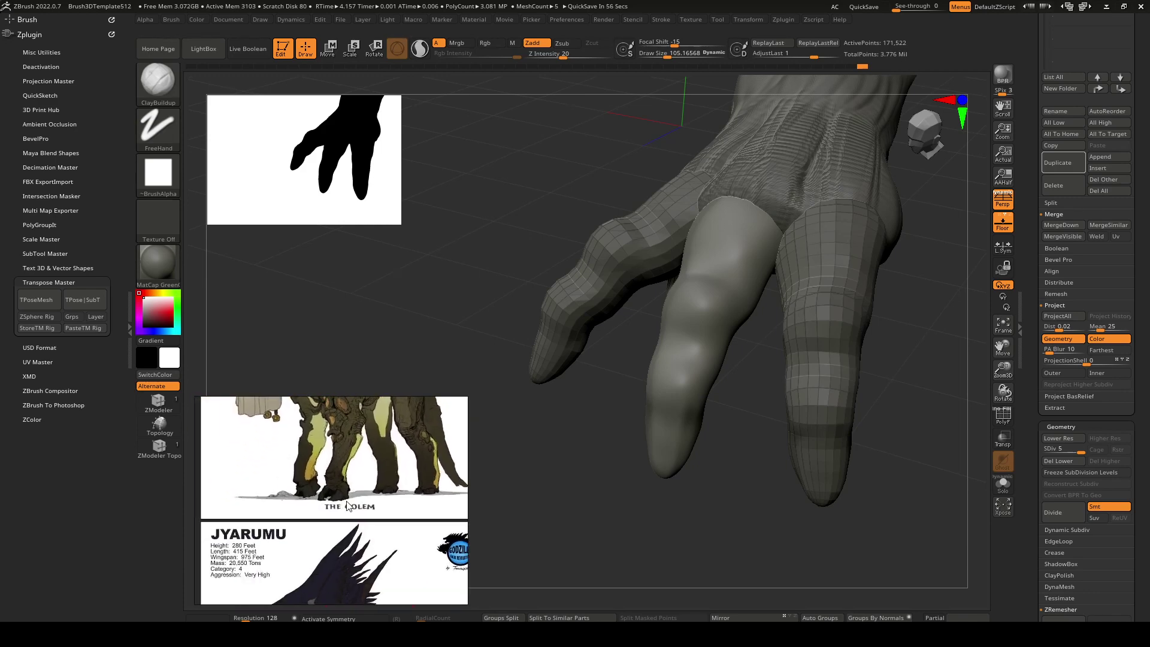
left_click_drag(685, 462, 718, 346)
key("space")
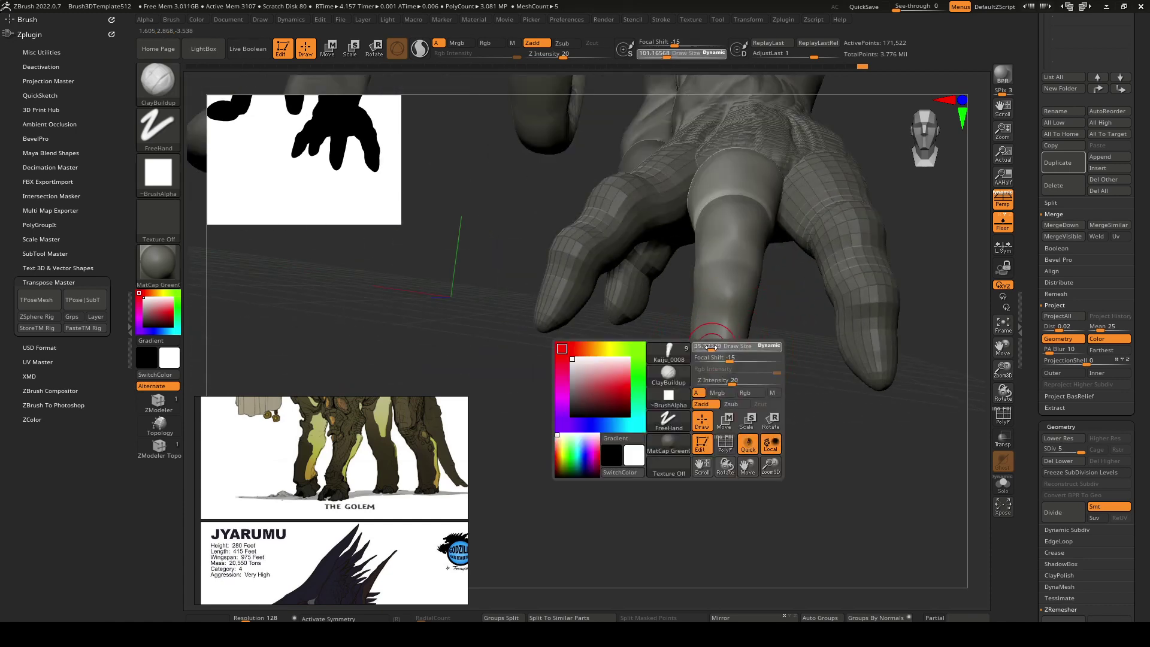
key("ctrl")
key("ctrl+z")
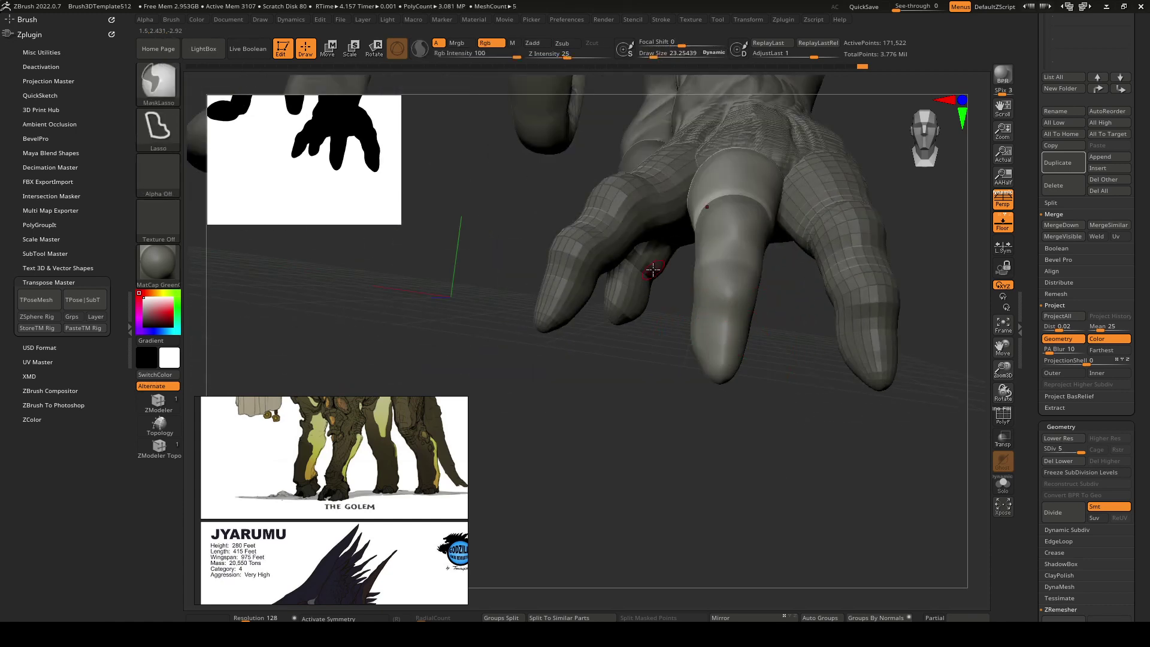
left_click(164, 81, "ctrl")
left_click(412, 139, "ctrl")
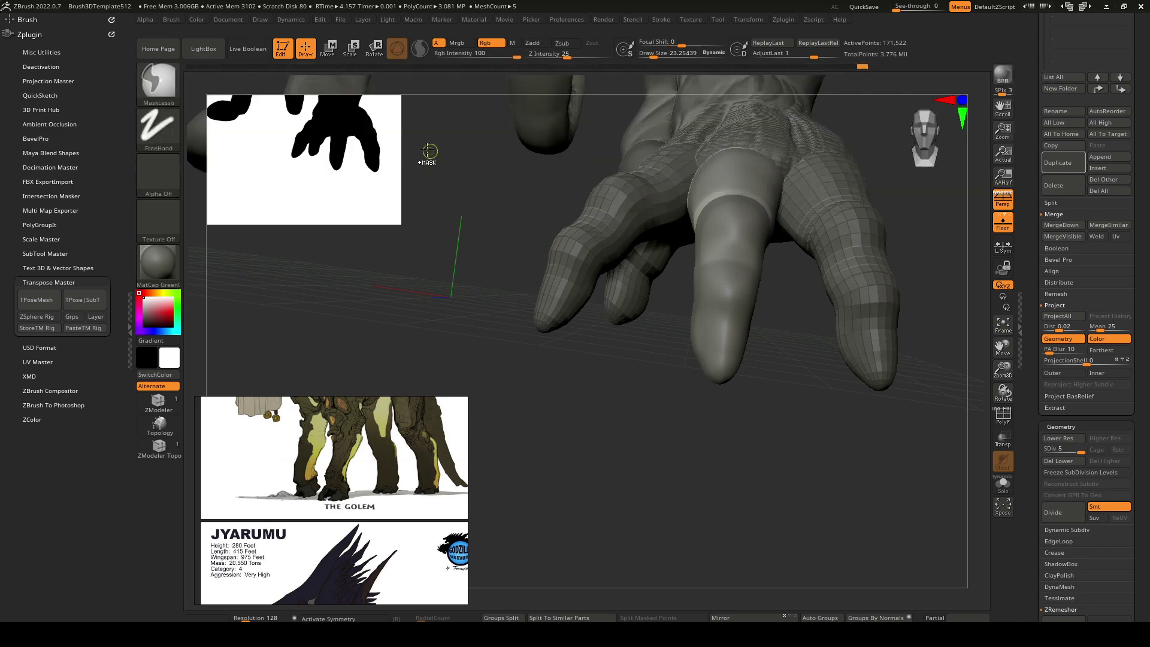
left_click(717, 343, "ctrl")
mouse_move(726, 343)
right_mouse_down()
mouse_move(781, 359)
mouse_move(731, 359)
mouse_move(773, 354)
mouse_move(737, 334)
mouse_move(735, 346)
right_mouse_up()
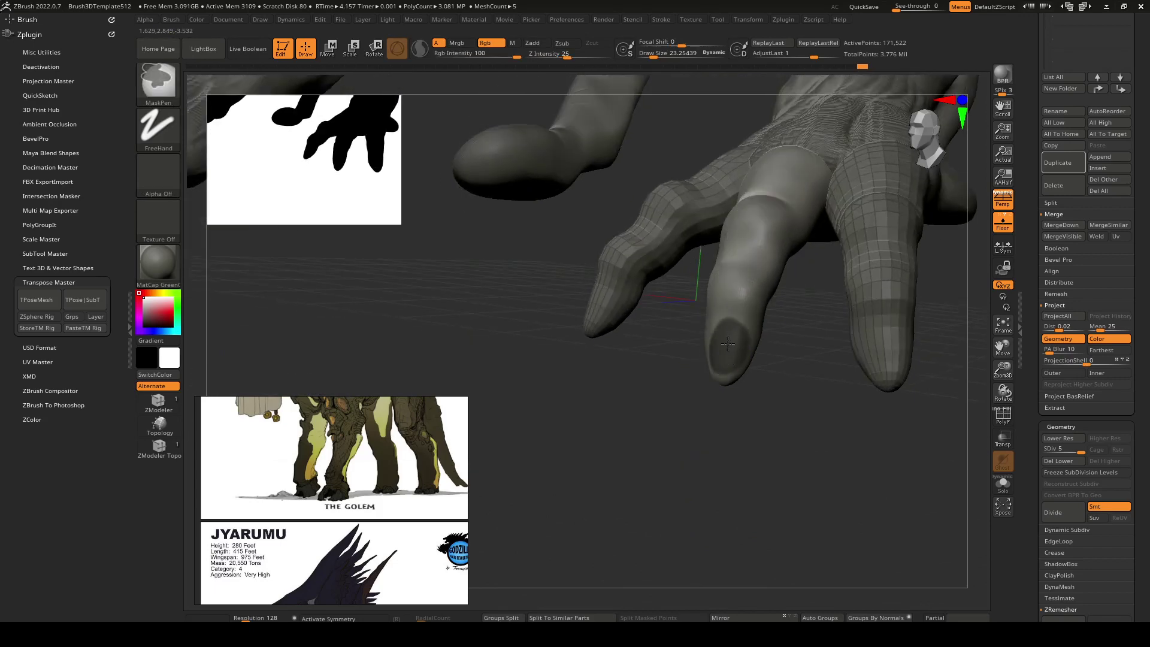
Extract the masked nail area of the fingertip as a separate mesh with a thickness of 0.02, accept it and clear its mask.
right_click_drag(726, 349, 843, 360)
scroll(1051, 455, "down", 1)
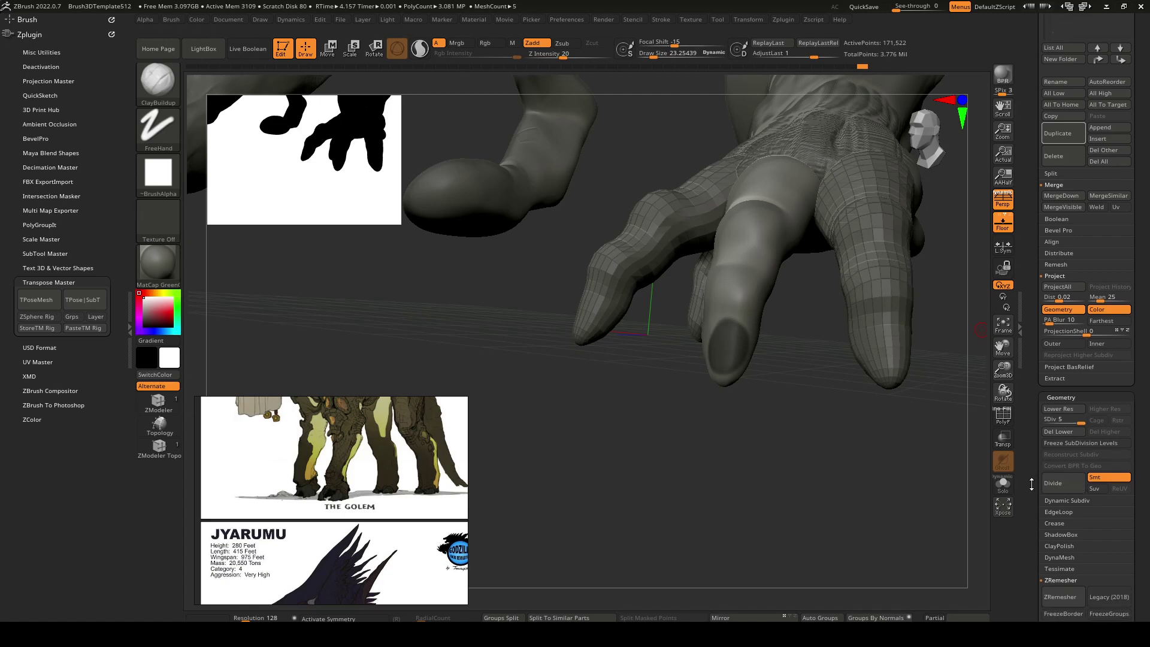
left_click(1062, 381)
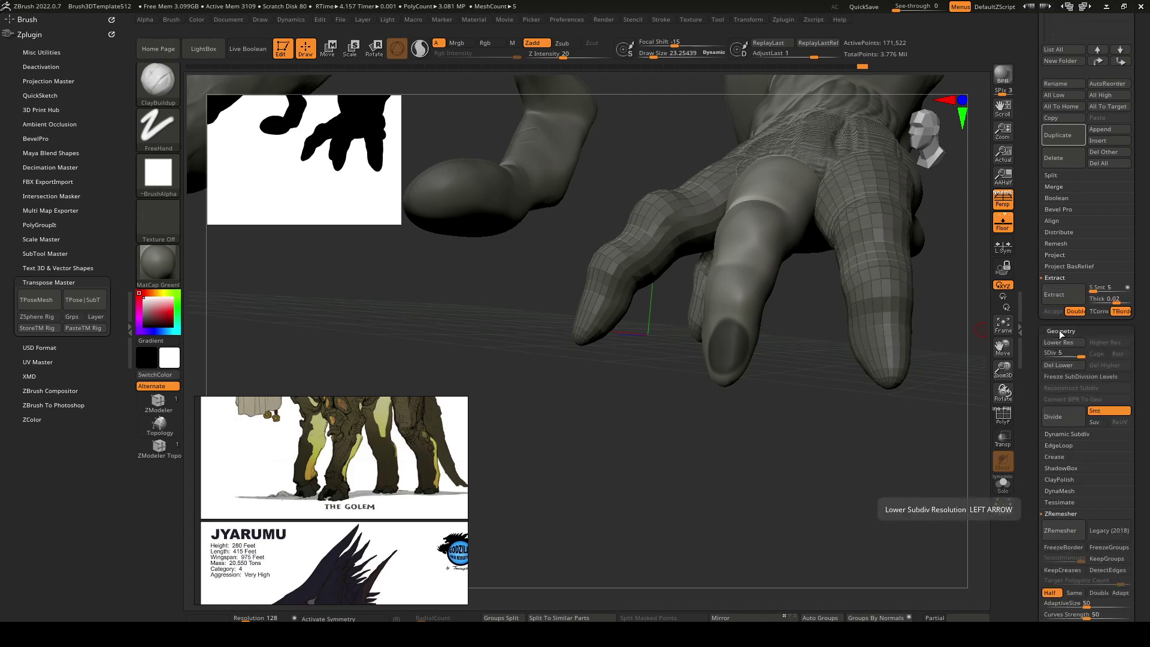
left_click(1062, 292)
right_click_drag(773, 457, 872, 397)
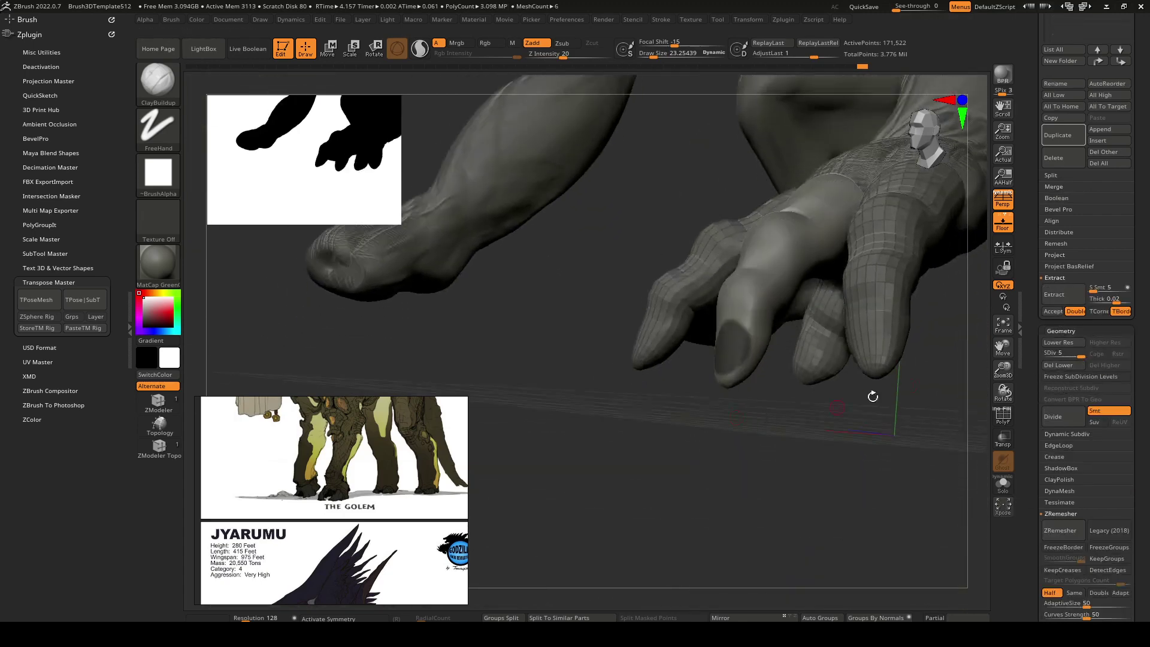
left_click(1053, 312)
right_click_drag(736, 401, 559, 341)
left_click_drag(560, 341, 574, 349, "ctrl")
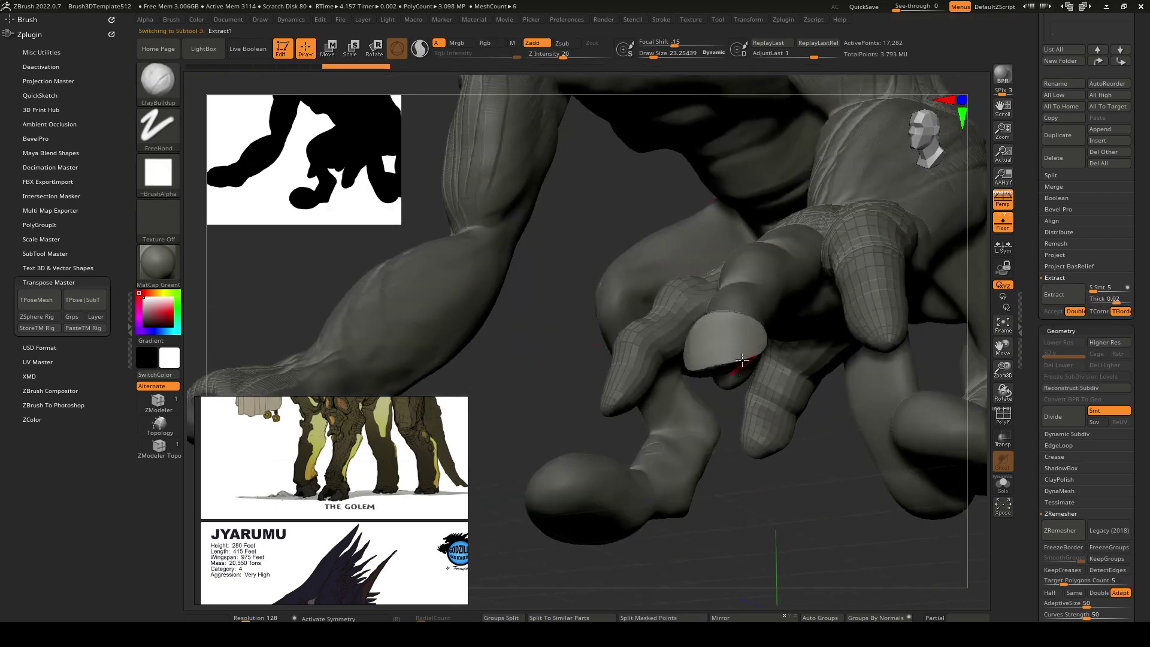
Enlarge the brush to about 95 and smooth the extracted nail mesh into a soft, rounded shape.
right_click_drag(731, 365, 708, 305)
key("space")
left_click_drag(745, 348, 757, 349)
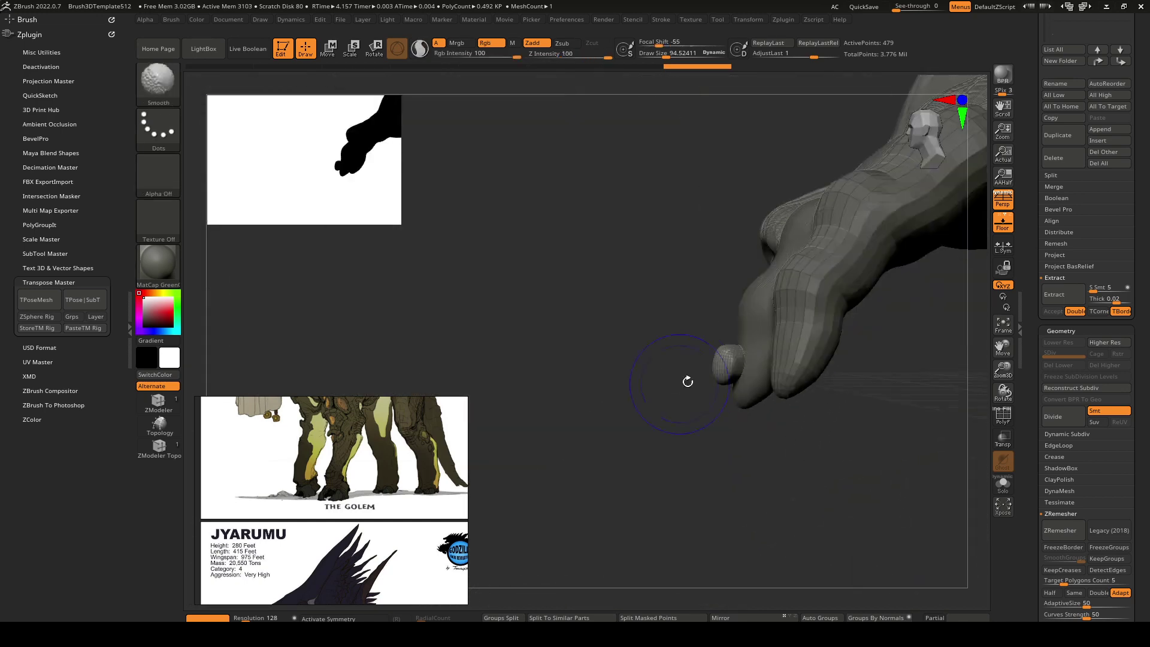
left_click_drag(712, 368, 729, 367)
right_click_drag(750, 371, 672, 378)
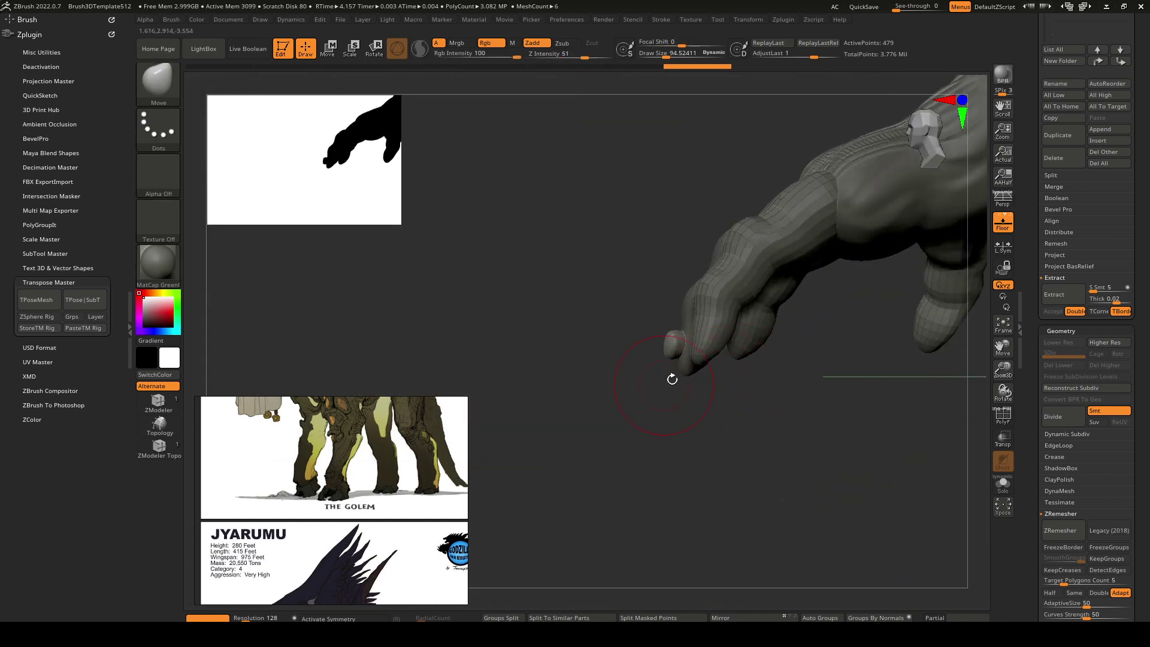
Try to pull the extracted nail outward from the fingertip with the SnakeHook brush.
key("b")
key("s")
key("h")
mouse_move(663, 431)
left_mouse_down("ctrl")
mouse_move(676, 419)
mouse_move(678, 342)
mouse_move(691, 349)
left_mouse_up("ctrl")
Try the MatCap Satin material on the model, and change it to a ReflectedPlastic material.
left_click(167, 89)
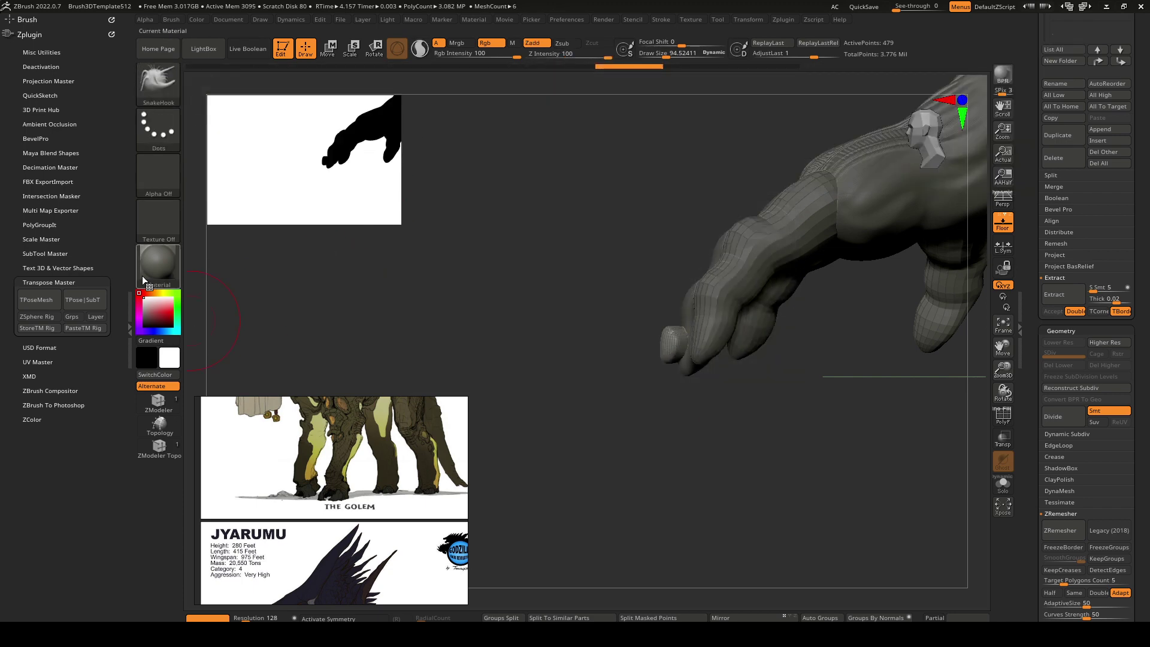
left_click(162, 267)
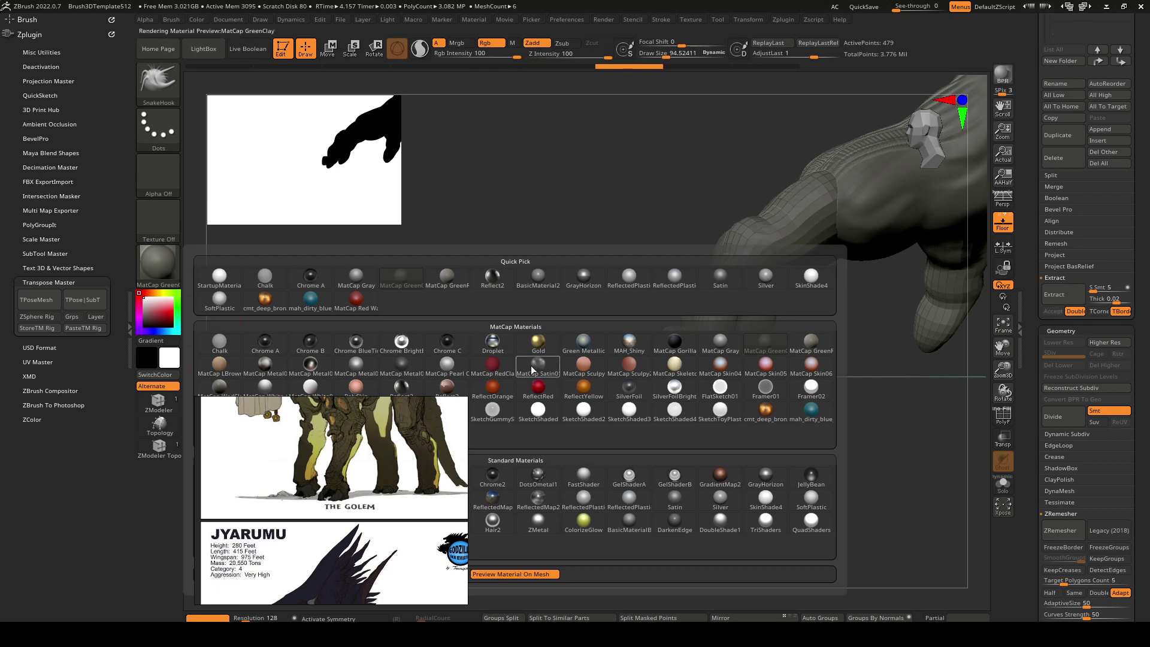
left_click(537, 365)
left_click(158, 263)
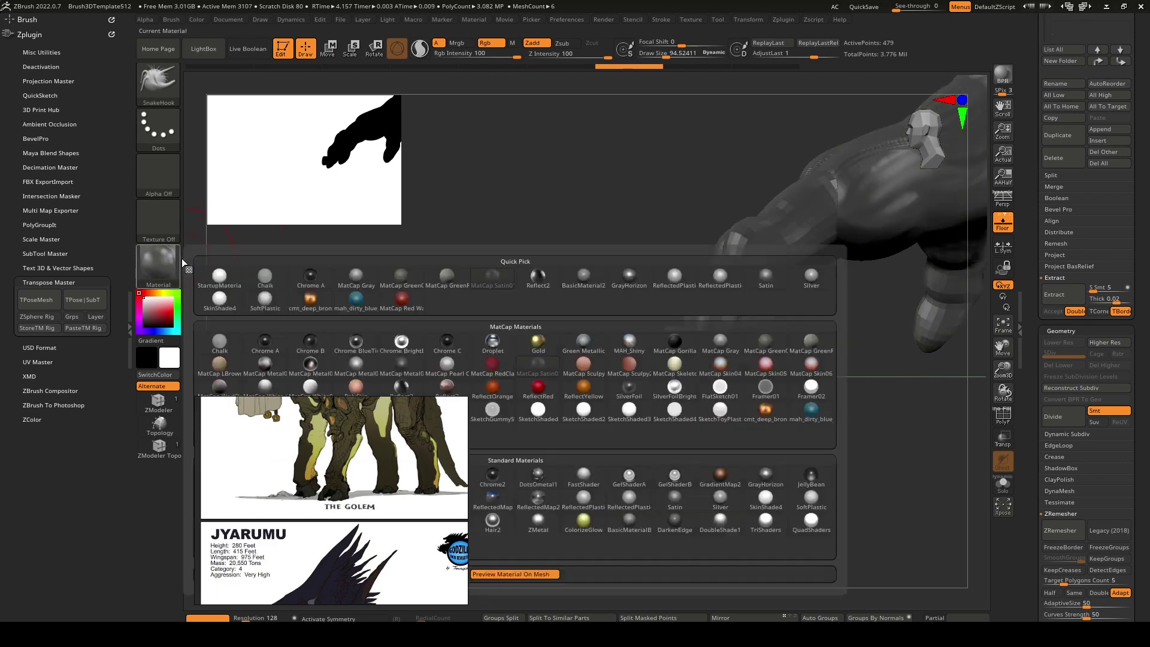
left_click(670, 503)
Stretch the nail into a long pointed claw with SnakeHook and smooth its surface.
mouse_move(664, 347)
left_mouse_down("ctrl")
mouse_move(688, 482)
mouse_move(659, 424)
left_mouse_up("ctrl")
mouse_move(667, 358)
left_mouse_down()
mouse_move(638, 469)
mouse_move(749, 385)
mouse_move(683, 359)
mouse_move(672, 407)
left_mouse_up()
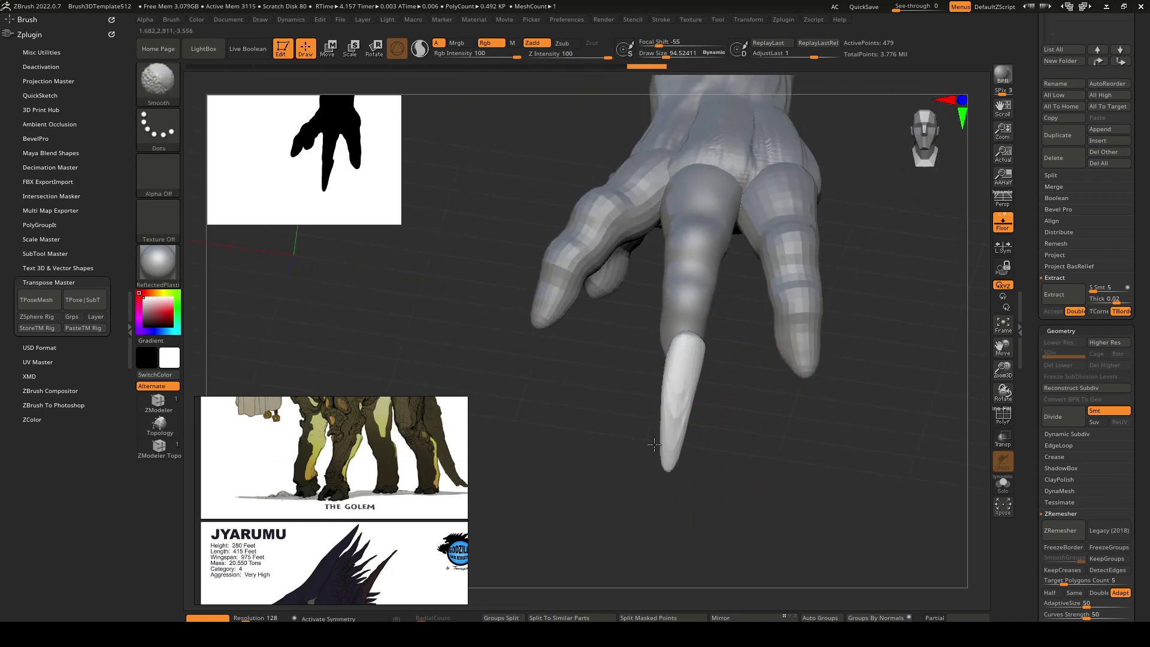
right_click_drag(686, 400, 675, 370)
left_click_drag(676, 371, 701, 395)
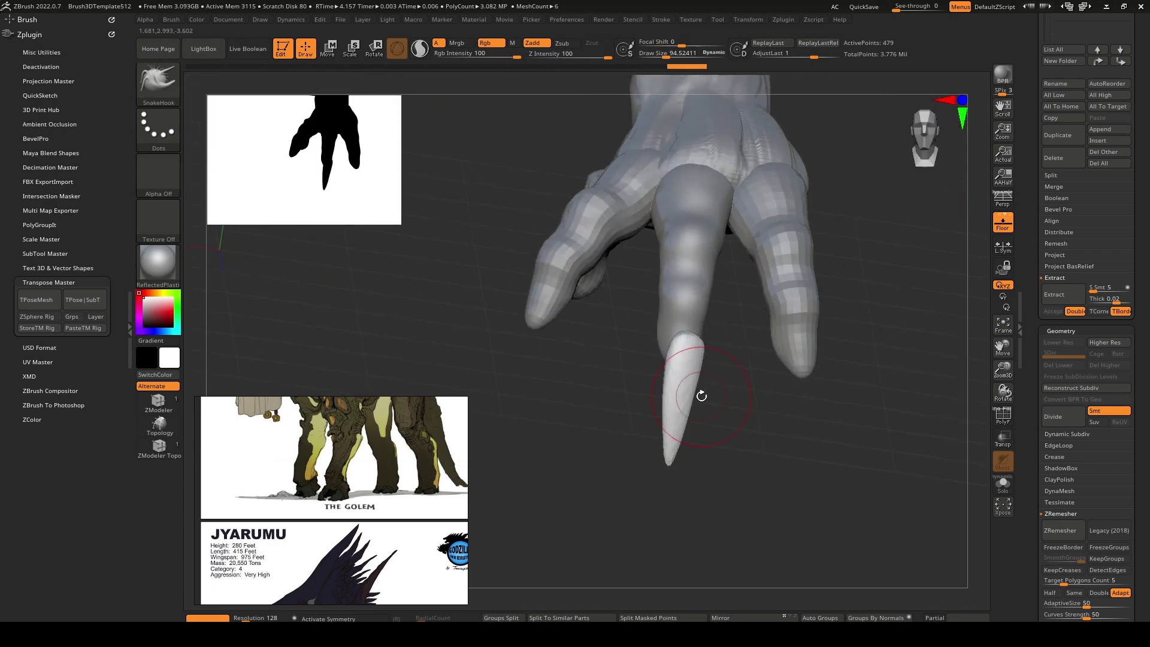
Examine the creature references for hand and claw shapes, including the Kaiju concept sketch.
scroll(356, 528, "down", 5)
middle_click_drag(375, 524, 394, 503)
scroll(304, 498, "up", 6)
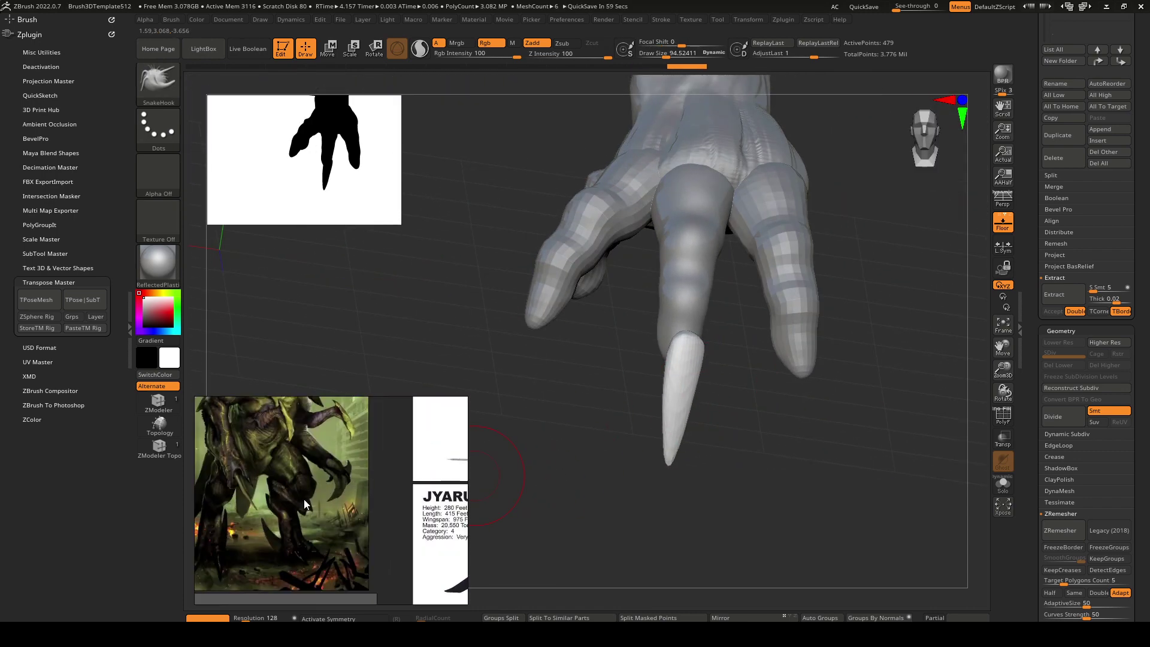
scroll(310, 497, "down", 4)
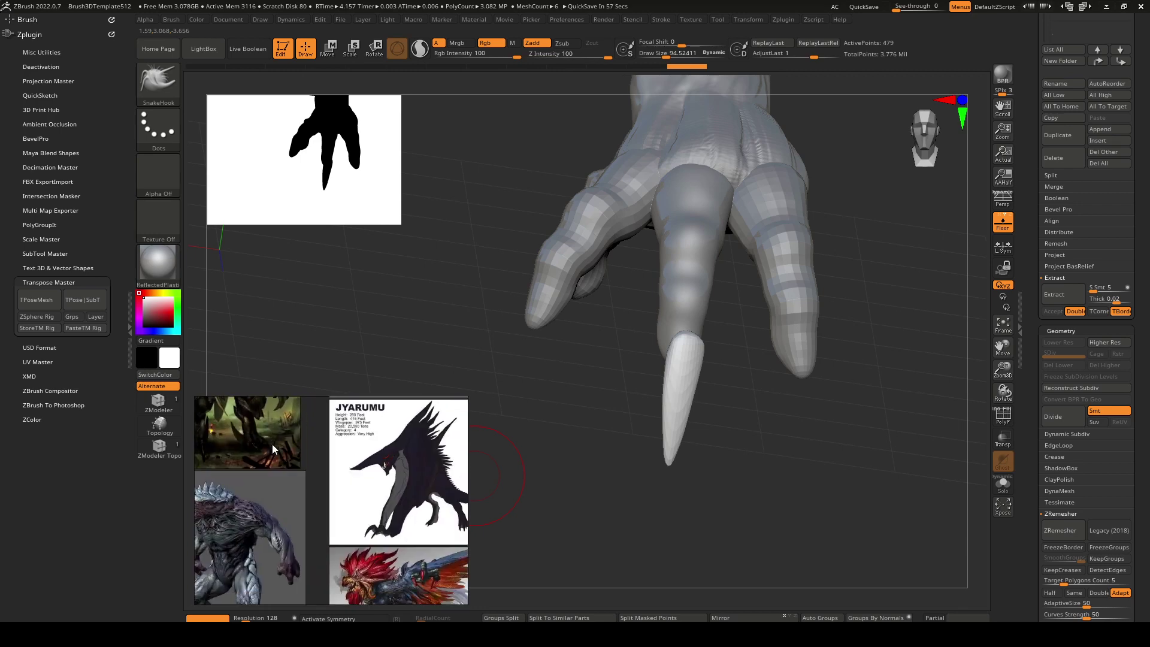
middle_click_drag(302, 538, 336, 509)
scroll(336, 519, "up", 4)
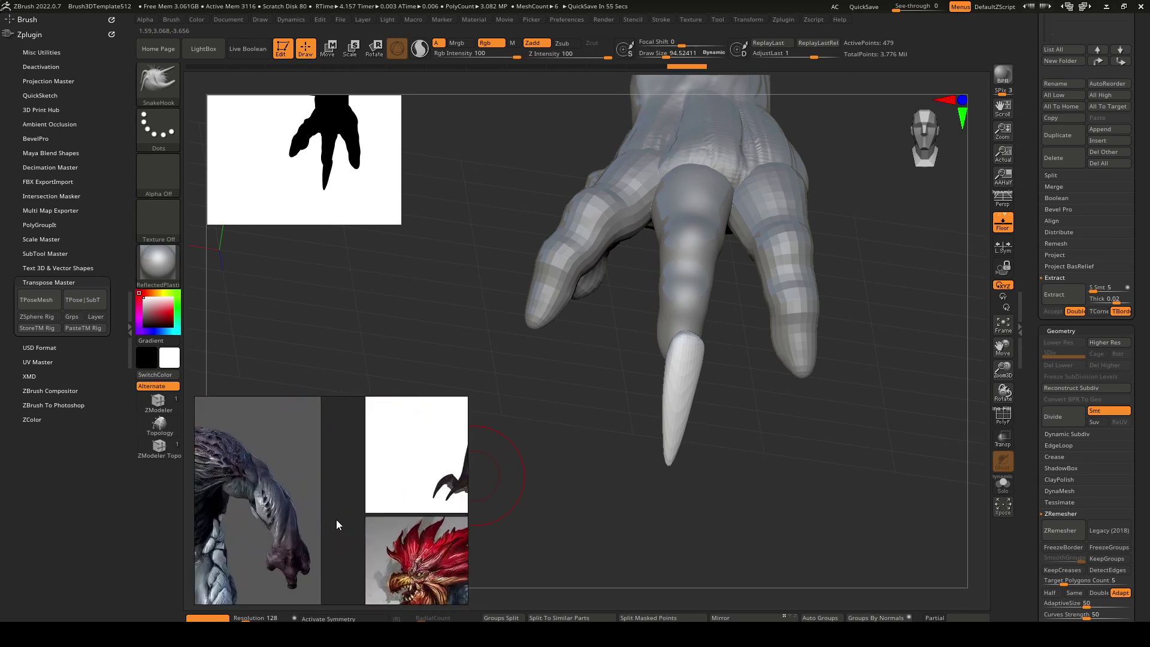
middle_click_drag(275, 572, 286, 547)
scroll(309, 544, "down", 3)
scroll(268, 514, "up", 3)
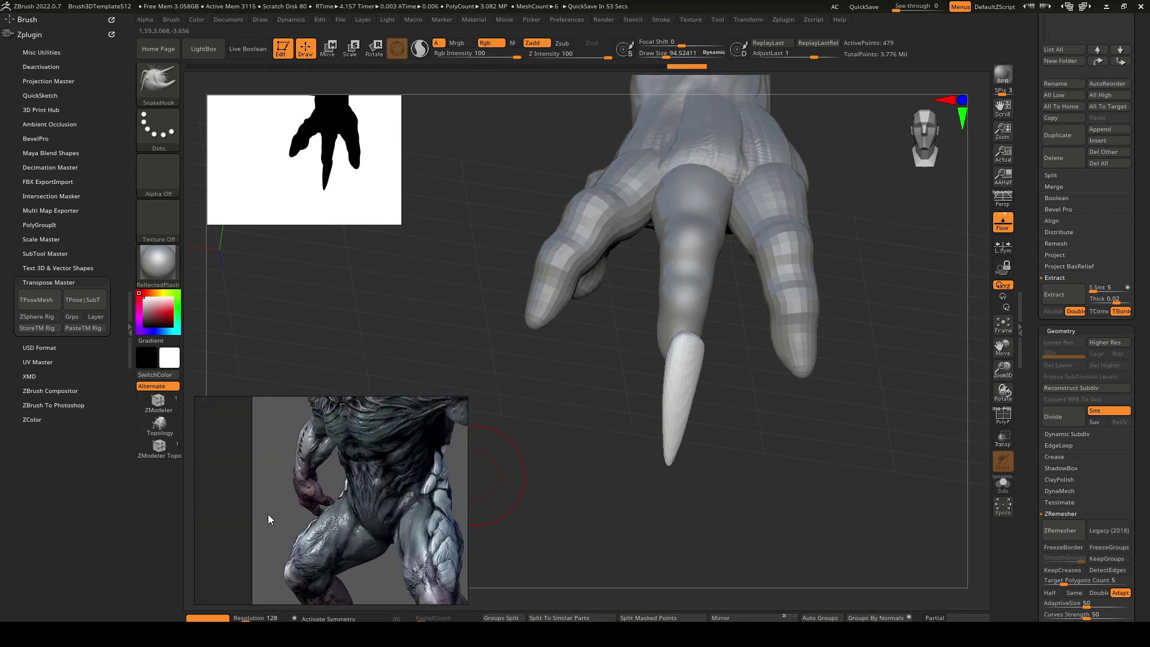
scroll(329, 503, "down", 4)
scroll(332, 521, "up", 3)
scroll(332, 519, "up", 2)
middle_click_drag(331, 527, 338, 555)
middle_click_drag(303, 483, 333, 480)
scroll(317, 491, "down", 3)
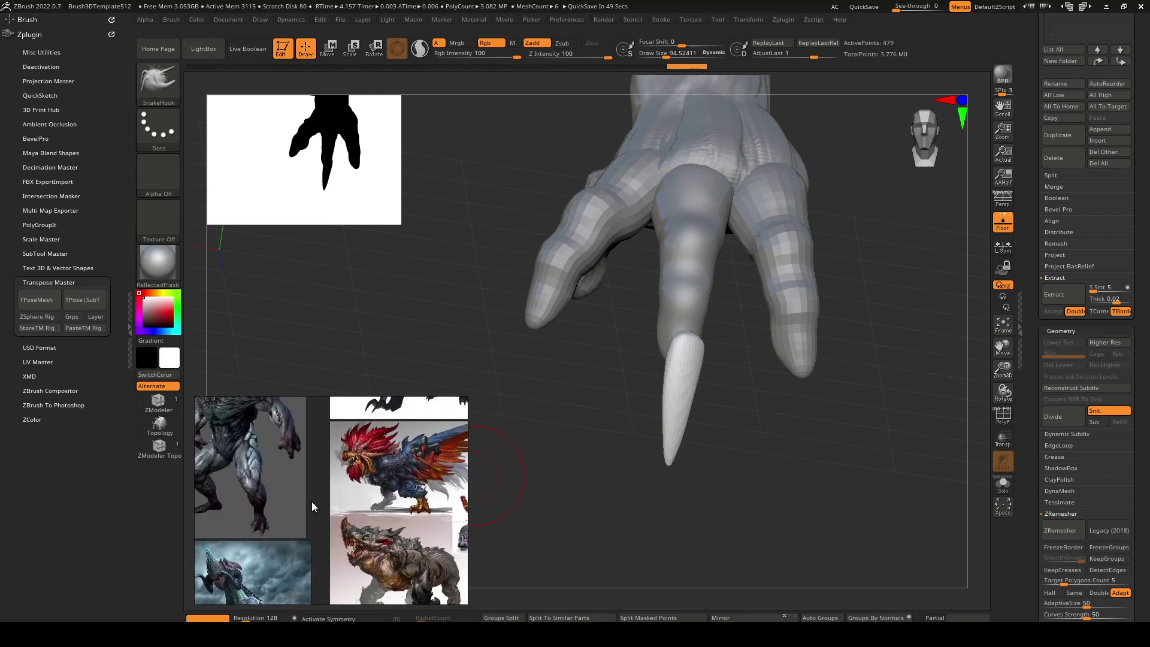
scroll(309, 494, "up", 3)
scroll(336, 527, "down", 3)
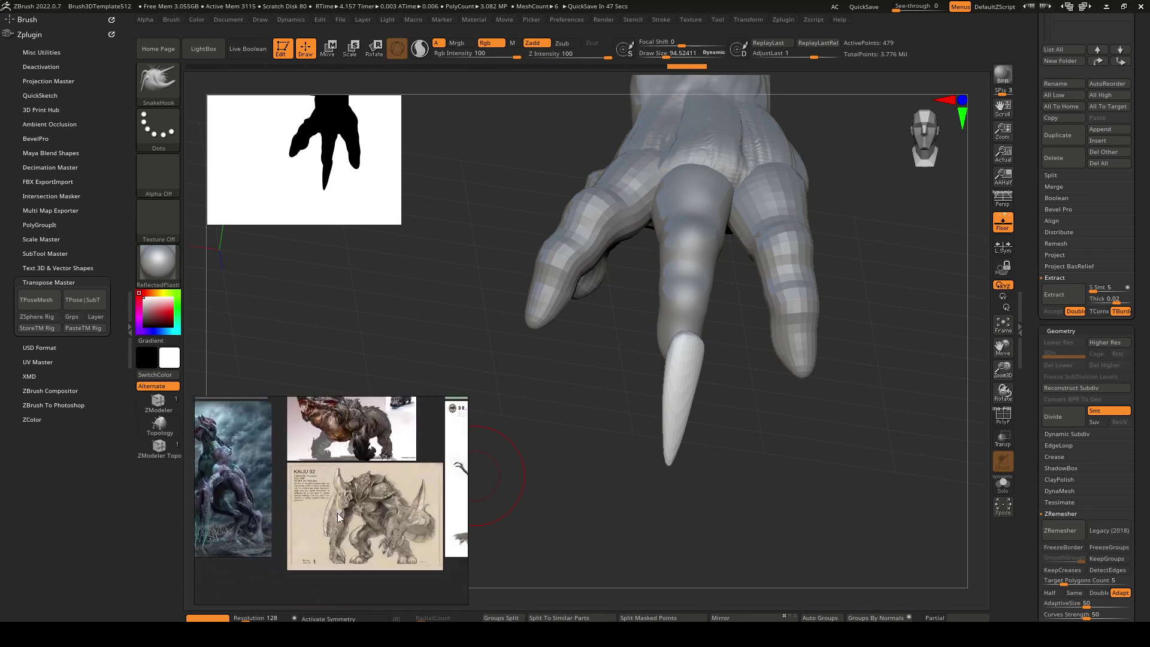
scroll(365, 539, "up", 4)
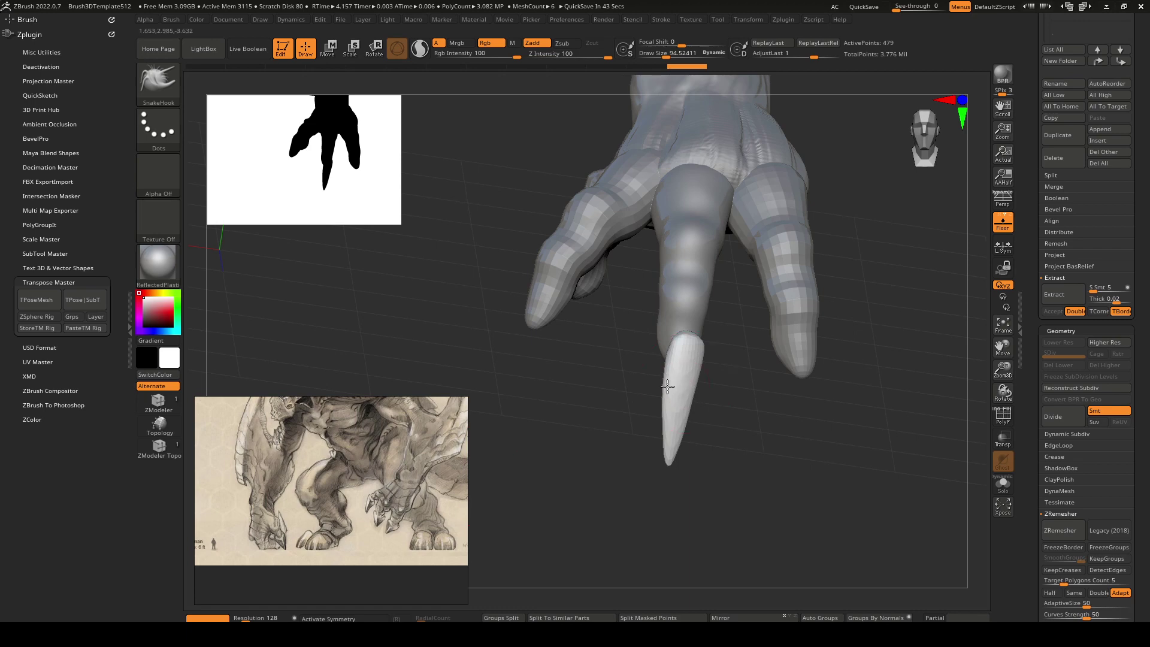
Delete the extracted claw subtool from the middle finger.
mouse_move(667, 386)
right_mouse_down()
mouse_move(759, 403)
mouse_move(765, 370)
right_mouse_up()
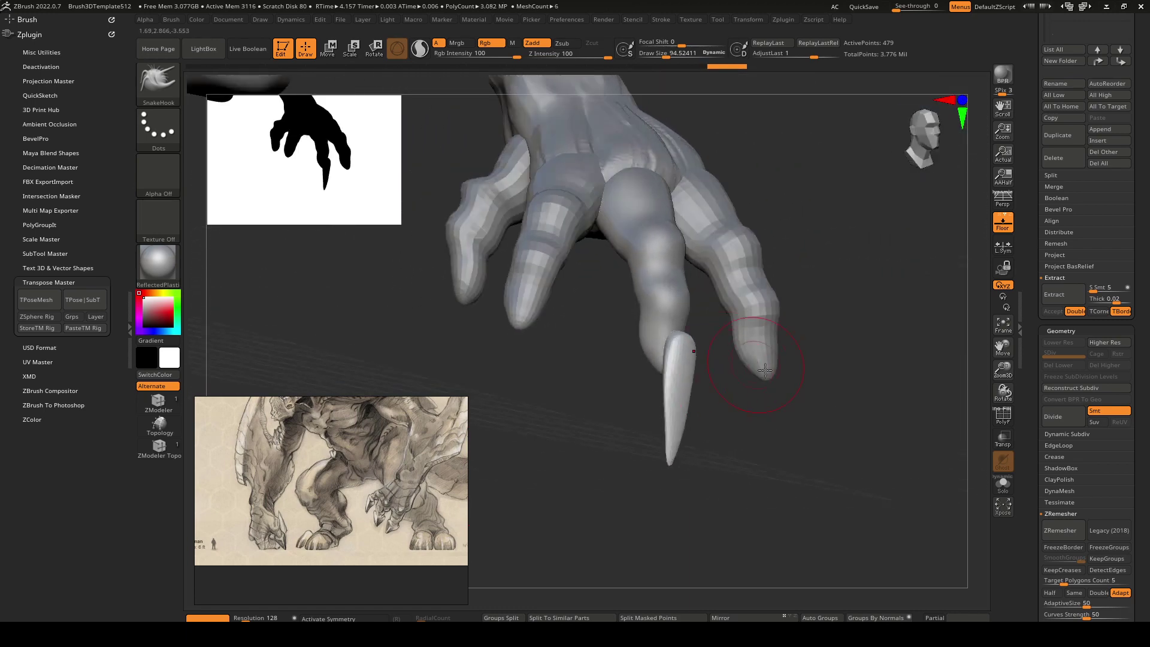
right_click_drag(849, 407, 986, 327)
left_click_drag(1036, 221, 1035, 331)
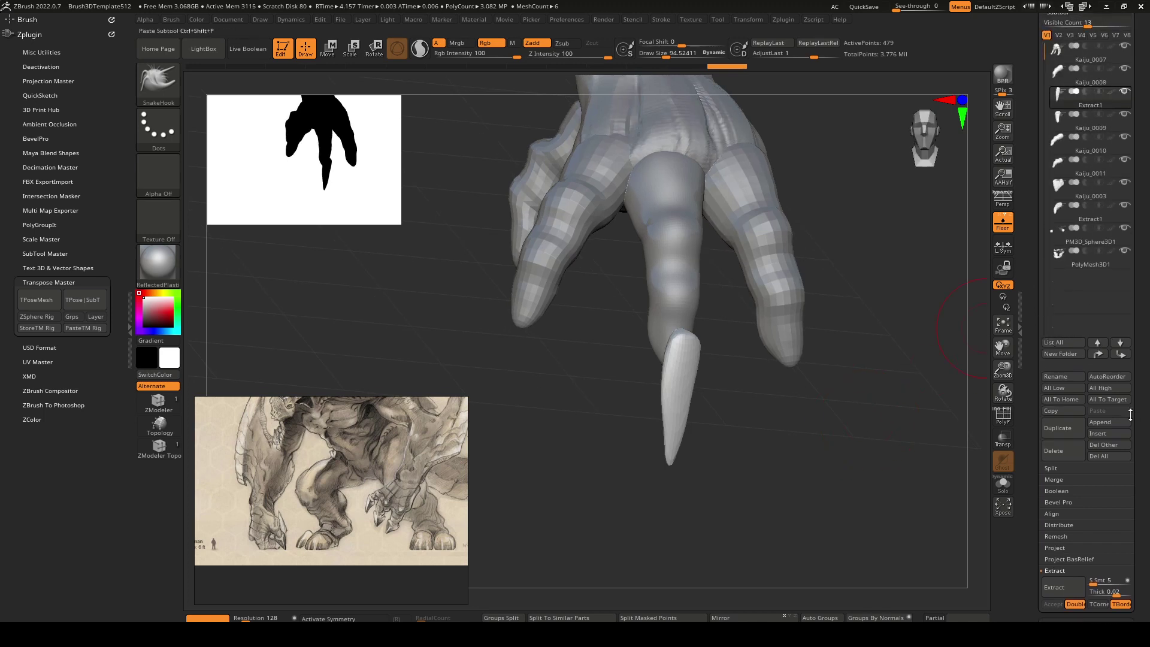
left_click(1065, 451)
left_click(949, 475)
Select the middle finger subtool and stretch its tip into a longer taper with SnakeHook at brush size about 95.
right_click_drag(658, 425, 728, 354)
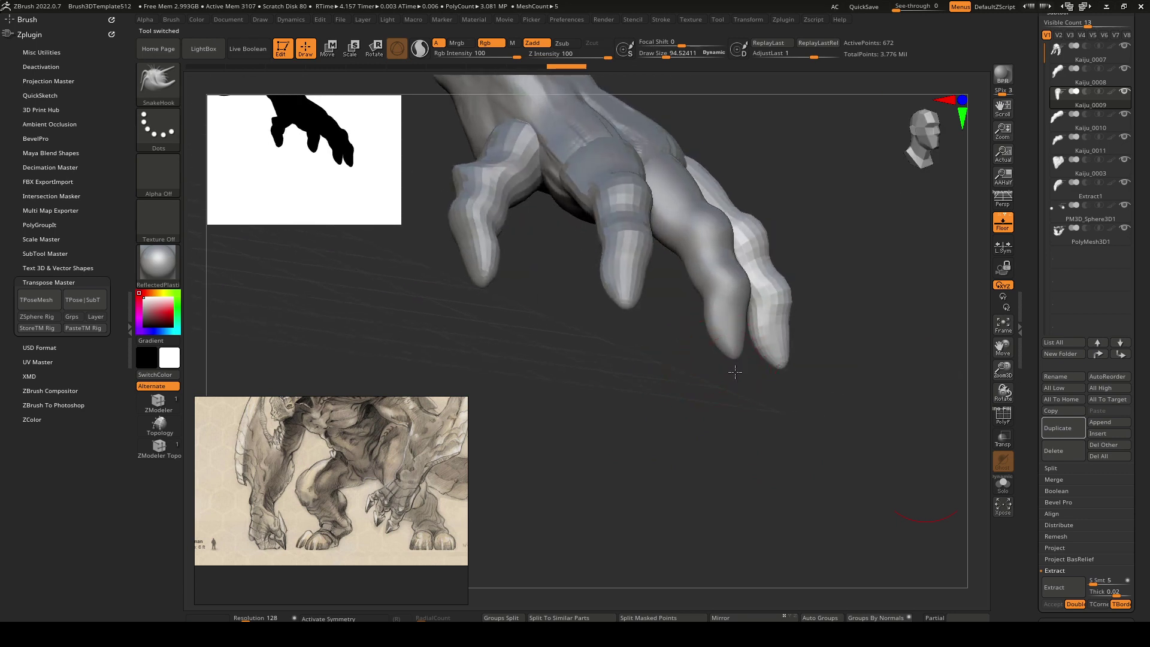
left_click(732, 334, "alt")
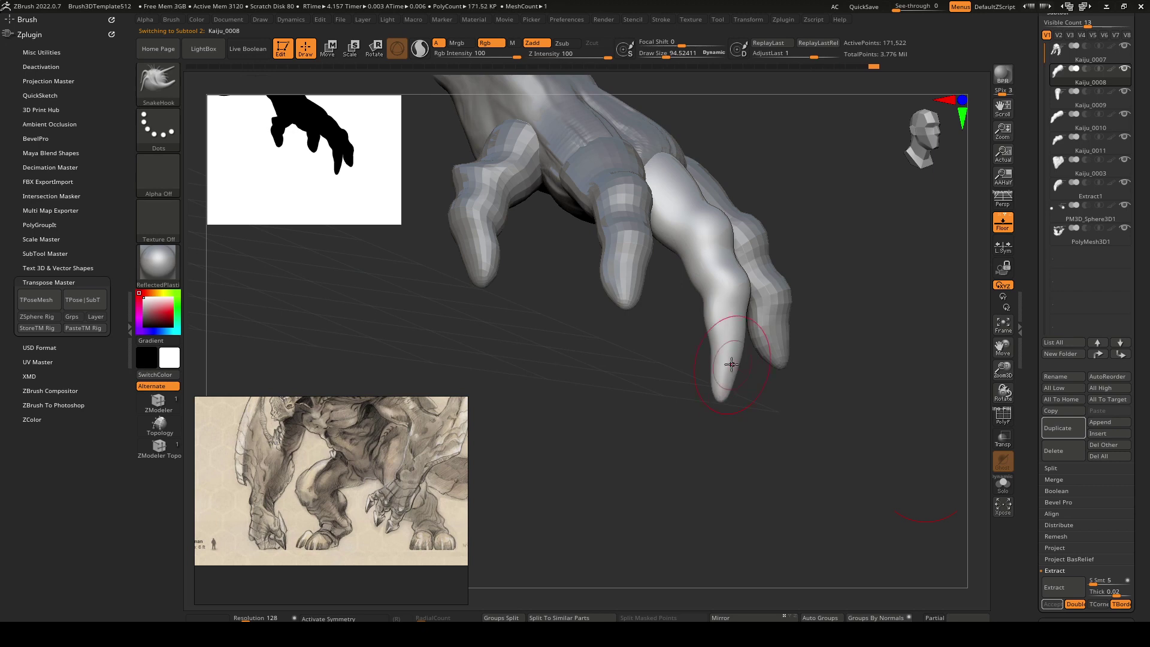
right_click_drag(725, 374, 724, 356)
Swell the middle finger's last segment with the Inflat brush and smooth it at a lower subdivision level.
key("b")
key("i")
key("n")
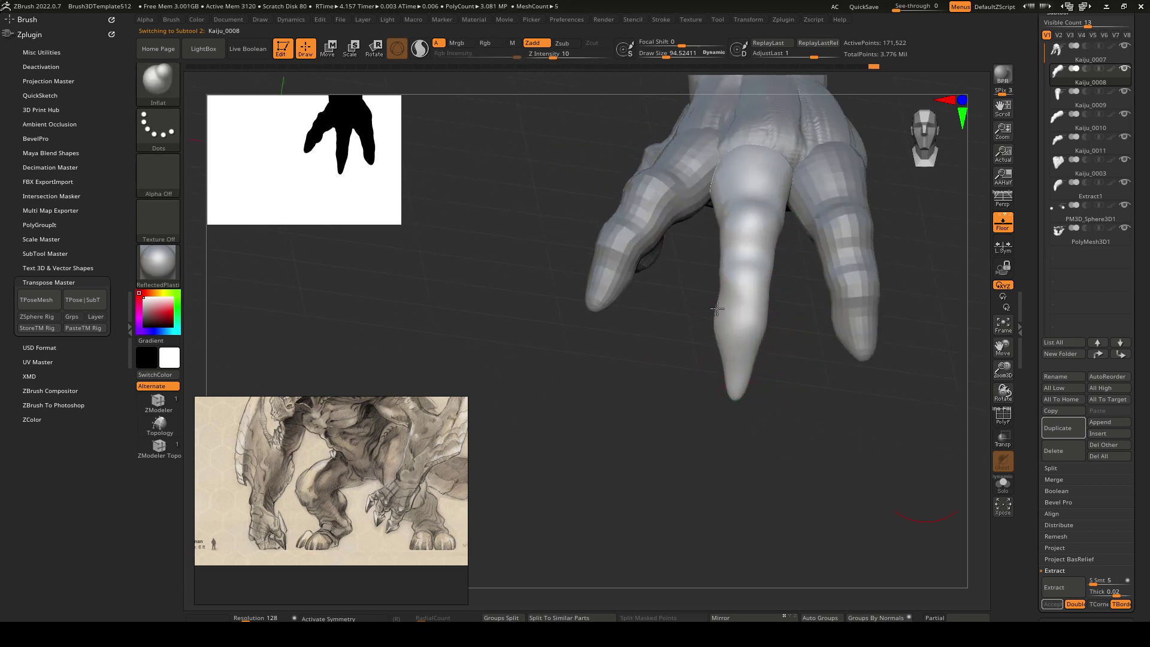
key("shift")
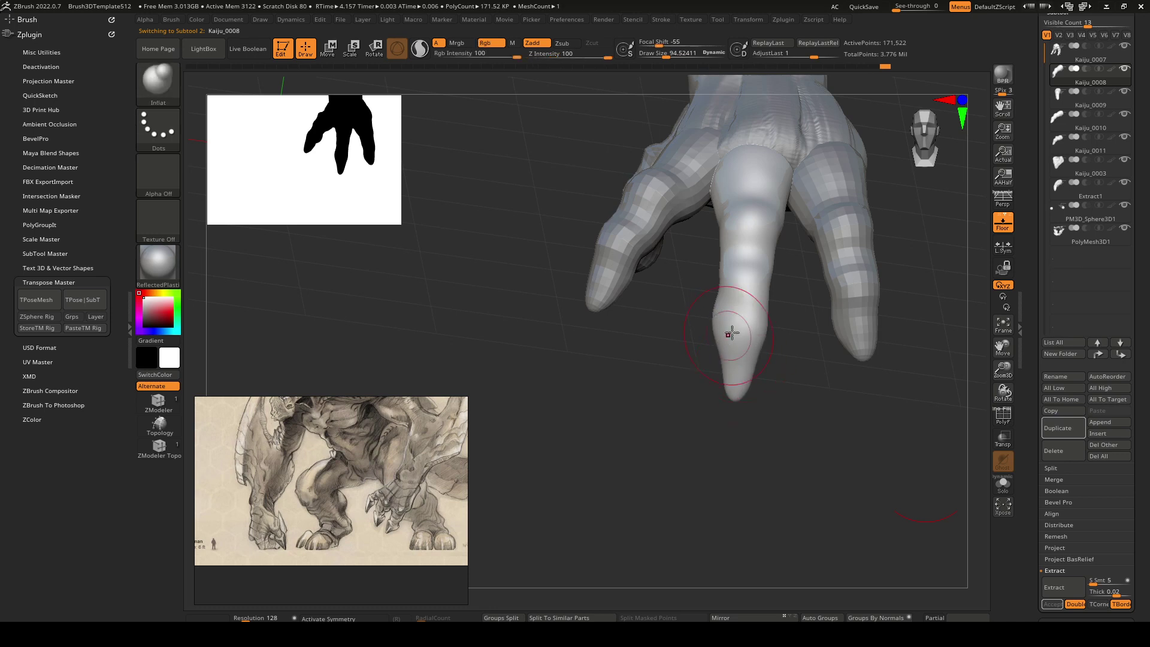
key("shift")
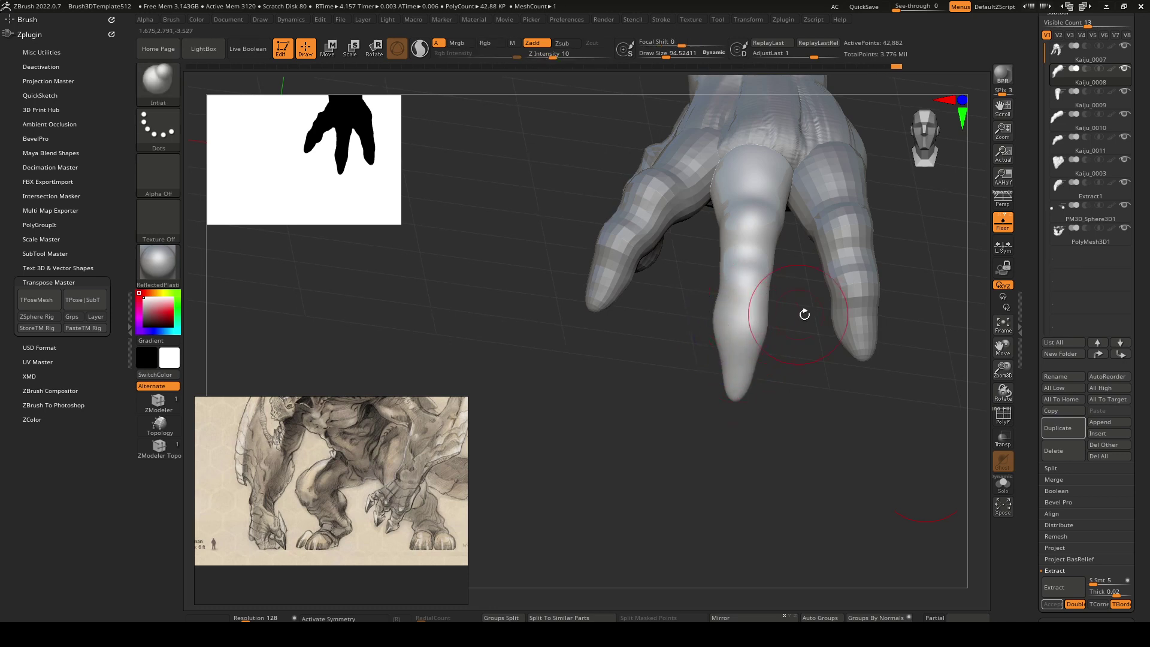
Carve creases across the middle finger's joints with the DamStandard brush at a size of about 33.
key("b")
key("c")
key("b")
key("b")
key("d")
key("s")
right_click_drag(744, 303, 742, 349)
key("space")
left_click_drag(744, 350, 732, 351)
mouse_move(793, 350)
right_mouse_down()
mouse_move(716, 340)
mouse_move(739, 333)
mouse_move(712, 348)
mouse_move(741, 352)
mouse_move(719, 347)
right_mouse_up()
Build up skin folds over the finger's middle joint and tendon strands along its first segment with ClayBuildup at size about 33.
key("b")
key("c")
key("b")
mouse_move(760, 314)
right_mouse_down()
mouse_move(762, 243)
mouse_move(778, 311)
right_mouse_up()
right_click_drag(779, 311, 786, 350, "ctrl")
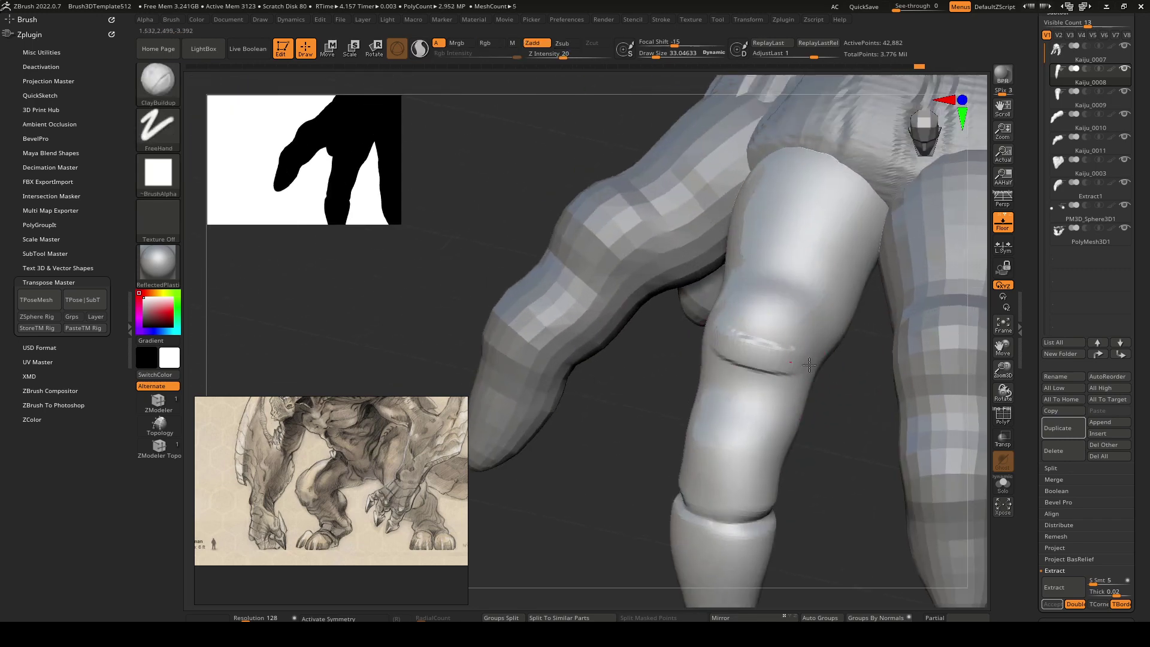
mouse_move(803, 308)
right_mouse_down()
mouse_move(811, 354)
mouse_move(799, 405)
right_mouse_up()
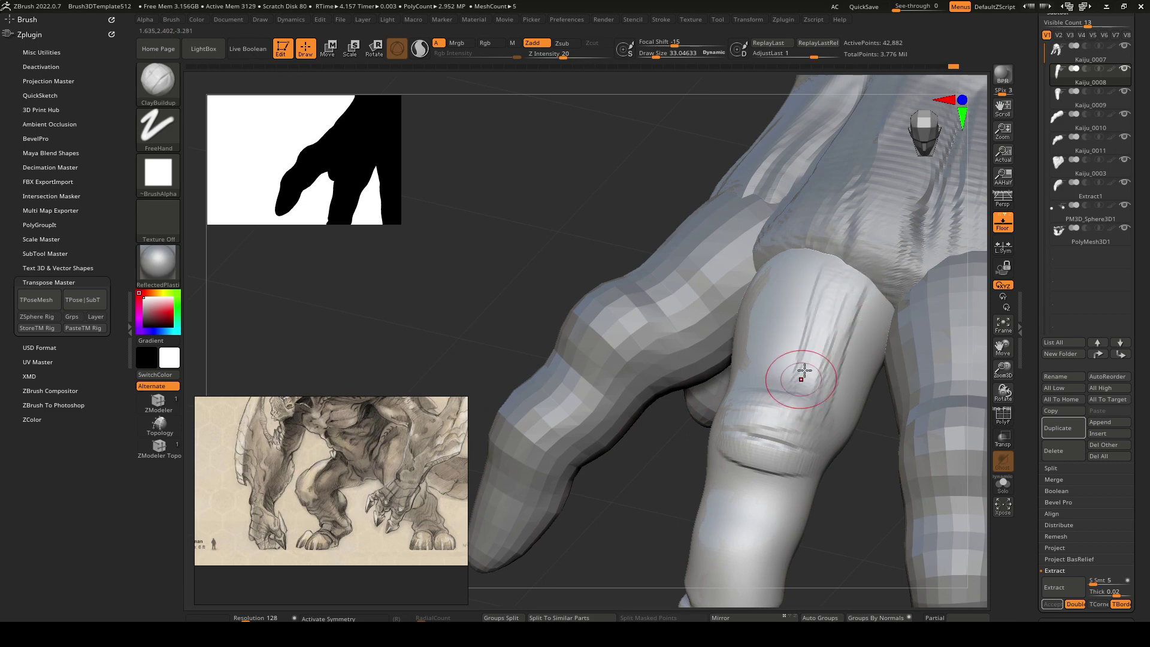
right_click_drag(716, 347, 808, 321)
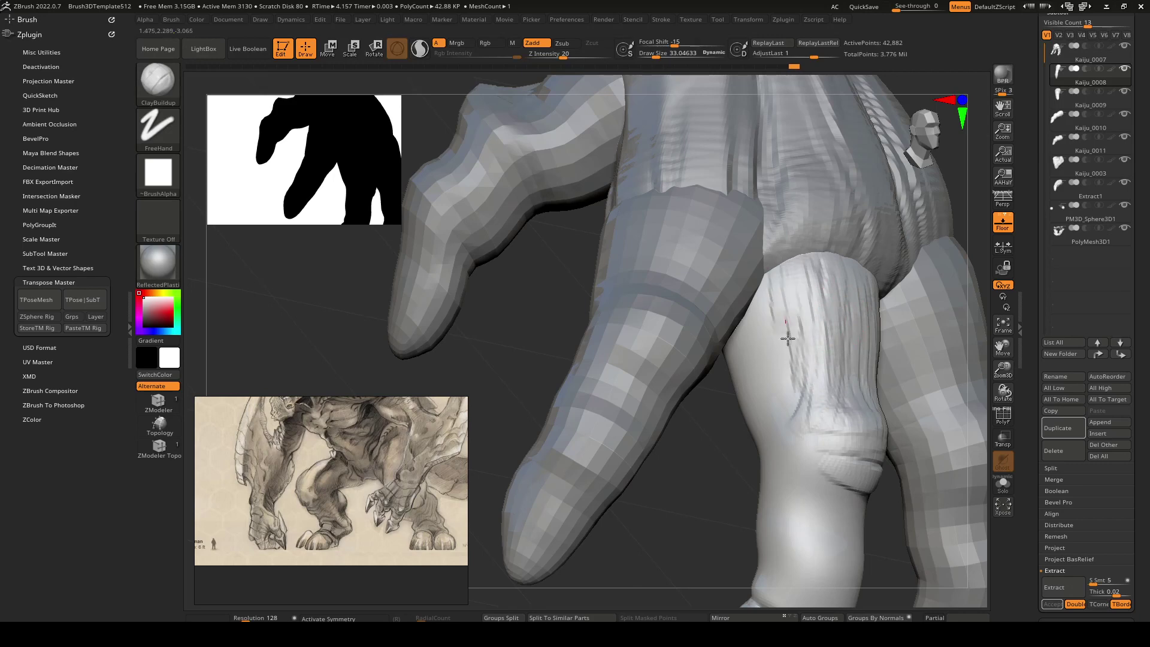
Raise the ClayBuildup size to about 65 and smooth the finger's first segment, temporarily making the neighbouring subtools transparent.
key("space")
mouse_move(755, 360)
left_mouse_down()
mouse_move(781, 308)
mouse_move(781, 320)
mouse_move(755, 298)
left_mouse_up()
key("space")
right_click_drag(755, 299, 735, 366)
key("space")
left_click_drag(796, 314, 778, 314)
right_click_drag(864, 332, 771, 309)
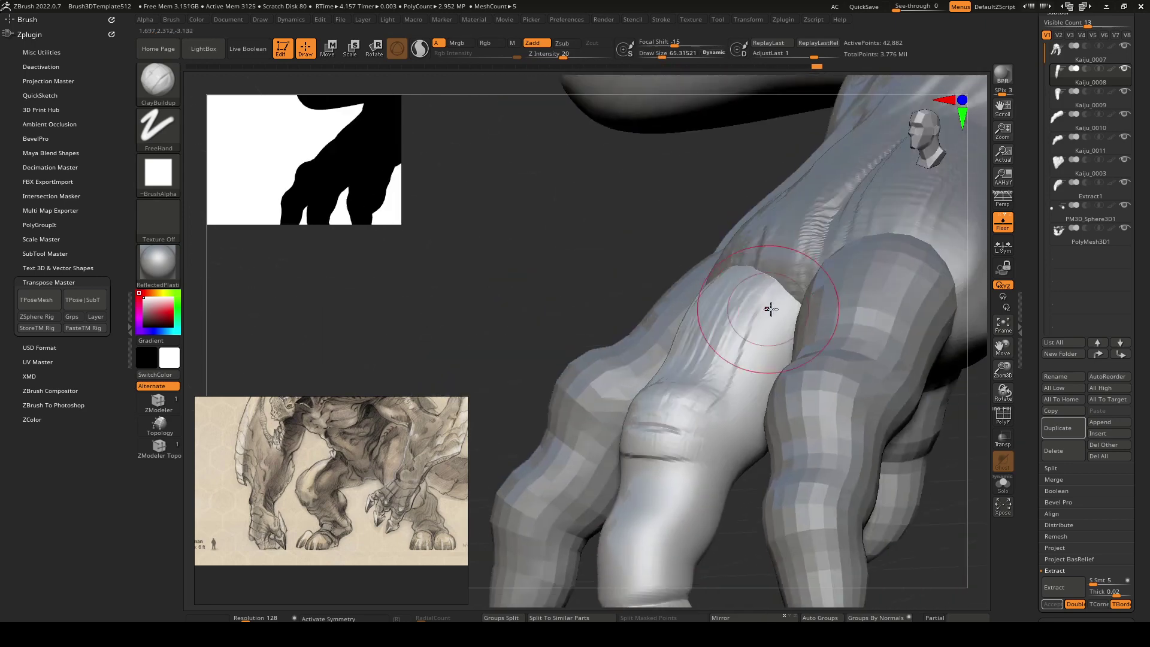
key("shift+t")
mouse_move(816, 334)
left_mouse_down("alt")
mouse_move(826, 308)
mouse_move(760, 398)
mouse_move(797, 293)
left_mouse_up("alt")
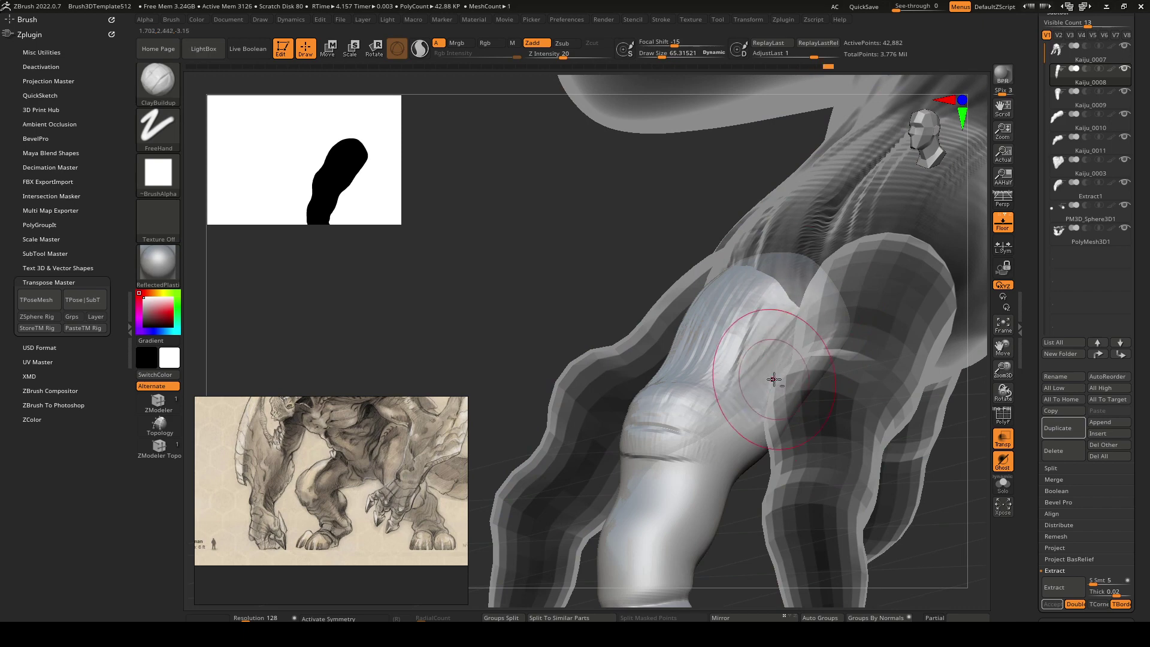
key("ctrl+shift+t")
mouse_move(682, 341)
right_mouse_down()
mouse_move(713, 299)
mouse_move(662, 257)
right_mouse_up()
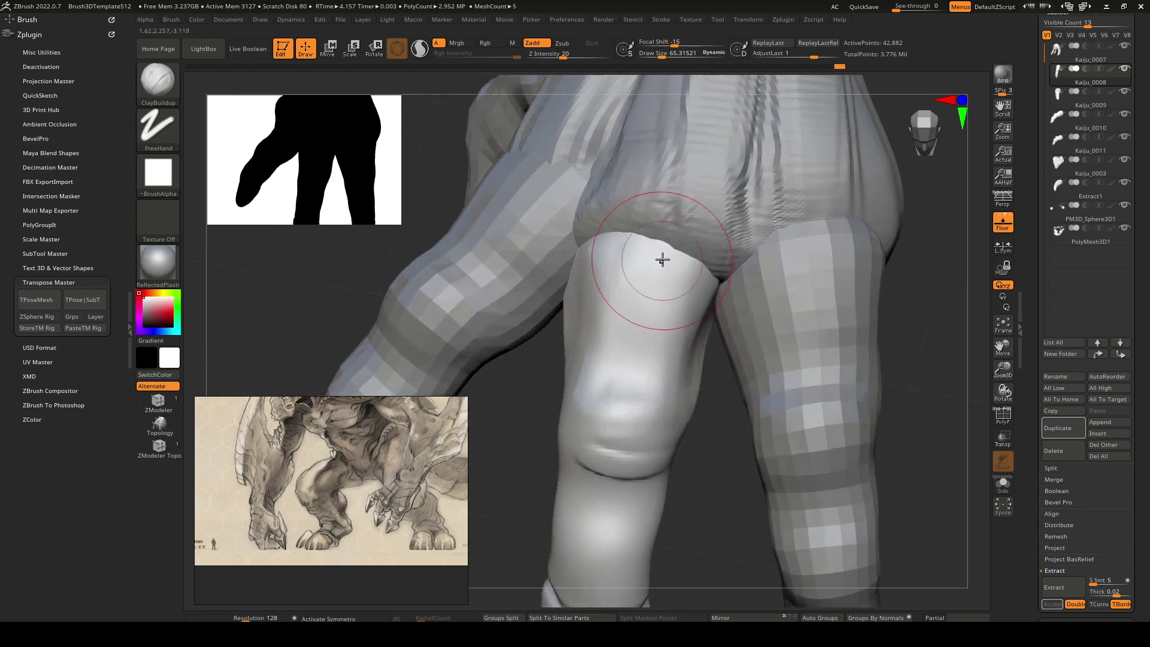
Build up a rounded knuckle at the base of the middle finger with ClayBuildup and blend it into the hand.
mouse_move(661, 213)
left_mouse_down()
mouse_move(622, 263)
mouse_move(644, 209)
mouse_move(680, 283)
mouse_move(682, 197)
mouse_move(614, 298)
left_mouse_up()
right_click_drag(614, 297, 674, 294)
mouse_move(623, 234)
left_mouse_down("shift")
mouse_move(611, 310)
mouse_move(629, 245)
left_mouse_up("shift")
right_click_drag(652, 214, 633, 223)
left_click_drag(633, 223, 662, 246)
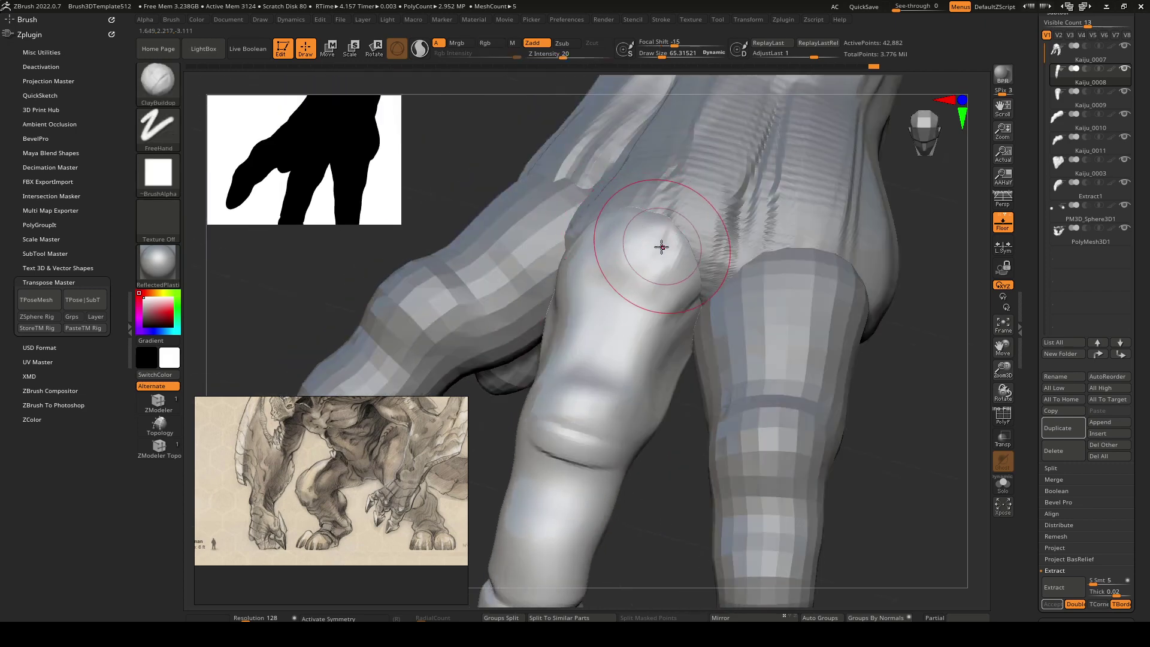
Return the finger to its higher subdivision level and carve wrinkles across the middle knuckle with DamStandard at size about 15.
right_click_drag(587, 385, 705, 351)
key("space")
left_click_drag(703, 366, 693, 366)
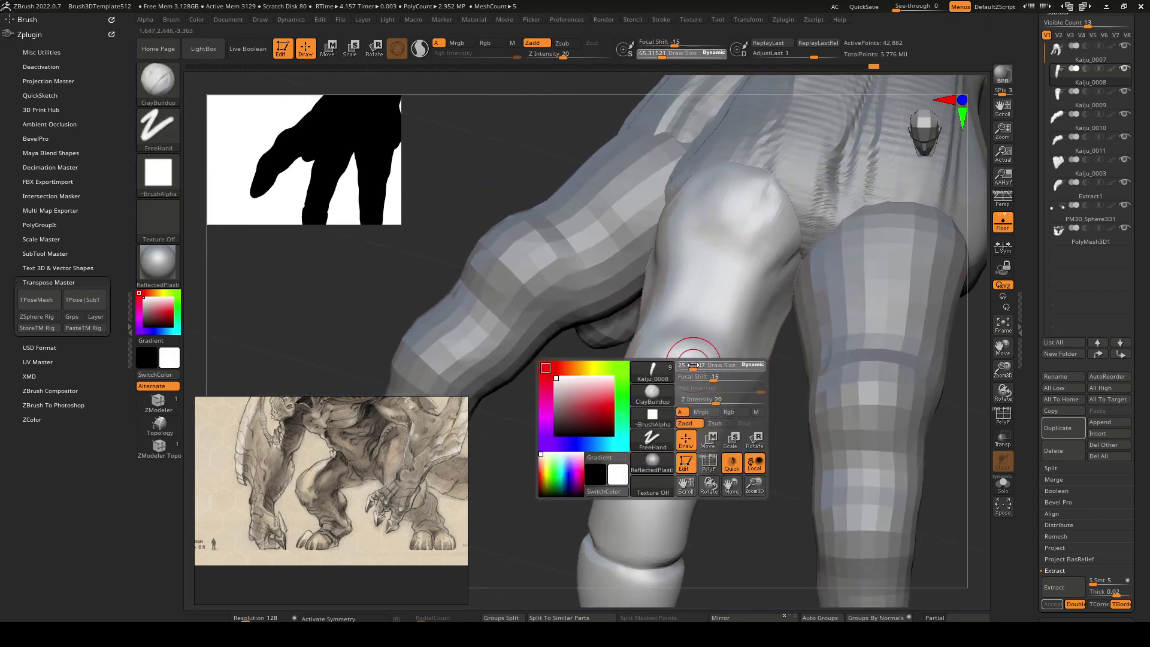
key("b")
key("d")
key("s")
key("d")
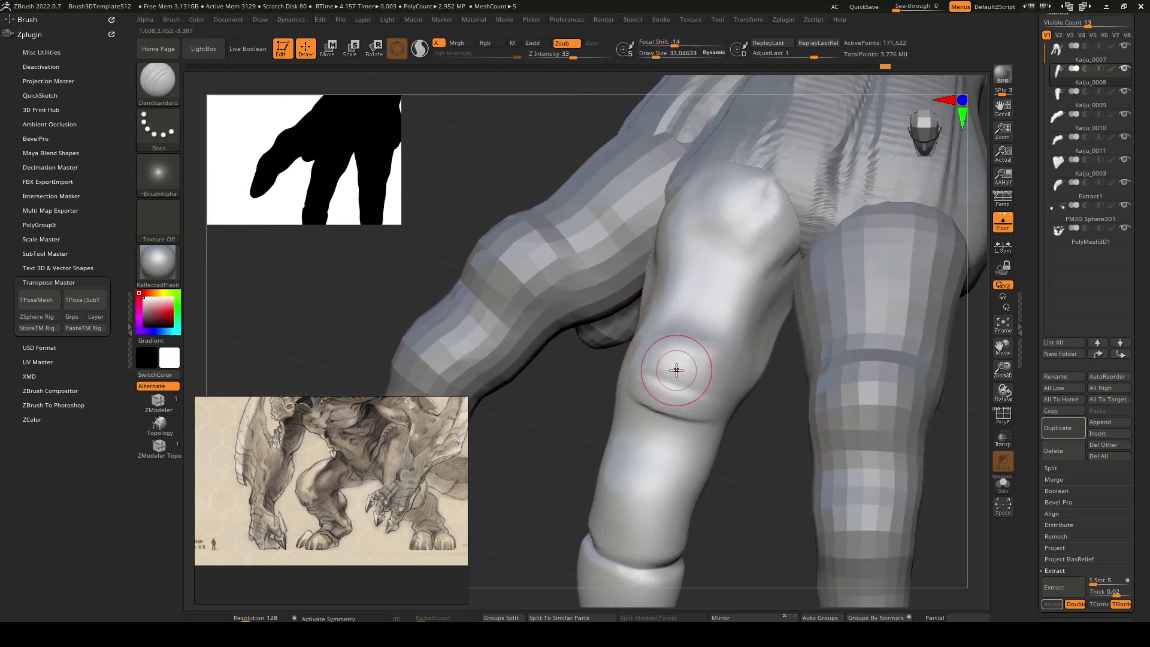
key("space")
left_click_drag(672, 360, 661, 359)
right_click_drag(730, 352, 683, 373)
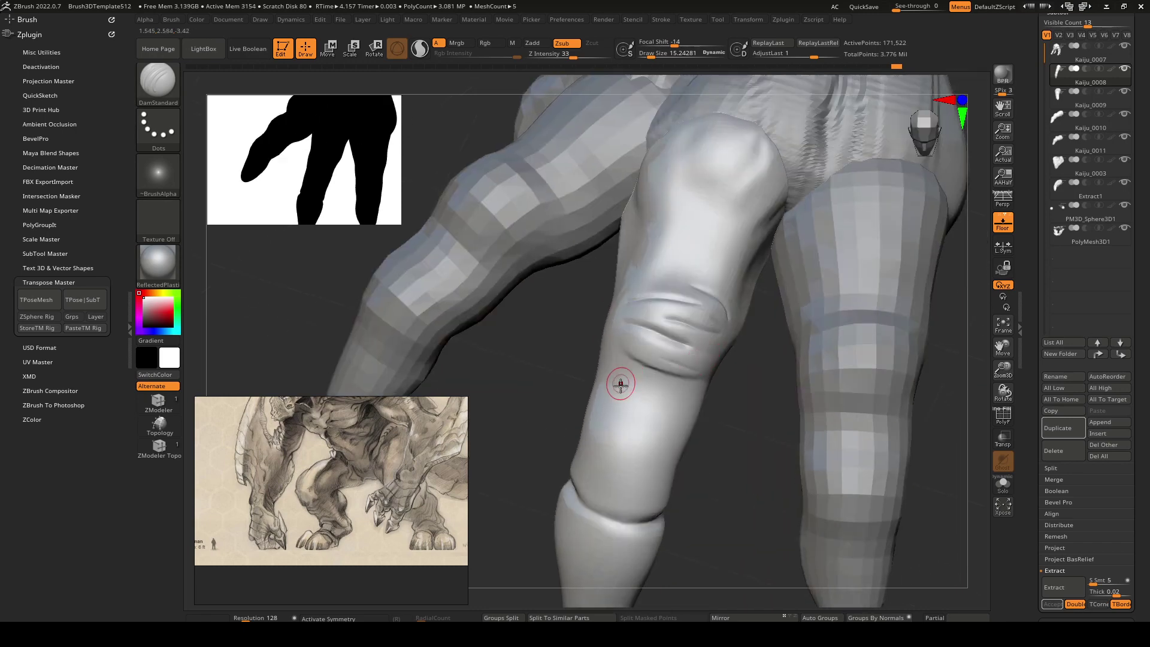
Build up the middle knuckle's wrinkles with ClayBuildup at size about 39 and smooth them into the finger.
key("b")
key("c")
key("b")
key("space")
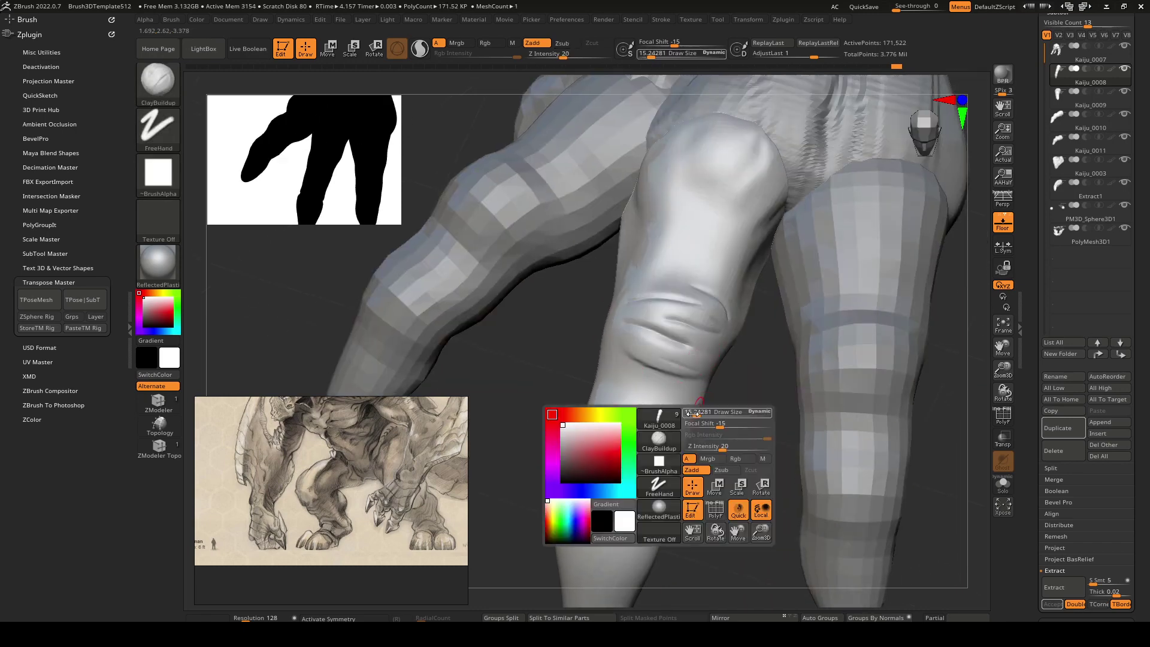
left_click_drag(700, 413, 702, 412)
right_click_drag(703, 392, 690, 332)
mouse_move(718, 299)
left_mouse_down("shift")
mouse_move(684, 257)
mouse_move(658, 281)
left_mouse_up("shift")
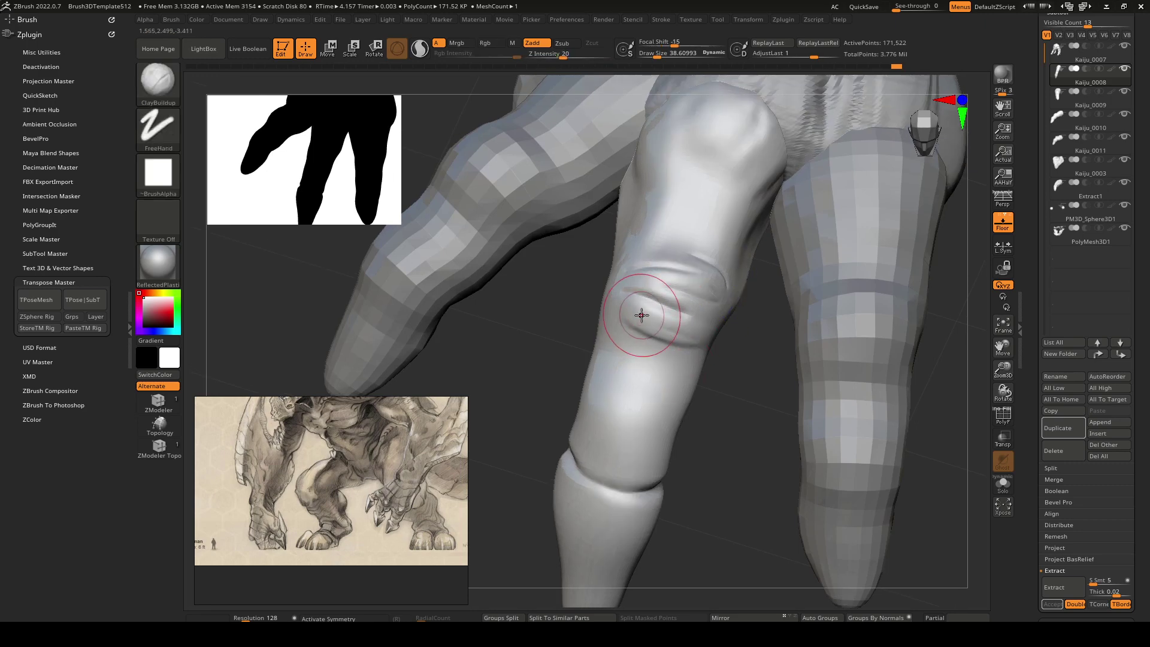
Layer skin folds over the middle knuckle and around both its sides with ClayBuildup at size about 30, continuing onto the last joint.
key("space")
left_click_drag(643, 319, 638, 319)
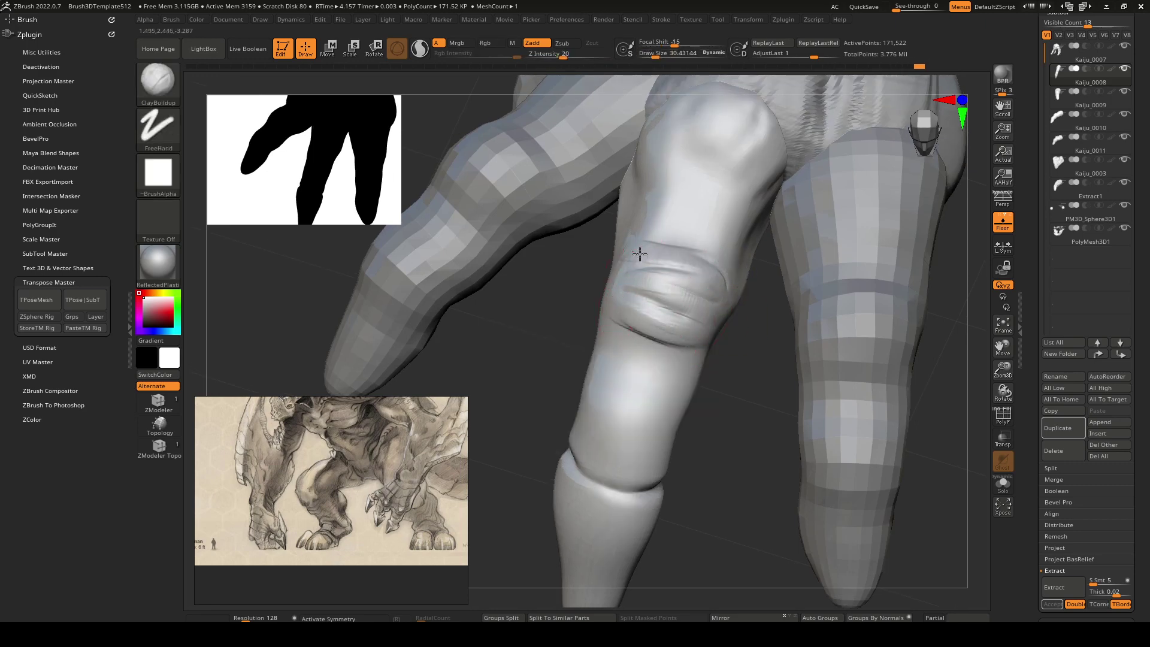
right_click_drag(641, 252, 740, 315)
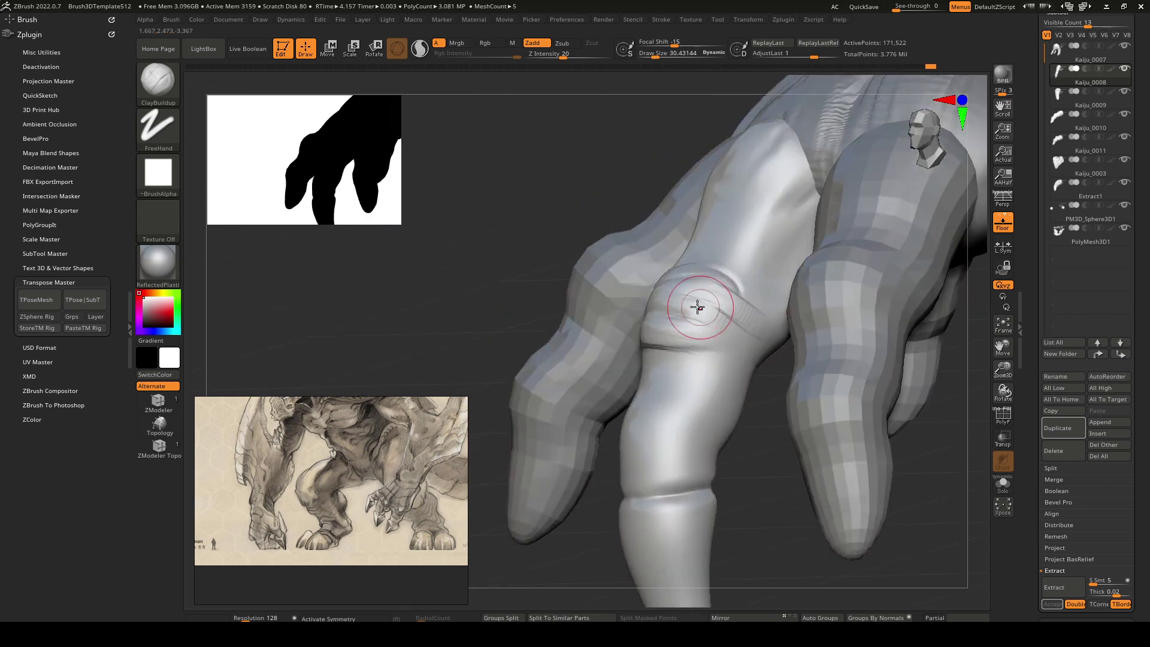
right_click_drag(768, 354, 633, 328)
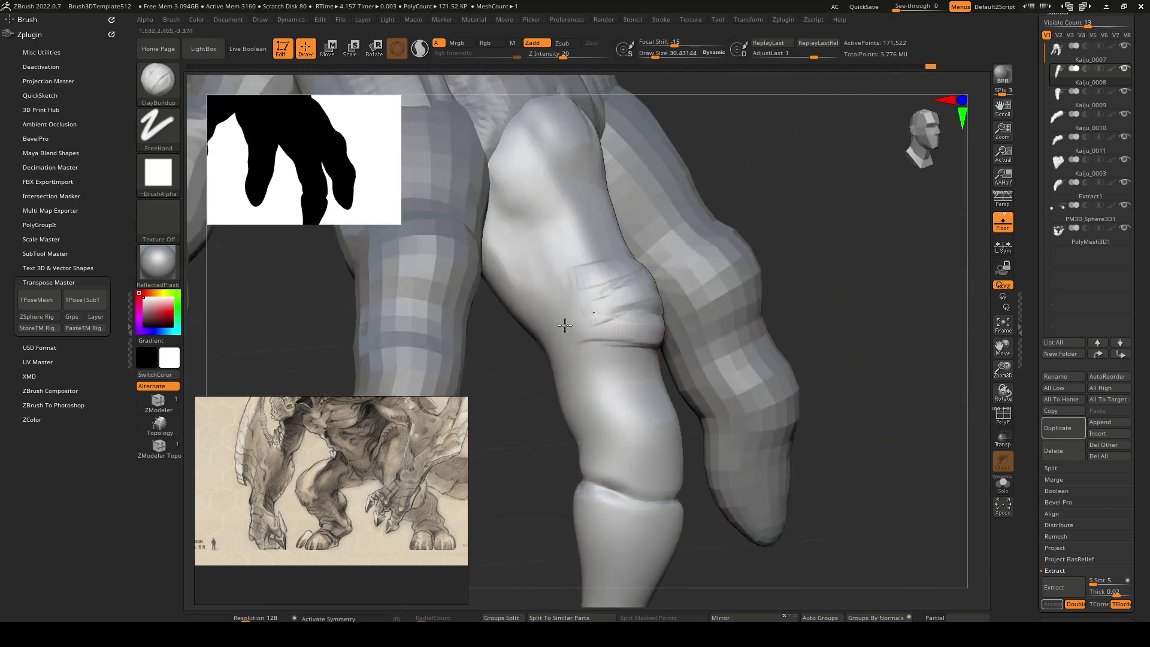
mouse_move(732, 356)
right_mouse_down()
mouse_move(715, 350)
mouse_move(728, 346)
mouse_move(687, 351)
mouse_move(684, 329)
mouse_move(710, 322)
mouse_move(670, 367)
mouse_move(644, 322)
right_mouse_up()
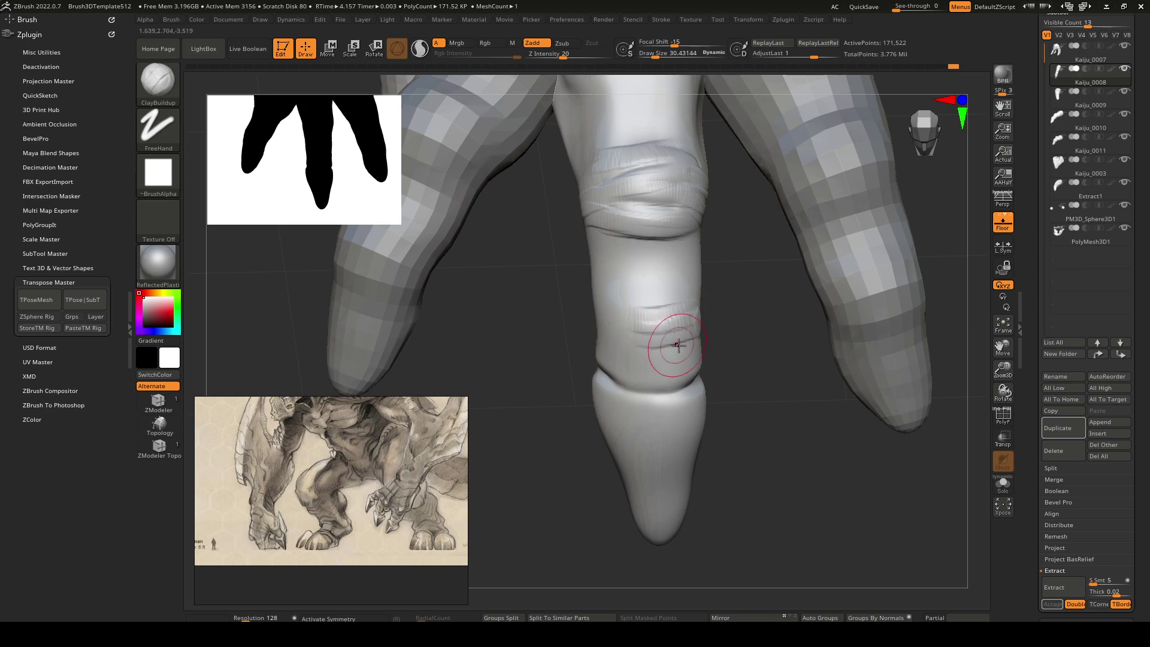
Carve creases across the finger's last joint with DamStandard at size about 31 and smooth them.
key("space")
left_click_drag(664, 352, 652, 351)
key("b")
key("d")
key("s")
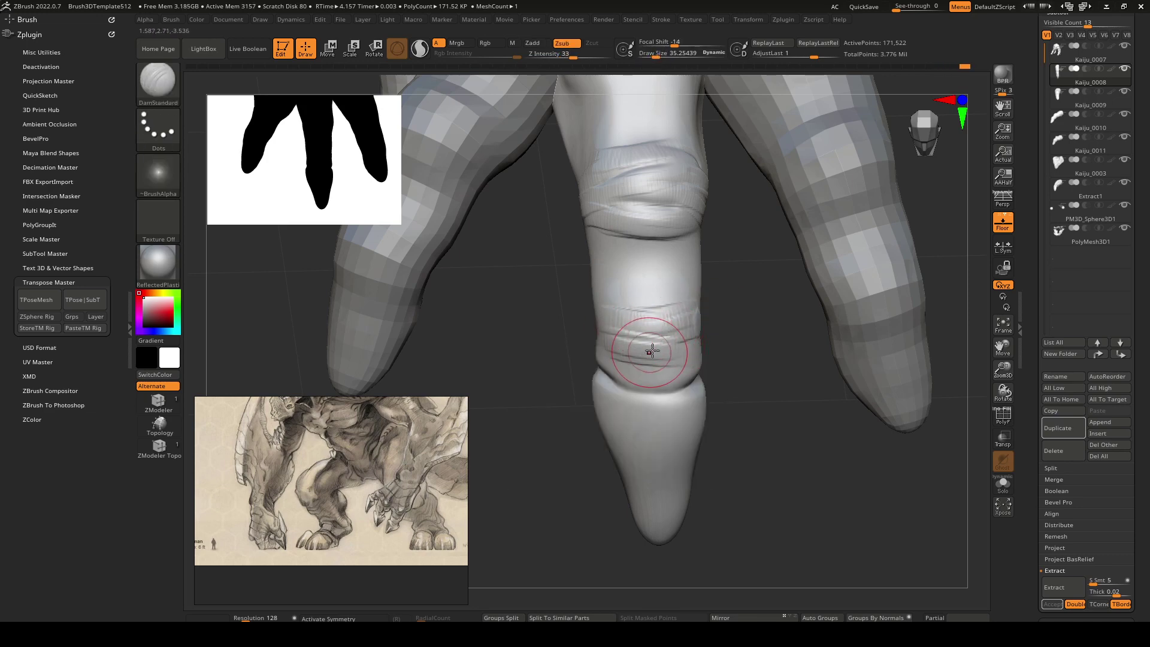
mouse_move(591, 340)
right_mouse_down()
mouse_move(667, 326)
mouse_move(716, 300)
mouse_move(652, 297)
mouse_move(691, 303)
right_mouse_up()
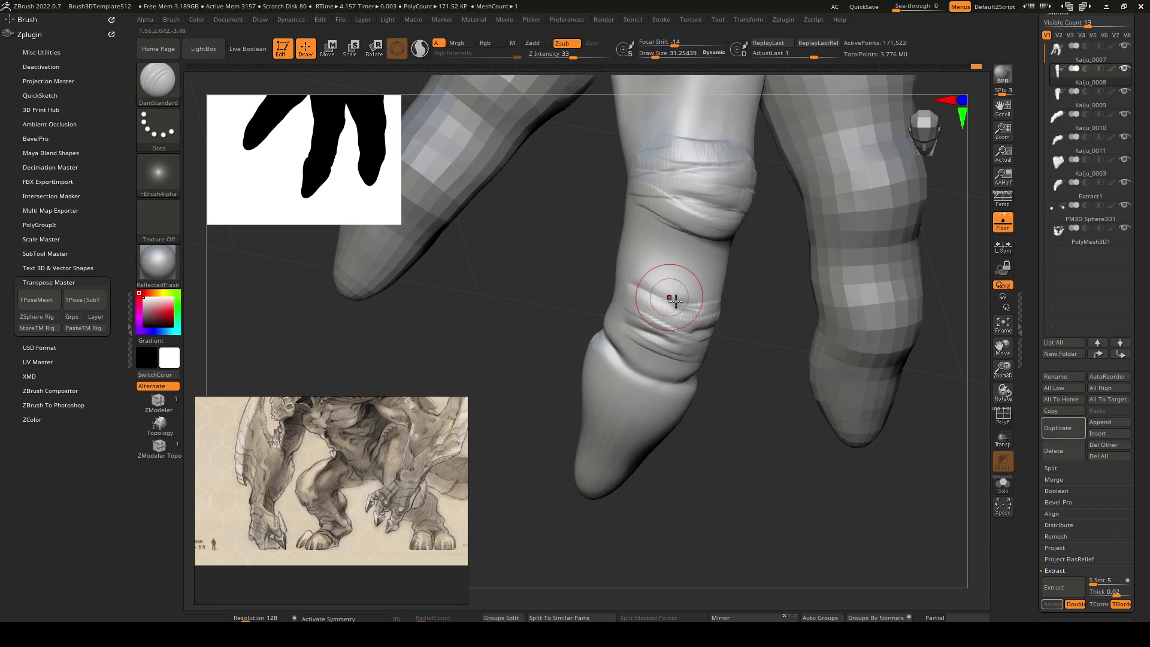
right_click_drag(674, 299, 695, 326)
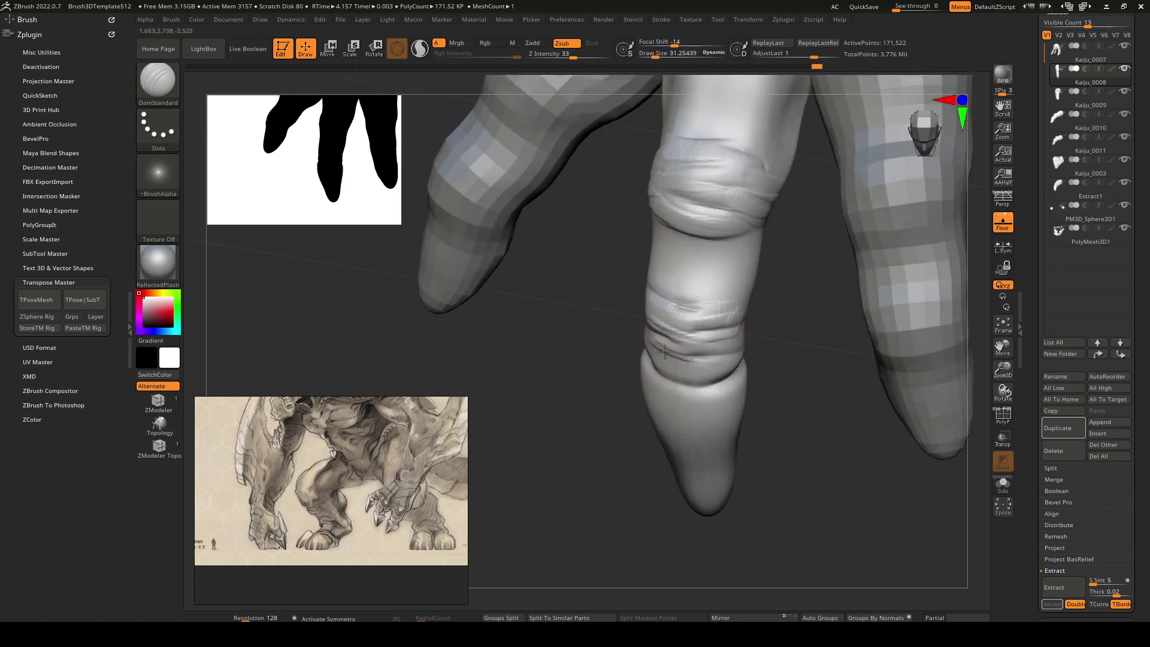
left_click_drag(665, 351, 655, 341)
mouse_move(655, 342)
right_mouse_down()
mouse_move(711, 311)
mouse_move(728, 326)
right_mouse_up()
left_click_drag(728, 326, 732, 341, "shift")
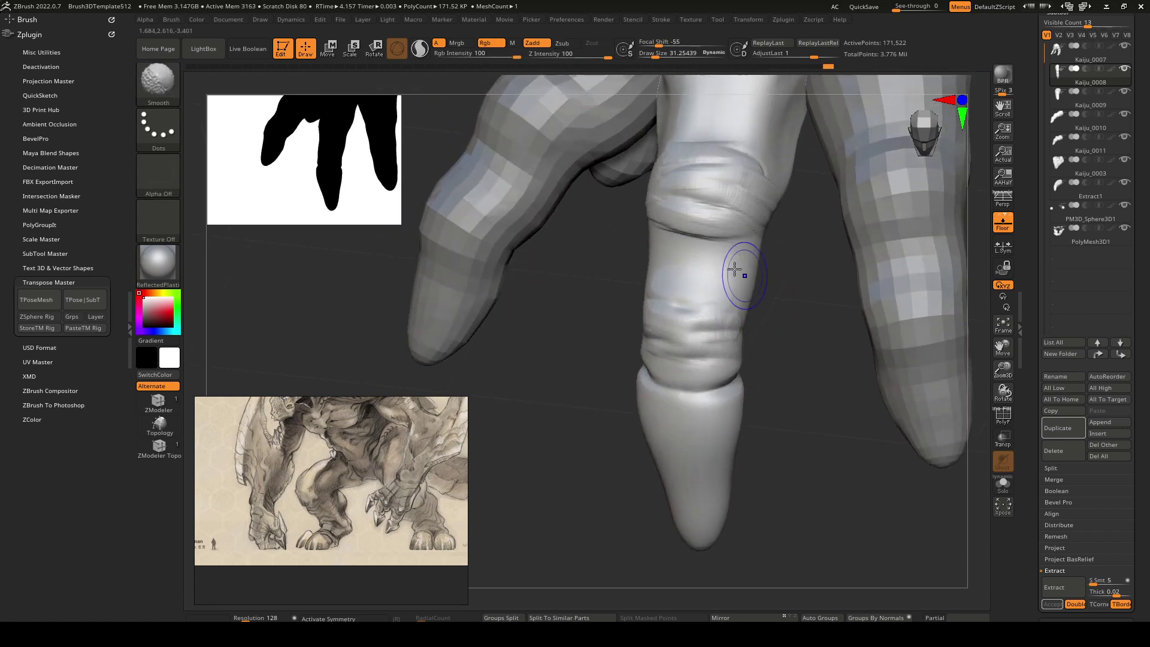
Build up lengthwise tendon strands between the middle knuckle and the last joint with ClayBuildup at size about 31 and smooth them.
key("b")
key("c")
key("b")
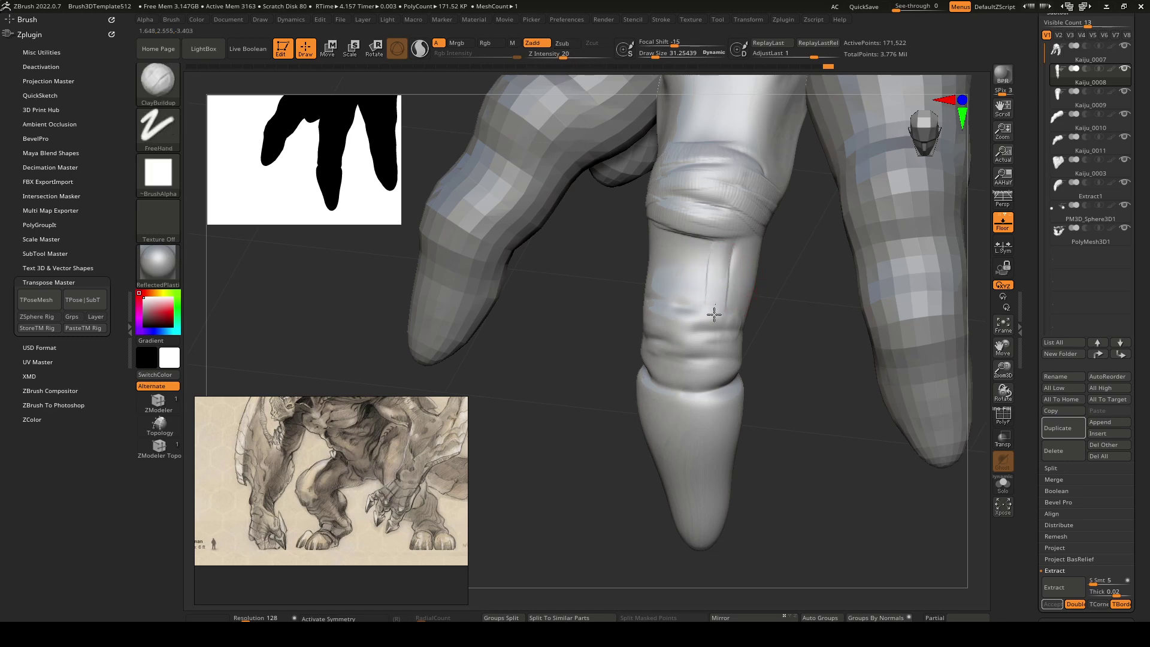
right_click_drag(700, 257, 670, 263)
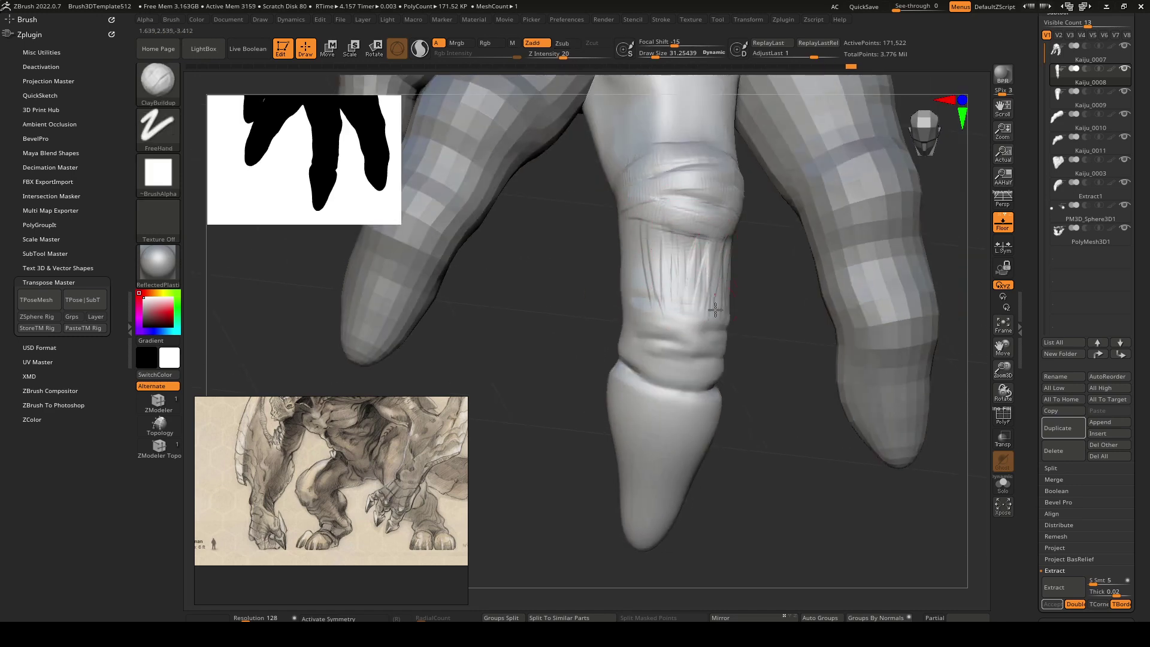
right_click_drag(715, 309, 649, 311)
right_click_drag(673, 264, 758, 271)
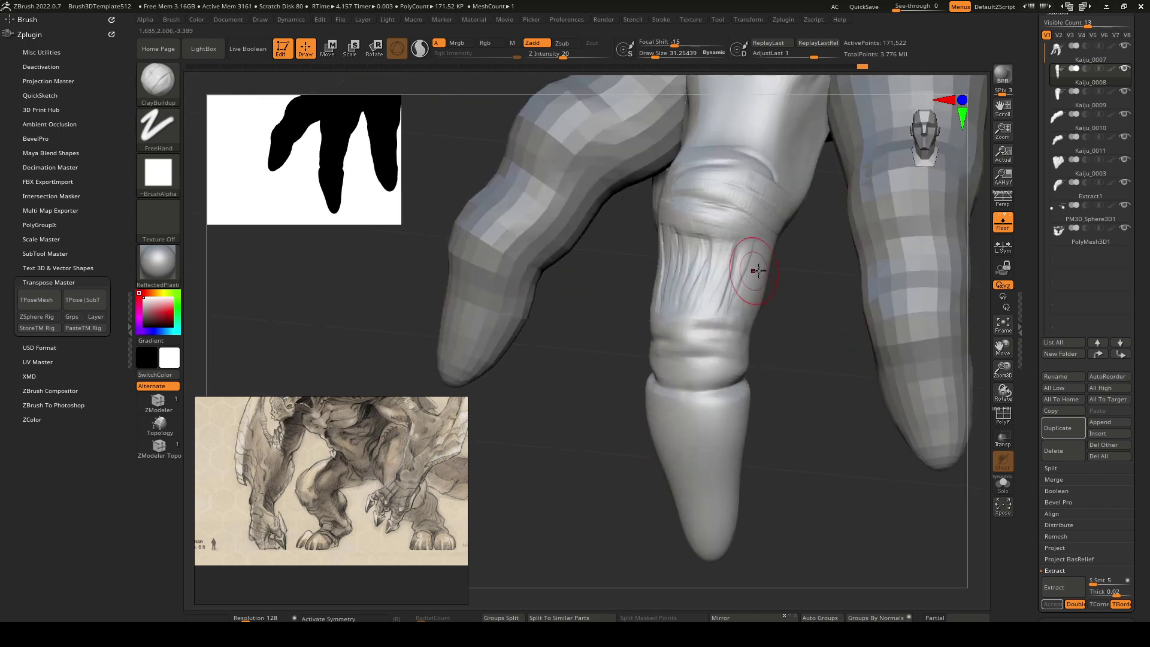
key("shift")
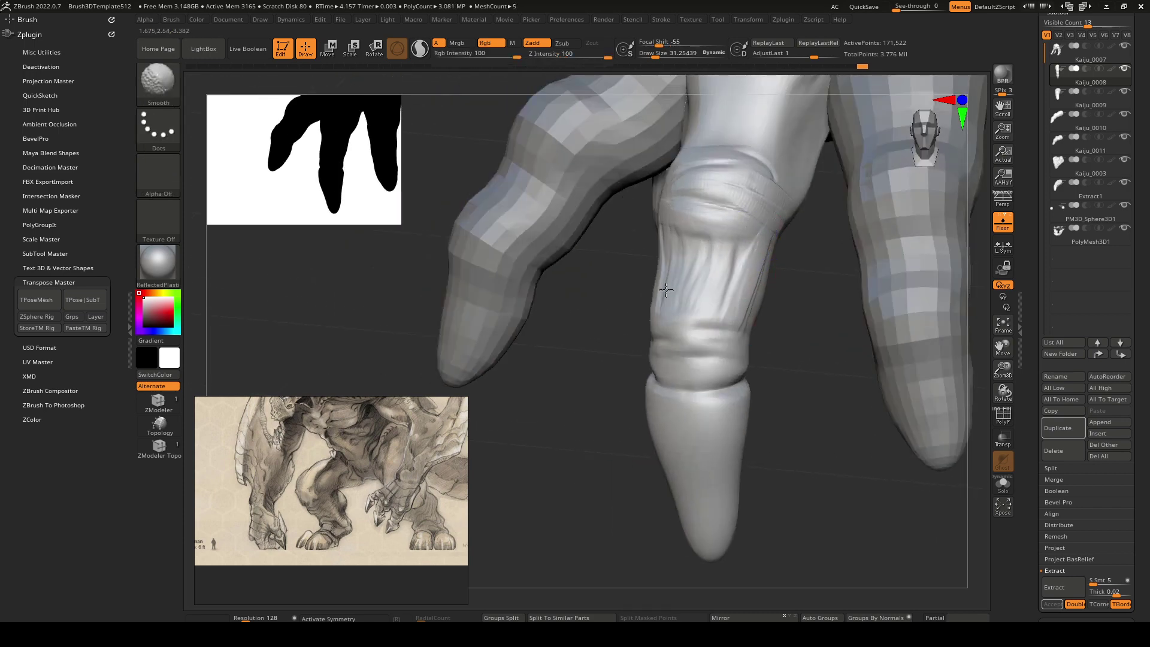
Build up stacked skin folds across the underside of the finger's second segment with ClayBuildup and smooth them at size about 39.
mouse_move(666, 289)
right_mouse_down()
mouse_move(726, 329)
mouse_move(726, 287)
mouse_move(731, 313)
mouse_move(779, 345)
right_mouse_up()
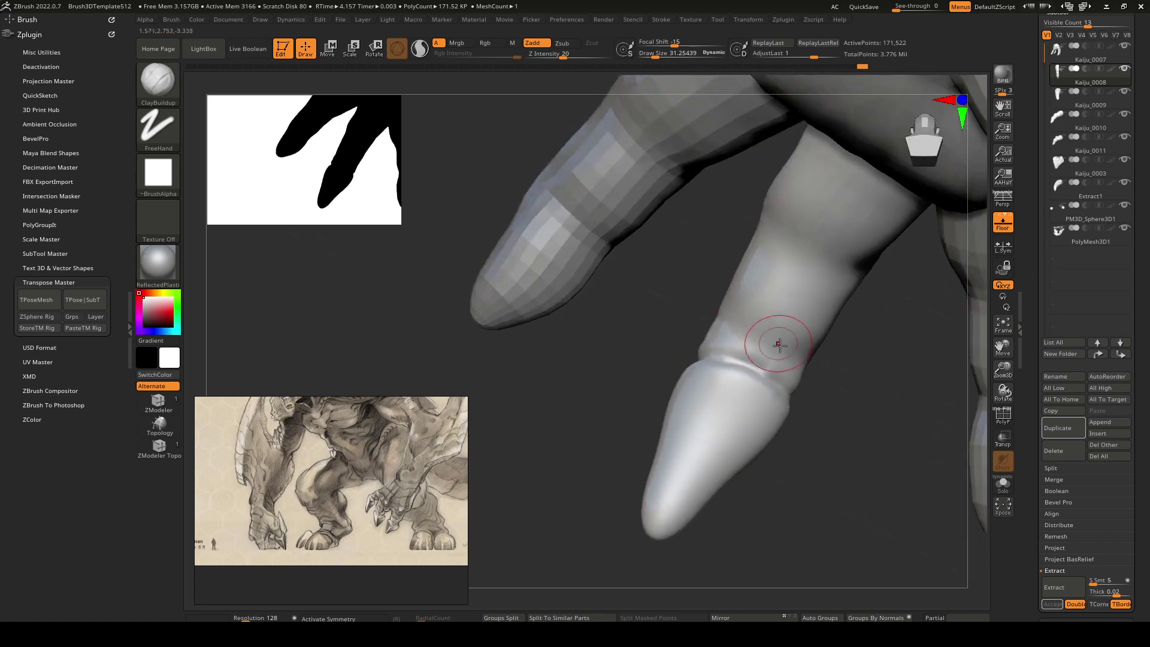
mouse_move(733, 317)
left_mouse_down()
mouse_move(793, 354)
mouse_move(801, 332)
left_mouse_up()
left_click_drag(752, 284, 816, 312)
left_click_drag(758, 263, 851, 284)
mouse_move(750, 239)
right_mouse_down()
mouse_move(778, 267)
mouse_move(731, 234)
mouse_move(732, 272)
mouse_move(704, 228)
right_mouse_up()
mouse_move(704, 229)
left_mouse_down()
mouse_move(756, 255)
mouse_move(761, 279)
left_mouse_up()
left_click_drag(736, 325, 705, 330, "shift")
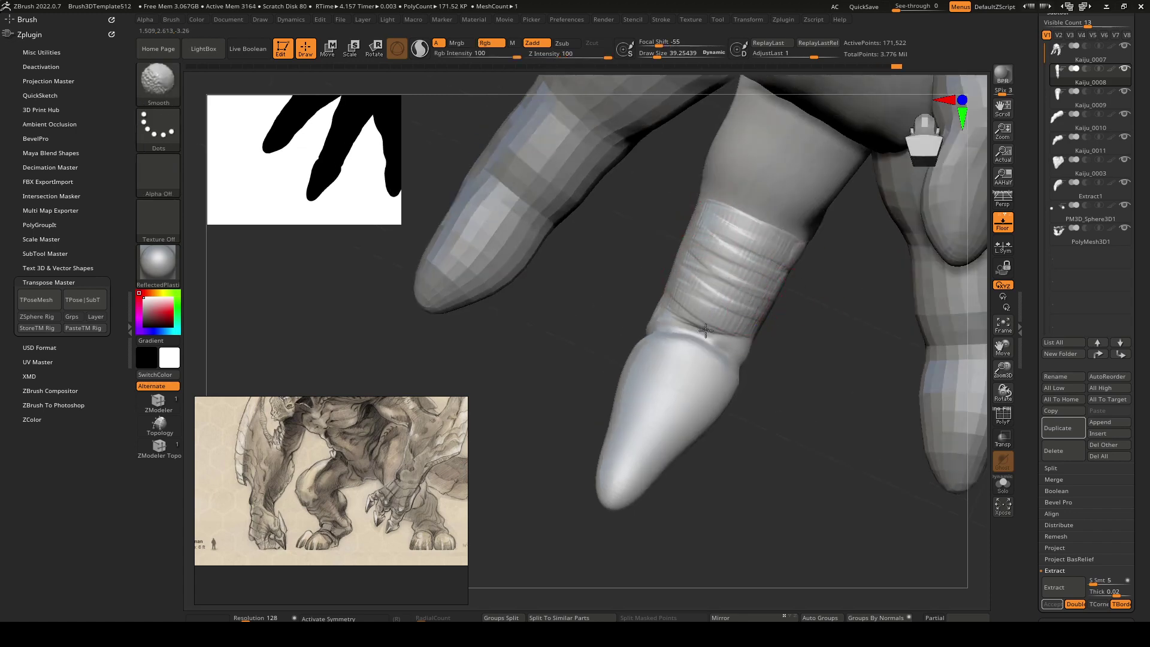
Build up a raised cuticle band around the base of the claw with ClayBuildup at size about 39 and smooth it.
mouse_move(716, 316)
right_mouse_down()
mouse_move(688, 351)
mouse_move(719, 357)
right_mouse_up()
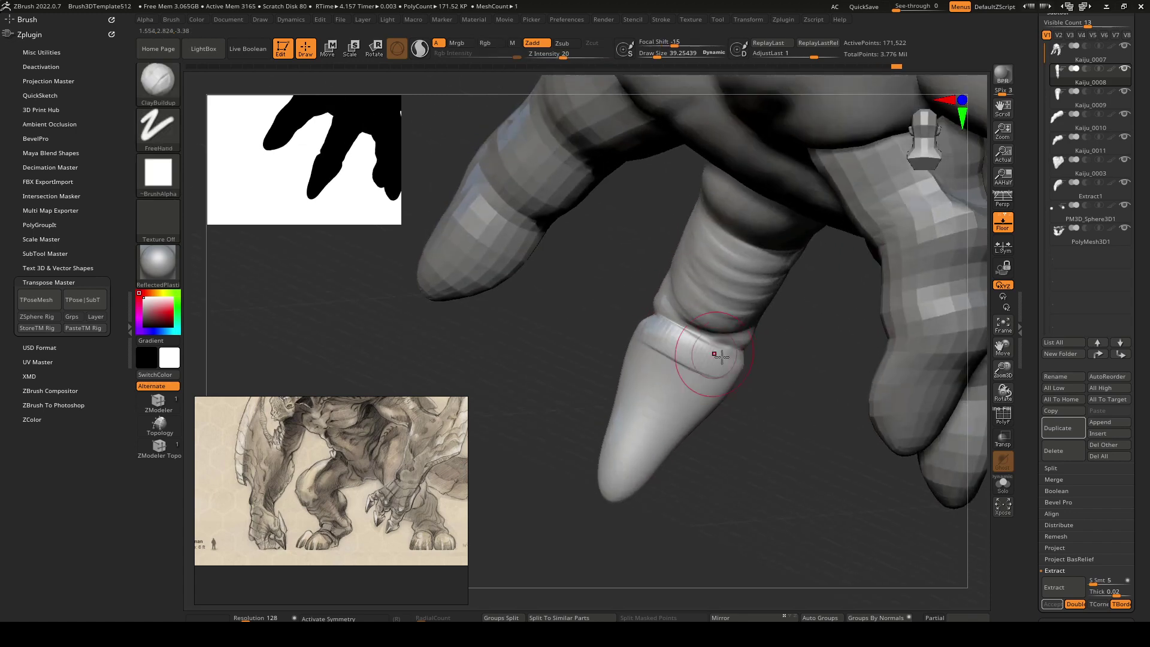
right_click_drag(620, 312, 655, 348)
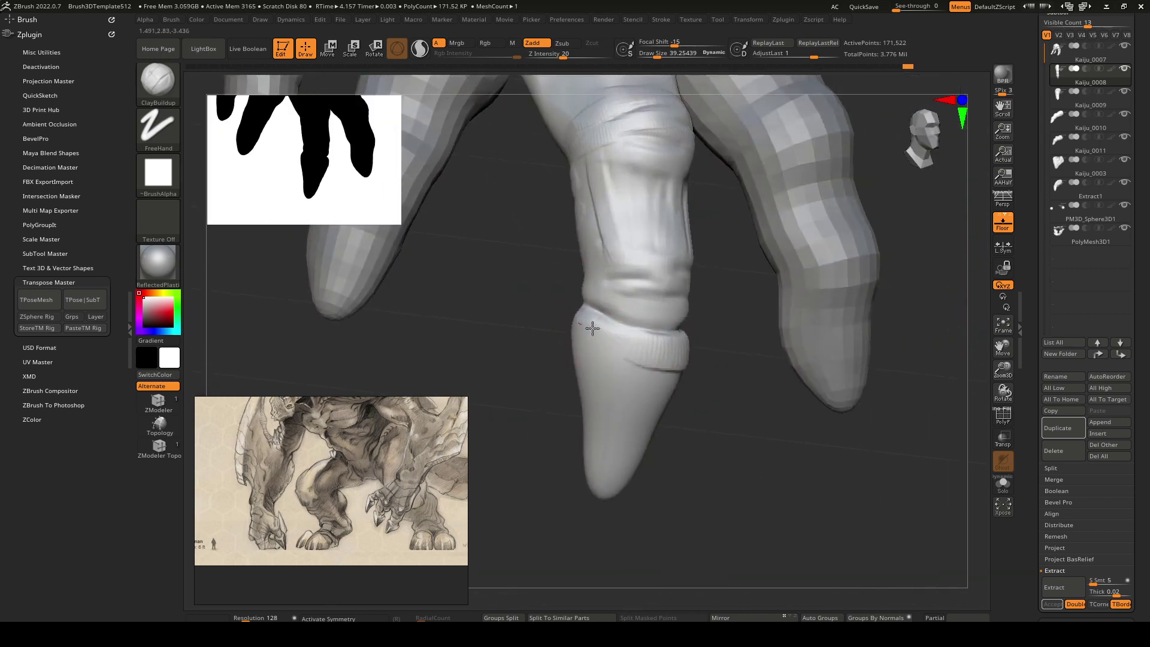
mouse_move(592, 328)
right_mouse_down()
mouse_move(620, 328)
mouse_move(598, 325)
mouse_move(629, 347)
right_mouse_up()
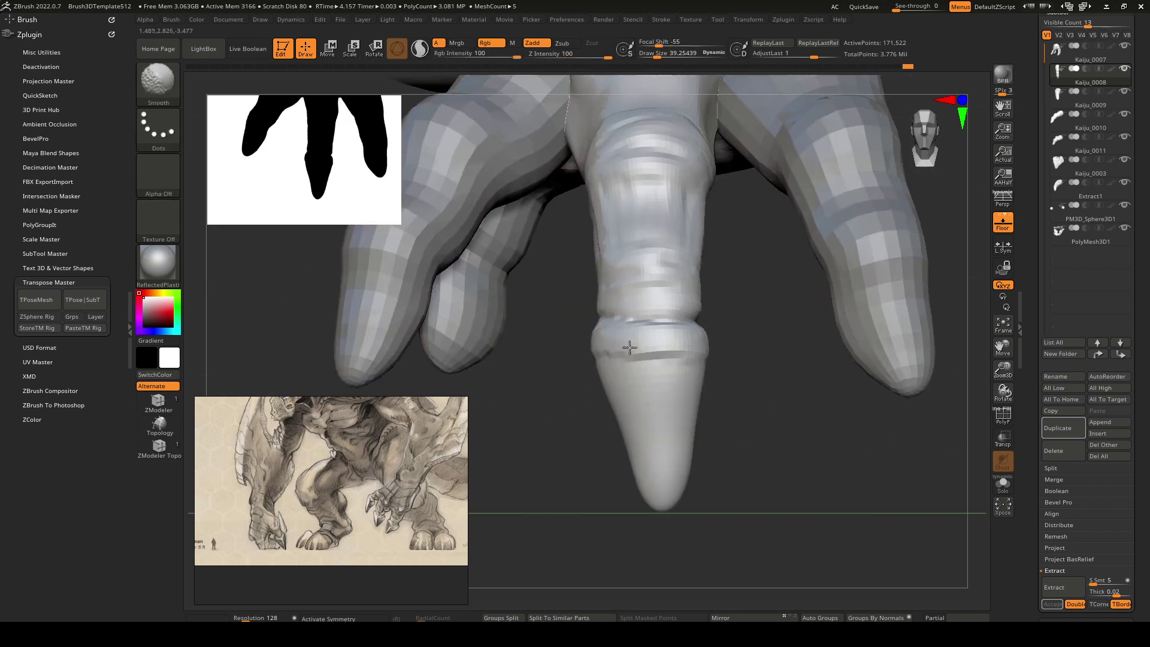
Flatten the front and sides of the claw below the cuticle band with hPolish at size about 39.
mouse_move(647, 389)
right_mouse_down("alt")
mouse_move(646, 308)
mouse_move(658, 329)
mouse_move(634, 323)
right_mouse_up("alt")
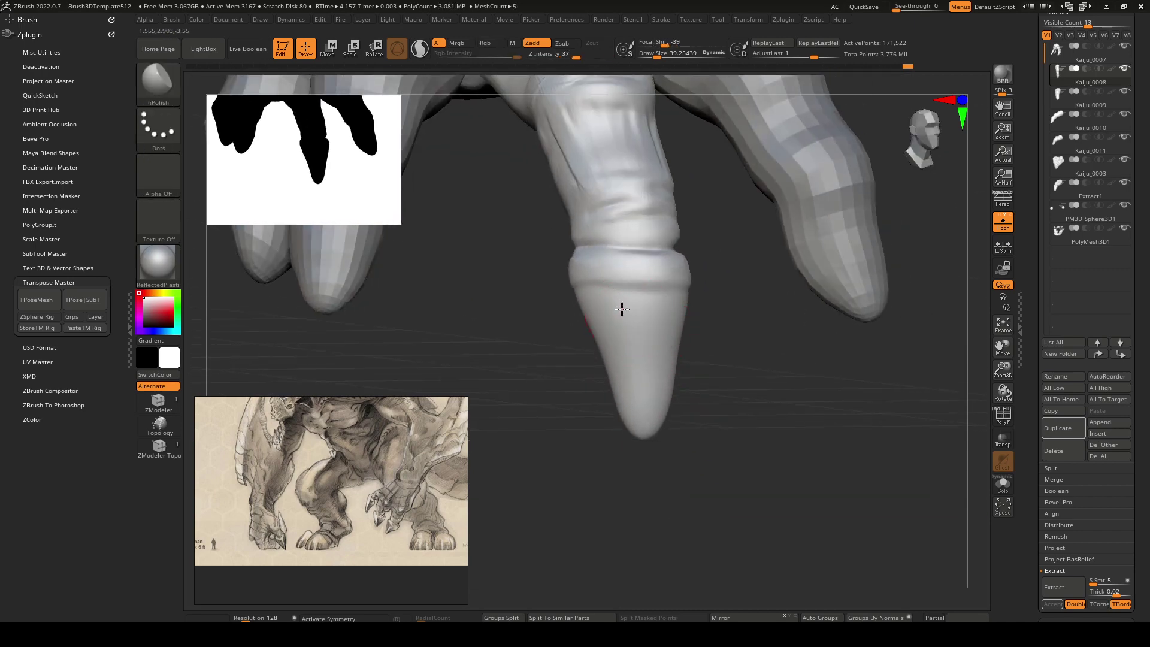
right_click_drag(639, 378, 680, 309)
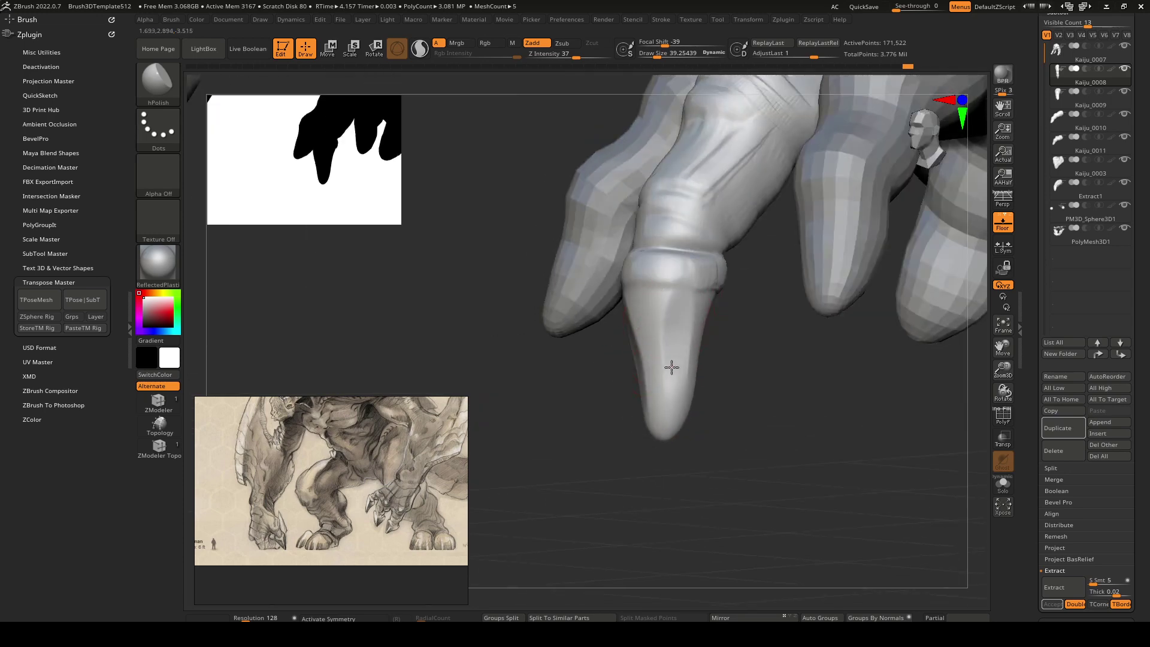
mouse_move(683, 436)
right_mouse_down()
mouse_move(658, 373)
mouse_move(672, 353)
right_mouse_up()
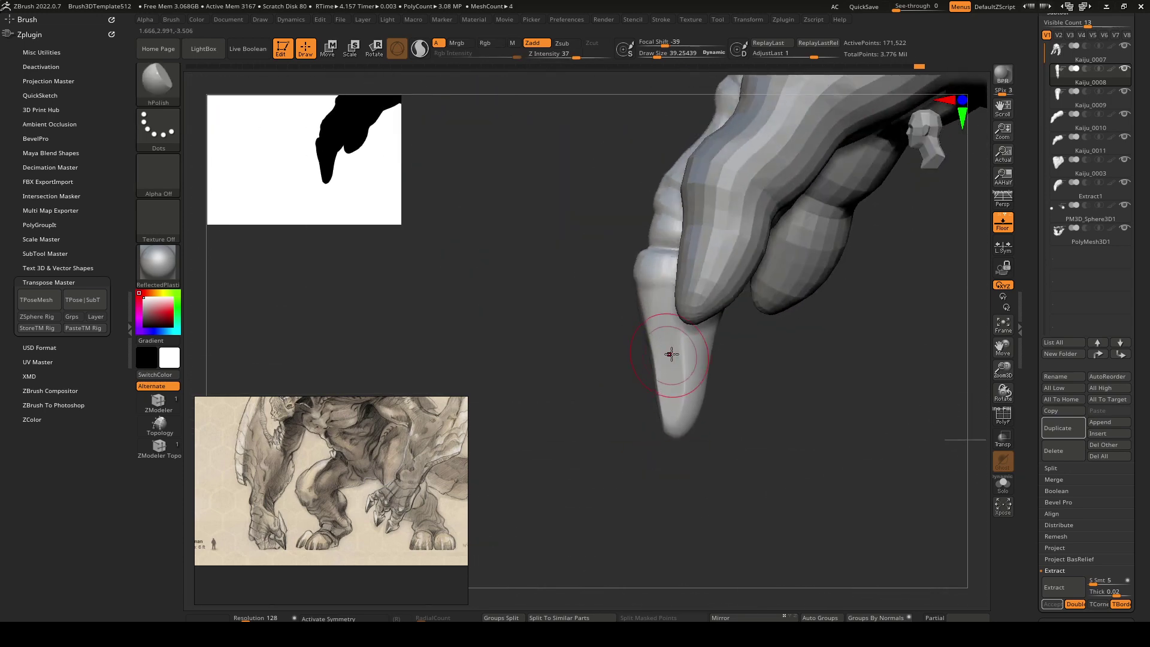
Reshape the claw into a longer, curved profile with the Move and SnakeHook brushes at size about 104.
key("b")
key("m")
key("v")
key("space")
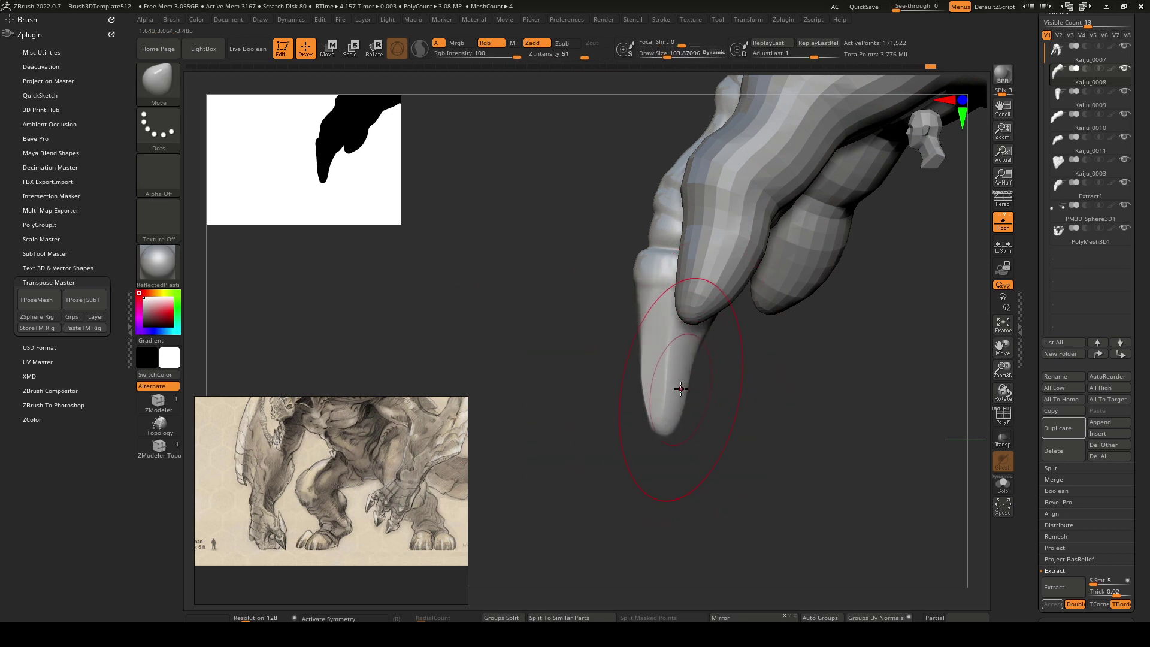
key("b")
key("s")
key("h")
right_click_drag(691, 331, 616, 275)
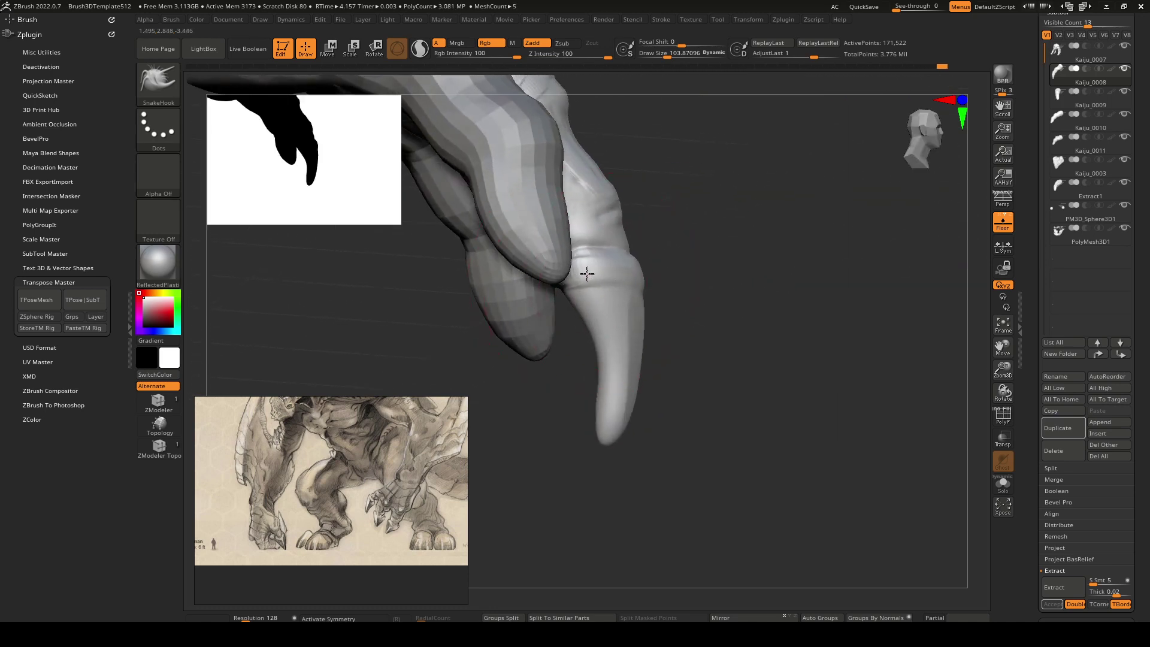
Build up volume along the underside of the claw with ClayBuildup at size about 48 and smooth it.
mouse_move(599, 314)
right_mouse_down()
mouse_move(641, 295)
mouse_move(596, 352)
right_mouse_up()
key("b")
key("c")
key("b")
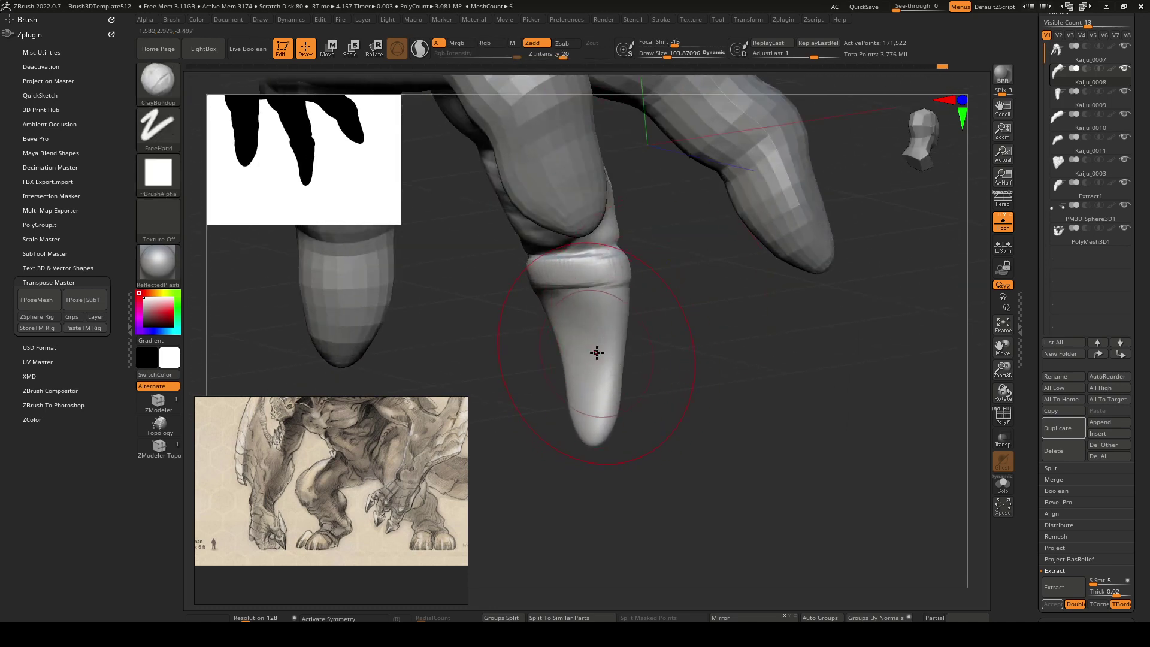
key("bracketleft")
key("bracketleft")
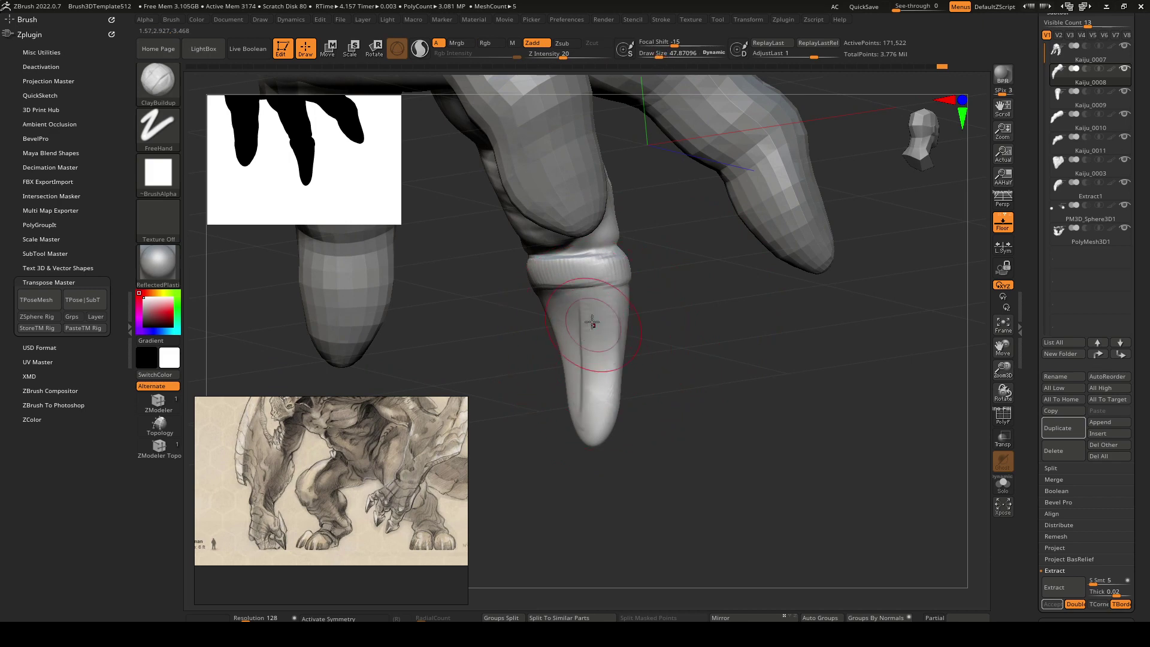
right_click_drag(562, 306, 580, 383)
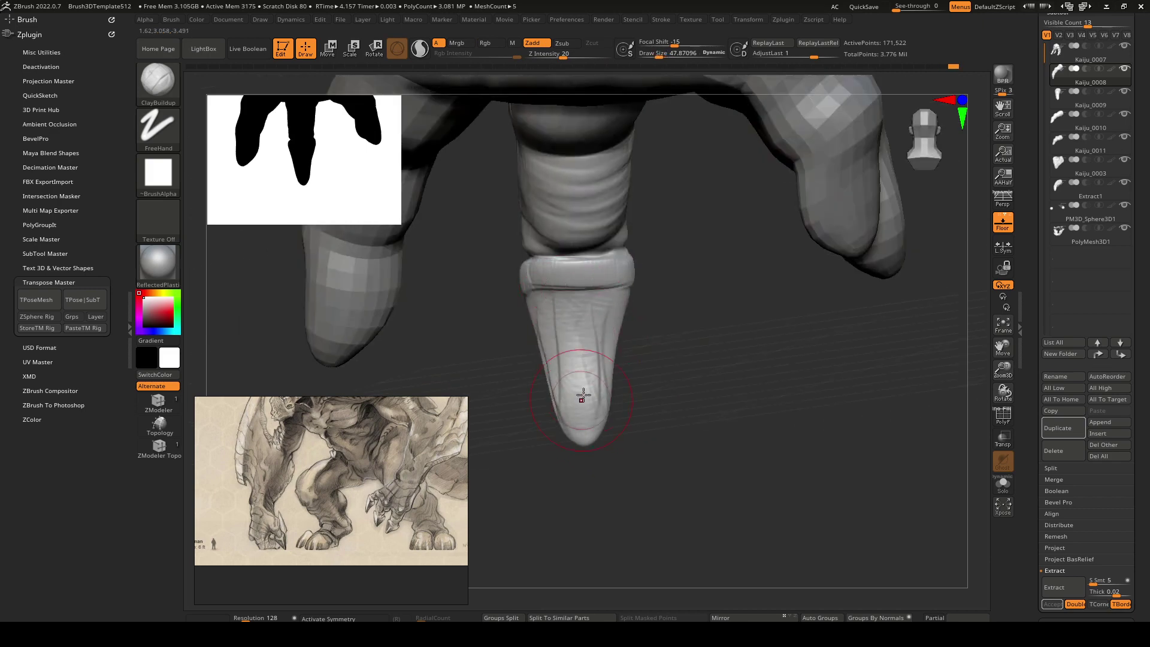
key("shift")
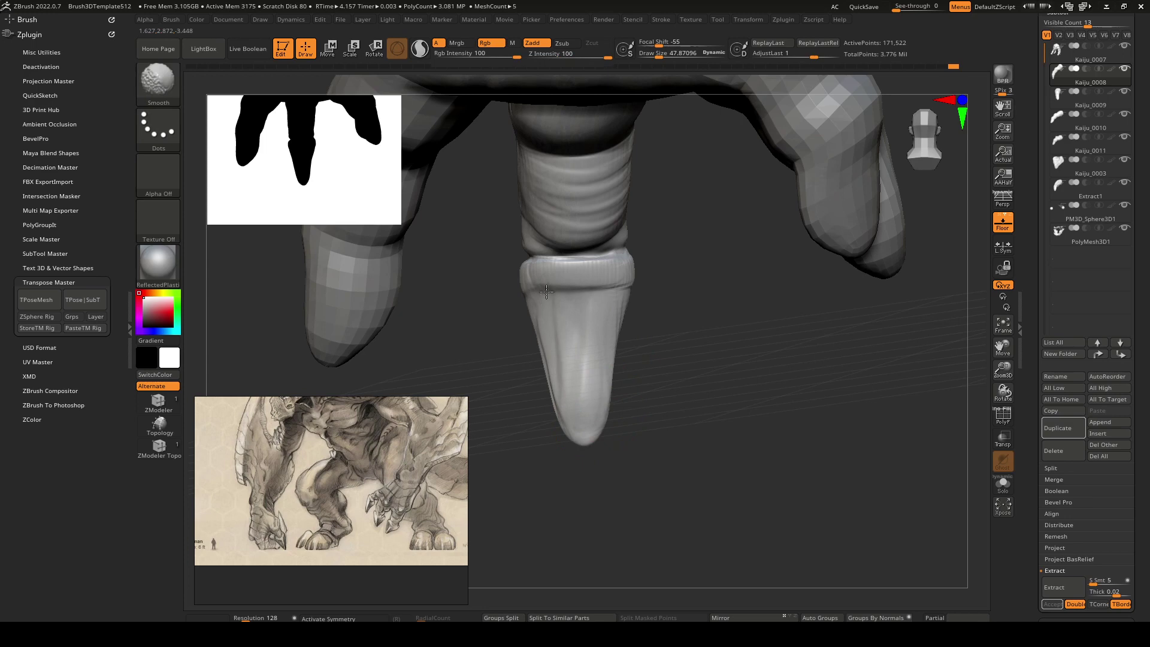
Add lengthwise ridges along the claw's front and sides with ClayBuildup at size about 28.
mouse_move(546, 292)
right_mouse_down()
mouse_move(603, 338)
mouse_move(625, 325)
mouse_move(666, 353)
mouse_move(595, 334)
mouse_move(679, 347)
mouse_move(719, 334)
right_mouse_up()
mouse_move(720, 324)
left_mouse_down()
mouse_move(683, 431)
mouse_move(658, 428)
left_mouse_up()
left_click_drag(694, 300, 662, 406)
right_click_drag(662, 405, 667, 341)
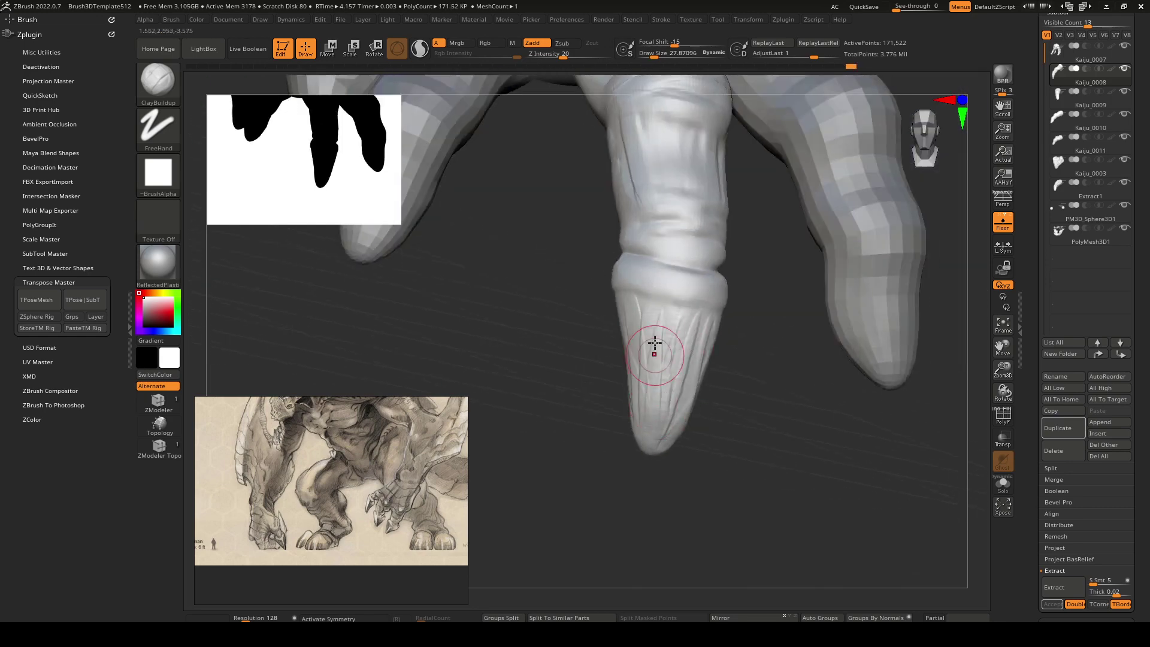
left_click_drag(658, 334, 661, 383)
right_click_drag(778, 383, 677, 352)
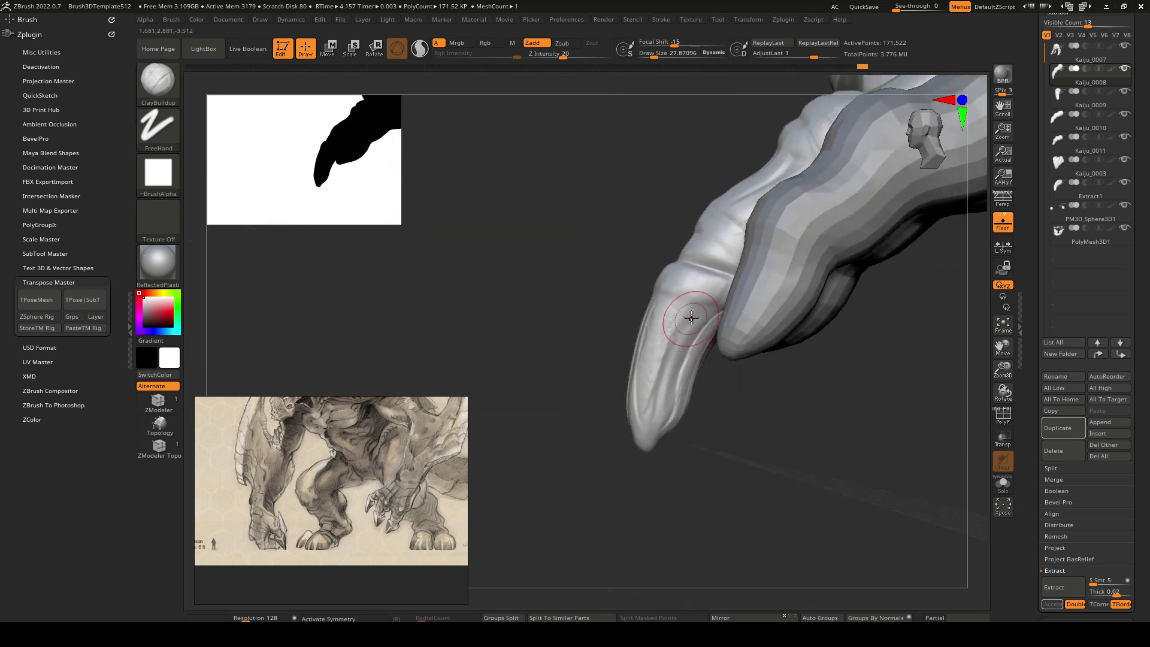
left_click_drag(691, 318, 665, 435)
right_click_drag(665, 435, 661, 347)
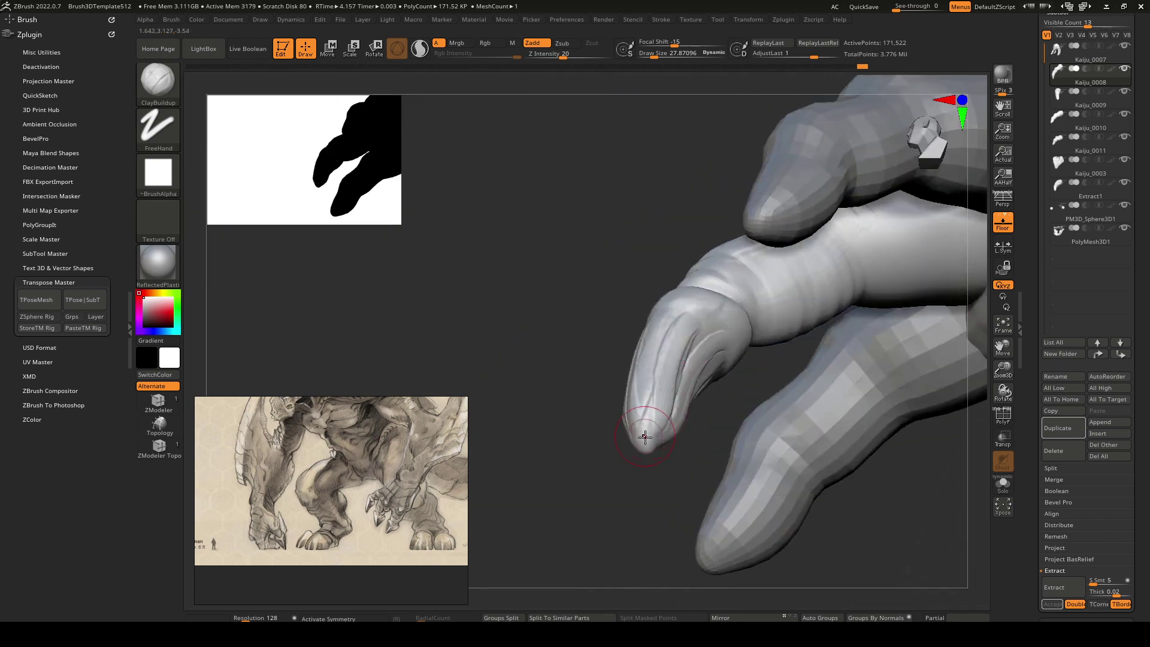
mouse_move(684, 311)
left_mouse_down()
mouse_move(653, 425)
mouse_move(654, 404)
left_mouse_up()
mouse_move(701, 322)
right_mouse_down()
mouse_move(673, 379)
mouse_move(675, 339)
right_mouse_up()
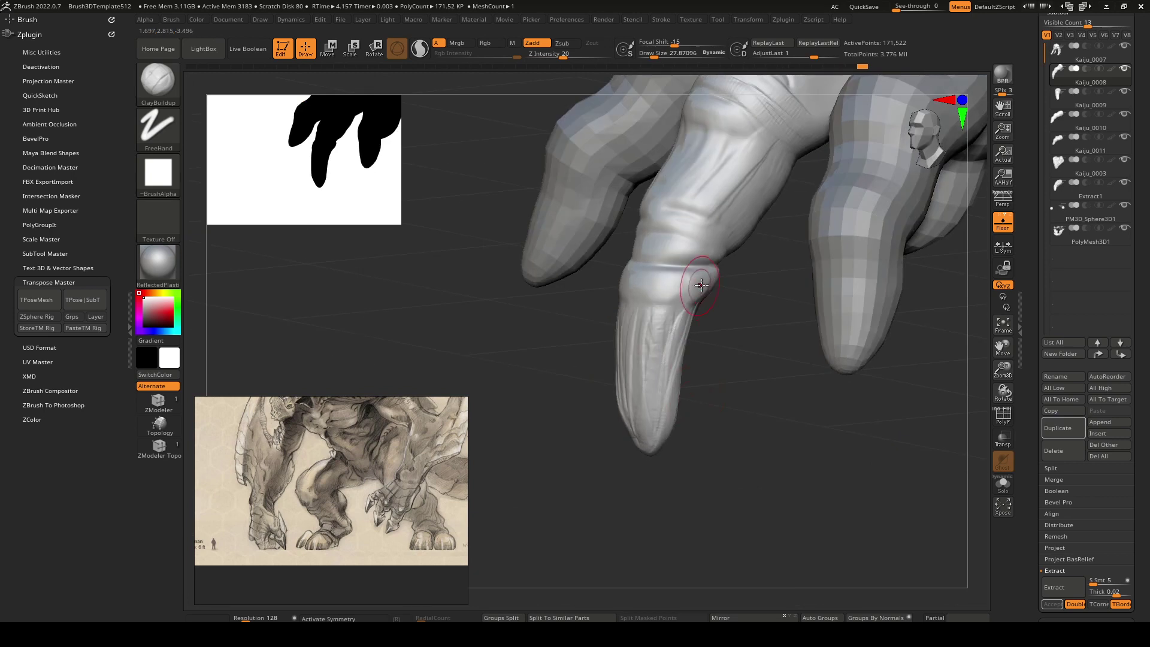
Build up skin folds around the cuticle band at the claw's base with ClayBuildup at size about 28.
right_click_drag(625, 278, 568, 259)
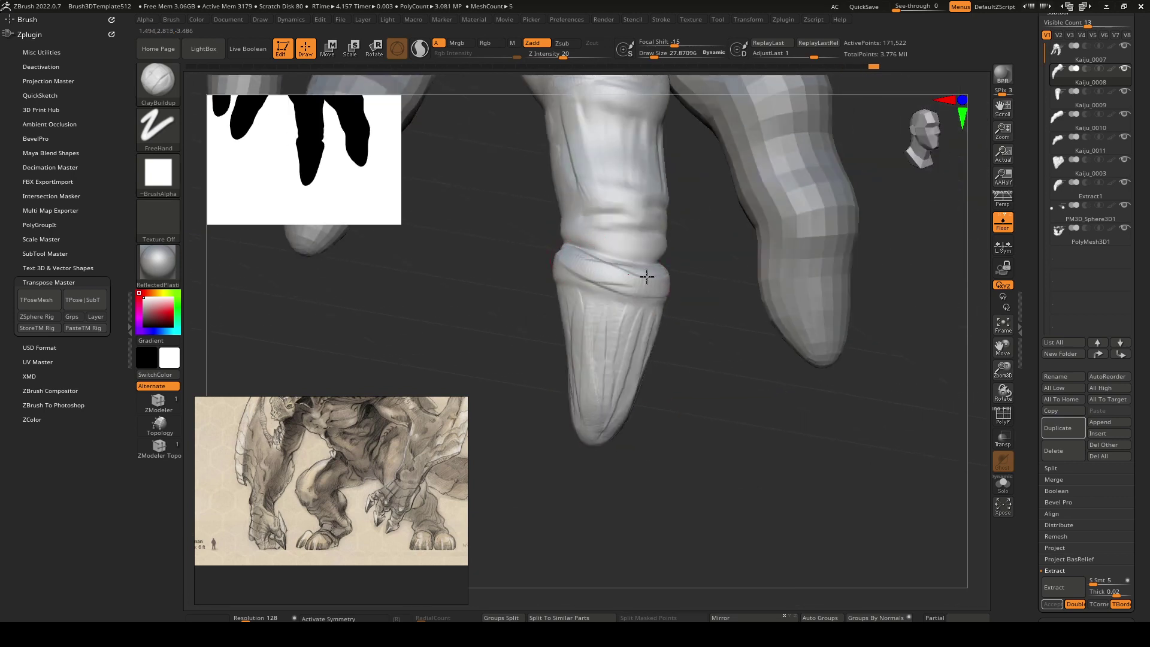
right_click_drag(649, 289, 602, 270)
left_click_drag(495, 260, 522, 261)
left_click_drag(611, 270, 562, 256)
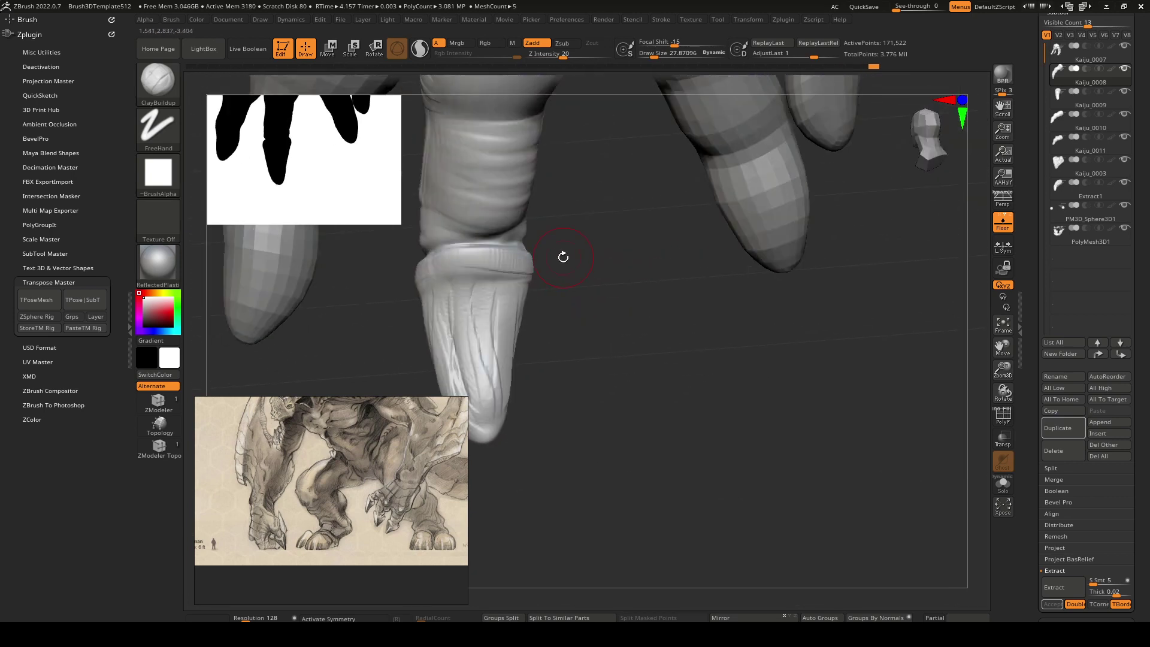
left_click_drag(479, 264, 426, 261)
mouse_move(521, 263)
left_mouse_down()
mouse_move(467, 256)
mouse_move(377, 276)
left_mouse_up()
Refine the claw's front silhouette with the Move brush at size about 62.
right_click_drag(387, 275, 683, 297)
key("space")
left_click_drag(673, 354, 680, 354)
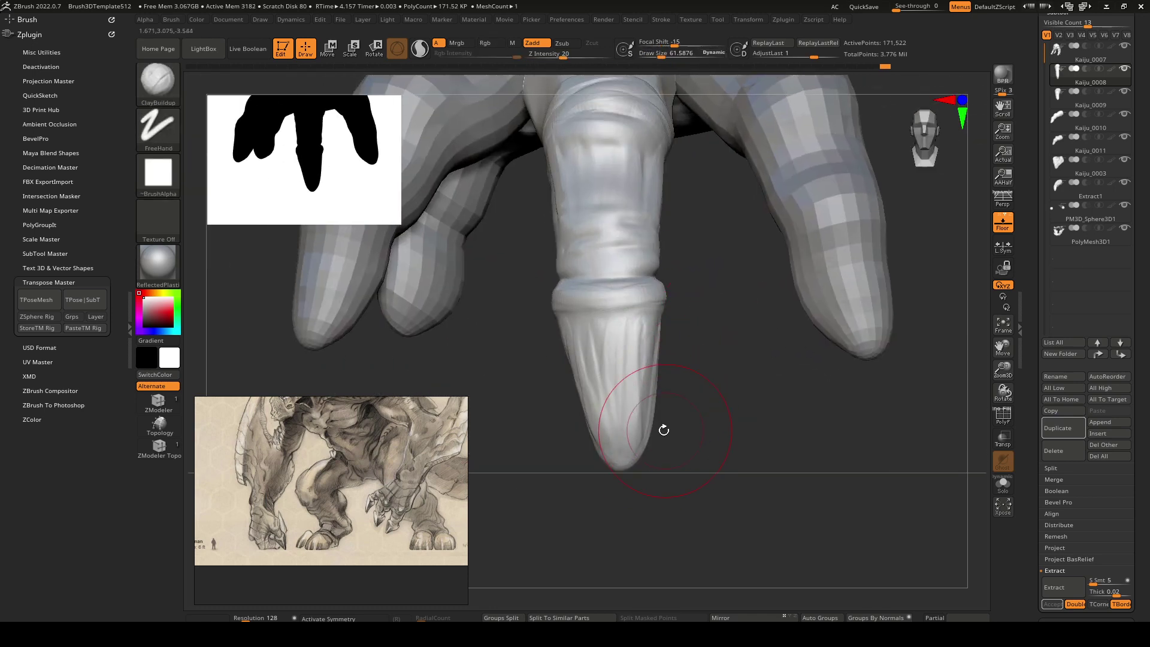
key("b")
key("m")
key("v")
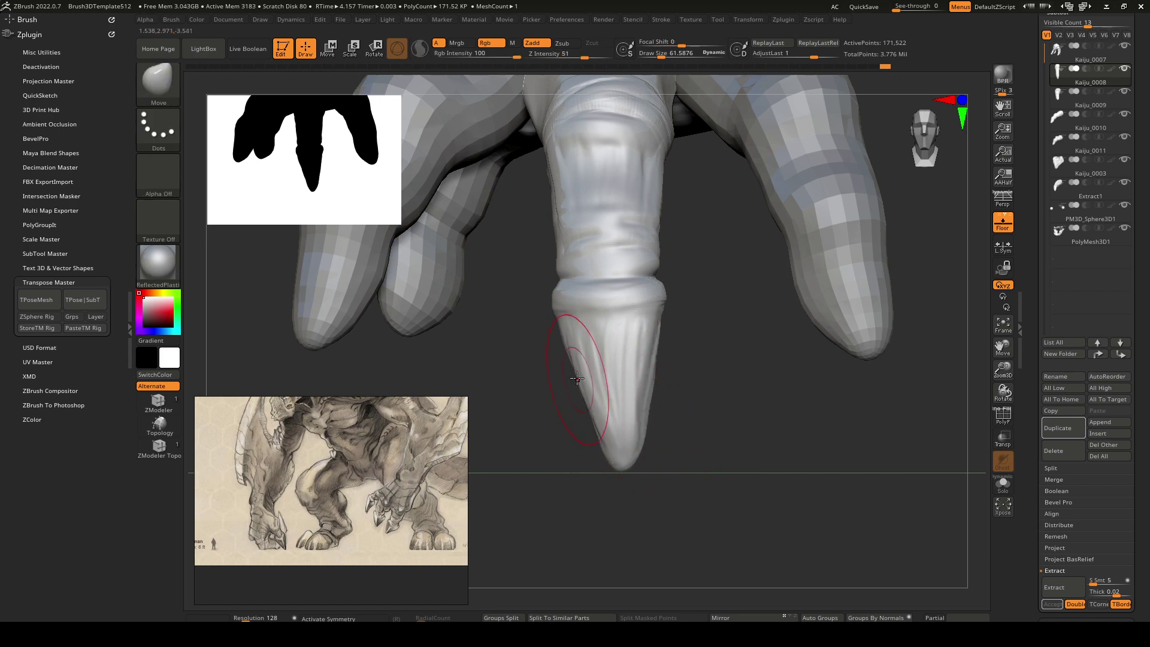
left_click_drag(577, 378, 586, 371)
mouse_move(617, 389)
right_mouse_down()
mouse_move(667, 418)
mouse_move(693, 335)
mouse_move(733, 298)
right_mouse_up()
left_click_drag(732, 299, 775, 329, "shift")
right_click_drag(775, 328, 807, 340)
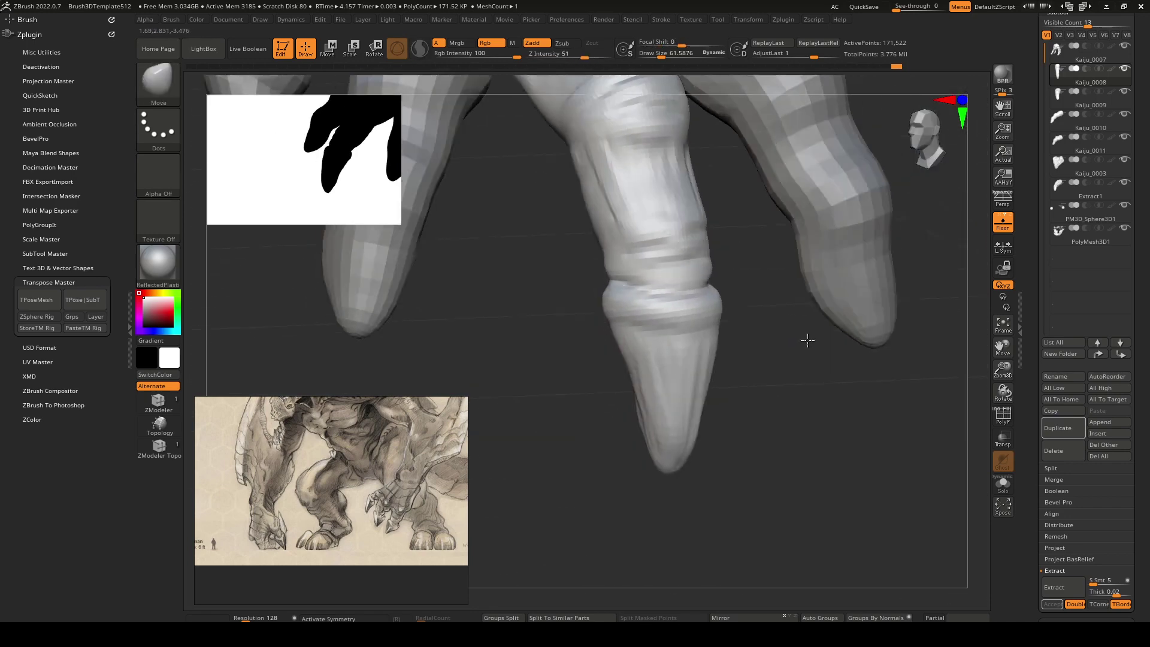
mouse_move(807, 340)
left_mouse_down()
mouse_move(706, 379)
mouse_move(673, 359)
left_mouse_up()
Build up skin folds across the top of the finger's joints with ClayBuildup at size about 26.
key("b")
key("c")
key("b")
key("space")
right_click_drag(672, 359, 654, 372)
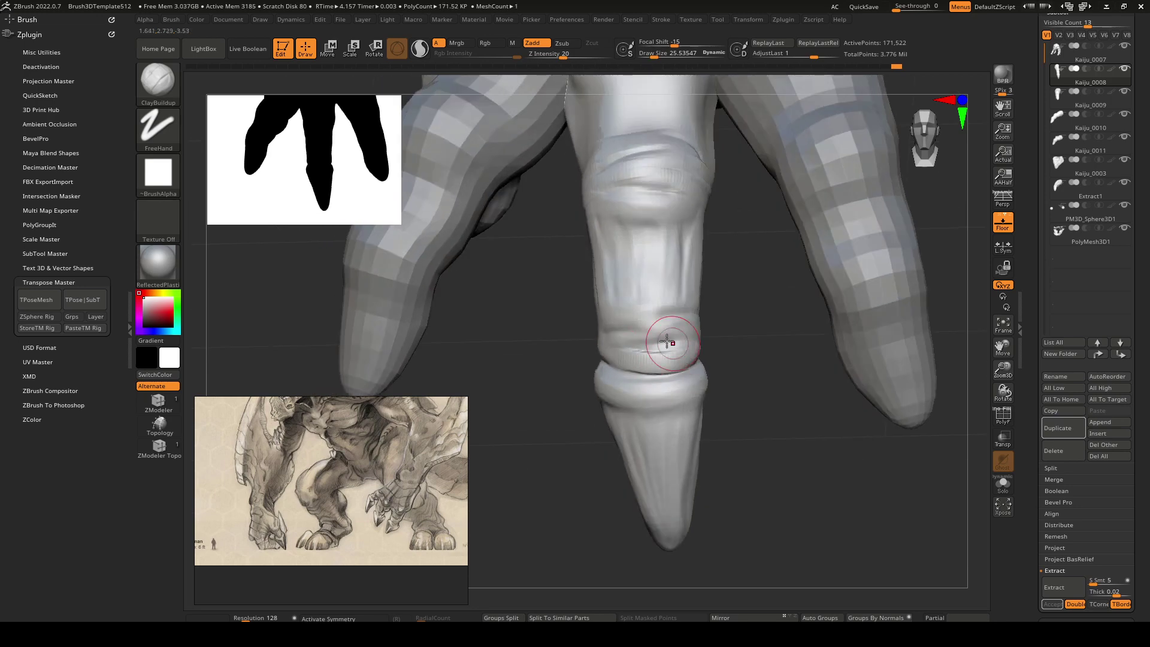
right_click_drag(656, 289, 635, 431, "alt")
mouse_move(575, 341)
right_mouse_down()
mouse_move(624, 344)
mouse_move(557, 350)
right_mouse_up()
mouse_move(556, 350)
left_mouse_down()
mouse_move(611, 383)
mouse_move(595, 380)
mouse_move(642, 351)
left_mouse_up()
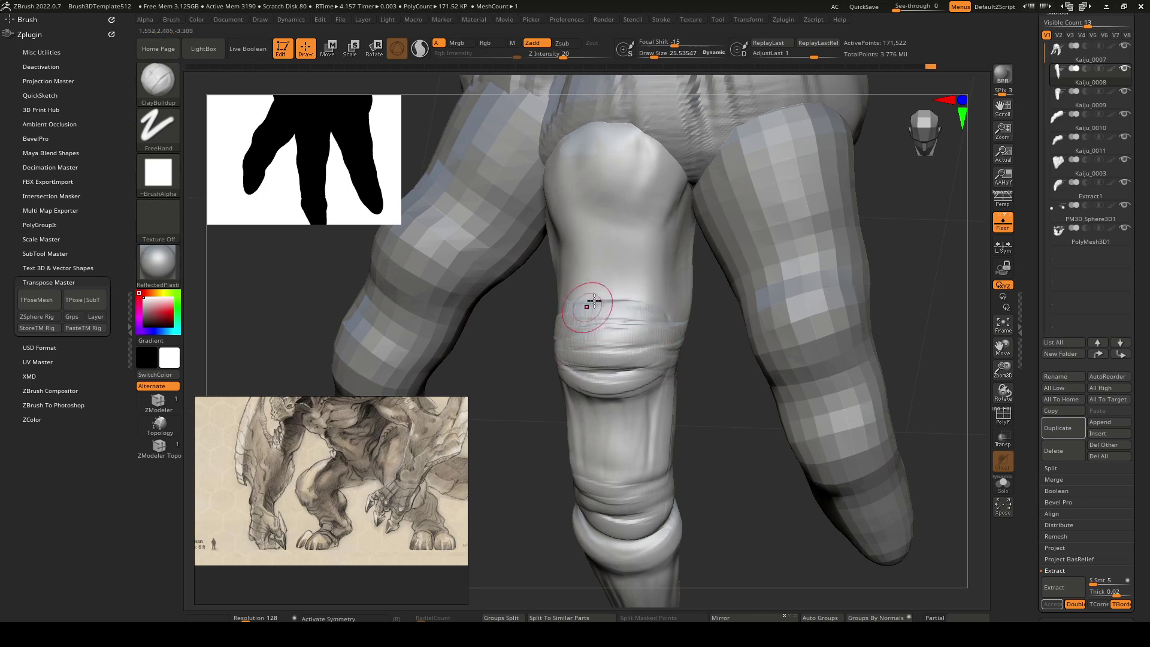
left_click_drag(593, 301, 663, 320)
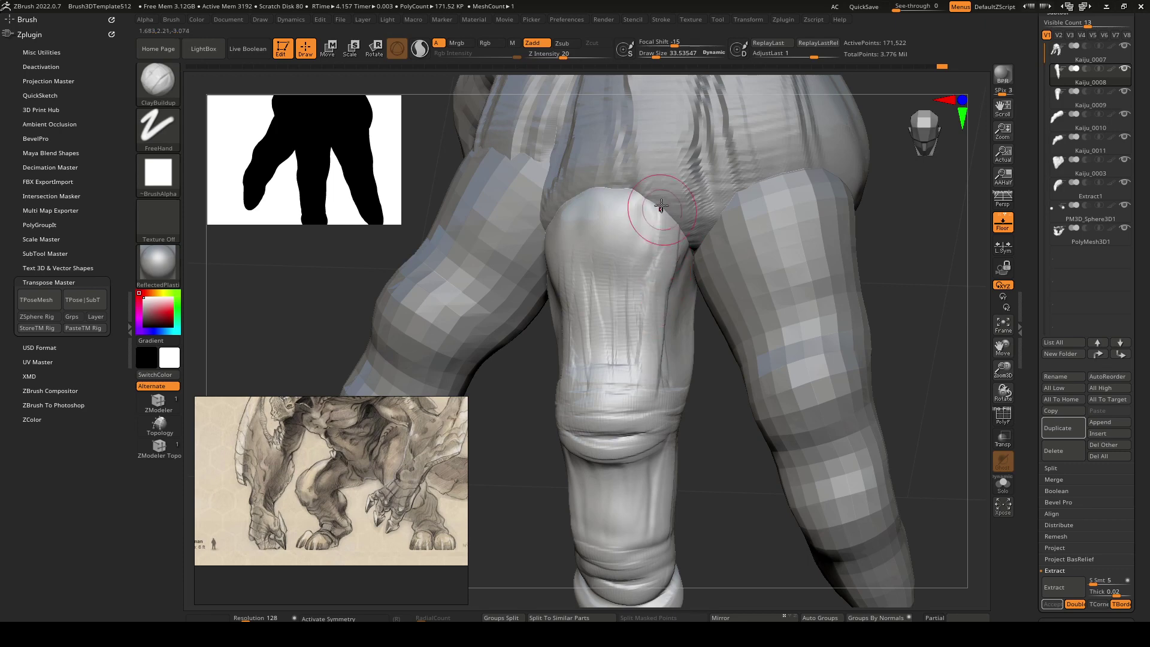
Add lengthwise ridges over the top and side of the finger's base knuckle with ClayBuildup at size about 34.
left_click_drag(653, 210, 644, 267)
mouse_move(631, 201)
left_mouse_down()
mouse_move(620, 270)
mouse_move(599, 255)
left_mouse_up()
left_click_drag(580, 205, 569, 254)
right_click_drag(548, 206, 577, 236)
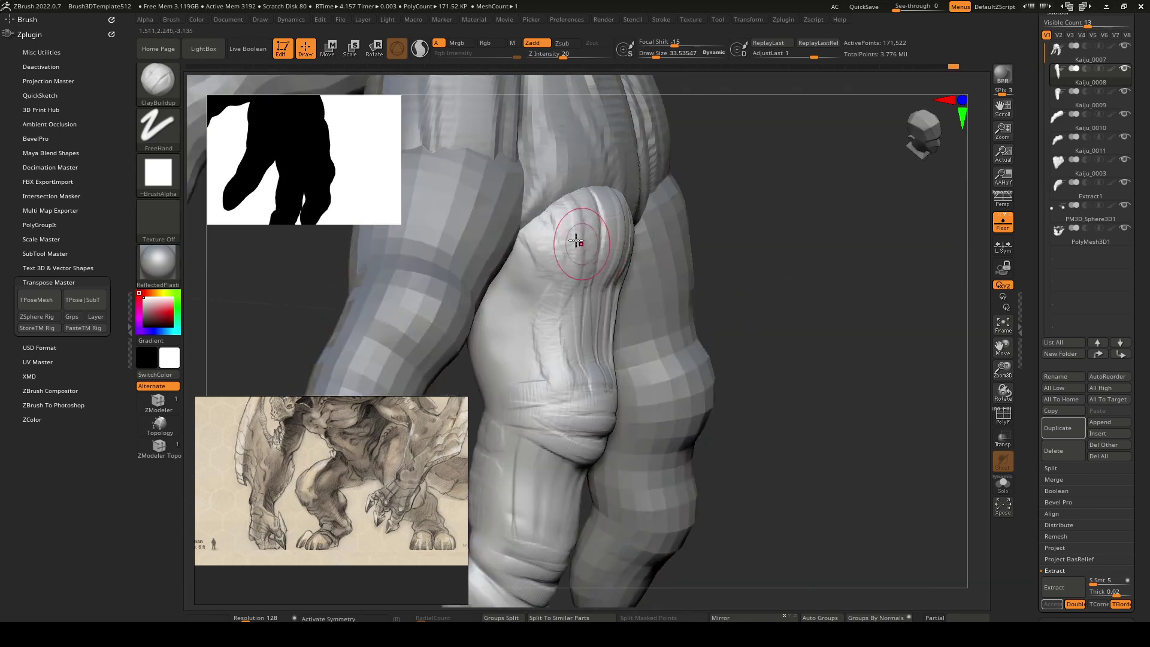
left_click_drag(542, 209, 552, 299)
Build up crosswise skin folds on the underside of the finger's base segment with ClayBuildup at size about 34 to 38.
right_click_drag(552, 300, 669, 270)
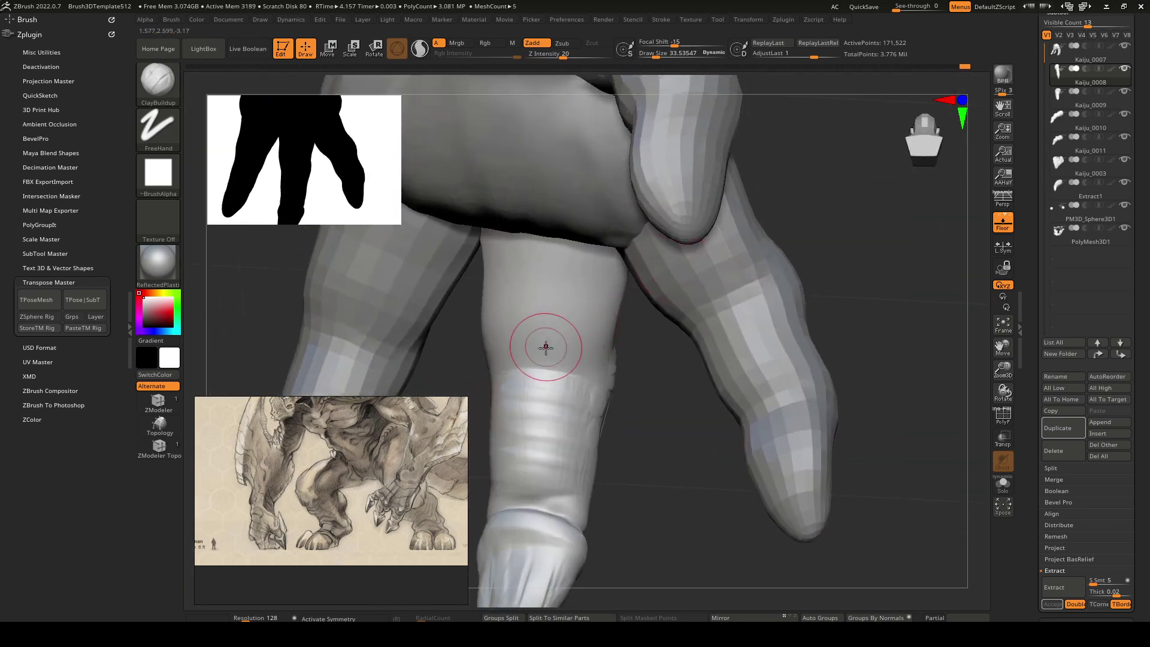
left_click_drag(497, 348, 565, 343)
left_click_drag(493, 328, 587, 332)
right_click_drag(593, 330, 518, 299)
mouse_move(598, 299)
right_mouse_down()
mouse_move(514, 305)
mouse_move(576, 303)
right_mouse_up()
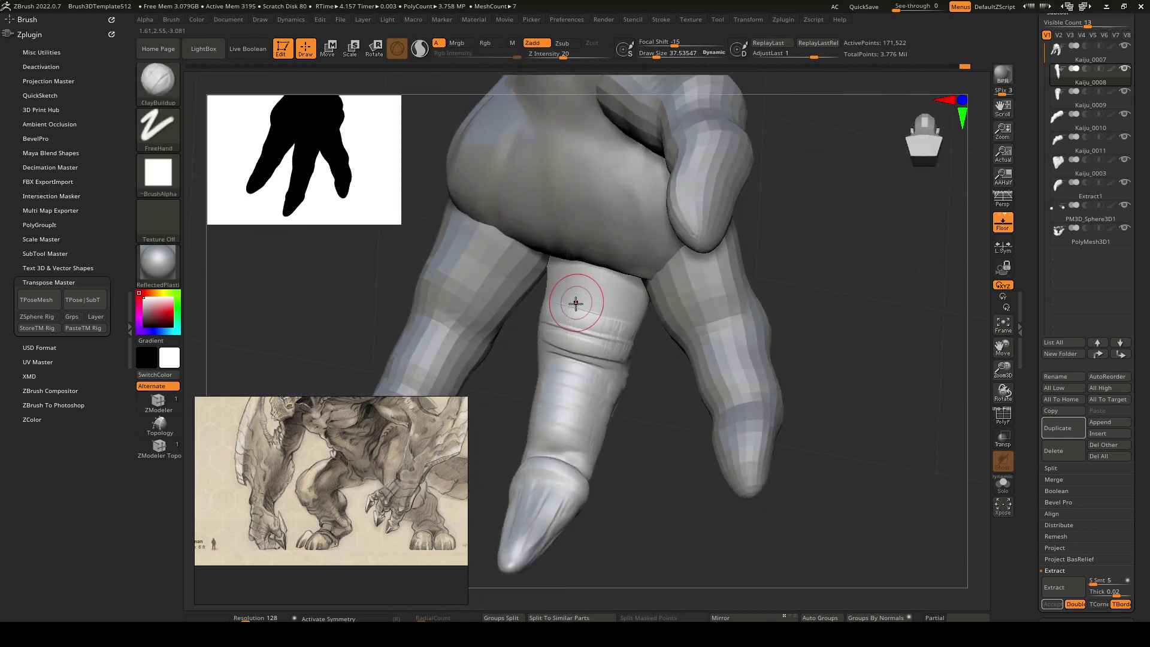
mouse_move(560, 294)
left_mouse_down()
mouse_move(635, 288)
mouse_move(632, 315)
left_mouse_up()
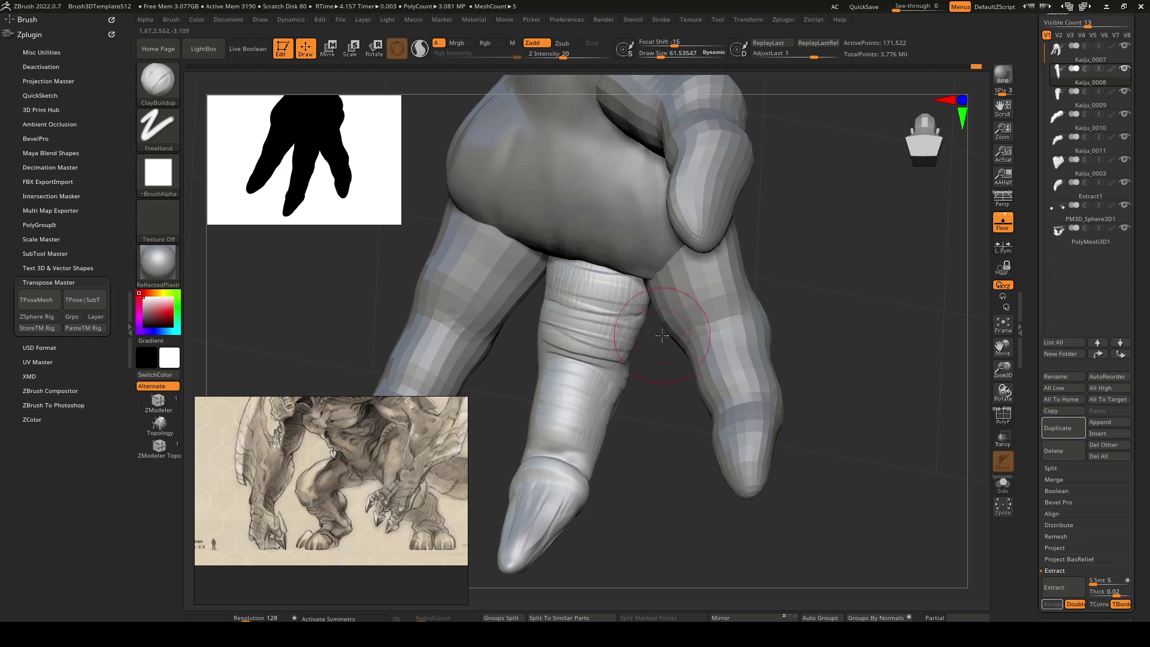
Build up volume along the finger's side and middle segment with ClayBuildup, starting at size about 62 and reducing it.
mouse_move(602, 388)
right_mouse_down()
mouse_move(576, 411)
mouse_move(577, 397)
mouse_move(529, 381)
mouse_move(623, 389)
right_mouse_up()
left_click_drag(608, 383, 650, 396)
mouse_move(589, 430)
left_mouse_down()
mouse_move(636, 444)
mouse_move(629, 470)
mouse_move(639, 483)
left_mouse_up()
mouse_move(638, 484)
right_mouse_down()
mouse_move(644, 423)
mouse_move(631, 447)
right_mouse_up()
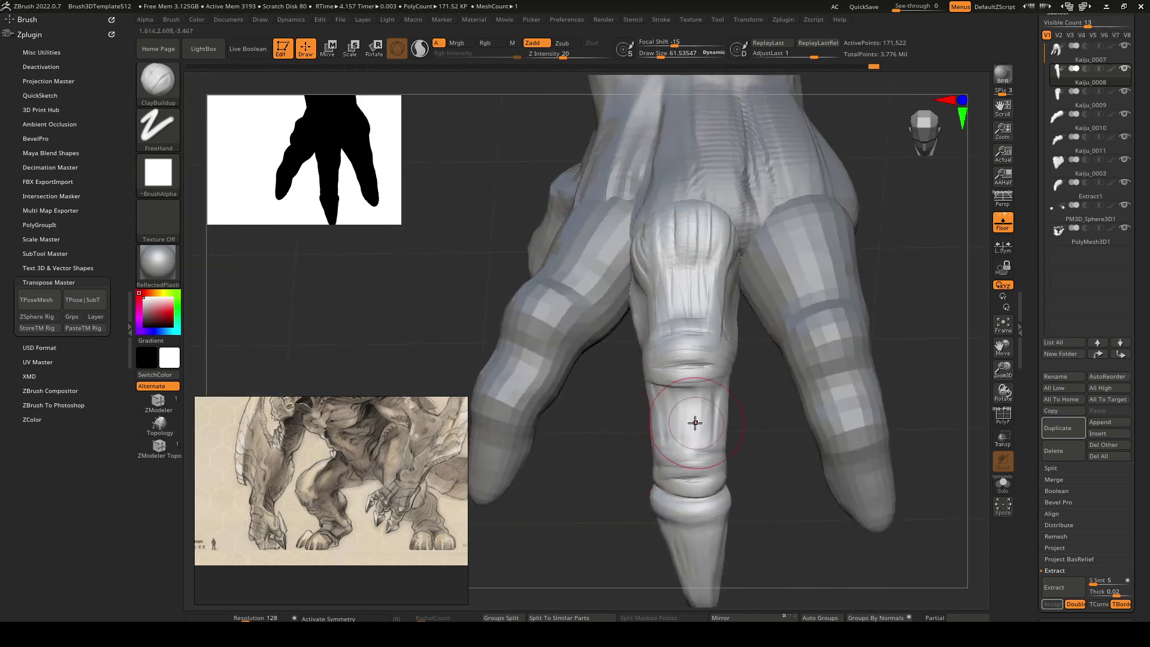
key("bracketleft")
key("bracketleft")
mouse_move(692, 412)
left_mouse_down()
mouse_move(712, 467)
mouse_move(671, 473)
mouse_move(681, 443)
left_mouse_up()
left_click_drag(712, 377, 726, 436)
Smooth the detailed finger from its base knuckle toward the claw at size about 90.
mouse_move(726, 436)
right_mouse_down("ctrl")
mouse_move(713, 353)
mouse_move(679, 274)
mouse_move(675, 375)
mouse_move(593, 408)
mouse_move(683, 413)
mouse_move(658, 539)
right_mouse_up("ctrl")
key("space")
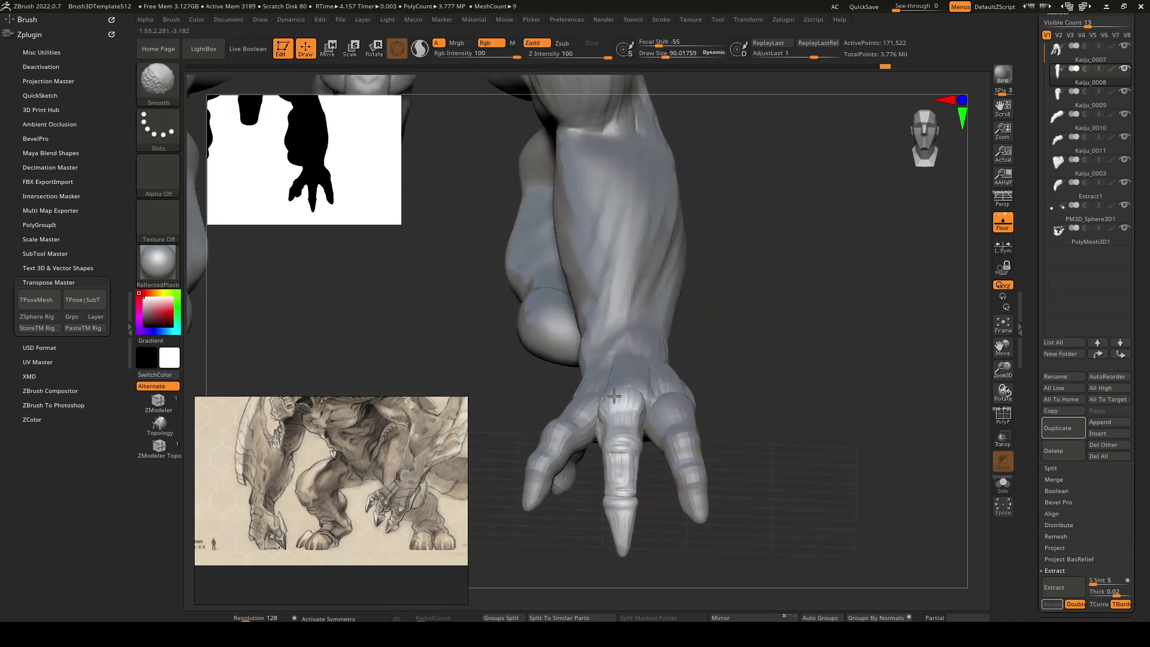
left_click_drag(615, 395, 616, 516, "shift")
right_click_drag(749, 419, 666, 456)
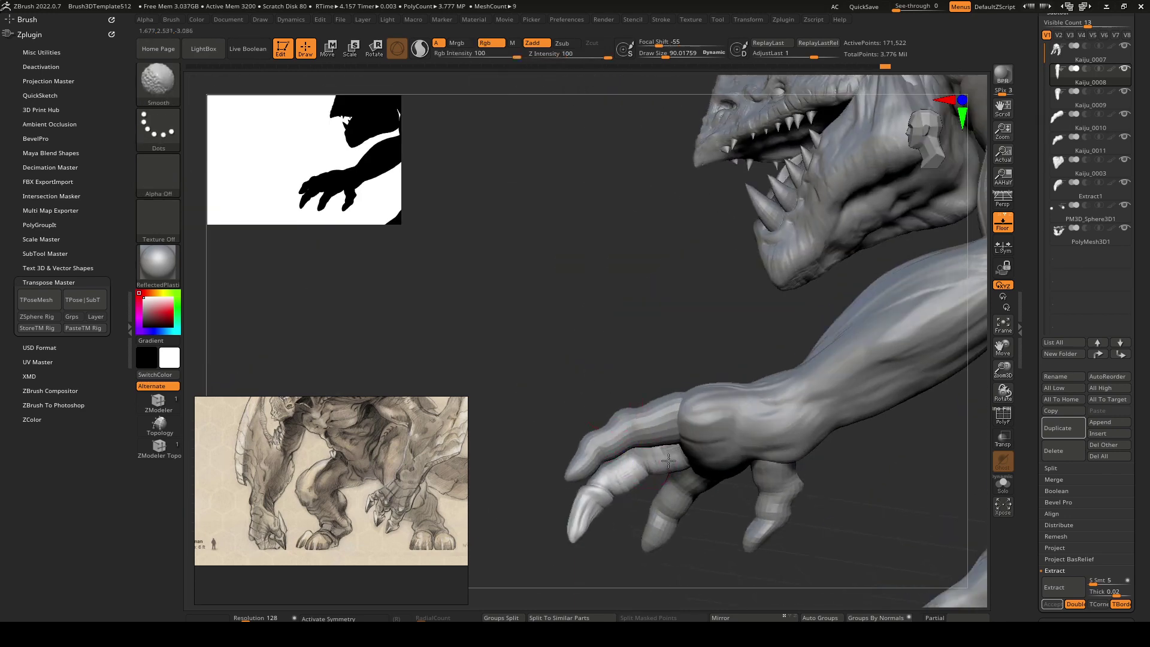
mouse_move(605, 523)
right_mouse_down()
mouse_move(705, 501)
mouse_move(695, 411)
mouse_move(748, 387)
mouse_move(777, 428)
mouse_move(808, 427)
mouse_move(736, 303)
mouse_move(709, 387)
mouse_move(647, 407)
mouse_move(659, 419)
mouse_move(717, 352)
mouse_move(790, 357)
mouse_move(844, 380)
right_mouse_up()
Delete the low-poly outer finger subtool Kaiju_0009 and quick save the project.
left_click(1082, 97)
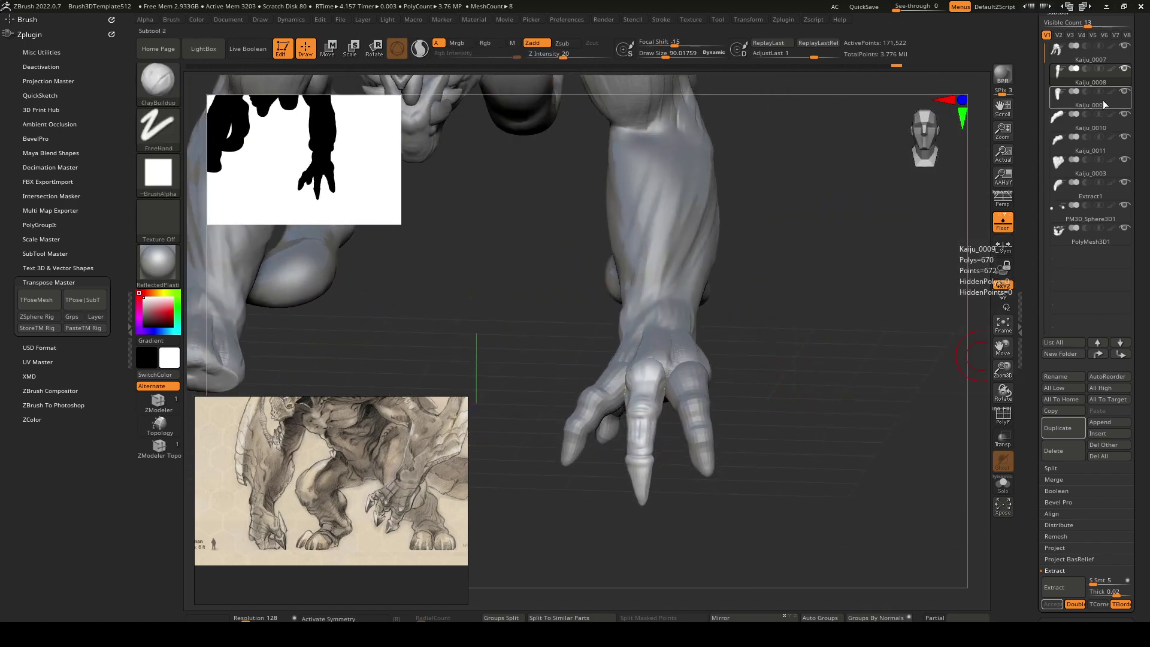
left_click(1063, 452)
left_click(948, 476)
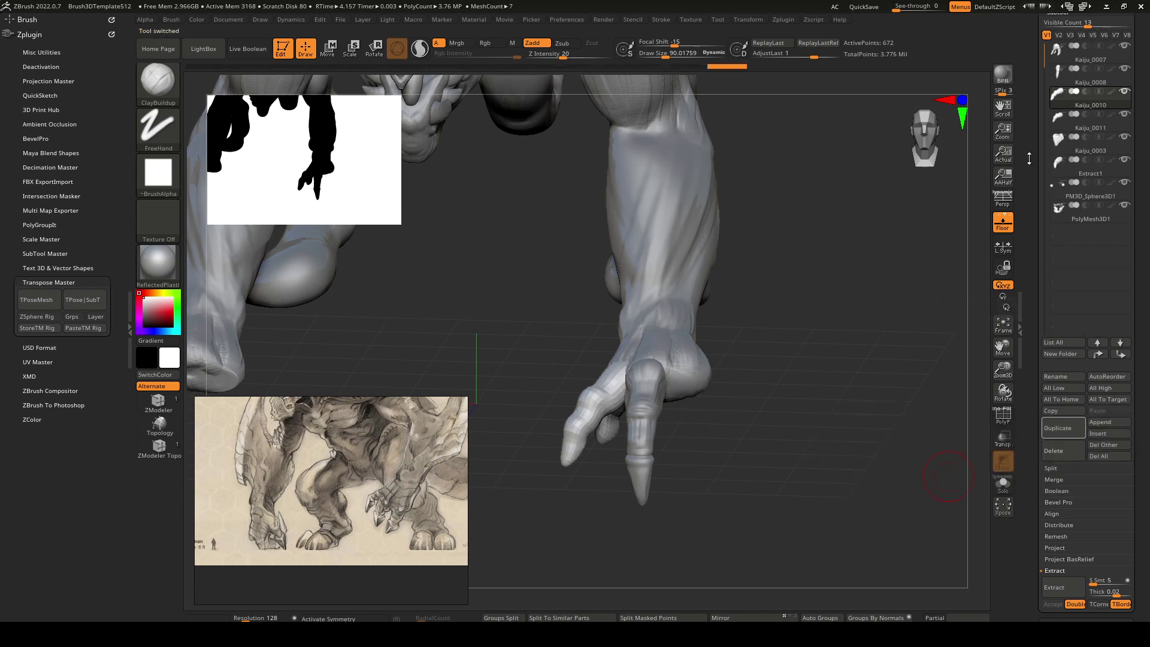
left_click(862, 7)
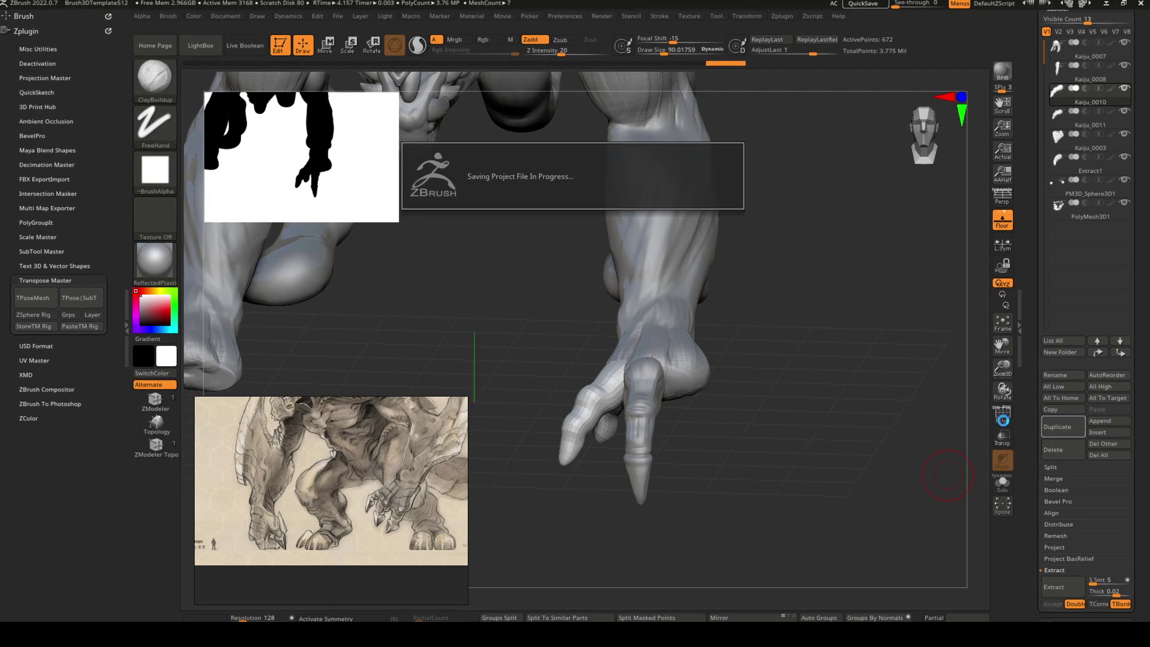
Turn on the polyframe display and delete the low-poly inner finger subtool Kaiju_0010.
left_click(1004, 417)
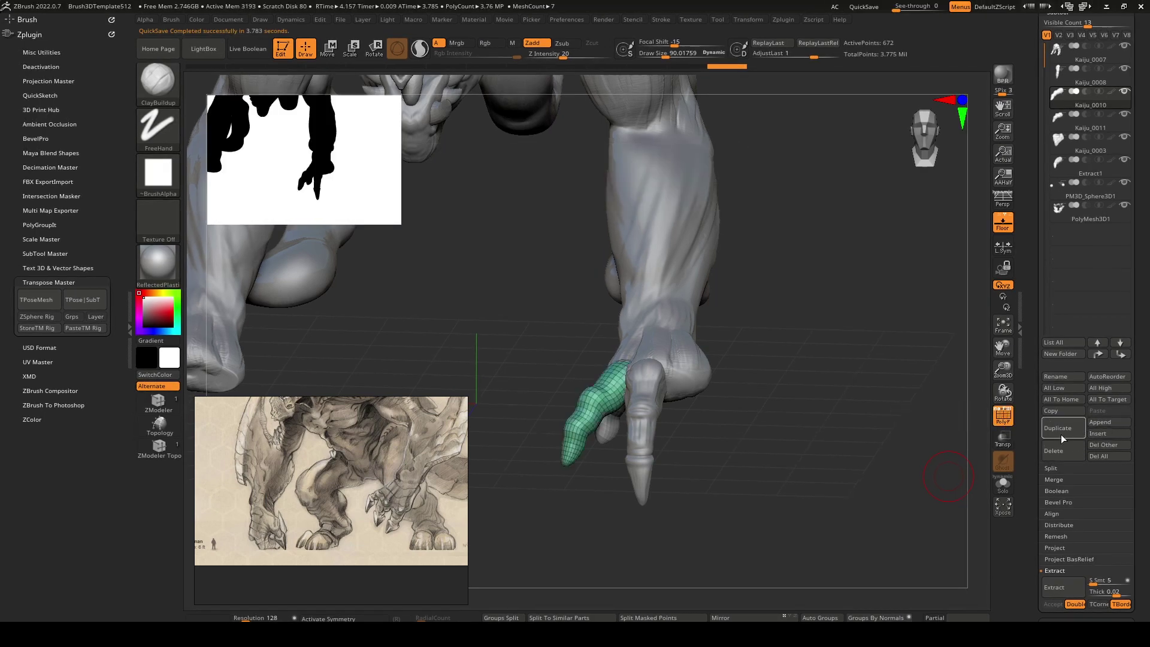
left_click(1065, 454)
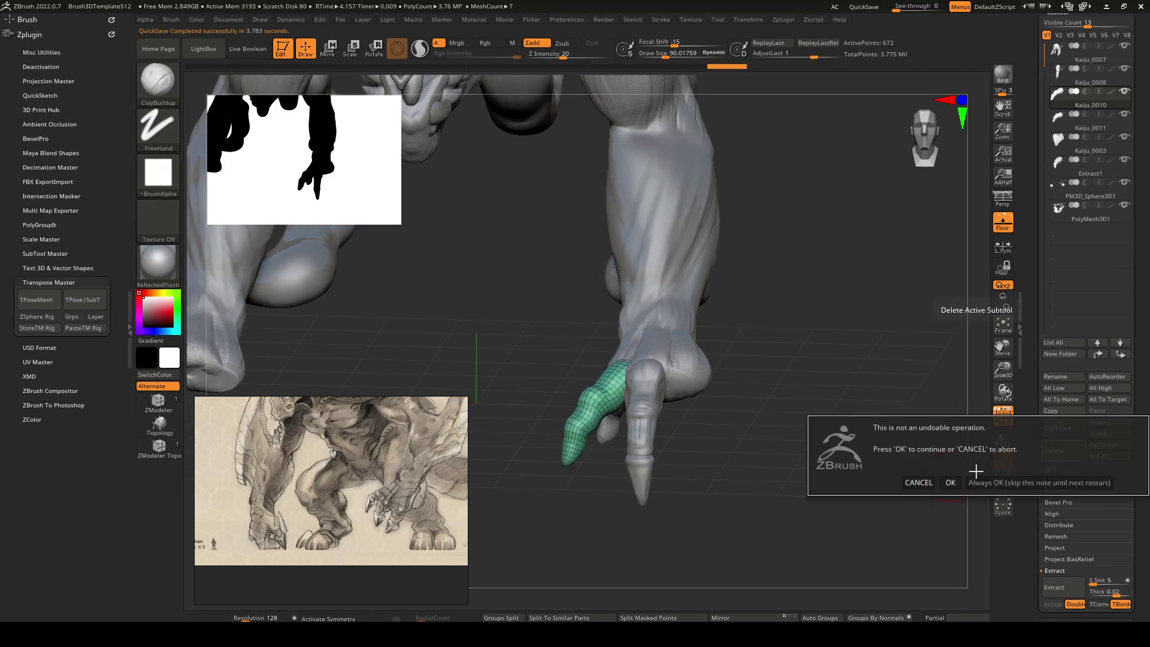
left_click(950, 483)
Select the detailed finger Kaiju_0008, place the transform gizmo at its base knuckle and reset the gizmo's orientation.
left_click_drag(803, 361, 840, 364)
key("w")
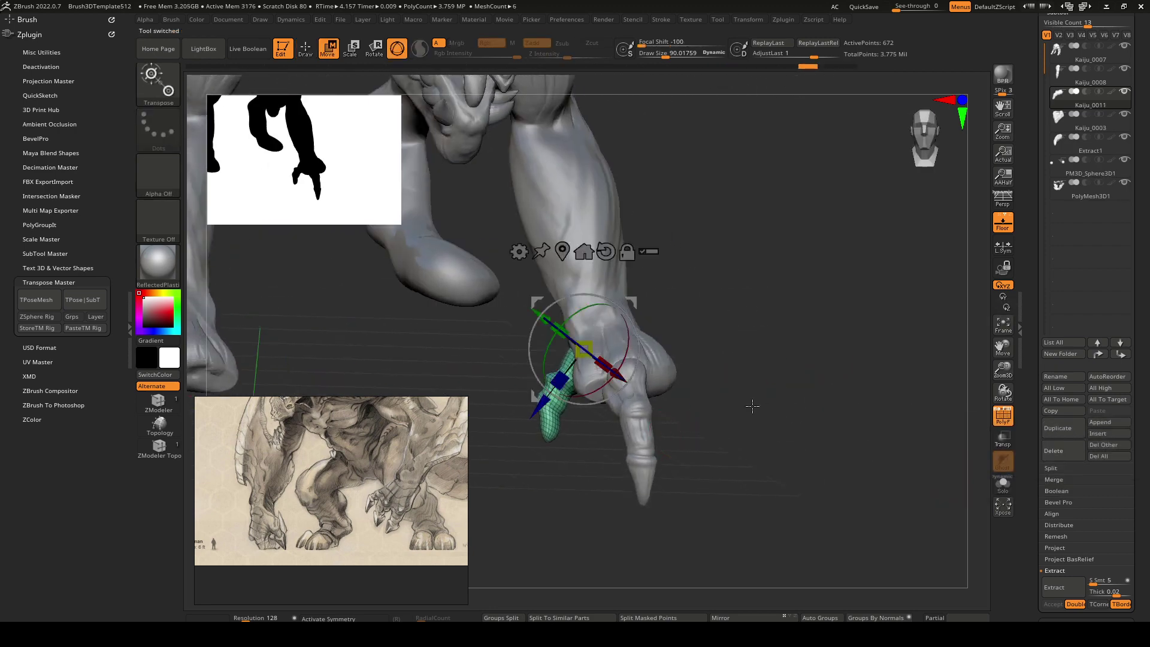
key("Up")
left_click_drag(756, 396, 688, 428)
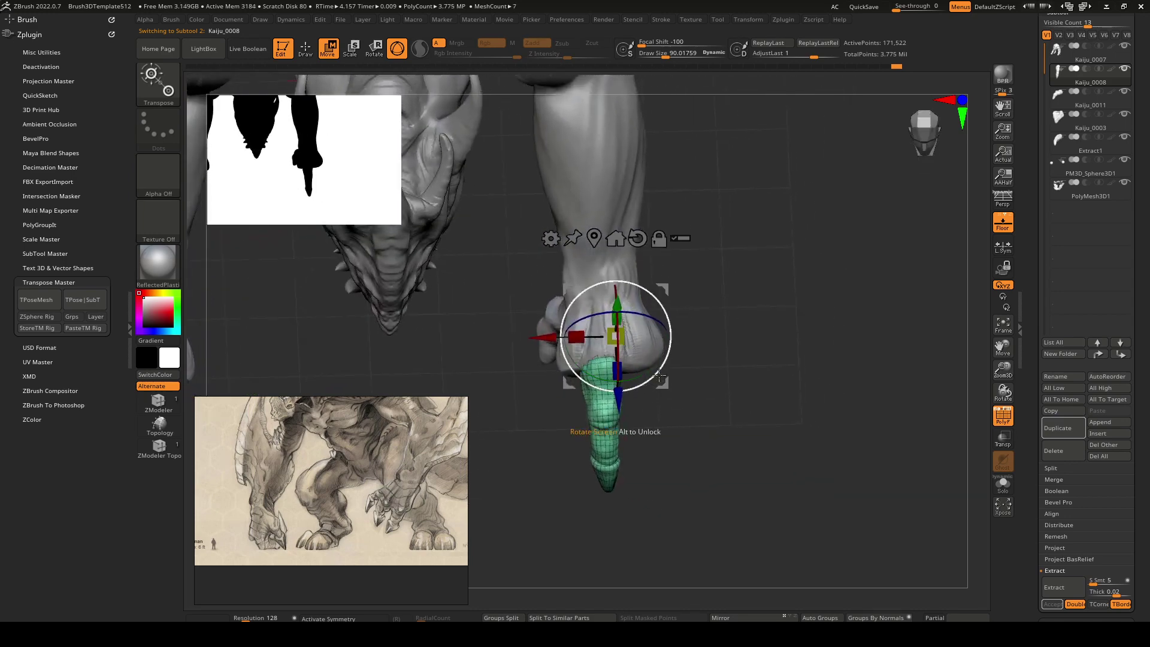
left_click(600, 360, "alt")
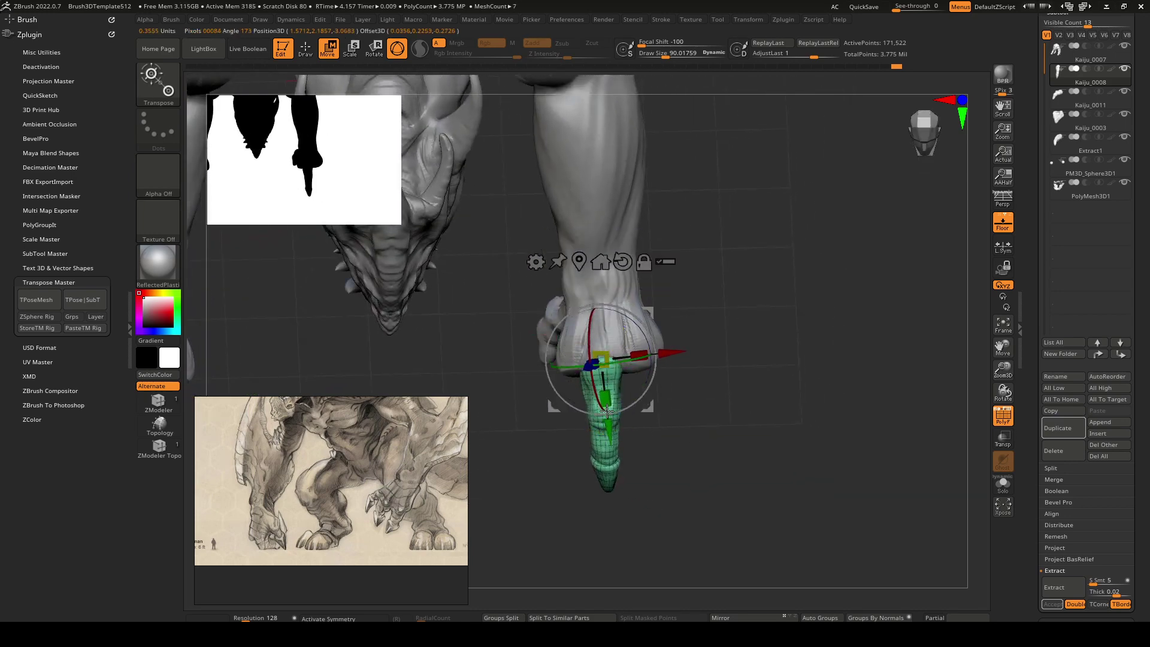
left_click(623, 261, "alt")
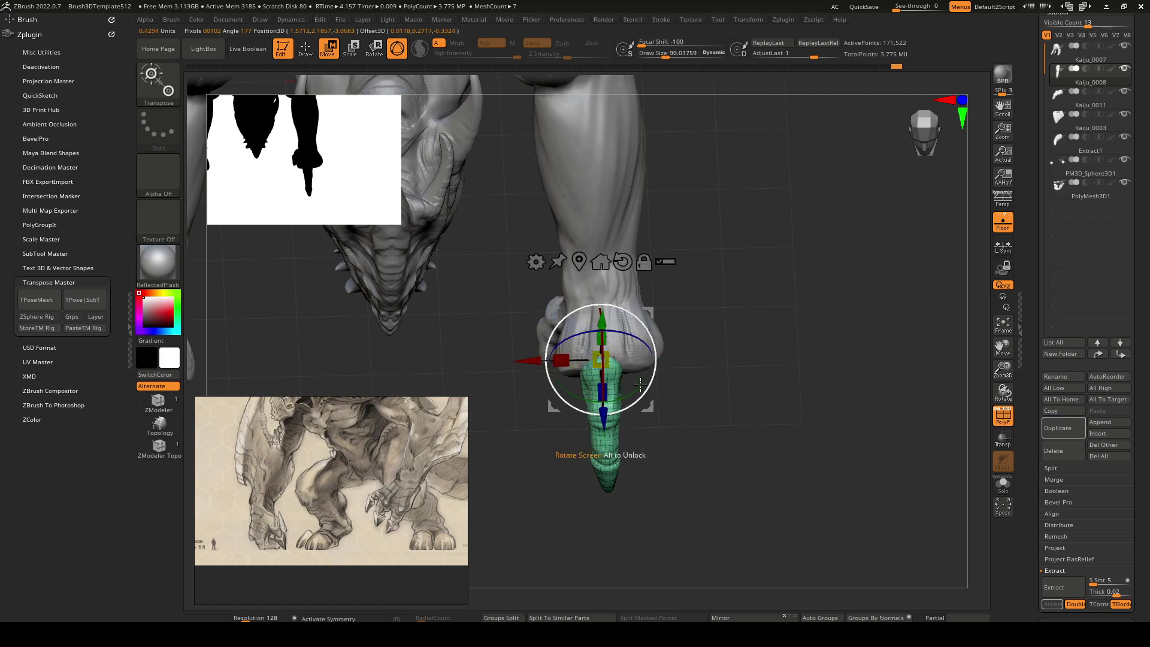
right_click_drag(636, 319, 638, 357)
Duplicate the detailed finger and move and rotate the copy outward to form the outer finger.
mouse_move(551, 360)
left_mouse_down("ctrl")
mouse_move(530, 363)
mouse_move(542, 363)
left_mouse_up("ctrl")
scroll(1065, 387, "down", 5)
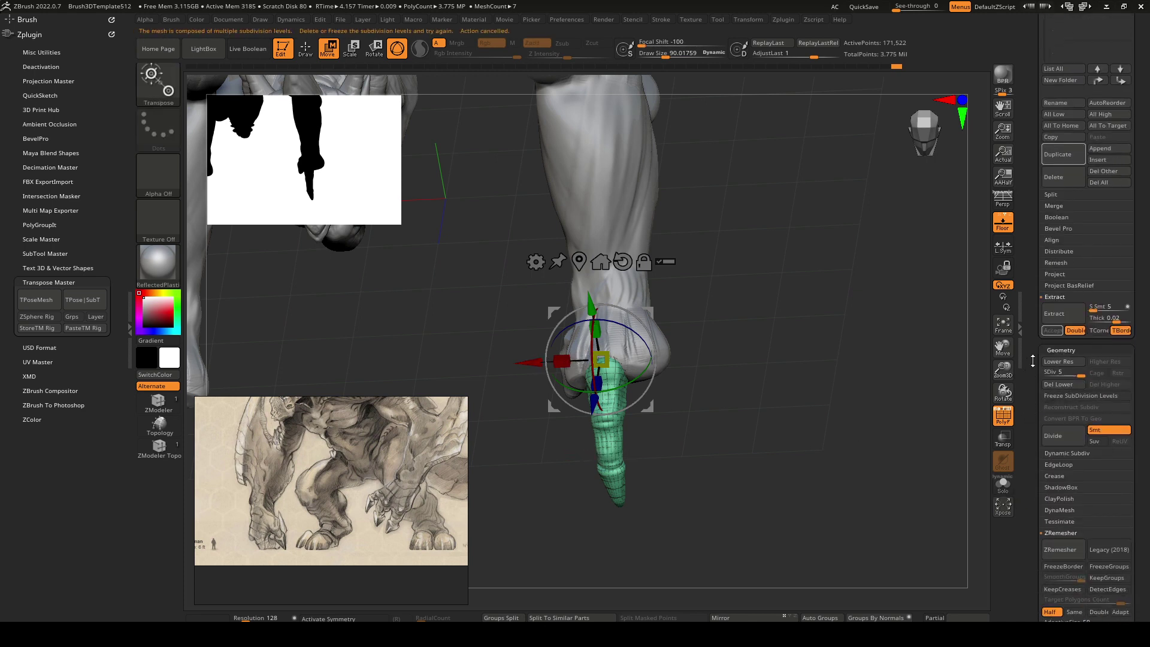
left_click_drag(1033, 355, 1041, 419)
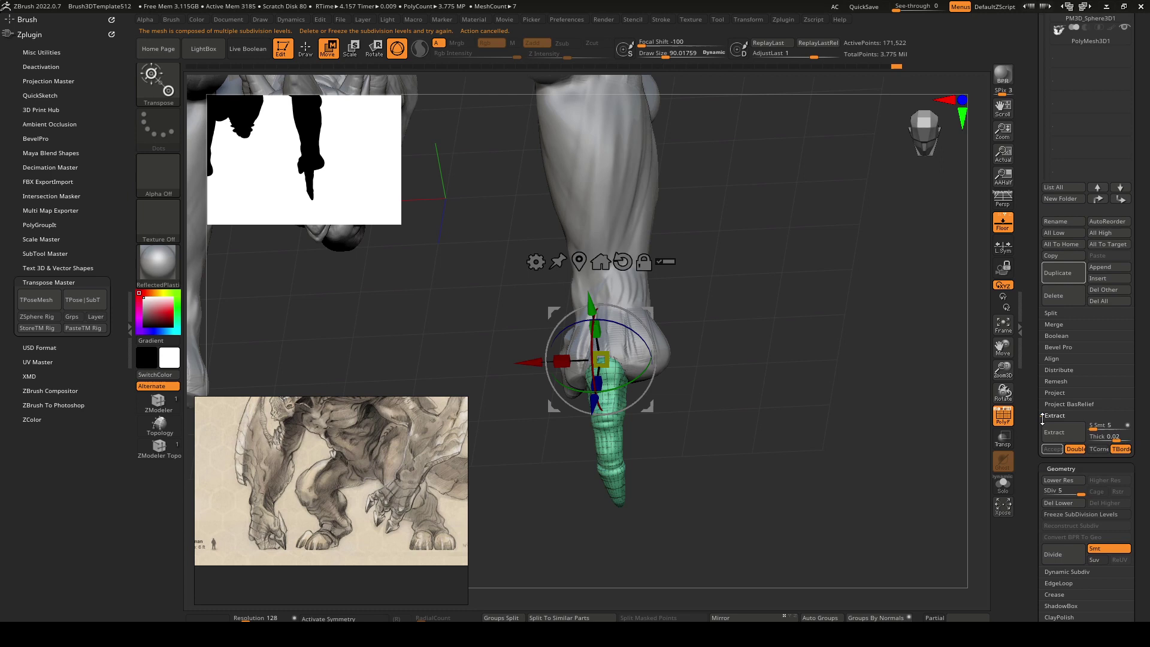
left_click(1053, 272)
left_click_drag(533, 364, 562, 362)
mouse_move(661, 379)
left_mouse_down()
mouse_move(683, 361)
mouse_move(664, 368)
mouse_move(635, 346)
mouse_move(673, 362)
left_mouse_up()
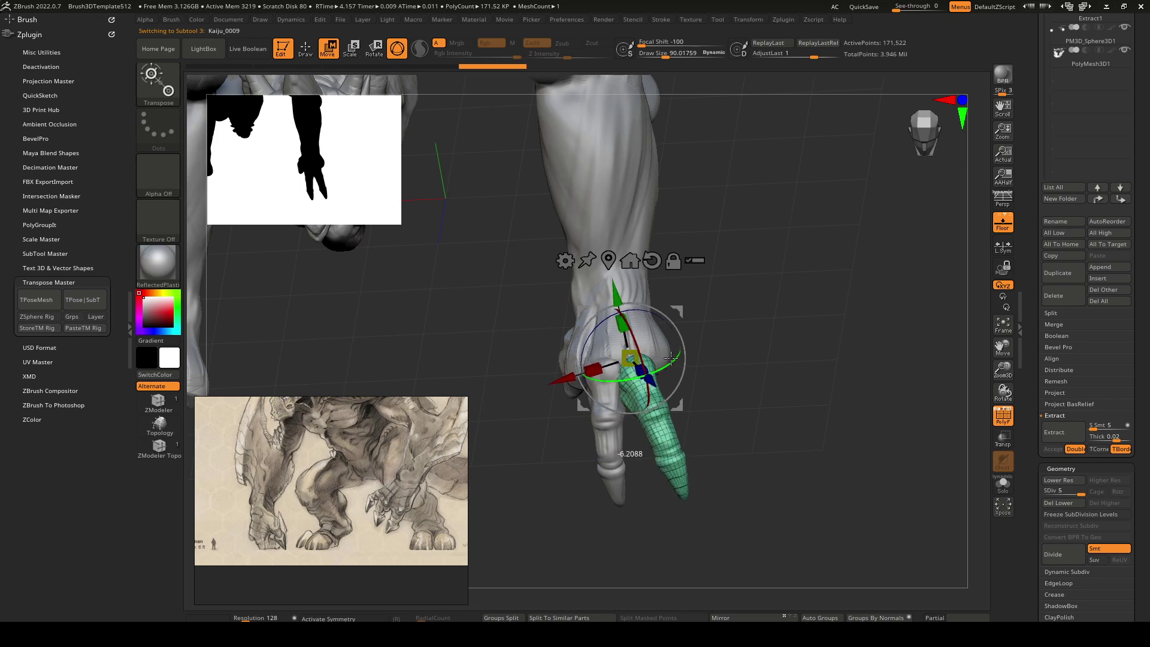
right_click_drag(647, 347, 657, 379)
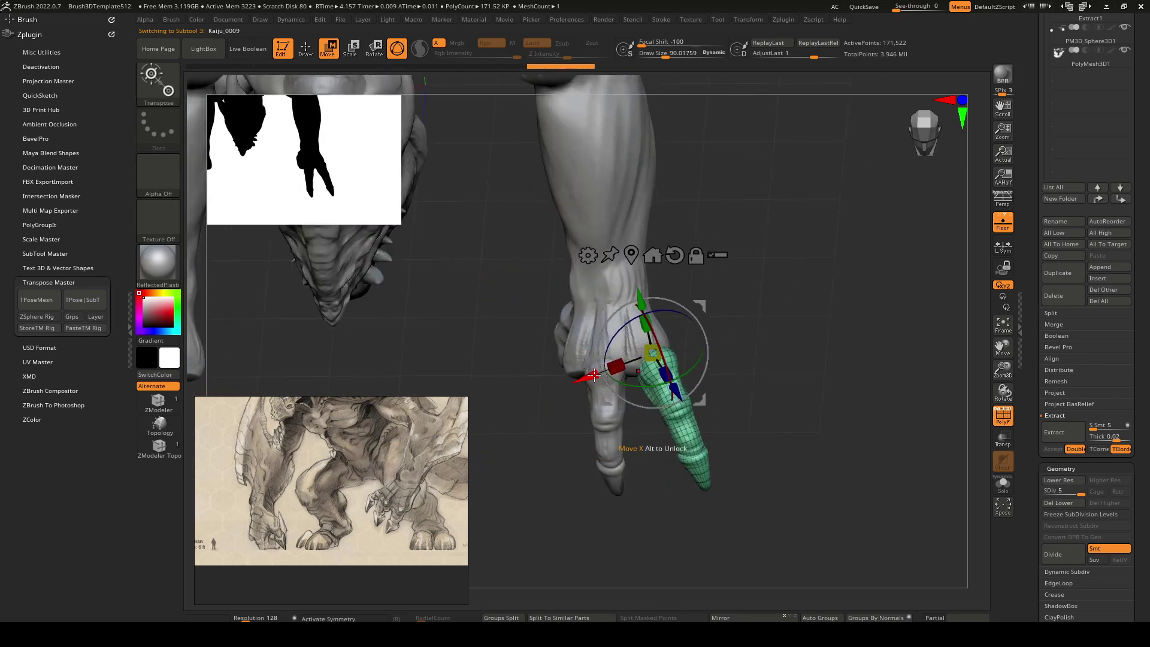
Adjust the outer finger's rotation and position so its base knuckle seats against the hand.
right_click_drag(669, 386, 701, 263)
left_click_drag(702, 262, 690, 406)
left_click_drag(709, 301, 697, 289)
right_click_drag(688, 299, 766, 317)
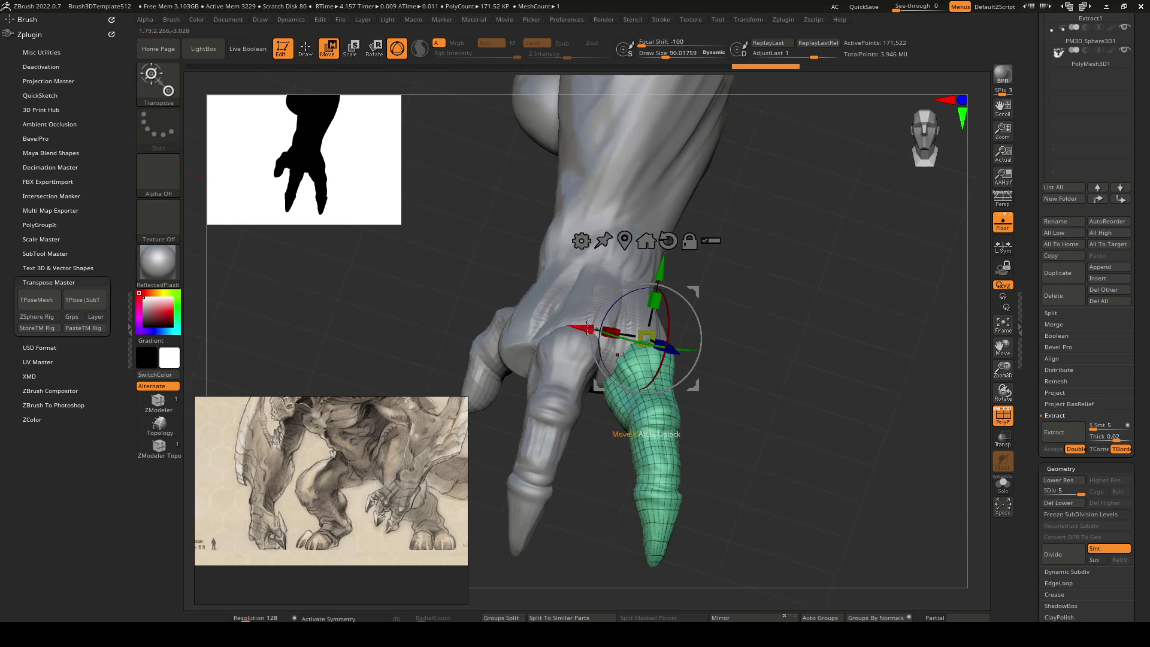
left_click_drag(587, 328, 791, 390)
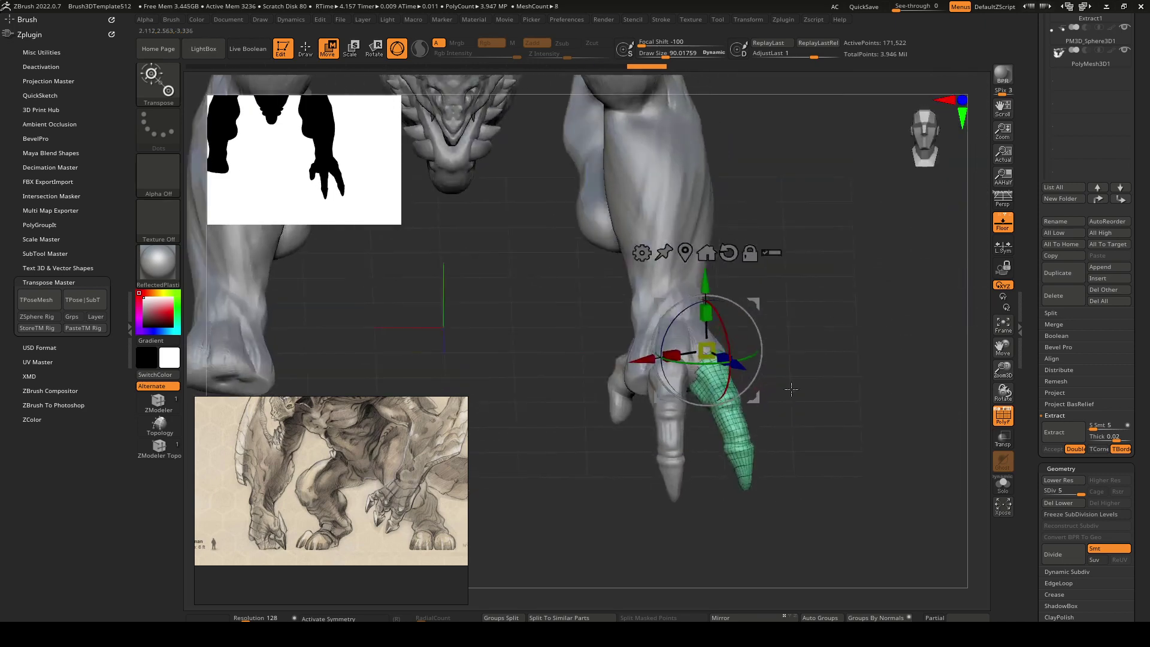
Duplicate the outer finger, reset the gizmo's orientation and move the copy across to the hand's inner side.
left_click(1066, 277)
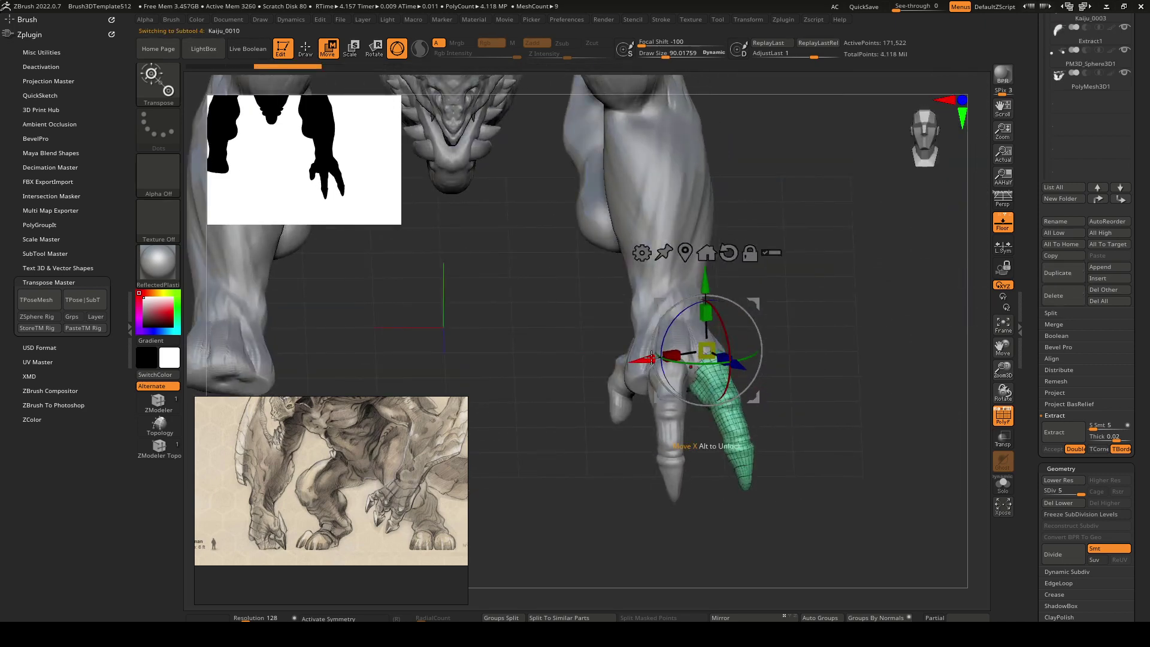
left_click(729, 252, "alt")
right_click_drag(721, 264, 689, 391)
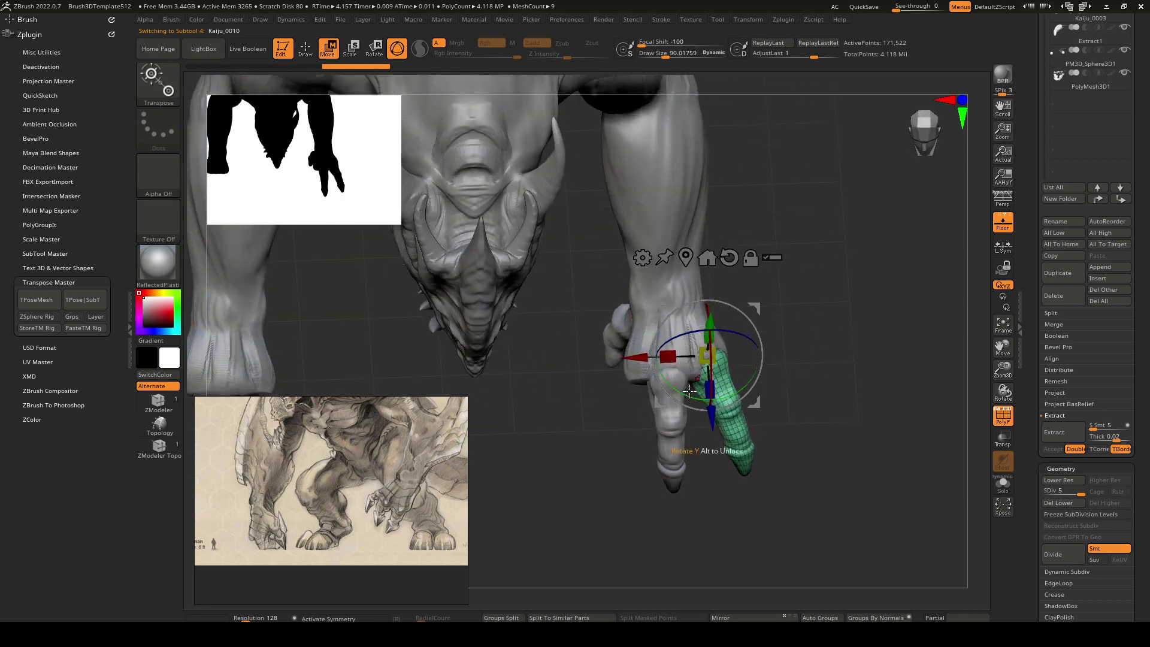
left_click_drag(644, 353, 557, 356)
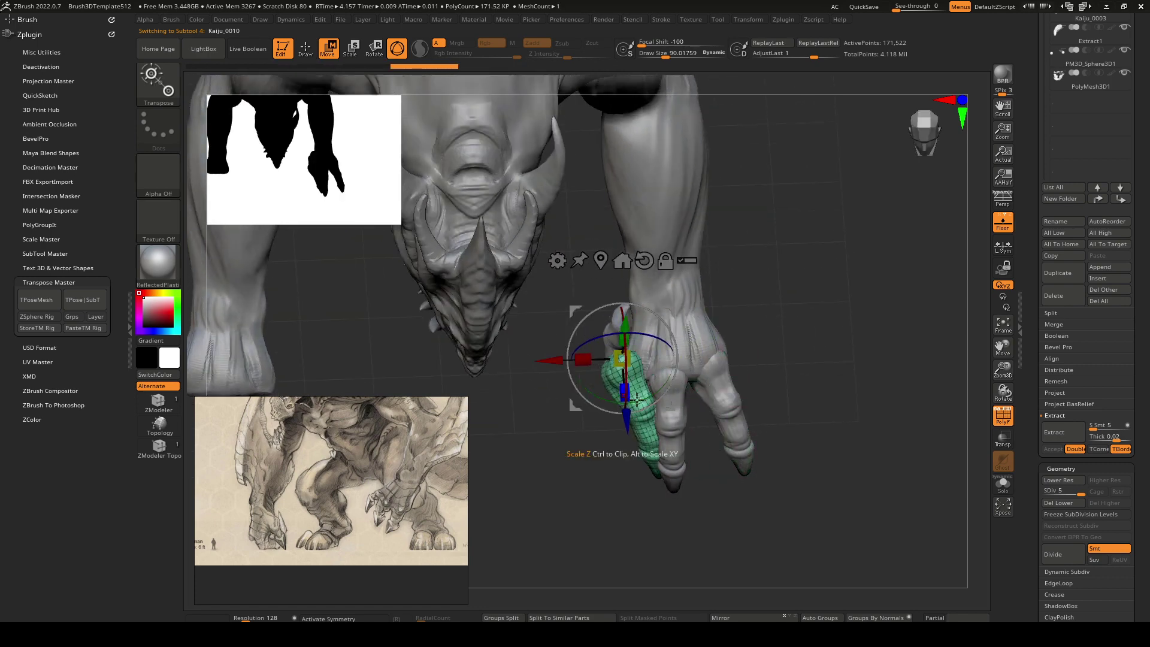
Place the transform gizmo at the inner finger's base knuckle and rotate and move the finger to seat it against the hand.
right_click_drag(631, 379, 628, 446, "ctrl")
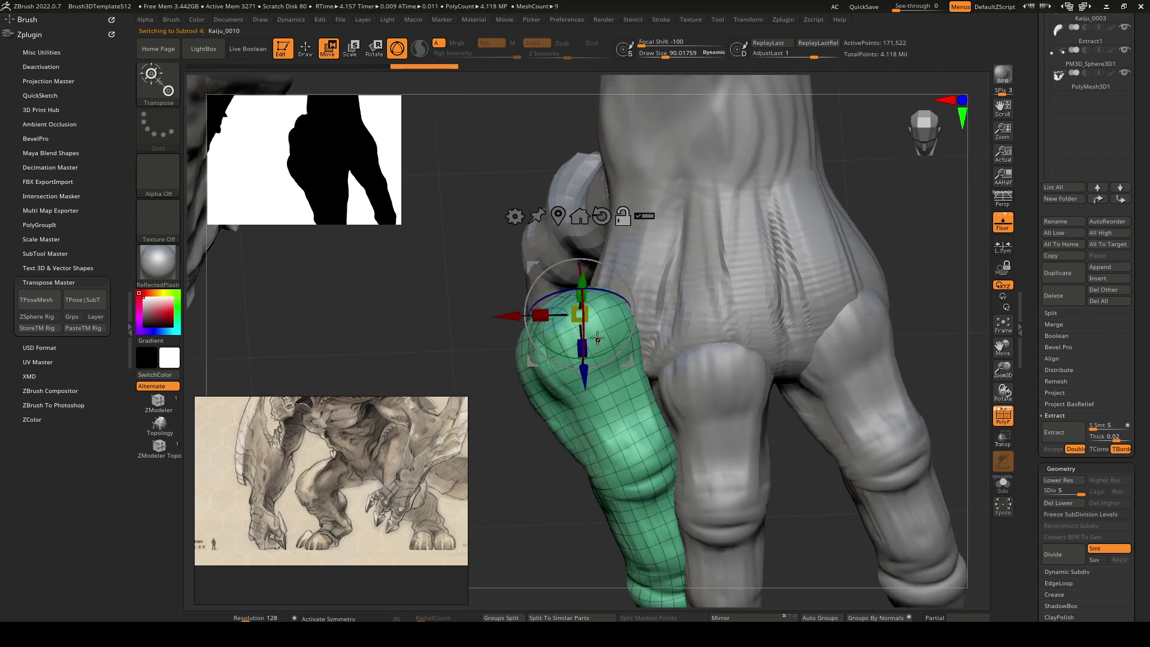
left_click_drag(597, 324, 613, 351, "alt")
right_click_drag(653, 434, 543, 341)
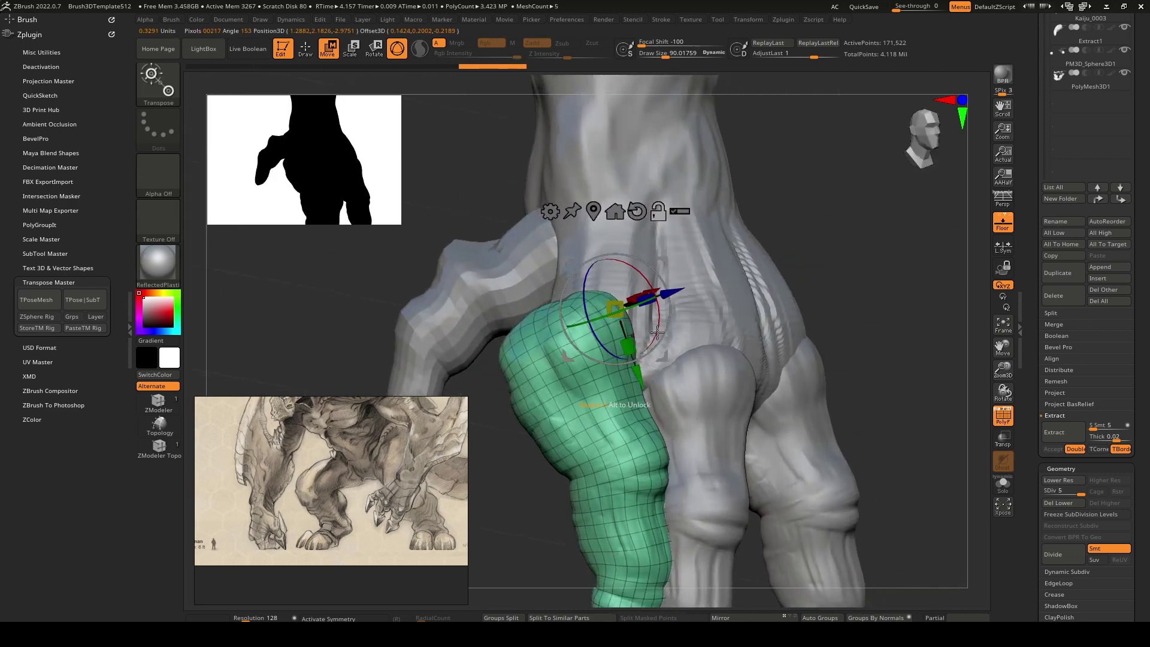
right_click_drag(601, 353, 611, 337)
left_click_drag(633, 348, 610, 378)
left_click_drag(562, 344, 609, 386)
right_click_drag(609, 386, 610, 331)
left_click_drag(572, 321, 576, 314)
right_click_drag(576, 313, 640, 276)
left_click_drag(640, 276, 646, 271)
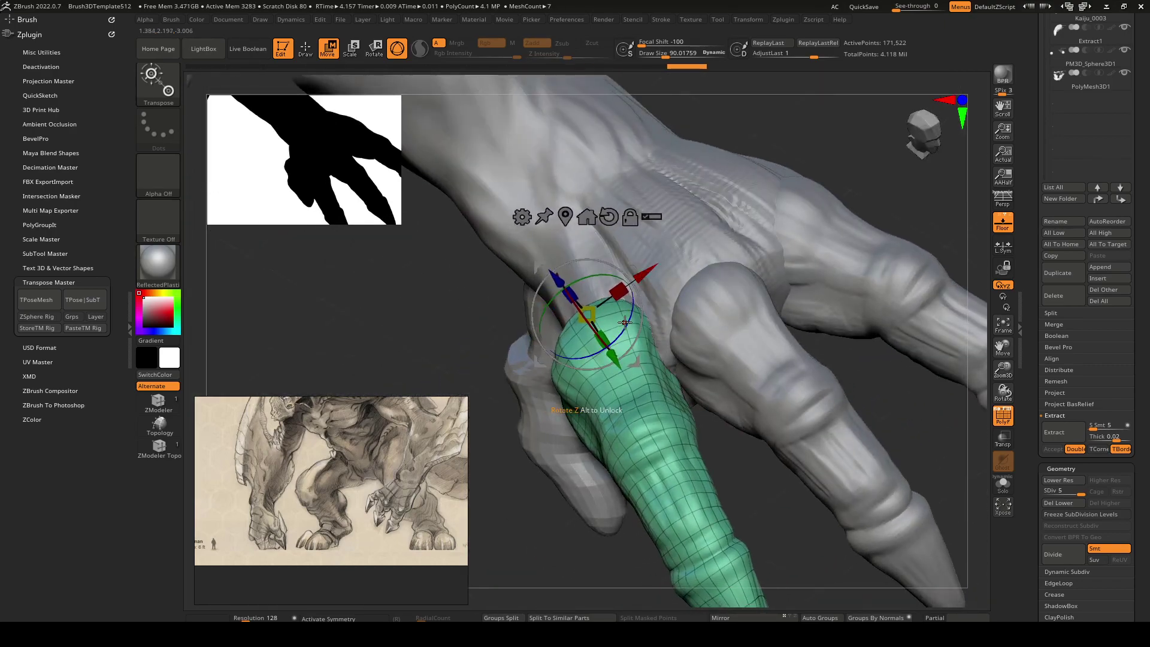
Rotate the inner finger about 10 degrees and scale it to about 0.93 to fit the hand.
left_click_drag(625, 322, 630, 383)
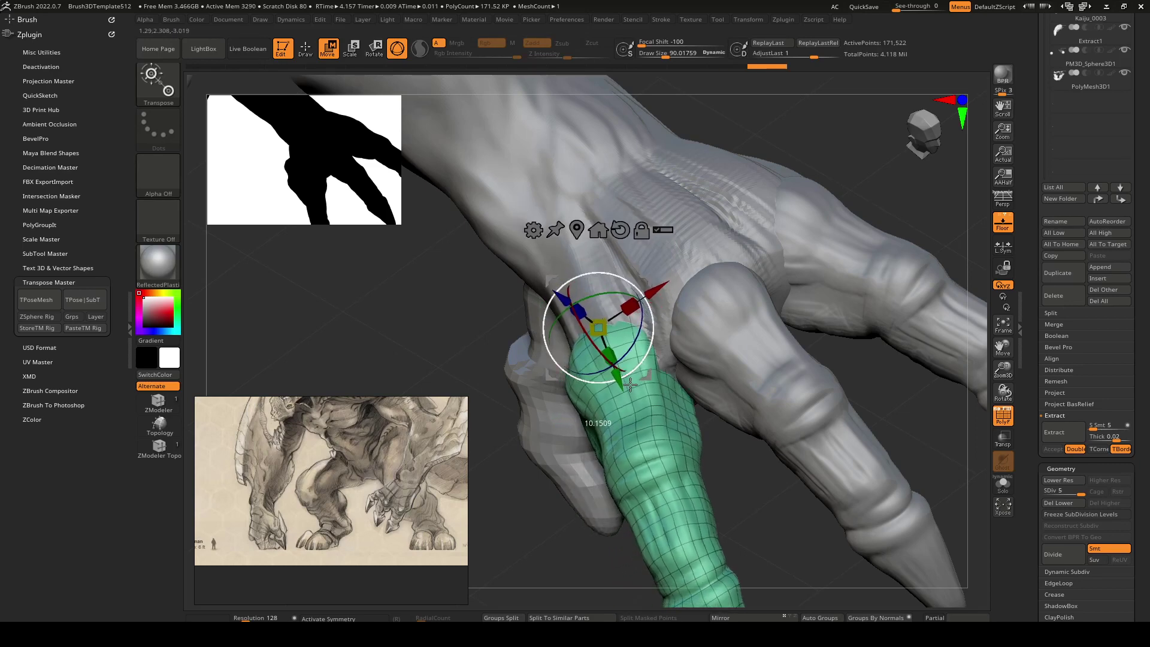
right_click_drag(688, 385, 642, 353, "ctrl")
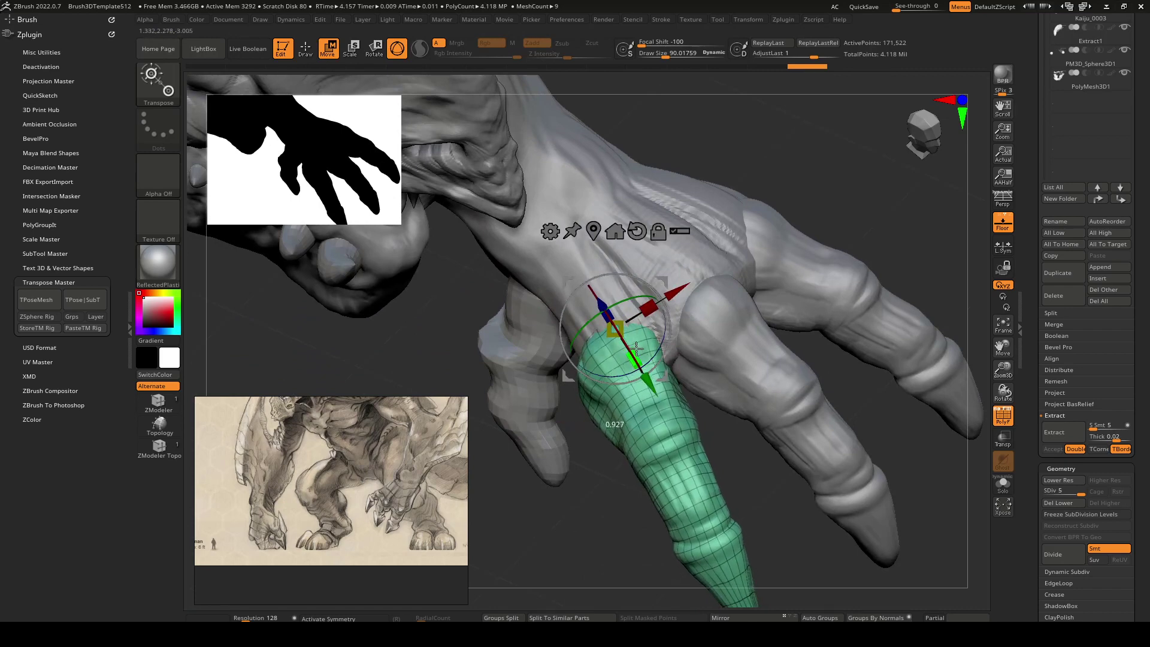
left_click_drag(634, 345, 631, 341)
right_click_drag(631, 341, 763, 338, "ctrl")
mouse_move(763, 338)
left_mouse_down()
mouse_move(701, 410)
mouse_move(677, 365)
left_mouse_up()
Select the outer finger Kaiju_0009 and fine-tune its overall scale at the base knuckle.
key("q")
mouse_move(716, 366)
right_mouse_down("ctrl")
mouse_move(684, 352)
mouse_move(708, 325)
mouse_move(724, 331)
mouse_move(671, 344)
mouse_move(711, 351)
right_mouse_up("ctrl")
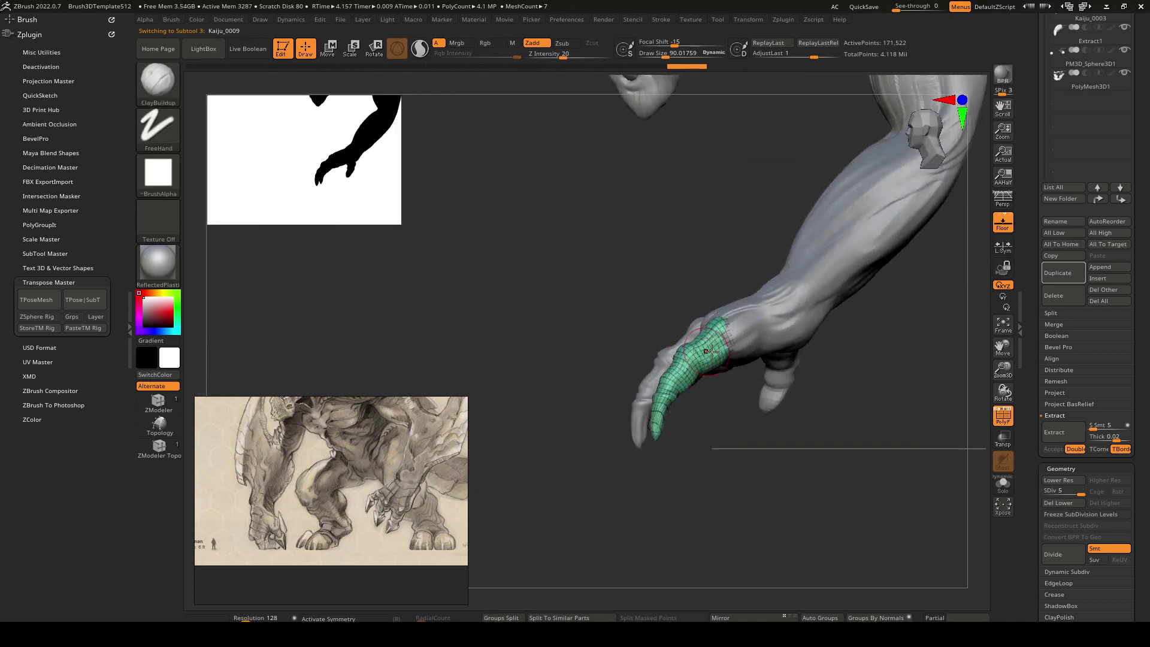
key("w")
scroll(724, 360, "up", 3)
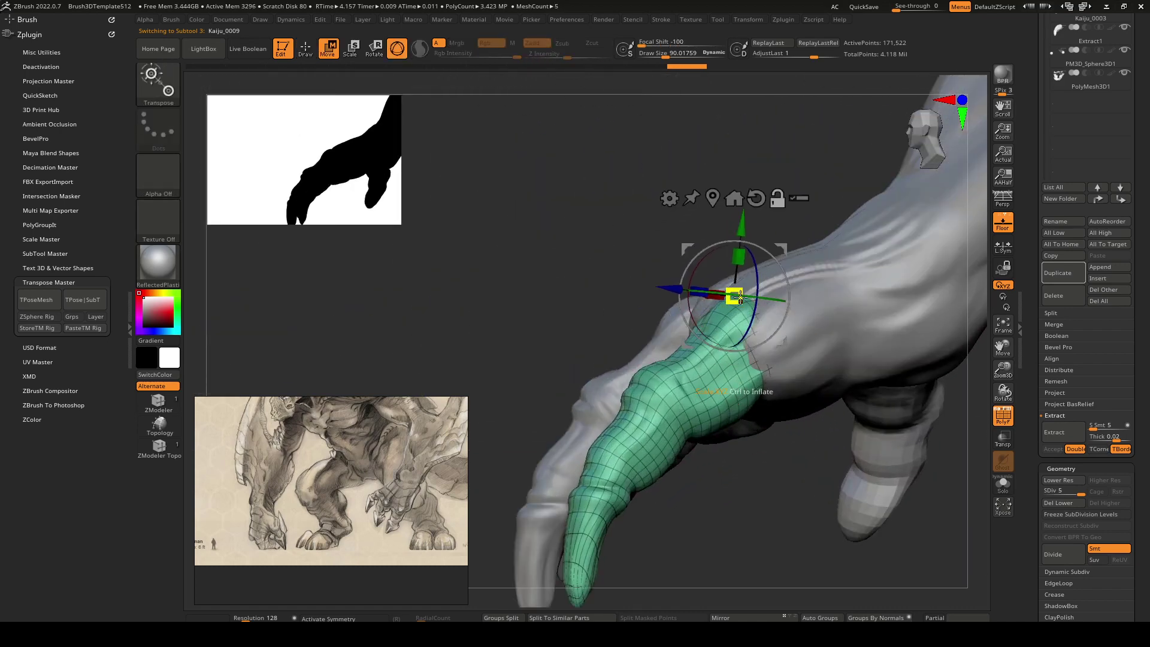
left_click_drag(739, 292, 732, 296)
mouse_move(732, 295)
right_mouse_down("shift")
mouse_move(749, 364)
mouse_move(750, 310)
mouse_move(832, 342)
mouse_move(828, 405)
mouse_move(793, 419)
mouse_move(798, 275)
mouse_move(793, 379)
mouse_move(859, 381)
mouse_move(785, 387)
right_mouse_up("shift")
key("q")
left_click_drag(785, 387, 868, 378)
right_click_drag(868, 379, 796, 362)
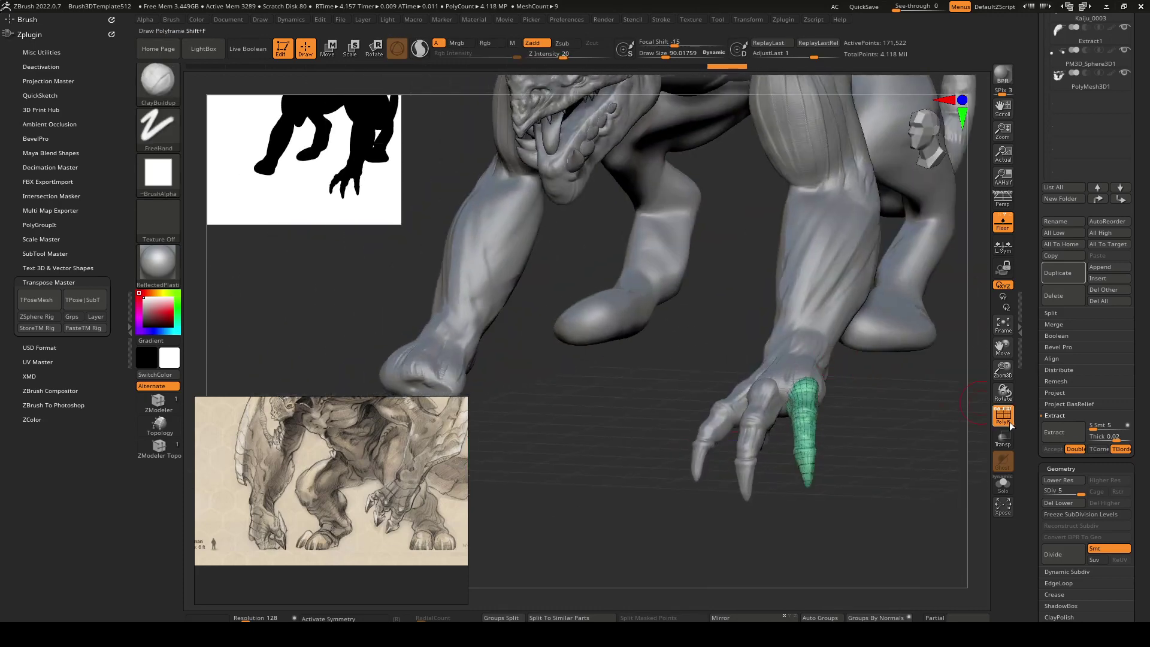
Hide the polyframe, delete the lower subdivision levels of inner finger Kaiju_0010 and mirror it onto the opposite hand.
left_click(1009, 419)
right_click_drag(764, 413, 791, 422, "alt")
left_click(745, 431, "alt")
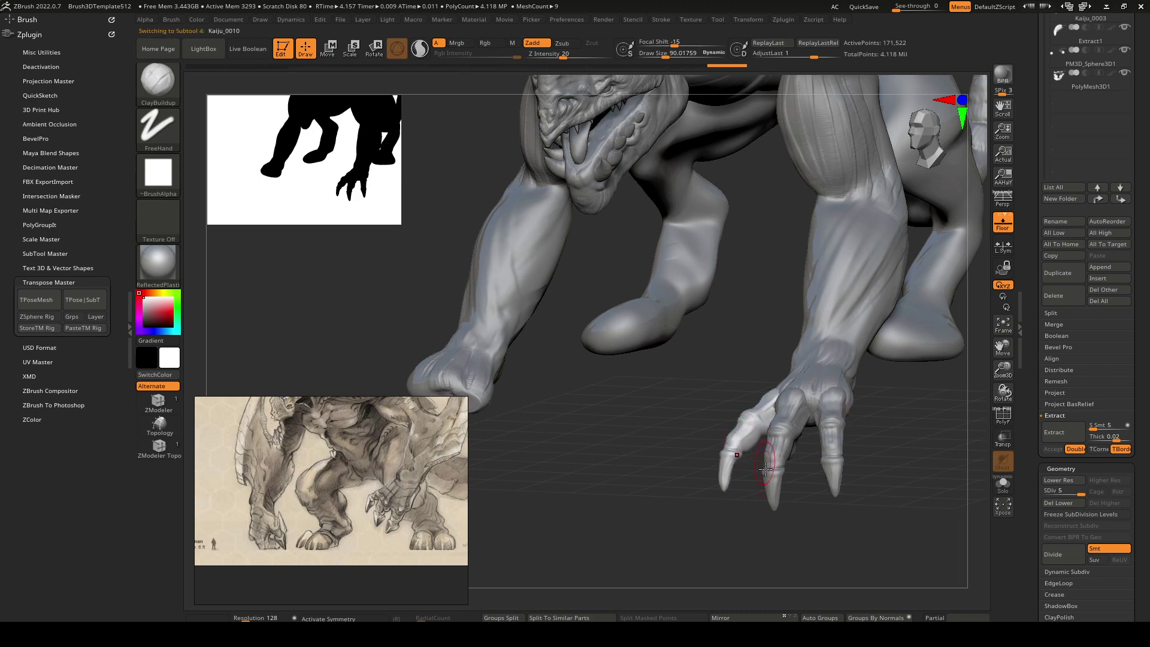
left_click_drag(1037, 546, 1036, 511)
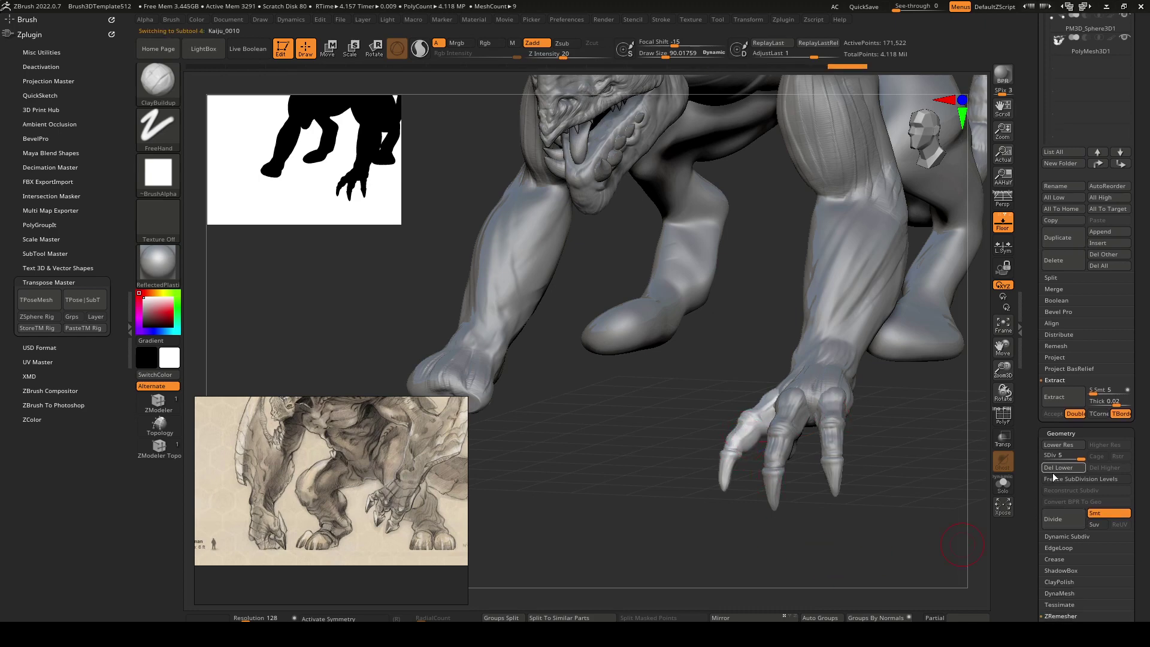
left_click(1061, 468)
right_click_drag(772, 442, 835, 367, "alt")
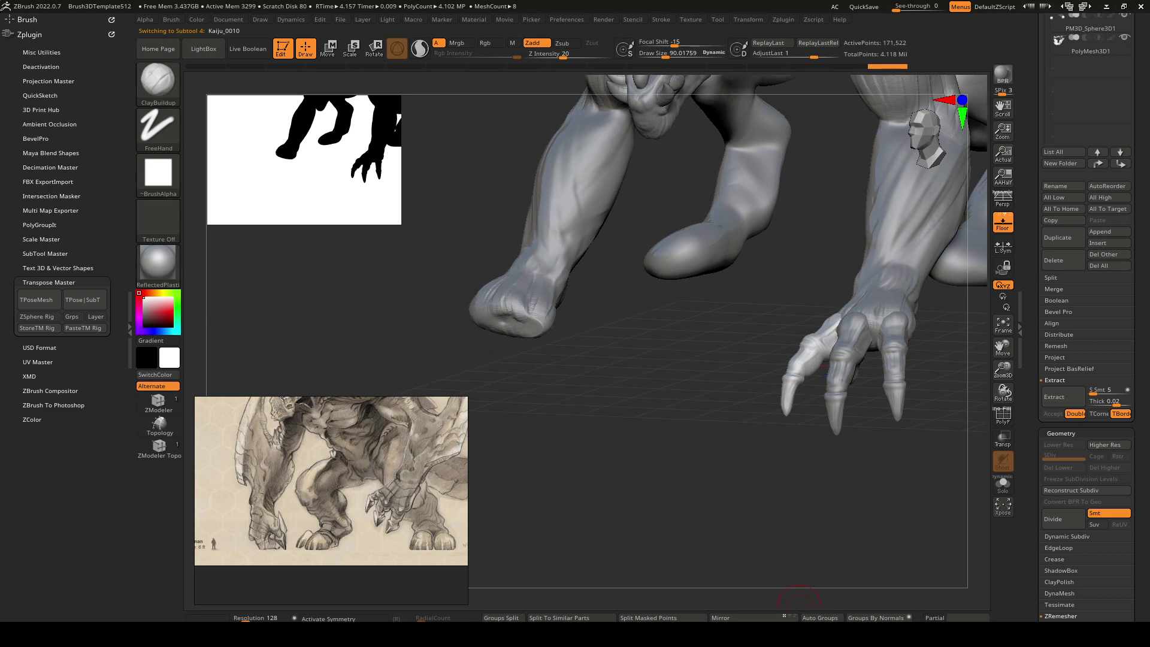
left_click(752, 618)
Delete the lower subdivision levels of fingers Kaiju_0008 and Kaiju_0009 and mirror each onto the opposite hand.
left_click(851, 376, "alt")
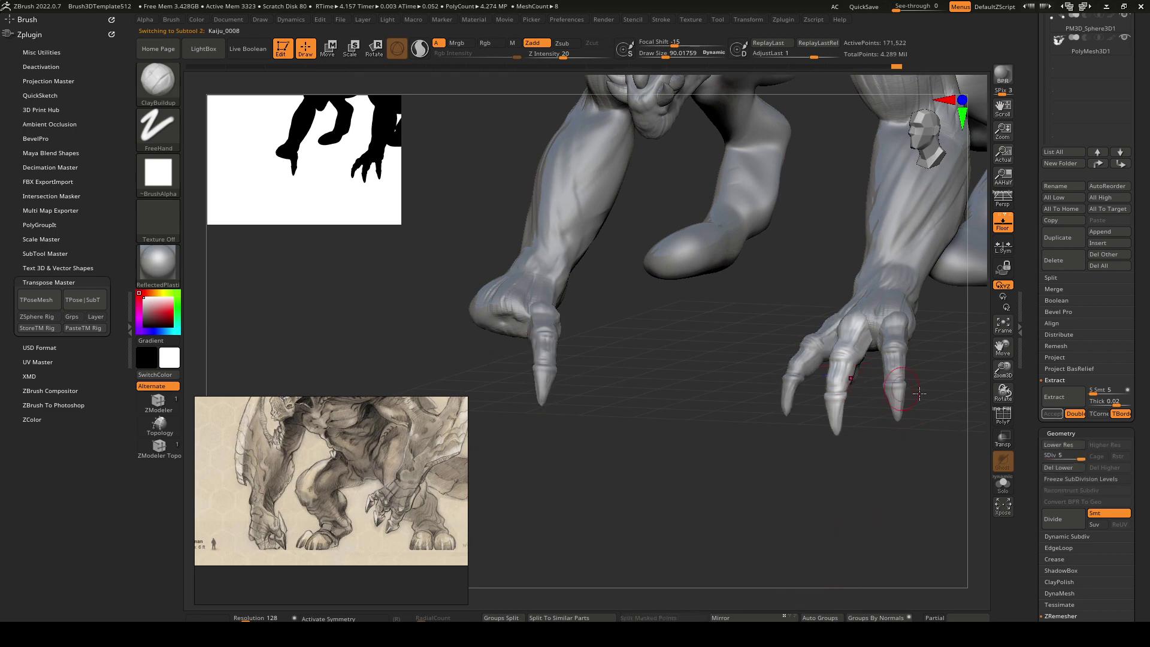
left_click(1064, 467)
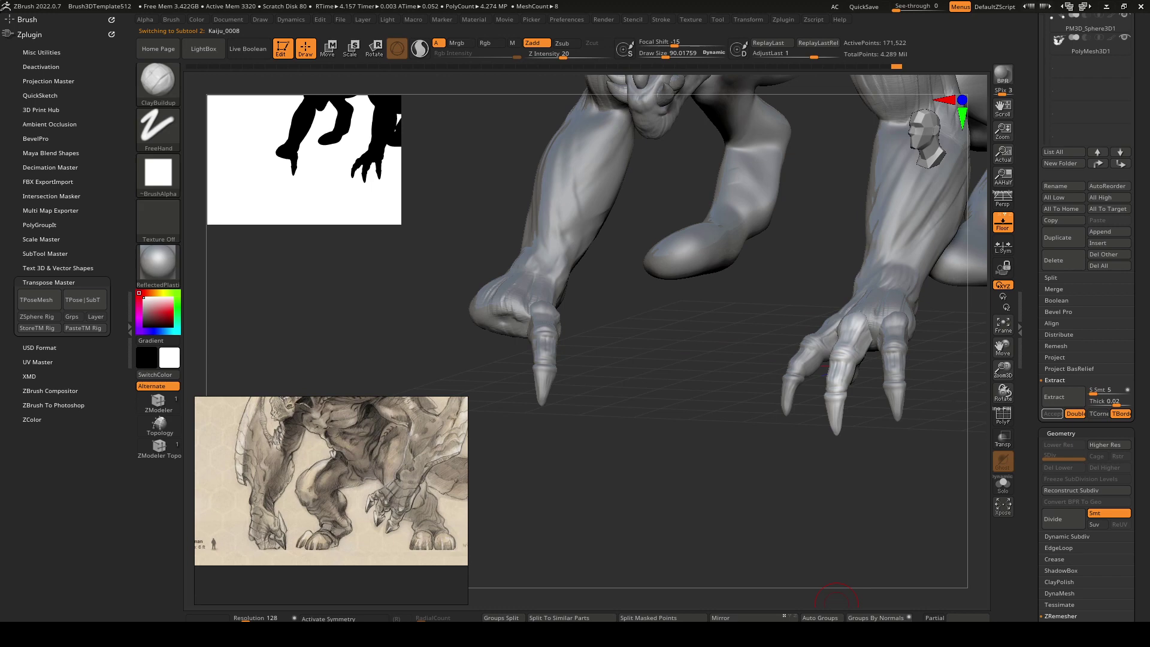
left_click(778, 617)
key("ctrl+z")
key("ctrl+z")
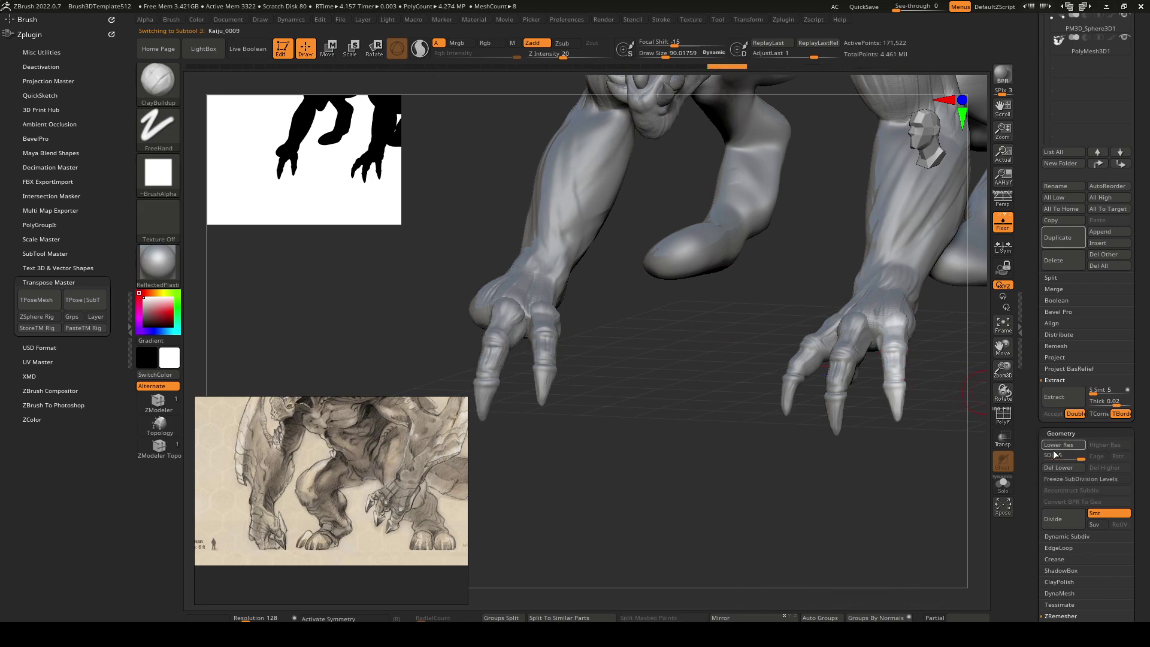
left_click(1067, 470)
left_click(778, 617)
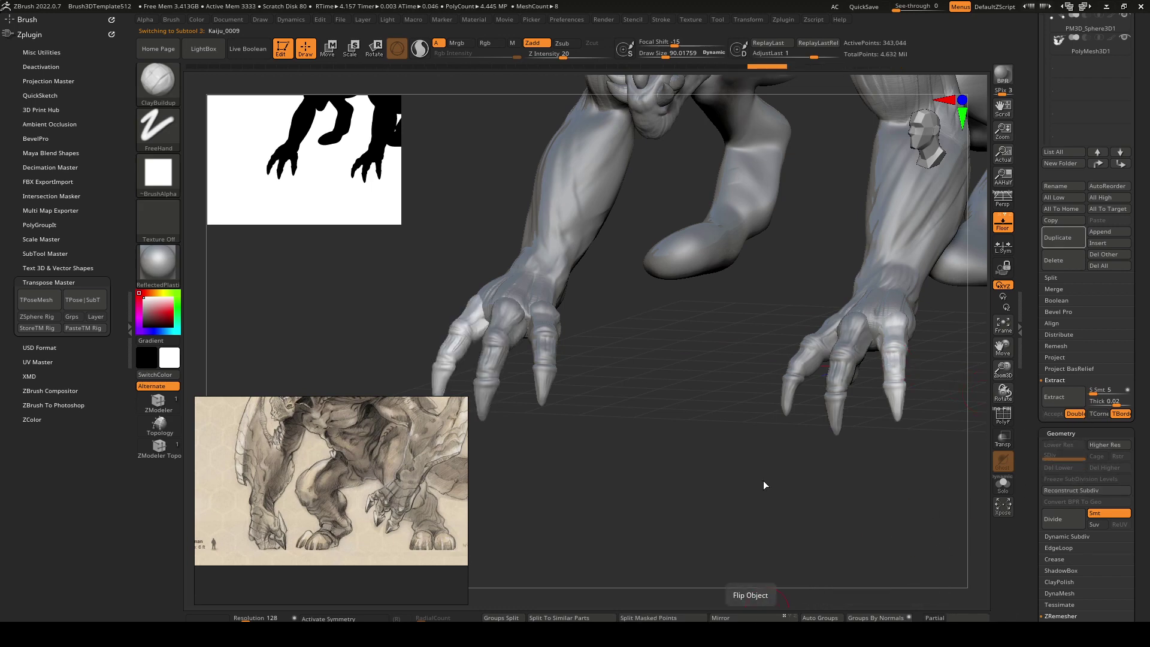
Duplicate the inner finger Kaiju_0010 and rotate and move the copy away from the hand's finger row as a new thumb.
mouse_move(762, 482)
left_mouse_down()
mouse_move(692, 464)
mouse_move(747, 469)
mouse_move(707, 461)
left_mouse_up()
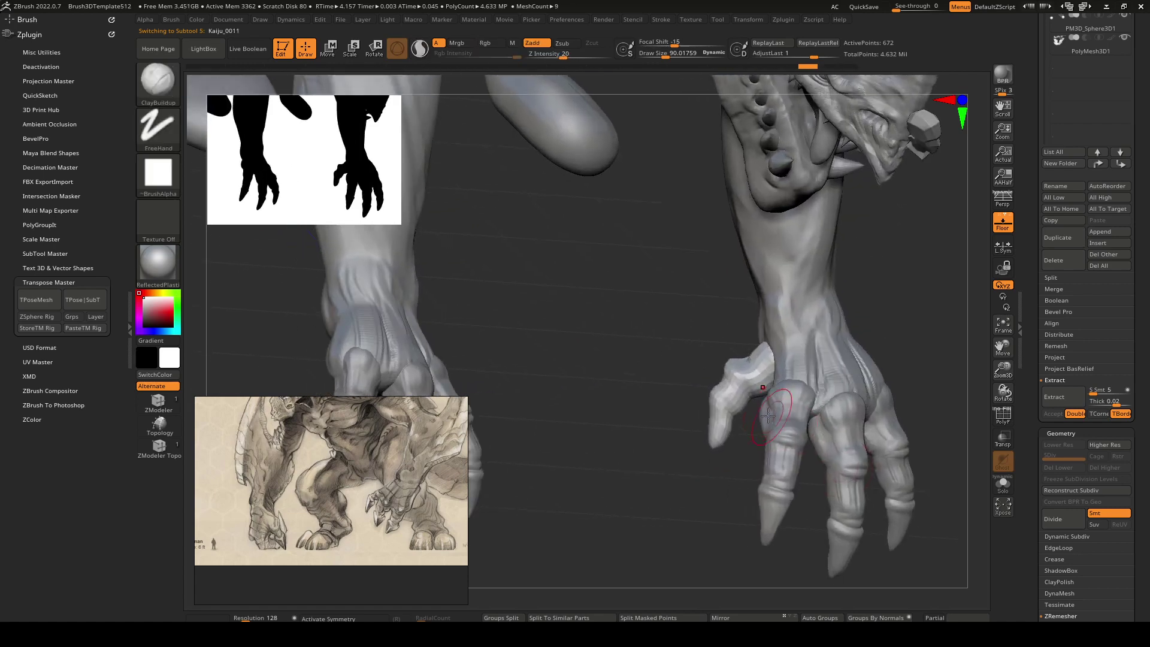
mouse_move(767, 416)
right_mouse_down()
mouse_move(694, 422)
mouse_move(754, 433)
mouse_move(790, 408)
mouse_move(734, 411)
mouse_move(774, 400)
right_mouse_up()
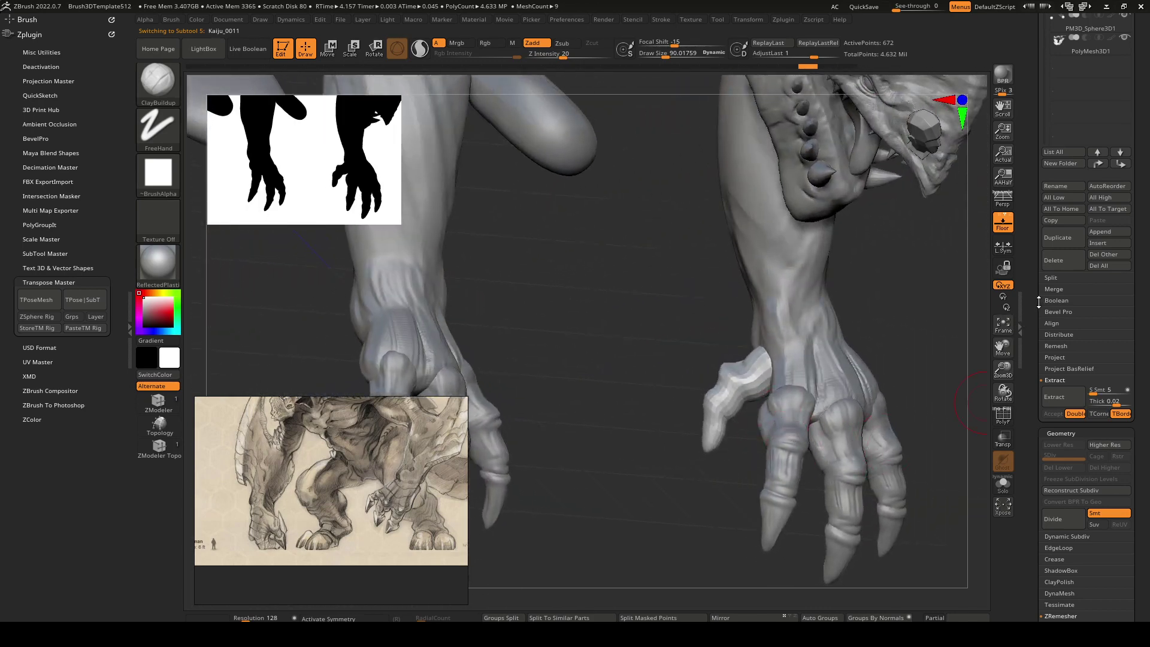
left_click_drag(1038, 302, 1038, 315)
left_click(804, 435, "alt")
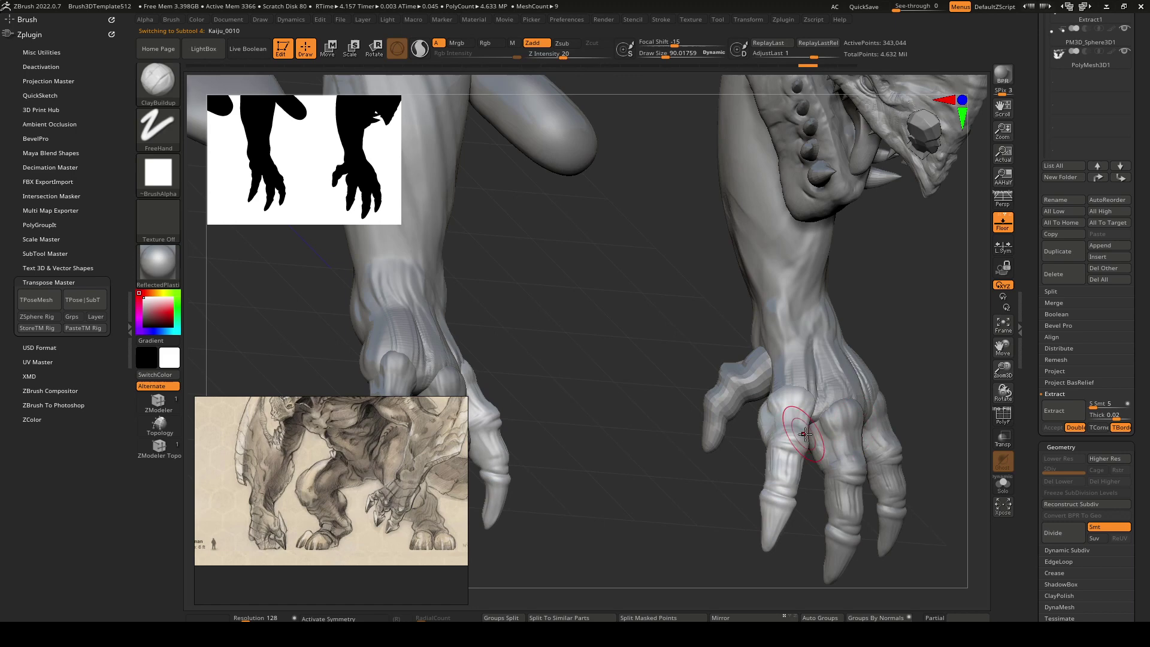
left_click(1075, 259)
key("w")
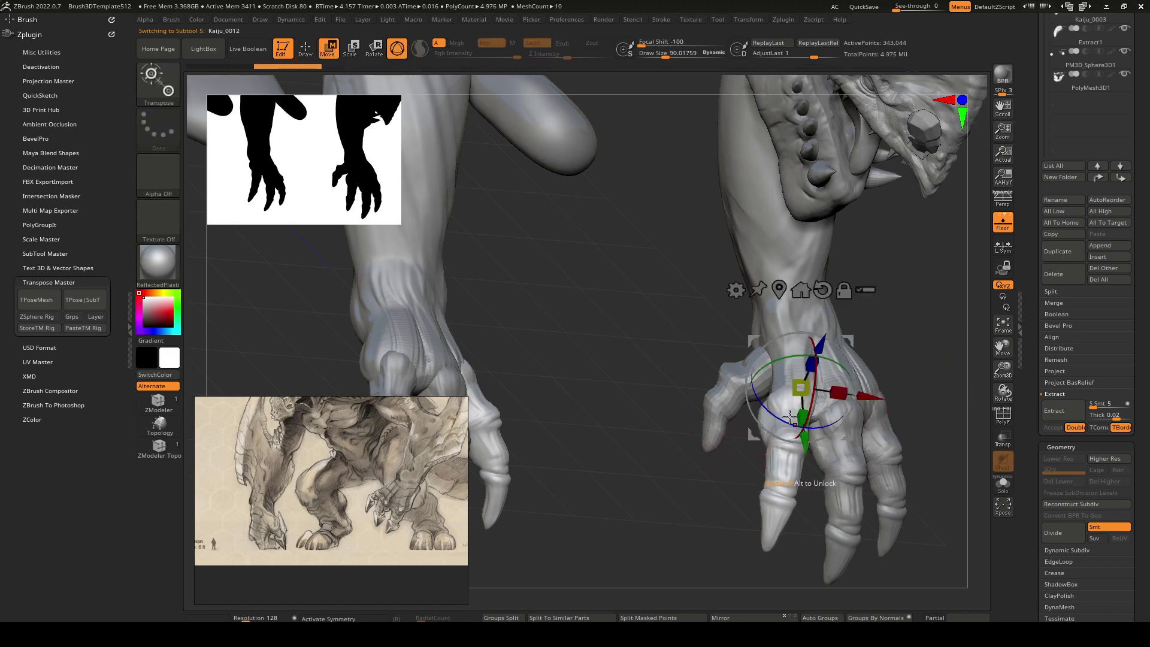
left_click_drag(799, 413, 806, 359)
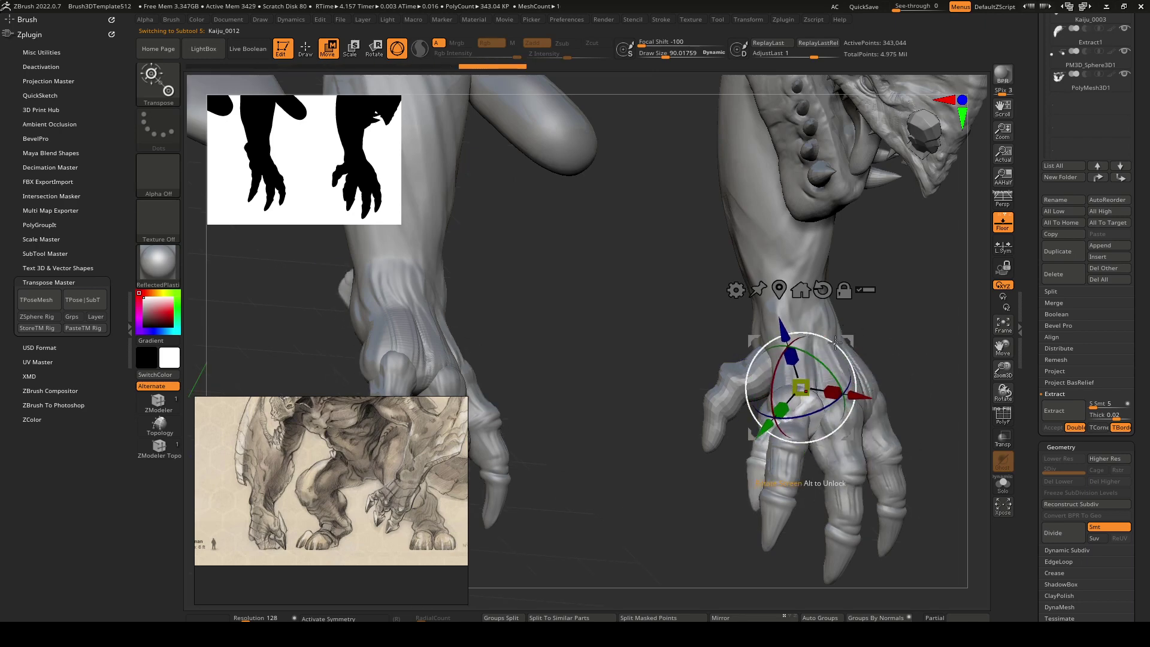
mouse_move(850, 339)
left_mouse_down()
mouse_move(785, 297)
mouse_move(873, 357)
mouse_move(758, 395)
mouse_move(862, 329)
left_mouse_up()
left_click_drag(806, 297, 850, 407)
left_click_drag(904, 359, 794, 420)
Switch to rectangular selection and isolate the thumb copy on one hand, hiding its mirrored counterpart.
key("ctrl+shift")
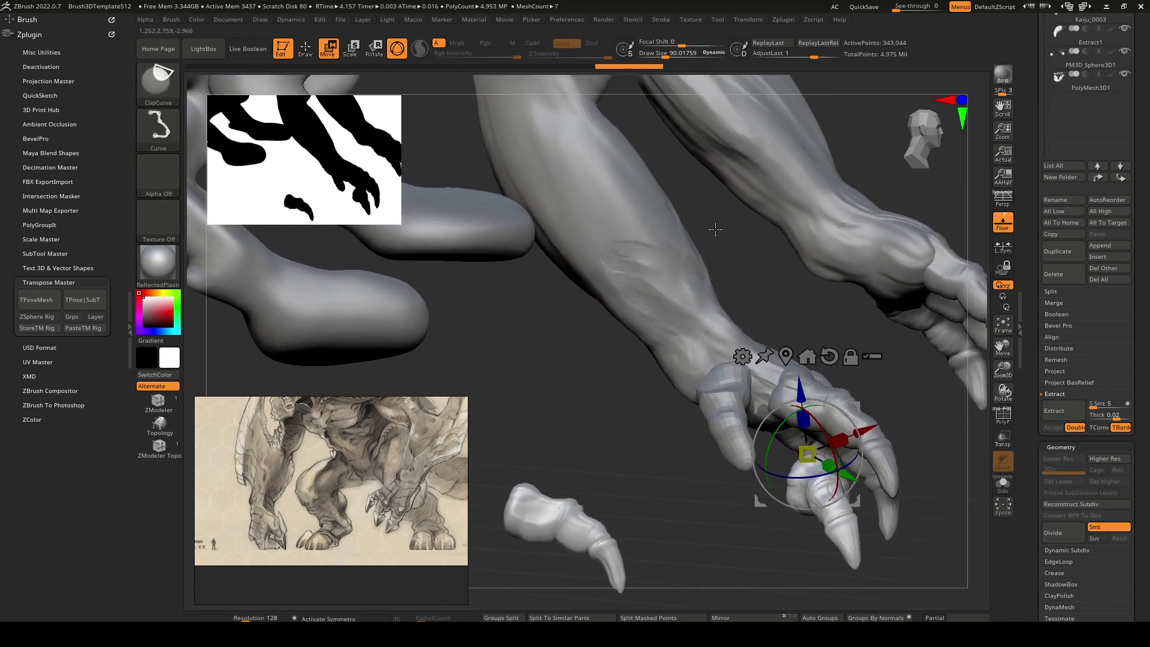
left_click_drag(854, 557, 901, 263, "ctrl+shift")
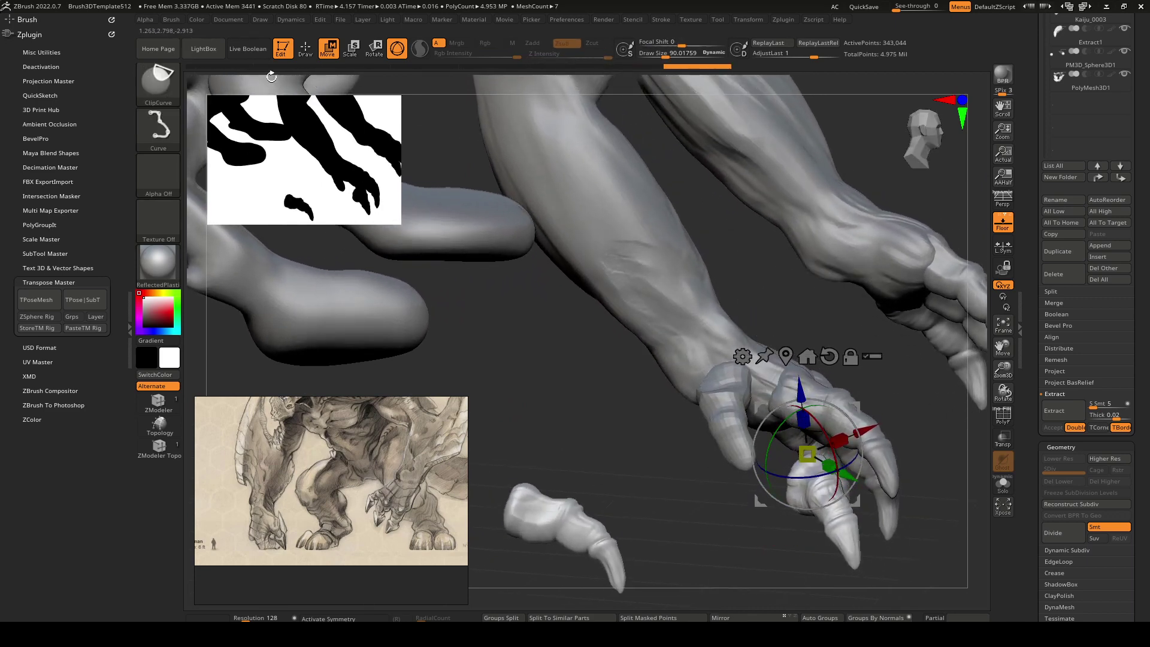
left_click(158, 84)
left_click(674, 143)
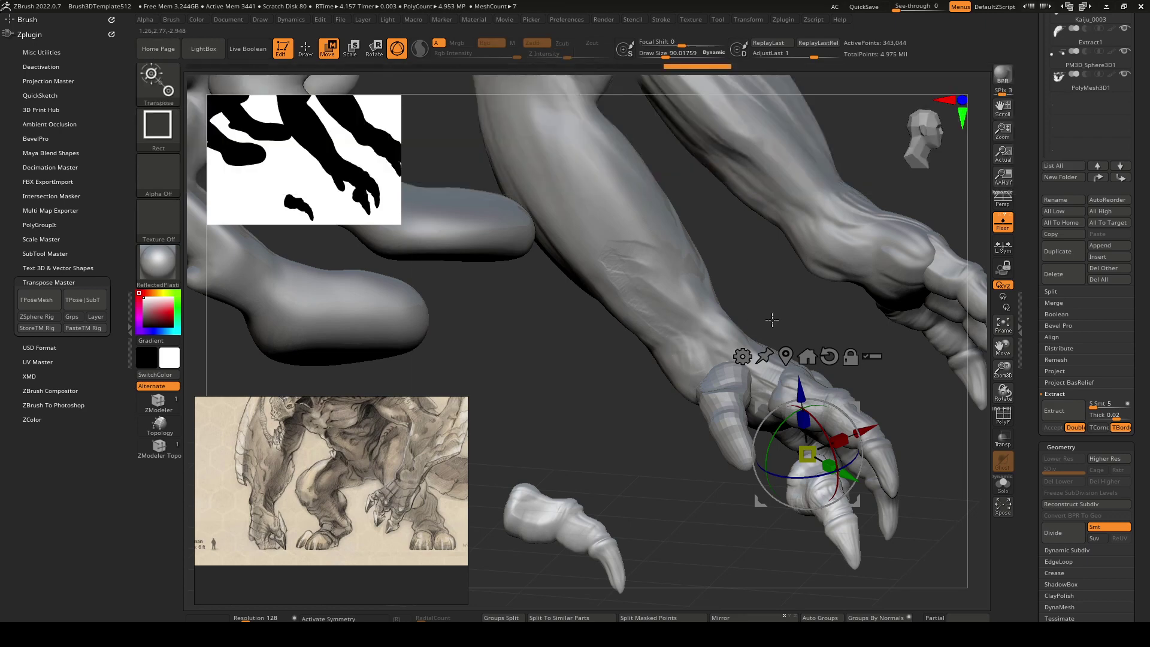
left_click_drag(781, 433, 972, 606, "ctrl+shift")
Move the isolated finger copy up to the low-poly thumb and rotate it to match the thumb's direction.
right_click_drag(808, 448, 895, 301, "ctrl")
left_click_drag(910, 296, 834, 146)
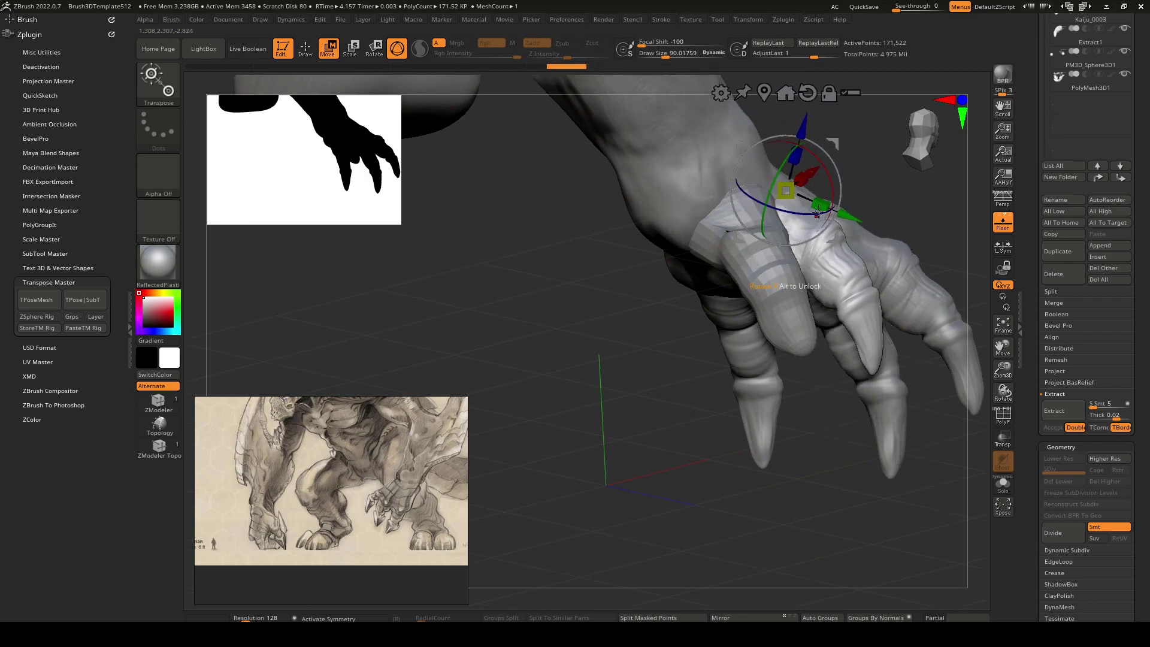
right_click_drag(883, 158, 860, 180)
left_click_drag(850, 161, 809, 177)
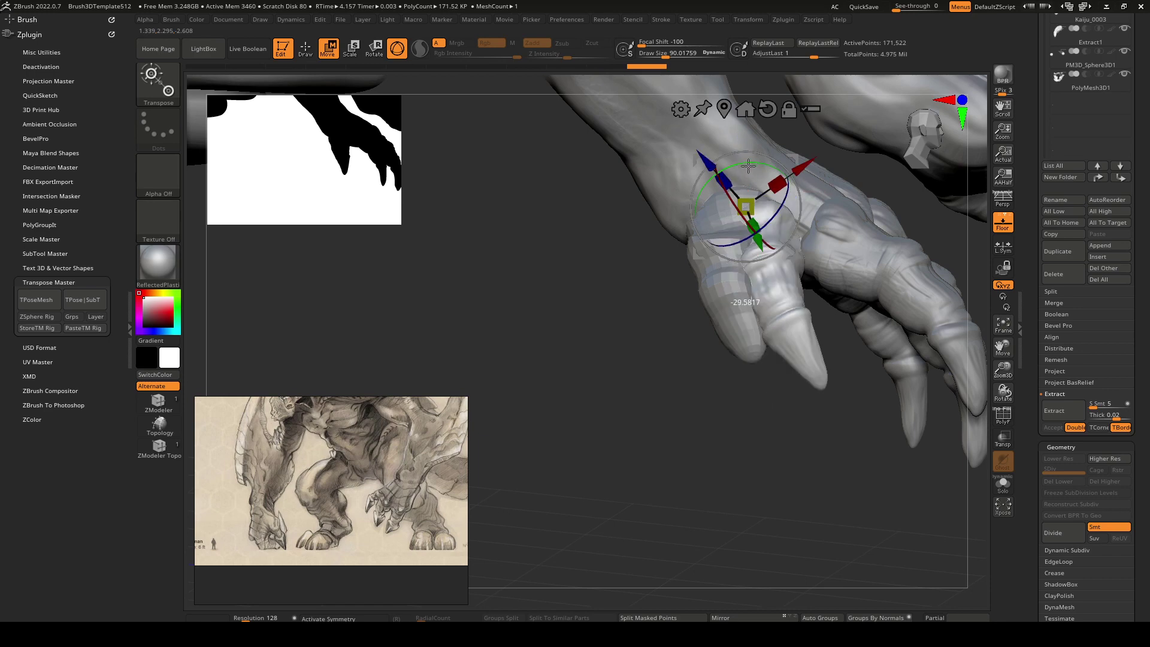
left_click_drag(748, 166, 745, 167)
Fine-tune the new thumb's position, rotation and scale so it covers the low-poly thumb.
right_click_drag(744, 167, 722, 270)
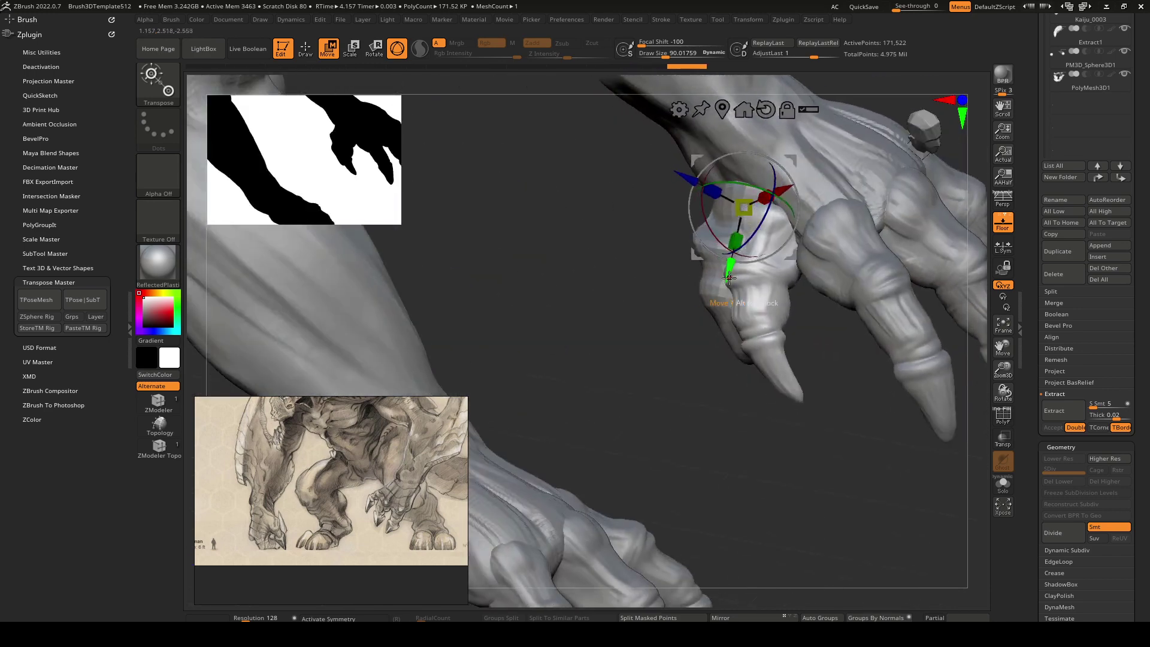
left_click_drag(729, 277, 781, 174)
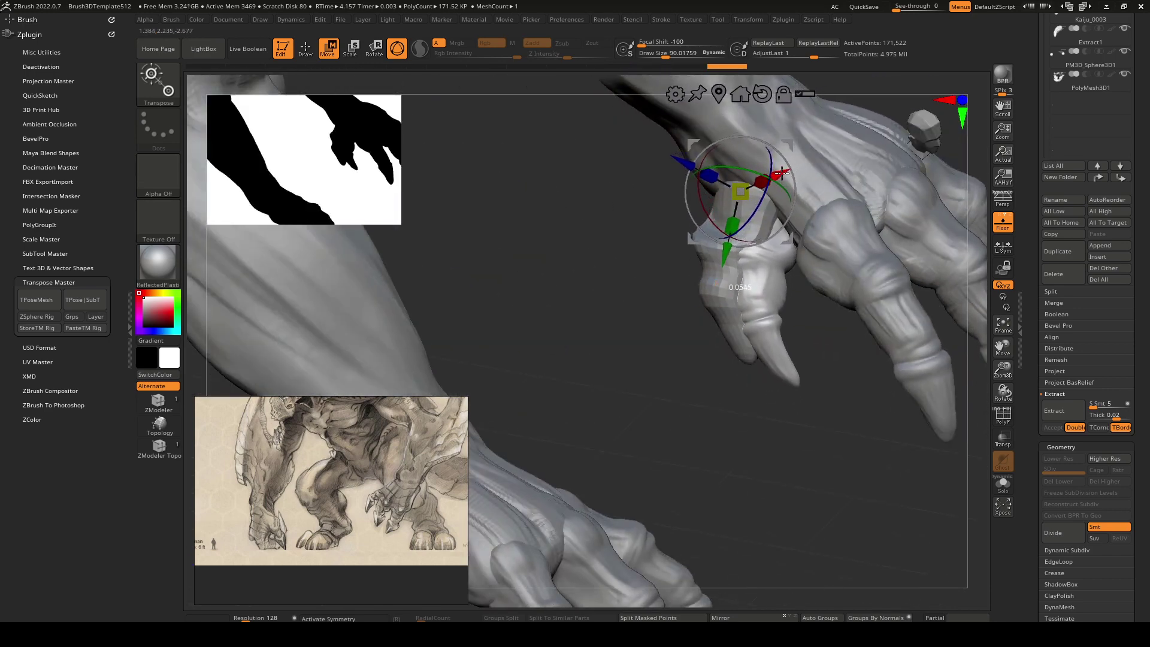
right_click_drag(692, 158, 748, 191)
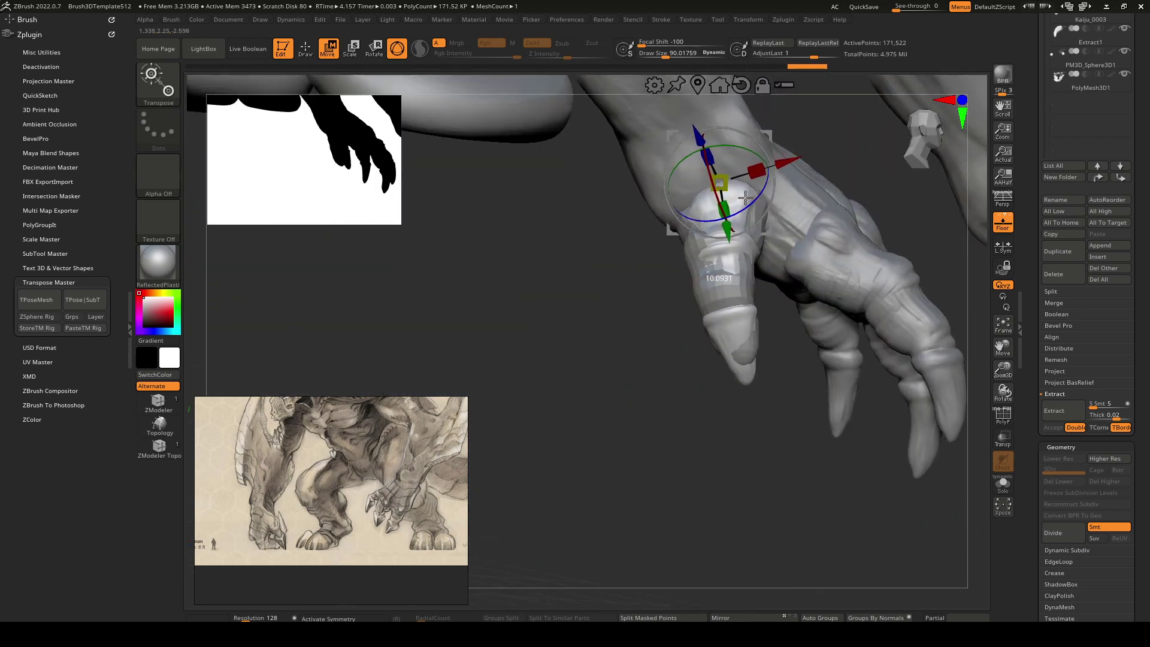
right_click_drag(770, 218, 755, 197)
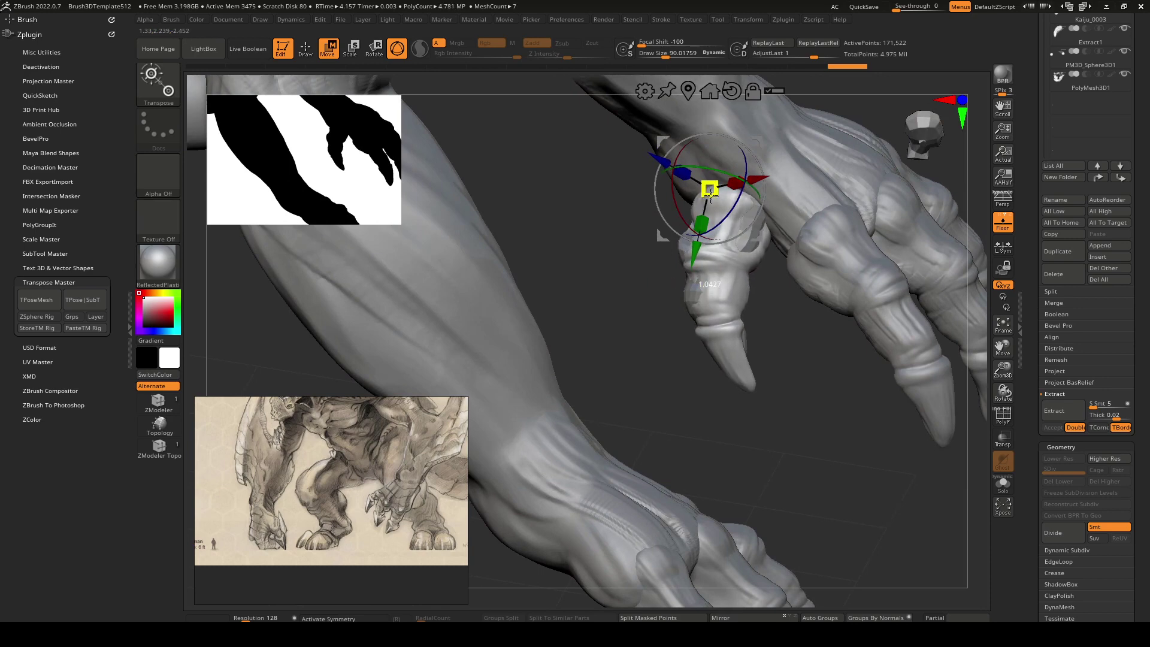
Select the low-poly thumb Kaiju_0011 and delete it, accepting the non-undoable operation.
key("q")
right_click_drag(768, 229, 744, 234)
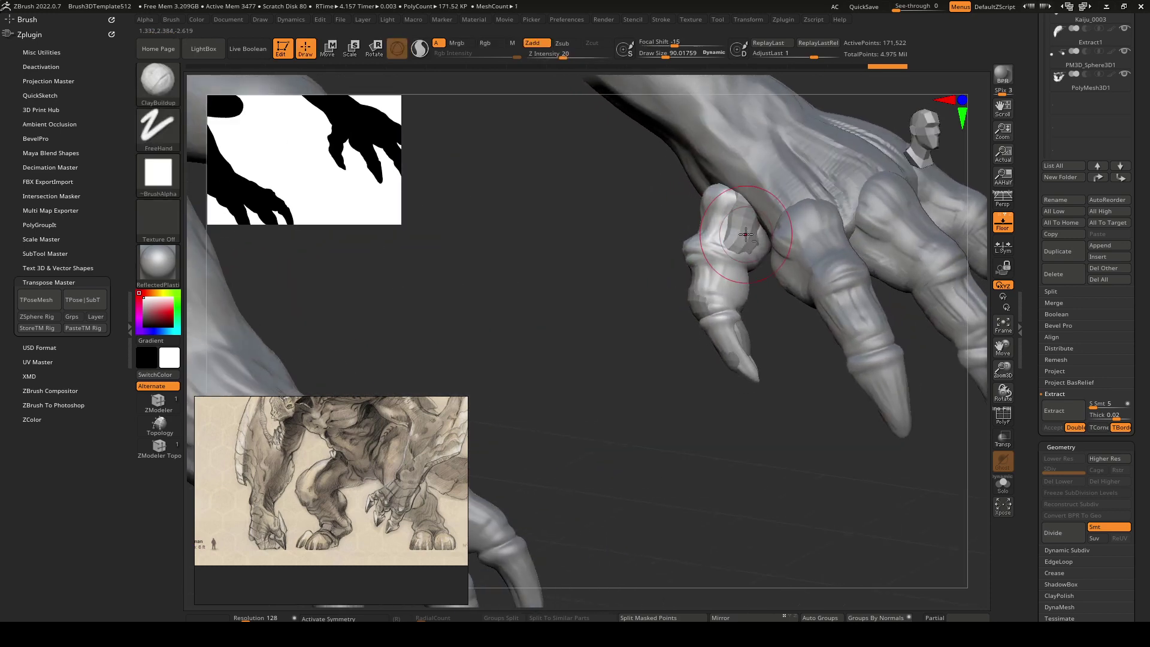
left_click(747, 231, "alt")
left_click(1065, 275)
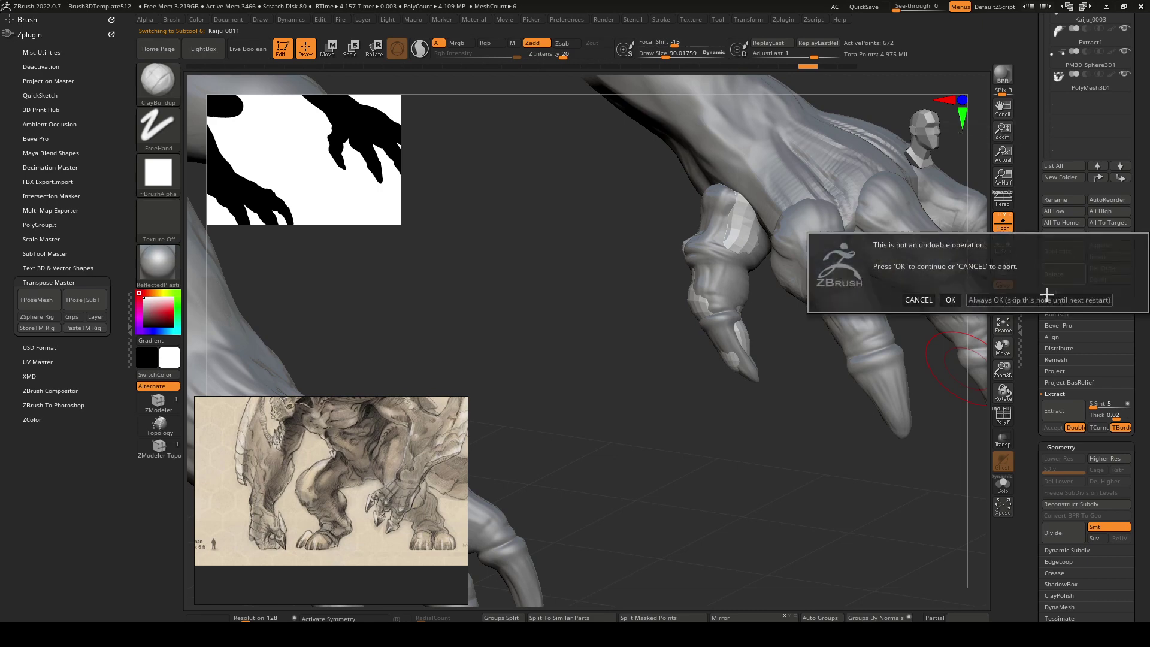
left_click(949, 300)
Select the body Kaiju_0007 and sculpt tendon ridges across the back of the hand with ClayBuildup, smoothing the rough strokes.
right_click_drag(785, 341, 736, 346)
left_click(760, 311, "alt")
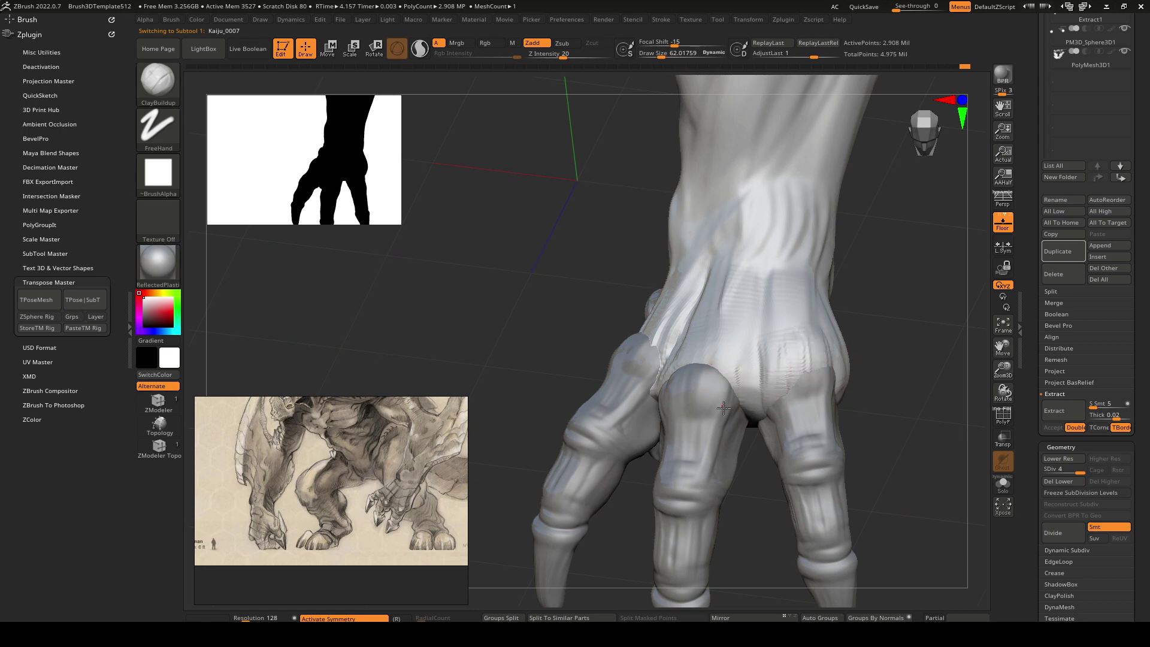
mouse_move(685, 365)
right_mouse_down()
mouse_move(682, 392)
mouse_move(667, 352)
mouse_move(741, 303)
right_mouse_up()
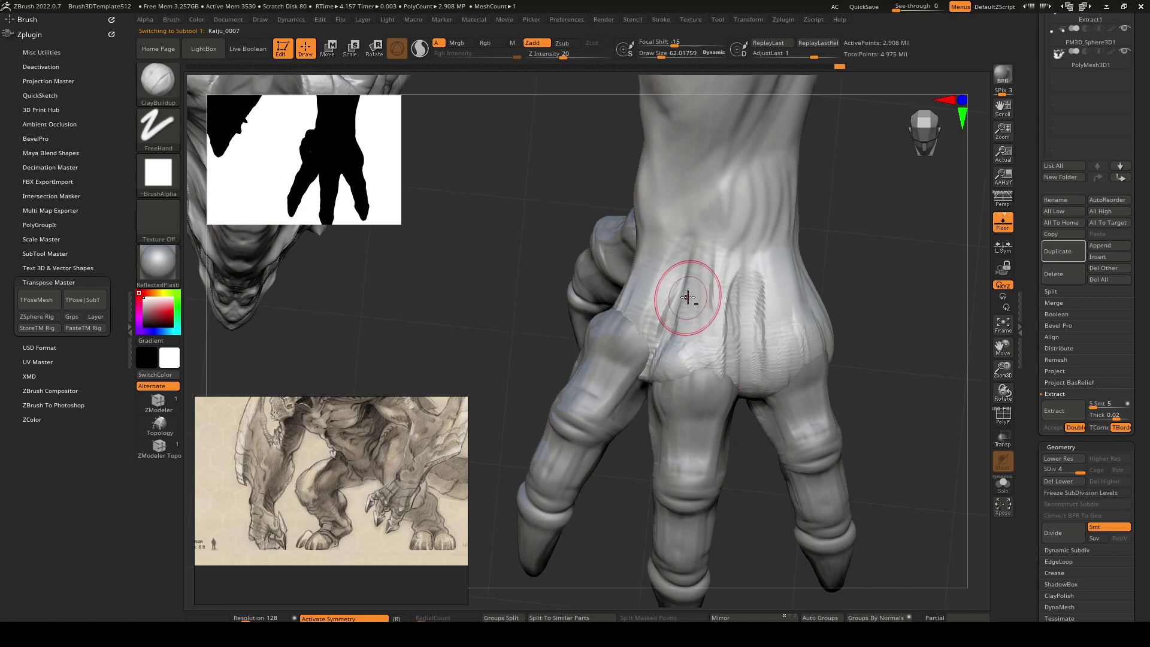
mouse_move(688, 297)
left_mouse_down("shift")
mouse_move(662, 281)
mouse_move(680, 250)
mouse_move(702, 352)
left_mouse_up("shift")
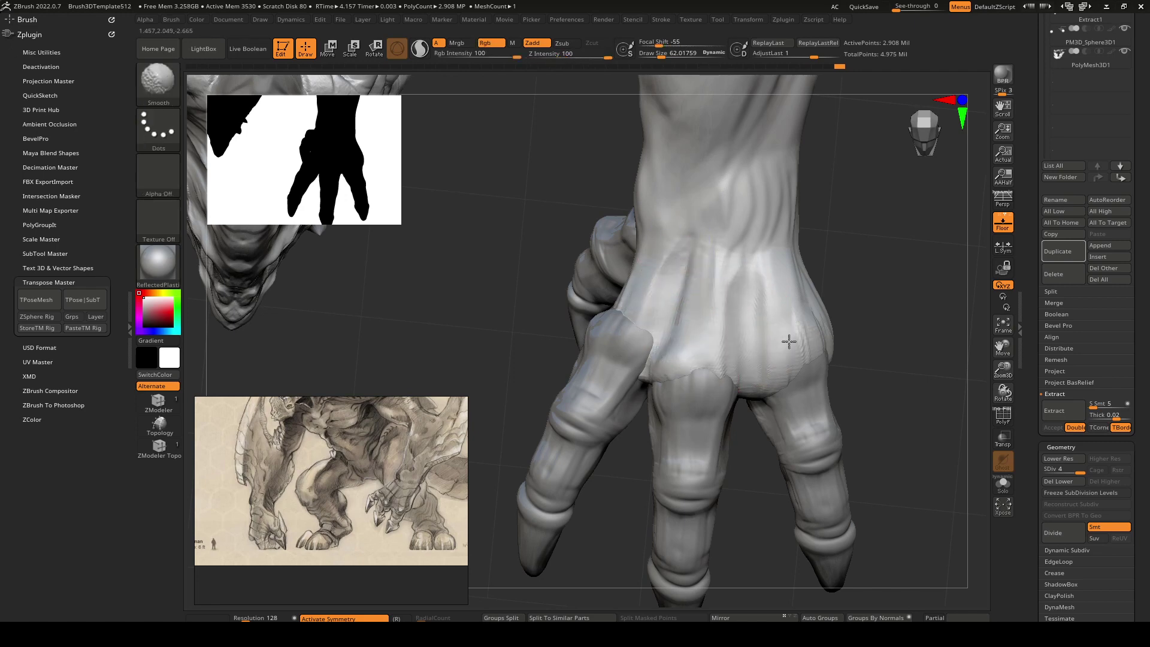
left_click_drag(779, 257, 777, 249)
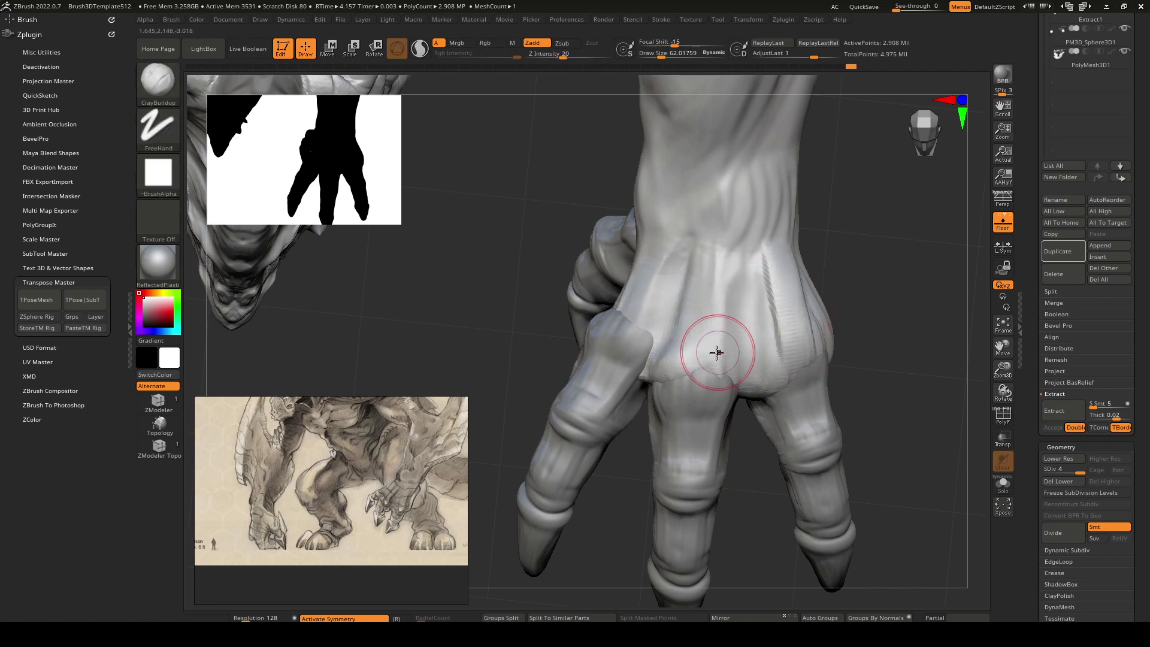
left_click_drag(706, 375, 717, 302)
mouse_move(721, 226)
left_mouse_down()
mouse_move(675, 202)
mouse_move(714, 304)
left_mouse_up()
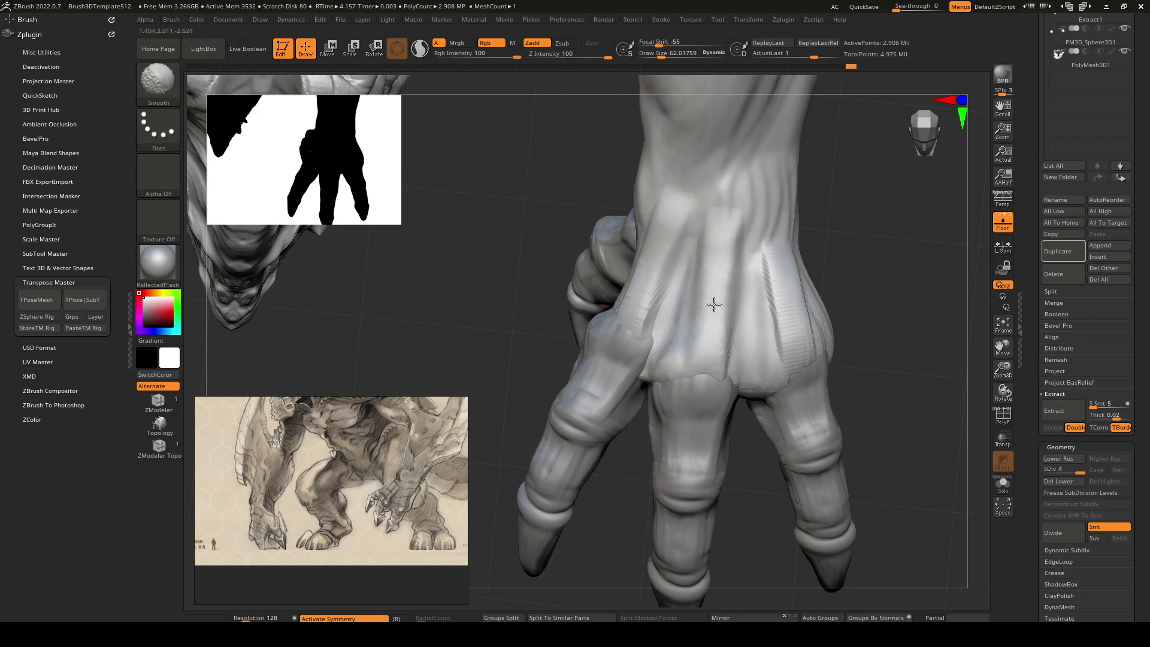
left_click_drag(805, 321, 810, 302, "shift")
Build up long muscle and tendon strands along the inner forearm, from the elbow towards the wrist, with ClayBuildup.
right_click_drag(809, 302, 775, 258, "ctrl")
mouse_move(764, 353)
right_mouse_down()
mouse_move(763, 287)
mouse_move(746, 360)
mouse_move(704, 415)
mouse_move(726, 452)
mouse_move(711, 344)
mouse_move(740, 395)
mouse_move(746, 384)
mouse_move(703, 381)
right_mouse_up()
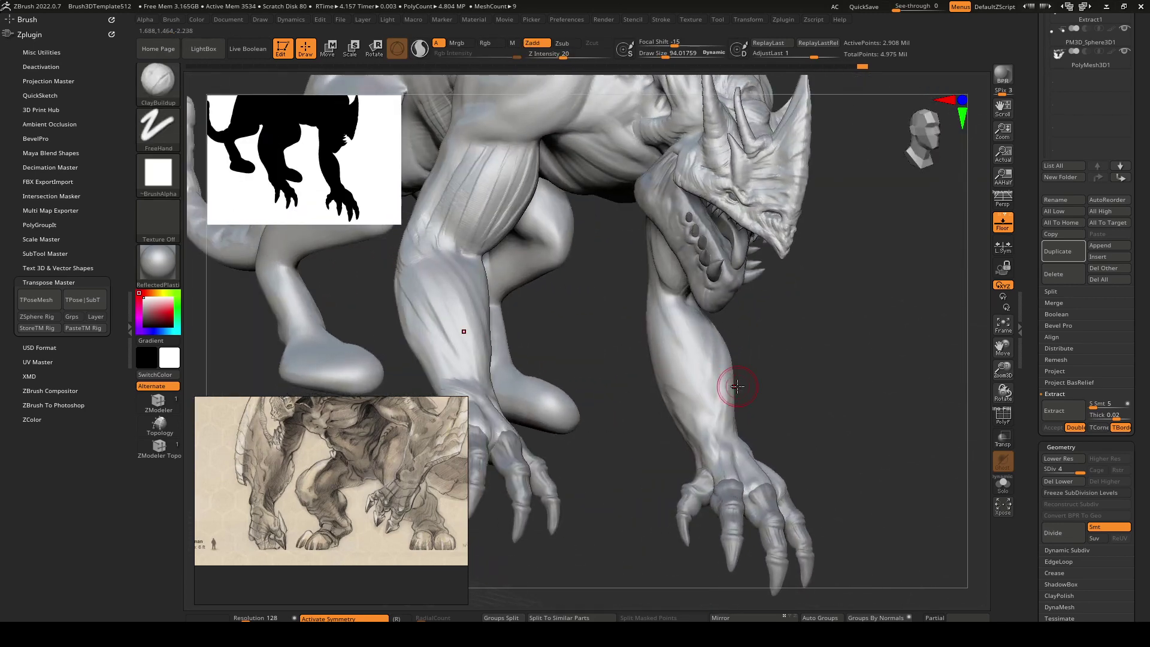
right_click_drag(764, 417, 696, 330)
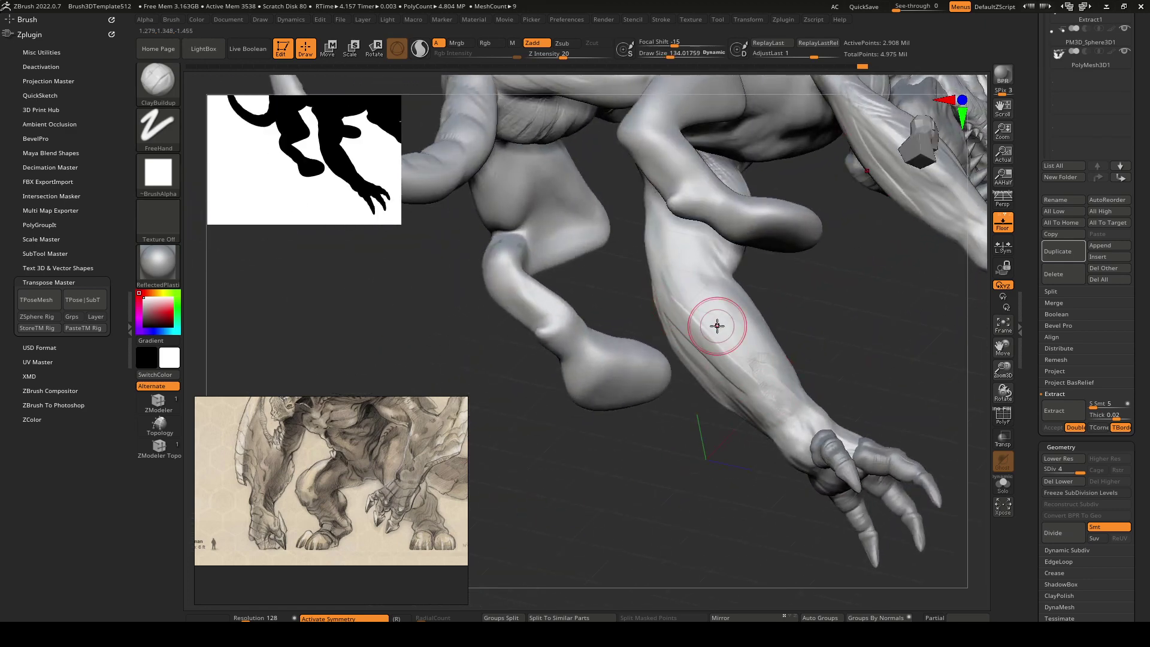
right_click_drag(789, 393, 753, 444)
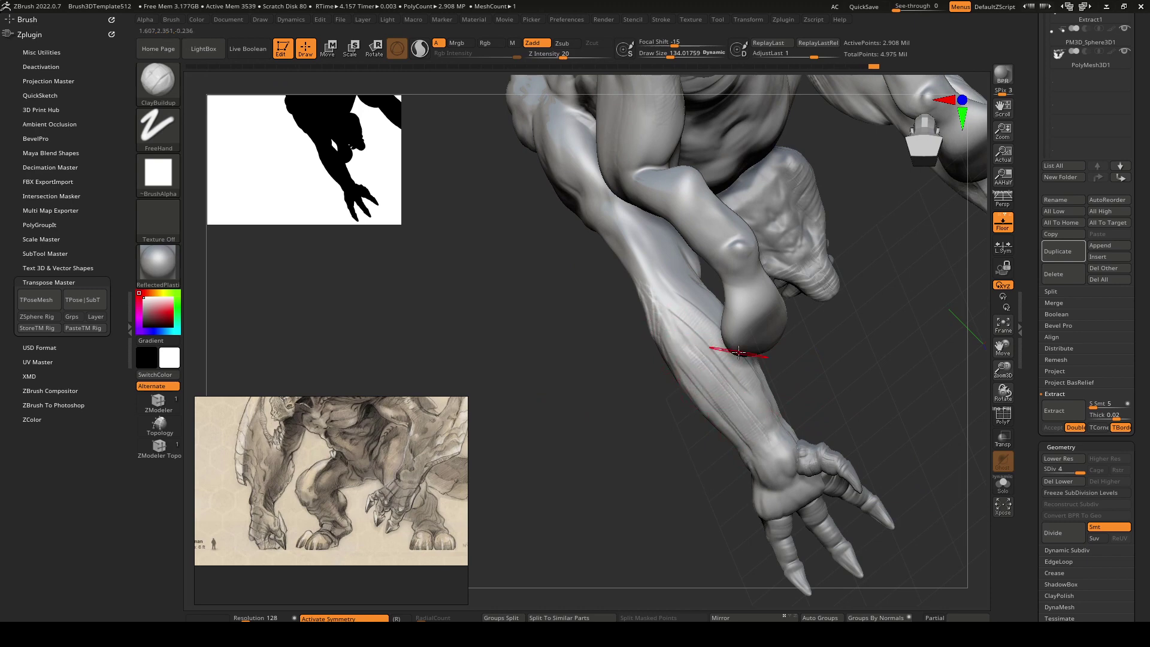
right_click_drag(753, 401, 666, 336)
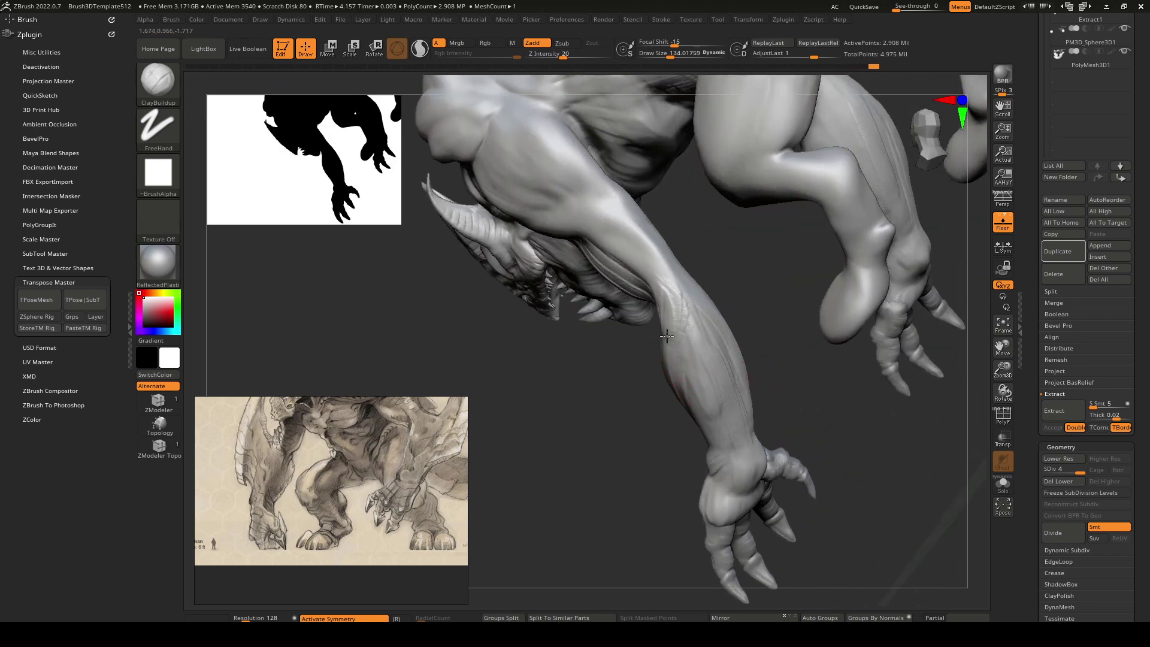
left_click_drag(670, 332, 698, 377)
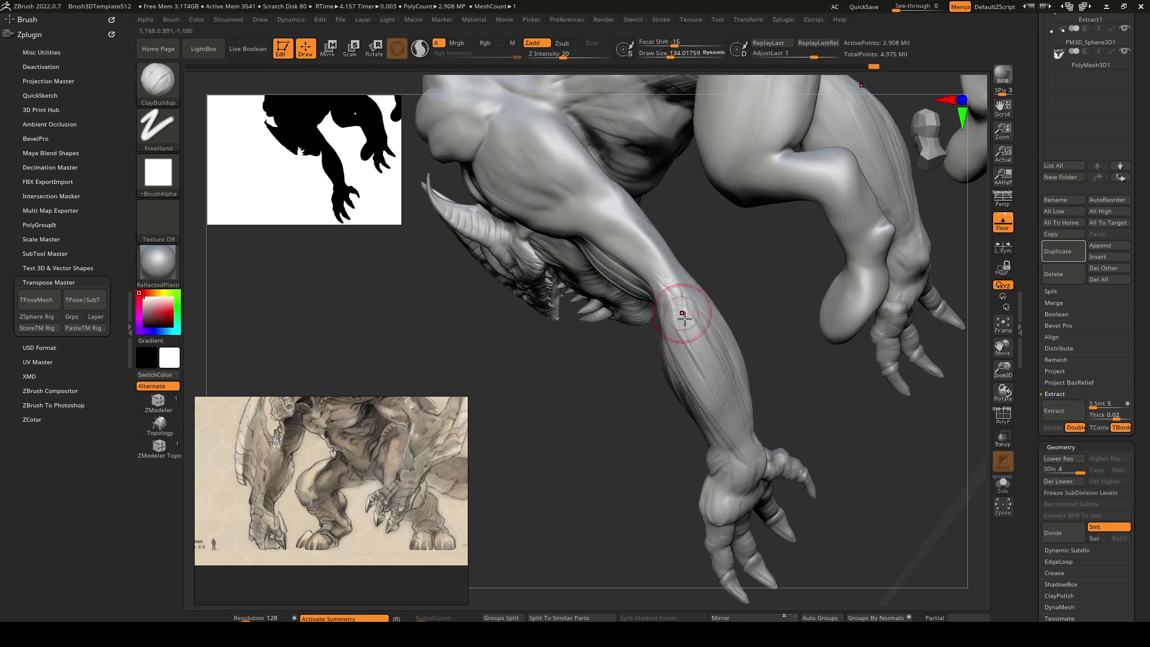
mouse_move(686, 307)
left_mouse_down()
mouse_move(713, 377)
mouse_move(743, 381)
left_mouse_up()
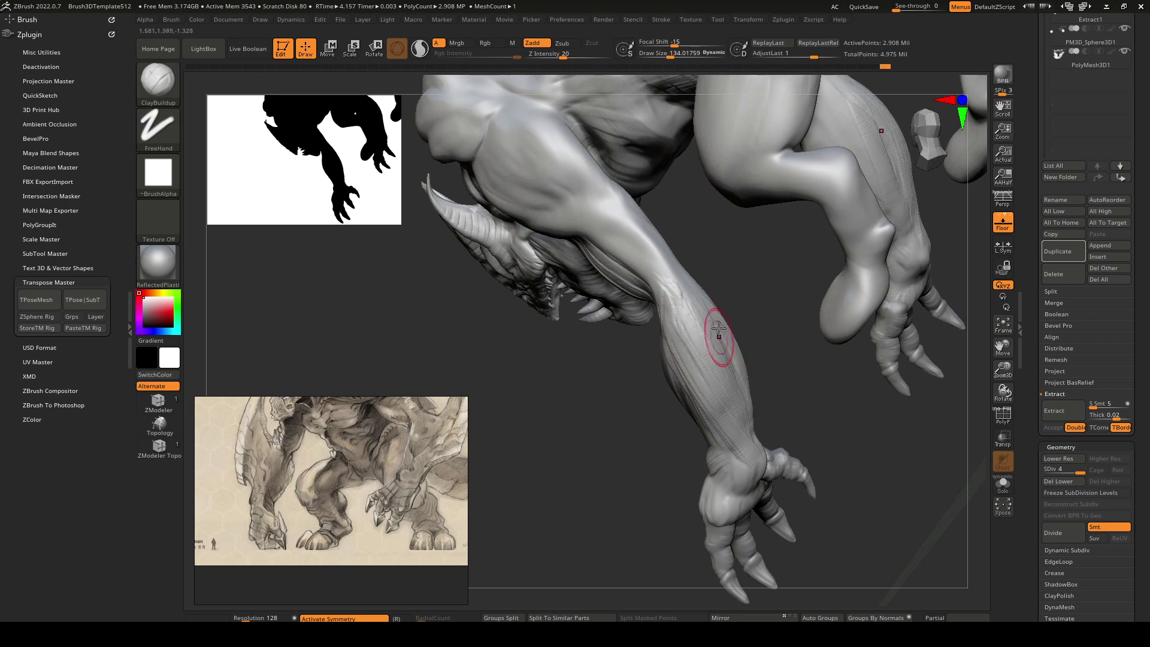
right_click_drag(718, 328, 772, 331)
left_click_drag(714, 315, 757, 364)
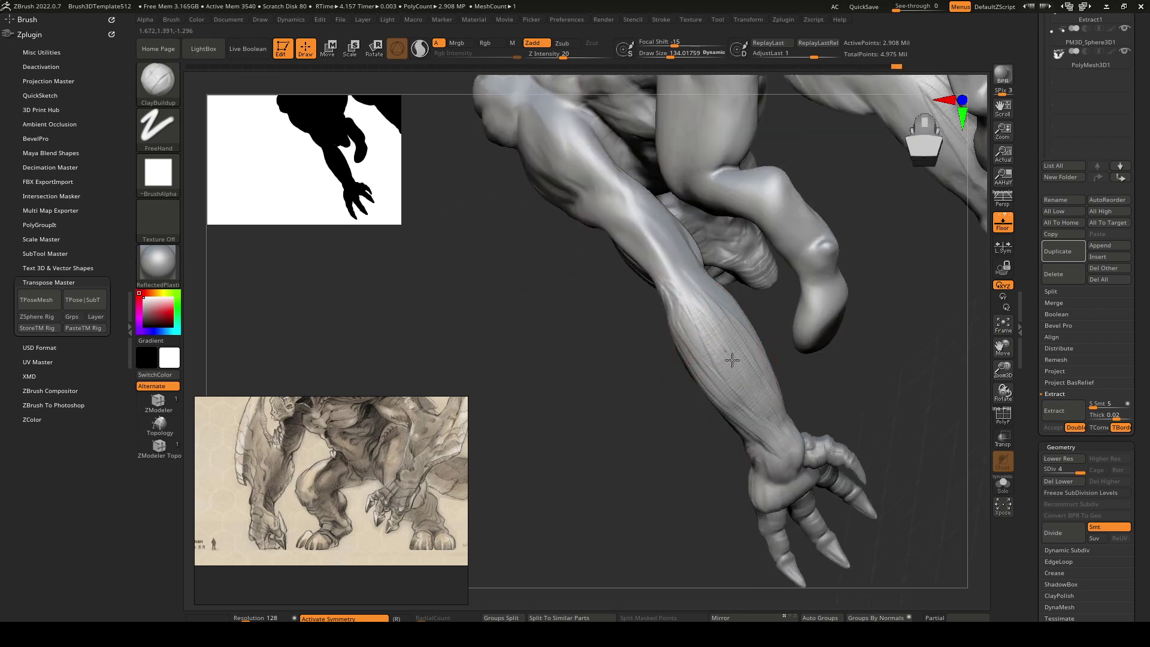
key("shift")
Sculpt muscle ridges on the outer forearm, running between the wrist and the elbow.
right_click_drag(677, 329, 788, 331)
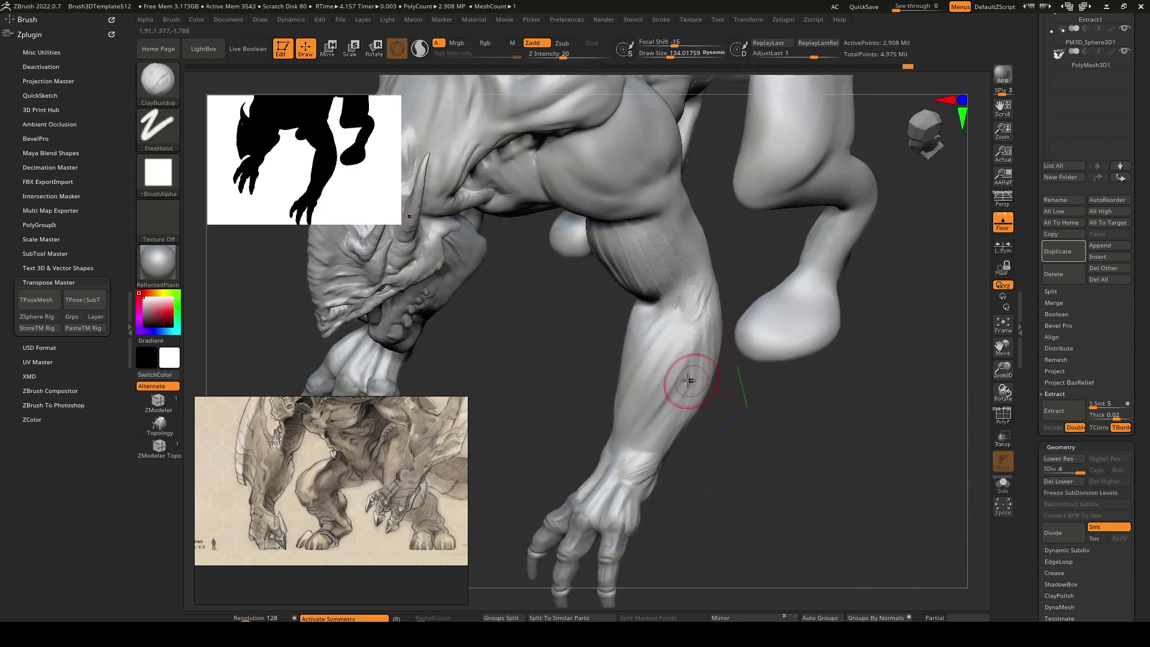
right_click_drag(688, 379, 655, 410)
left_click_drag(654, 408, 709, 318)
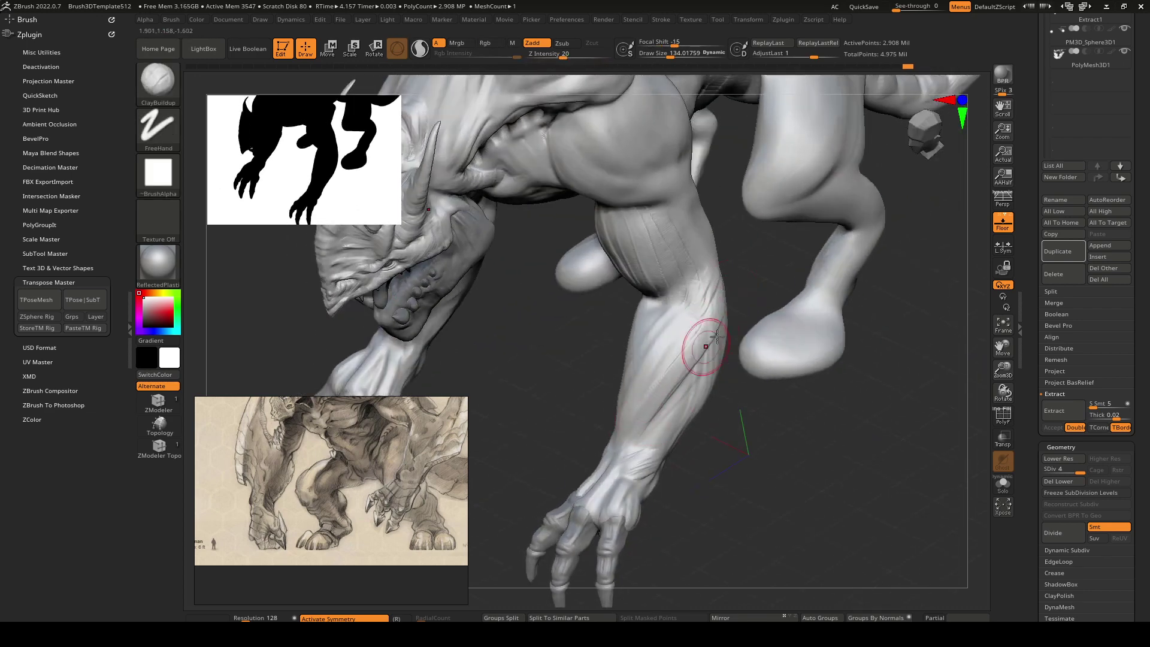
right_click_drag(717, 337, 719, 300)
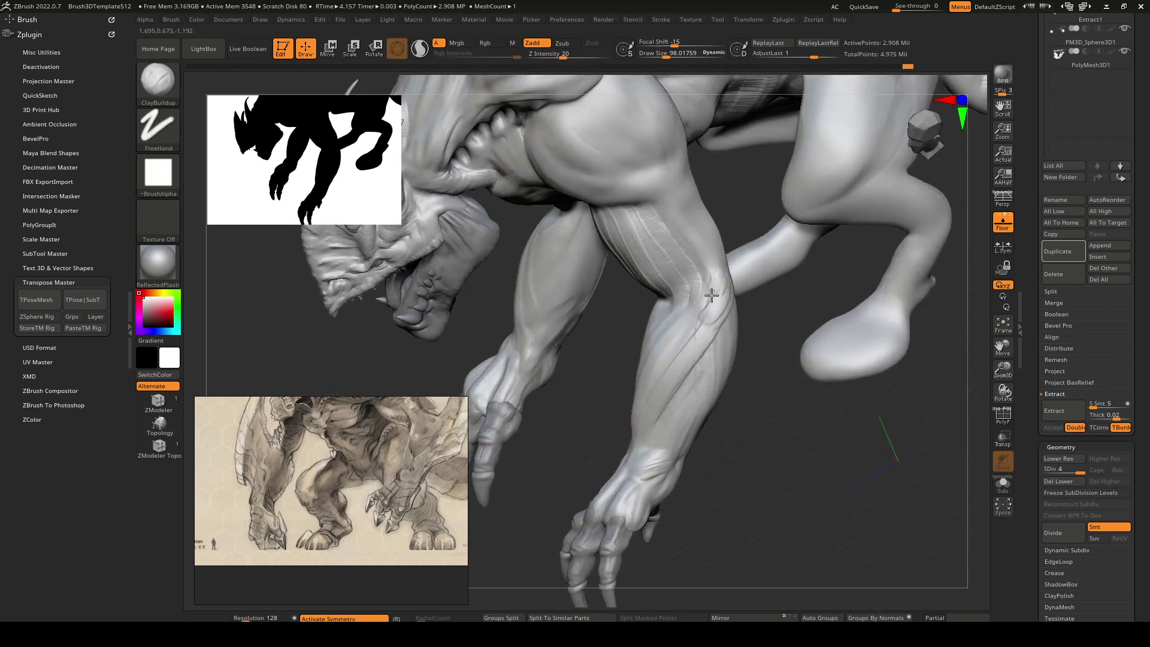
mouse_move(711, 295)
left_mouse_down()
mouse_move(707, 283)
mouse_move(726, 318)
mouse_move(666, 354)
left_mouse_up()
right_click_drag(666, 354, 695, 321)
Smooth the upper arm and elbow with a larger brush, and refine the outer forearm muscles at a draw size of about 131.
key("space")
left_click_drag(675, 370, 689, 370)
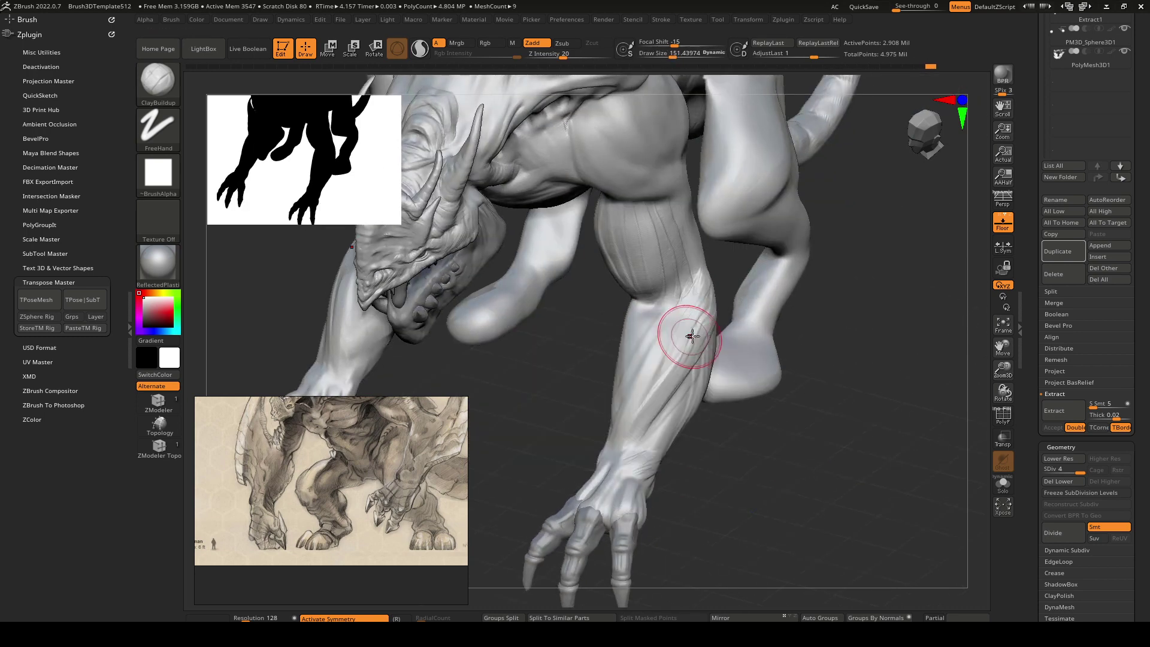
left_click_drag(690, 320, 713, 304, "shift")
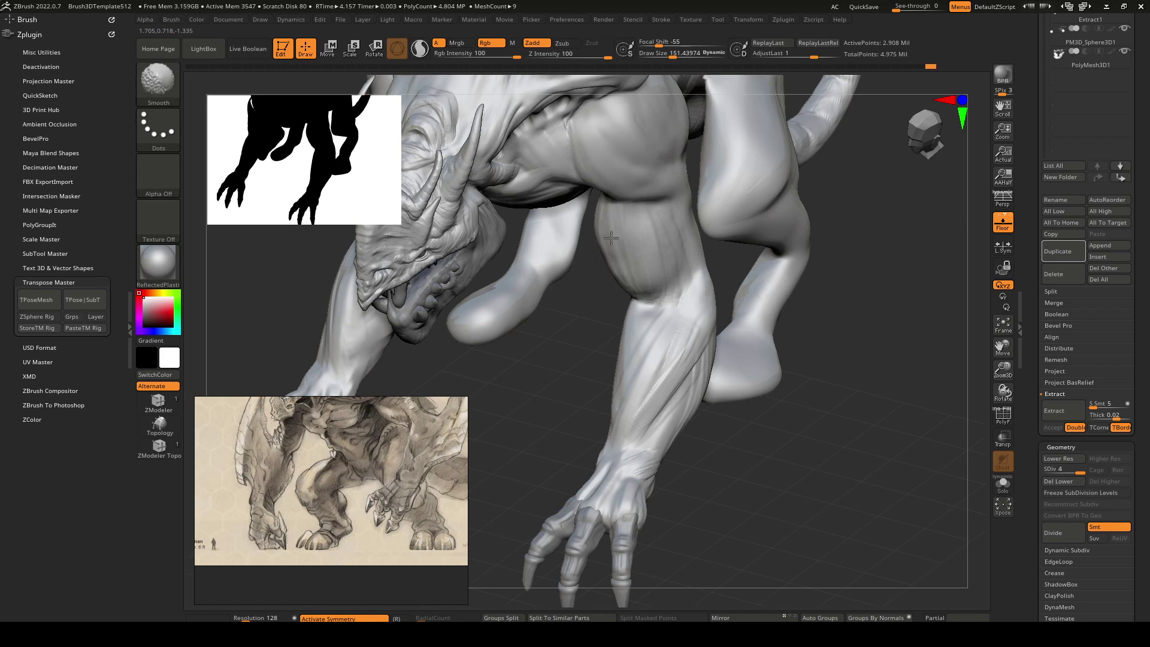
key("bracketleft")
key("bracketleft")
right_click_drag(661, 409, 672, 388)
mouse_move(672, 388)
left_mouse_down()
mouse_move(618, 460)
mouse_move(653, 358)
left_mouse_up()
mouse_move(693, 321)
right_mouse_down()
mouse_move(636, 367)
mouse_move(616, 457)
mouse_move(649, 364)
mouse_move(722, 334)
mouse_move(687, 395)
mouse_move(755, 359)
mouse_move(770, 431)
mouse_move(795, 469)
mouse_move(786, 468)
right_mouse_up()
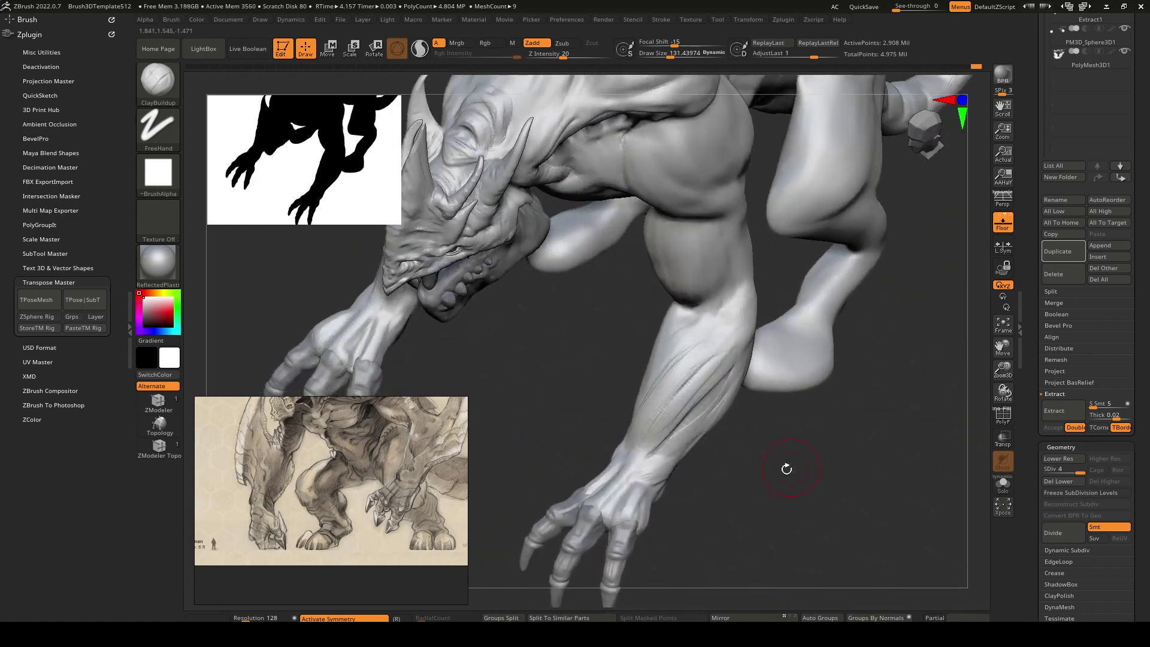
Adjust the shape of the forearm and wrist with the Move brush at a draw size of about 215.
key("space")
key("b")
key("m")
key("v")
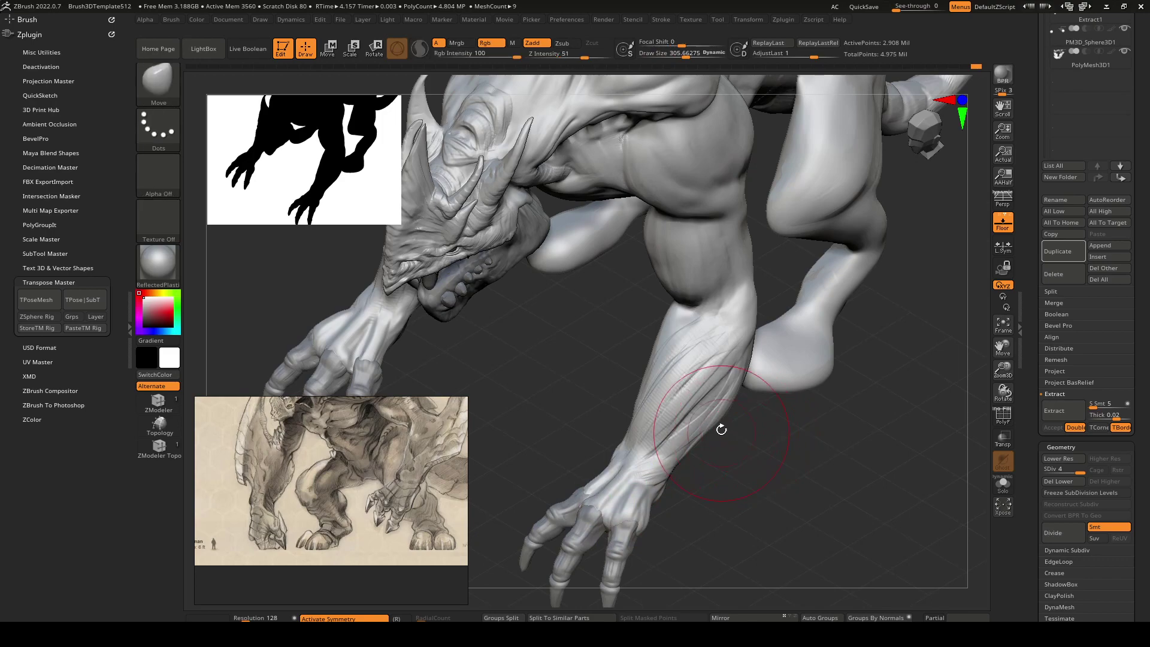
right_click_drag(721, 430, 715, 472)
right_click_drag(659, 441, 727, 469)
right_click_drag(740, 509, 677, 582)
mouse_move(680, 504)
right_mouse_down()
mouse_move(674, 533)
mouse_move(640, 527)
mouse_move(728, 490)
mouse_move(670, 516)
mouse_move(740, 514)
mouse_move(631, 532)
right_mouse_up()
key("space")
left_click_drag(694, 471, 682, 470)
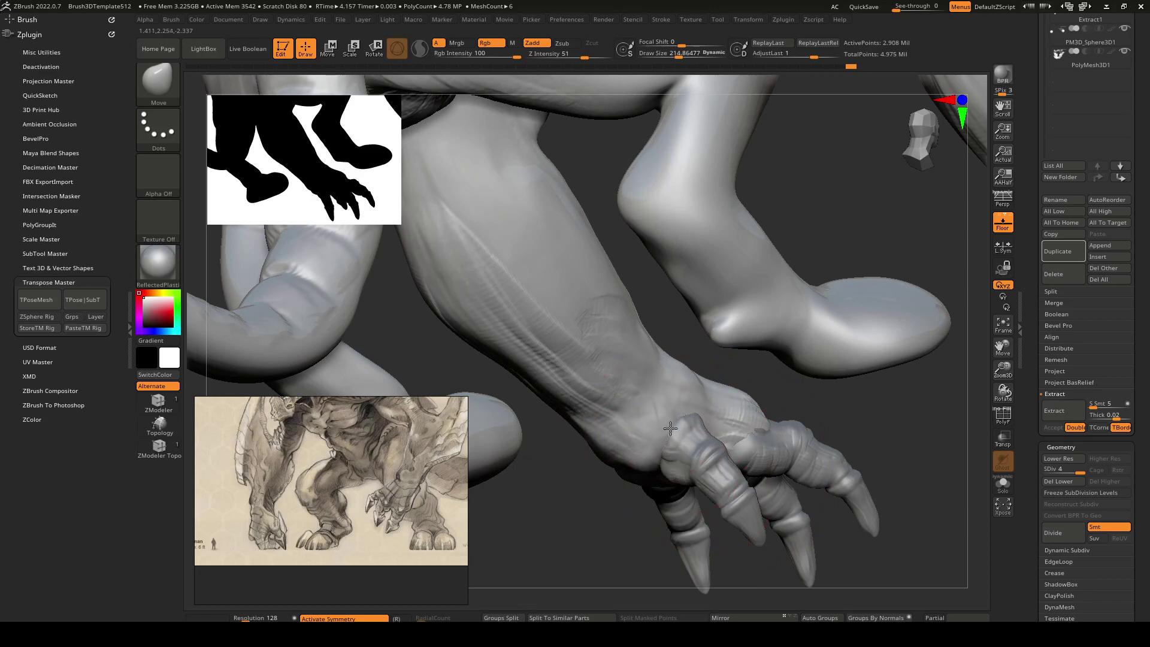
right_click_drag(711, 439, 674, 440)
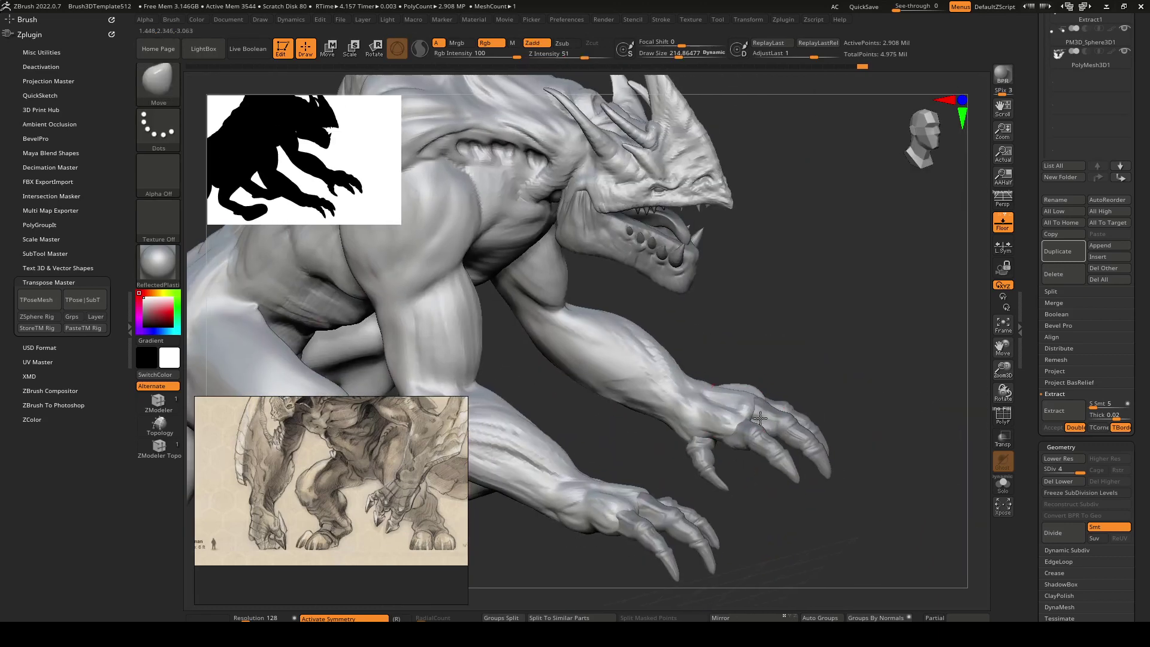
Select the new thumb subtool Kaiju_0012, bring back its hidden counterpart and mirror the thumb onto the opposite hand.
left_click(682, 414, "alt")
key("w")
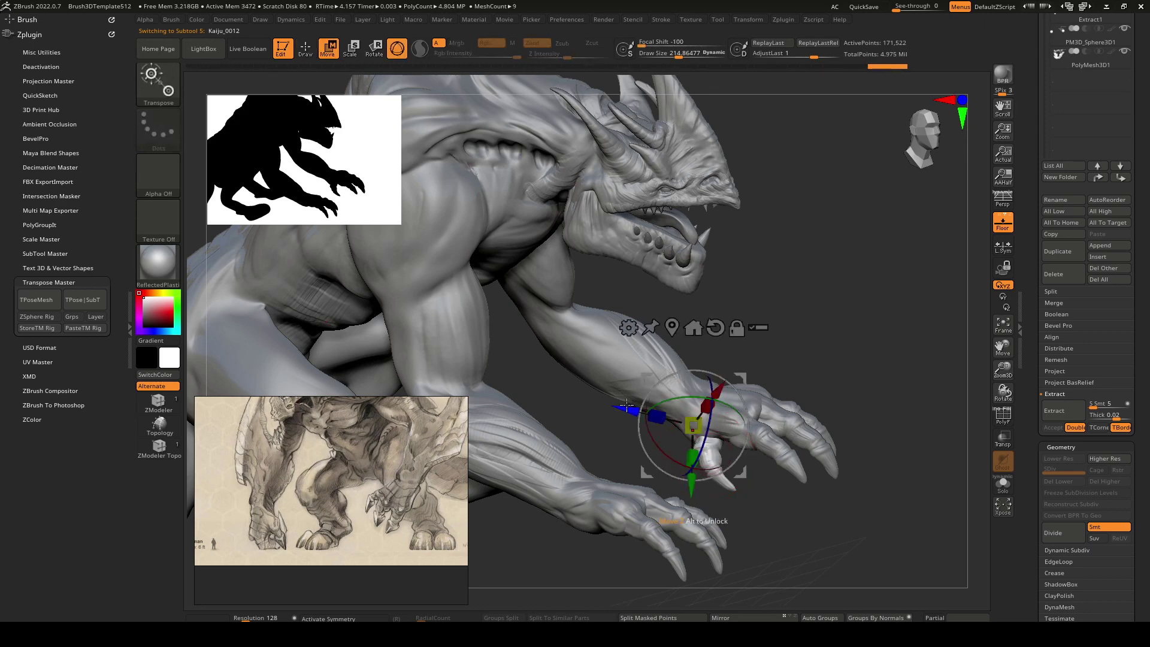
mouse_move(626, 406)
right_mouse_down()
mouse_move(729, 375)
mouse_move(718, 336)
mouse_move(726, 411)
mouse_move(738, 385)
right_mouse_up()
key("q")
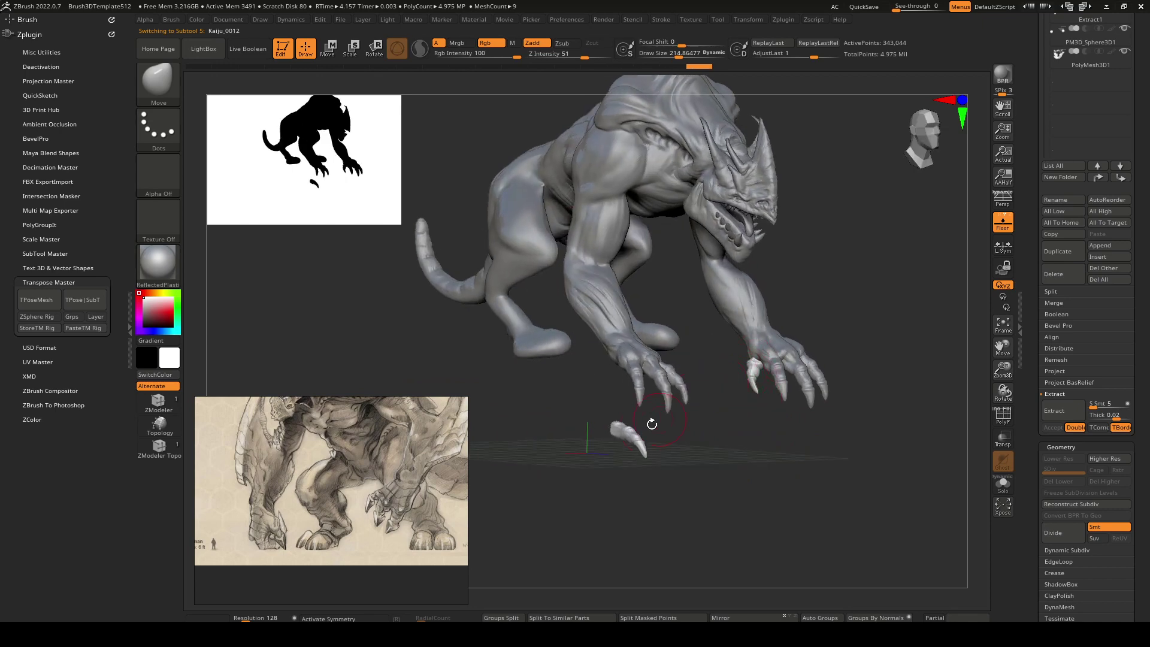
right_click_drag(651, 424, 758, 528)
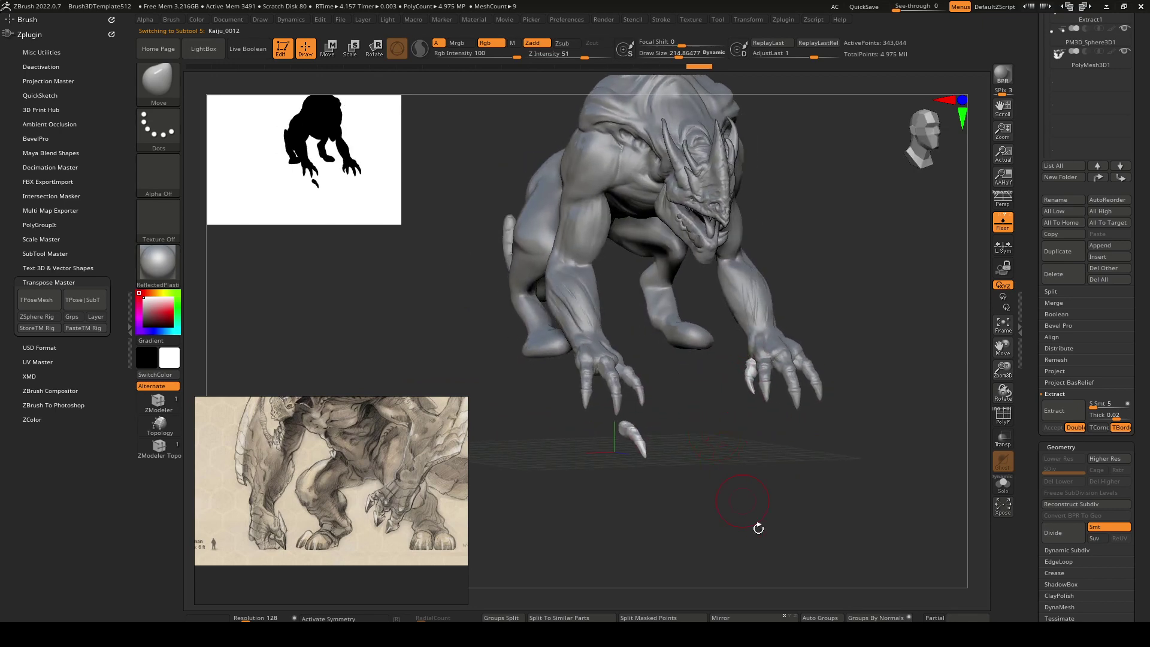
left_click(756, 617)
right_click_drag(768, 479, 745, 509)
left_click(779, 616)
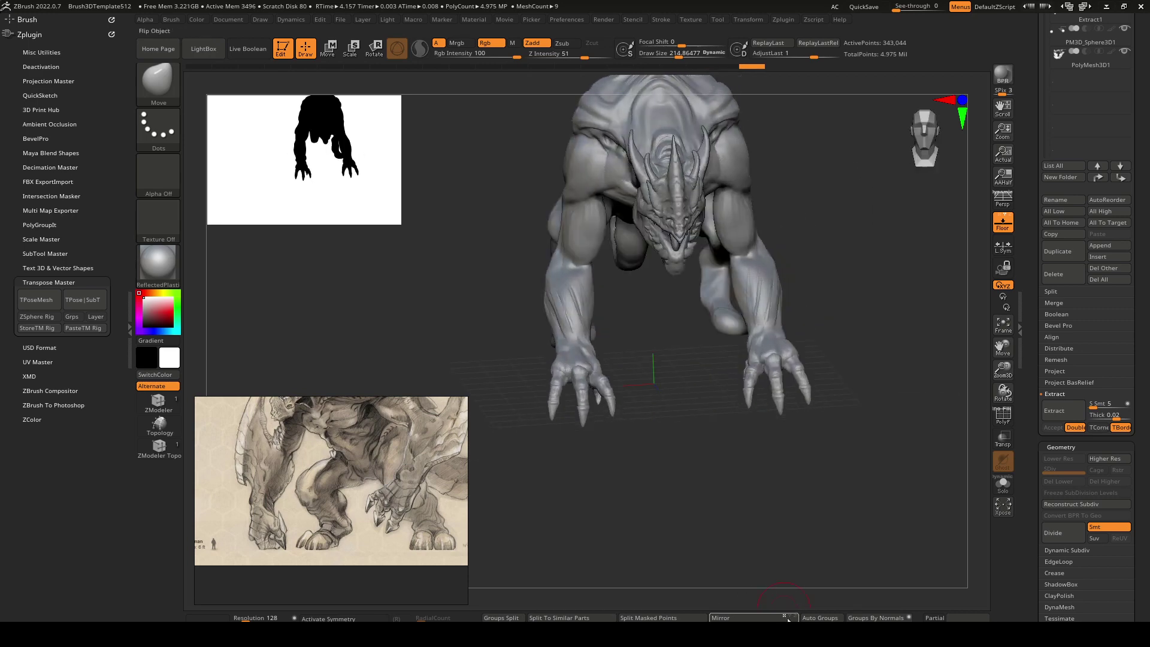
Move the new thumb outward along its length so it sits better against the palm.
right_click_drag(749, 455, 721, 414)
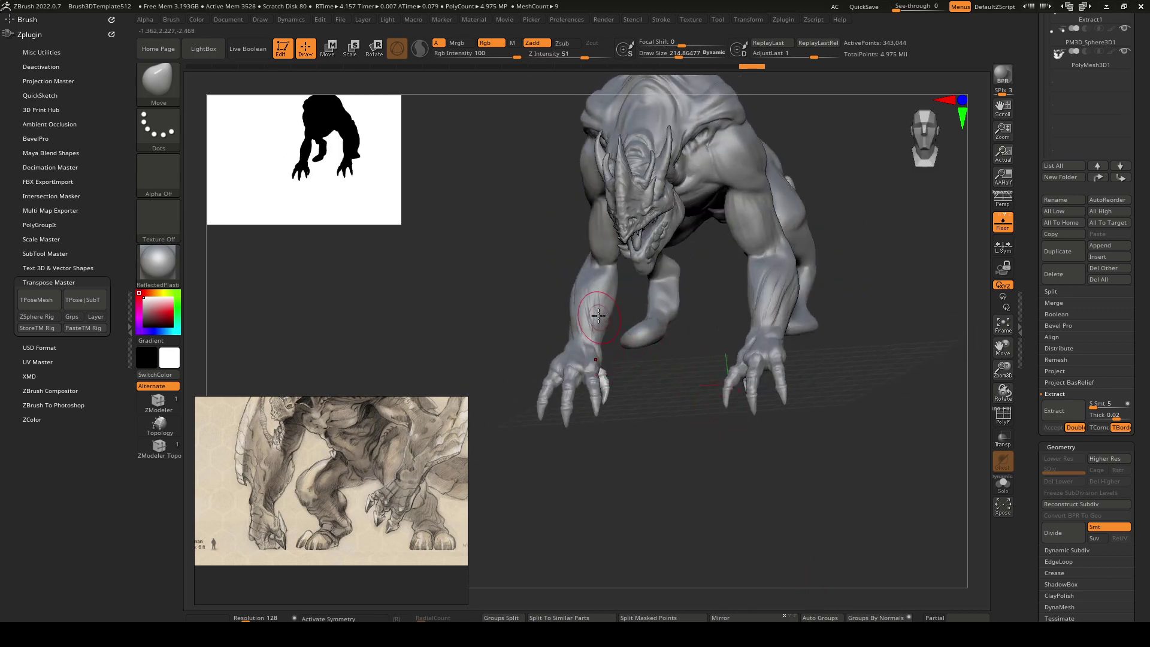
right_click_drag(700, 358, 727, 341)
key("w")
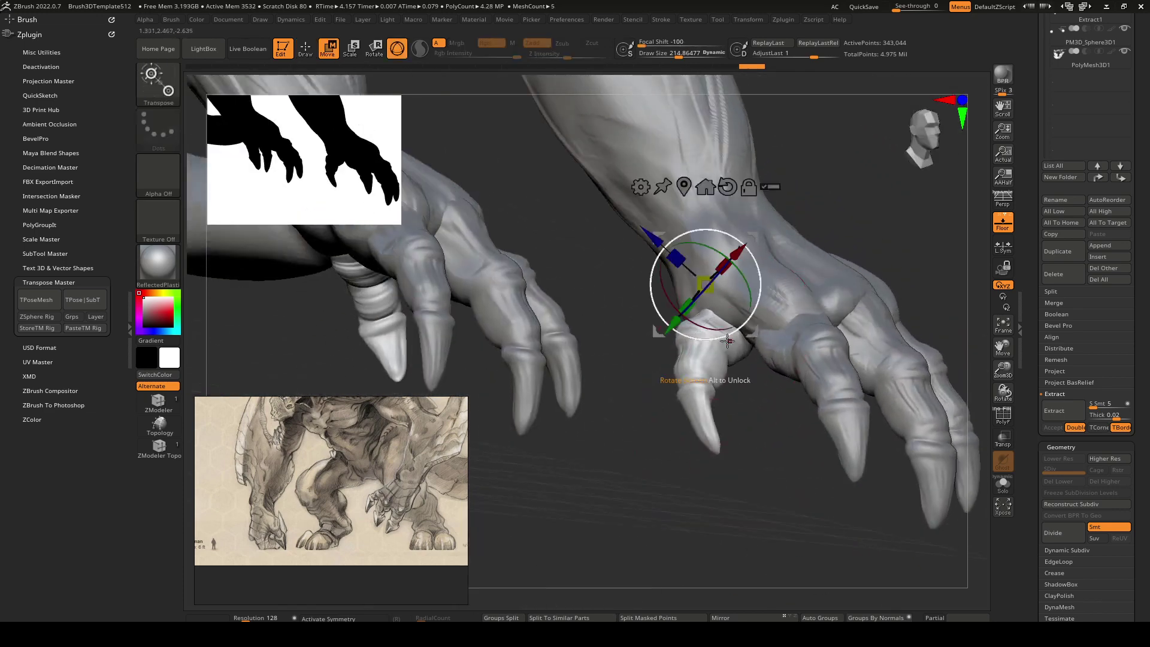
left_click_drag(671, 325, 658, 341)
key("q")
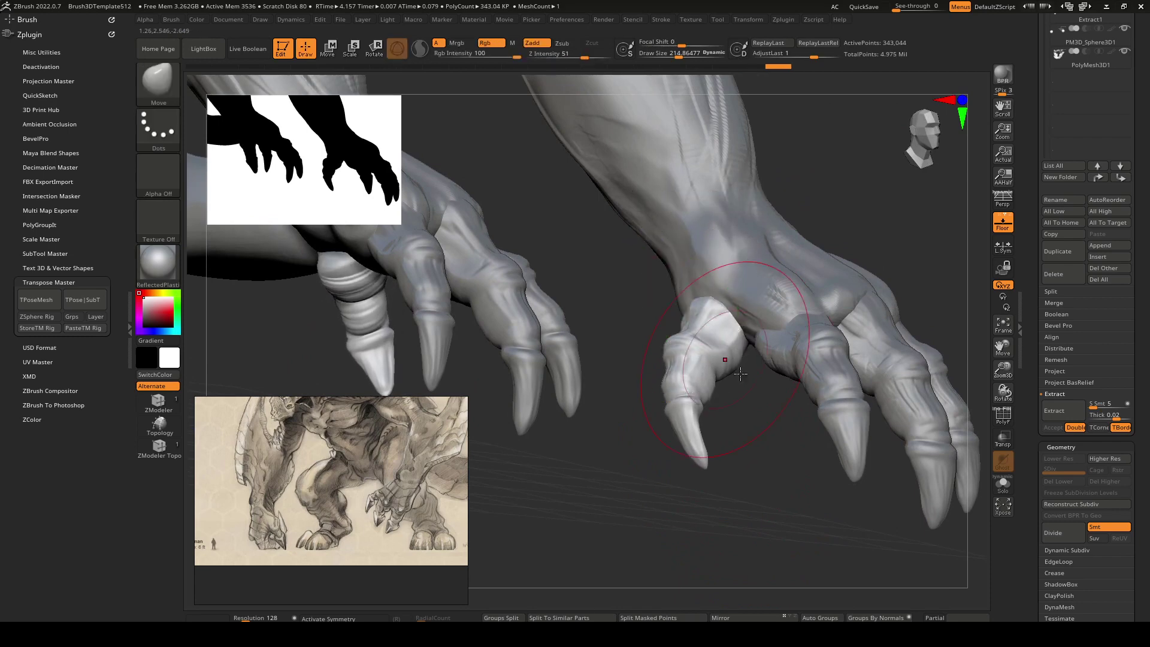
right_click_drag(740, 374, 800, 383)
Reposition the thumb with the gizmo, activate symmetry and rotate both thumbs to a more natural angle to the palms.
key("w")
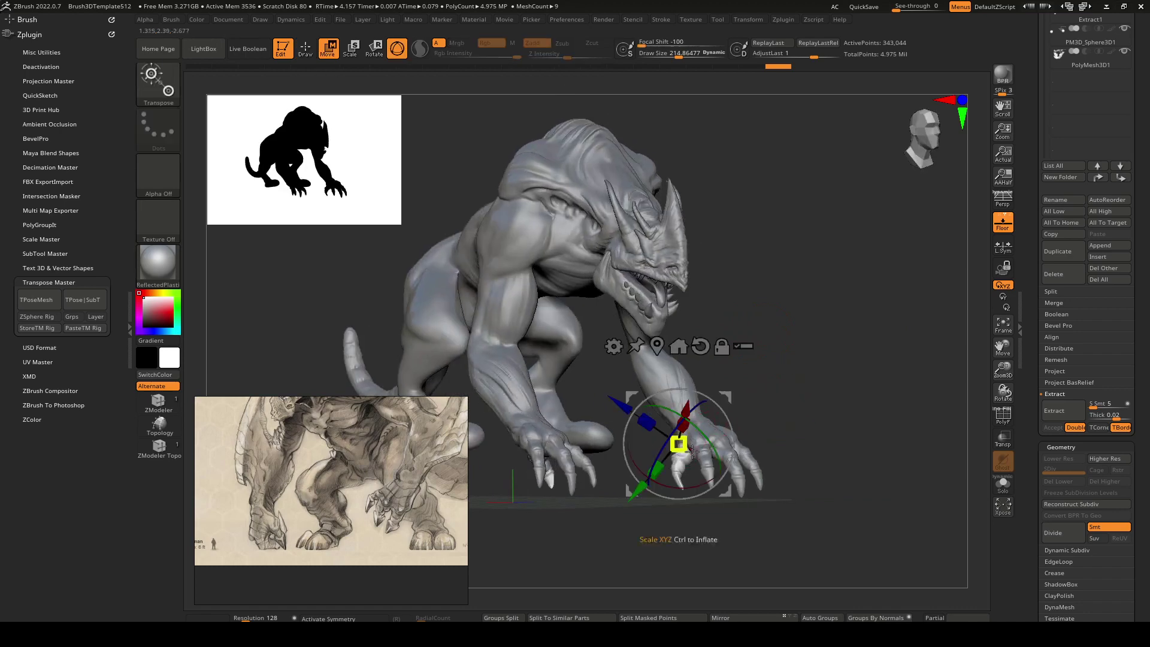
right_click_drag(692, 452, 700, 415, "ctrl")
left_click_drag(684, 423, 670, 443, "alt")
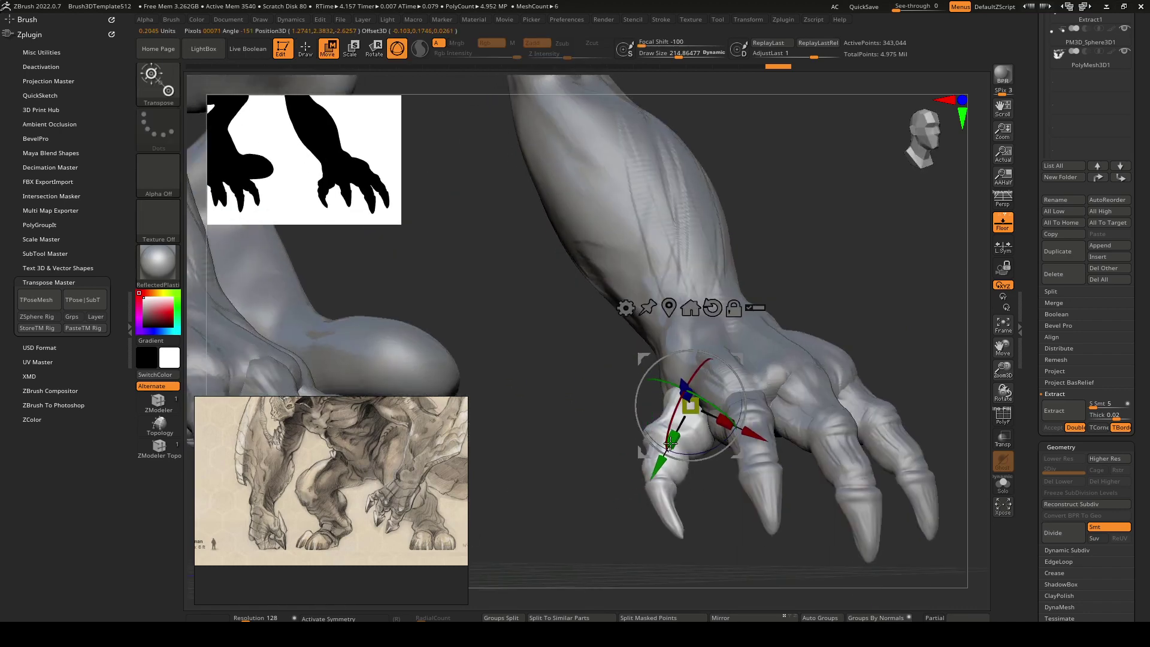
right_click_drag(713, 446, 691, 380)
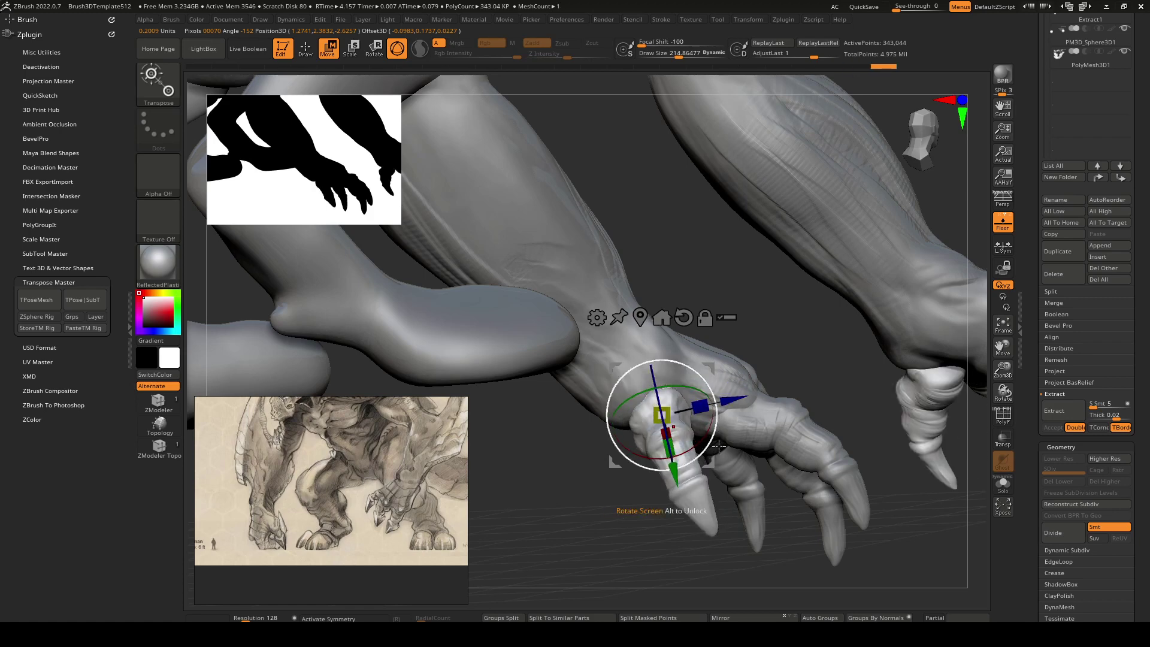
key("x")
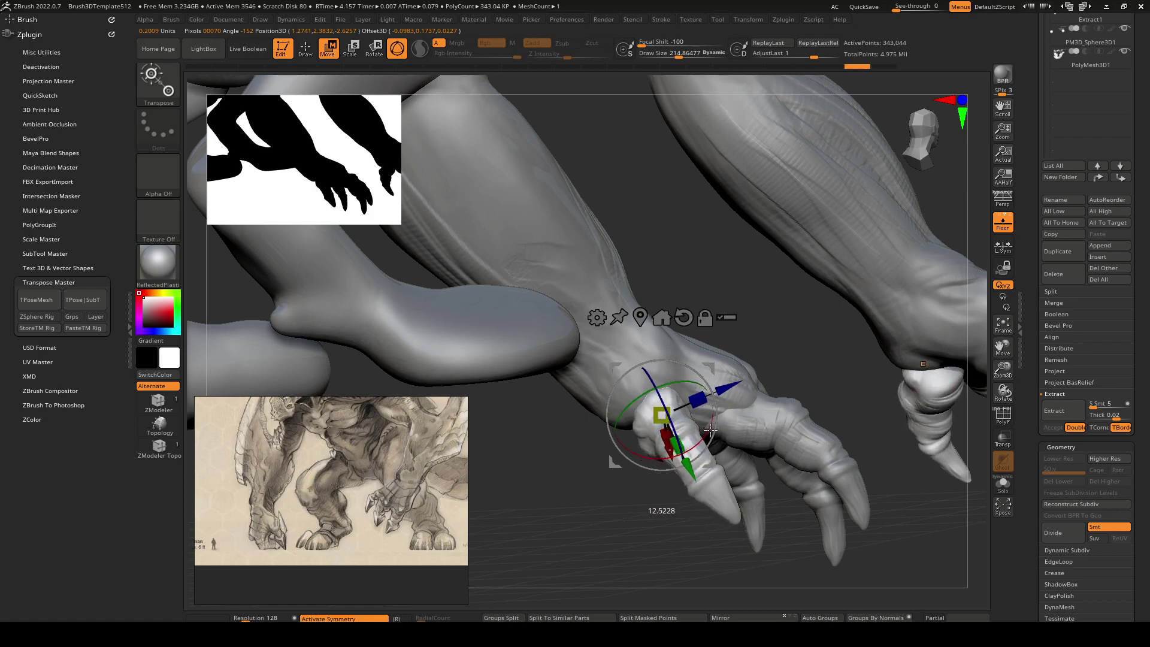
right_click_drag(702, 439, 698, 437)
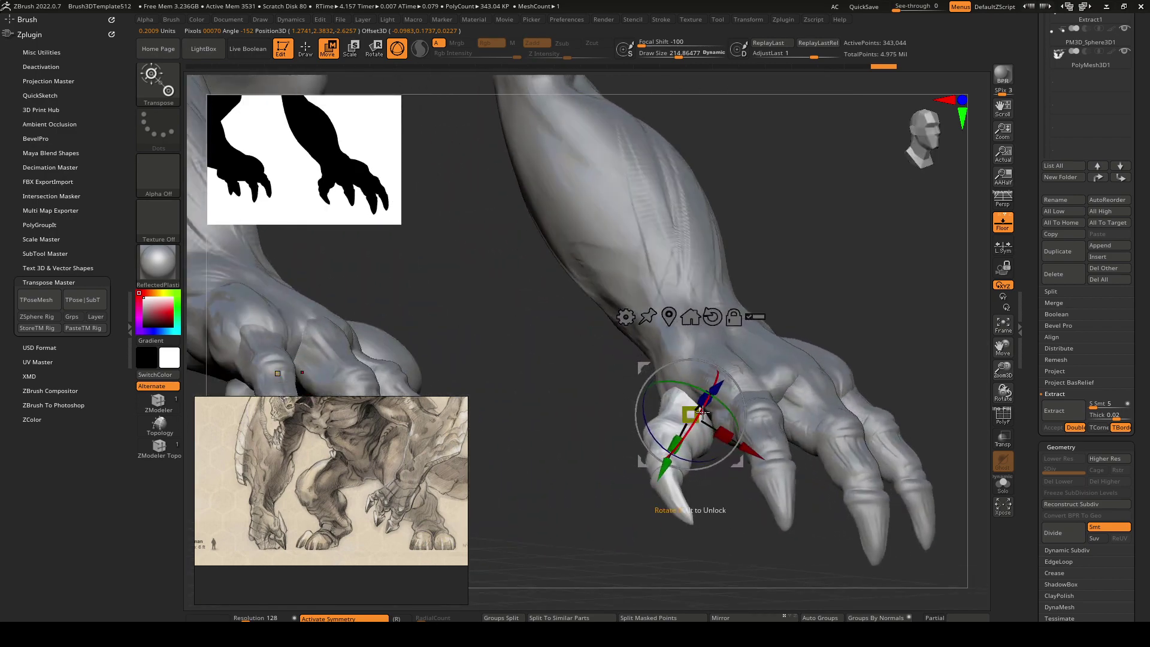
left_click_drag(702, 411, 694, 425)
mouse_move(694, 430)
right_mouse_down()
mouse_move(755, 428)
mouse_move(694, 429)
mouse_move(676, 443)
mouse_move(751, 413)
mouse_move(863, 413)
mouse_move(803, 418)
mouse_move(820, 398)
right_mouse_up()
key("q")
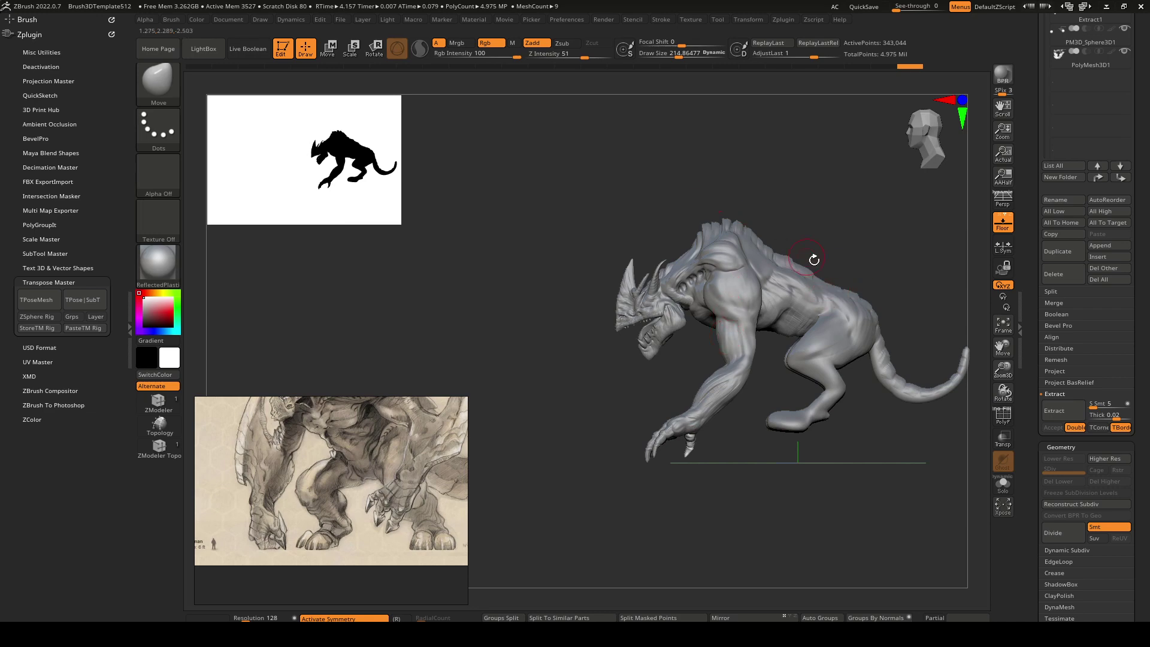
Select the lower jaw subtool Kaiju_0003 and try to rotate the jaw toward a closed position about its hinge.
mouse_move(700, 296)
right_mouse_down()
mouse_move(726, 290)
mouse_move(688, 318)
mouse_move(693, 369)
mouse_move(633, 369)
mouse_move(595, 347)
mouse_move(606, 327)
mouse_move(727, 324)
mouse_move(785, 407)
mouse_move(667, 334)
mouse_move(752, 312)
mouse_move(689, 351)
mouse_move(744, 338)
right_mouse_up()
left_click(727, 324, "alt")
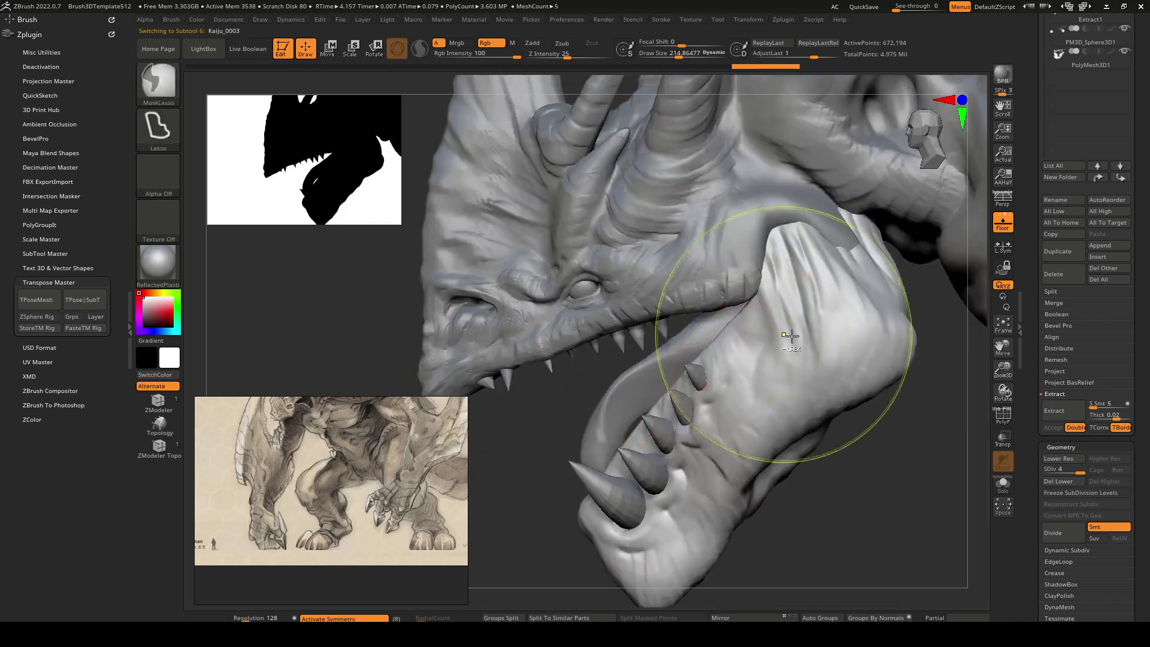
key("w")
left_click_drag(810, 255, 803, 232)
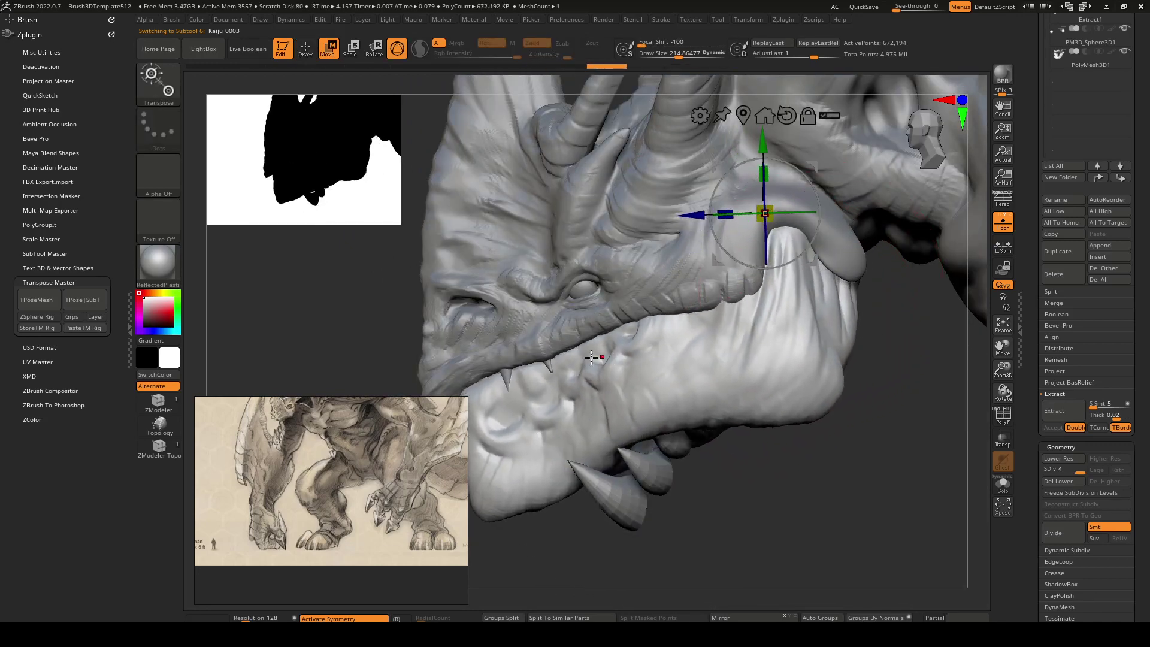
mouse_move(503, 378)
right_mouse_down()
mouse_move(551, 352)
mouse_move(563, 387)
mouse_move(723, 387)
mouse_move(674, 364)
right_mouse_up()
key("ctrl+z")
key("q")
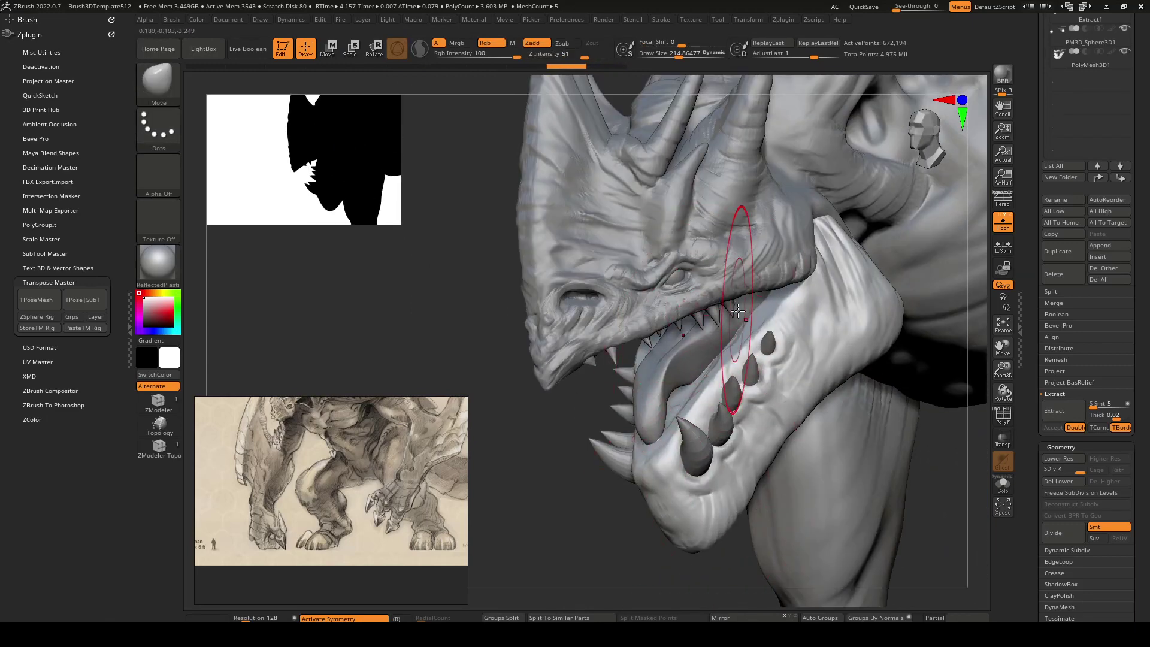
Open the Layers settings for the lower jaw subtool and check the whole creature from a front three-quarter view.
right_click_drag(623, 269, 768, 391)
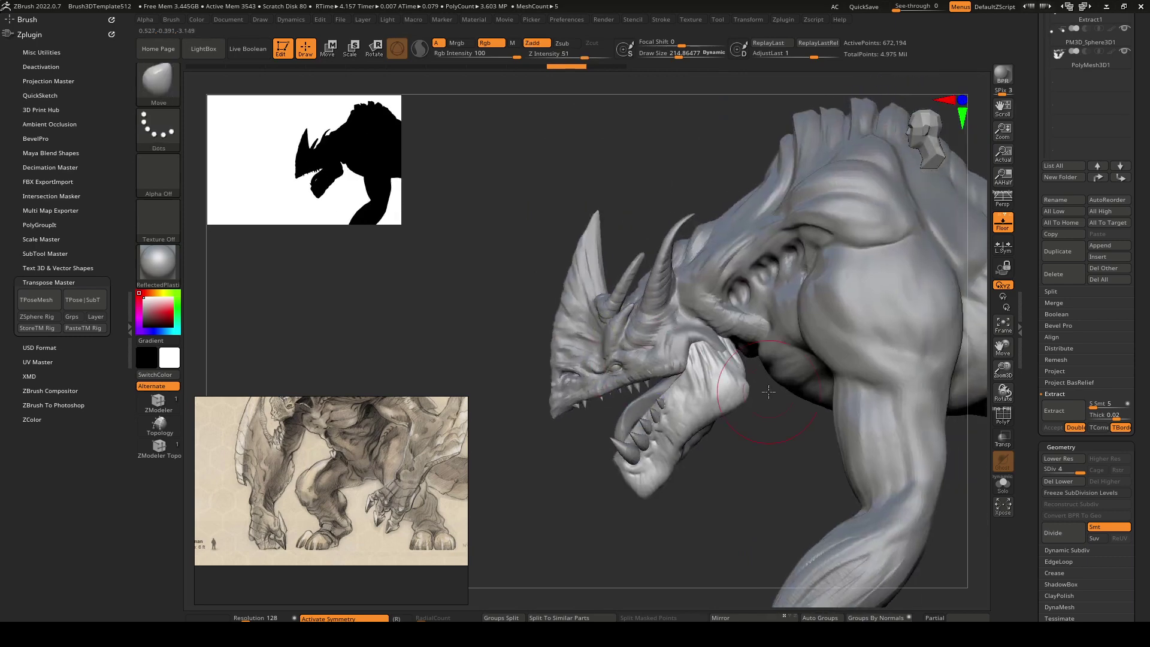
scroll(1029, 455, "down", 5)
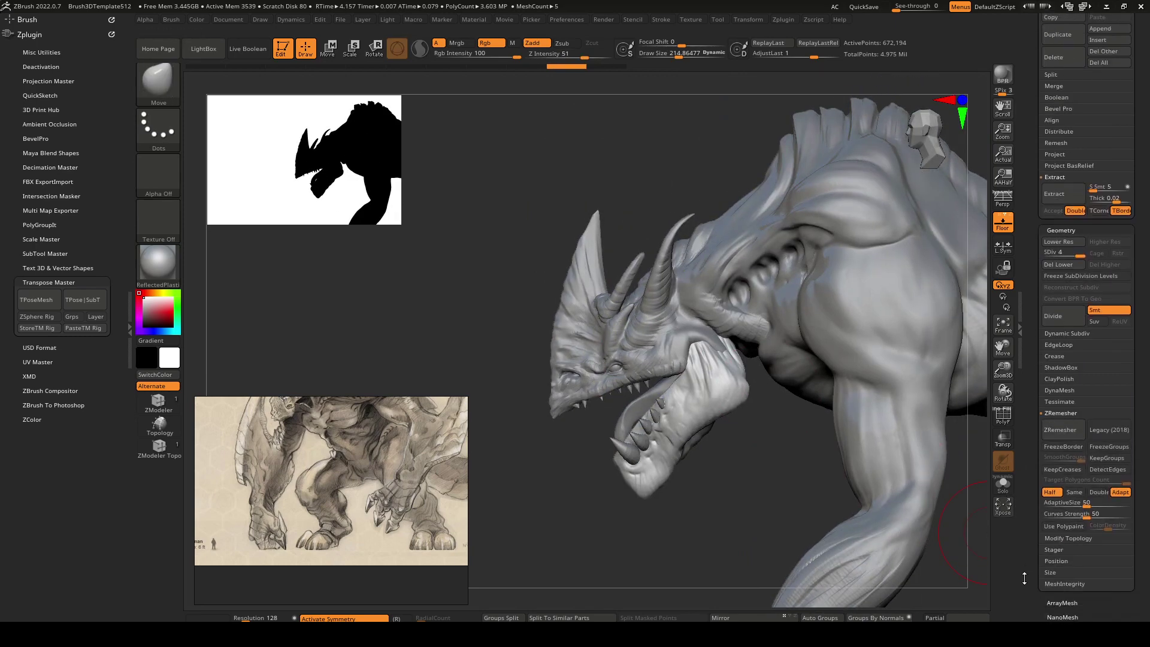
left_click(1033, 513)
left_click_drag(1036, 534, 1040, 380)
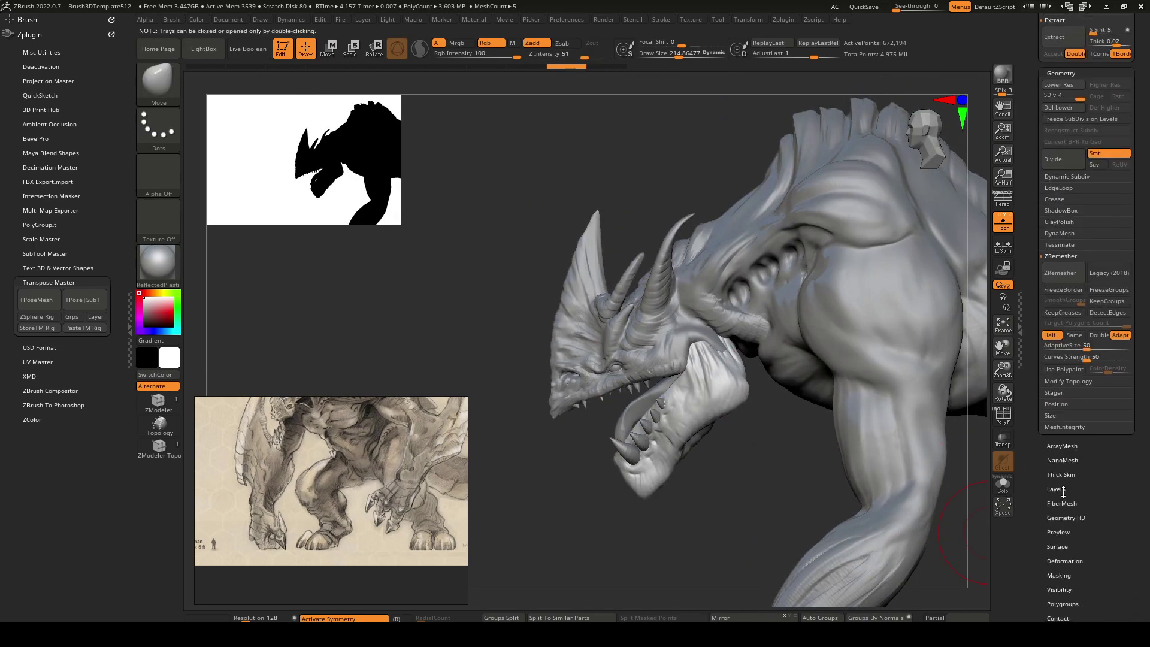
left_click(1062, 490)
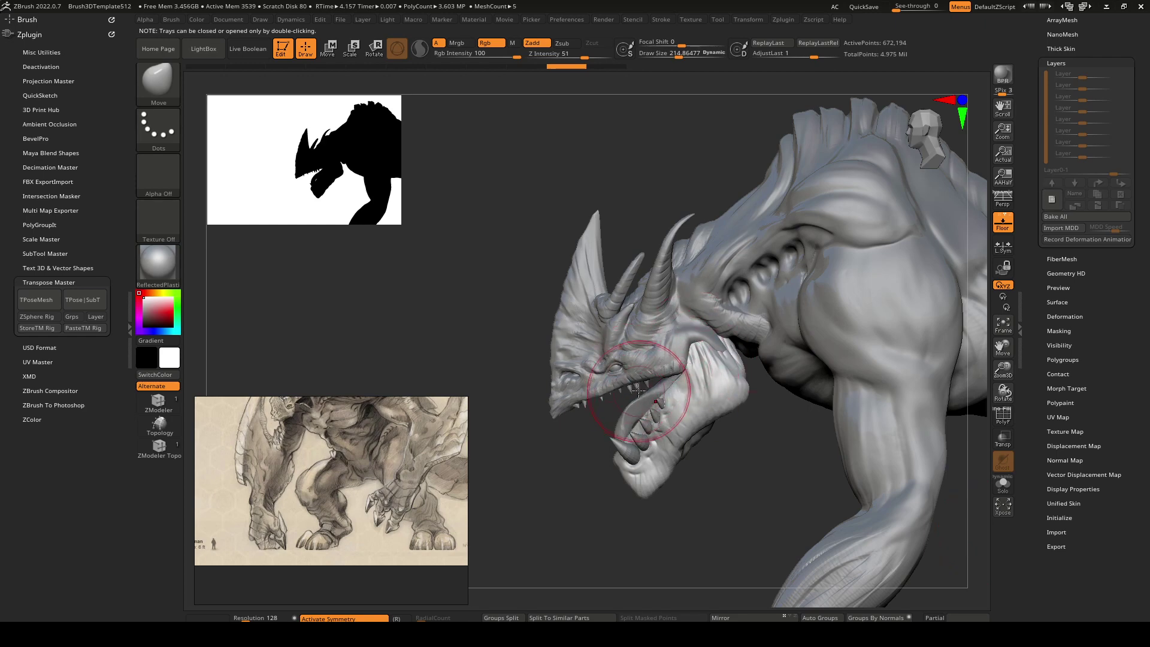
left_click_drag(514, 375, 761, 375)
right_click_drag(761, 375, 694, 338)
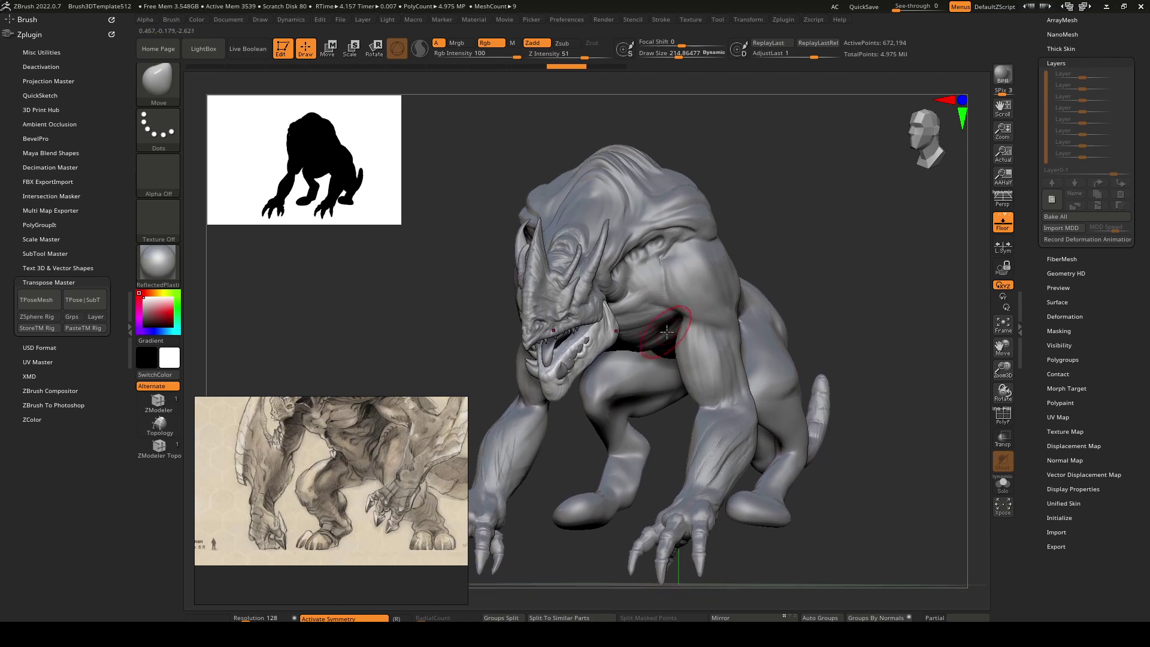
Zoom out of the reference board and move it off the canvas.
scroll(330, 526, "down", 6)
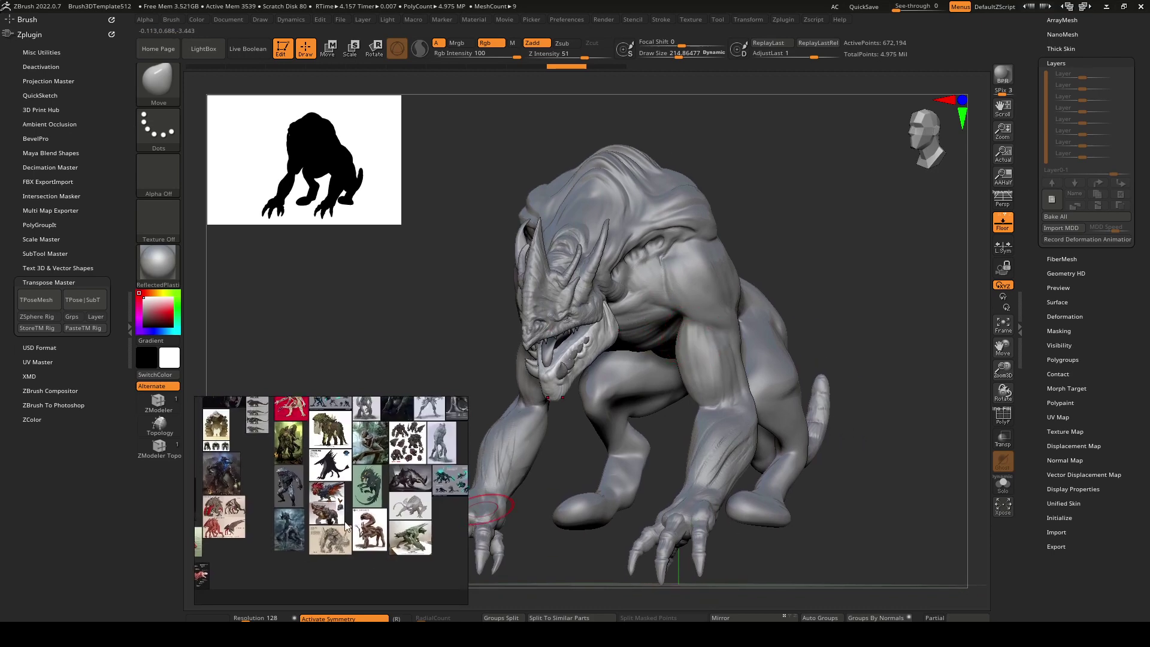
middle_click_drag(273, 467, 330, 523)
right_click_drag(300, 490, 1149, 419)
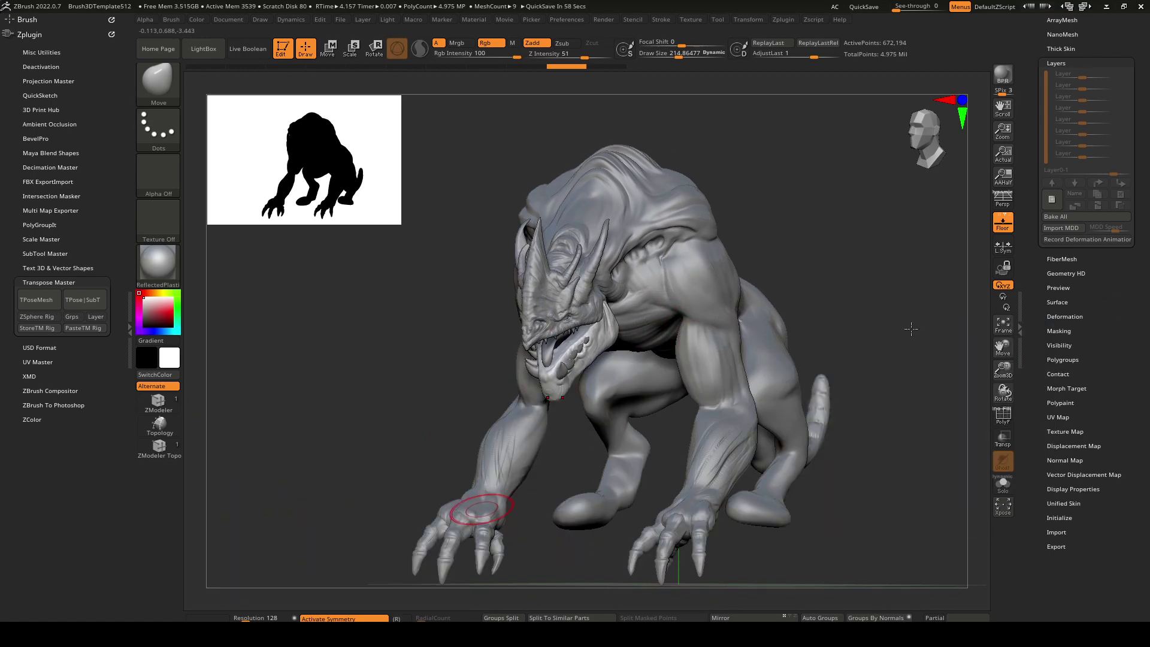
Turn on perspective for the viewport and frame the kaiju in a low three-quarter front view.
left_click(1016, 199)
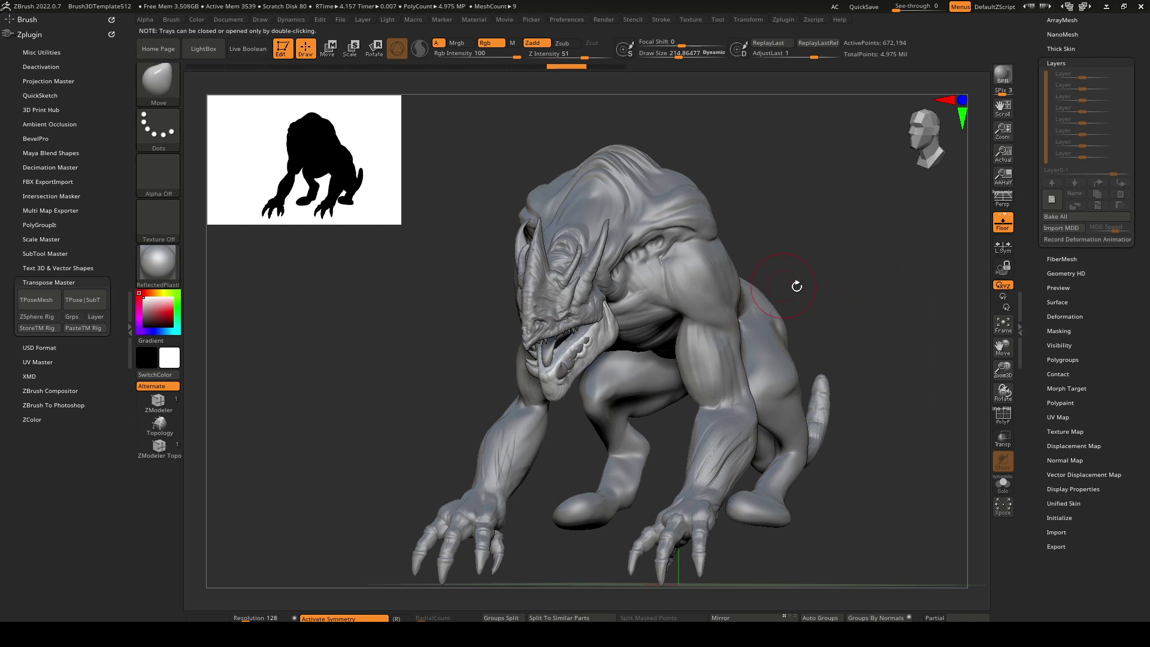
left_click(1003, 199)
left_click_drag(855, 224, 819, 221)
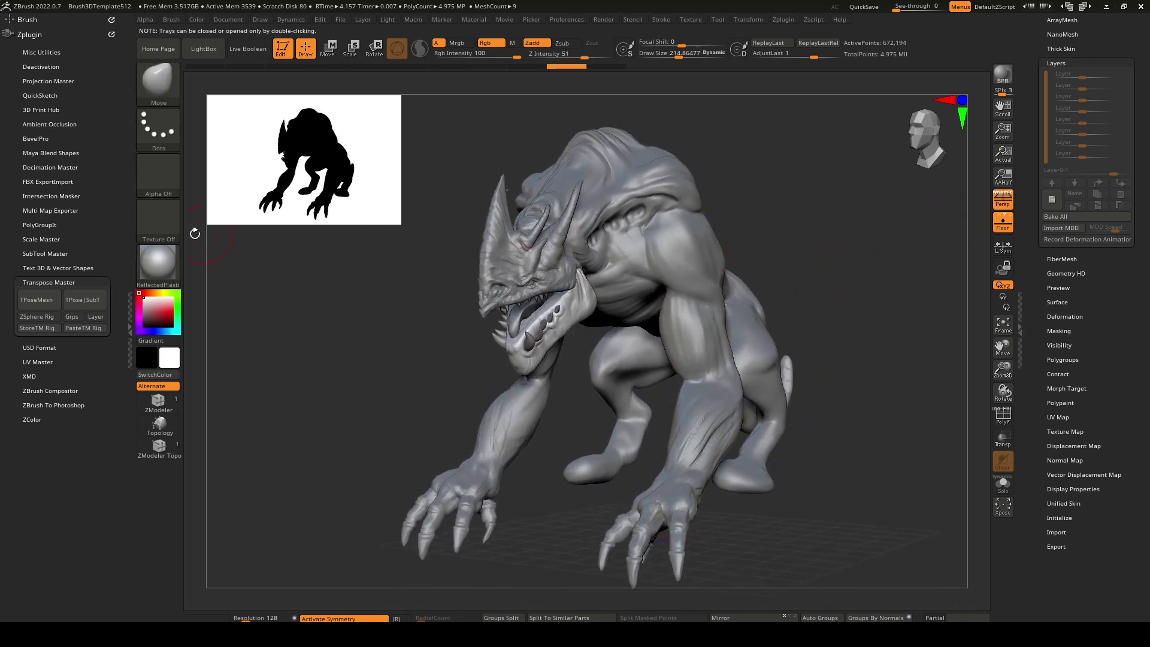
Try the MatCap Gray and MatCap Green materials on the kaiju and preview it with a BPR render.
left_click(168, 265)
left_click(720, 343)
left_click(155, 264)
left_click(768, 347)
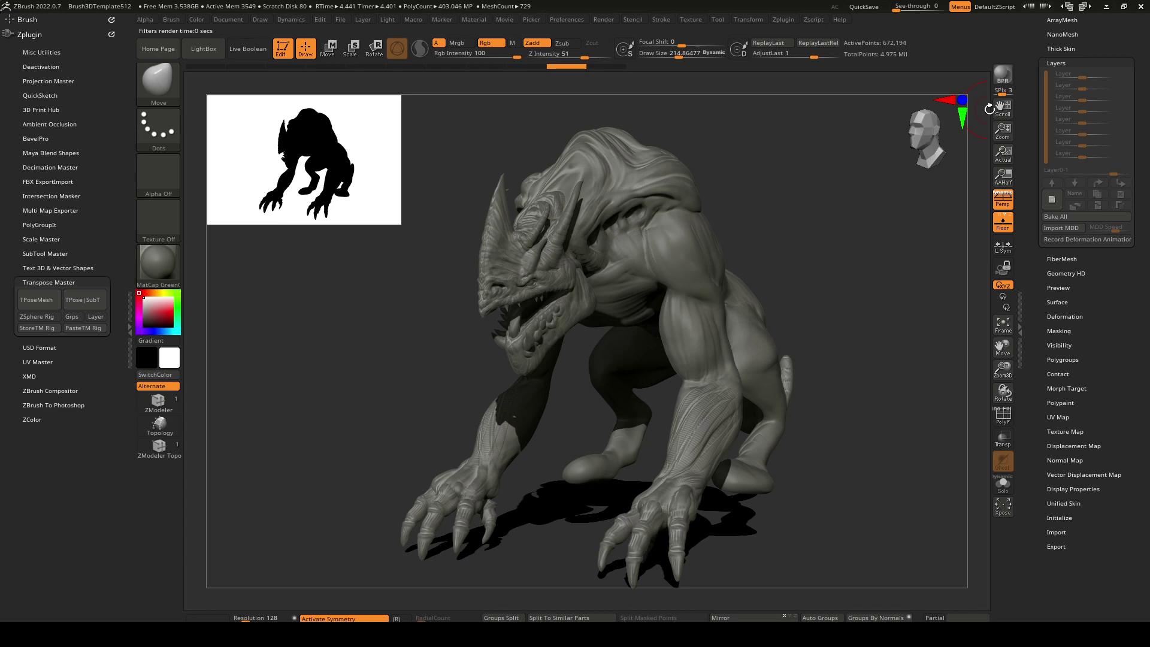
Try the Reflect2 material on the kaiju and render it with BPR from a slightly rotated view.
left_click(163, 270)
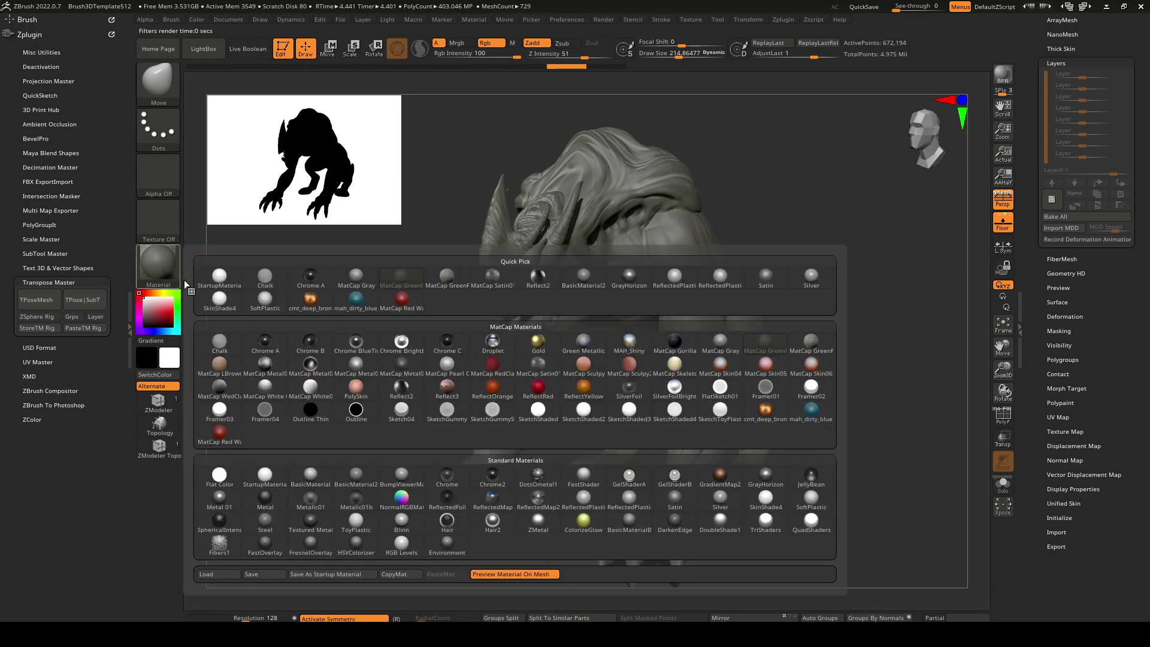
left_click(402, 386)
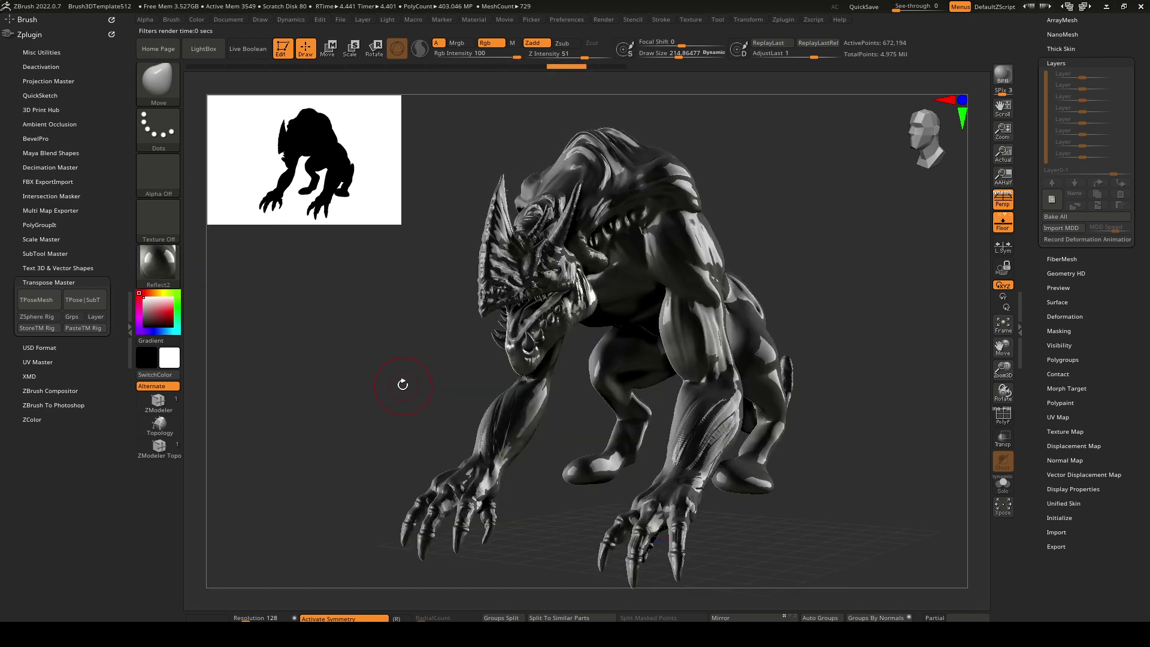
left_click_drag(397, 380, 428, 372)
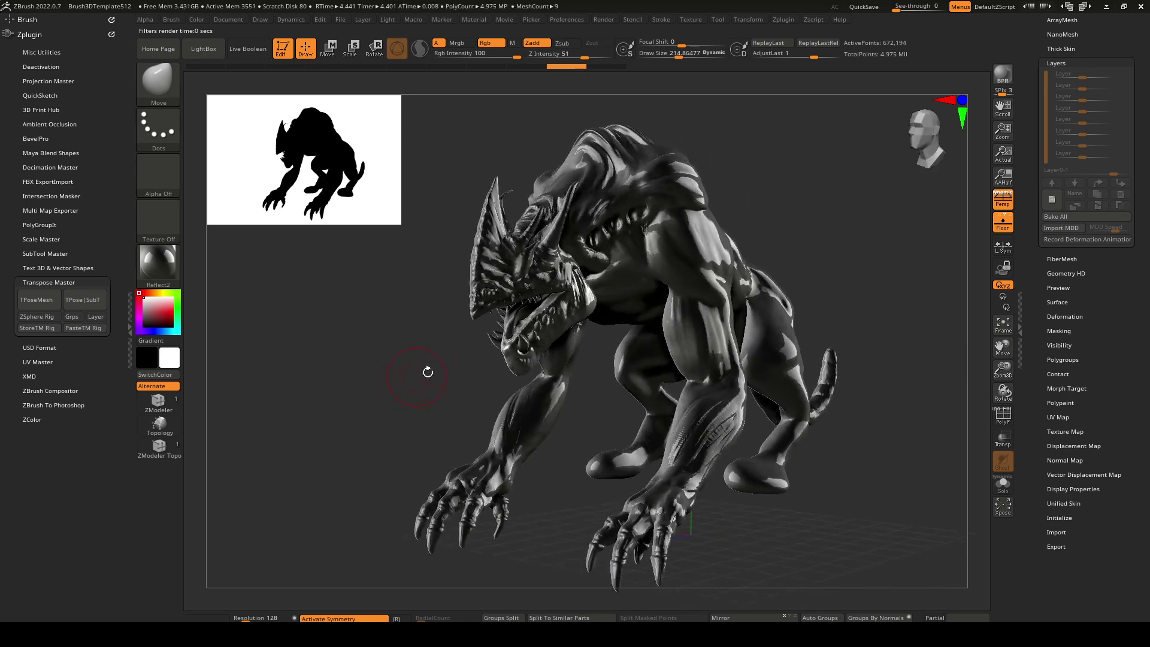
left_click(1010, 83)
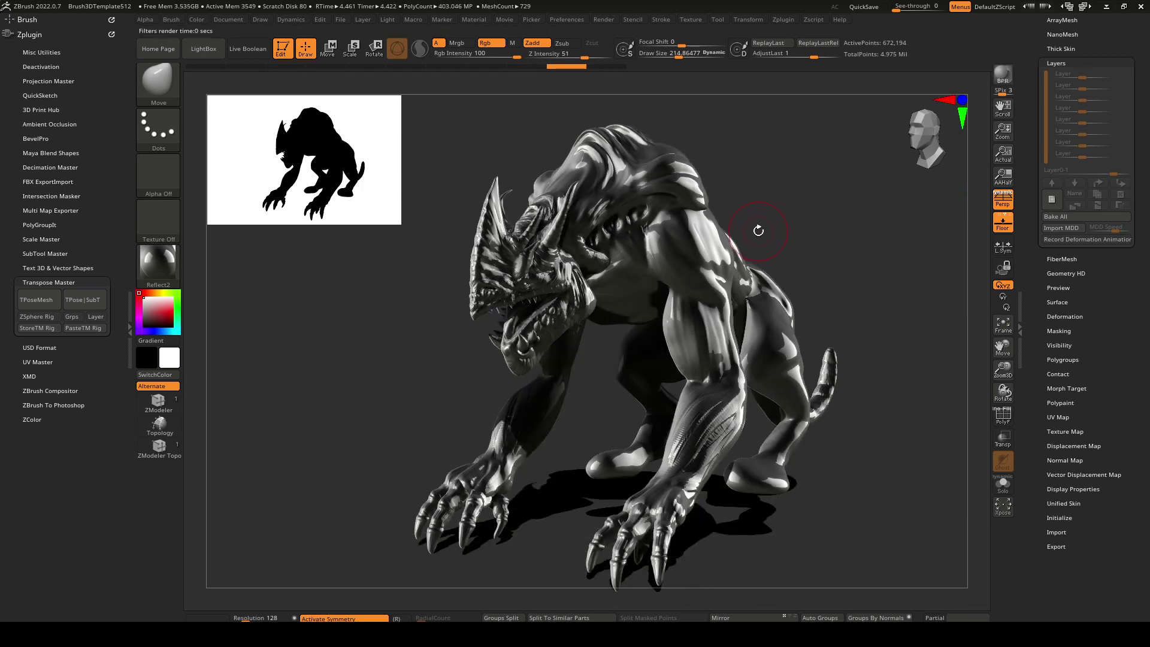
Apply the ToyPlastic material to the kaiju after trying a metal MatCap, and make a BPR render.
left_click(168, 260)
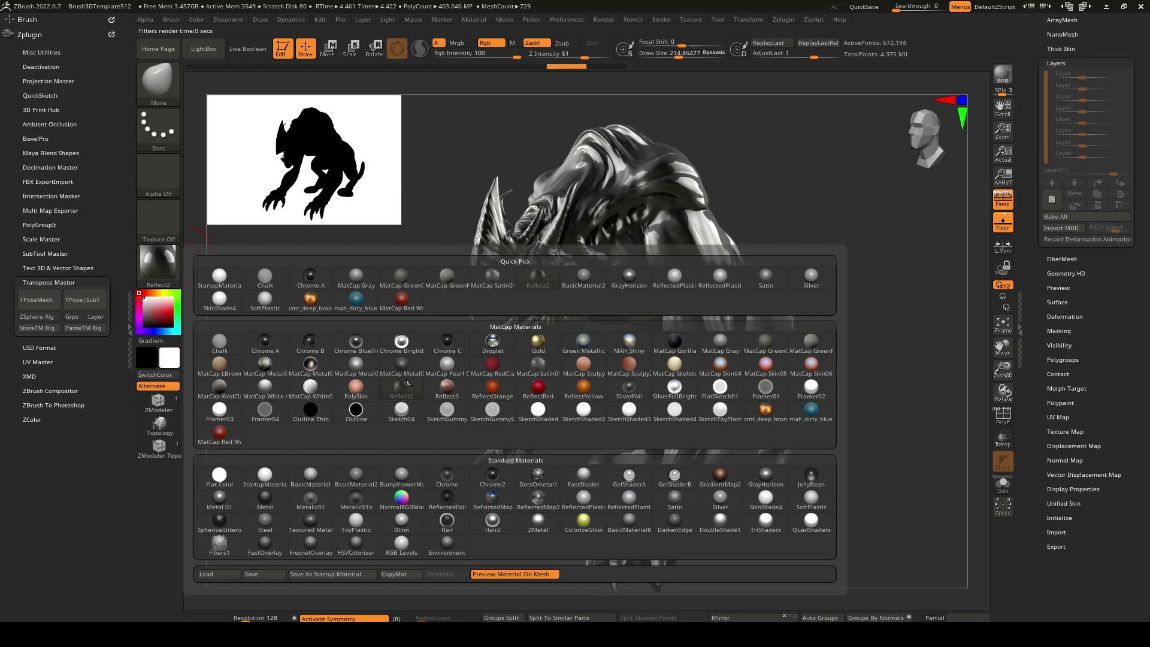
left_click(348, 365)
left_click(156, 264)
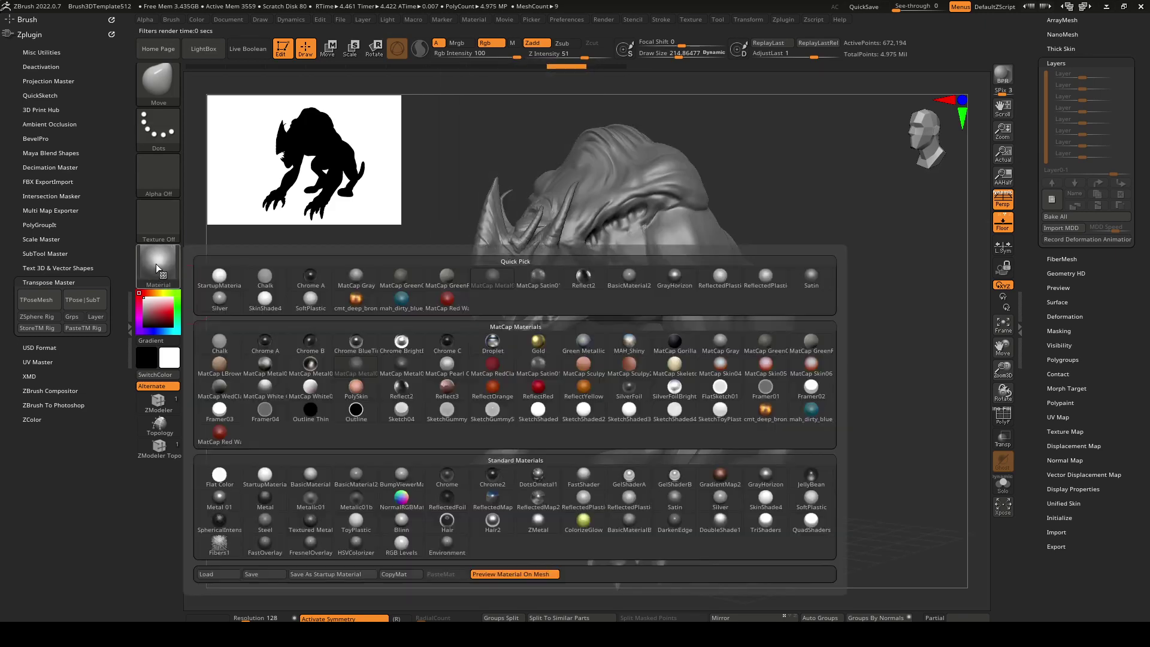
left_click(356, 520)
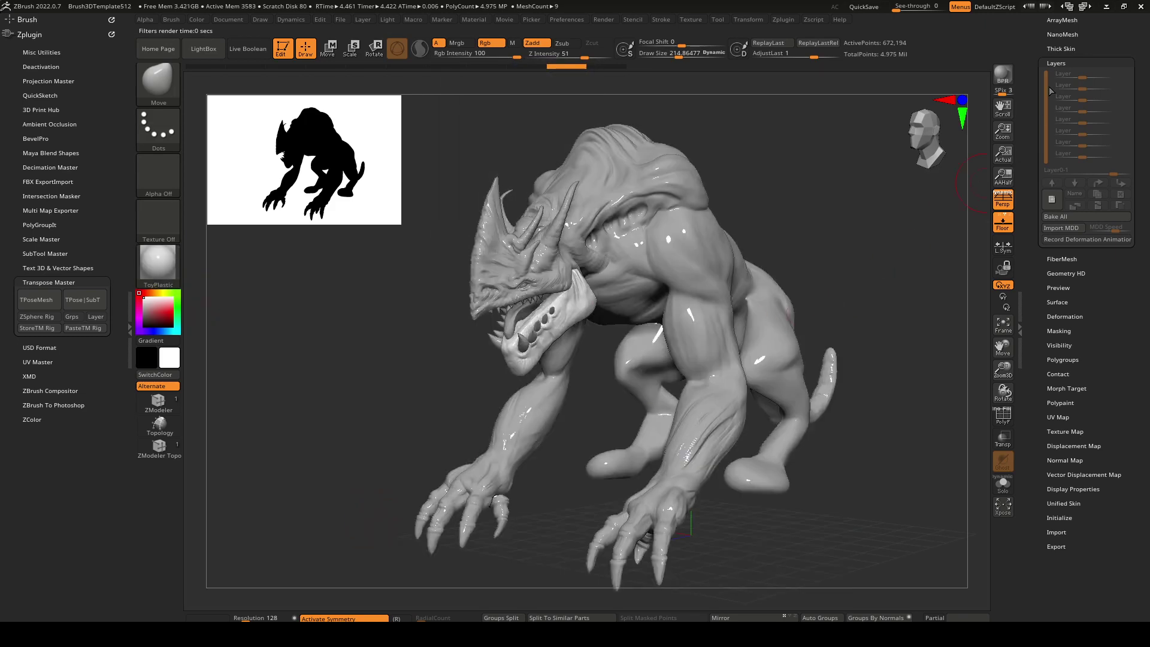
left_click(1004, 76)
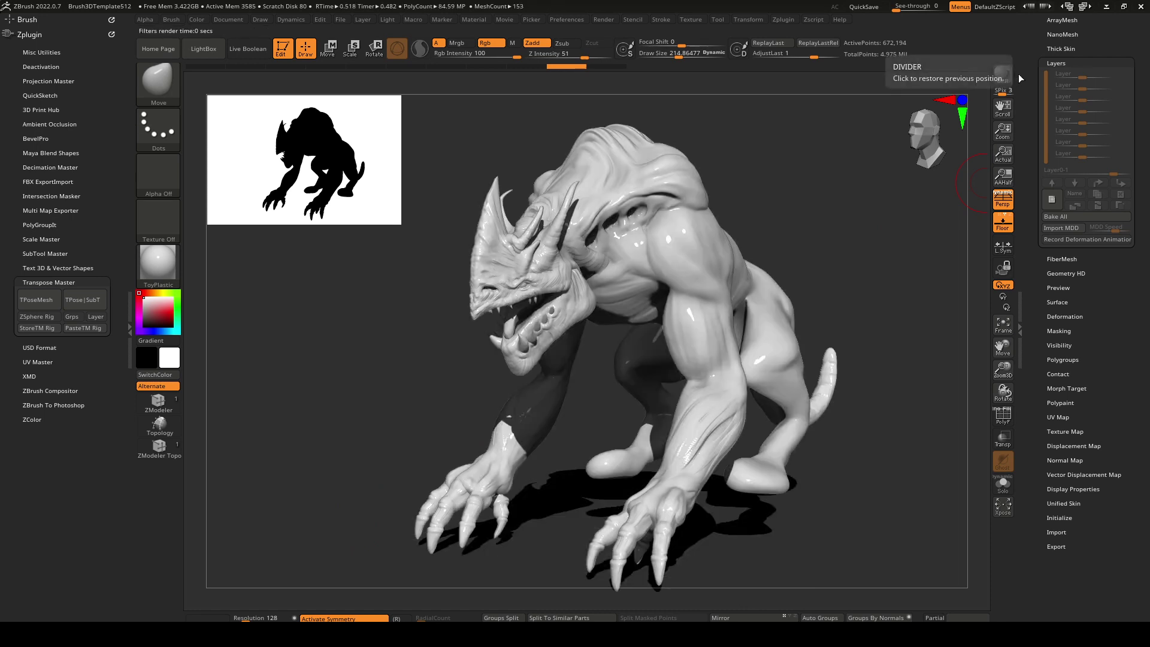
Select the body subtool Kaiju_0007 and raise it to its highest subdivision level.
left_click_drag(703, 437, 701, 444, "shift")
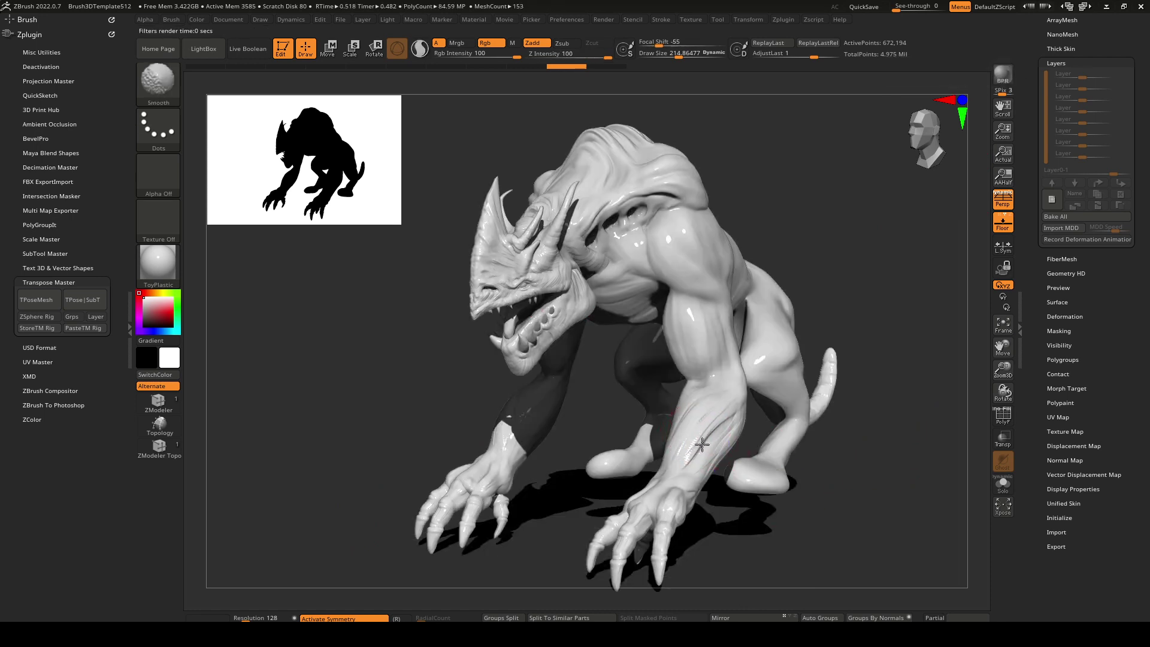
left_click(703, 444, "alt")
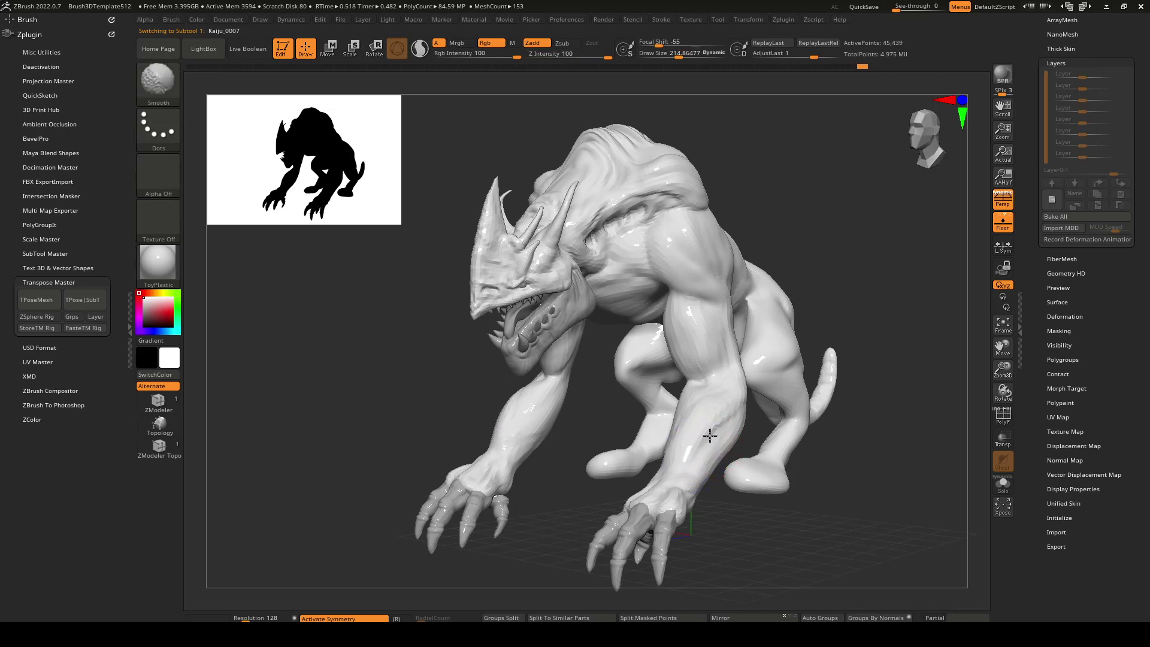
key("d")
key("d")
key("d")
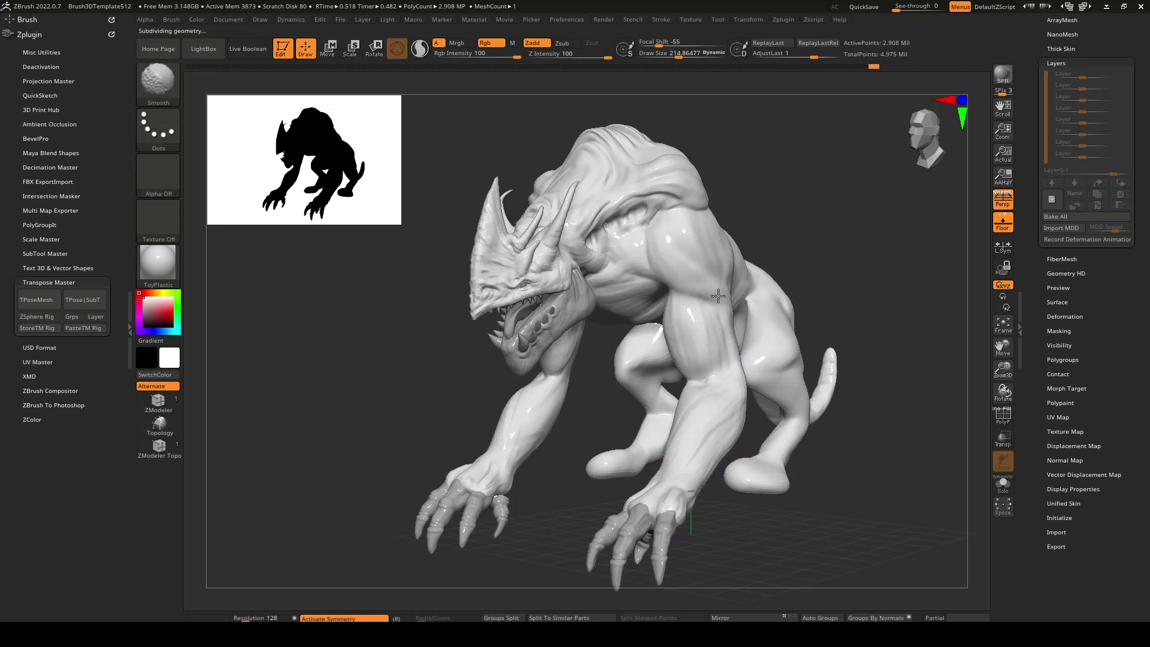
Add volume around the arms and elbows with the Inflat brush, starting at a draw size of about 299.
key("shift")
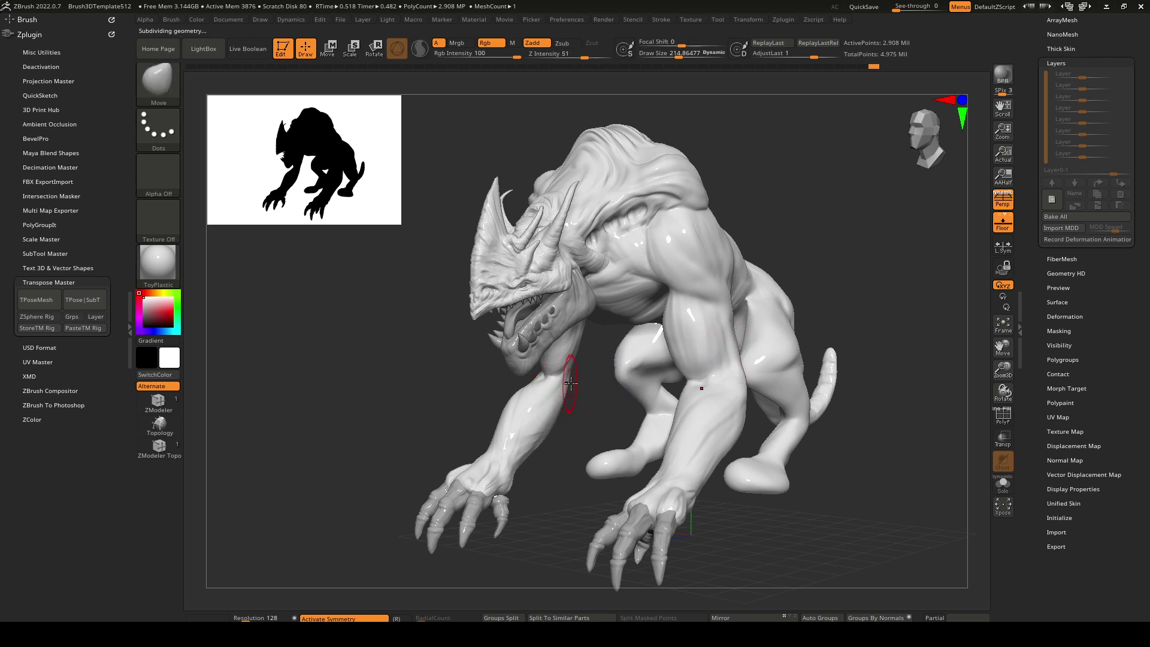
key("b")
key("i")
key("n")
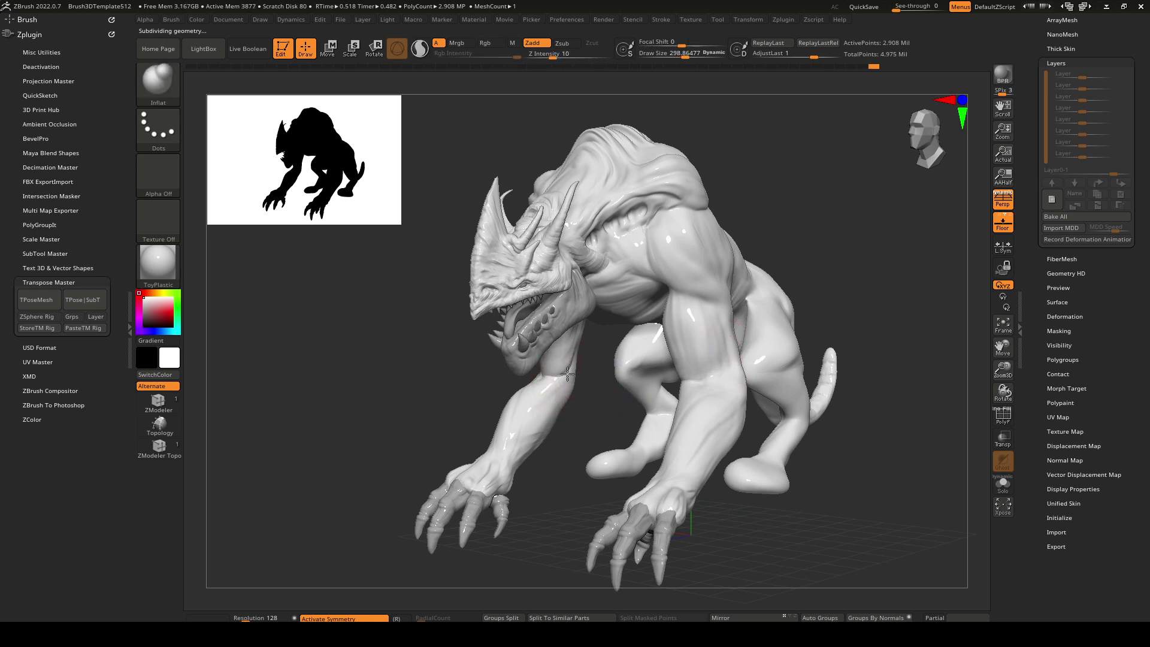
mouse_move(567, 374)
right_mouse_down()
mouse_move(713, 374)
mouse_move(565, 378)
right_mouse_up()
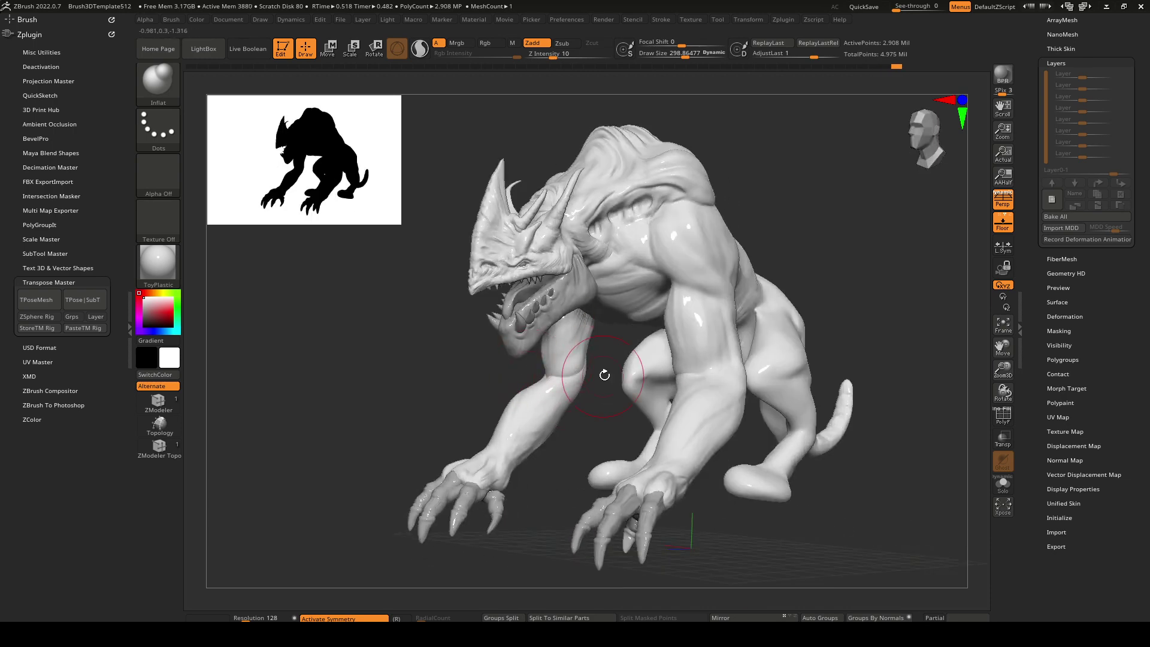
right_click_drag(605, 375, 700, 413)
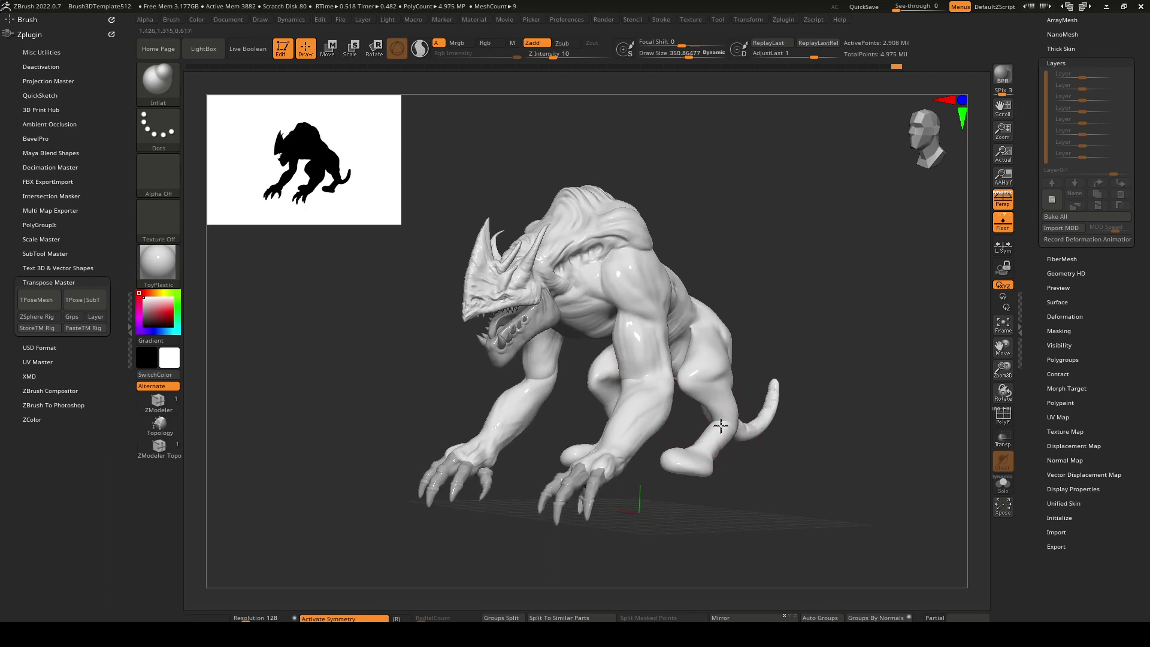
mouse_move(707, 427)
right_mouse_down()
mouse_move(688, 413)
mouse_move(693, 385)
mouse_move(878, 357)
mouse_move(856, 294)
mouse_move(878, 277)
mouse_move(809, 283)
mouse_move(783, 257)
mouse_move(700, 239)
mouse_move(847, 247)
right_mouse_up()
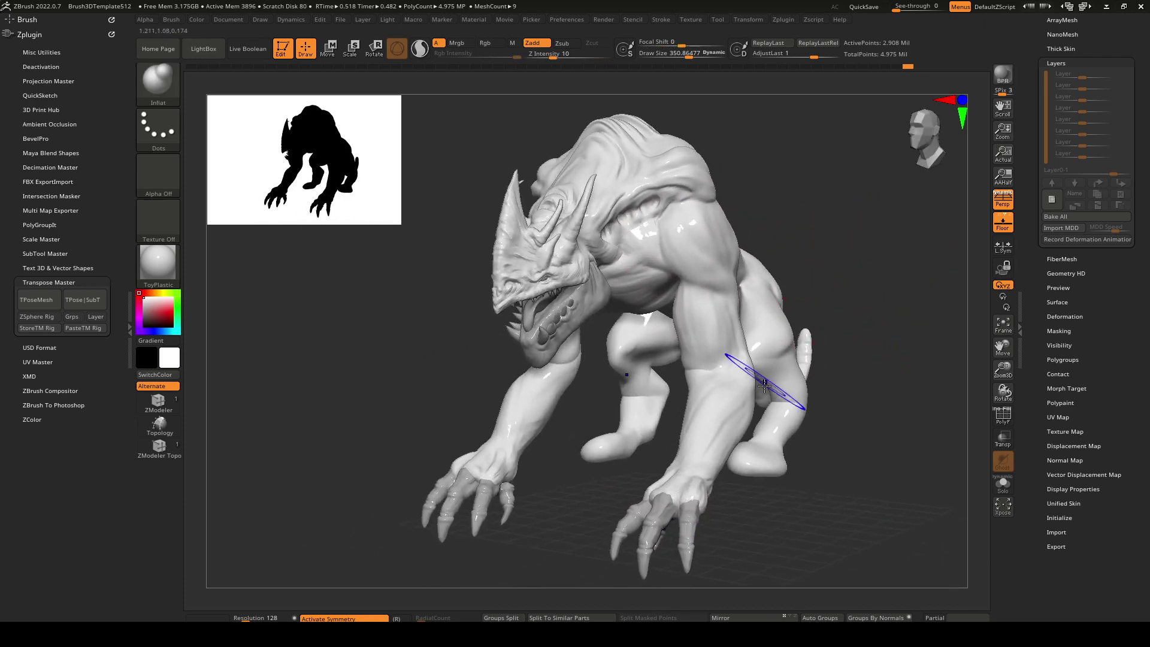
Work on the lower hind legs with the Inflat brush at draw sizes of about 274 and 215, then return to the highest subdivision level.
key("space")
left_click_drag(787, 390, 783, 400)
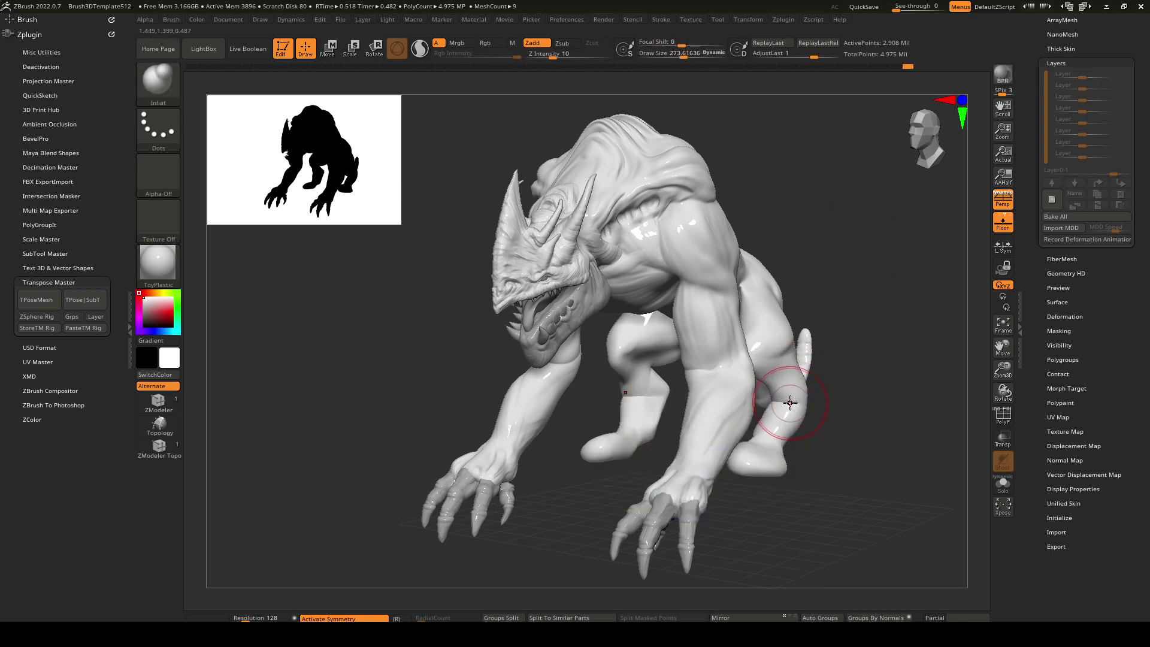
key("shift")
mouse_move(794, 397)
right_mouse_down()
mouse_move(740, 398)
mouse_move(791, 392)
right_mouse_up()
key("space")
left_click_drag(794, 396, 790, 400)
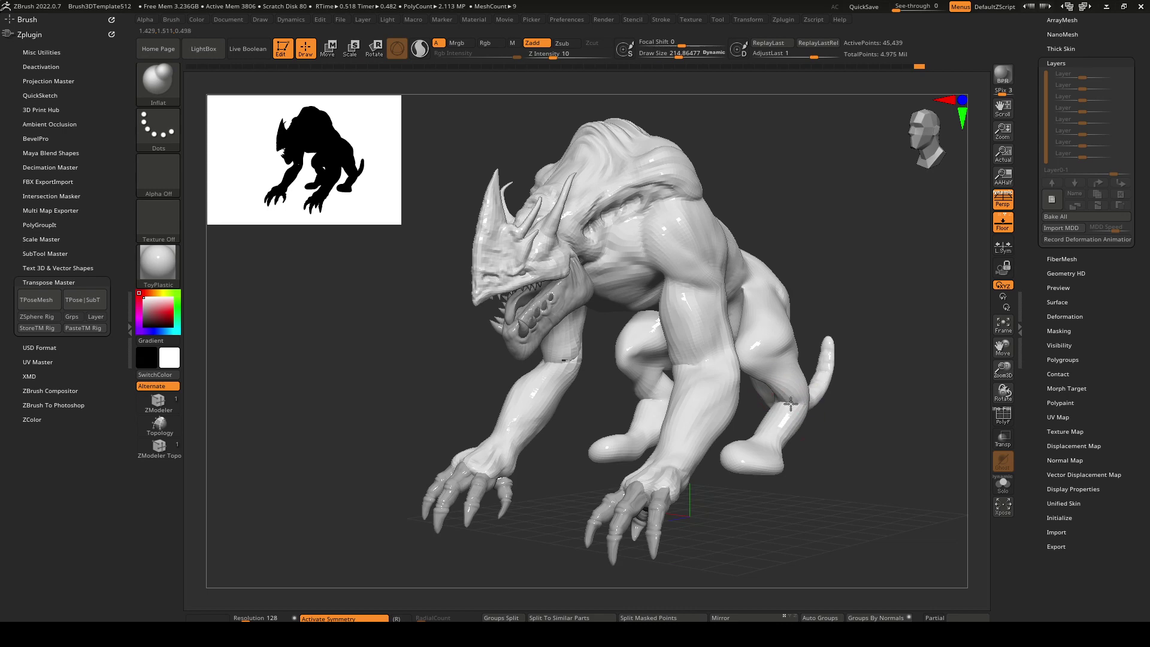
key("d")
key("d")
key("d")
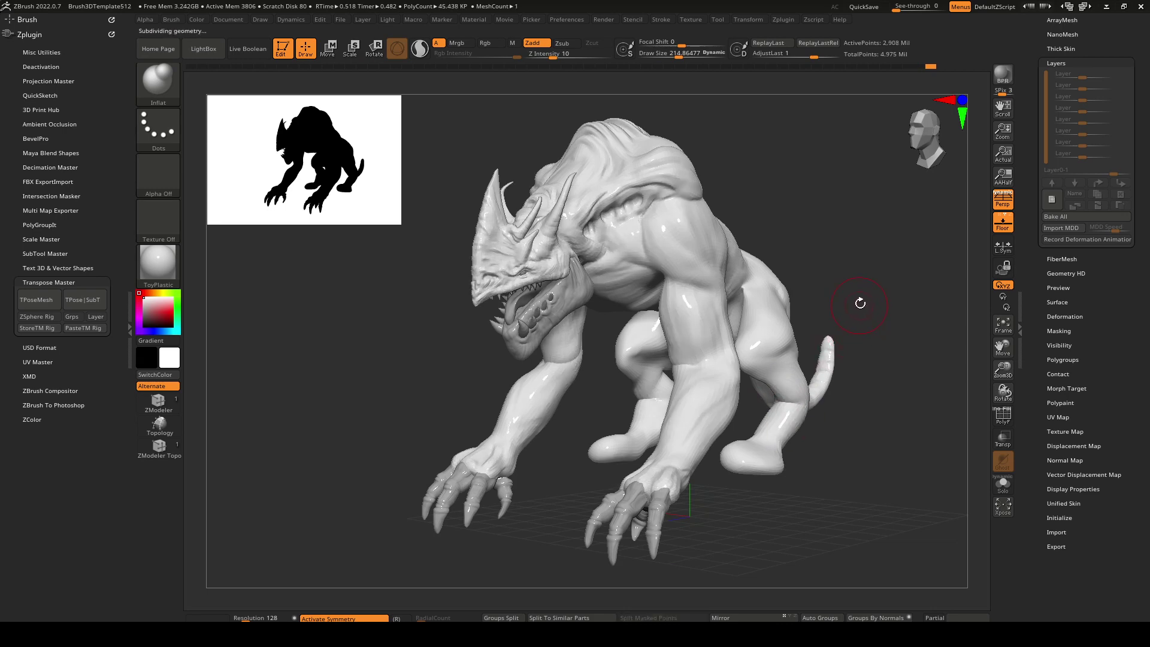
Examine the kaiju's arms, flank and hind legs from several angles, ending on a three-quarter front view.
right_click_drag(869, 278, 839, 246)
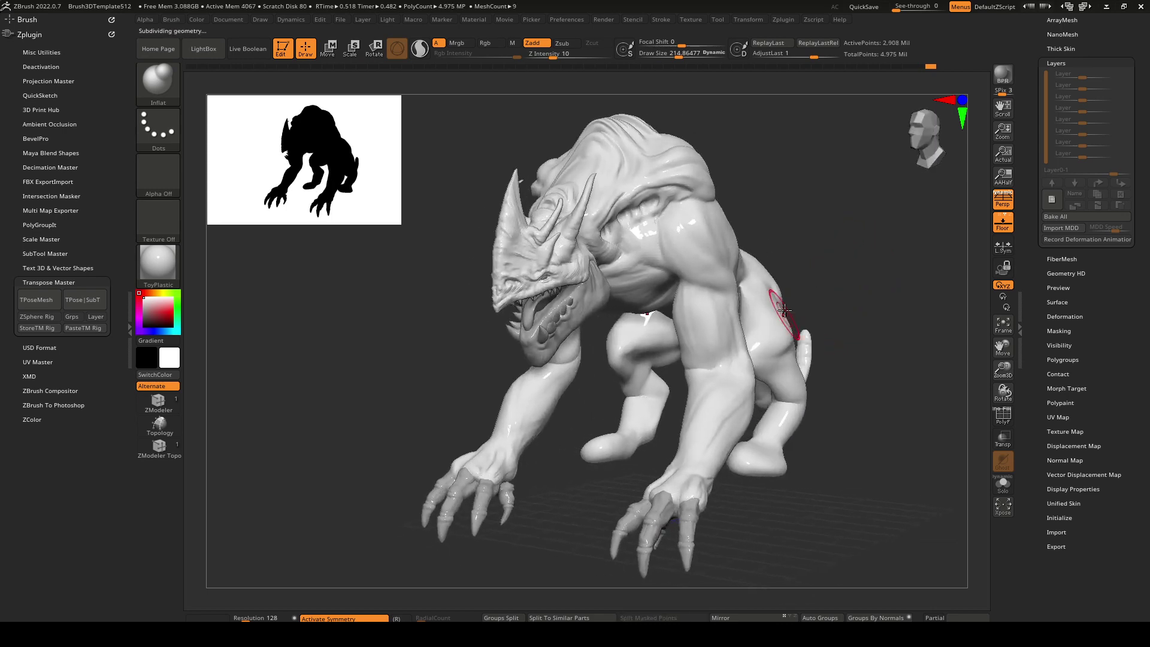
mouse_move(804, 312)
right_mouse_down()
mouse_move(763, 348)
mouse_move(657, 272)
right_mouse_up()
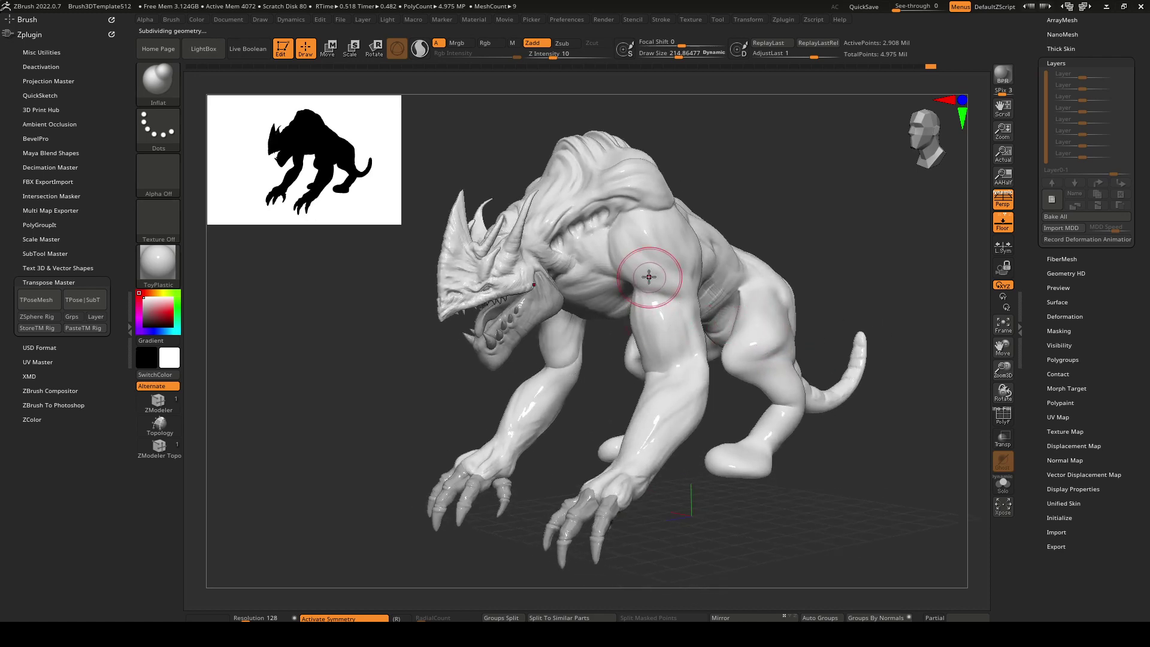
right_click_drag(882, 235, 779, 203)
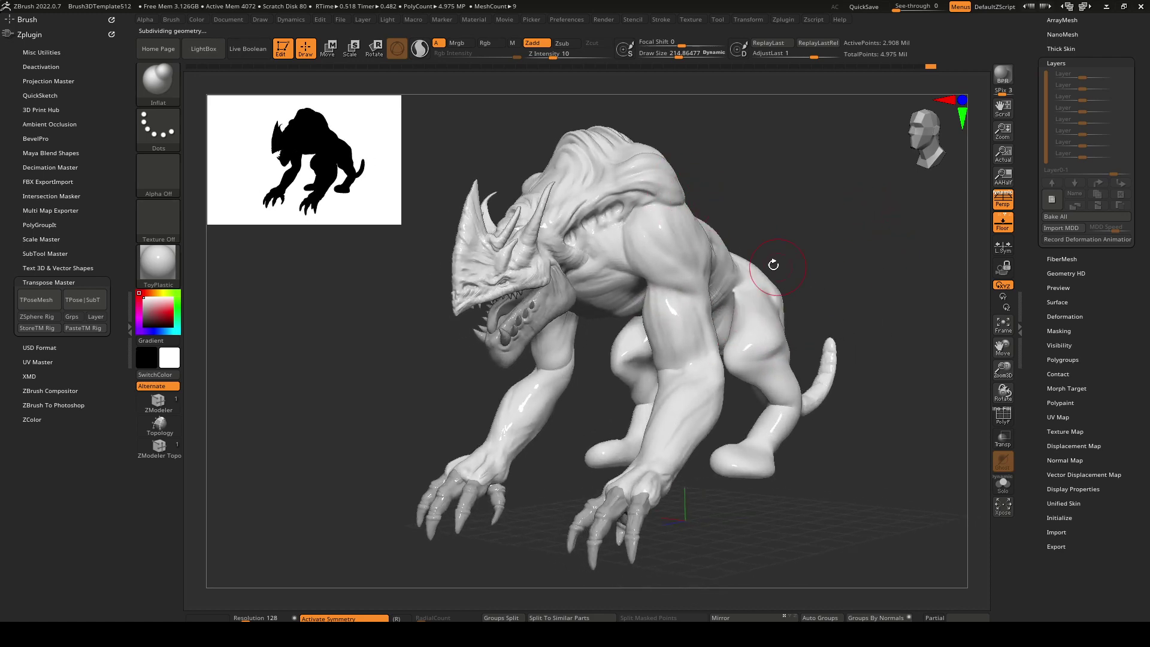
mouse_move(773, 264)
right_mouse_down()
mouse_move(736, 278)
mouse_move(795, 295)
right_mouse_up()
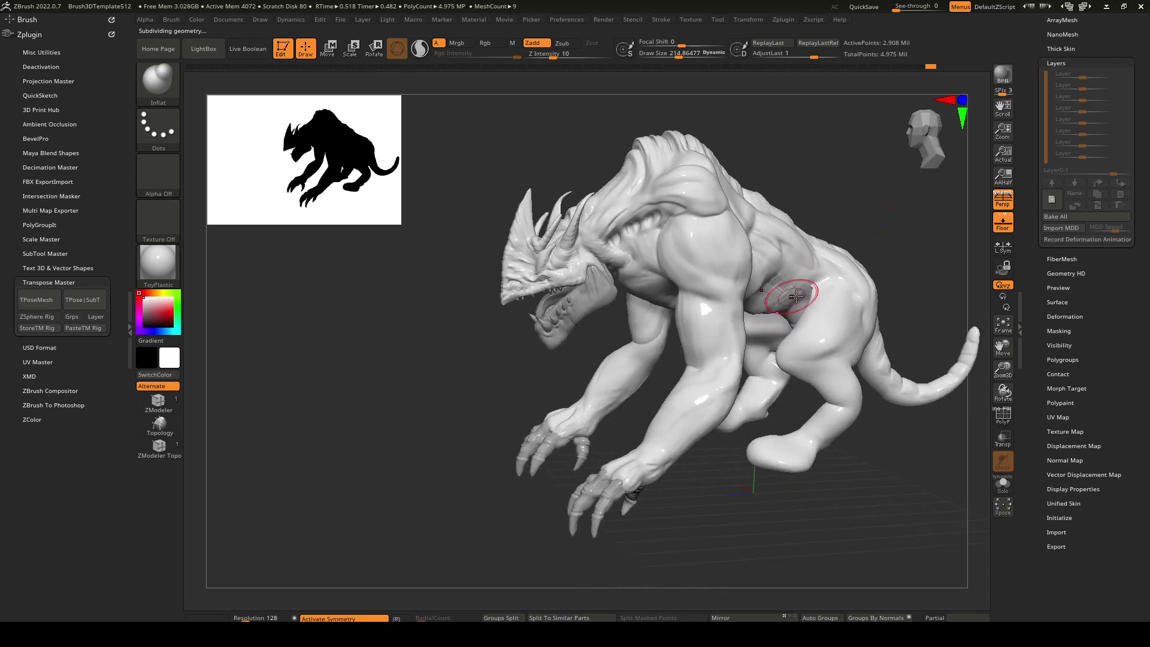
mouse_move(795, 295)
left_mouse_down("shift")
mouse_move(772, 283)
mouse_move(779, 274)
left_mouse_up("shift")
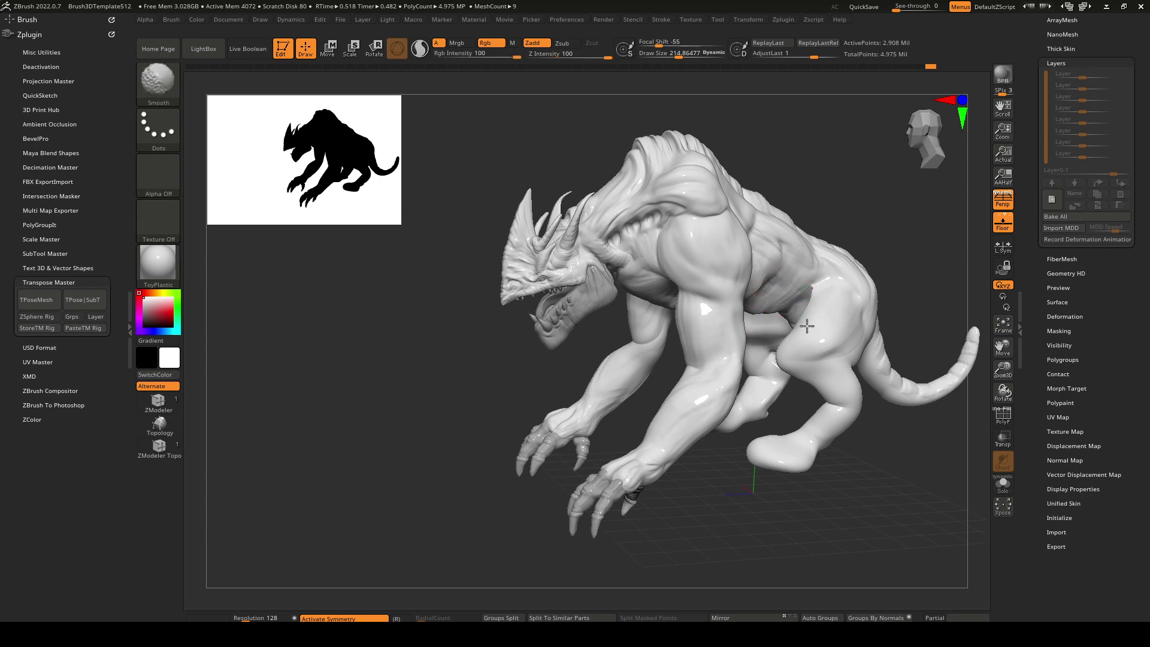
mouse_move(806, 325)
right_mouse_down()
mouse_move(911, 217)
mouse_move(846, 242)
mouse_move(830, 237)
mouse_move(842, 229)
mouse_move(821, 233)
right_mouse_up()
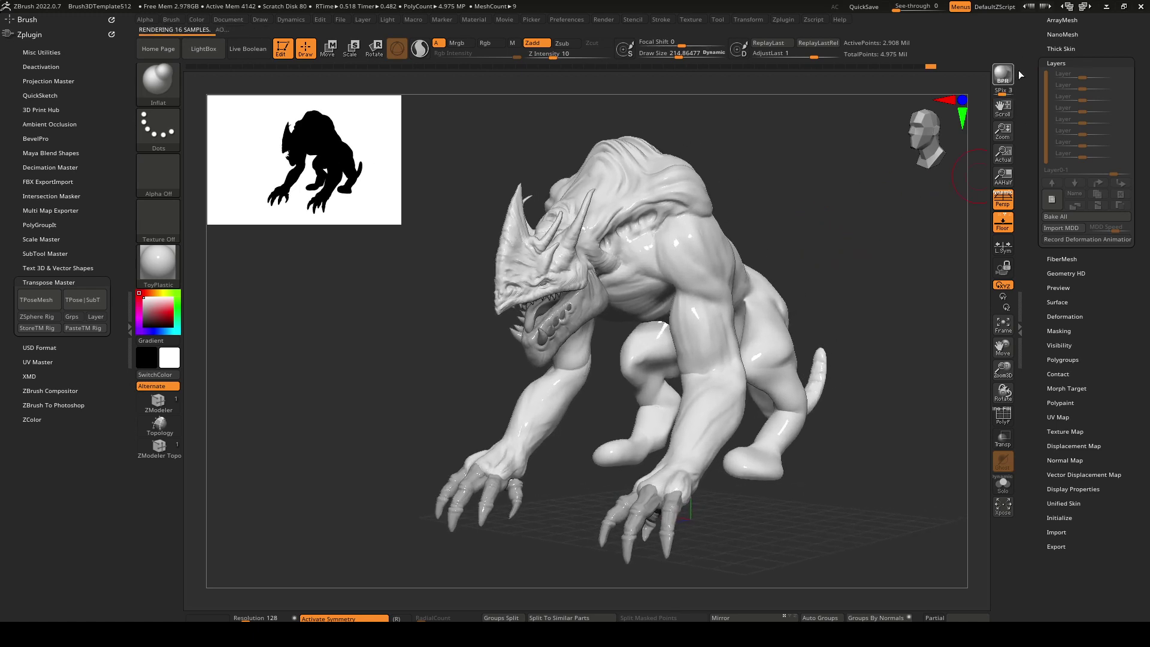